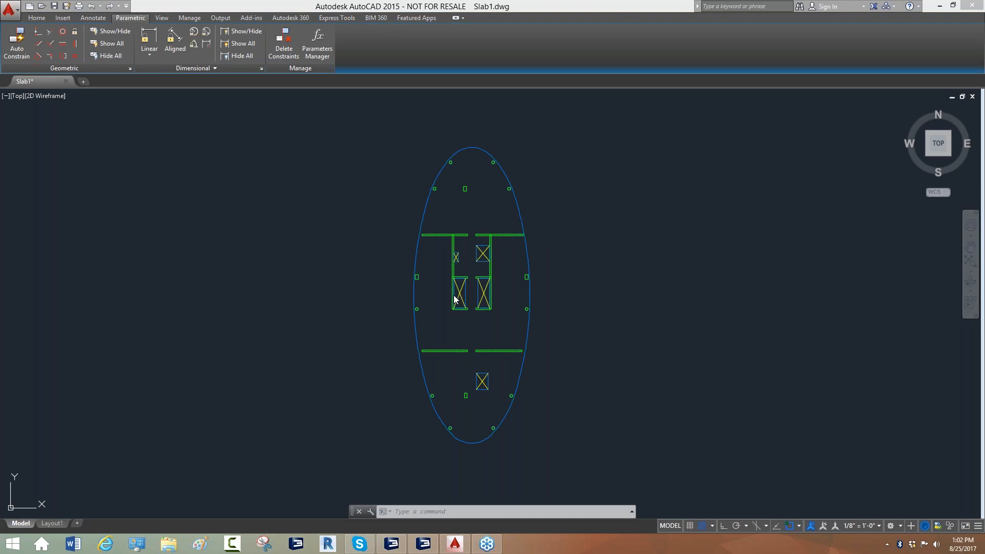
- Examine the oval slab plan with its columns, walls and openings
scroll(457, 256, "up", 2)
scroll(462, 259, "down", 2)
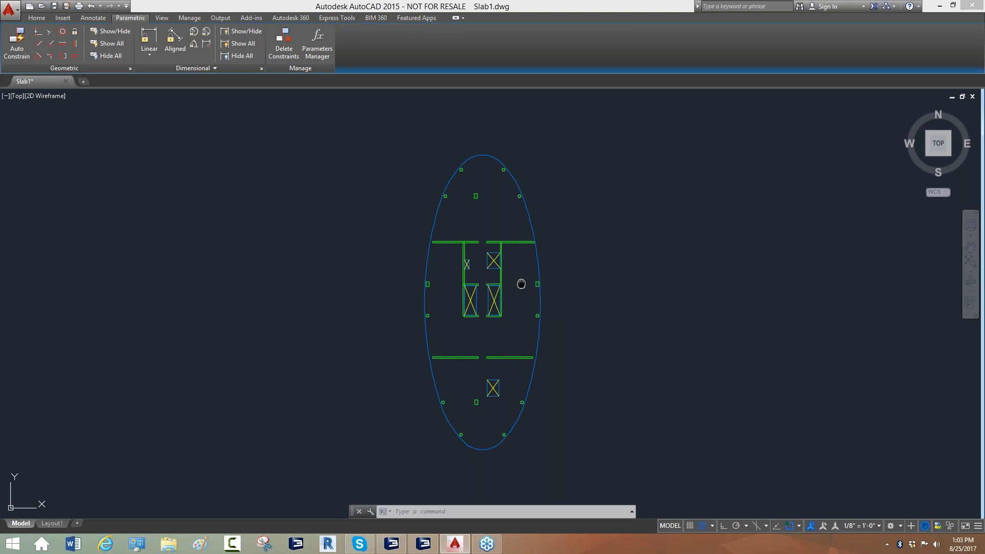
scroll(484, 220, "up", 2)
scroll(613, 266, "down", 2)
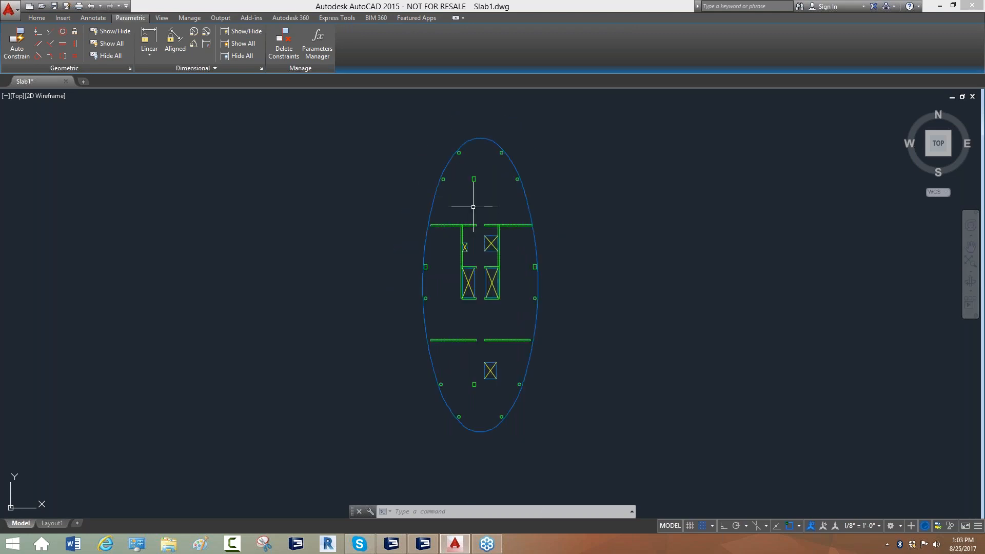
scroll(450, 183, "up", 2)
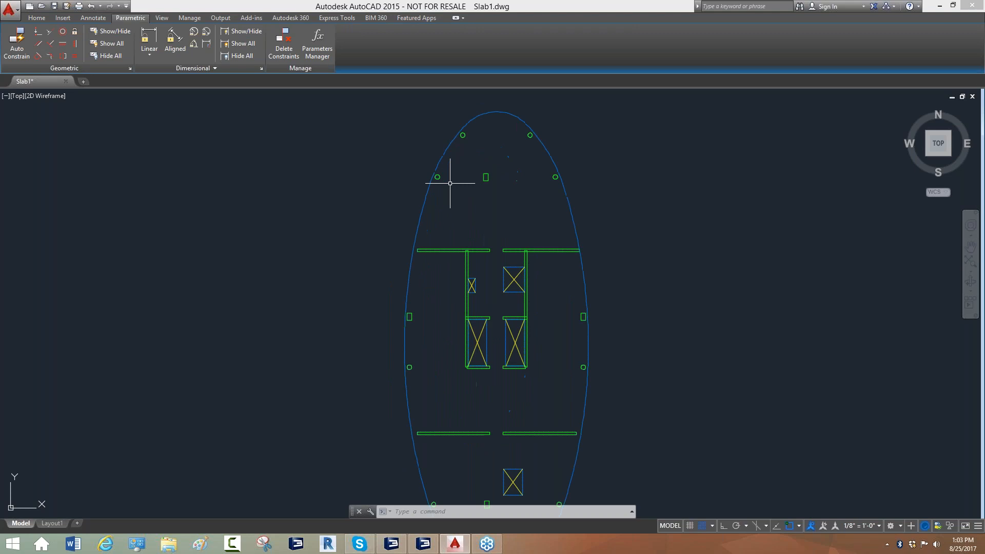
scroll(452, 184, "down", 2)
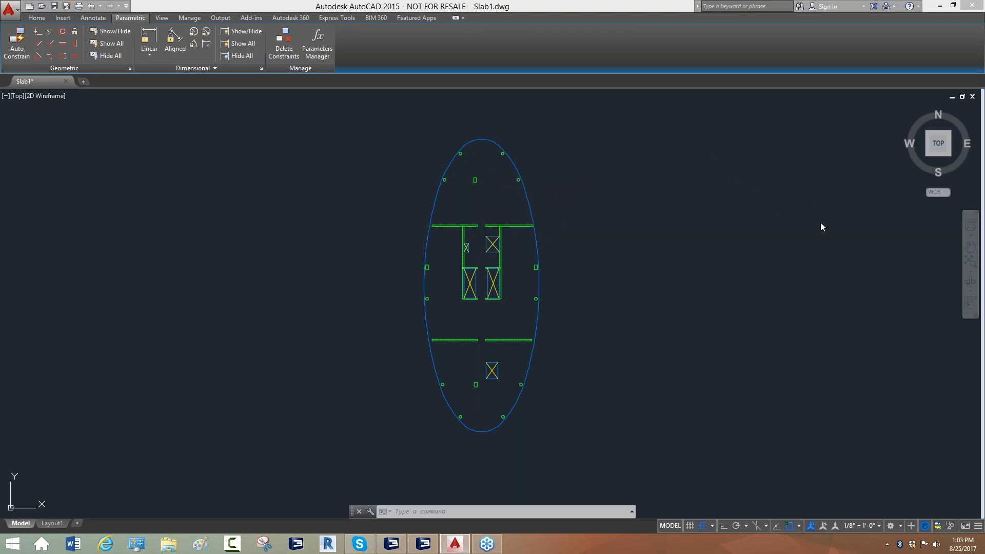
left_click_drag(436, 155, 513, 156)
left_click_drag(419, 181, 527, 181)
left_click_drag(398, 224, 557, 229)
left_click(397, 270)
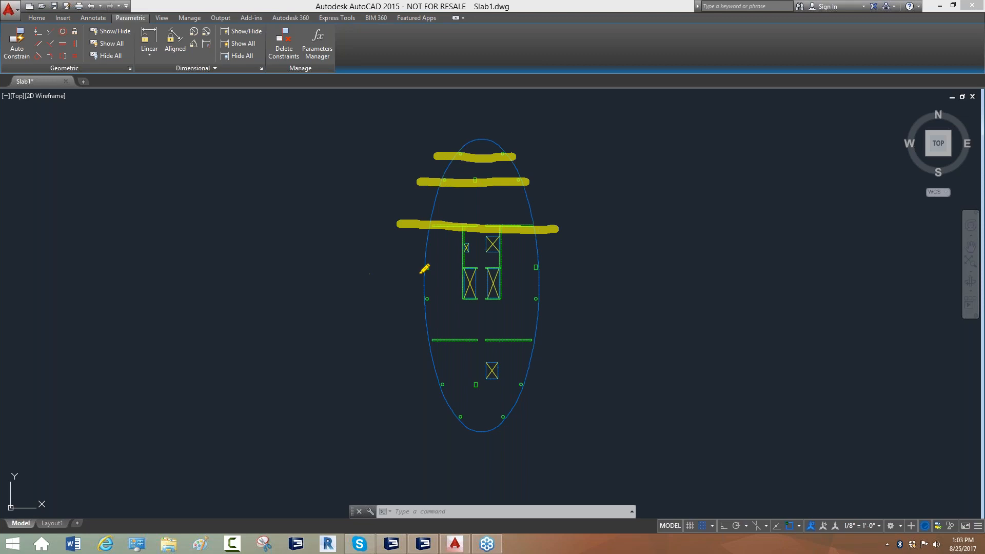
left_click_drag(409, 266, 559, 273)
left_click_drag(406, 300, 550, 299)
left_click_drag(396, 342, 558, 340)
left_click_drag(409, 387, 532, 387)
left_click_drag(440, 417, 508, 419)
left_click_drag(509, 164, 508, 347)
left_click_drag(439, 174, 442, 359)
left_click_drag(470, 194, 469, 241)
left_click_drag(470, 336, 469, 395)
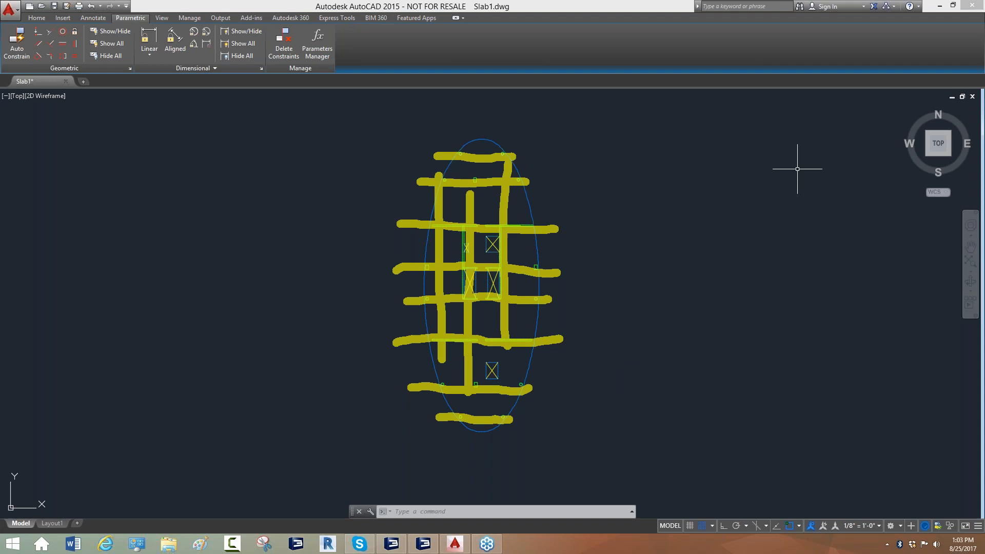
left_click(824, 254)
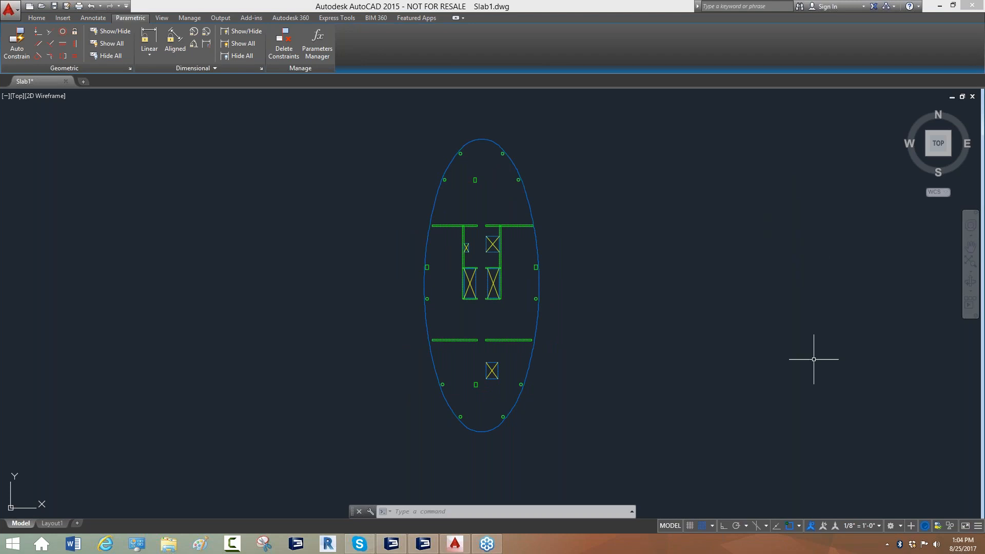
- Close AutoCAD with the slab drawing and minimise the ADAPT-Floor Pro models that are already open
left_click(973, 5)
left_click(513, 294)
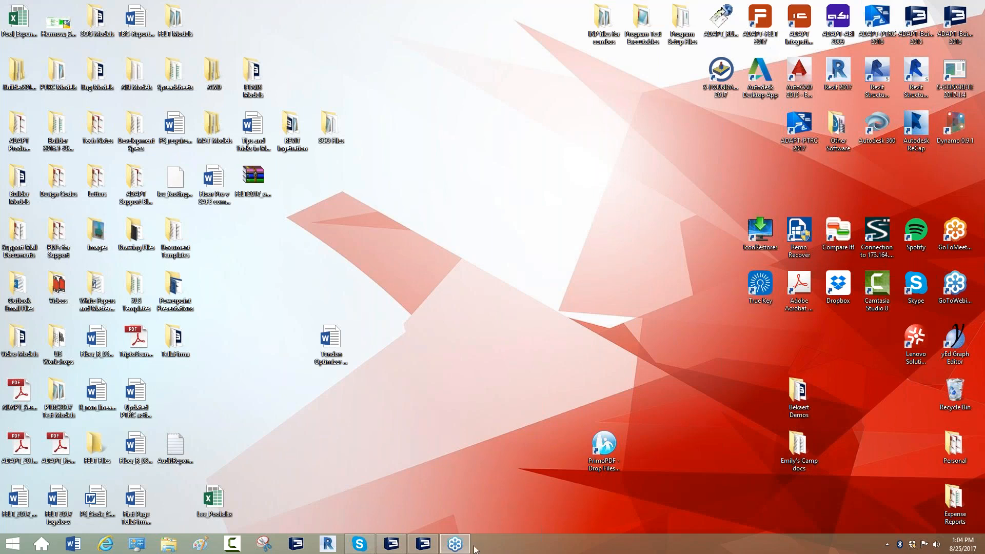
left_click(423, 544)
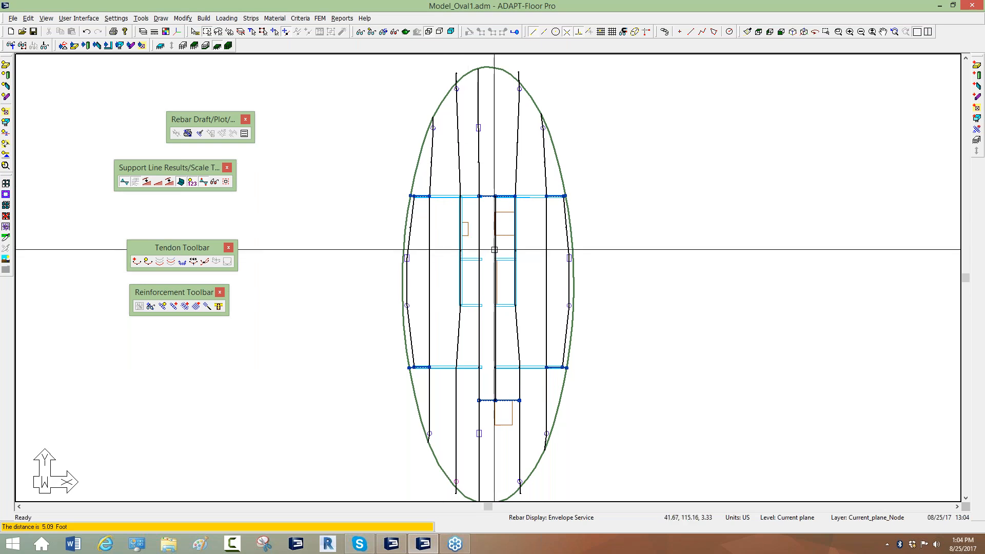
left_click(391, 543)
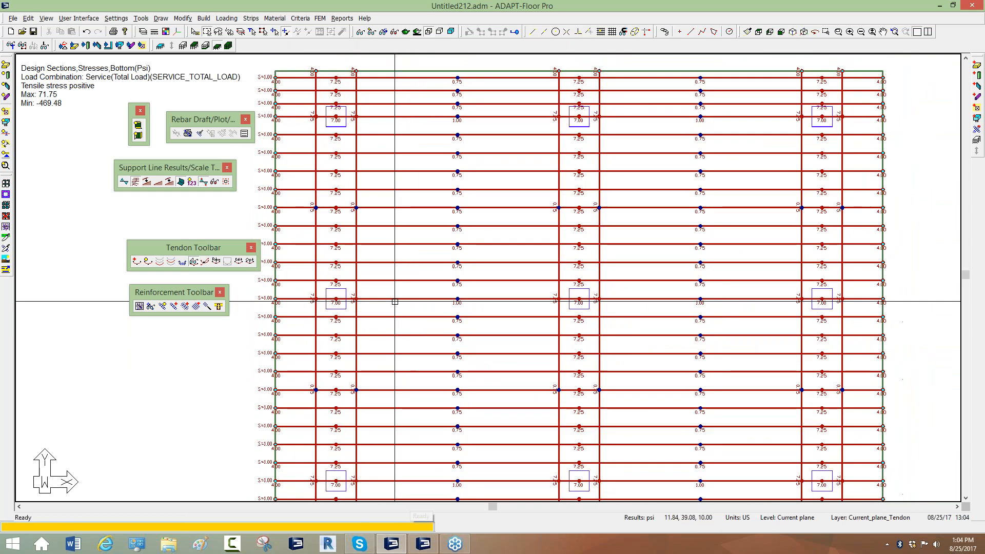
left_click(941, 6)
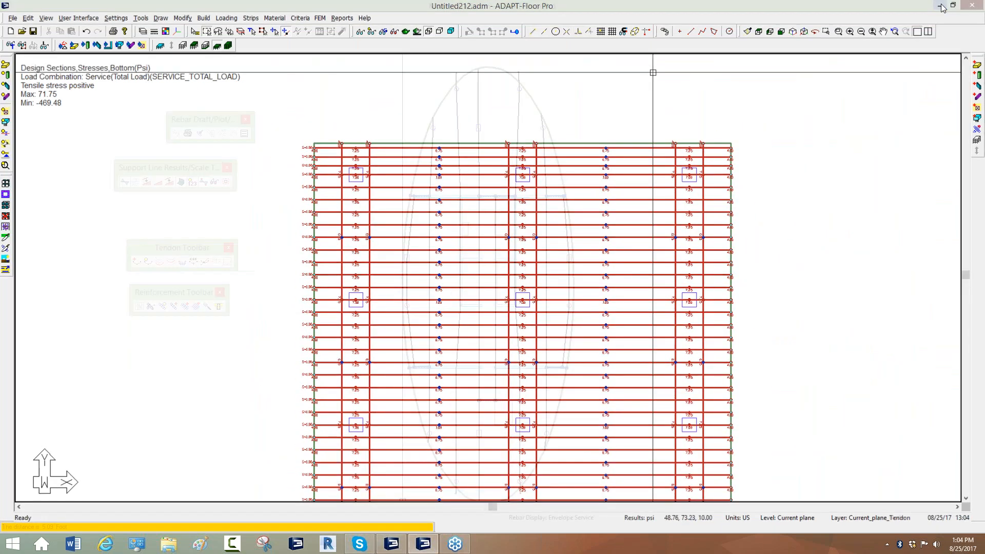
- Launch ADAPT-Builder 2016 with Floor Pro and open the model Model_Oval1_wTEndons.adm
left_click(296, 544)
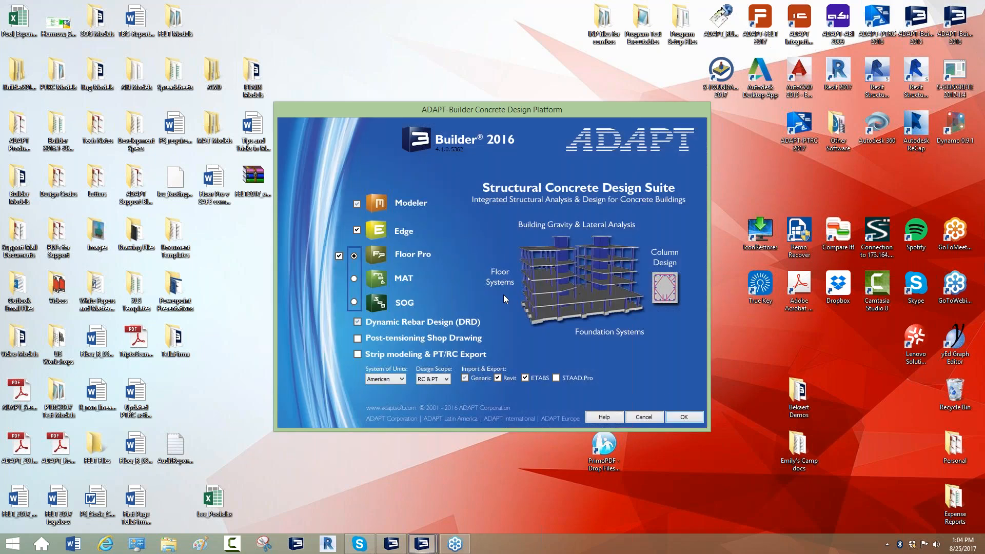
left_click(674, 415)
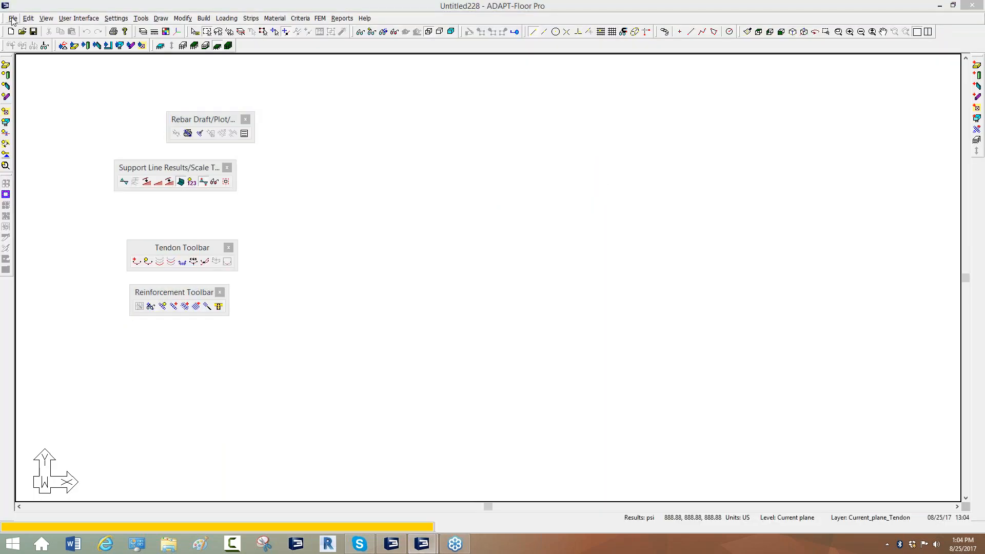
left_click(13, 19)
left_click(31, 41)
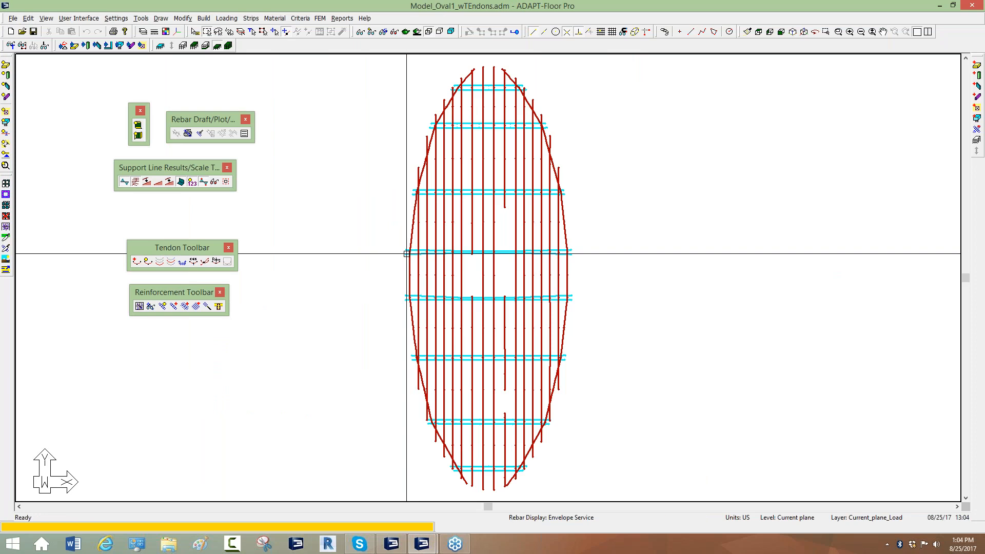
- Display the oval slab's structural components, including its columns, walls and openings, together with the tendons
scroll(591, 261, "down", 1)
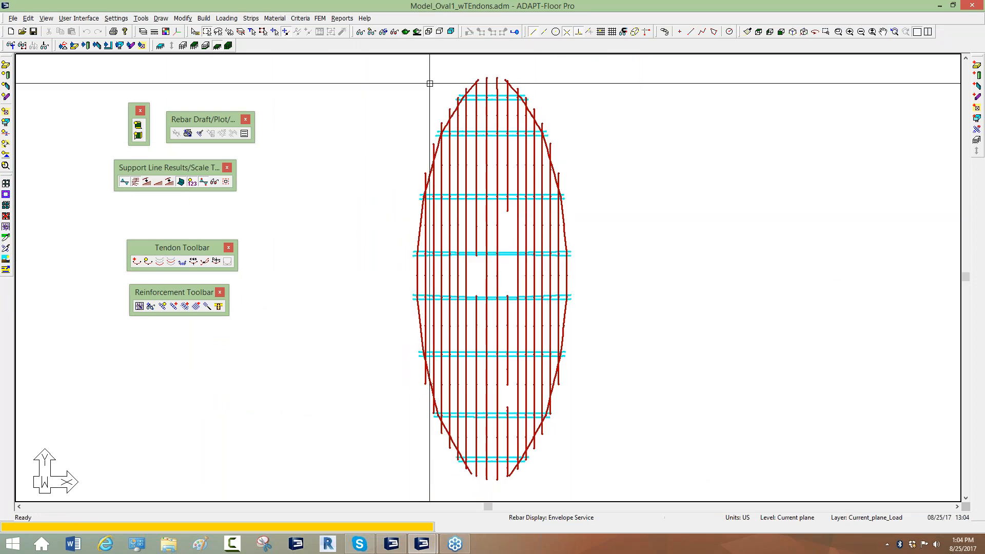
left_click(375, 29)
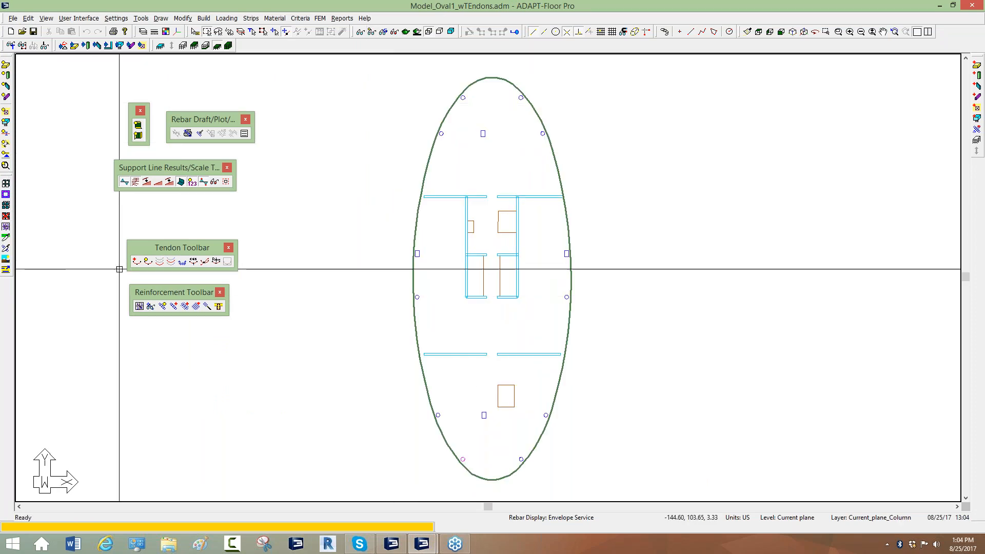
left_click(148, 261)
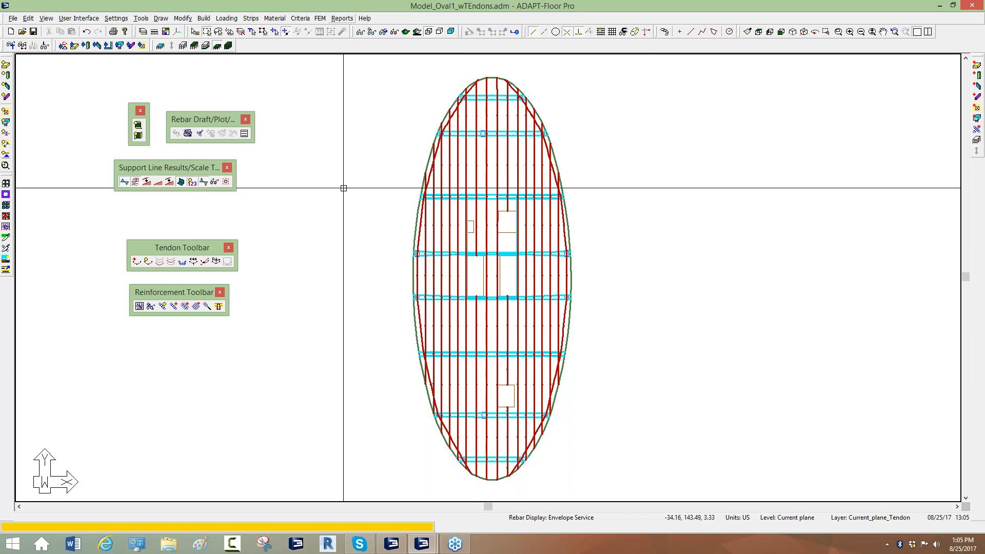
- Save and close the tendon model, and start a new Floor Pro session with Strip modeling & PT/RC Export enabled
left_click(34, 32)
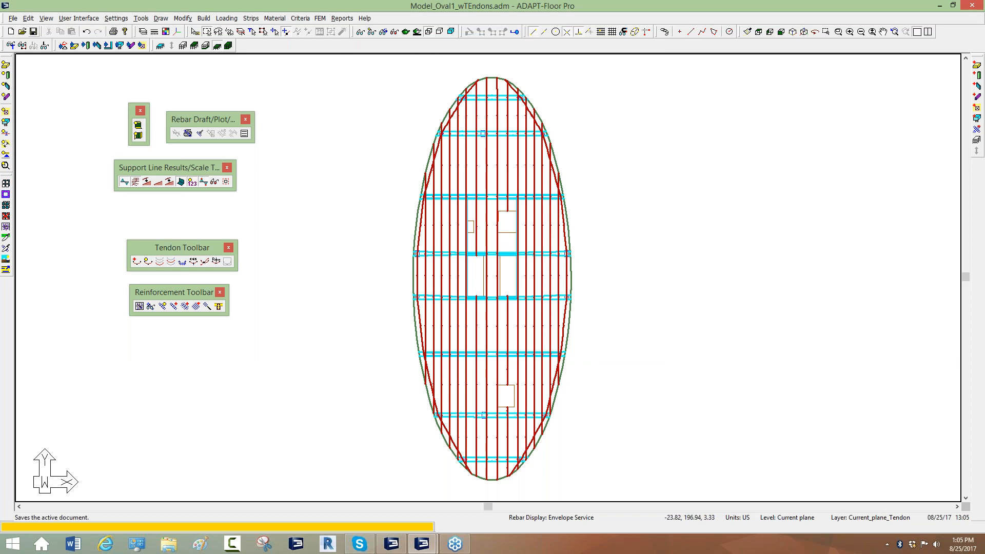
left_click(969, 7)
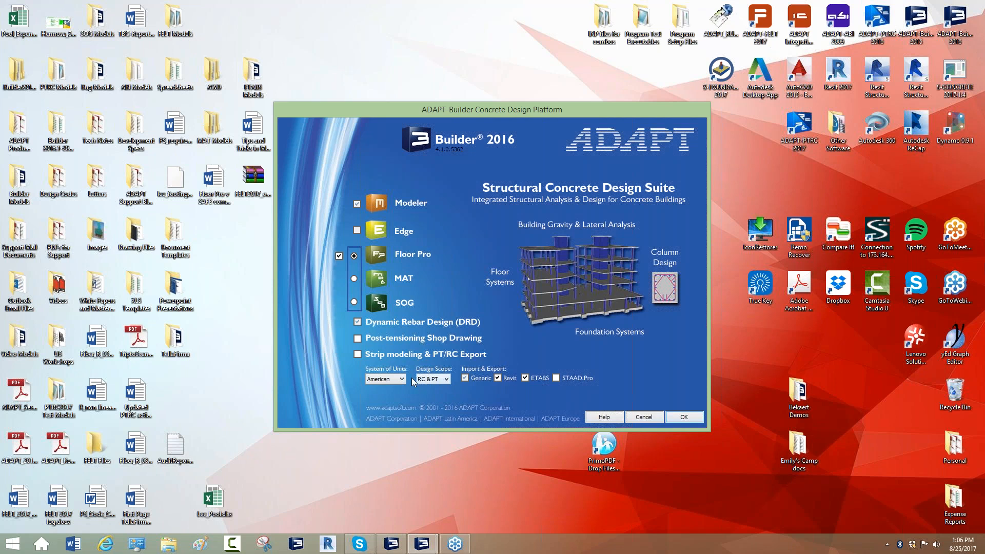
left_click(358, 354)
left_click(684, 417)
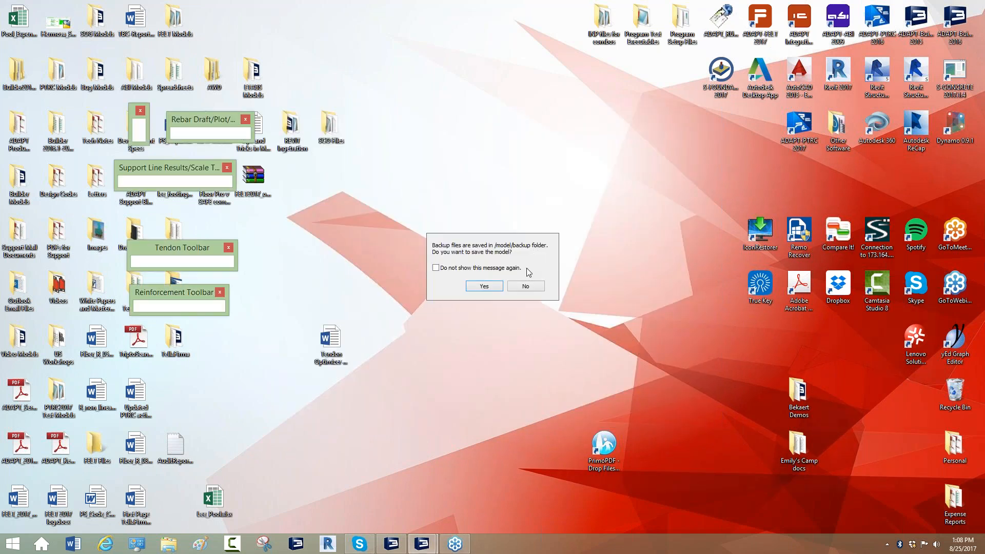
left_click(525, 285)
- Save the new empty model as Webinar2 in the Two-Way_PT_Floor Pro 2017 folder
left_click(13, 18)
left_click(27, 72)
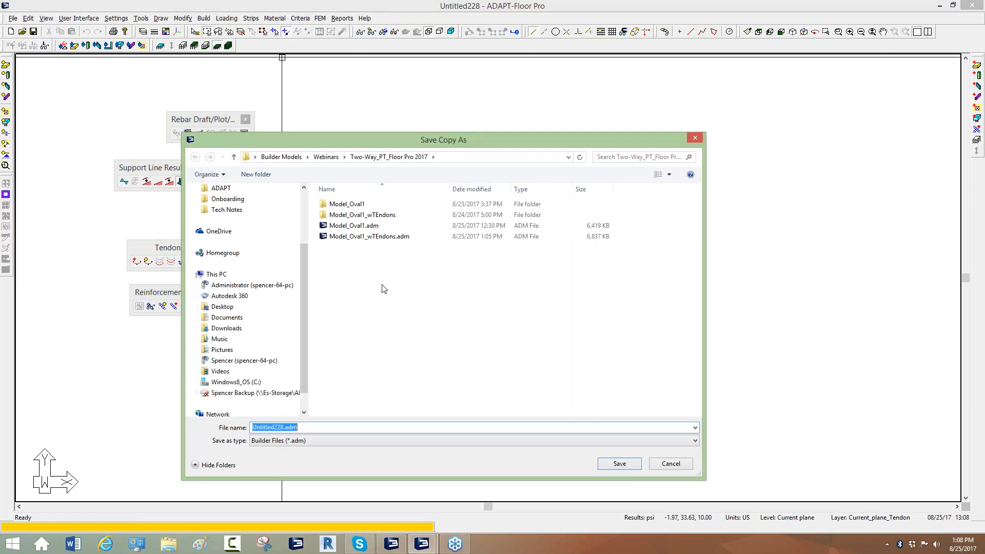
type("Webinar2")
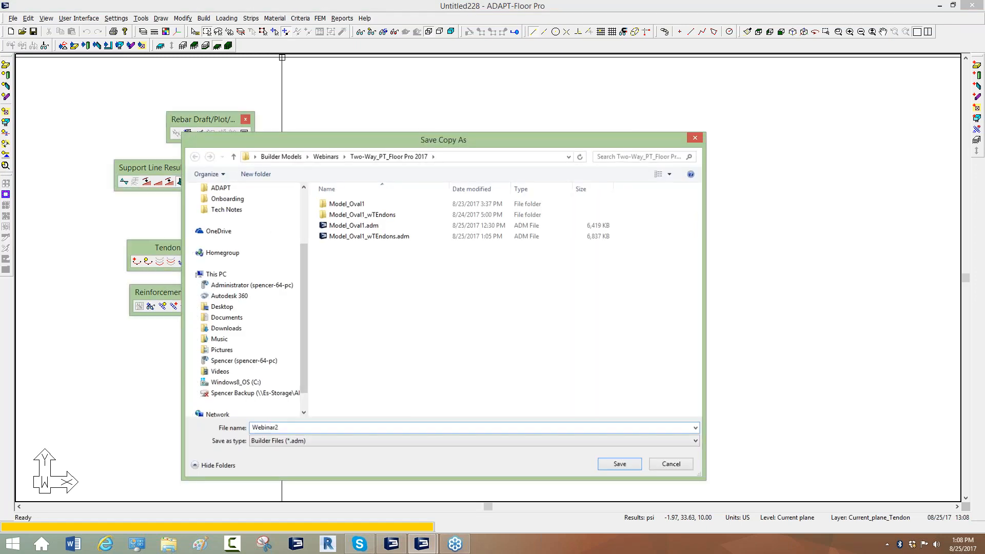
key("Return")
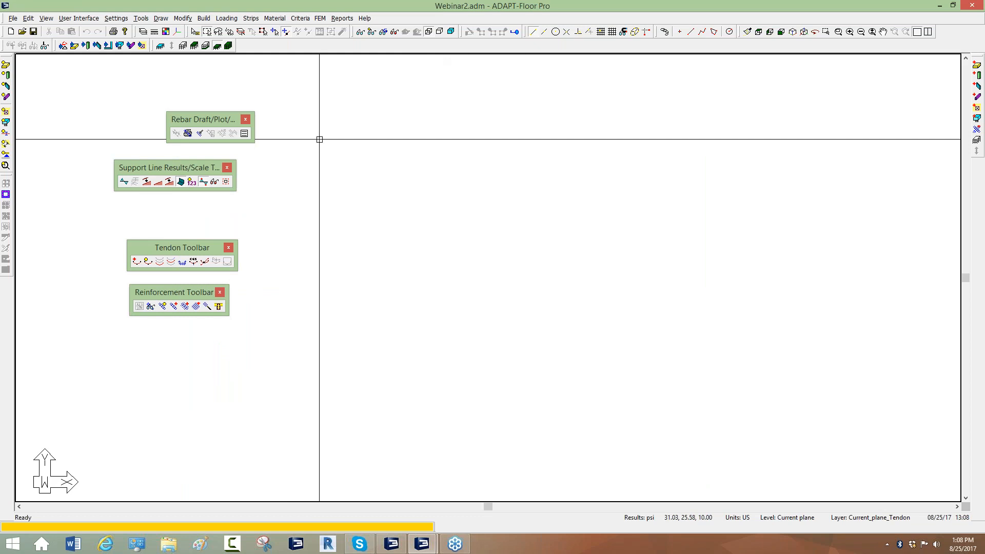
- Close the rebar drafting and Reinforcement toolbars, and stack the Support Line Results/Scale and Tendon toolbars near the drawing area's upper corner
left_click(245, 119)
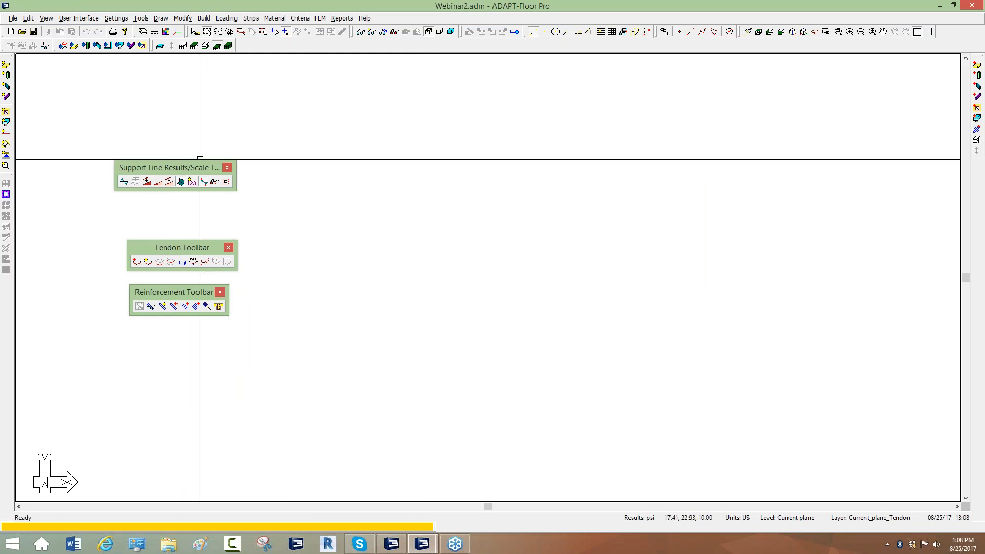
left_click_drag(198, 164, 172, 110)
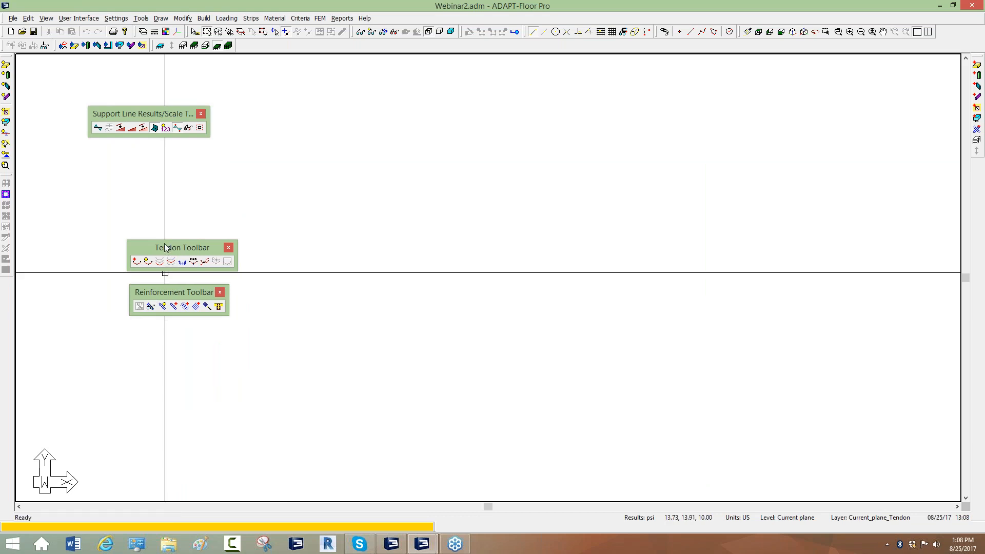
left_click_drag(148, 220, 135, 159)
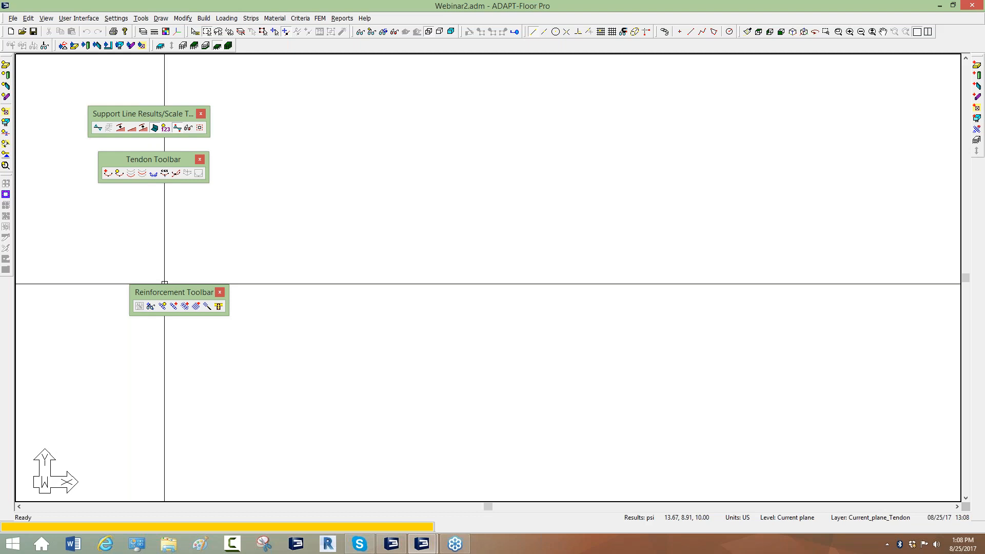
left_click_drag(164, 294, 144, 214)
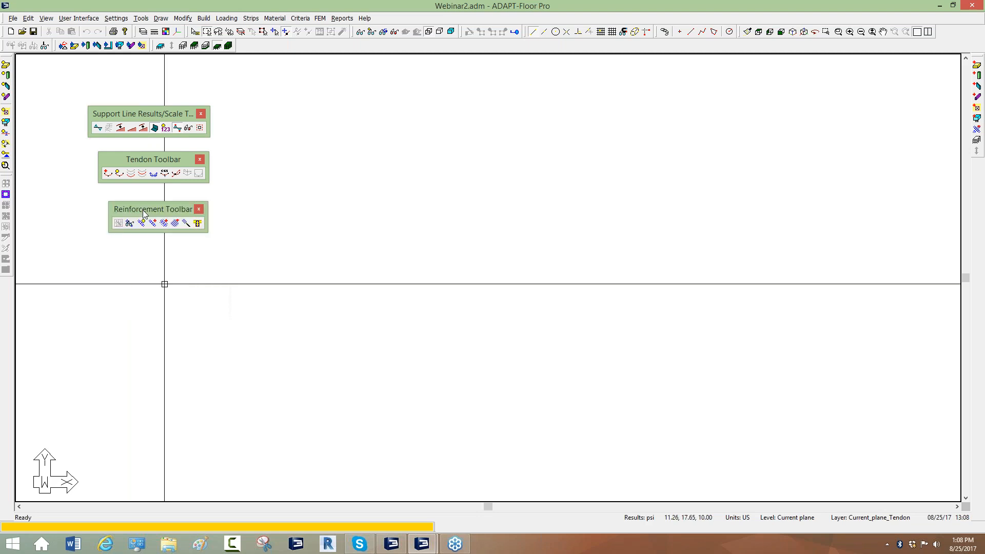
left_click(199, 210)
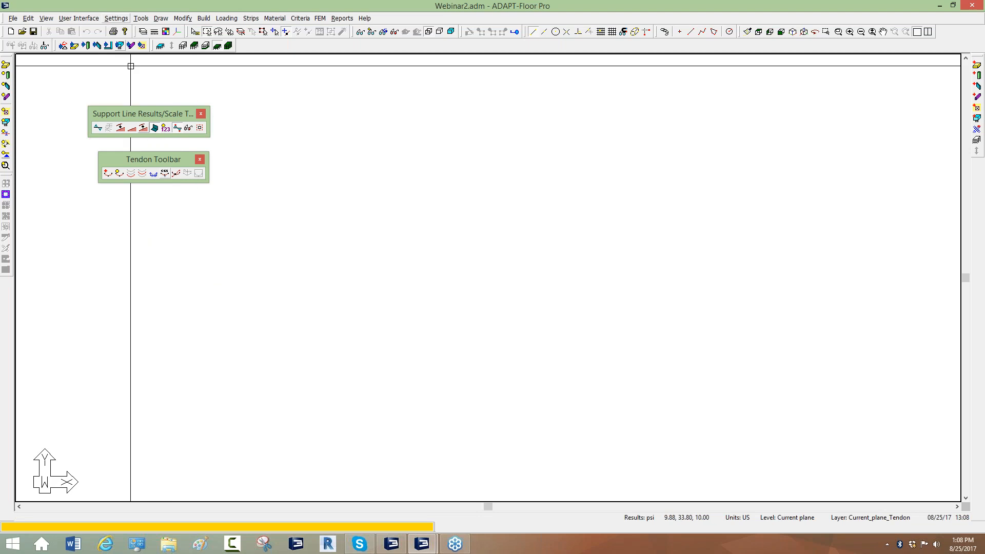
left_click(82, 19)
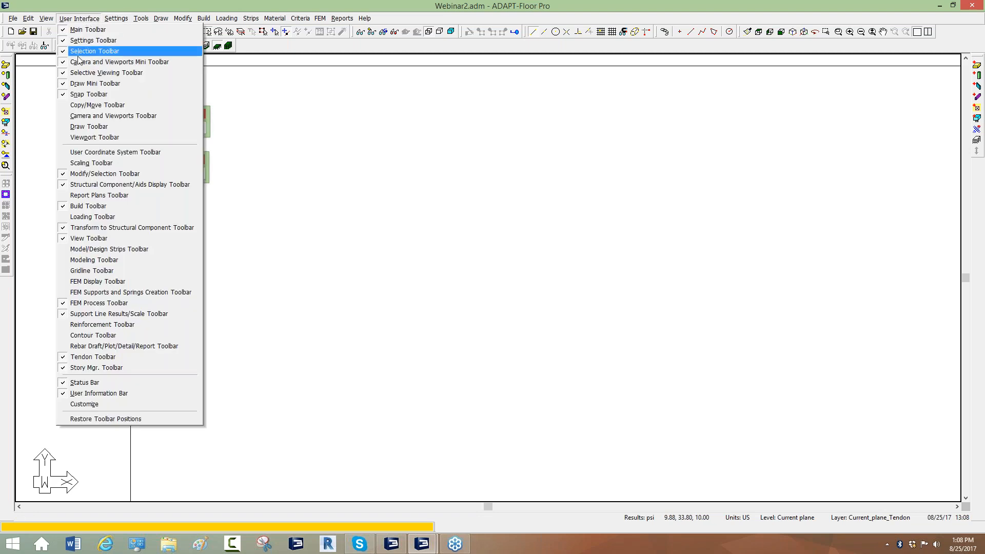
left_click(422, 220)
right_click(355, 45)
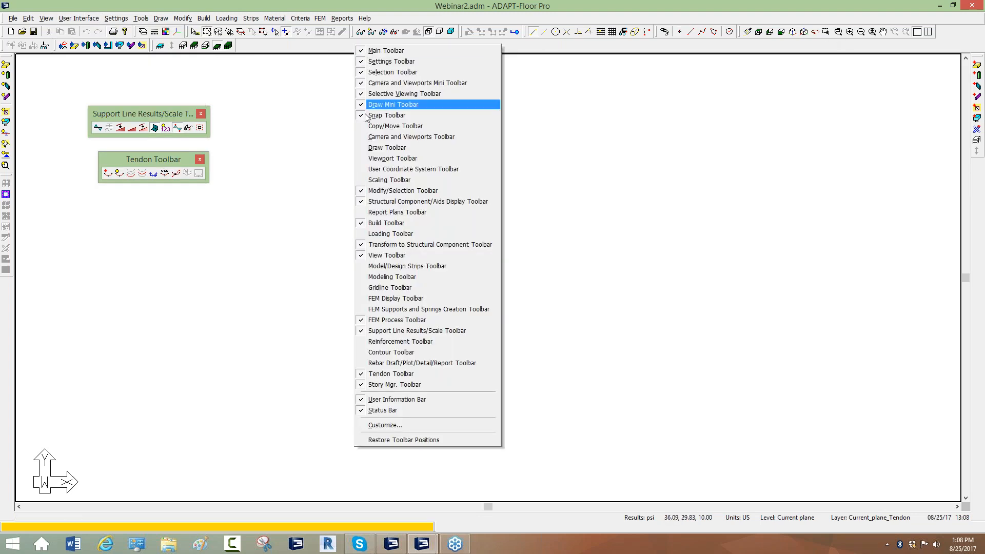
left_click(308, 290)
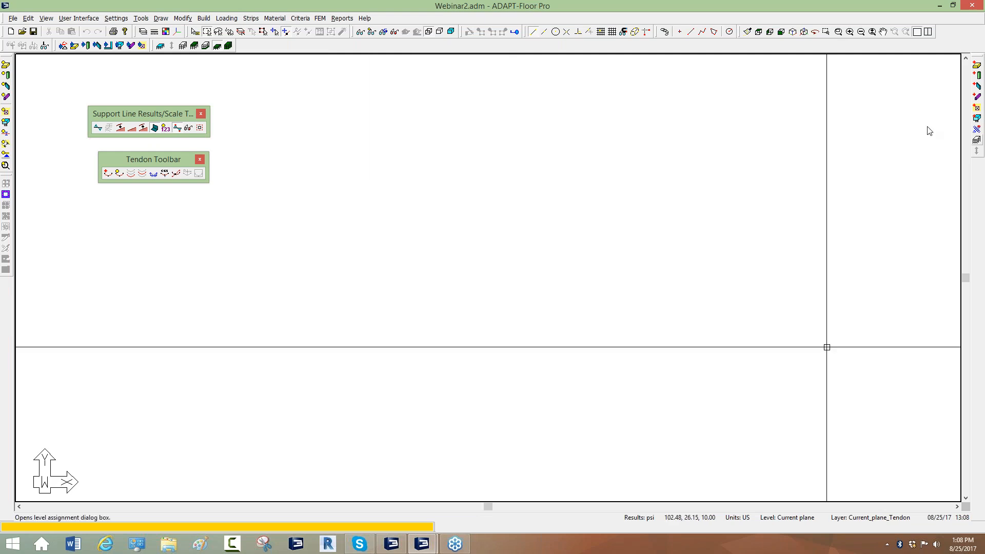
- Choose Slab1.dwg from the Two-Way_PT_PTRC_2017 webinar folder for DWG import, and enable moving the imported objects to an XY position
left_click(14, 19)
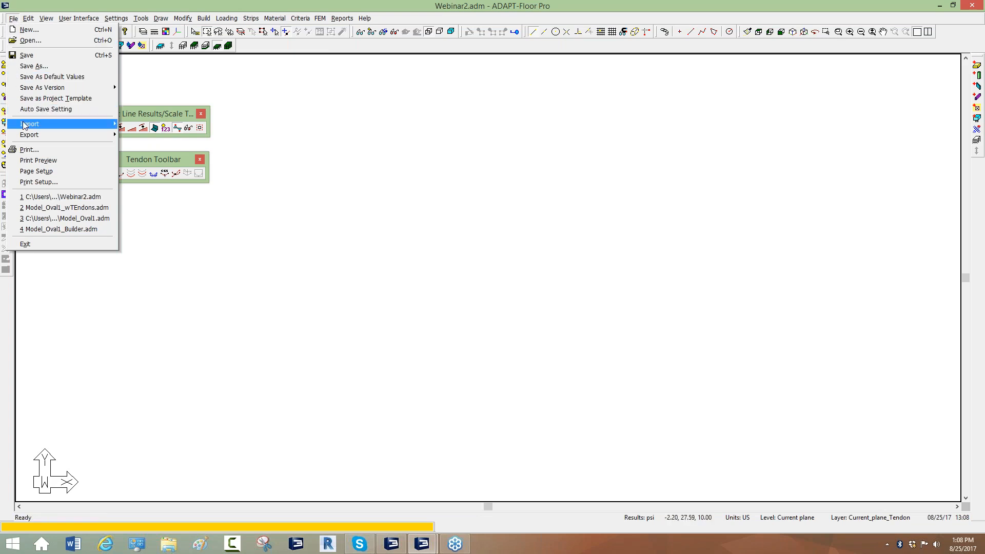
mouse_move(23, 126)
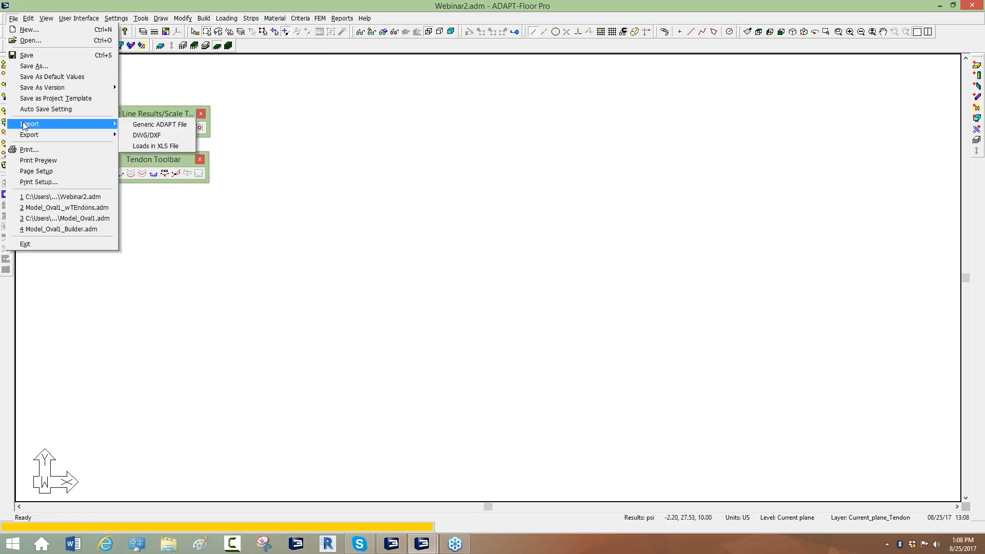
left_click(147, 136)
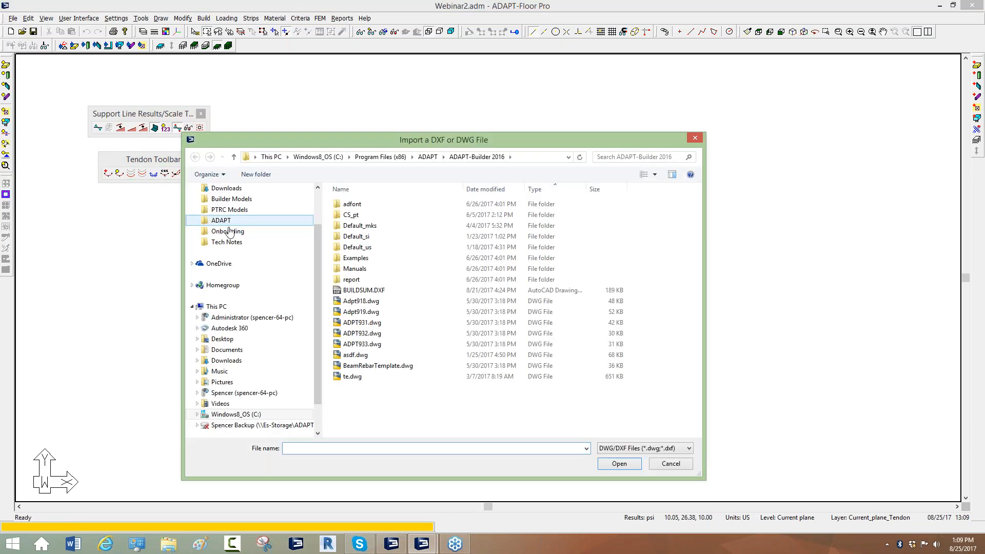
left_click(226, 199)
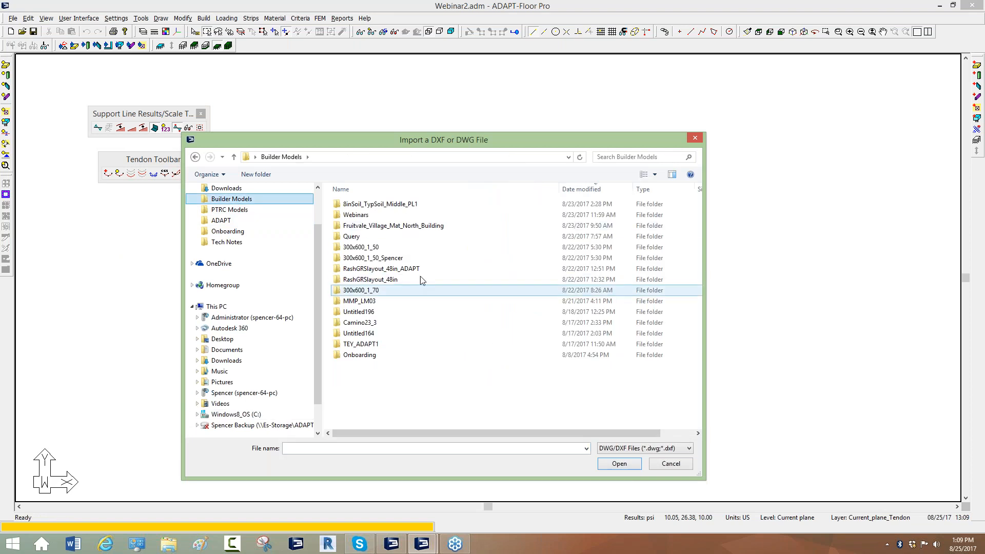
double_click(355, 214)
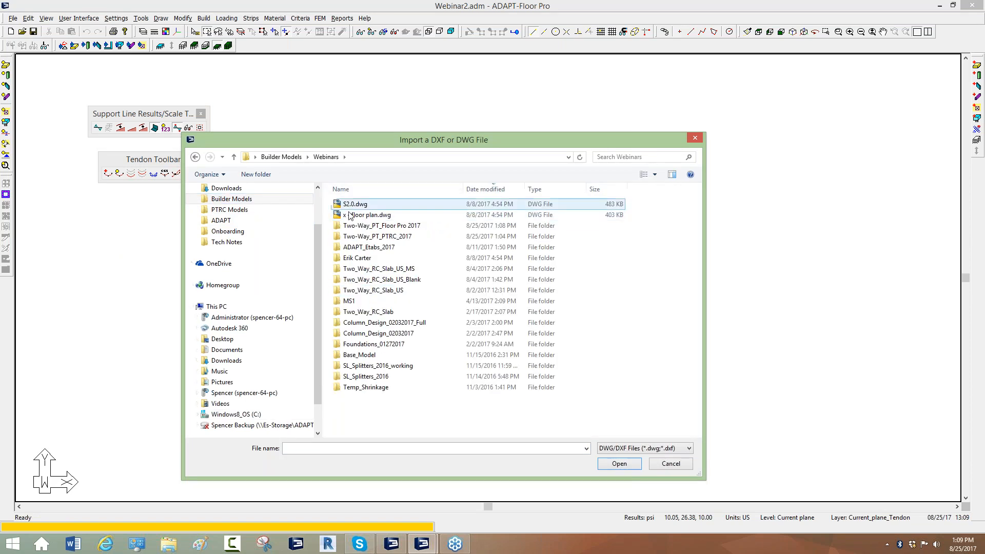
double_click(363, 226)
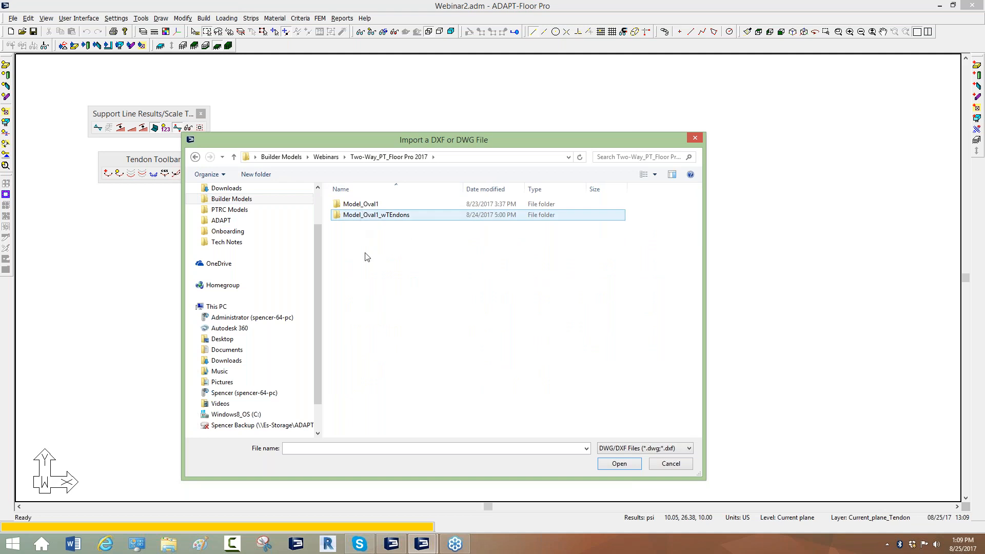
left_click(327, 157)
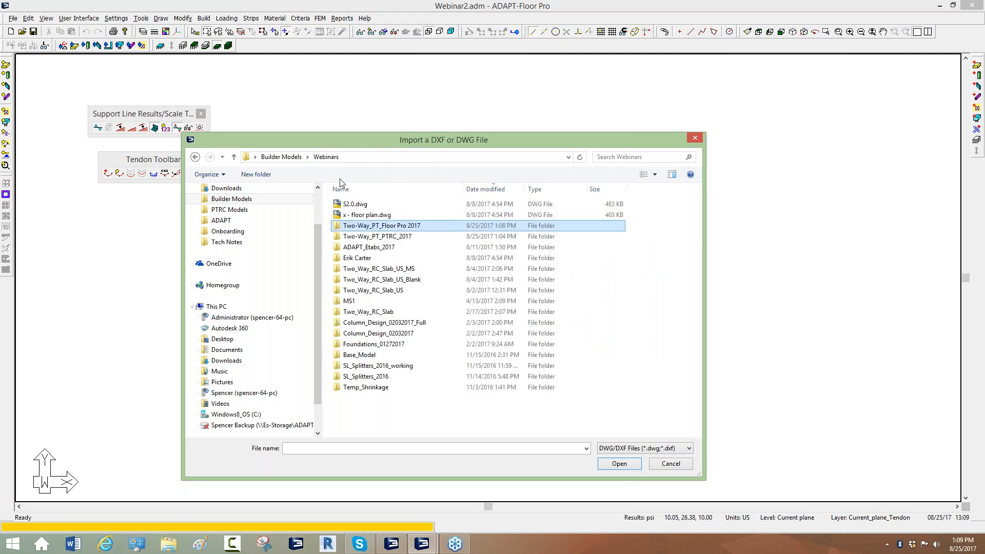
double_click(363, 237)
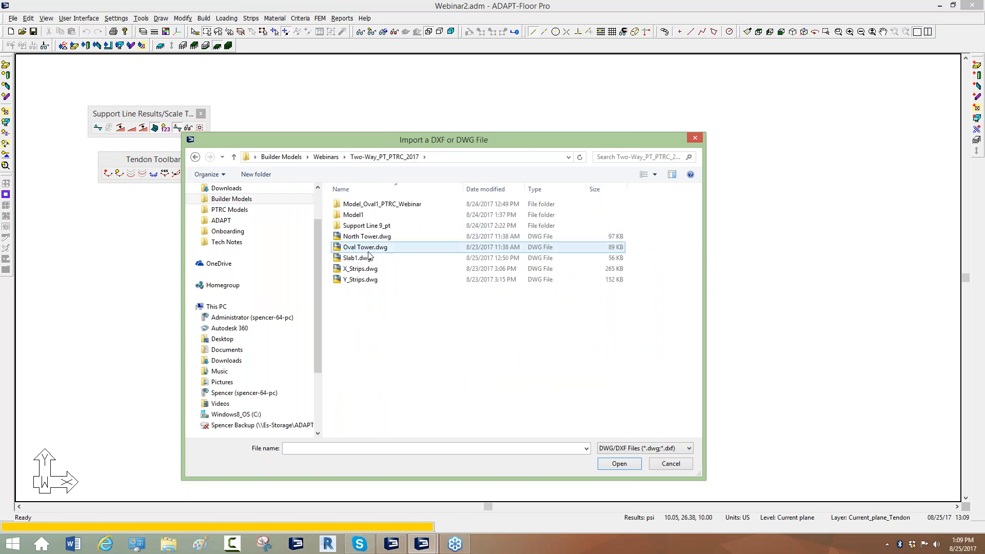
left_click(367, 259)
double_click(367, 259)
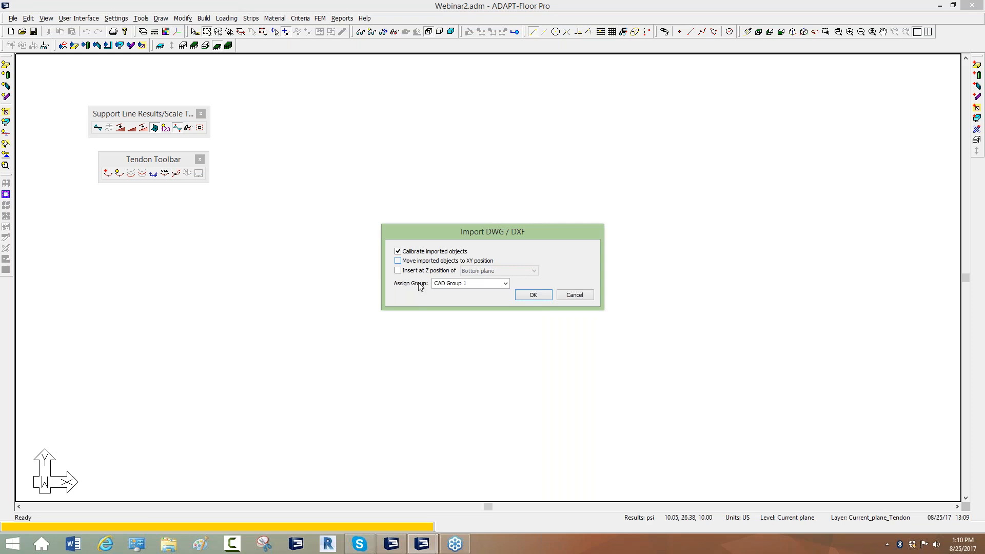
left_click(398, 261)
left_click(817, 198)
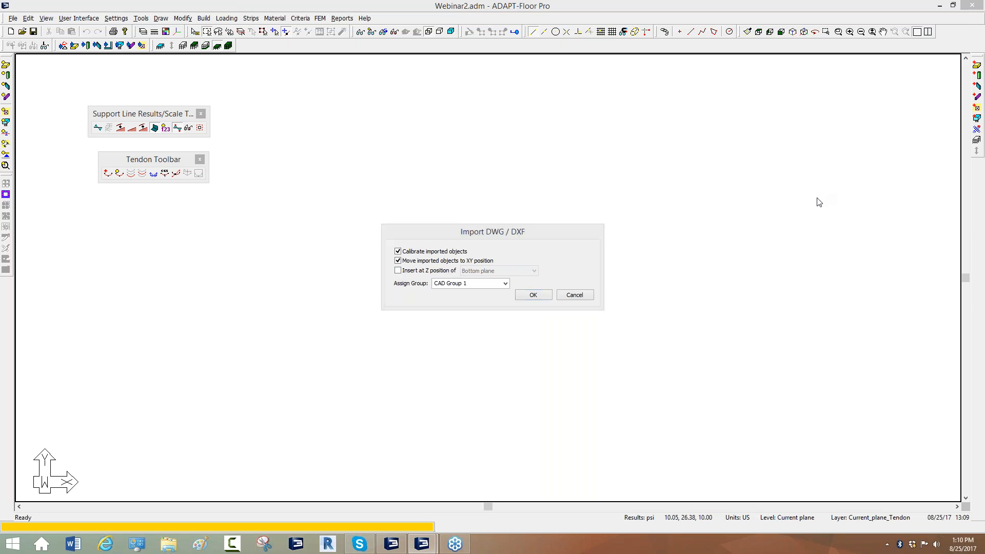
left_click(823, 228)
mouse_move(180, 285)
left_mouse_down()
mouse_move(57, 269)
mouse_move(106, 297)
left_mouse_up()
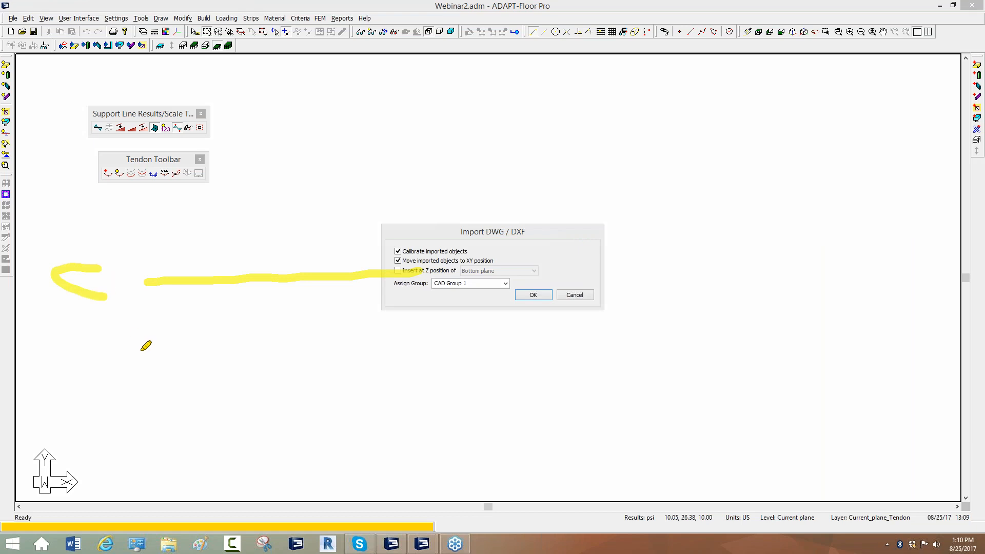
left_click_drag(138, 352, 415, 370)
left_click_drag(53, 342, 46, 398)
left_click_drag(83, 353, 59, 382)
mouse_move(84, 149)
left_mouse_down()
mouse_move(89, 179)
mouse_move(177, 145)
left_mouse_up()
left_click_drag(147, 180, 472, 167)
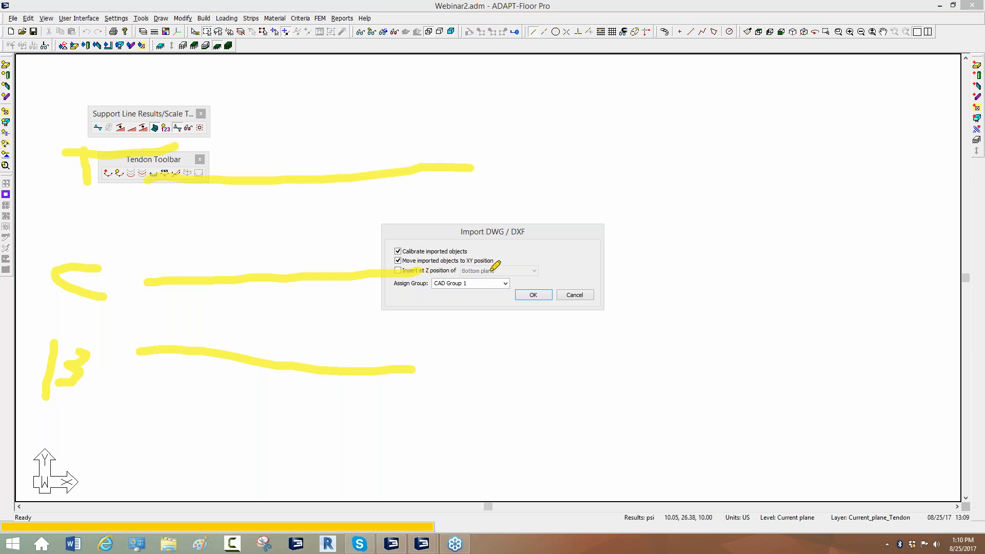
left_click_drag(463, 271, 494, 271)
mouse_move(815, 497)
left_mouse_down()
mouse_move(771, 497)
mouse_move(758, 508)
mouse_move(816, 501)
left_mouse_up()
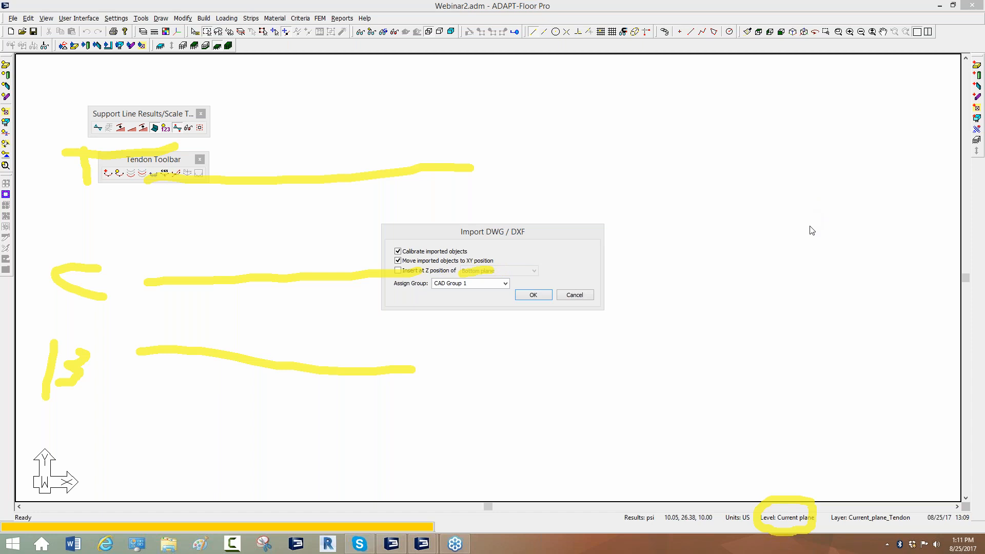
left_click(822, 257)
- Insert the drawing at the Z position of the Current plane, assign it to a group named Cadimport1, and run the import
left_click(398, 271)
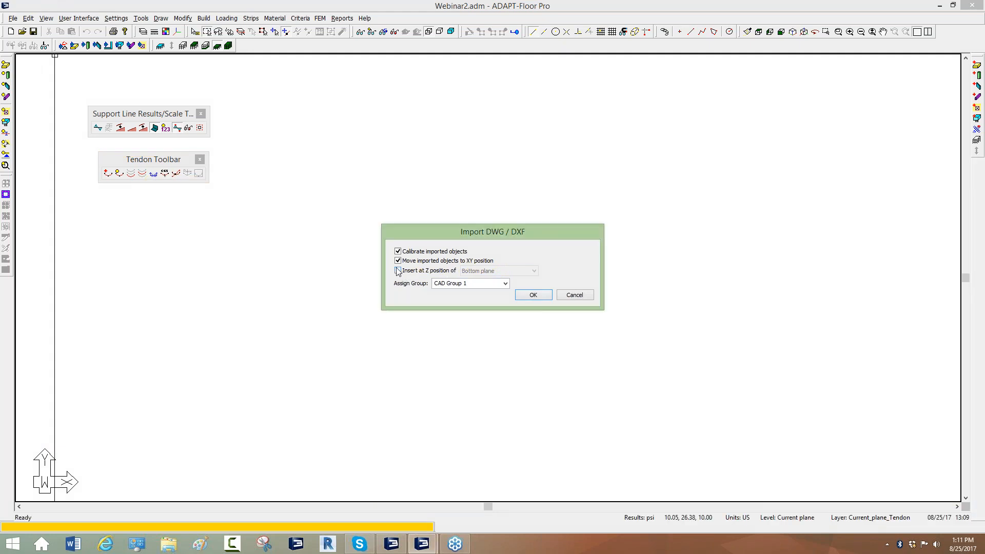
left_click(476, 271)
left_click(477, 287)
key("Tab")
type("Casd")
type("dimport1")
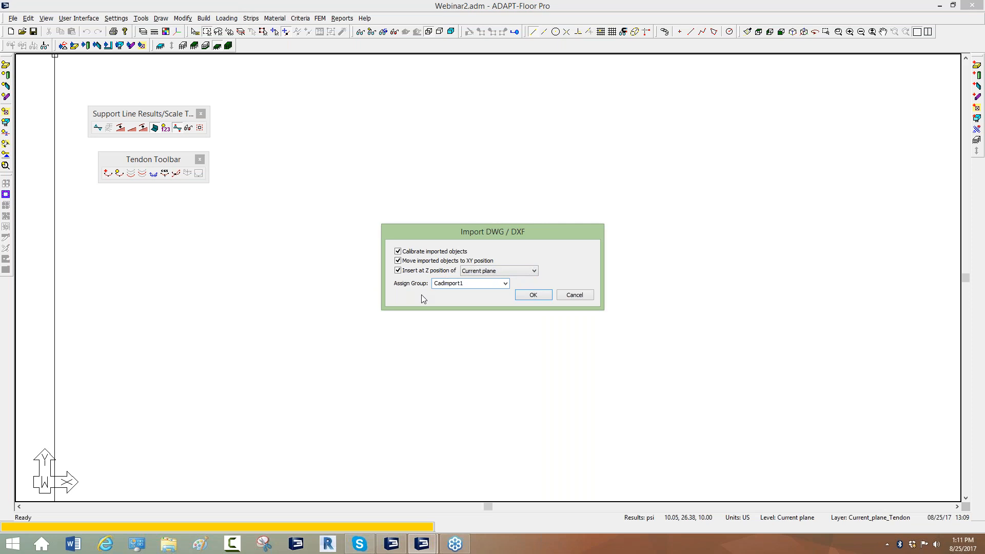
left_click(532, 295)
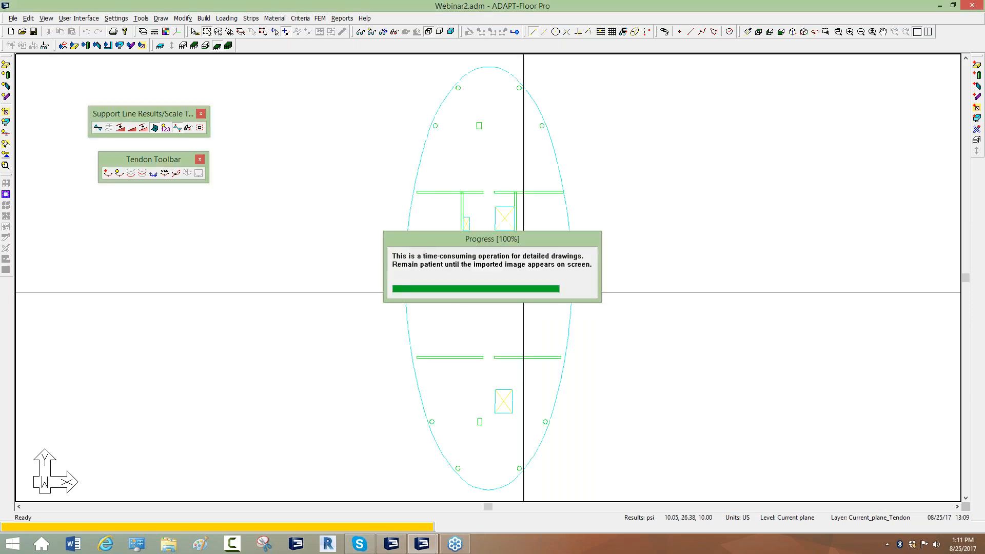
- Calibrate the imported drawing by setting the distance between the top two corners of the uppermost rectangular column to 2 feet
middle_click_drag(437, 170, 451, 198)
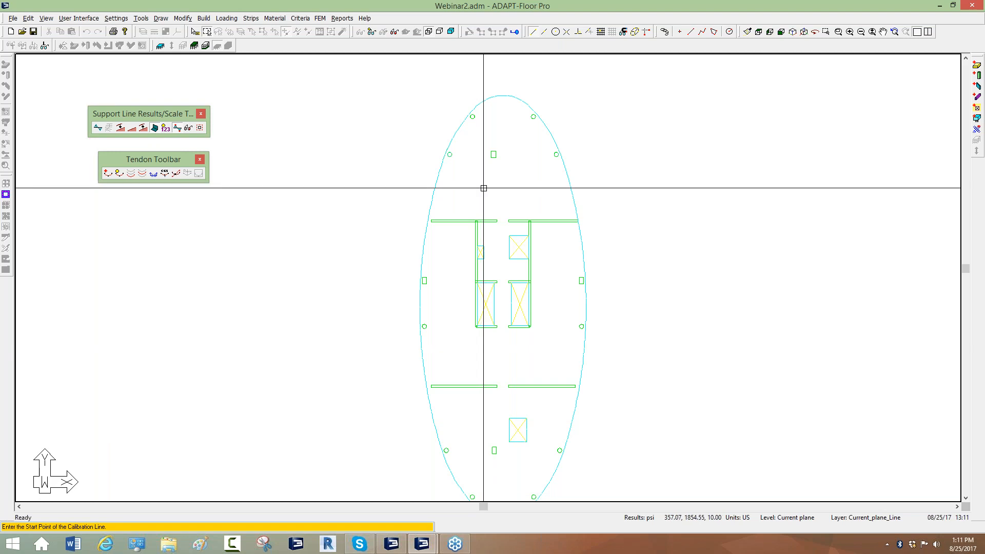
scroll(515, 209, "up", 3)
scroll(538, 204, "up", 3)
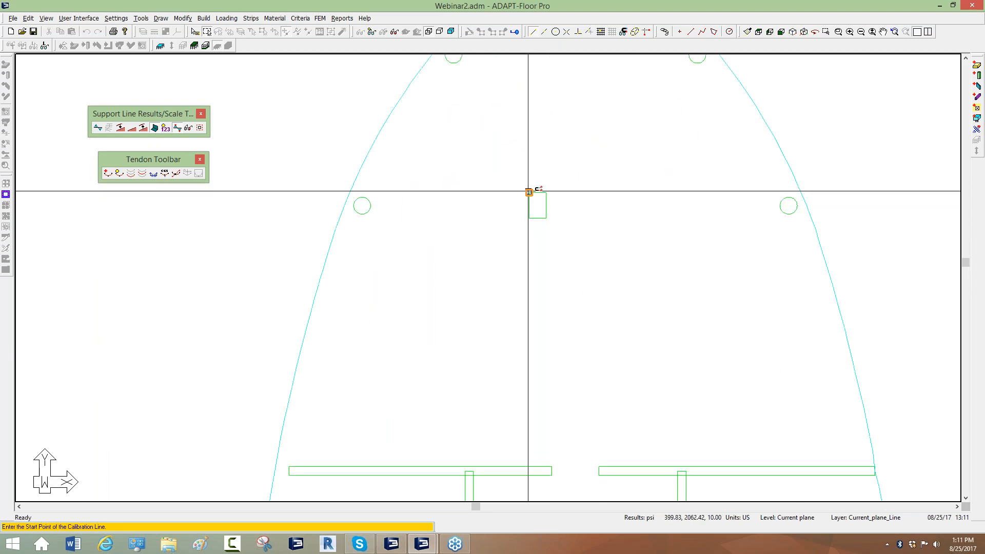
left_click(529, 192)
left_click(546, 192)
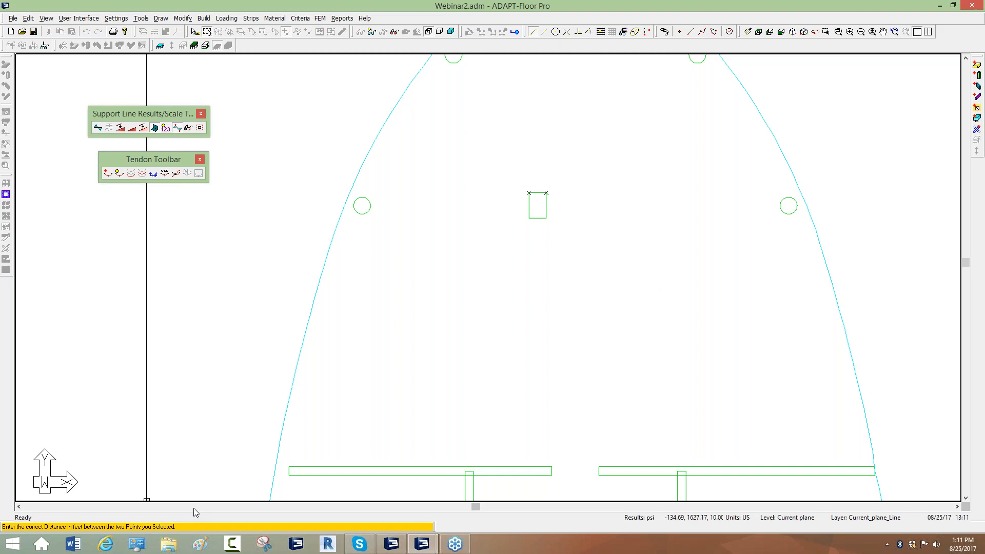
type("2")
key("Return")
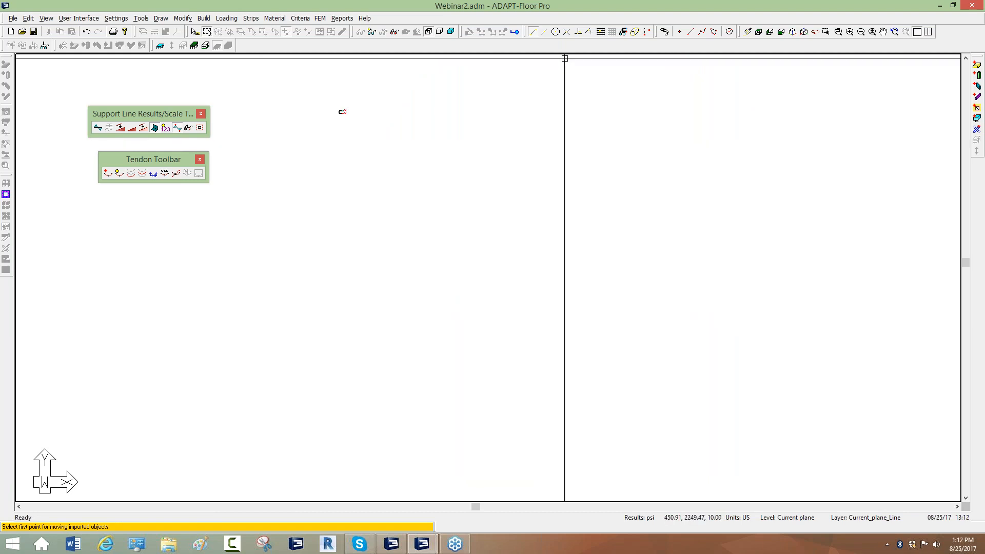
- Move the imported drawing from a slab edge point beside the lowest left round column to the origin at X 0, Y 0
left_click(841, 33)
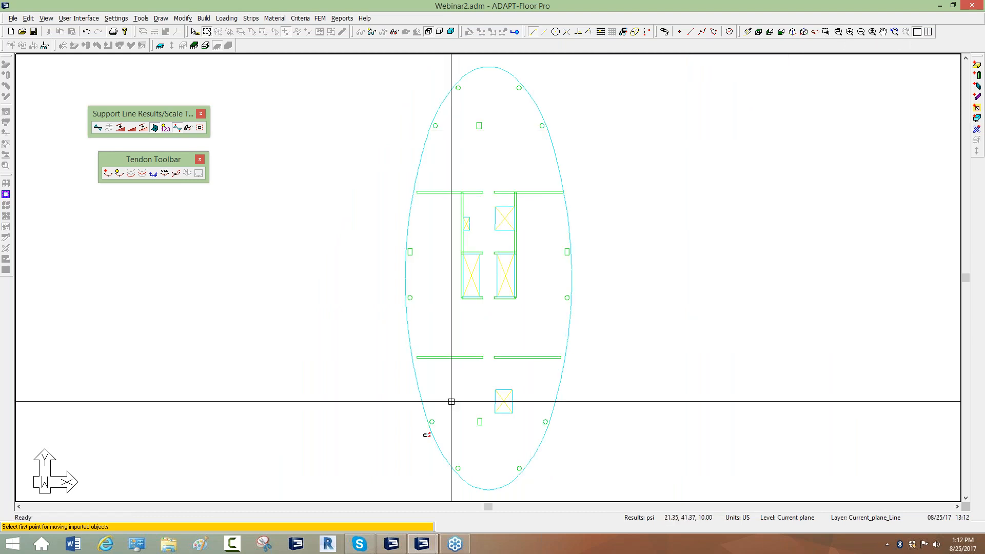
middle_click_drag(384, 422, 411, 294)
scroll(412, 295, "up", 7)
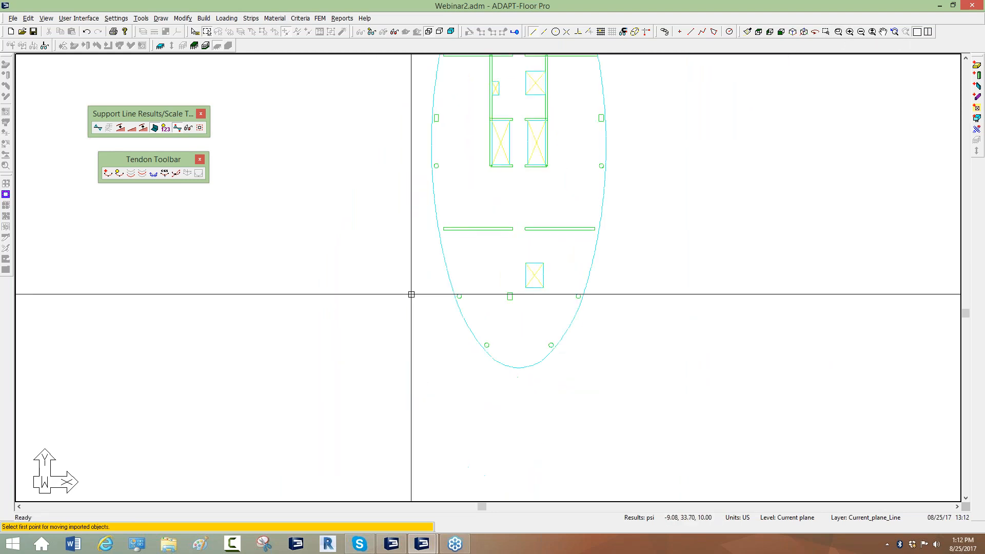
middle_click_drag(497, 343, 478, 328)
scroll(477, 328, "up", 10)
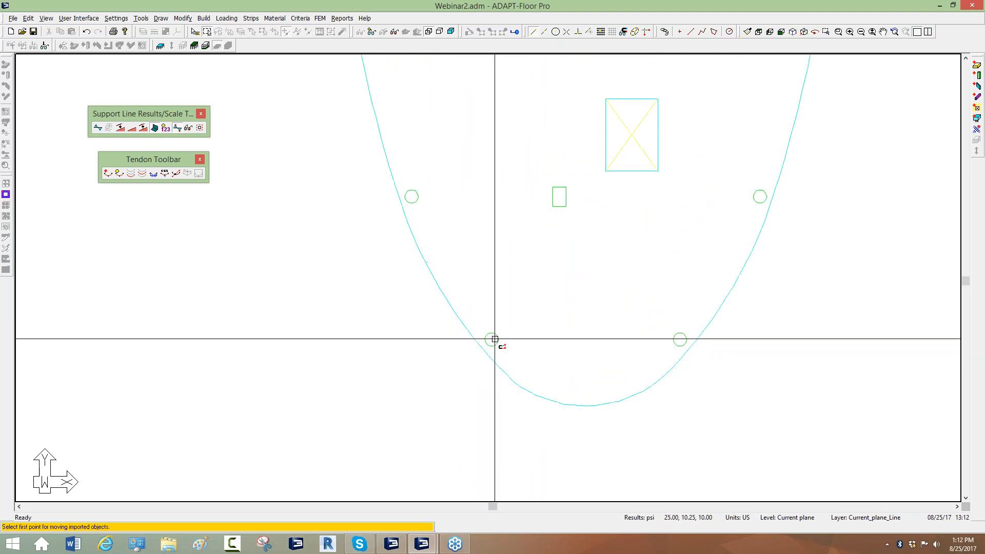
scroll(568, 161, "down", 3)
scroll(549, 154, "down", 5)
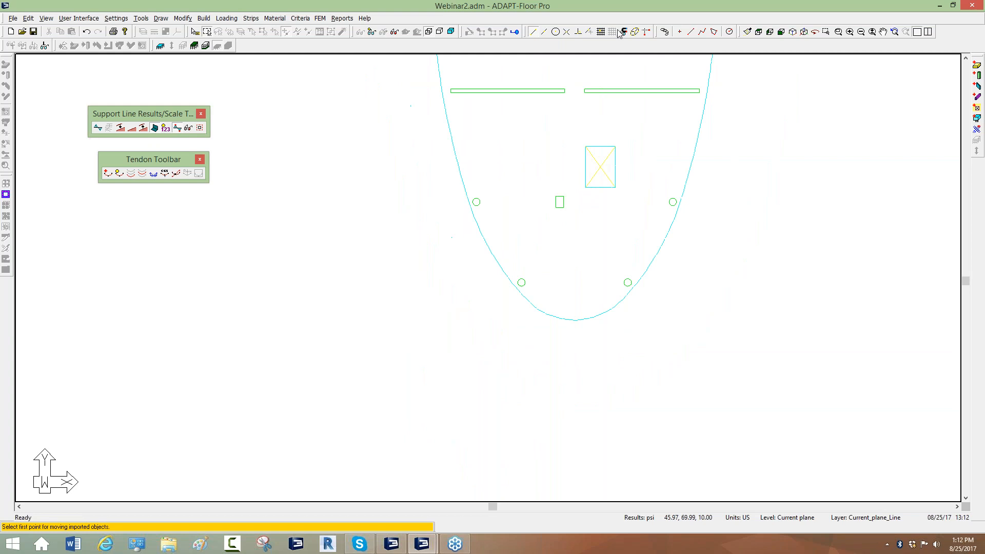
left_click(635, 33)
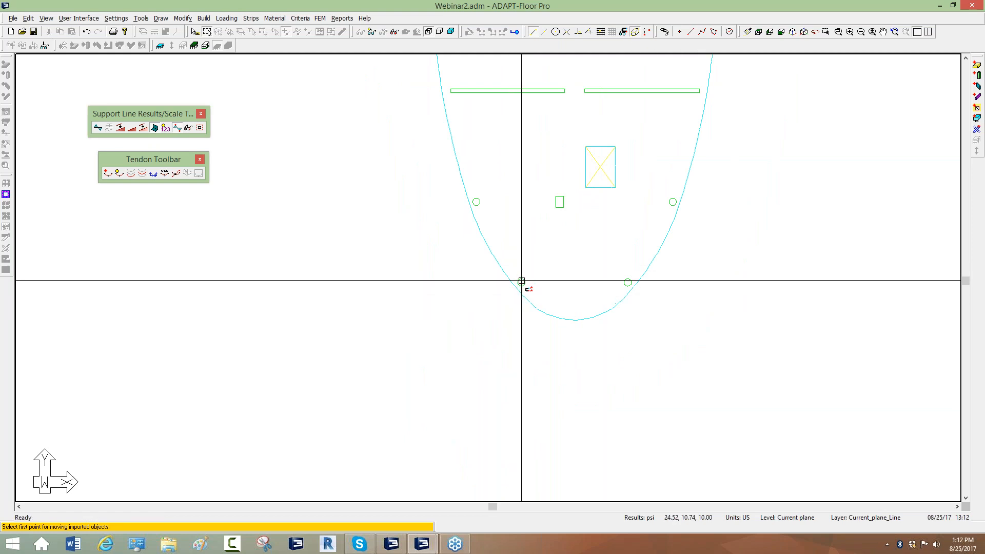
scroll(515, 283, "up", 3)
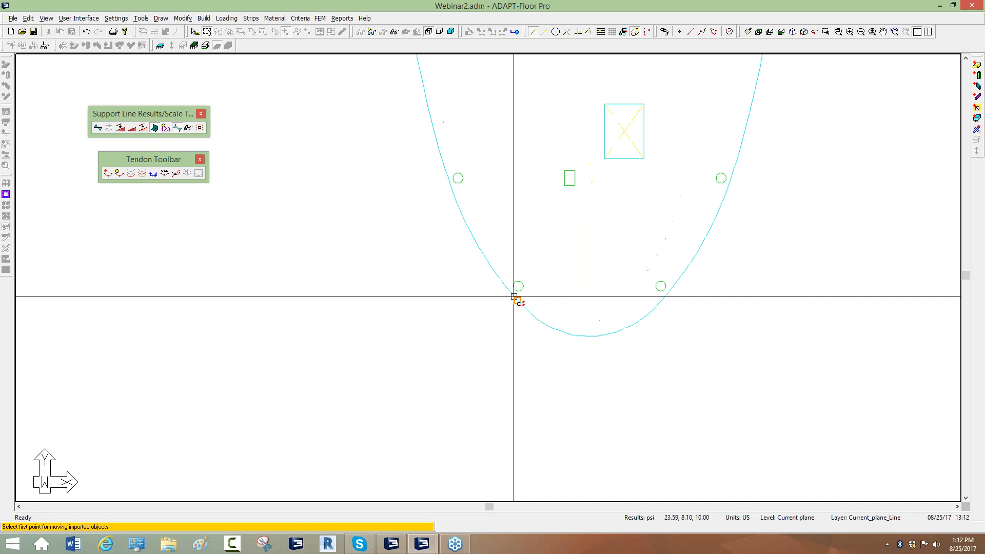
left_click(509, 291)
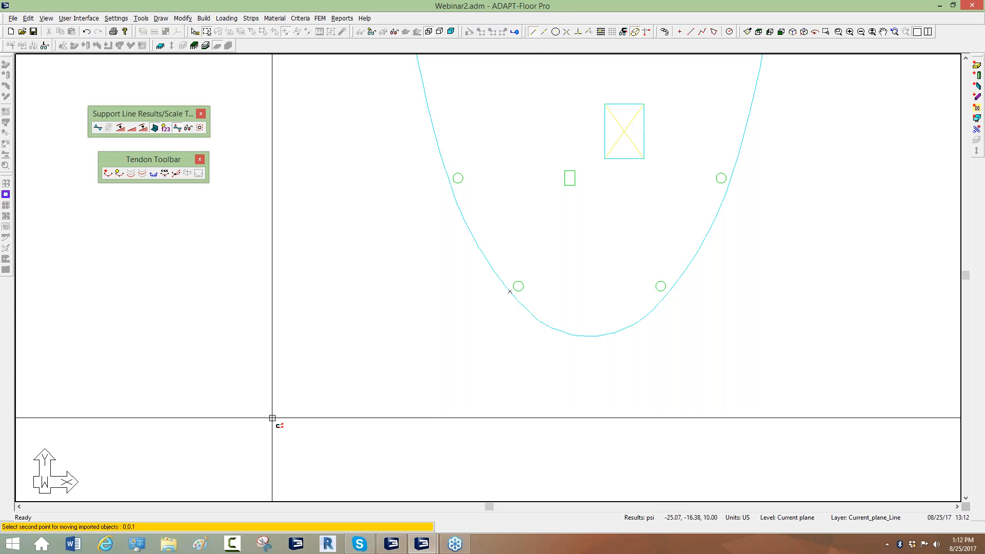
key("Return")
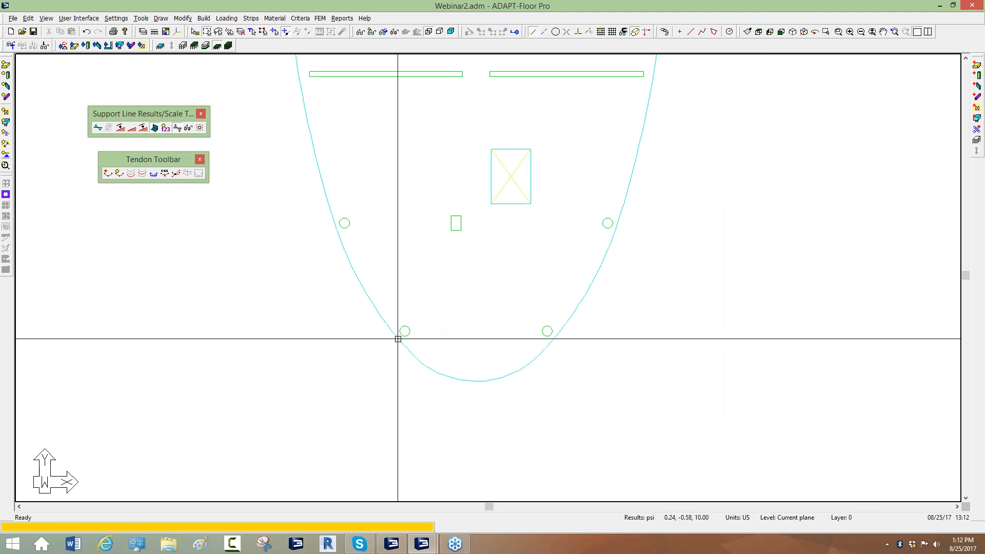
- Select the uppermost rectangular column outline and the round column outlines around the upper end of the oval slab
scroll(398, 339, "down", 5)
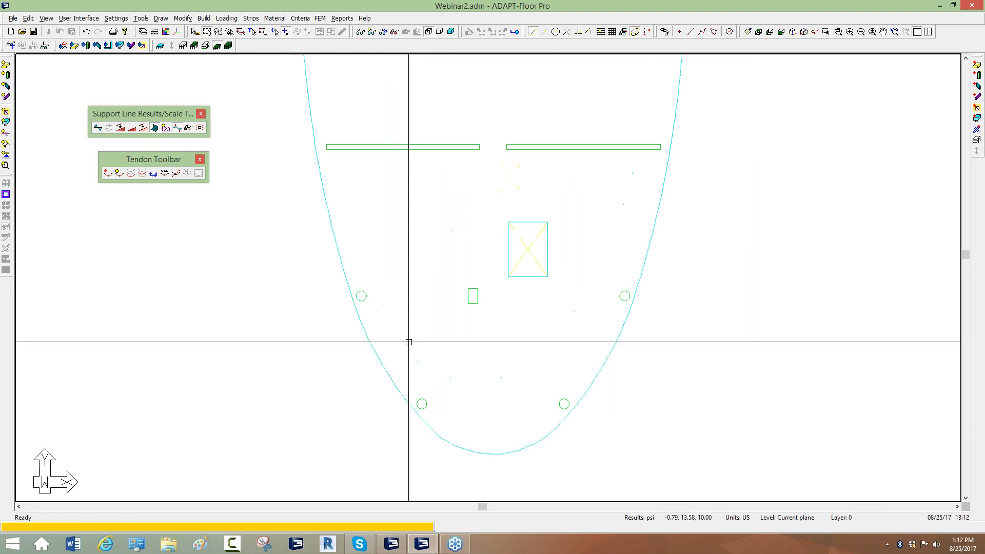
scroll(598, 307, "down", 4)
scroll(488, 236, "up", 4)
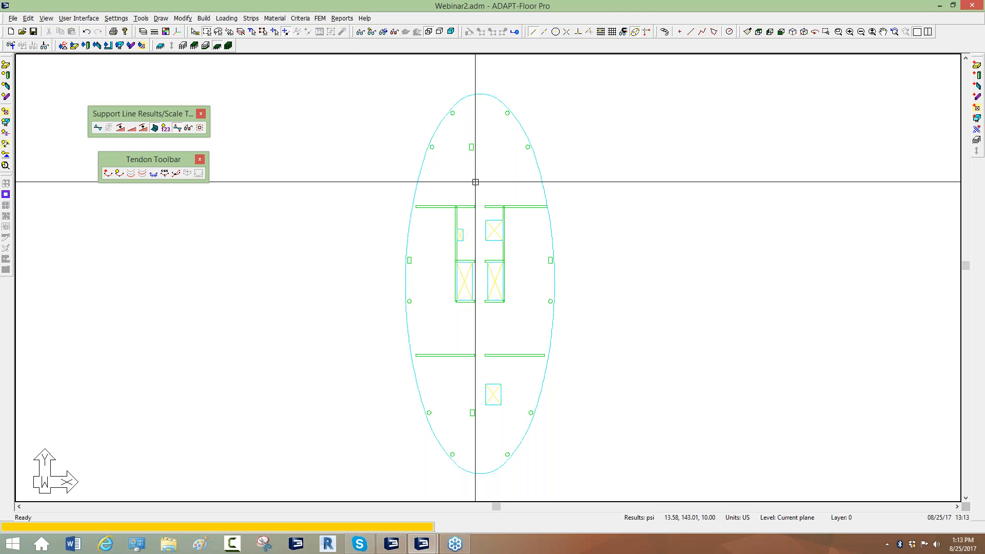
scroll(475, 182, "up", 5)
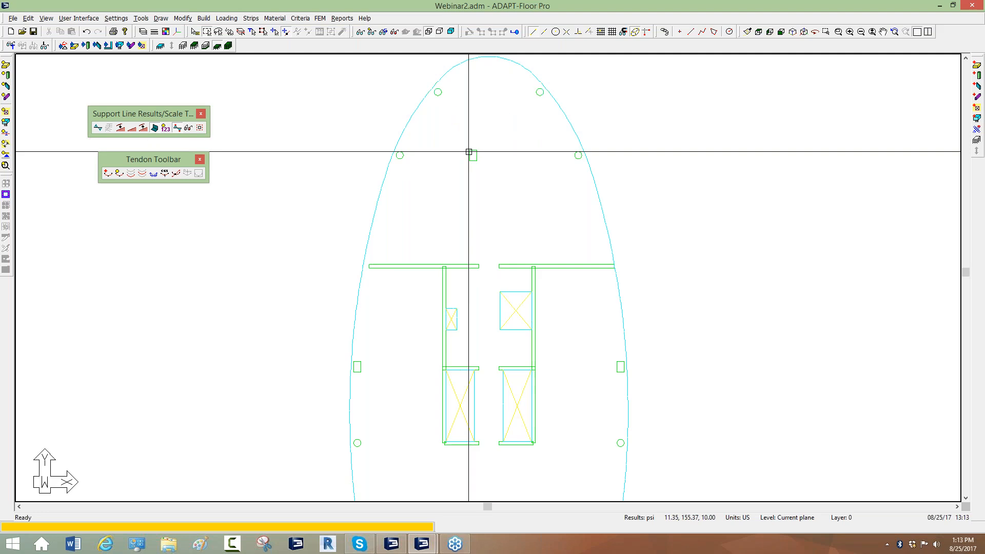
left_click(471, 147)
scroll(454, 160, "down", 3)
scroll(453, 158, "up", 3)
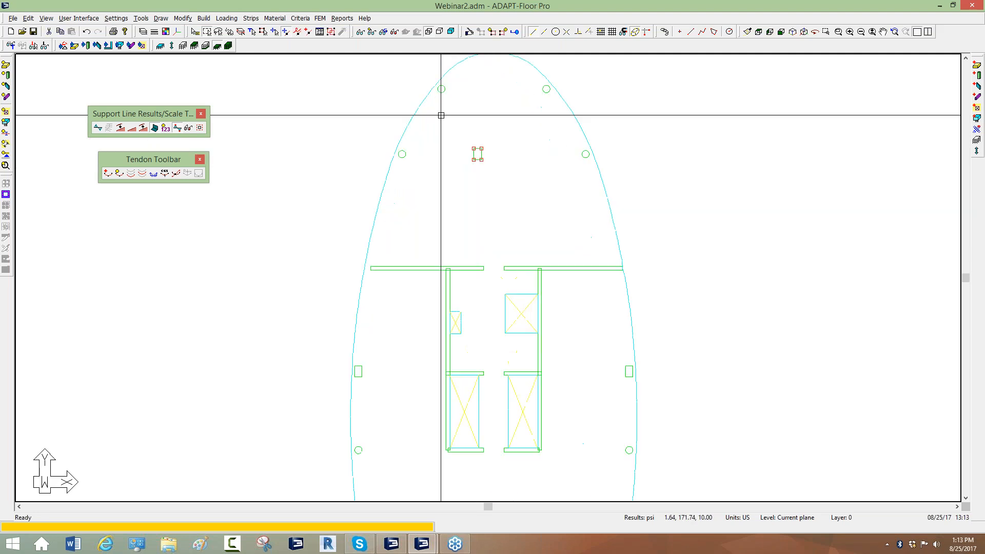
left_click(441, 89)
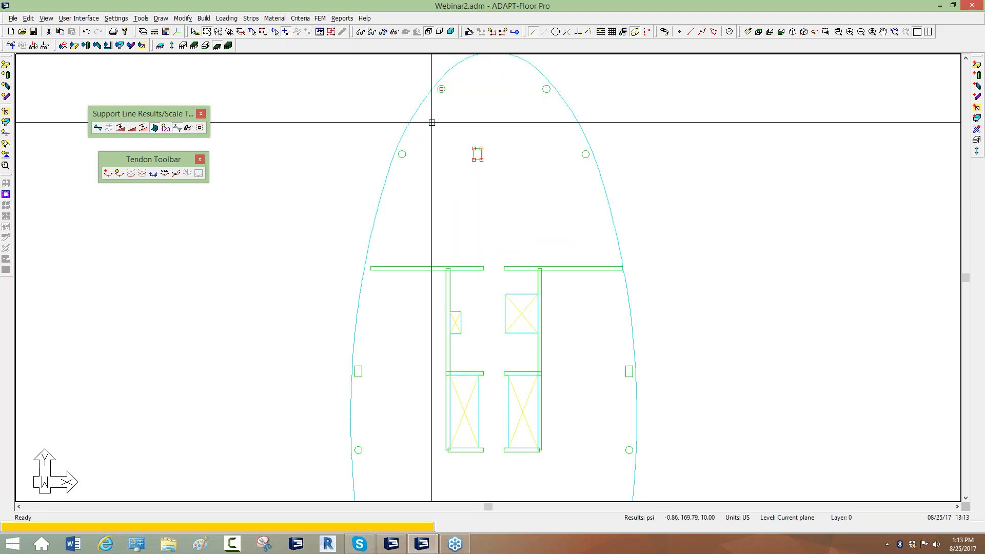
left_click(402, 154)
left_click(546, 89)
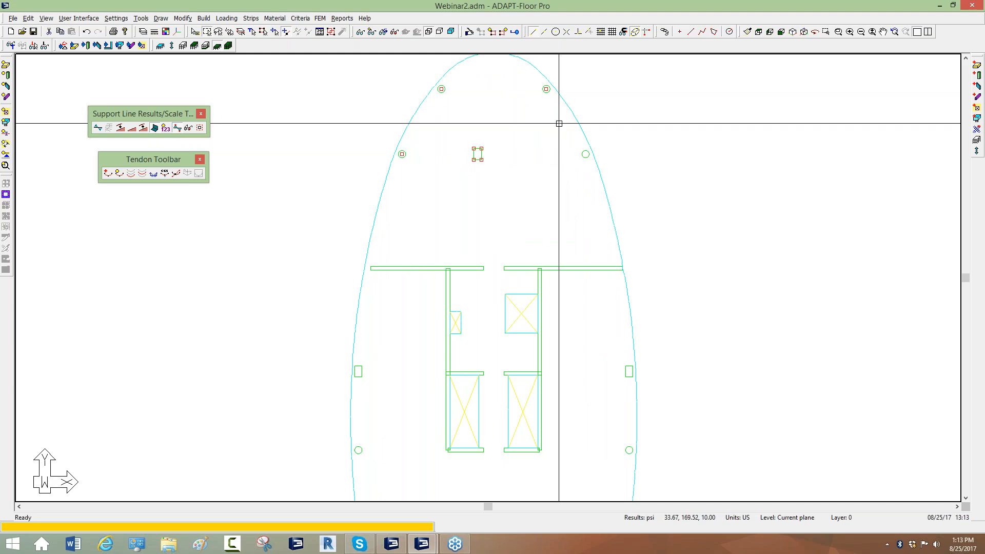
- Add both mid-height rectangular column outlines and the round one on the left slab edge to the selection
left_click(624, 368)
middle_click_drag(590, 368, 570, 225)
scroll(570, 225, "down", 2)
left_click(387, 228)
left_click(387, 293)
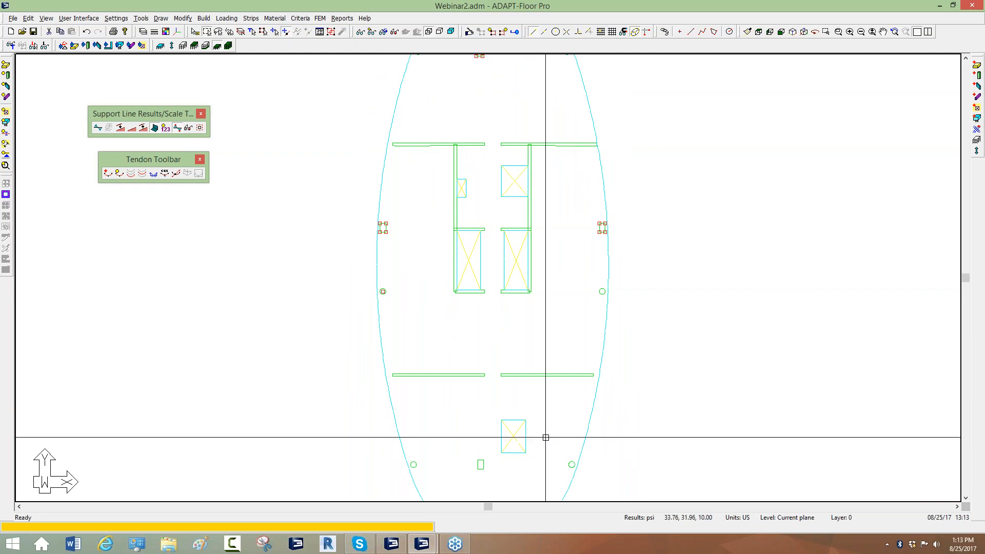
- Add the rectangular and round column outlines at the slab's lower end to the selection and transform all selected outlines into columns
middle_click_drag(478, 499, 490, 371)
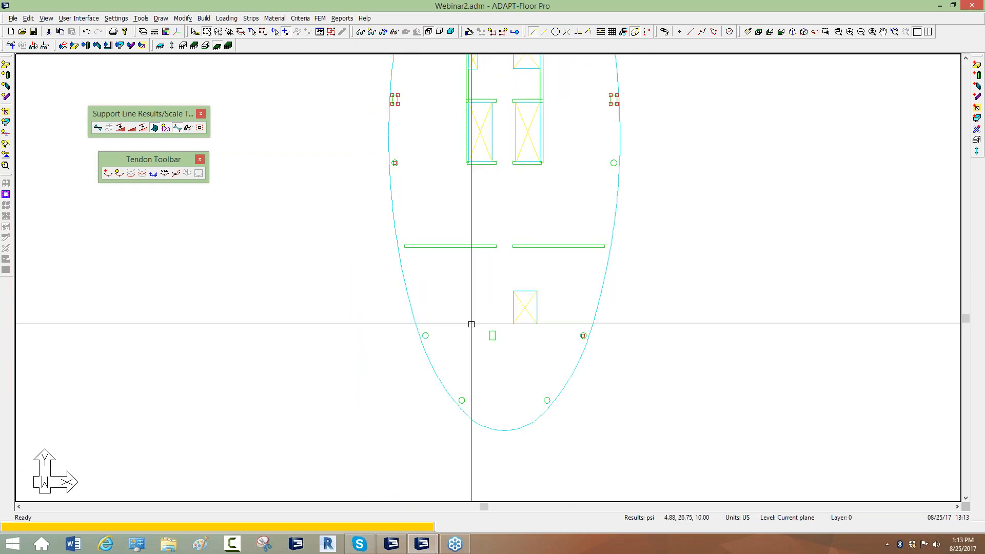
left_click(490, 338, "ctrl")
left_click(426, 336, "ctrl")
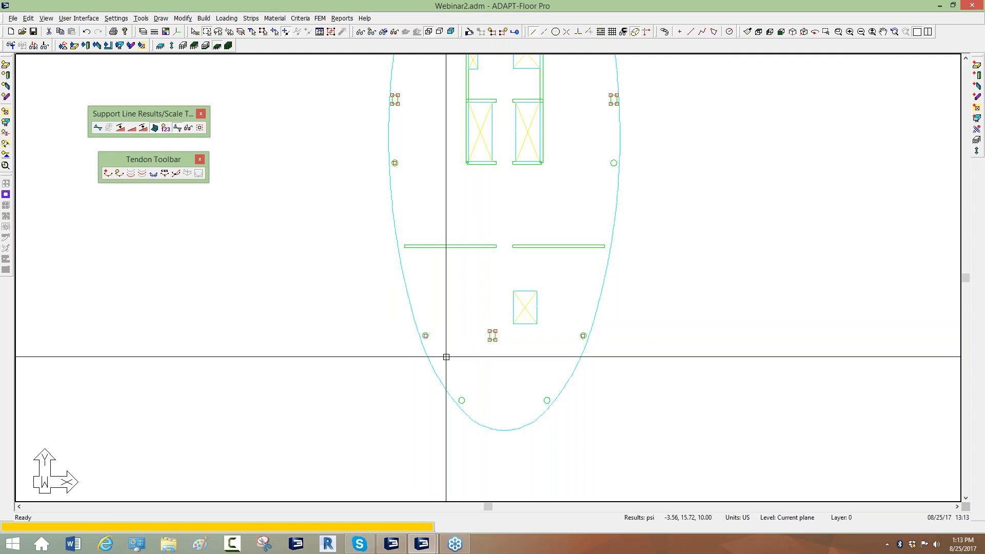
left_click(546, 399, "ctrl")
scroll(484, 279, "down", 2)
middle_click_drag(489, 300, 489, 350)
scroll(489, 333, "down", 2)
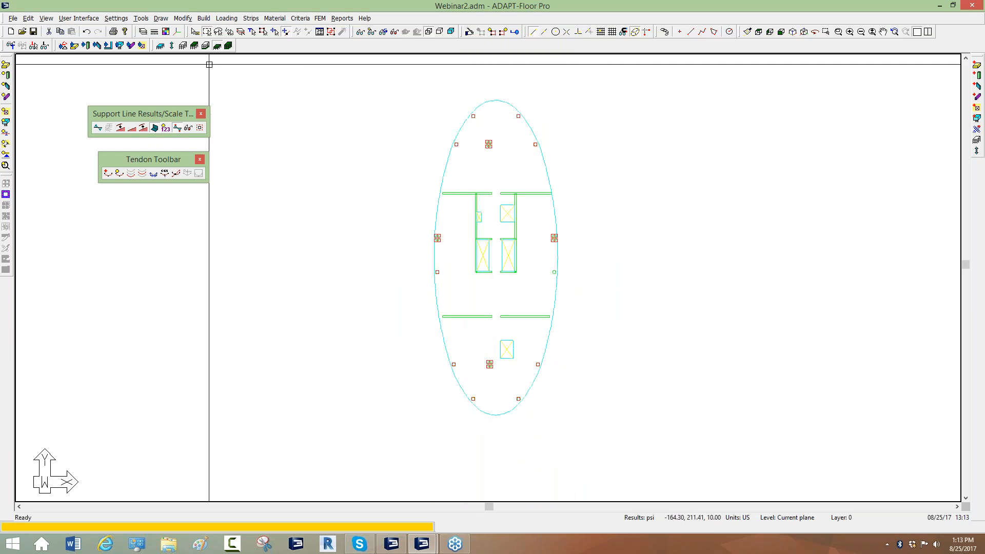
left_click(204, 19)
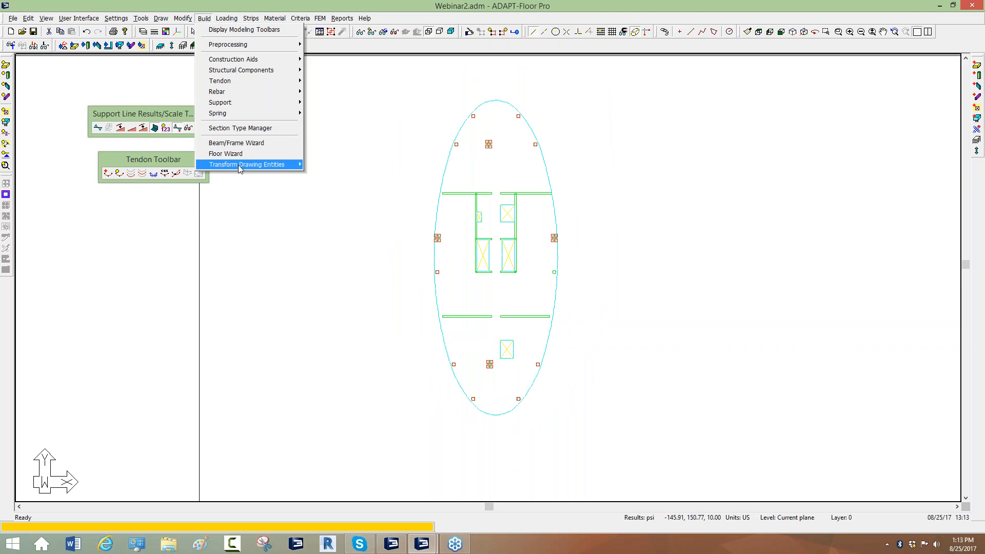
mouse_move(244, 164)
left_click(337, 180)
scroll(455, 136, "up", 3)
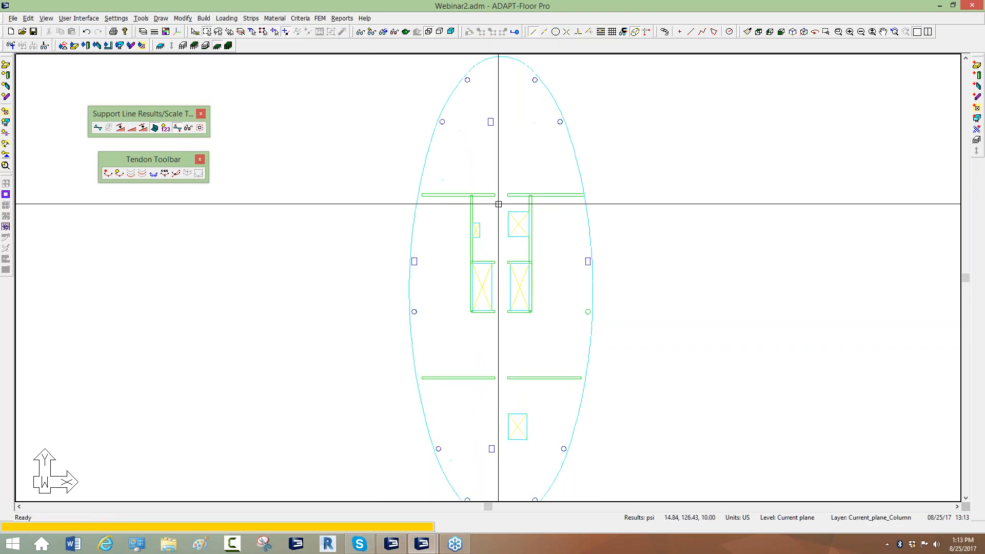
scroll(490, 202, "up", 1)
left_click(464, 195)
scroll(421, 201, "up", 4)
scroll(375, 201, "up", 2)
key("Escape")
scroll(465, 173, "down", 3)
scroll(436, 163, "down", 4)
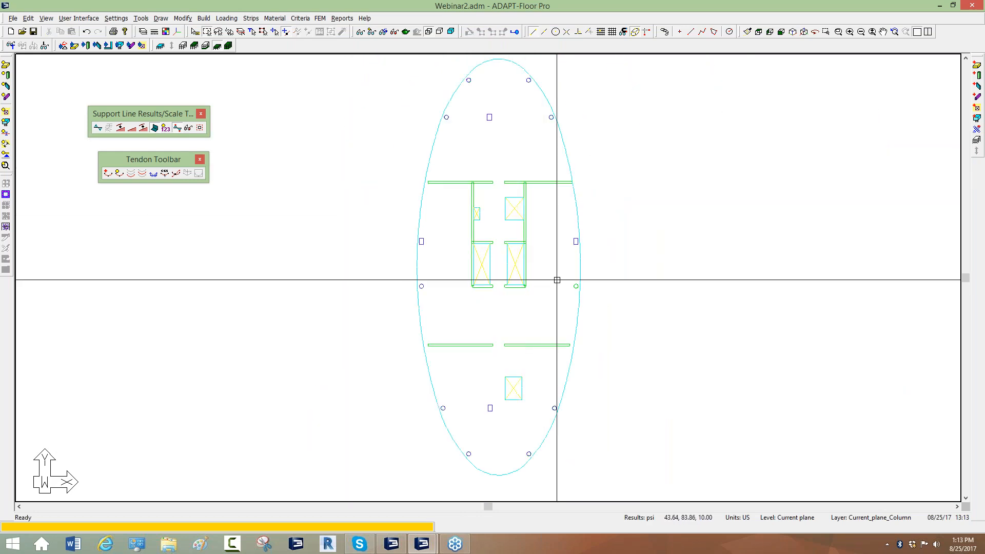
- Float the Transform to Structural Component tools over the drawing and convert the remaining round outline on the right slab edge into a column
scroll(557, 279, "up", 1)
right_click(278, 51)
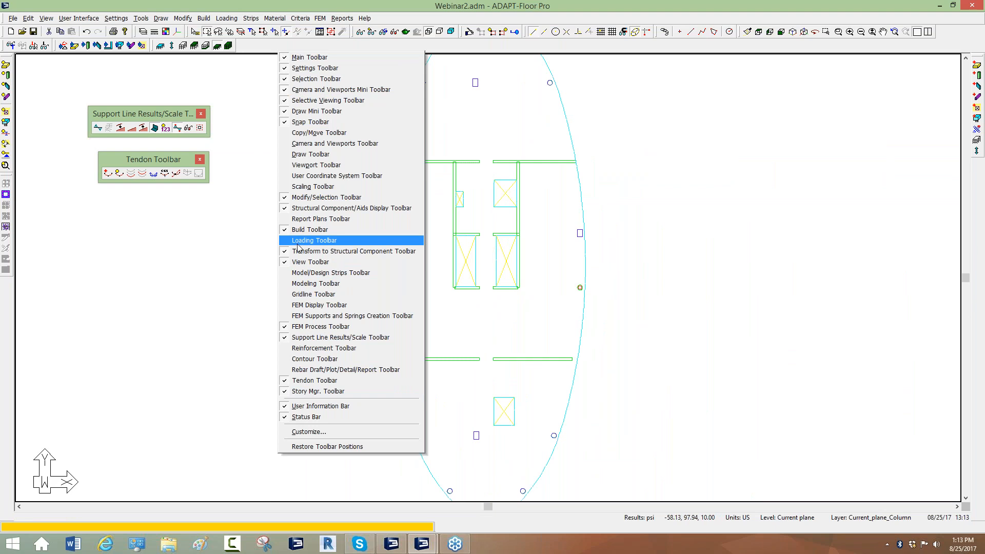
left_click(227, 266)
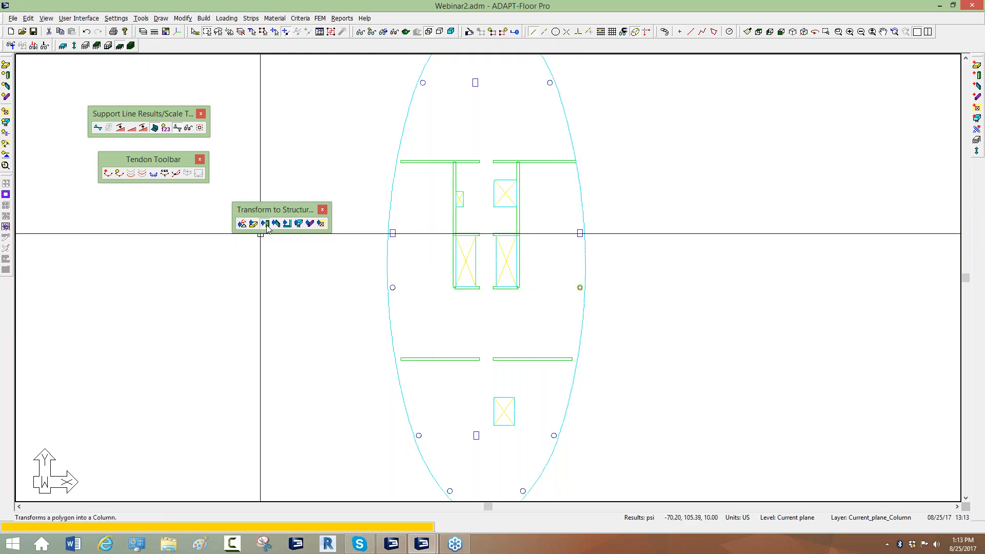
scroll(472, 319, "down", 2)
scroll(433, 270, "up", 4)
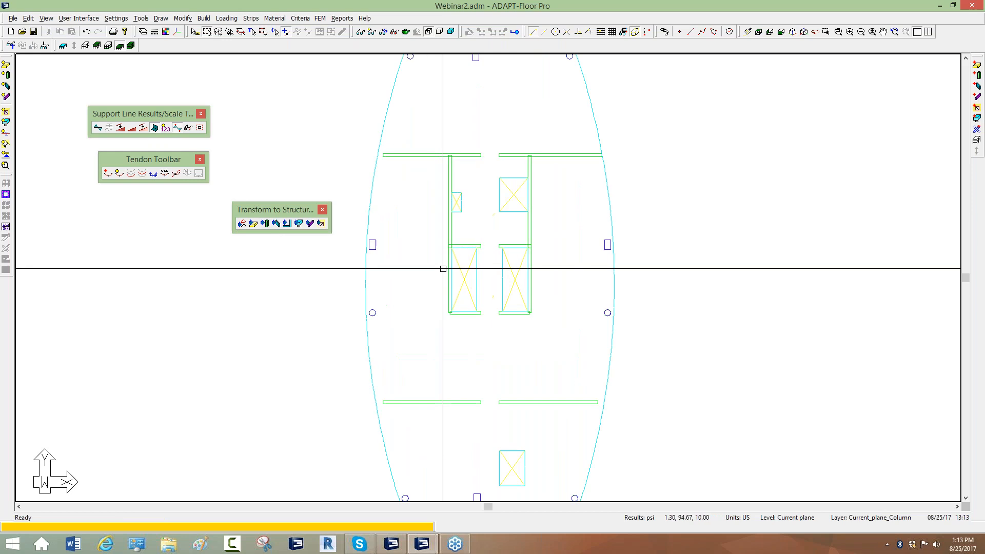
- Float the Build tools over the drawing area beside the slab plan
scroll(455, 281, "up", 1)
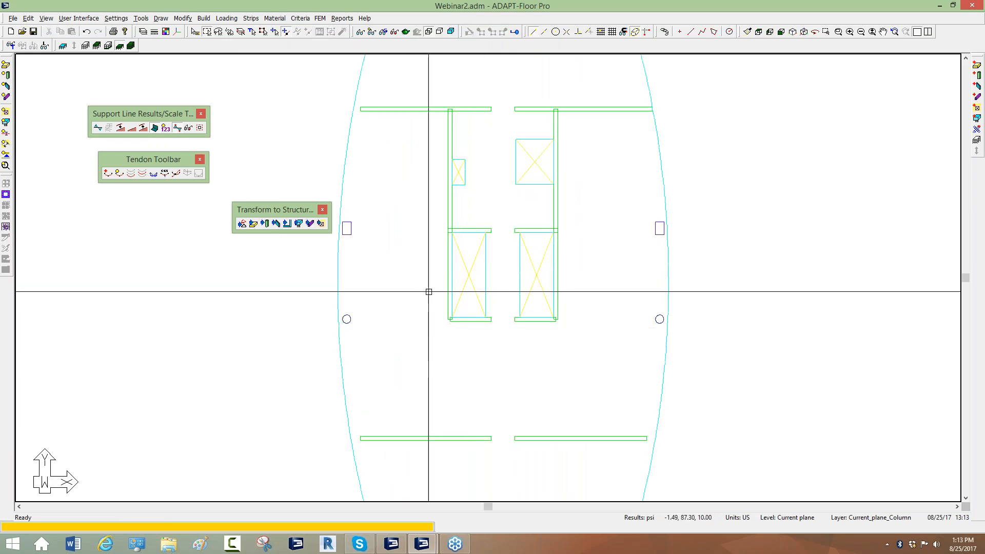
scroll(442, 310, "down", 1)
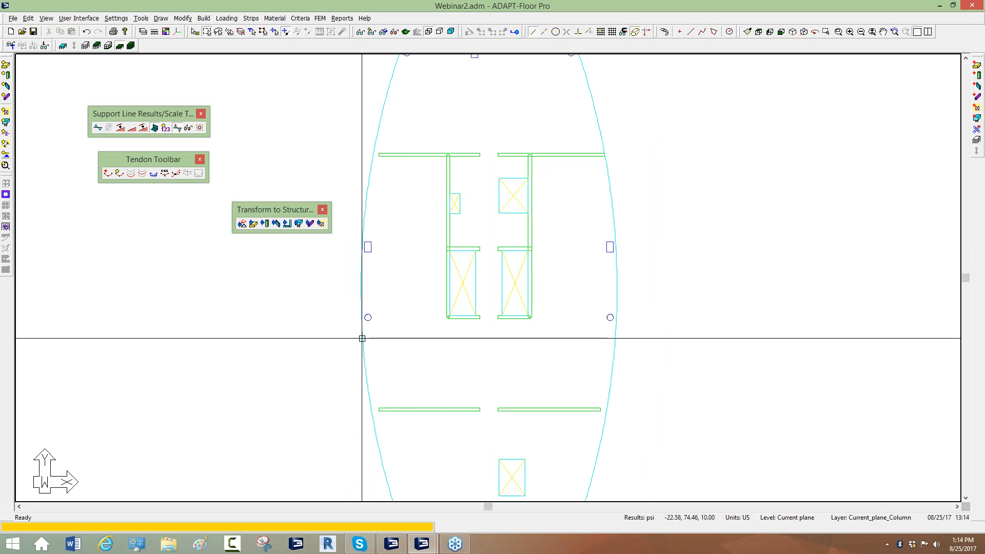
middle_click_drag(310, 315, 318, 237)
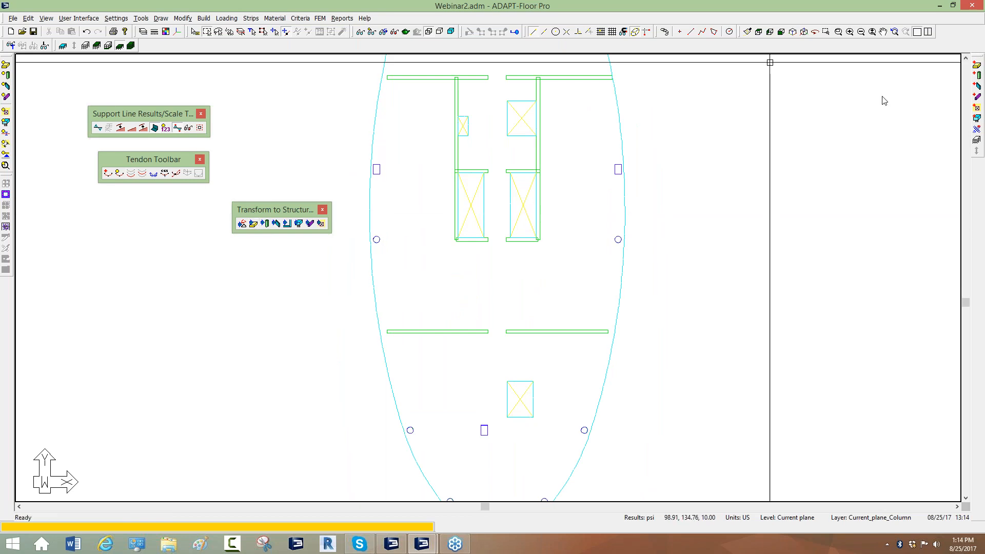
left_click_drag(239, 271, 240, 255)
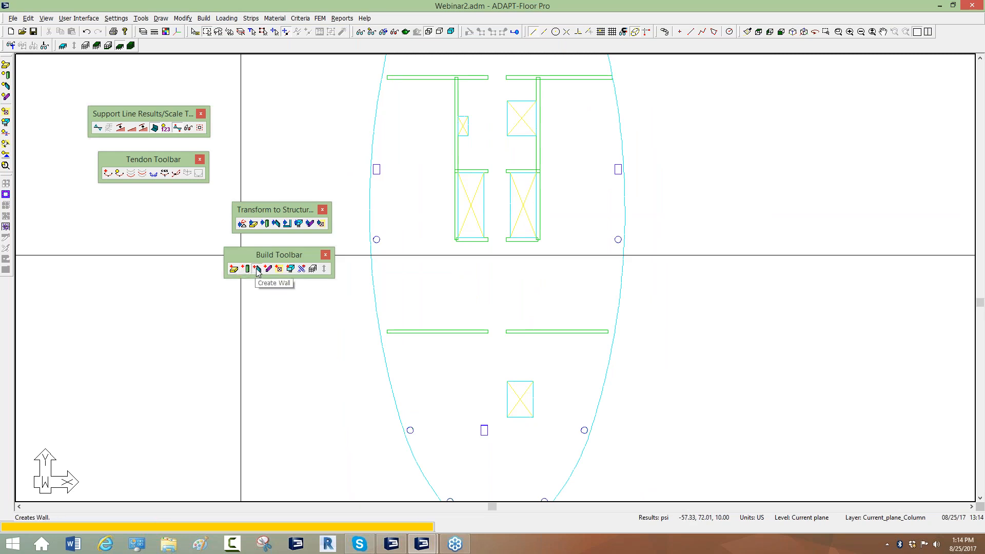
- Start a new wall and open its properties to check the thickness, material and group
left_click(258, 269)
scroll(398, 157, "up", 5)
scroll(398, 157, "up", 1)
left_click(319, 32)
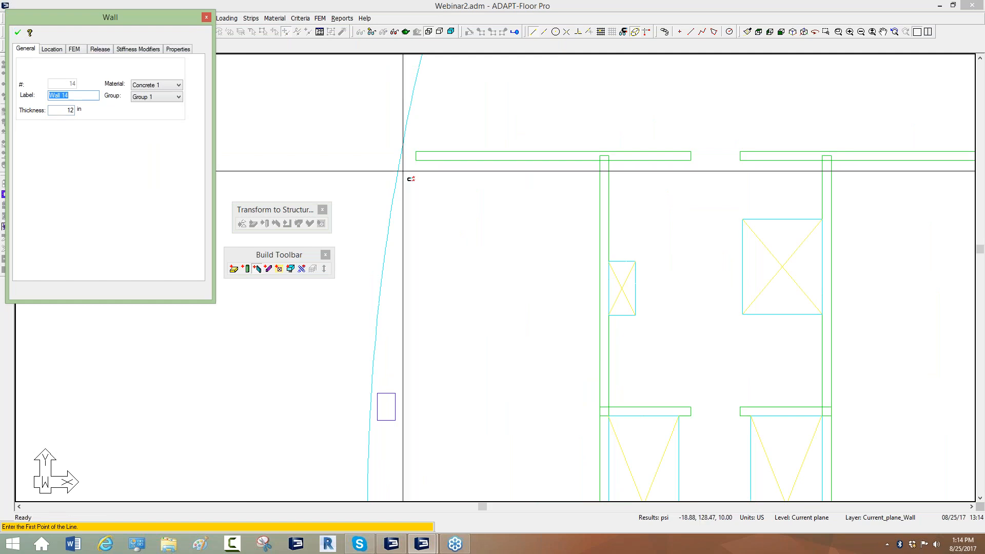
middle_click_drag(403, 171, 399, 190)
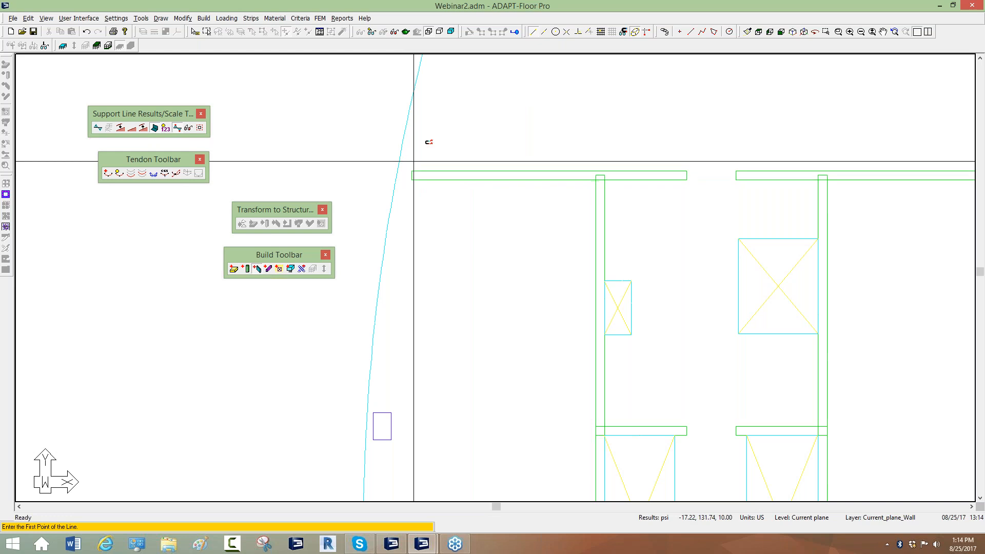
- Turn on midpoint snapping and draw walls along the left and right upper horizontal wall outlines
left_click(545, 32)
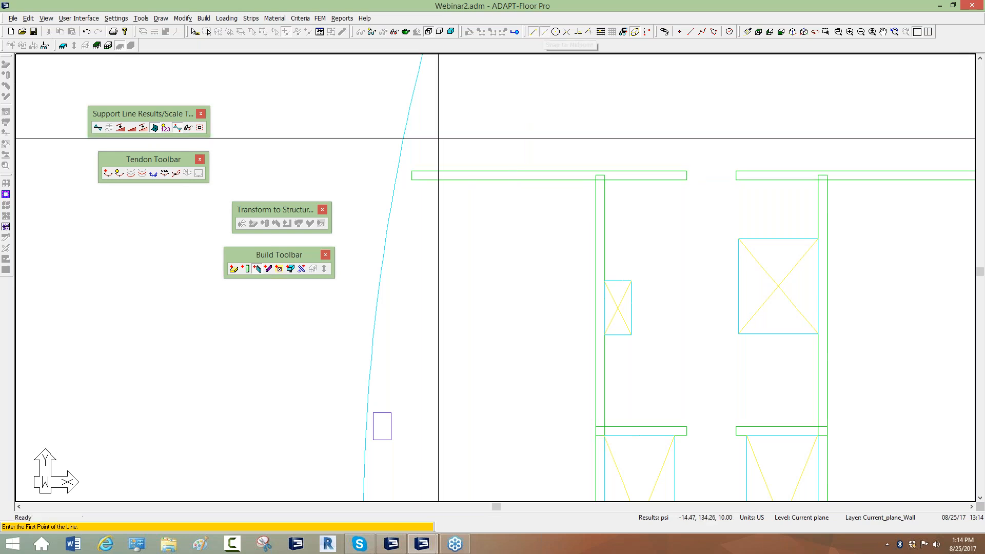
scroll(524, 222, "down", 1)
middle_click_drag(524, 222, 370, 223)
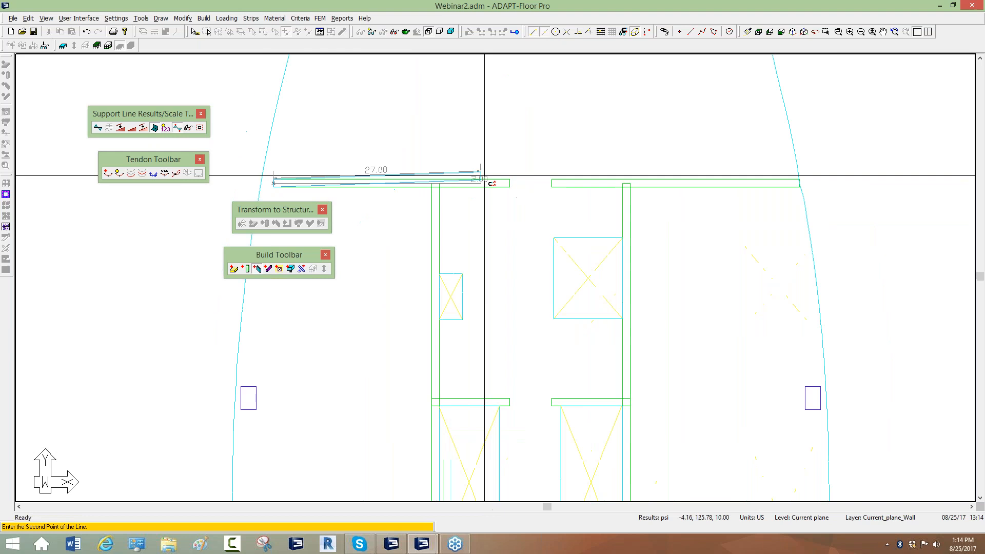
left_click(510, 184)
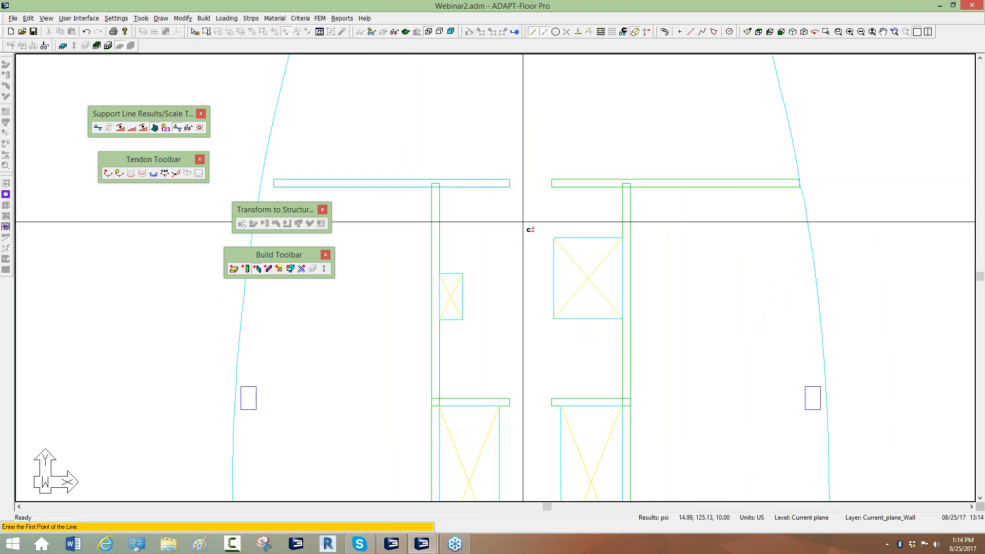
left_click(553, 184)
middle_click_drag(611, 210, 471, 210)
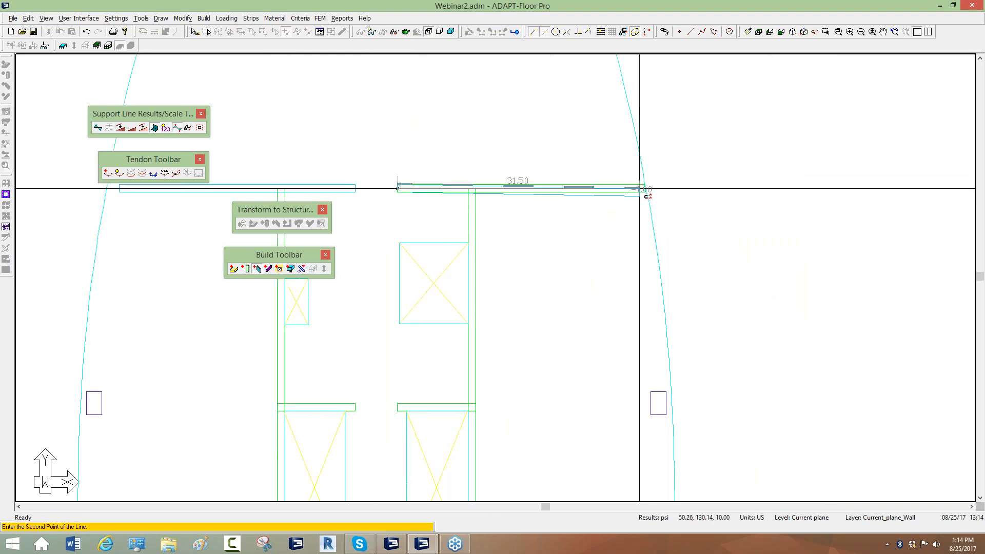
middle_click_drag(598, 233, 659, 155)
- Draw the two short horizontal walls along the bottom of the left and right core shafts
scroll(641, 143, "down", 2)
middle_click_drag(460, 303, 473, 248)
scroll(444, 329, "up", 3)
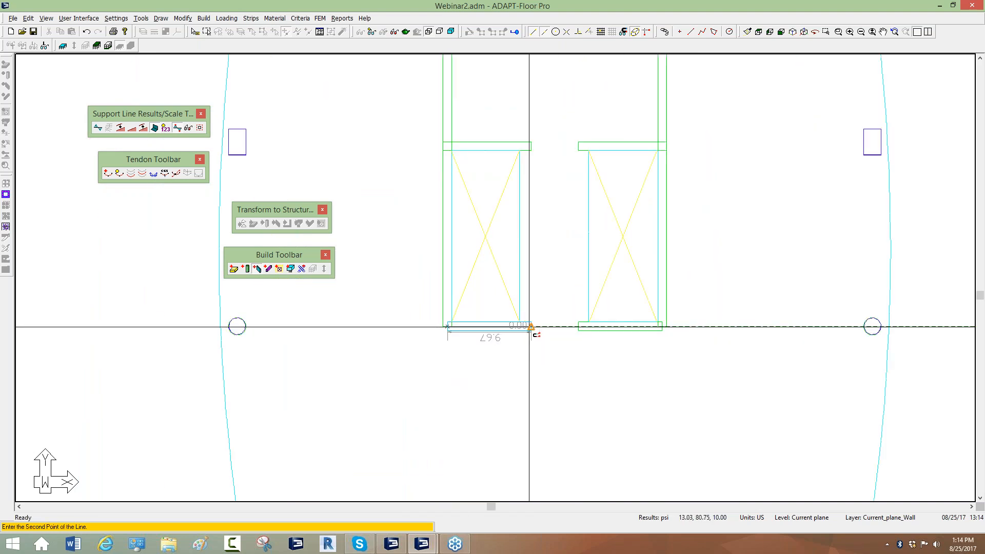
left_click(579, 326)
left_click(667, 335)
- Draw walls along the left and right lower horizontal wall outlines below the core
scroll(565, 330, "down", 4)
scroll(430, 271, "up", 1)
left_click(392, 314)
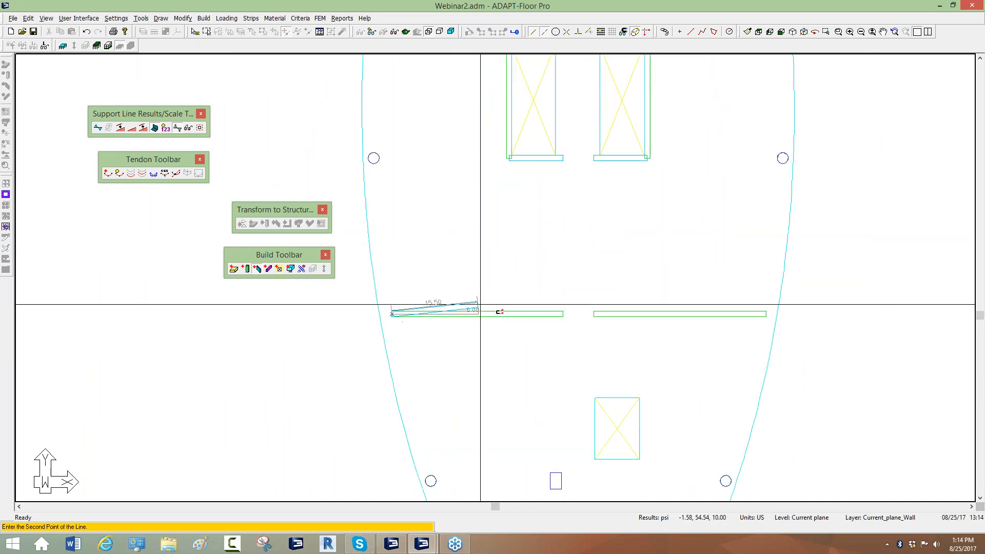
left_click(563, 313)
left_click(594, 314)
scroll(772, 331, "up", 3)
left_click(763, 299)
- Draw walls along the two long vertical wall outlines of the core, up to the upper horizontal walls
scroll(650, 362, "down", 4)
scroll(548, 354, "down", 3)
scroll(554, 277, "up", 4)
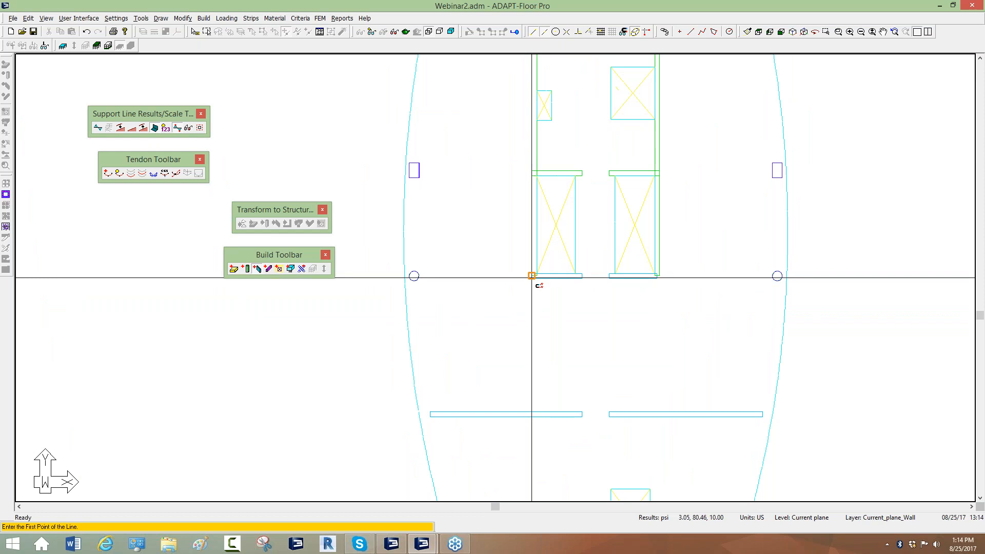
middle_click_drag(531, 116, 527, 222)
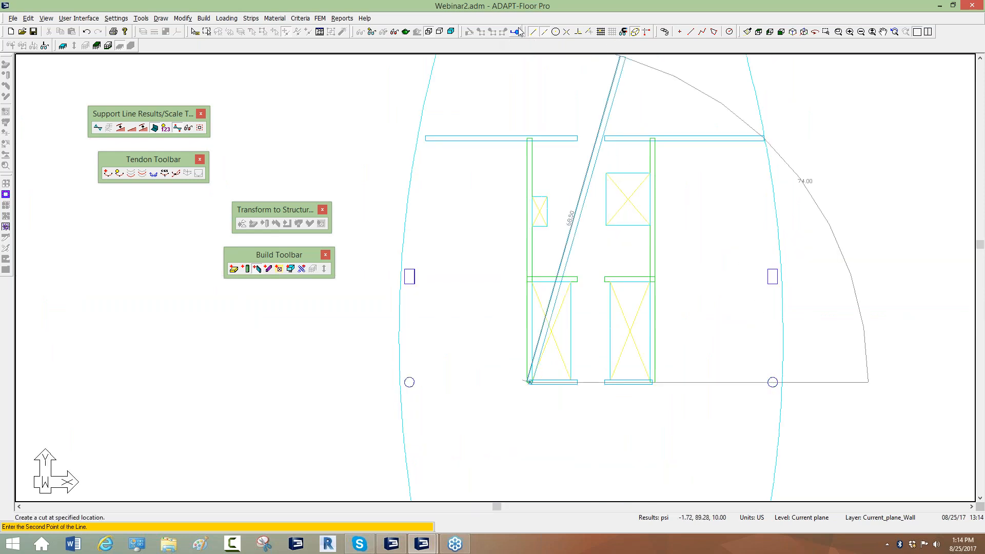
scroll(484, 194, "up", 2)
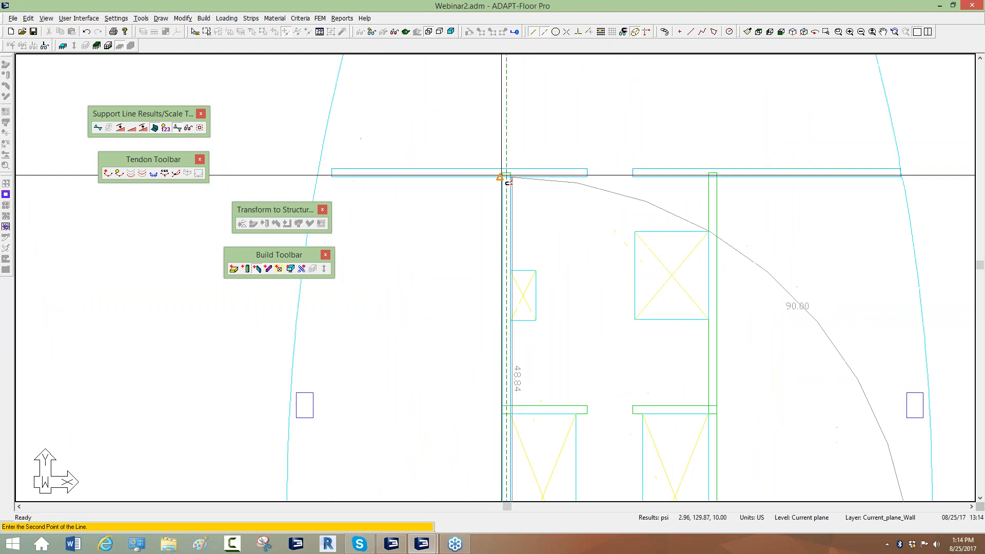
left_click(502, 175)
scroll(502, 175, "down", 2)
scroll(609, 411, "up", 1)
scroll(611, 220, "up", 2)
left_click(624, 160)
- Draw the two short horizontal walls along the top of the left and right core shafts and finish wall creation
scroll(579, 158, "down", 2)
scroll(443, 332, "up", 3)
left_click(456, 313)
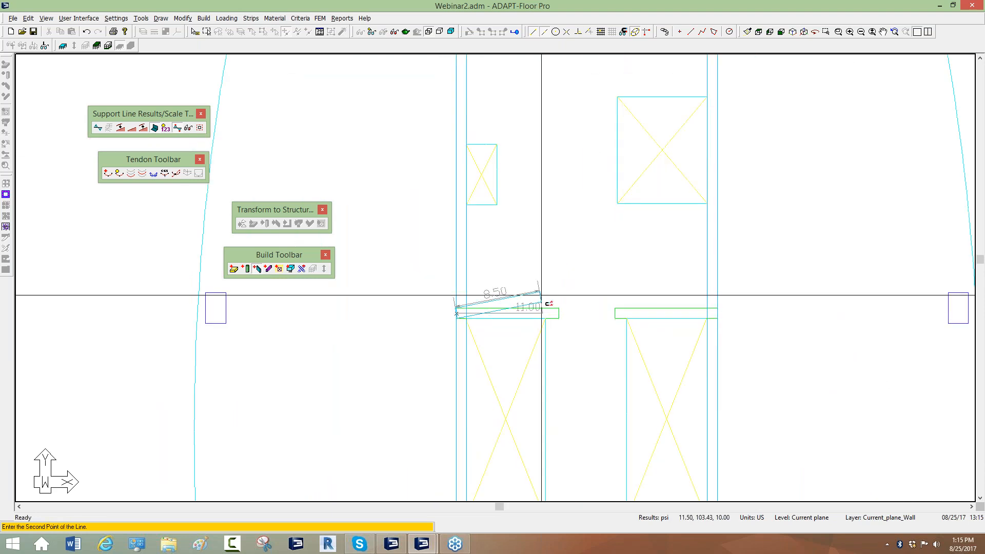
left_click(615, 314)
scroll(594, 323, "down", 5)
scroll(544, 318, "down", 3)
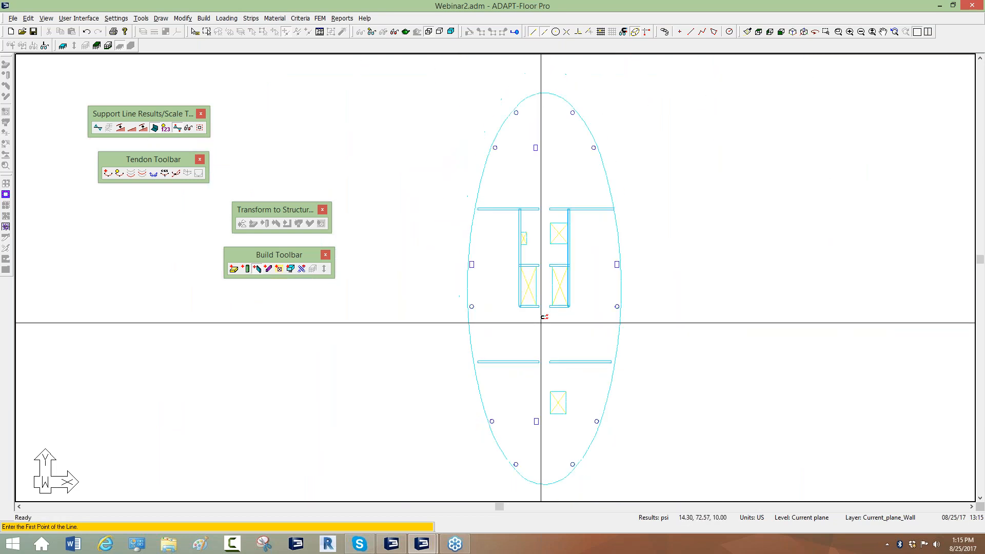
key("Escape")
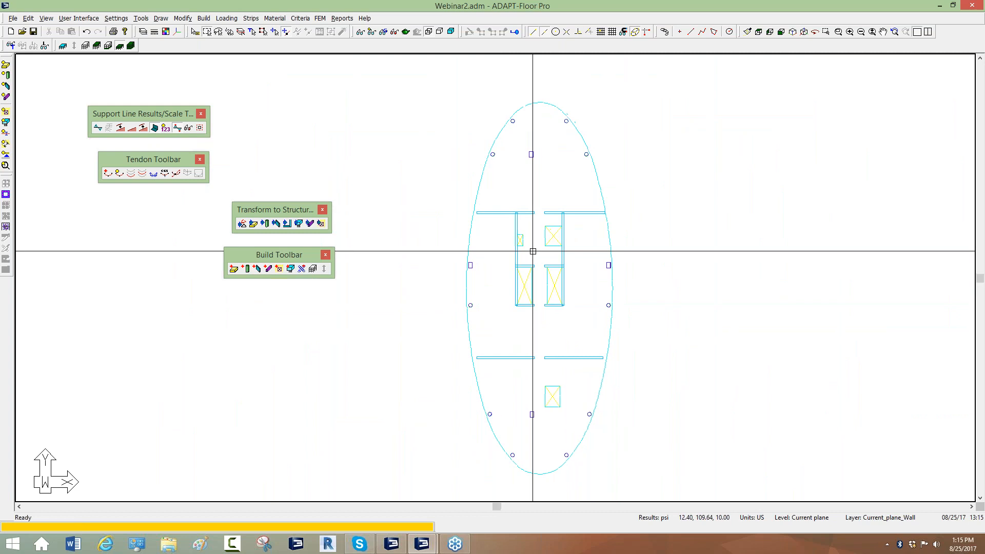
scroll(533, 252, "up", 2)
left_click(234, 269)
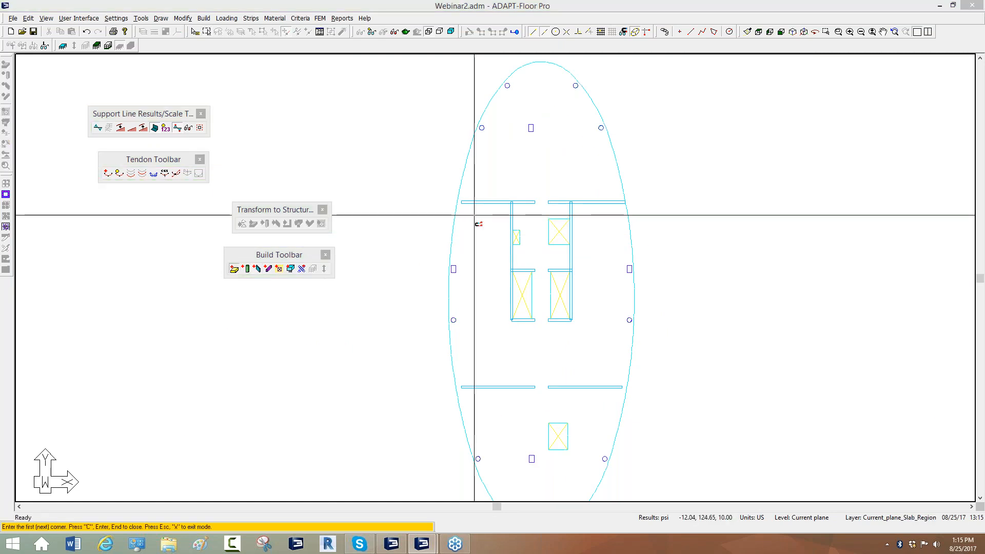
right_click(276, 297)
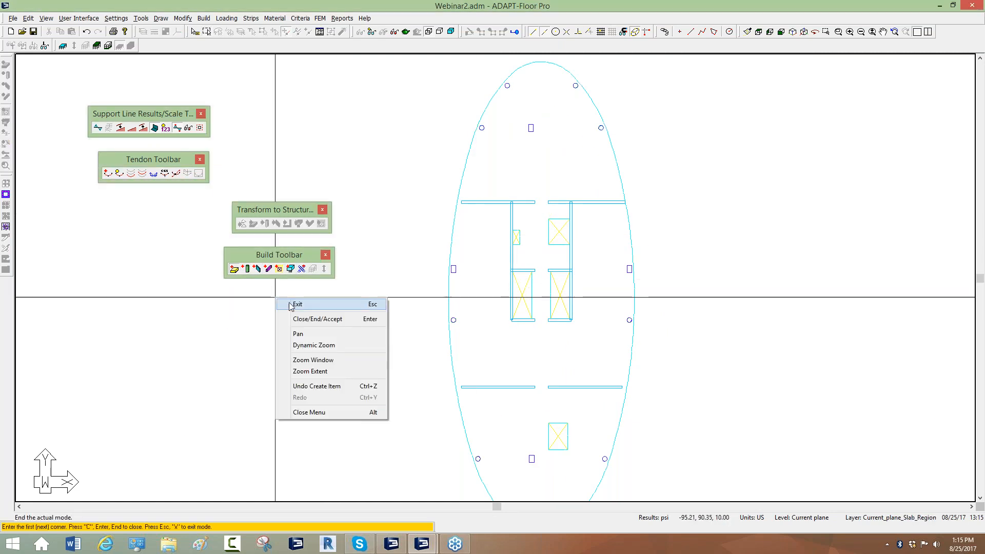
left_click(293, 304)
- Create a rectangular slab opening over the square crossed outline in the upper right of the core
left_click(280, 269)
scroll(528, 272, "up", 2)
scroll(564, 195, "up", 3)
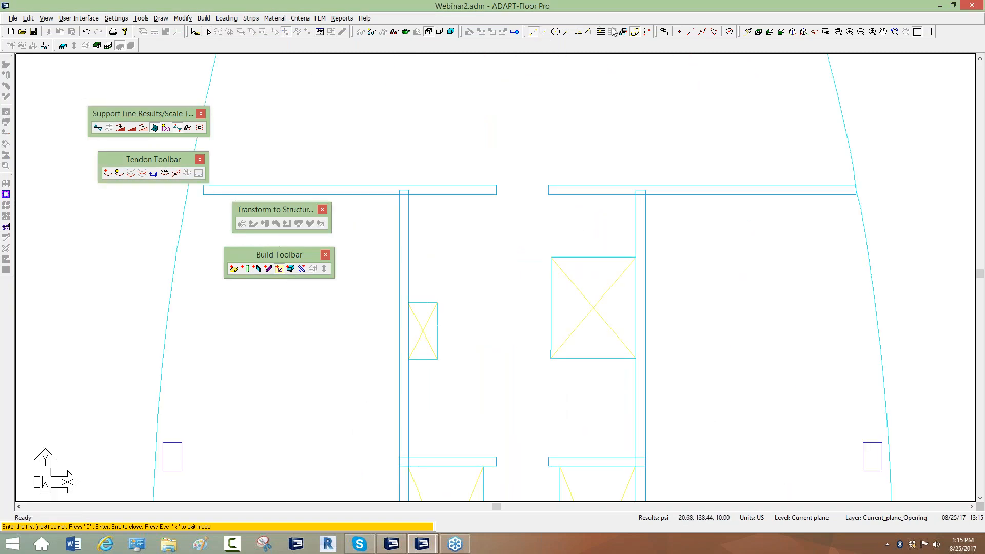
left_click(551, 257)
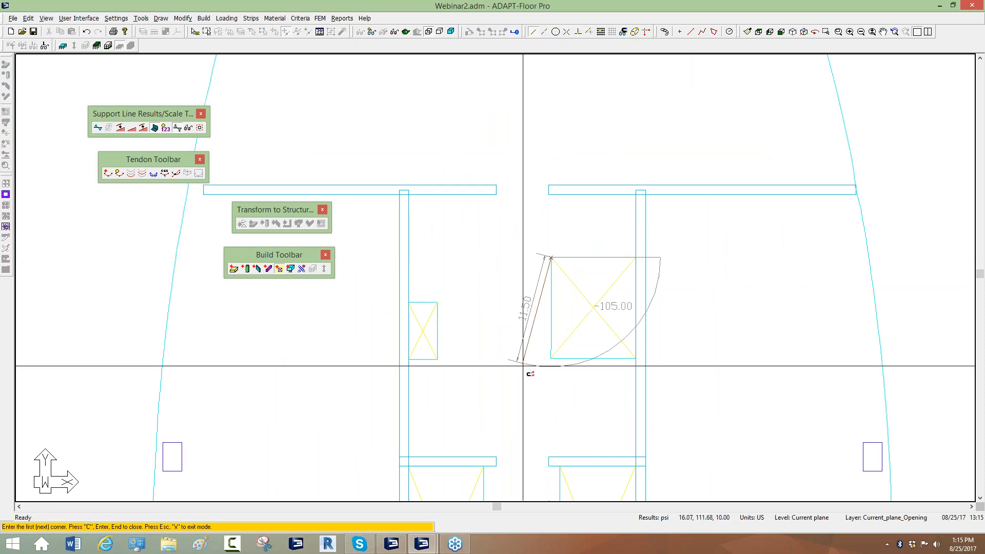
left_click(635, 358)
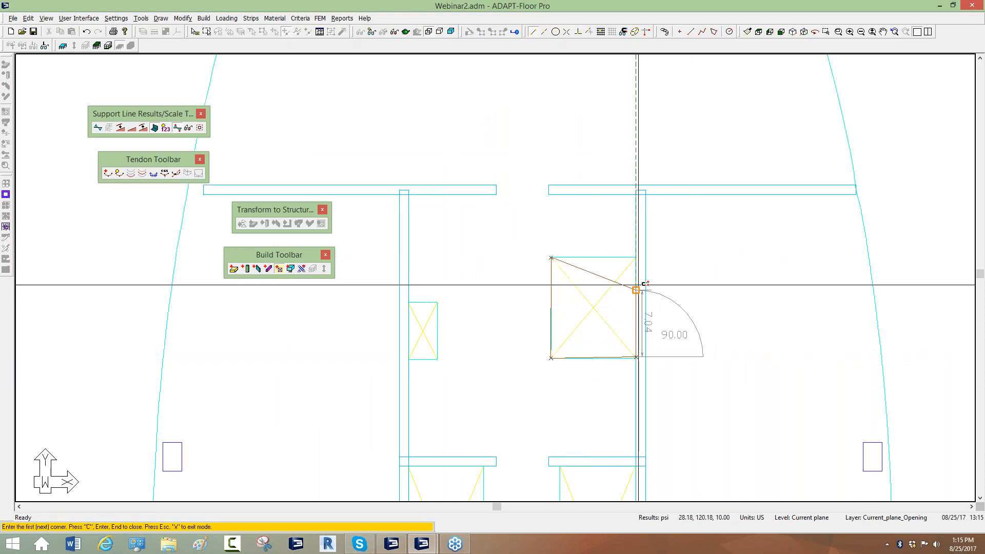
left_click(635, 257)
key("Return")
- Create a slab opening over the small crossed rectangle beside the core's left vertical wall
middle_click_drag(533, 309, 591, 234)
scroll(577, 188, "down", 1)
left_click(507, 221)
left_click(482, 222)
left_click(482, 270)
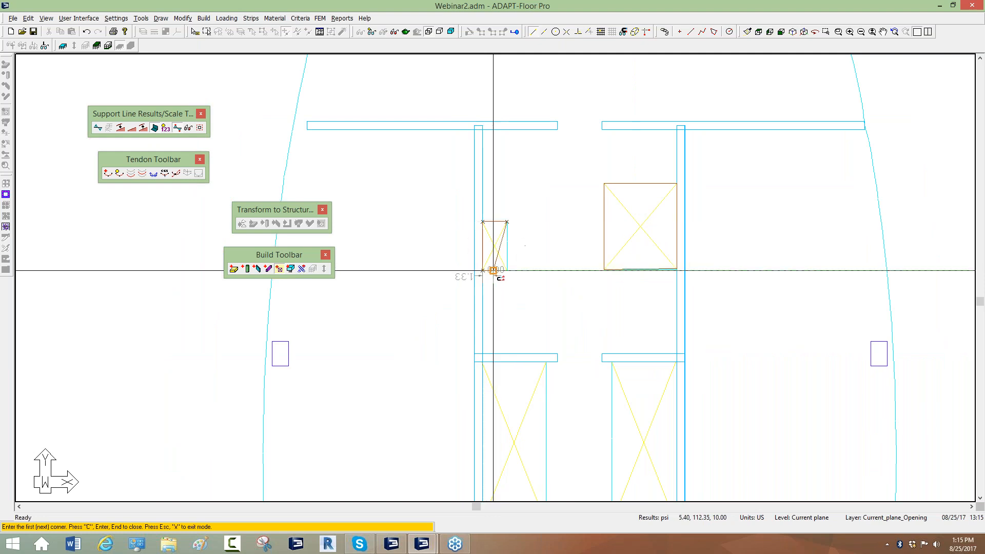
left_click(507, 270)
key("Return")
- Create a slab opening over the tall crossed rectangle of the left core shaft, between its two short horizontal walls
scroll(508, 166, "up", 1)
middle_click_drag(509, 289, 499, 138)
scroll(499, 138, "down", 1)
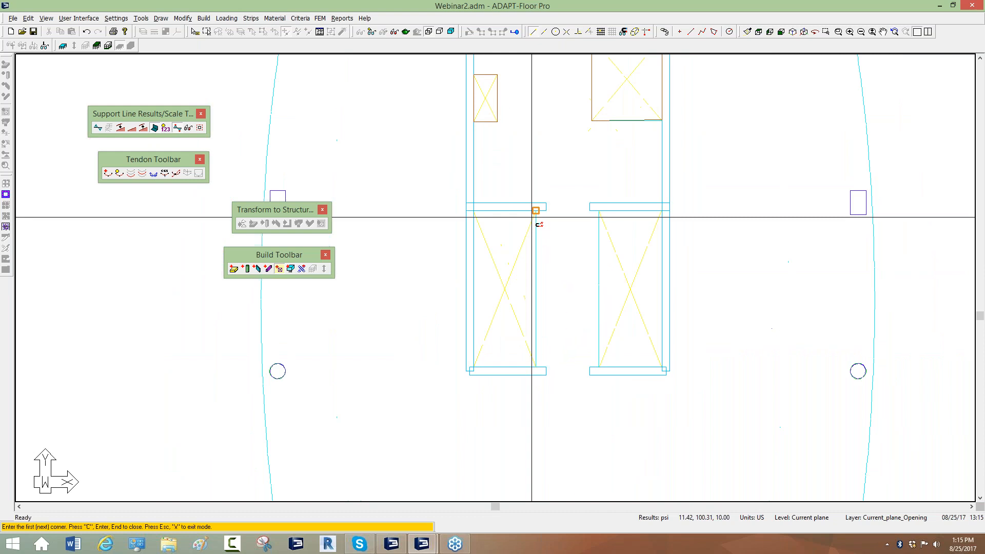
scroll(489, 221, "up", 3)
left_click(467, 206)
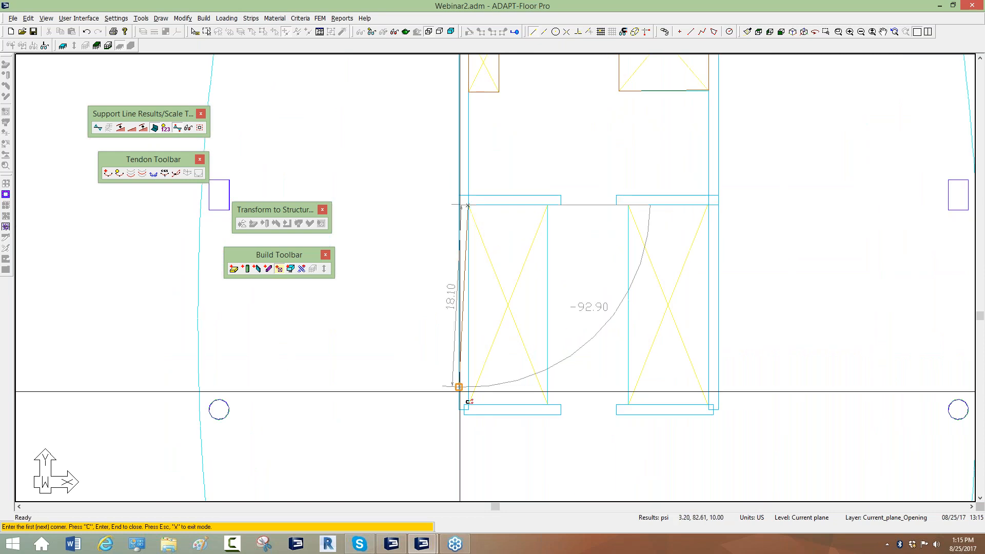
left_click(467, 405)
left_click(547, 405)
left_click(546, 204)
key("c")
- Create a slab opening over the tall crossed rectangle of the right core shaft and finish opening creation
middle_click_drag(580, 244, 519, 237)
scroll(515, 215, "up", 2)
left_click(588, 195)
left_click(587, 450)
left_click(689, 450)
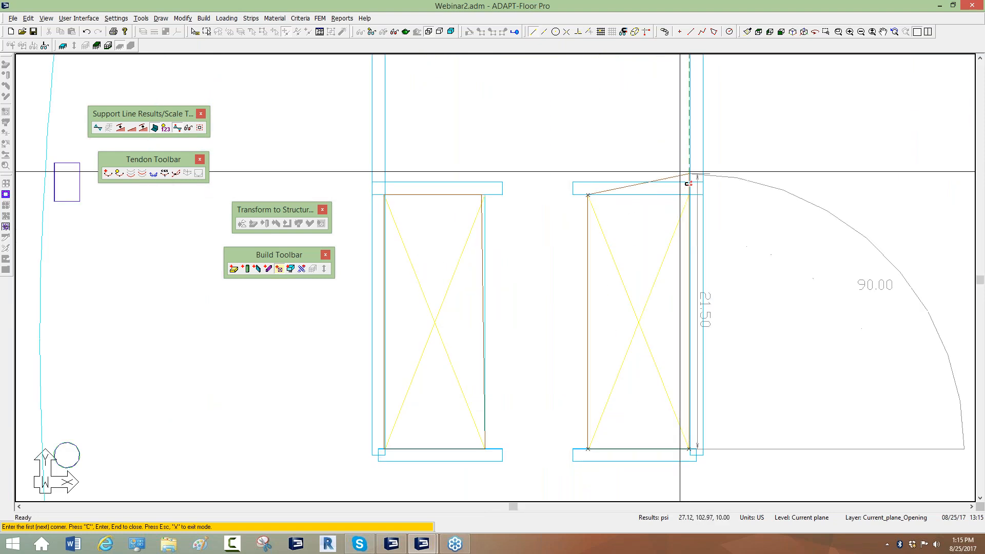
left_click(689, 195)
key("c")
right_click(488, 139)
left_click(498, 147)
- Move the left shaft opening's upper corners onto the crossed outline, aligning the upper-left one with the wall's inner face
scroll(480, 199, "up", 2)
scroll(488, 233, "down", 2)
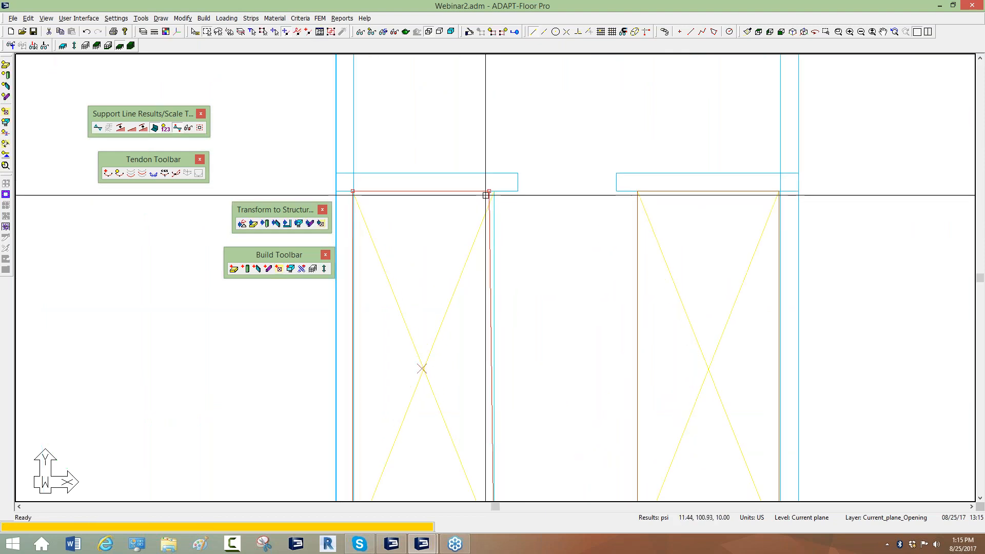
scroll(398, 336, "up", 5)
scroll(422, 120, "up", 3)
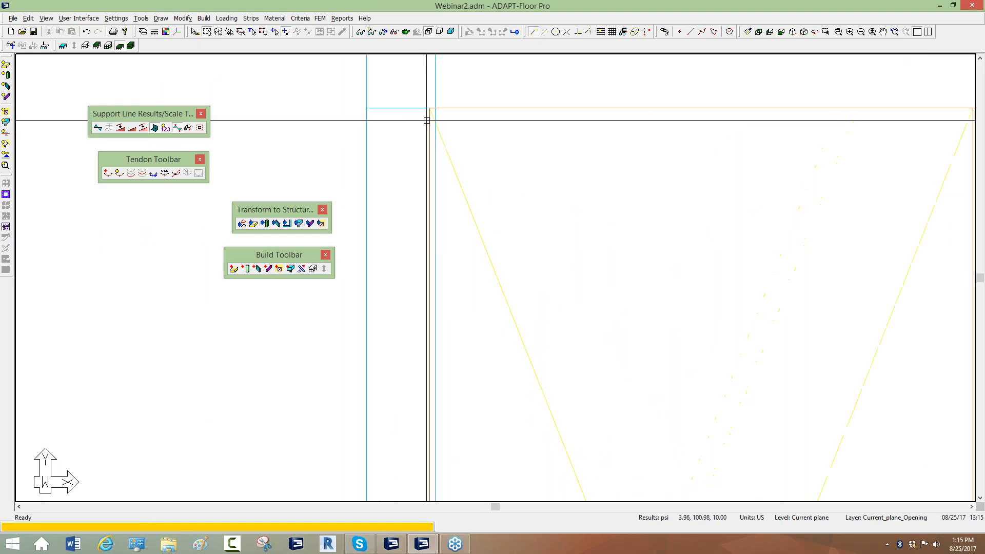
scroll(420, 120, "down", 3)
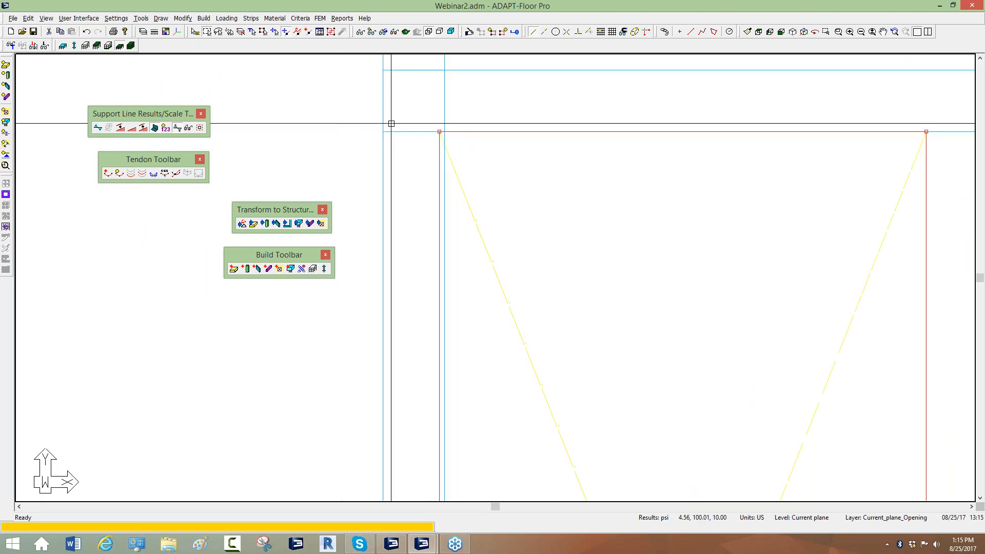
scroll(402, 89, "up", 3)
scroll(434, 110, "up", 2)
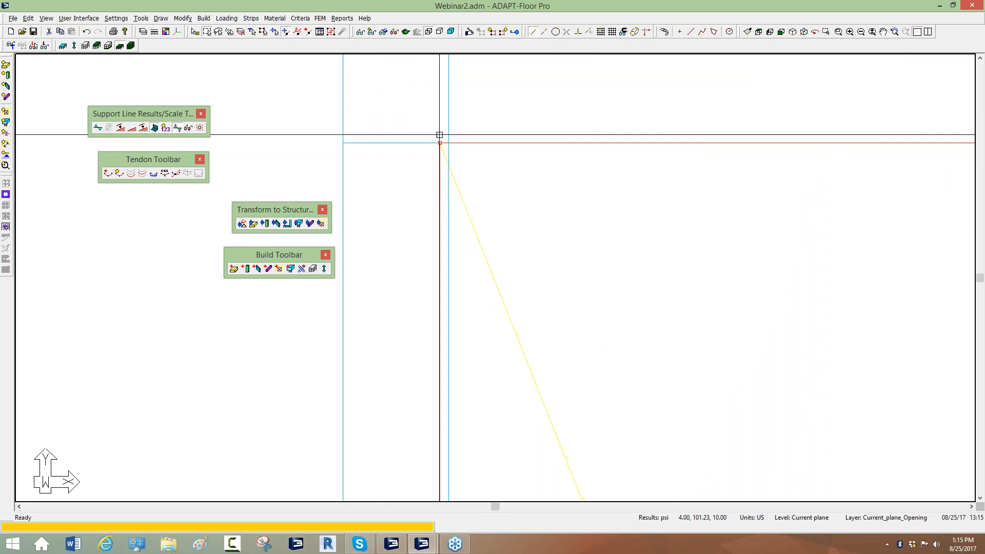
left_click_drag(440, 144, 463, 156)
scroll(463, 156, "down", 3)
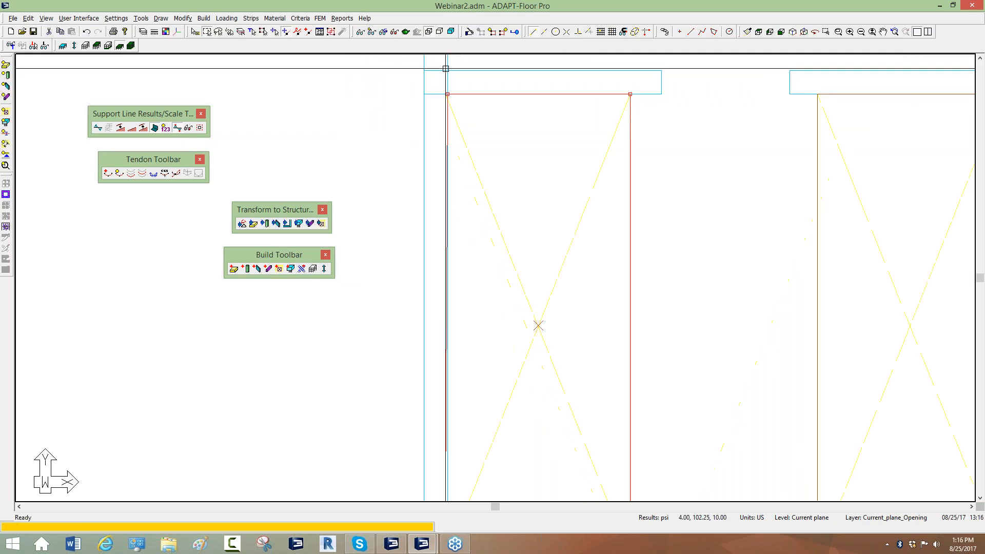
- Move the left shaft opening's lower-left corner onto the inner face of the vertical wall and deselect the opening
scroll(431, 229, "up", 3)
scroll(433, 229, "up", 3)
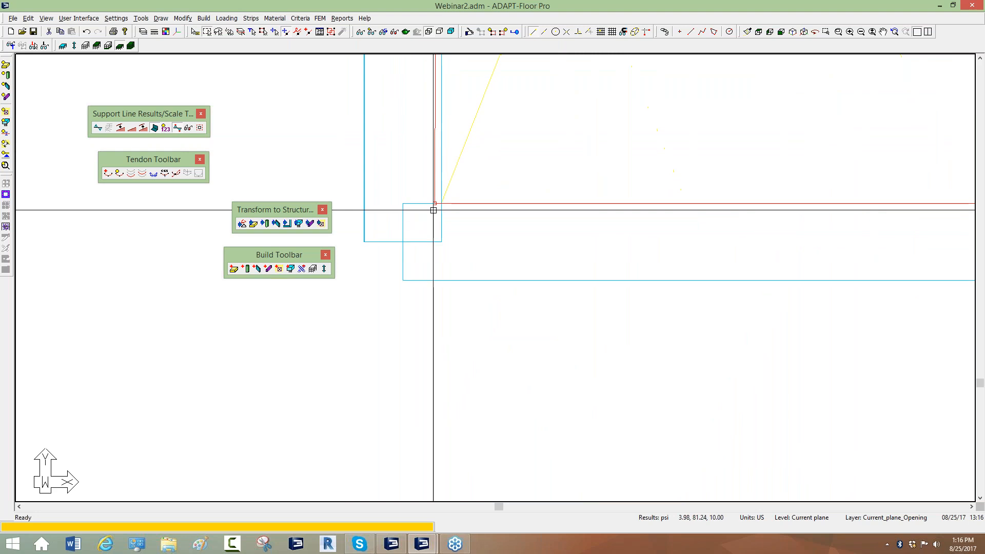
left_click_drag(436, 202, 443, 202)
scroll(441, 388, "down", 2)
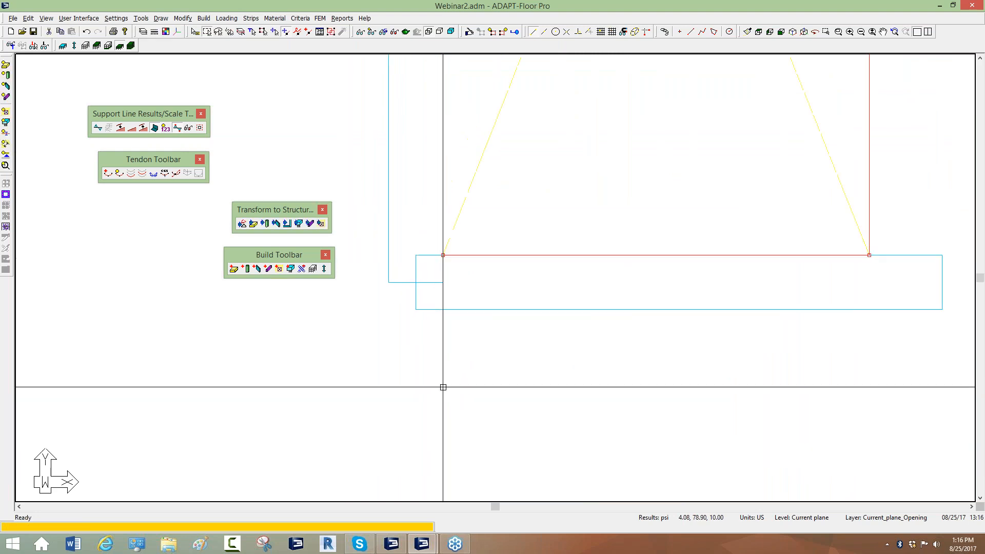
key("Escape")
- Move the right shaft opening's upper-right and lower-right corners onto the inner face of the adjacent vertical wall
scroll(439, 391, "down", 1)
scroll(440, 390, "down", 2)
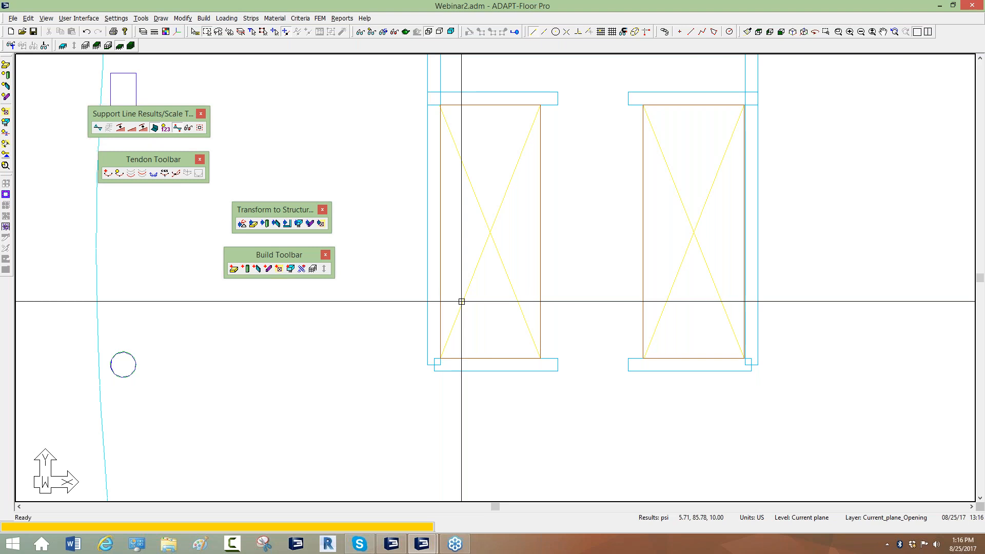
scroll(671, 116, "up", 5)
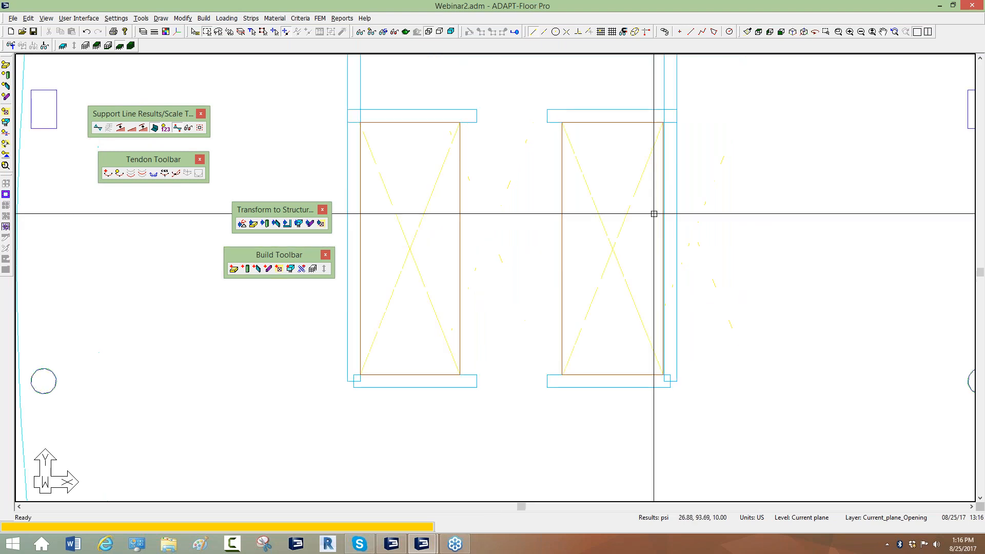
scroll(665, 87, "up", 5)
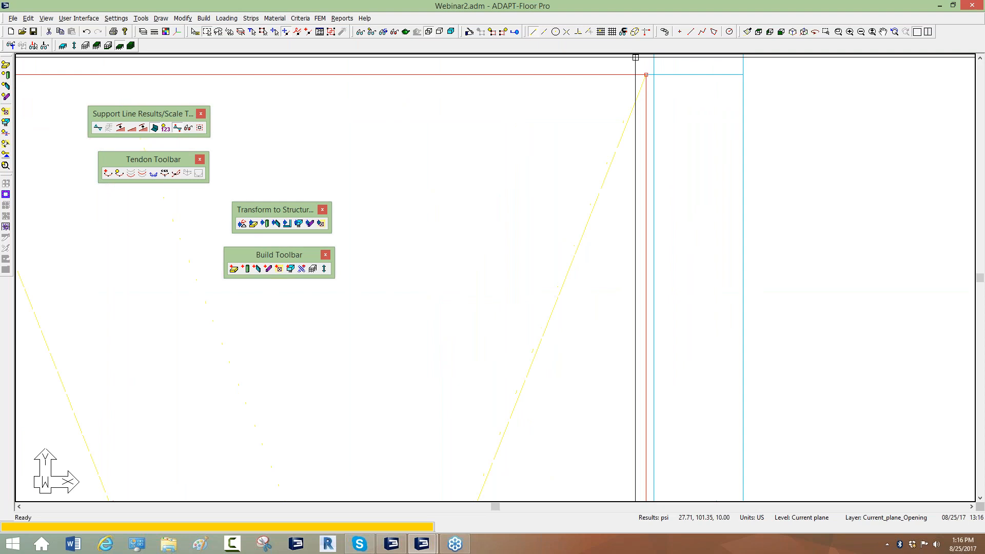
scroll(646, 70, "down", 9)
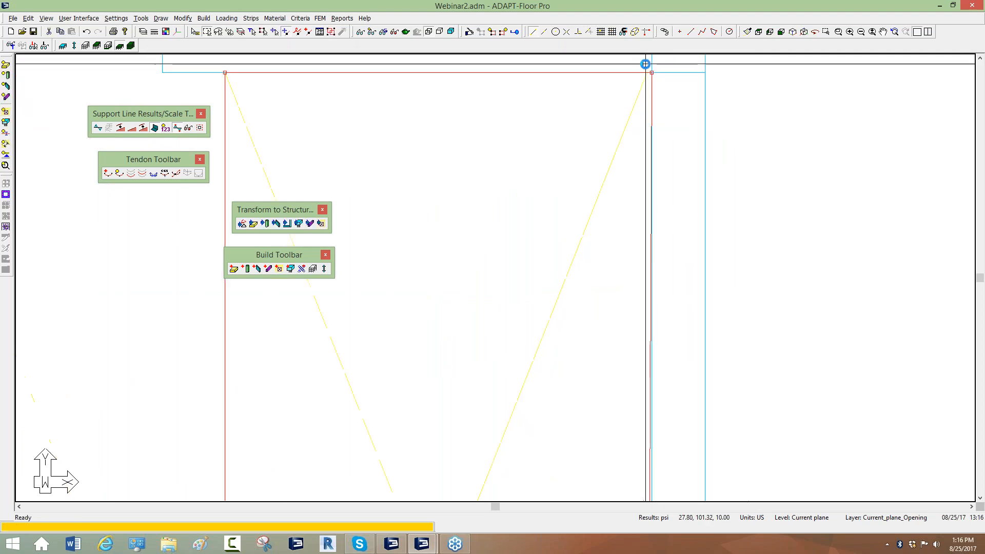
scroll(617, 268, "up", 7)
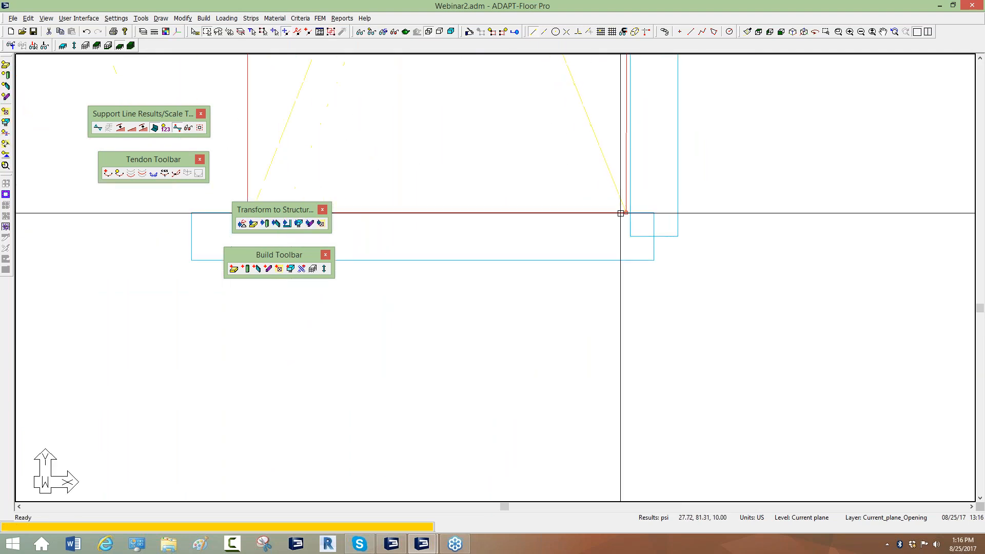
scroll(642, 267, "down", 7)
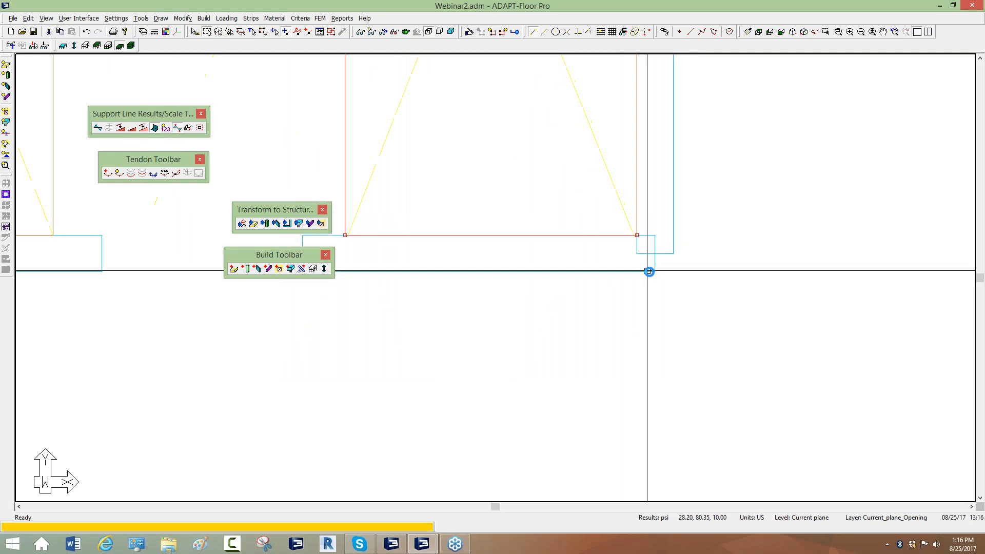
- Create a slab opening over the crossed rectangle below the lower horizontal walls and finish opening creation
scroll(534, 406, "down", 8)
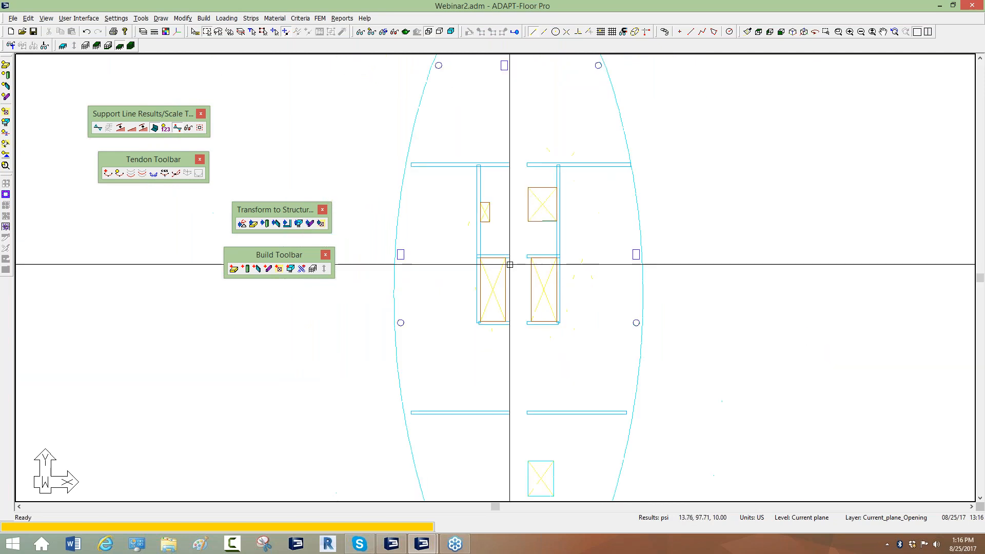
scroll(509, 265, "down", 2)
scroll(523, 319, "up", 5)
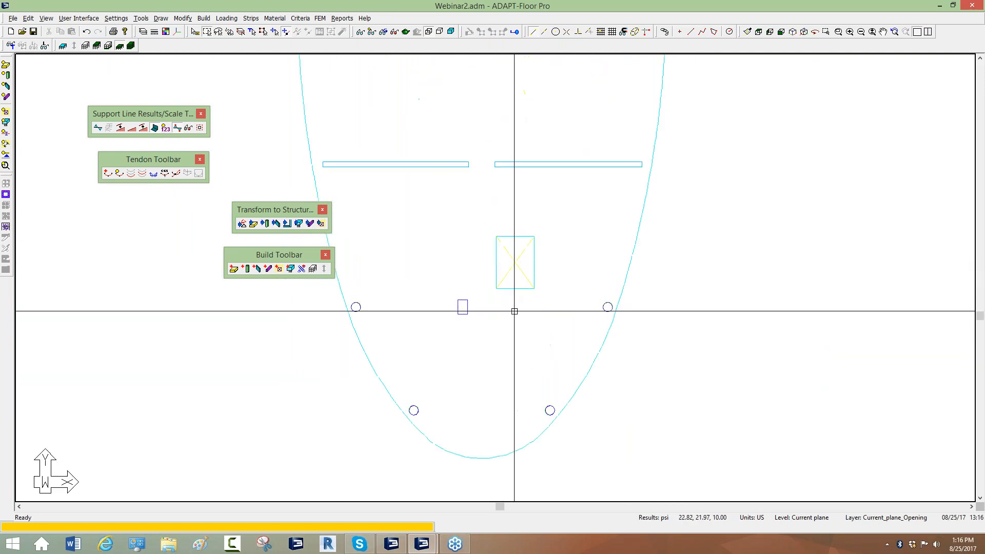
scroll(319, 190, "up", 2)
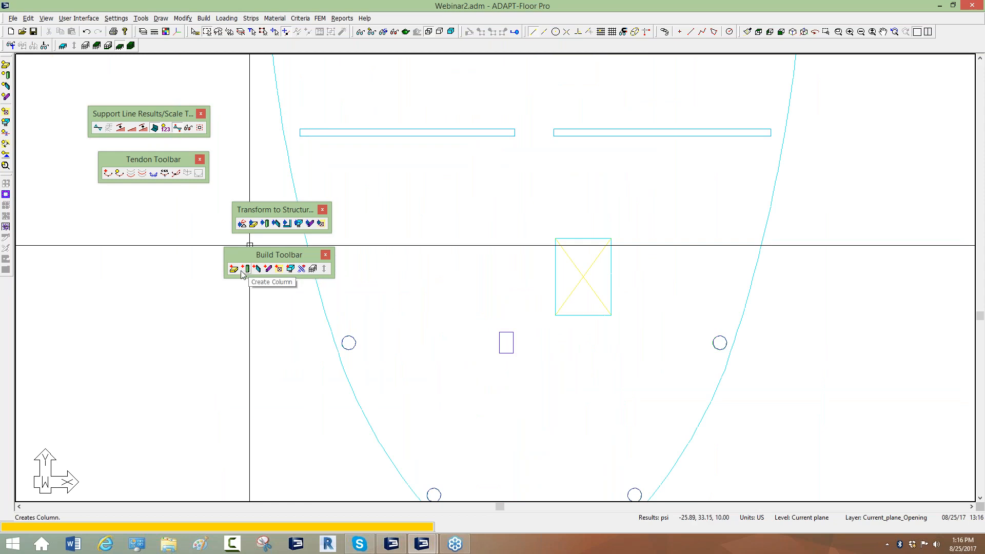
left_click(555, 238)
left_click(556, 315)
left_click(611, 315)
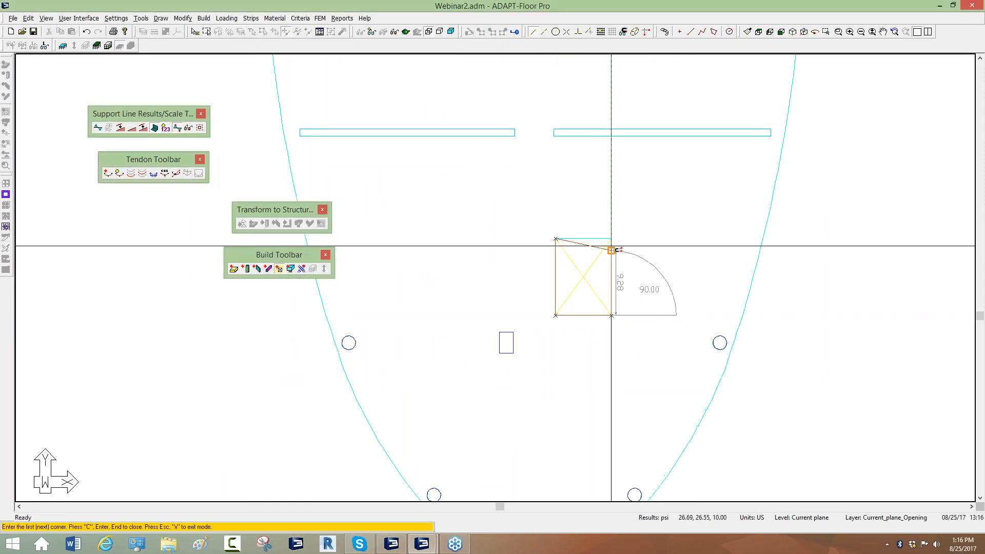
left_click(612, 238)
scroll(580, 380, "down", 2)
scroll(580, 379, "down", 3)
right_click(450, 176)
left_click(469, 181)
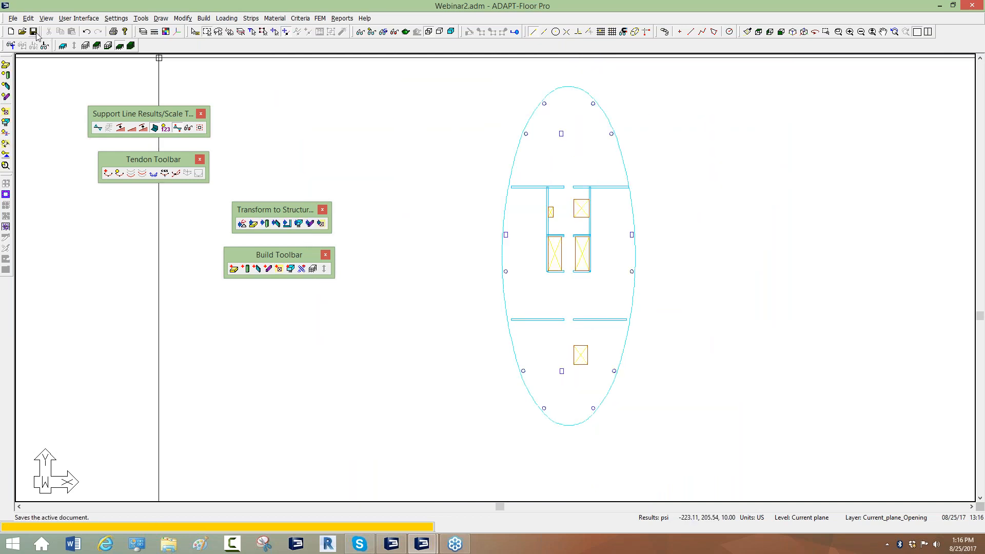
middle_click_drag(479, 194, 472, 191)
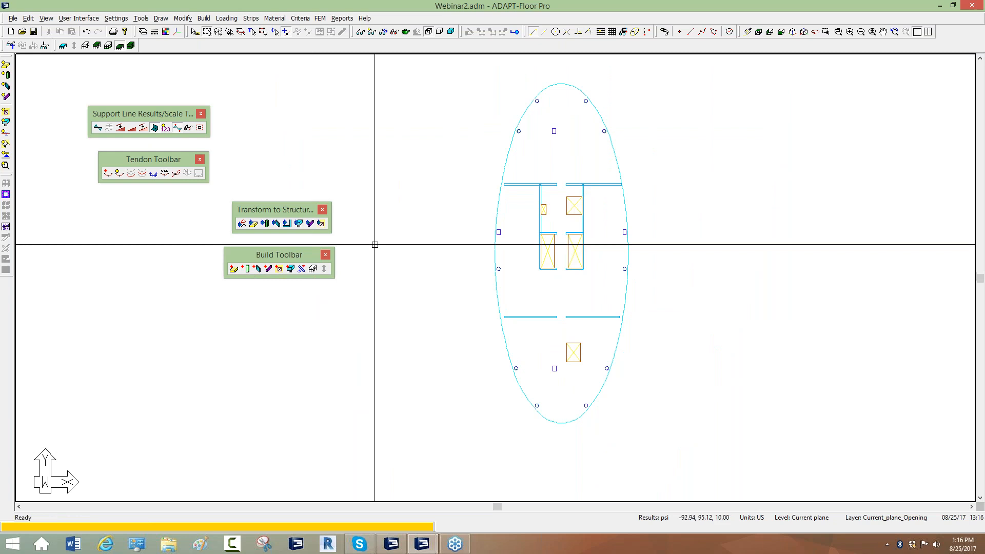
left_click(505, 163)
scroll(501, 170, "up", 2)
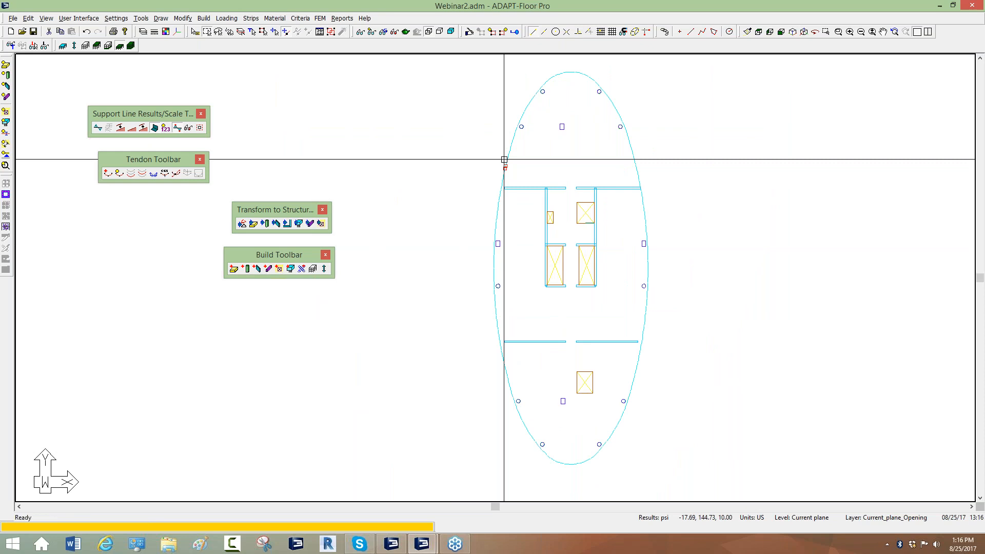
scroll(469, 137, "down", 2)
key("Escape")
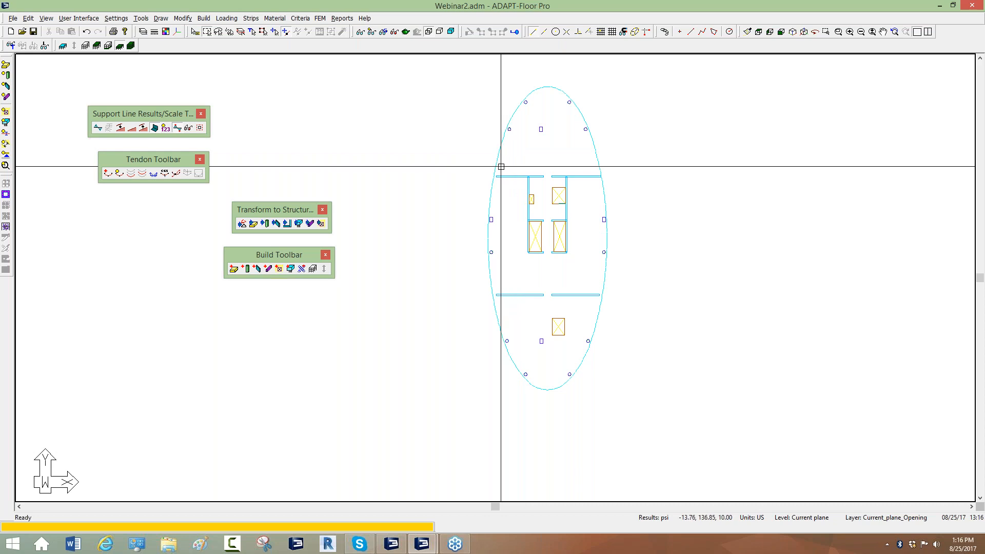
- Start a new slab region with an 8 in thickness, Concrete 1 material and Group 1
left_click(232, 270)
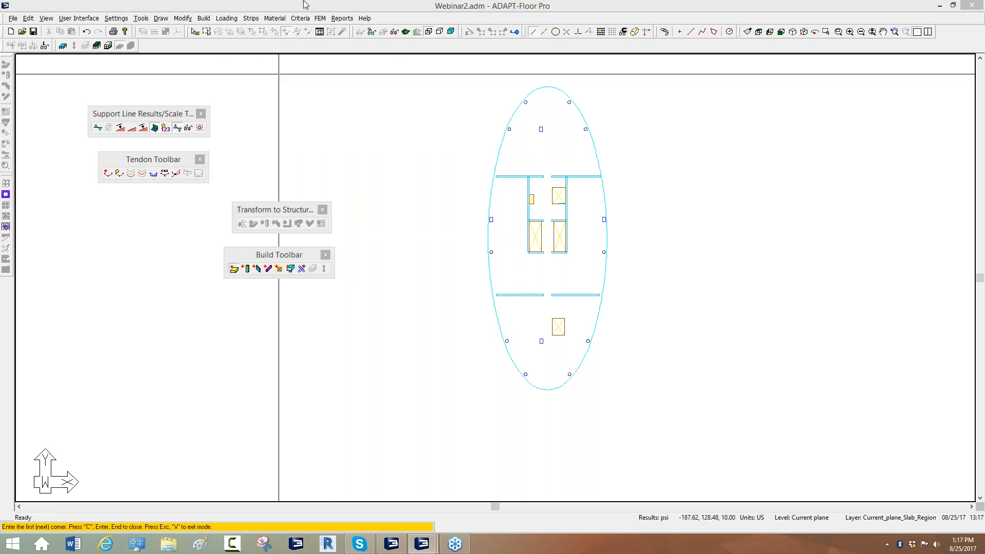
left_click(320, 31)
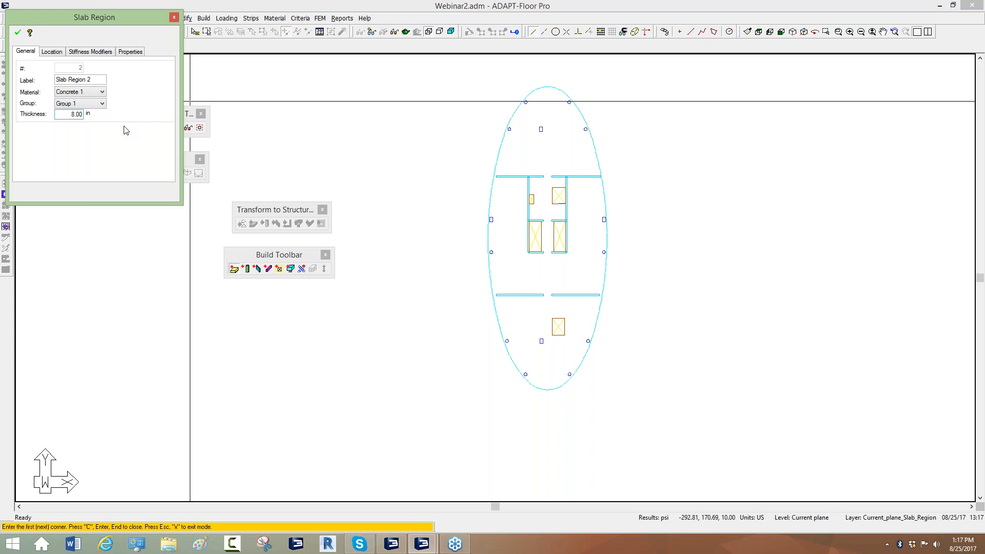
left_click(21, 37)
- Trace the slab outline over the oval's upper end, starting above the upper-left round column and passing over the apex to the right side
scroll(631, 204, "up", 1)
mouse_move(632, 205)
middle_mouse_down()
mouse_move(526, 205)
mouse_move(524, 181)
mouse_move(685, 280)
middle_mouse_up()
scroll(684, 281, "up", 3)
scroll(684, 280, "up", 3)
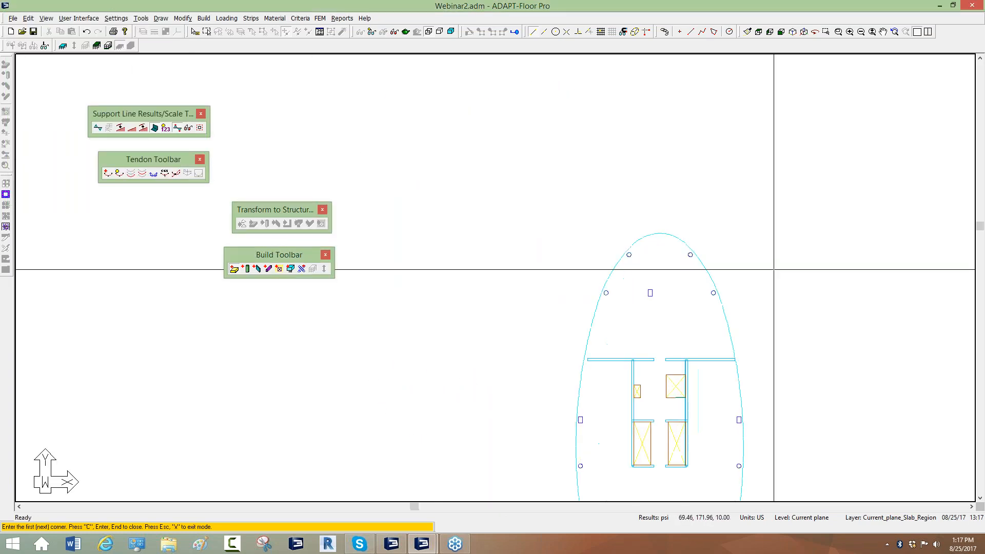
left_click(580, 224)
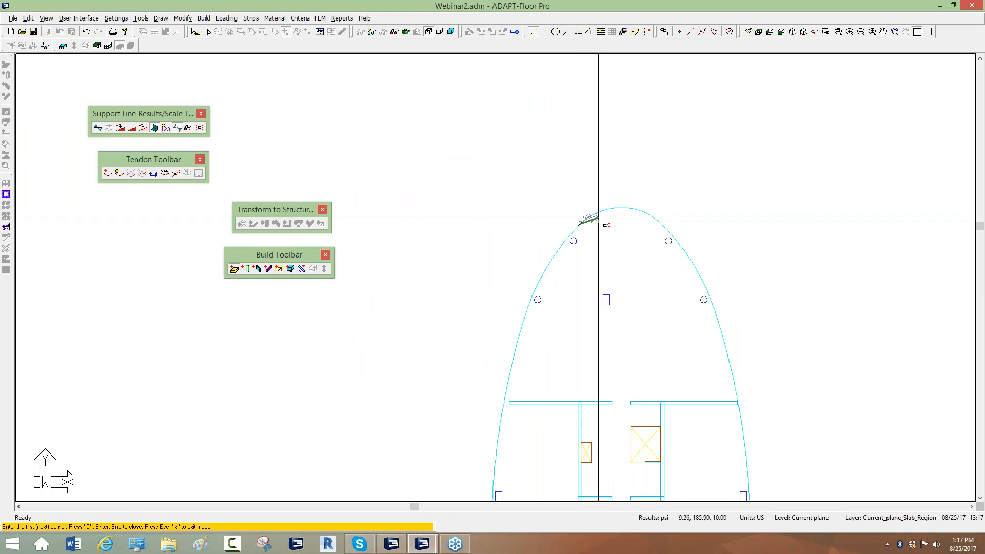
left_click(602, 211)
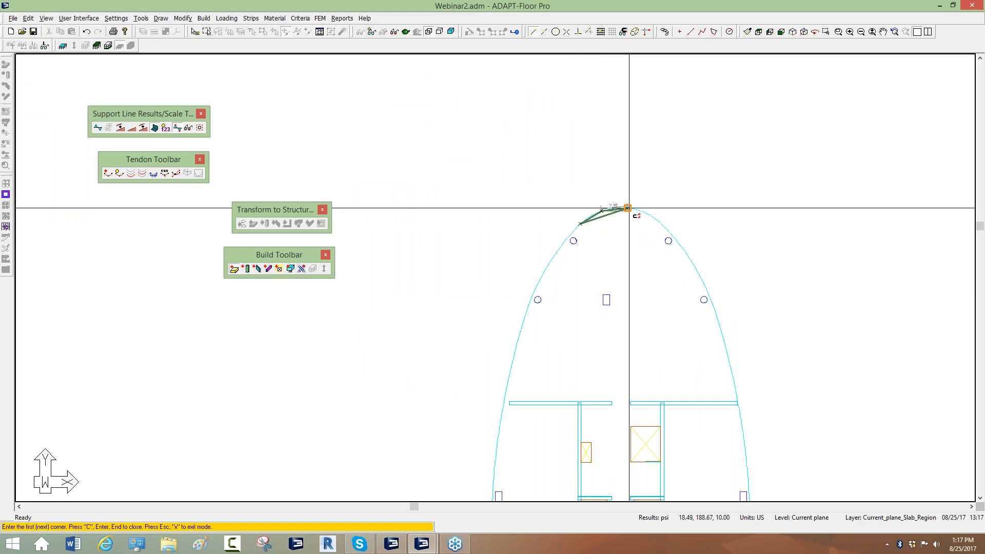
left_click(627, 208)
left_click(655, 216)
scroll(660, 249, "up", 2)
scroll(649, 179, "down", 3)
left_click(664, 209)
- Continue the slab outline down the oval's upper right edge, past the upper horizontal wall to the rectangular edge column
scroll(677, 226, "up", 2)
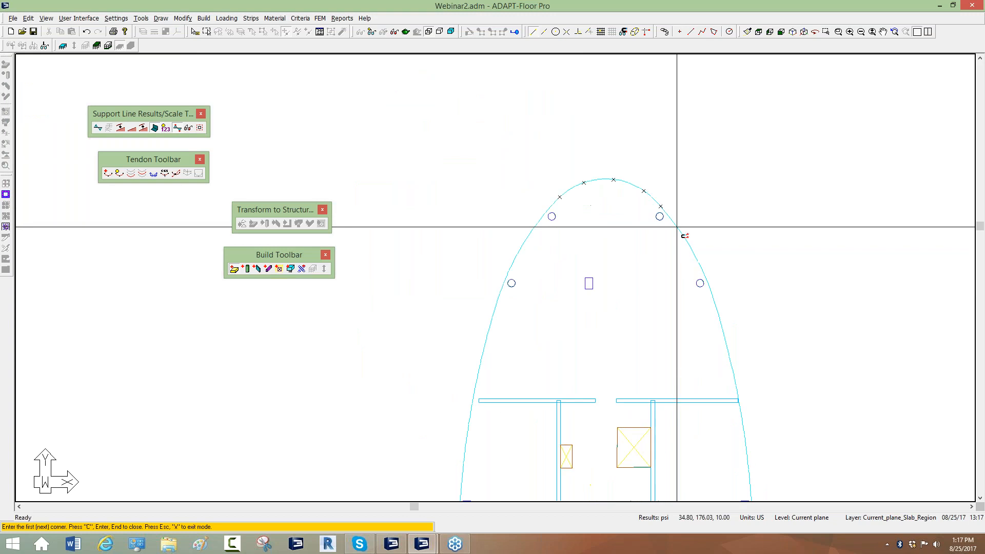
left_click(679, 230)
middle_click_drag(685, 248, 640, 182)
left_click(648, 188)
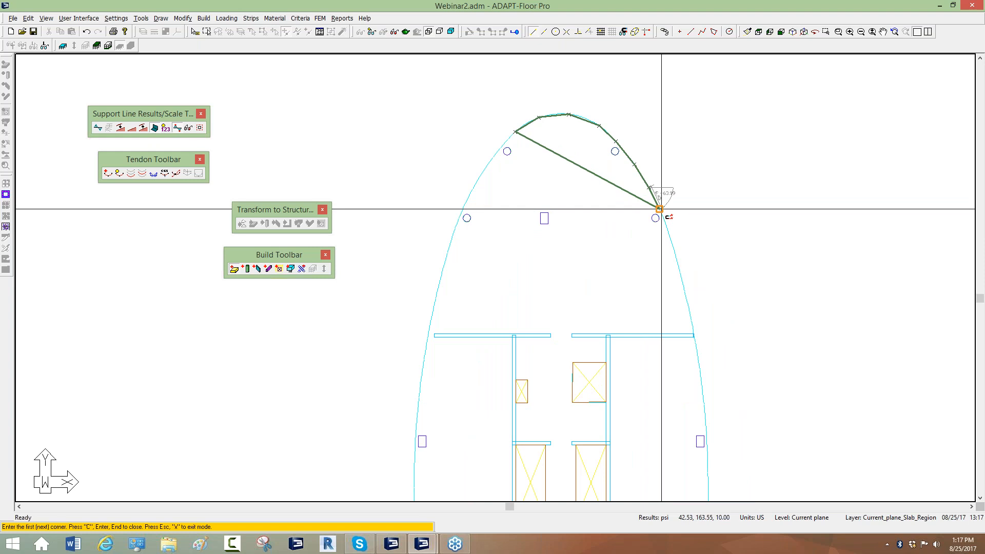
left_click(660, 210)
middle_click_drag(661, 211, 653, 132)
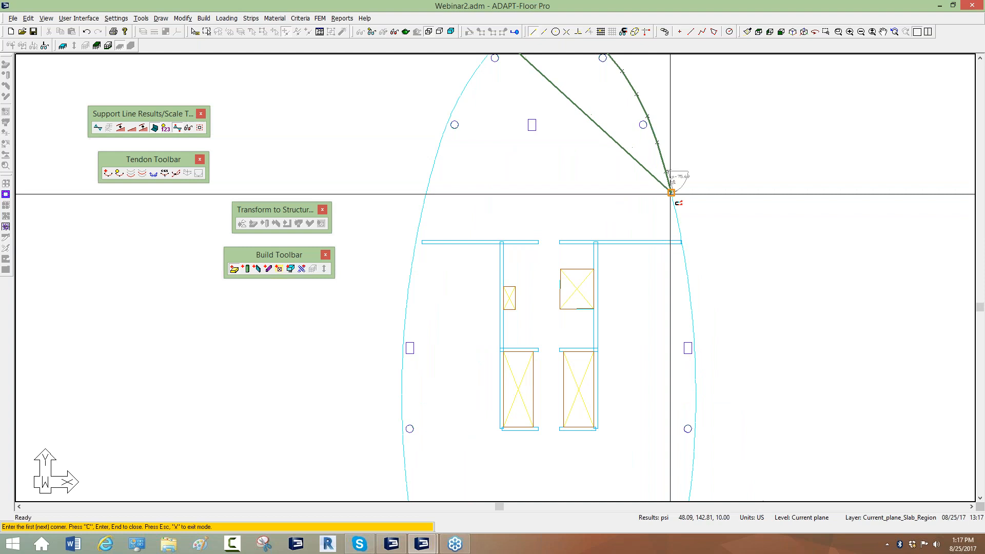
left_click(680, 226)
middle_click_drag(717, 294, 692, 201)
left_click(661, 172)
left_click(667, 211)
middle_click_drag(680, 271, 662, 173)
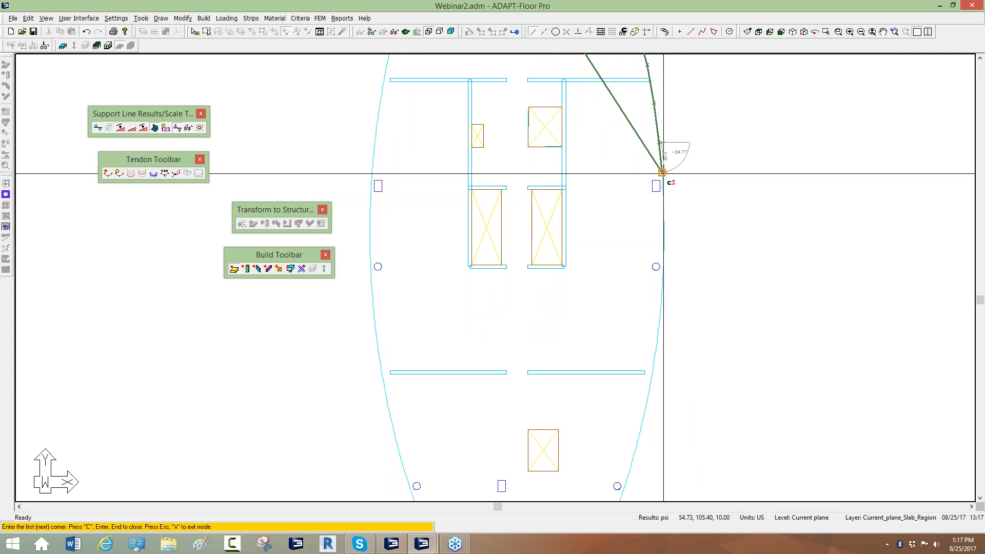
left_click(663, 173)
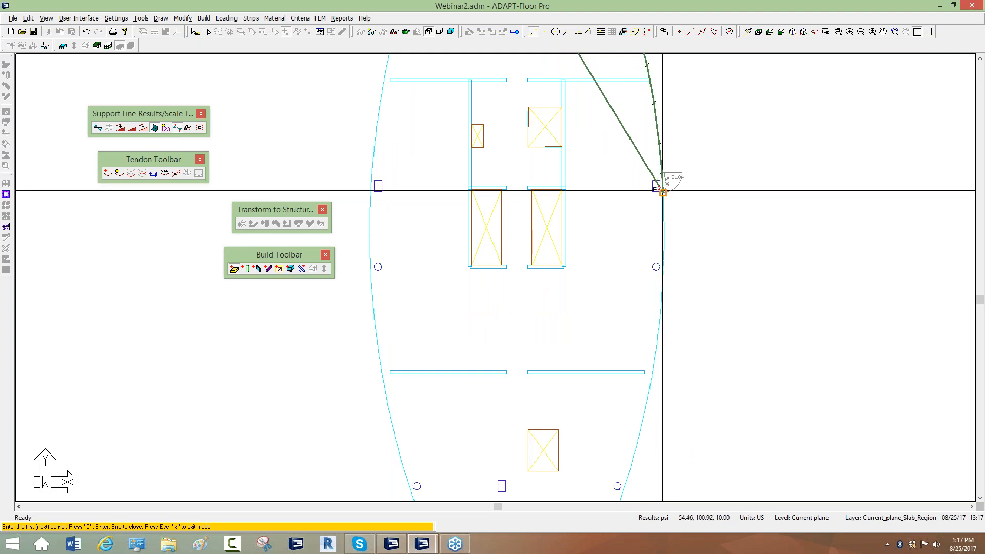
- Continue the slab outline down the oval's lower right edge, from the rectangular edge column to just above the lowest round column
scroll(662, 191, "down", 2)
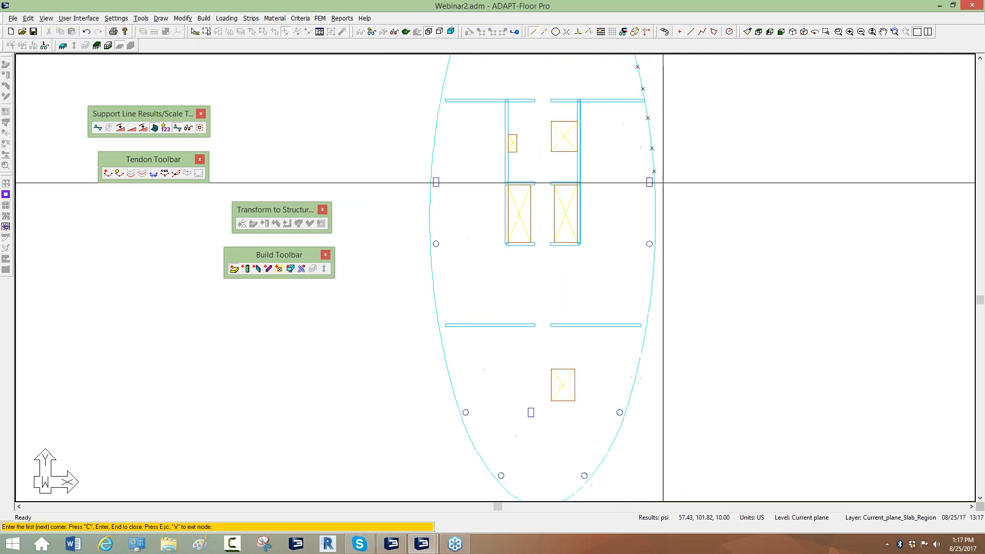
left_click(655, 206)
left_click(654, 239)
left_click(653, 278)
middle_click_drag(654, 328, 676, 254)
left_click(669, 240)
left_click(664, 281)
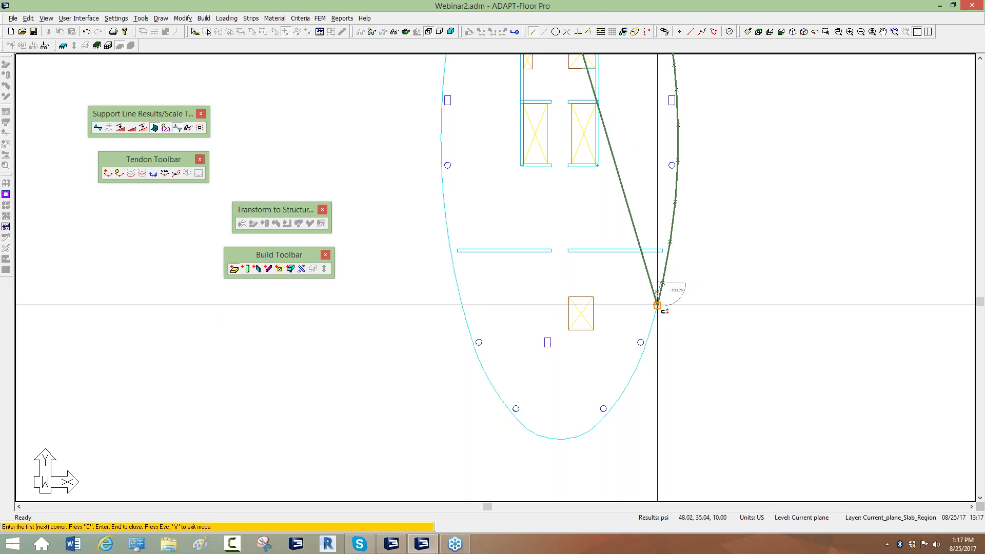
middle_click_drag(657, 304, 656, 230)
scroll(654, 239, "up", 2)
left_click(650, 250)
left_click(636, 292)
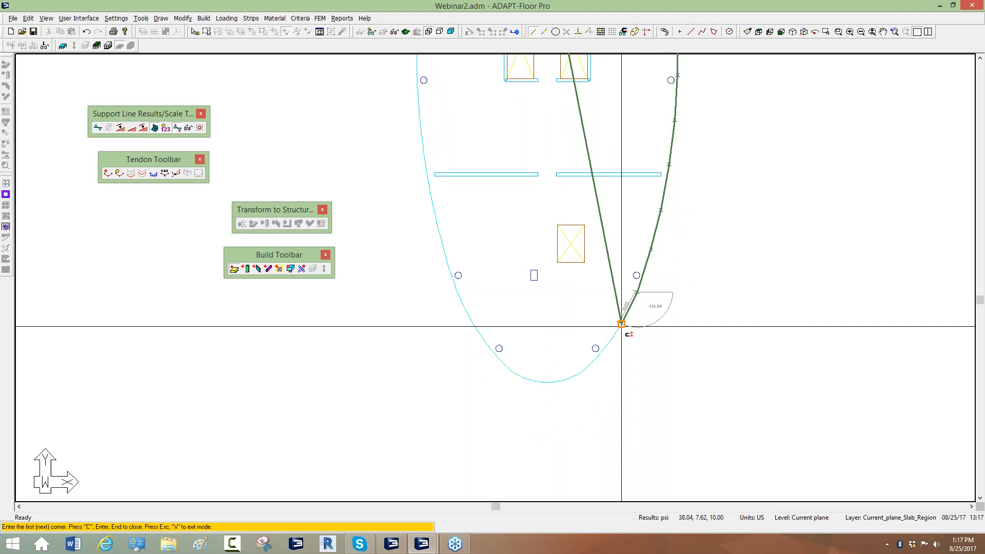
left_click(619, 329)
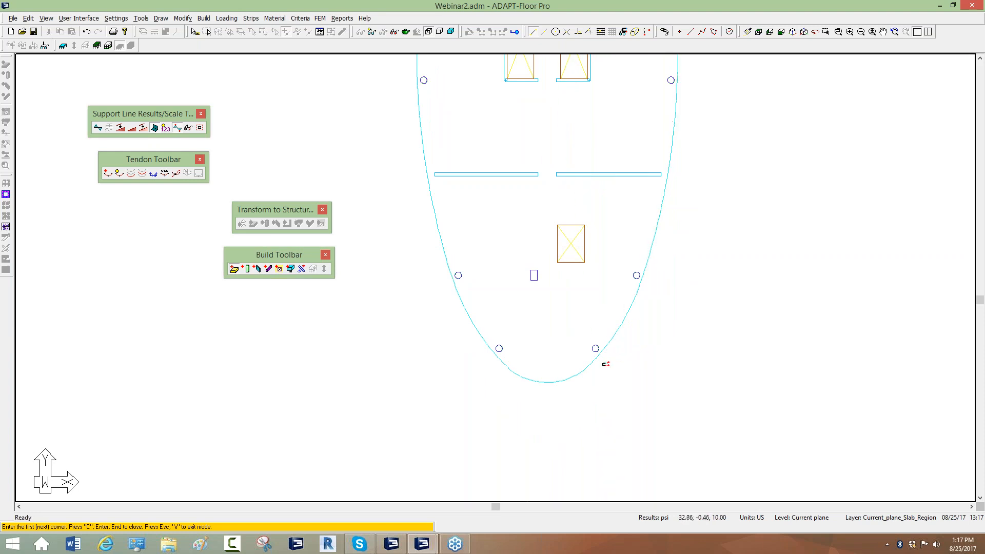
- Trace the slab outline around the oval's lower end and up past the lower-left round columns
left_click(595, 358)
left_click(567, 378)
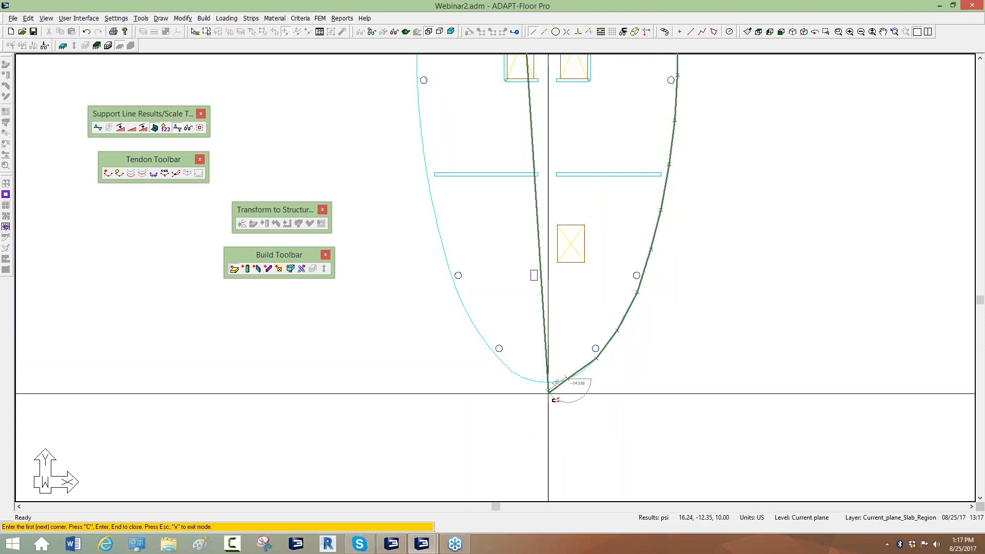
left_click(548, 381)
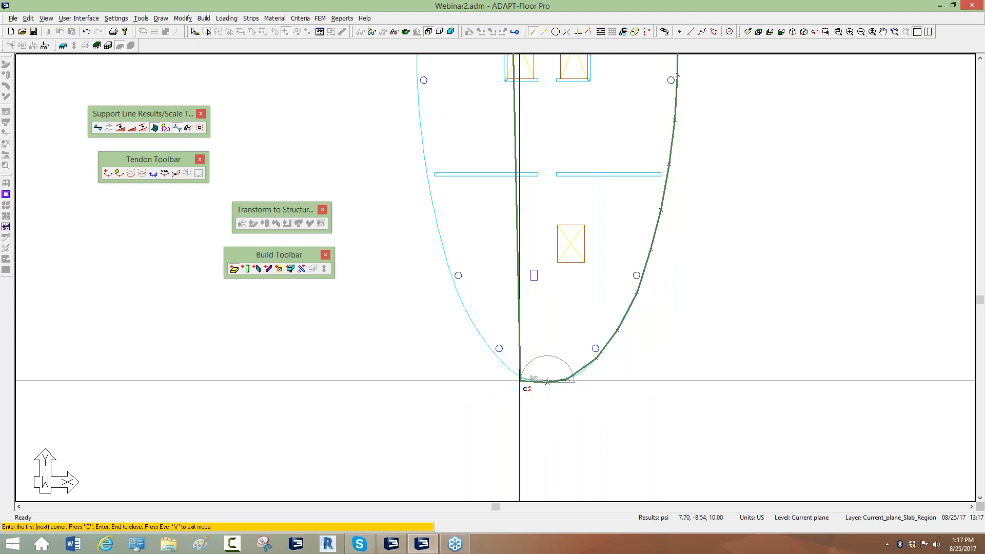
left_click(520, 376)
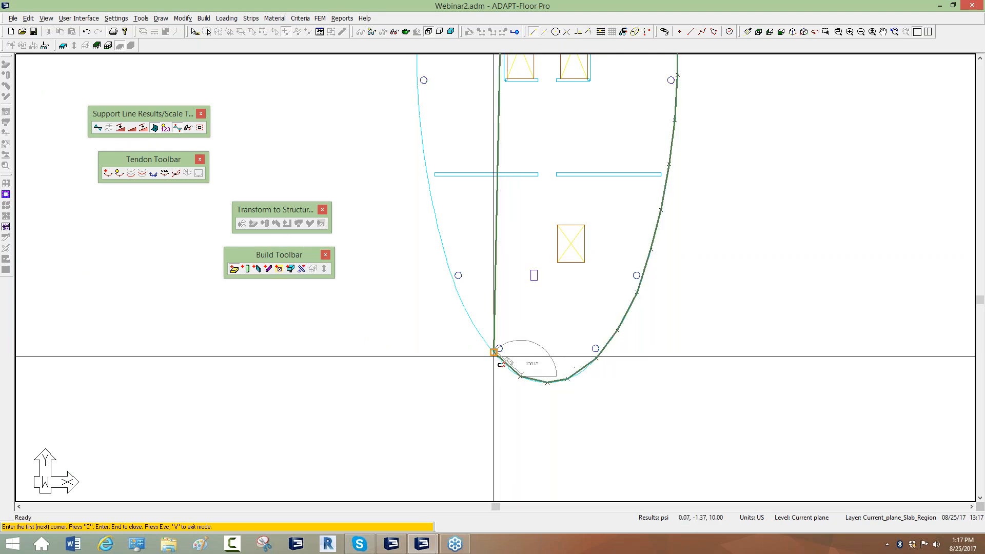
left_click(494, 353)
scroll(477, 313, "up", 1)
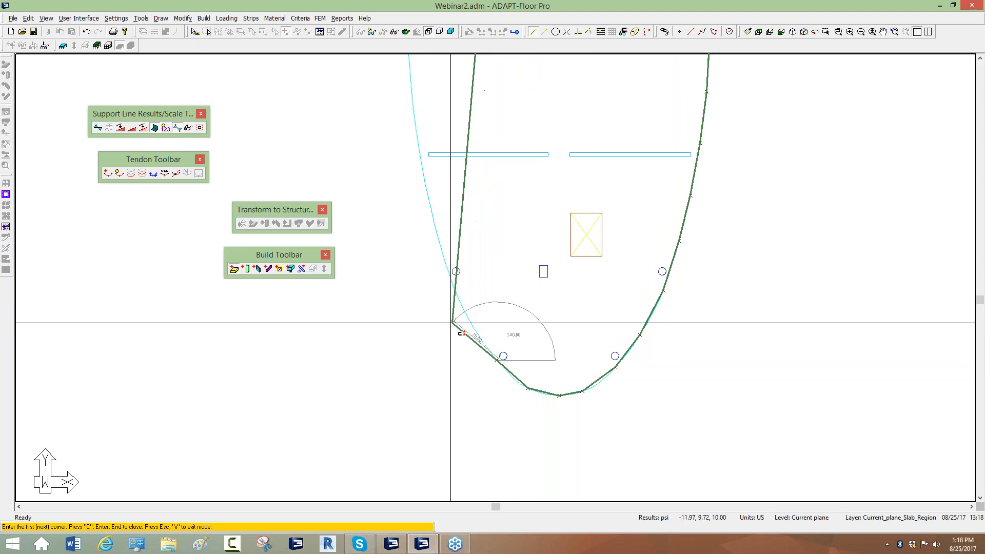
left_click(456, 298)
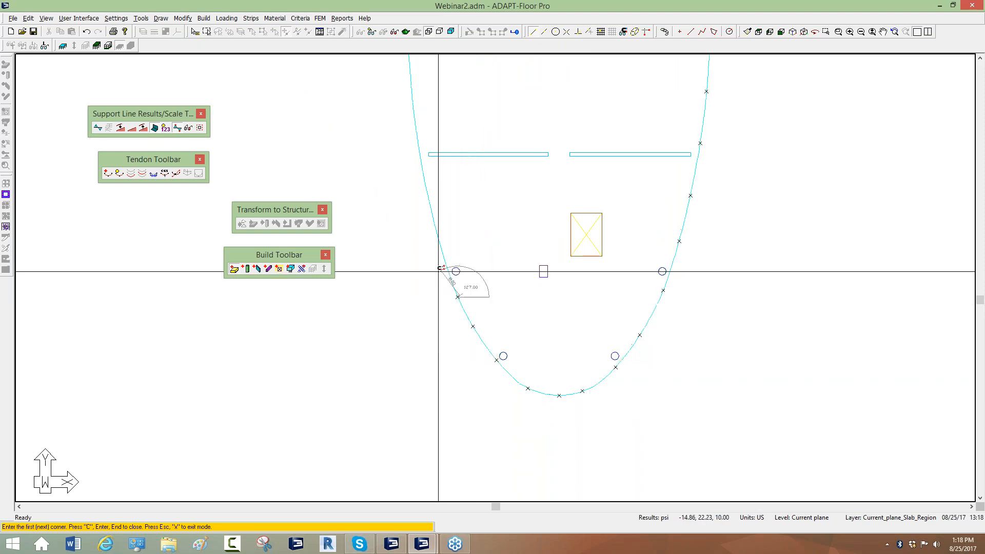
left_click(441, 253)
- Continue the slab outline up the oval's left edge, past the left edge columns toward the upper-left horizontal wall
middle_click_drag(427, 192, 440, 392)
left_click(441, 391)
left_click(430, 330)
left_click(425, 277)
left_click(422, 234)
middle_click_drag(414, 199, 394, 292)
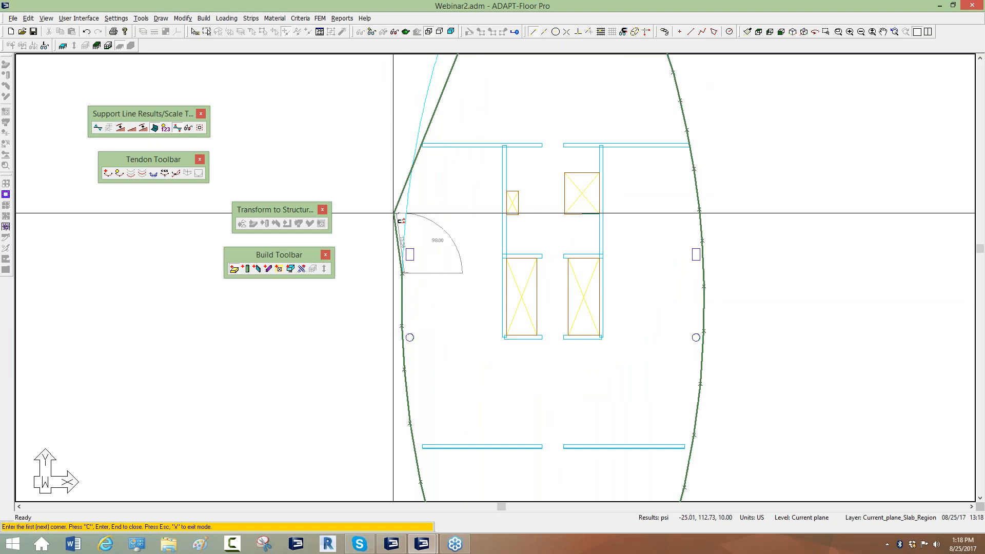
middle_click_drag(407, 214, 411, 273)
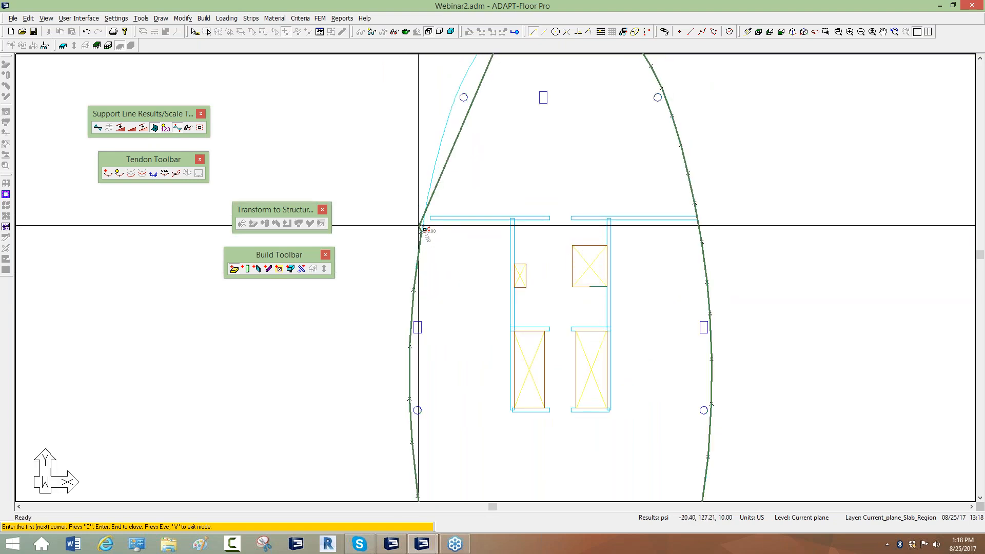
- Trace the remaining upper left edge of the oval and close the slab region outline
left_click(428, 190)
middle_click_drag(438, 159, 421, 233)
left_click(420, 234)
left_click(429, 196)
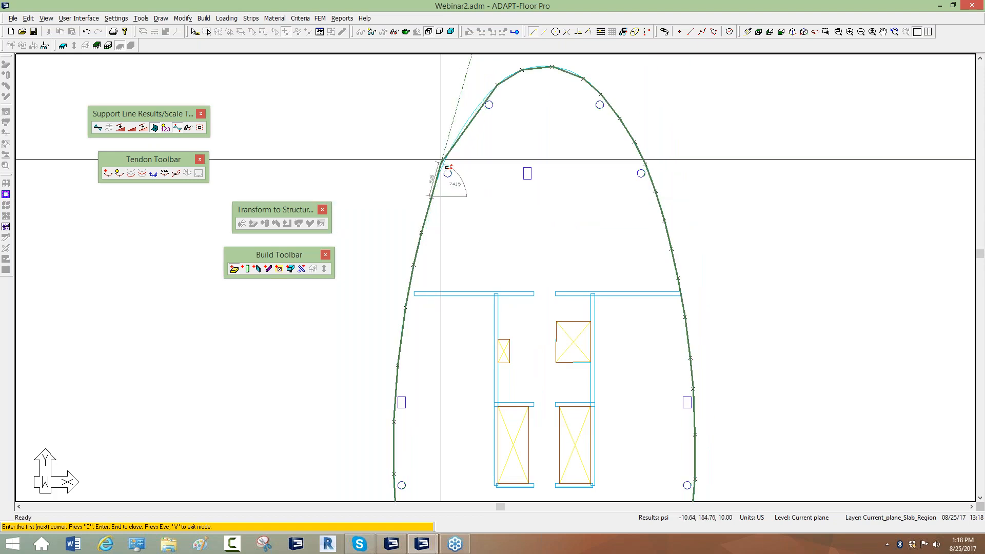
left_click(447, 157)
left_click(459, 134)
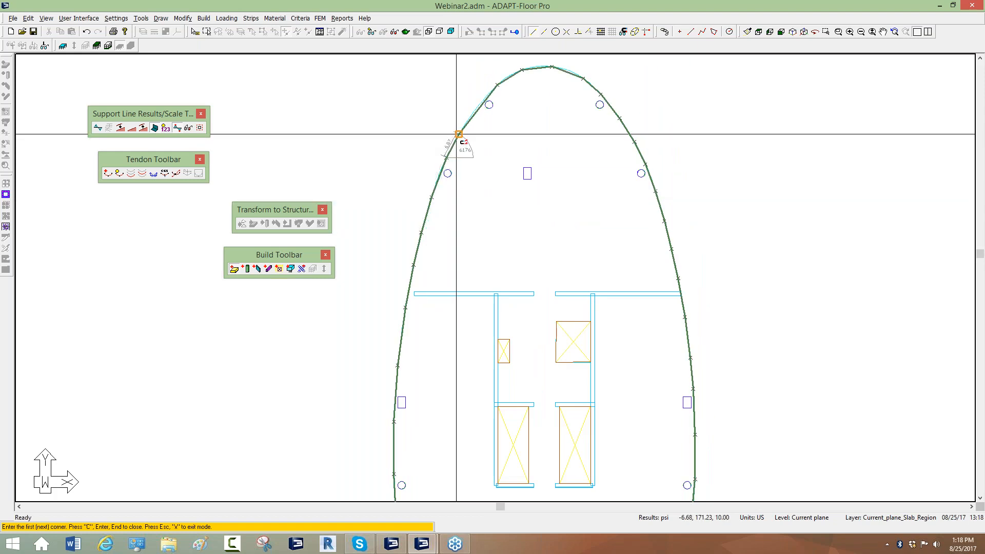
left_click(473, 111)
scroll(473, 111, "down", 2)
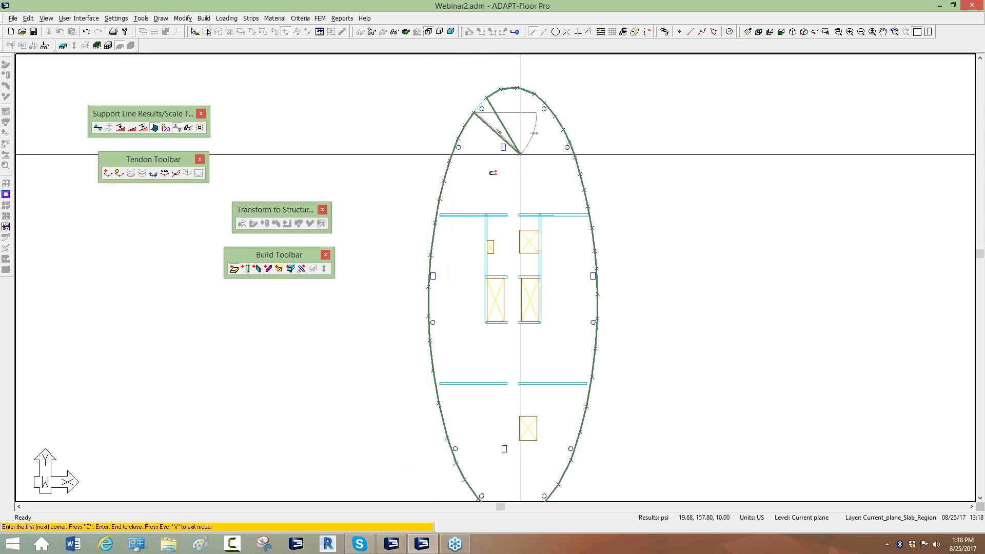
right_click(425, 88)
left_click(431, 99)
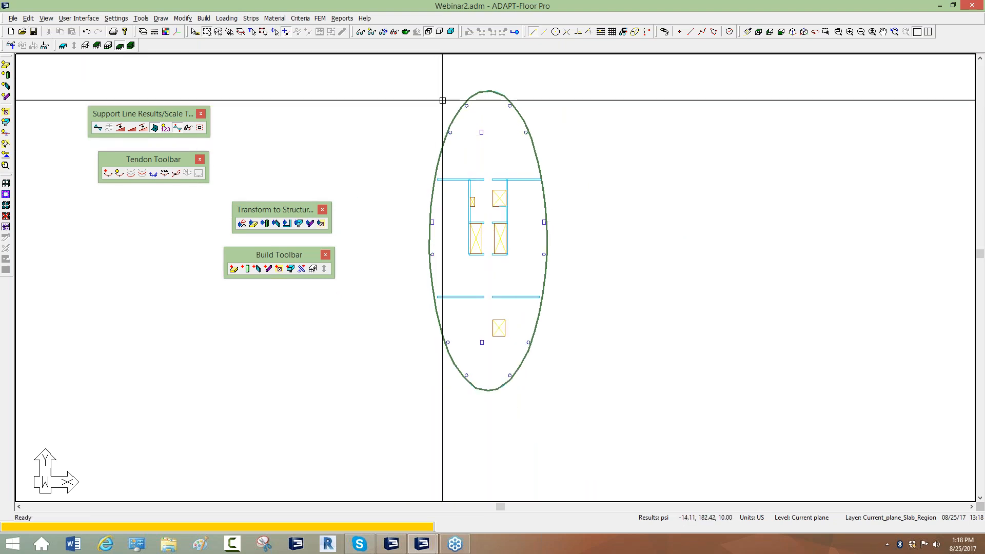
- Examine the slab, walls, columns and openings in the 3D solid model, shaded and as wireframe, and return to the plan
left_click(406, 32)
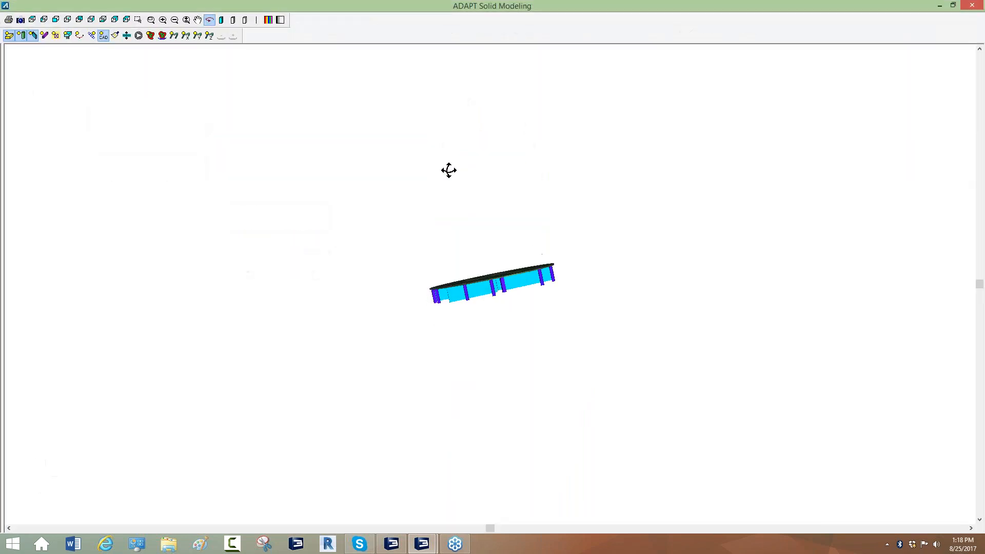
left_click_drag(459, 148, 468, 122)
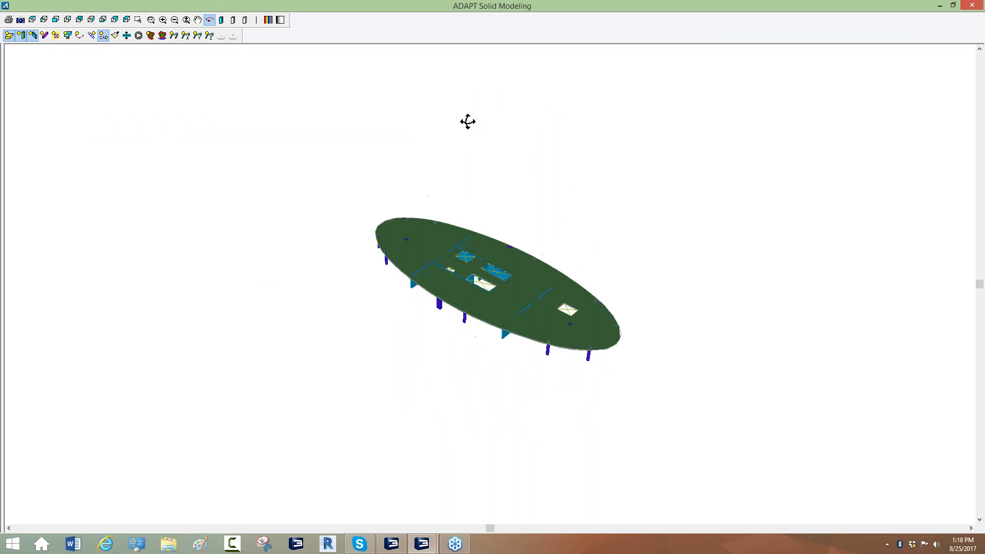
left_click(163, 19)
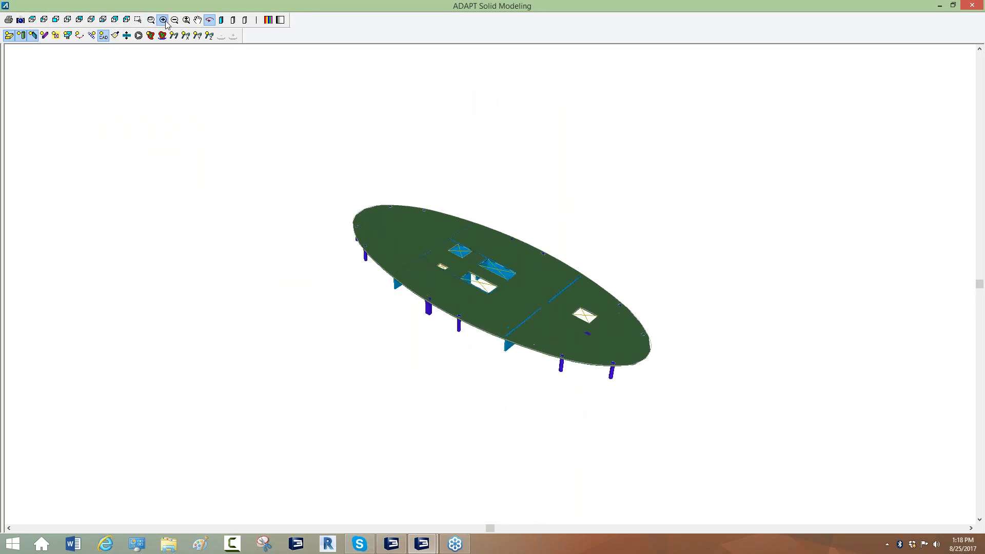
left_click(244, 20)
left_click_drag(257, 165, 276, 178)
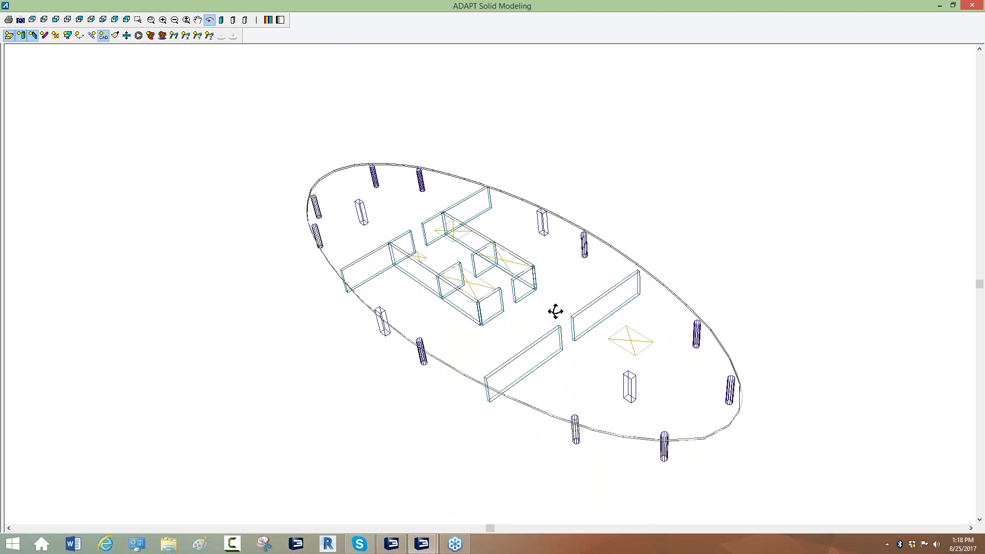
left_click_drag(472, 229, 433, 280)
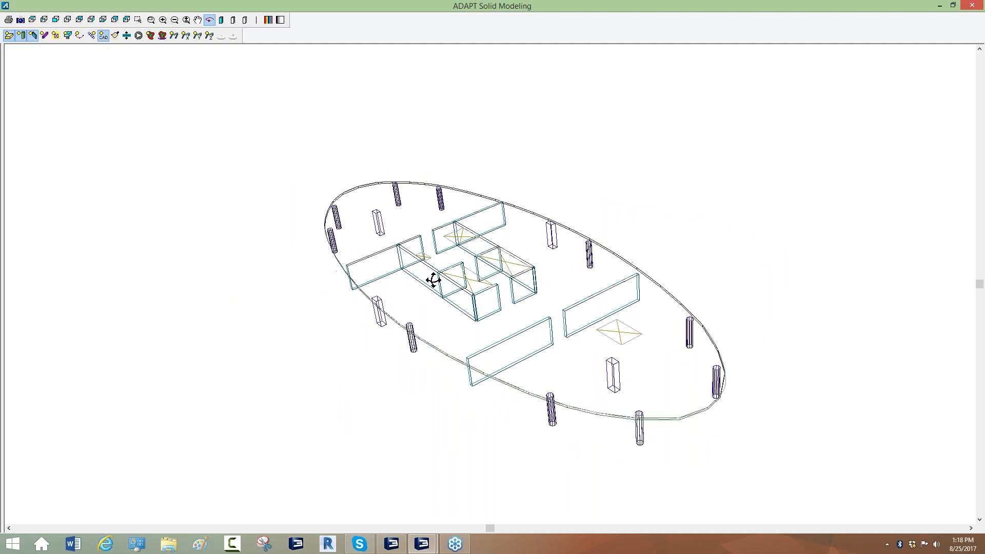
left_click(966, 9)
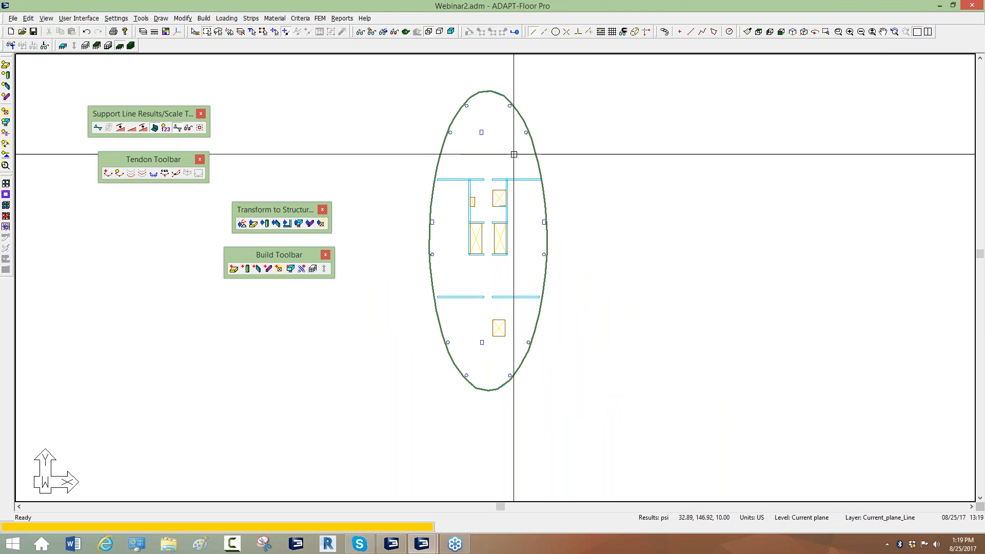
- Review the oval slab region's general properties and close them
left_click(532, 146)
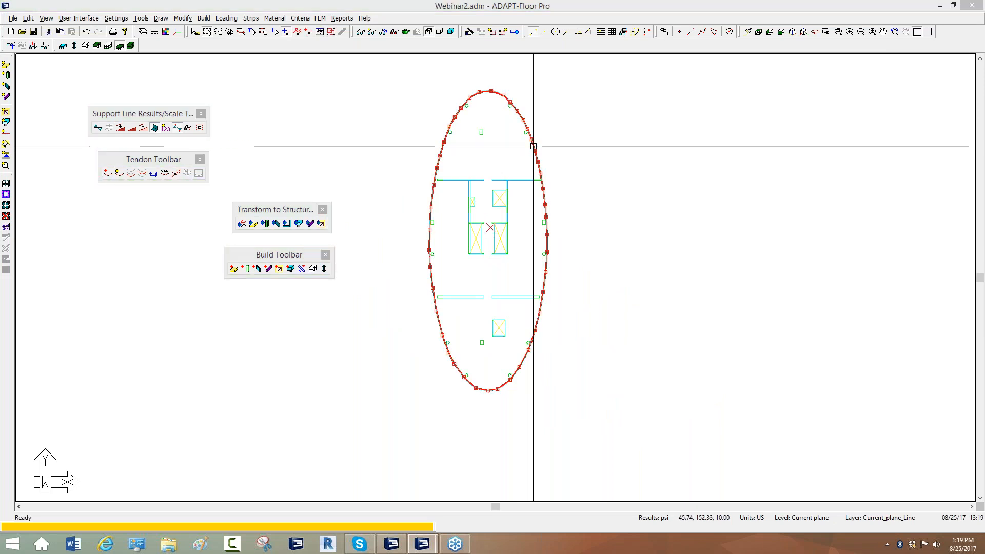
double_click(533, 145)
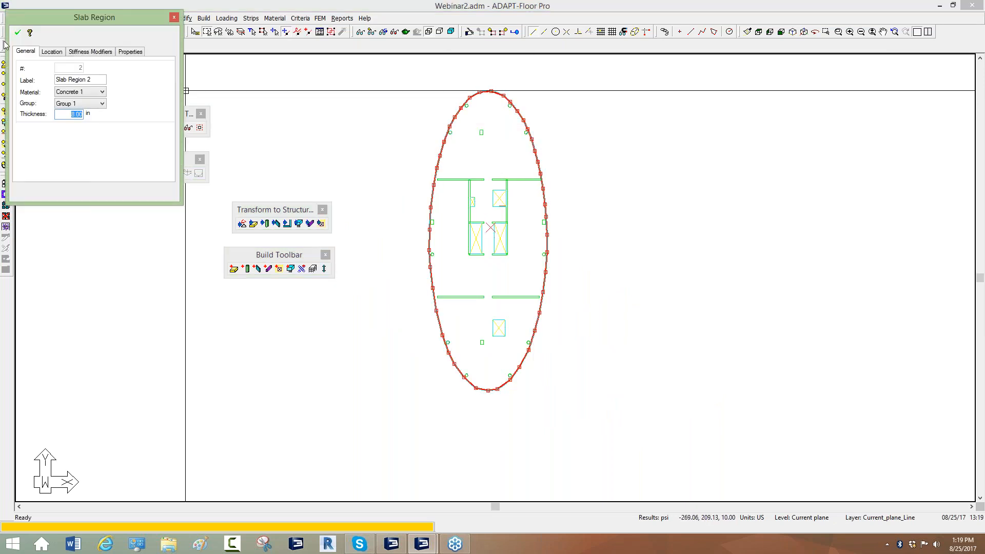
key("Return")
- Examine where the upper right horizontal wall meets the slab edge, review the wall outline's polygon properties, and return to the whole plan
scroll(546, 179, "up", 3)
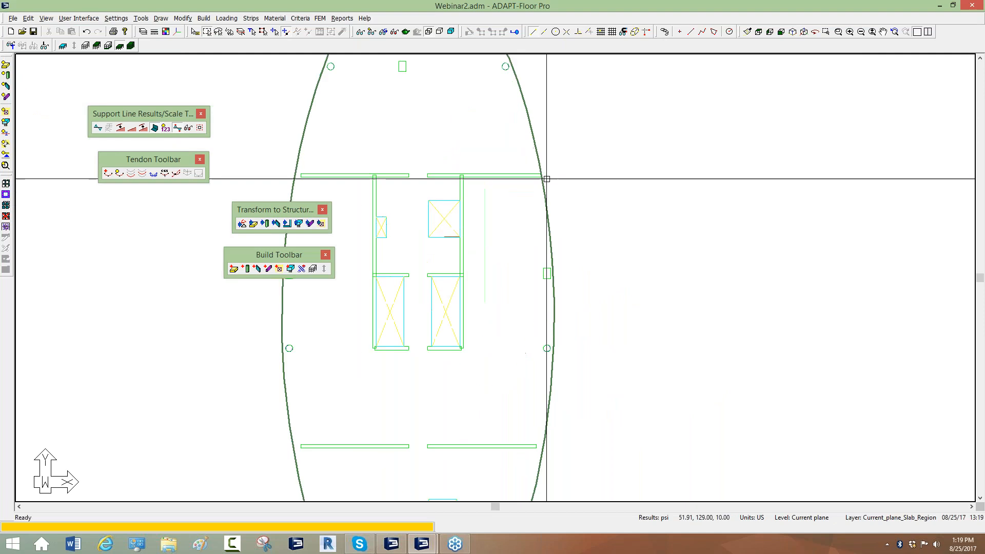
scroll(550, 173, "up", 2)
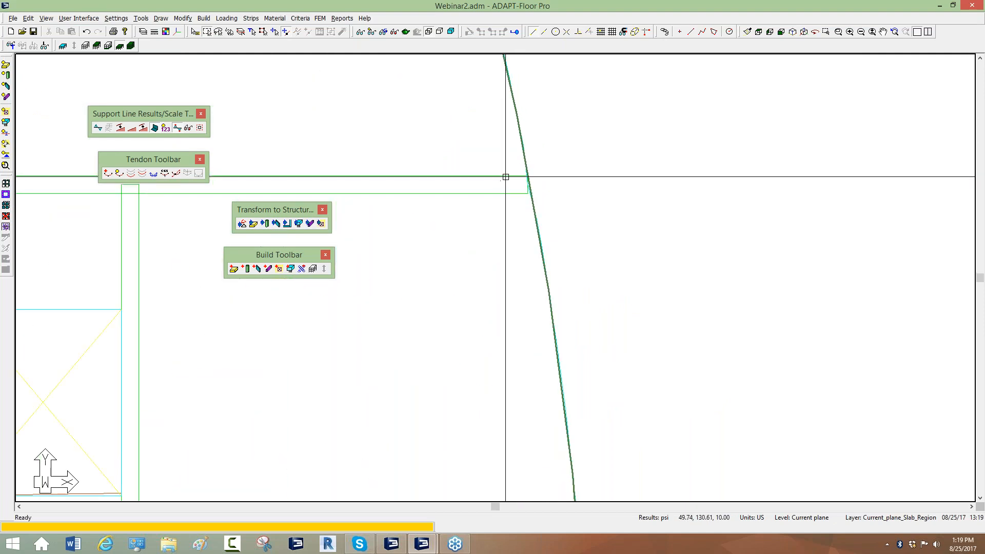
key("Escape")
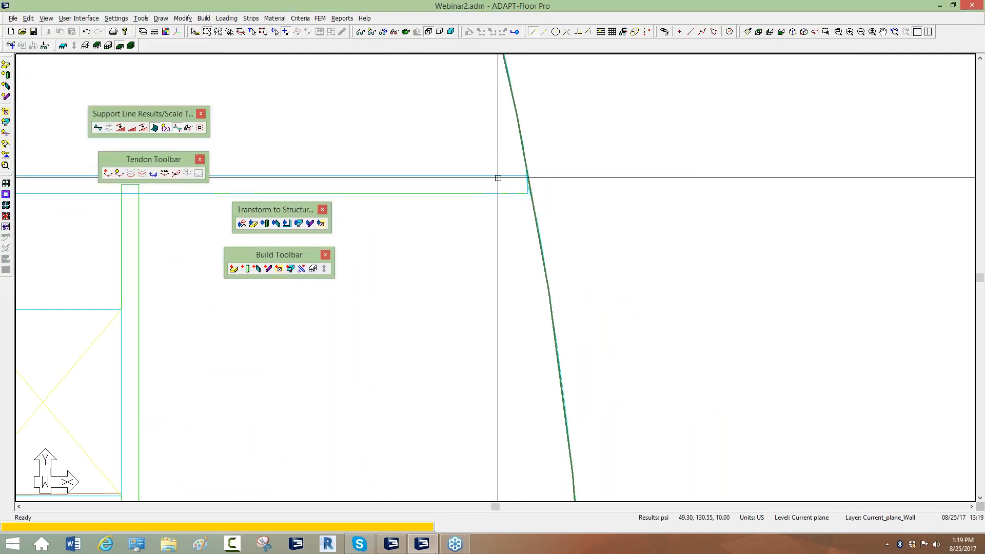
left_click(493, 175)
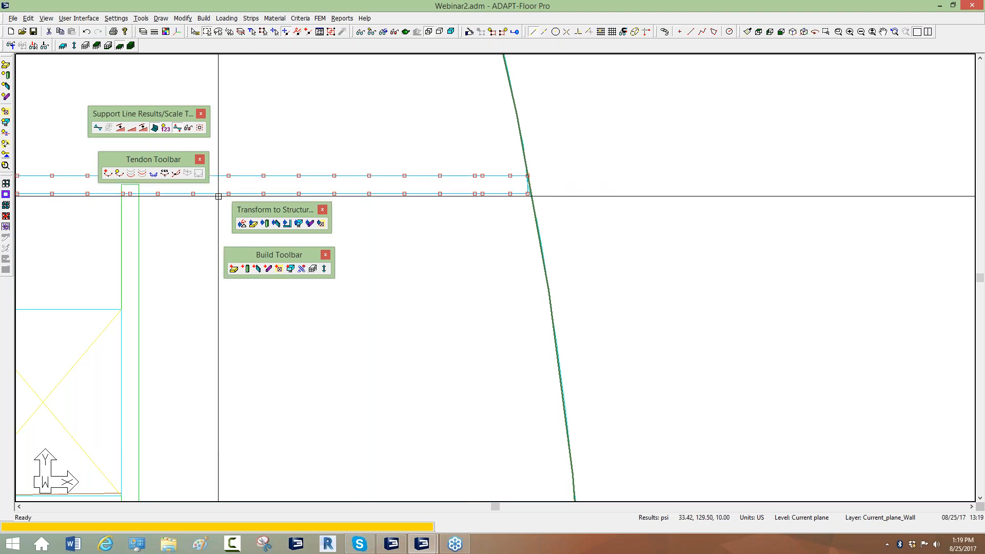
double_click(211, 194)
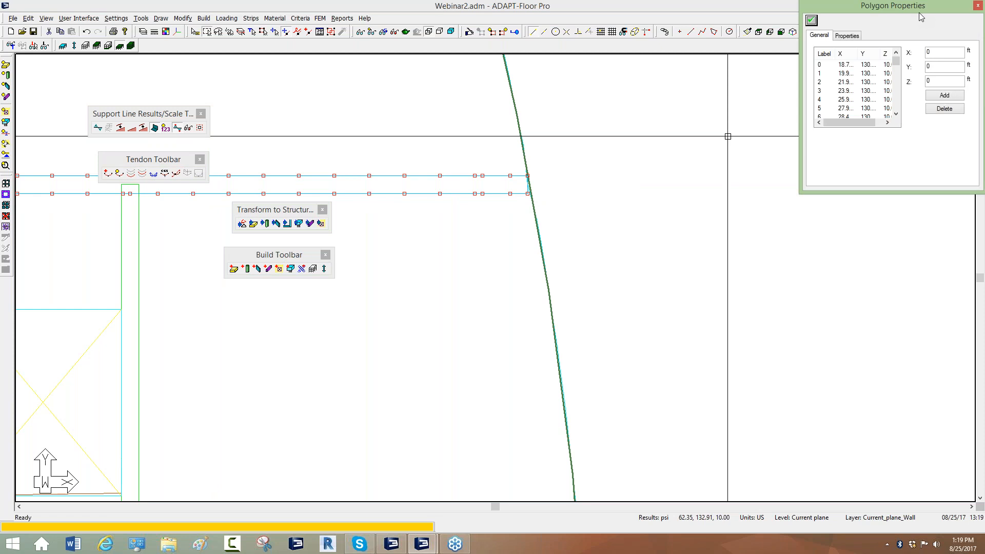
key("Escape")
scroll(695, 236, "down", 5)
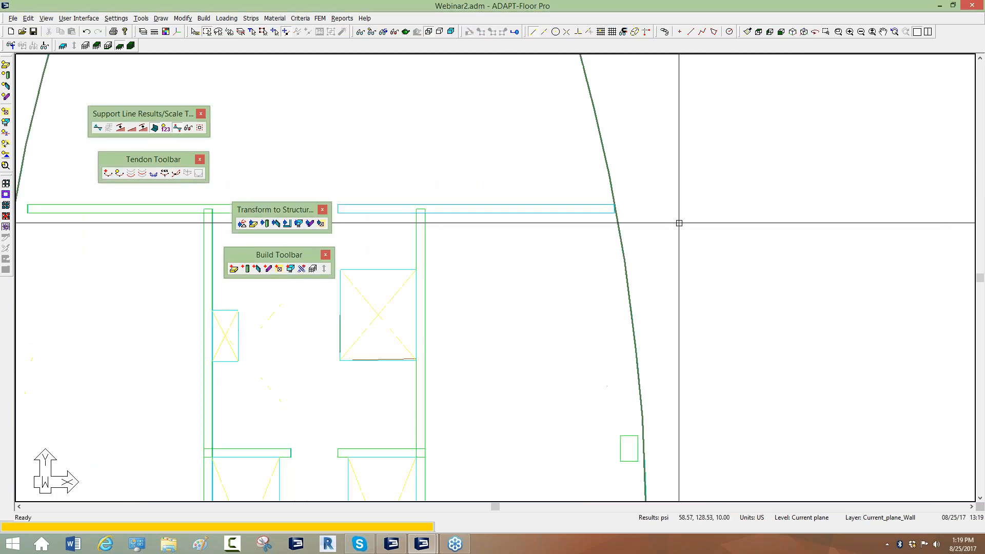
scroll(678, 222, "down", 5)
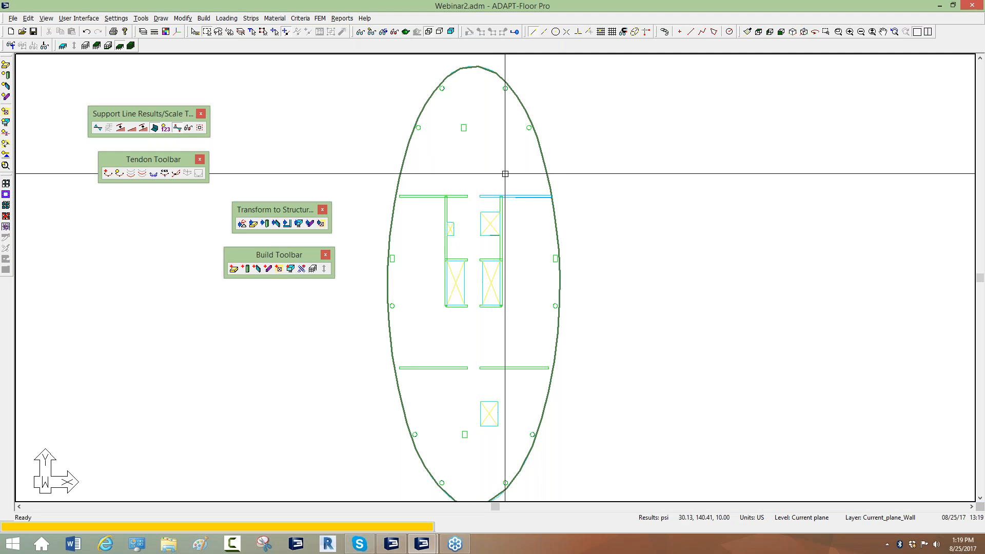
scroll(522, 174, "down", 1)
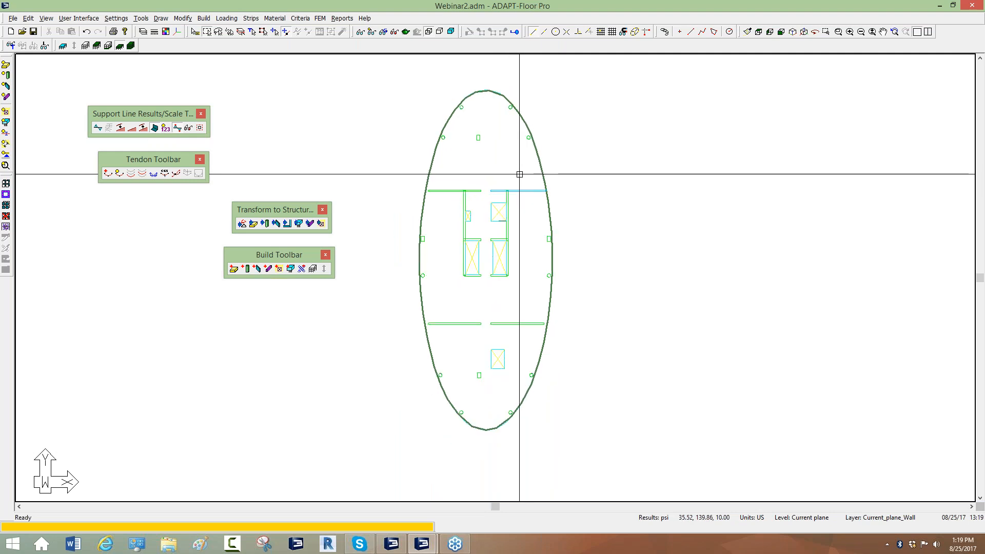
- Turn off the Cadimport1 group so the imported drawing is hidden and only the structural model shows in plan
left_click(384, 32)
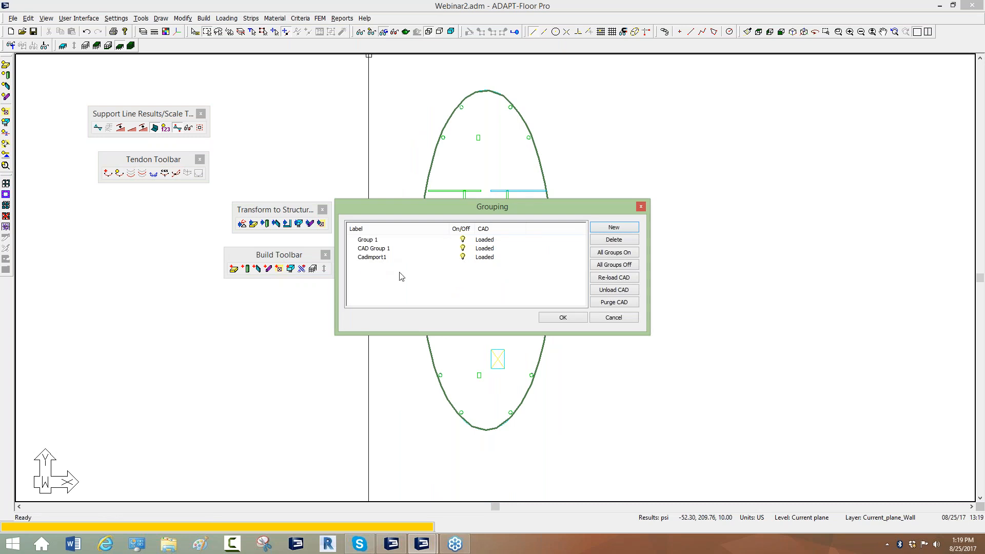
left_click(464, 257)
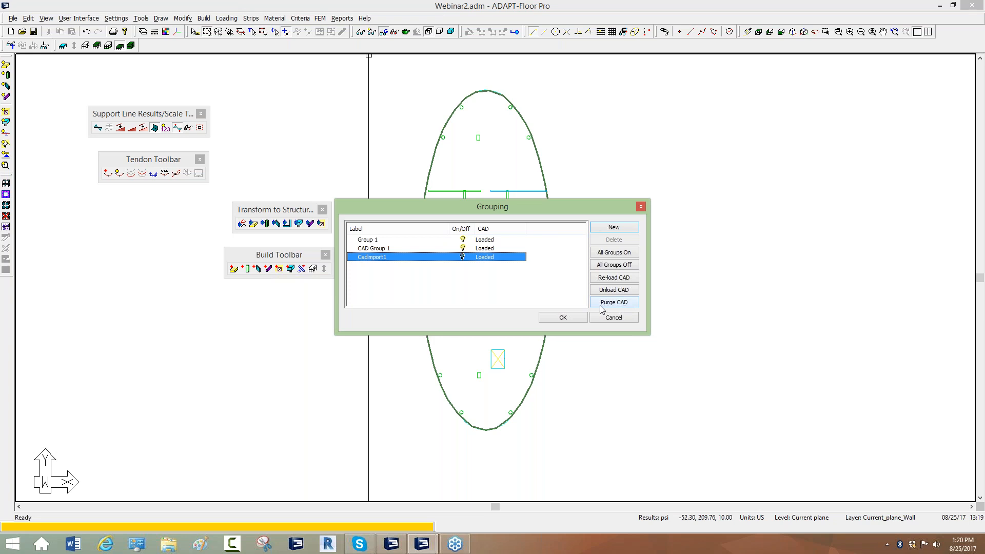
left_click(557, 318)
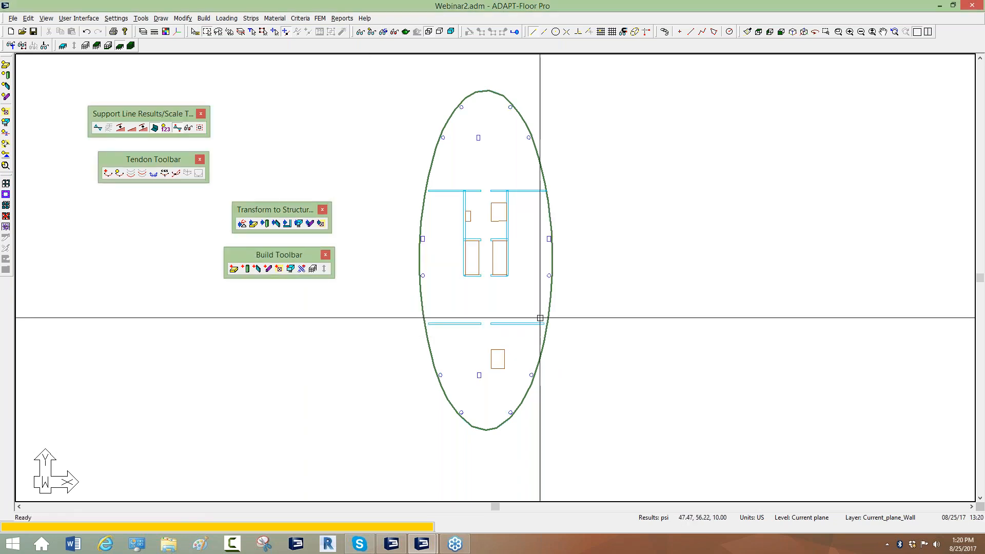
middle_click_drag(500, 259, 548, 249)
scroll(406, 248, "down", 3)
scroll(522, 239, "up", 4)
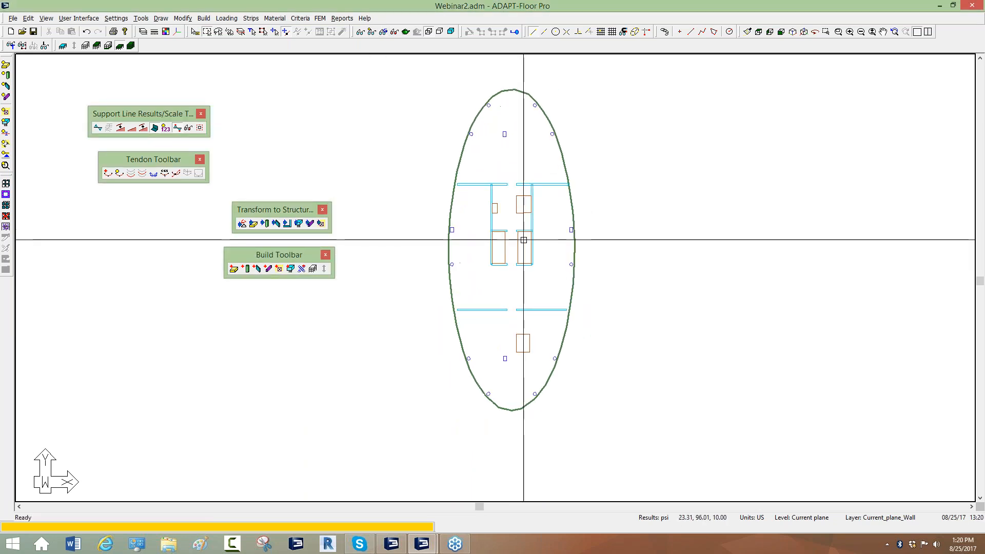
scroll(414, 182, "down", 2)
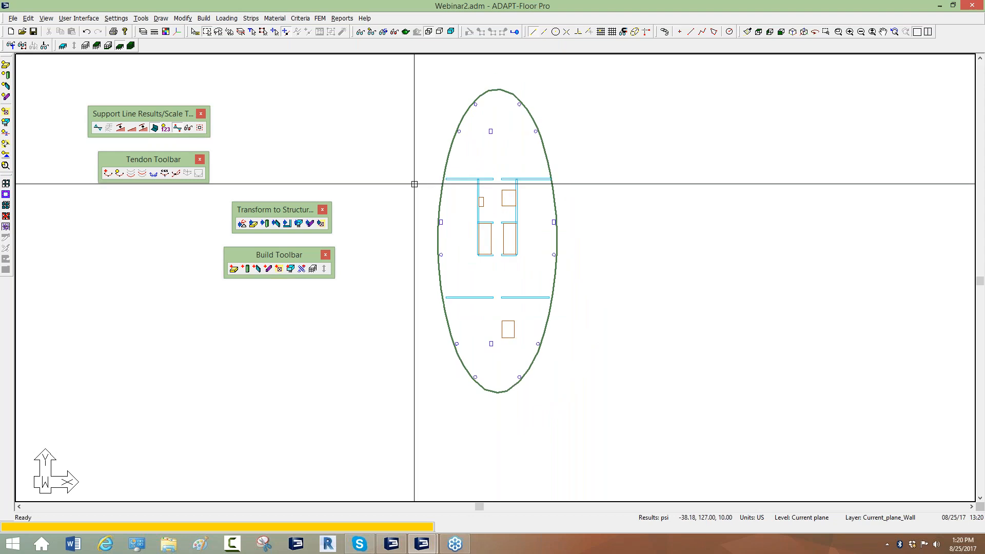
- In the elevation view, select the walls and columns below the current plane and copy them vertically up 1 time
left_click(783, 34)
left_click_drag(764, 272, 391, 210)
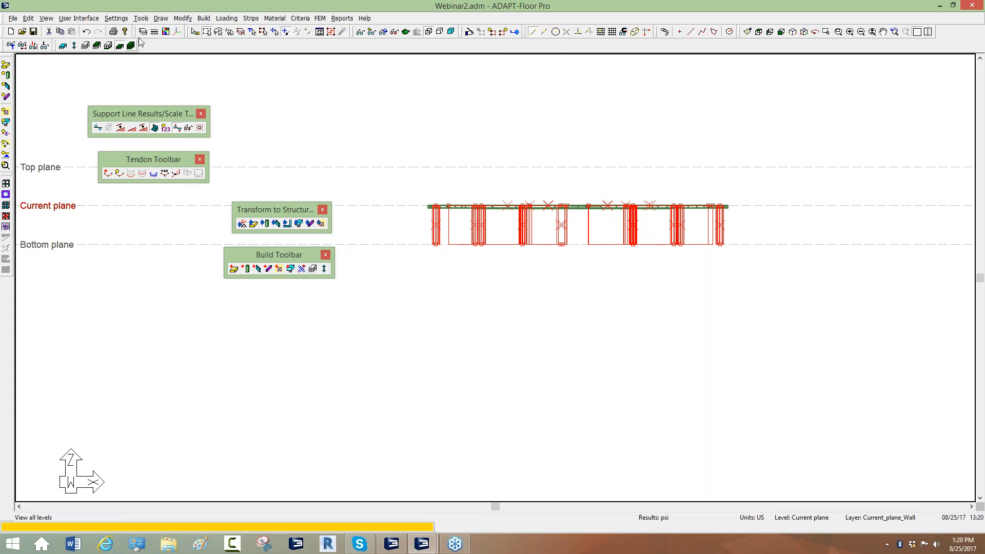
left_click(174, 21)
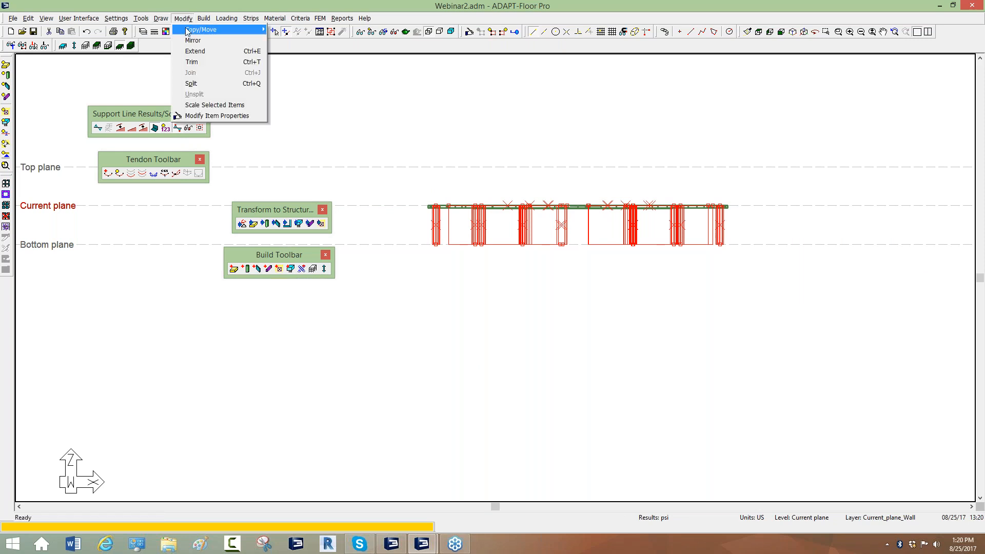
mouse_move(188, 31)
left_click(315, 73)
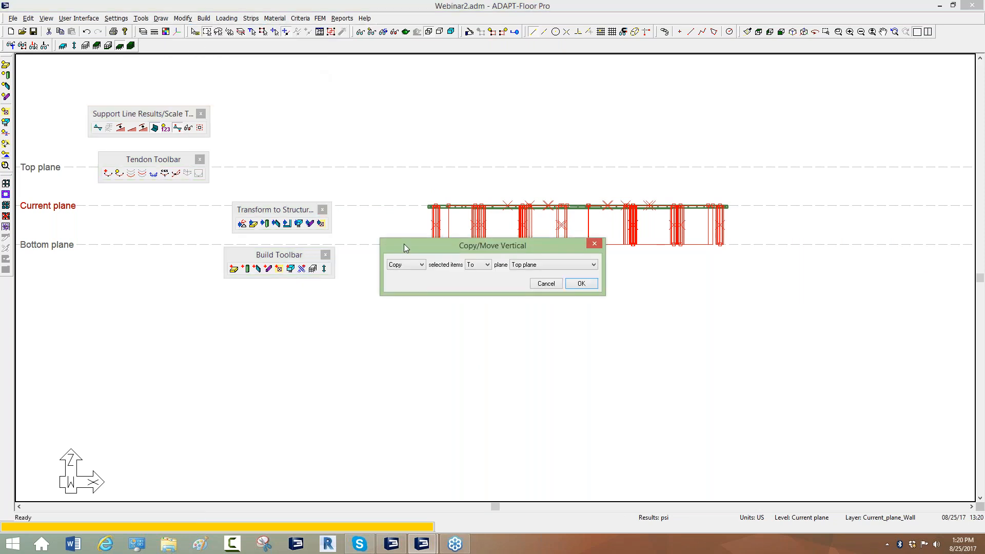
left_click(474, 265)
left_click(474, 280)
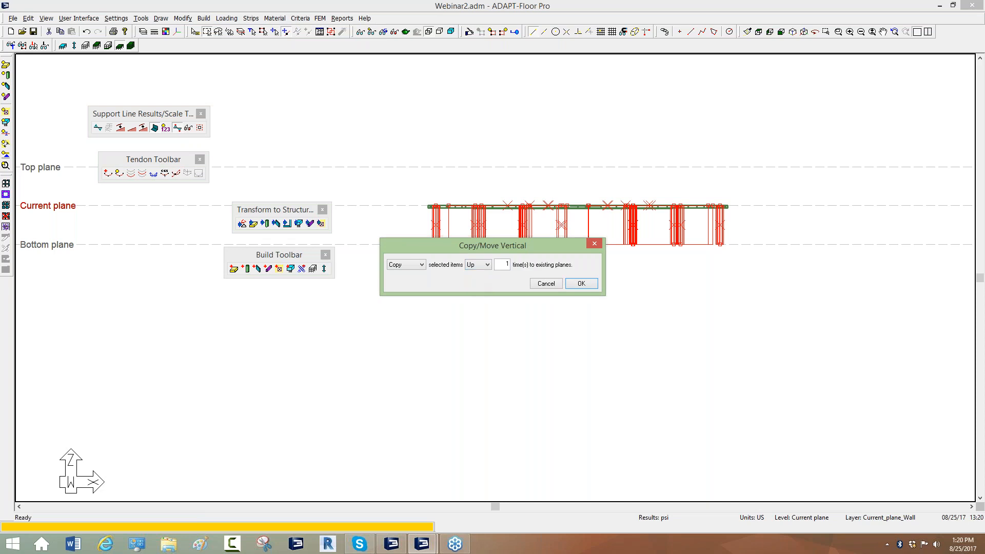
left_click(479, 265)
left_click(478, 273)
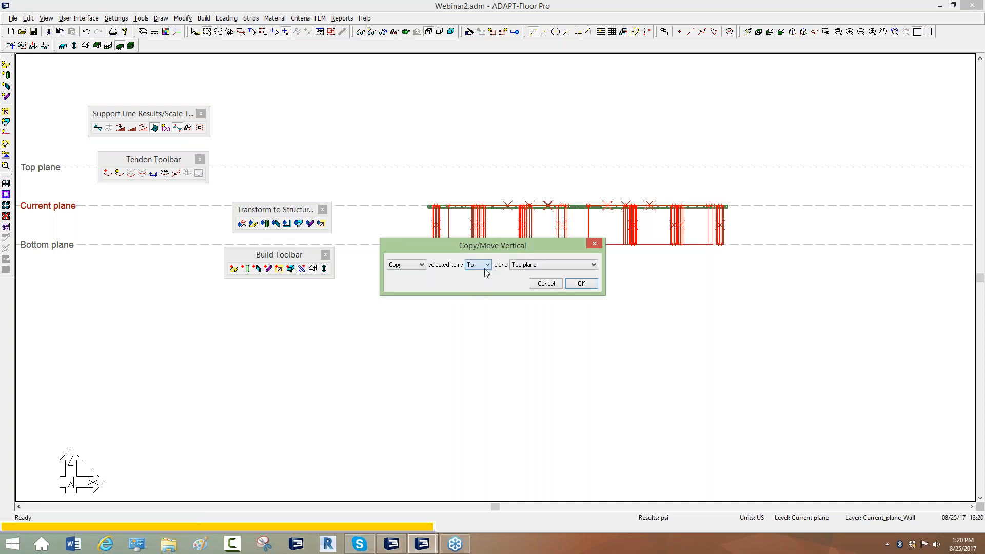
left_click(520, 264)
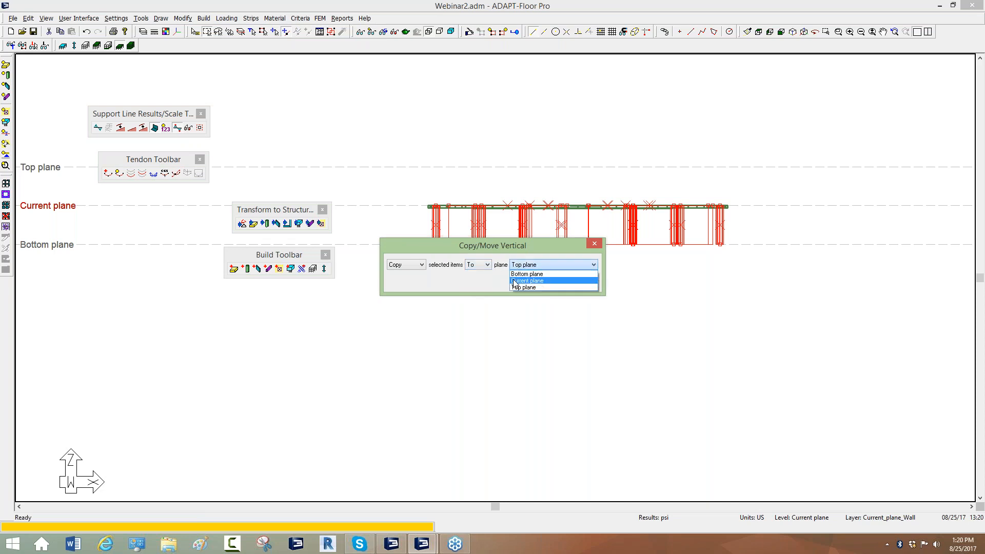
left_click(487, 264)
left_click(487, 265)
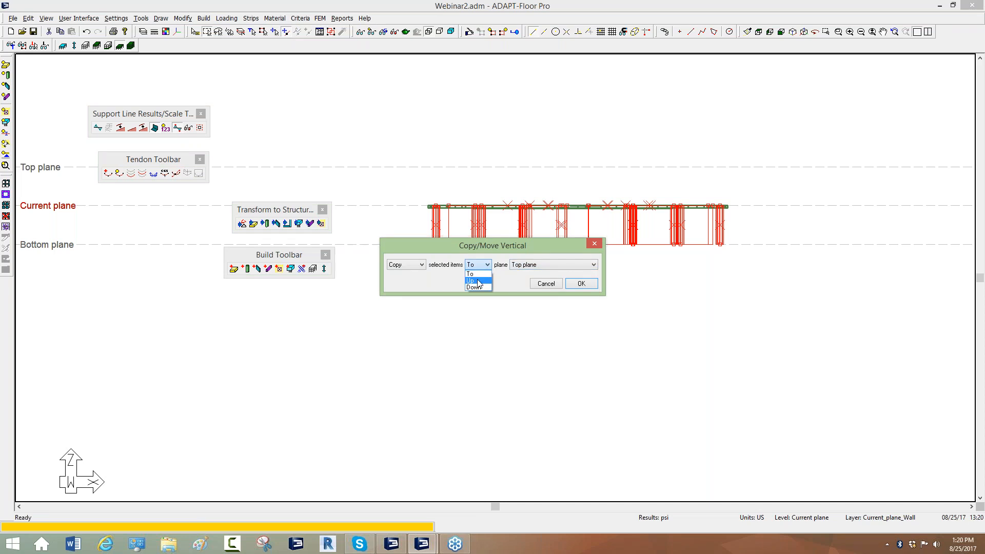
left_click(478, 280)
left_click(580, 287)
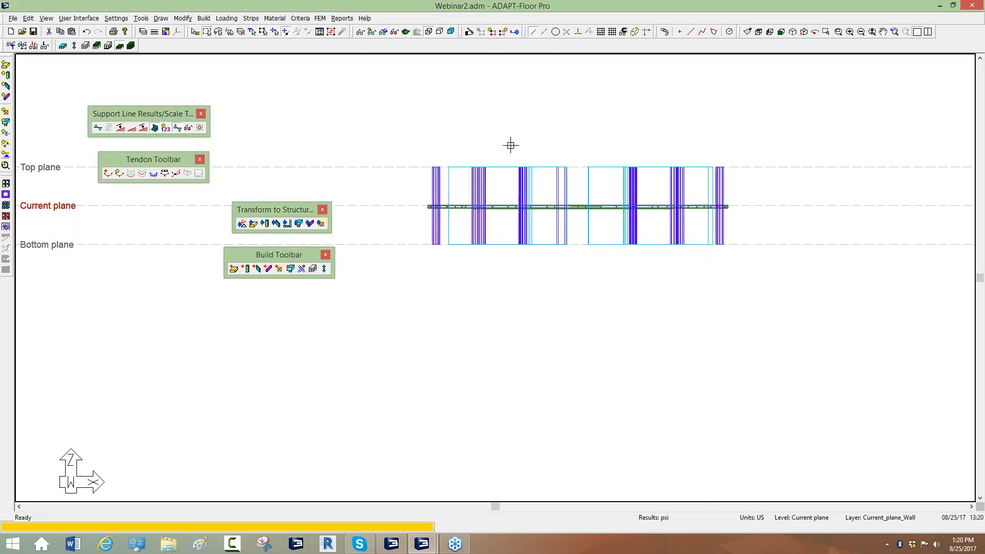
- Examine the walls and columns above the slab in the 3D solid model, and close it
left_click(405, 32)
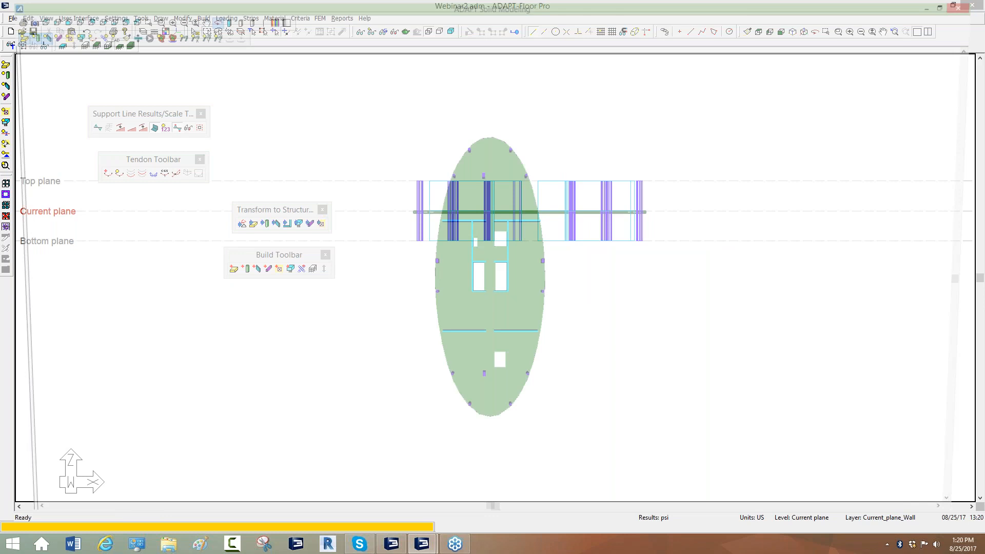
mouse_move(495, 170)
left_mouse_down()
mouse_move(469, 176)
mouse_move(490, 222)
mouse_move(486, 196)
mouse_move(463, 217)
mouse_move(469, 209)
left_mouse_up()
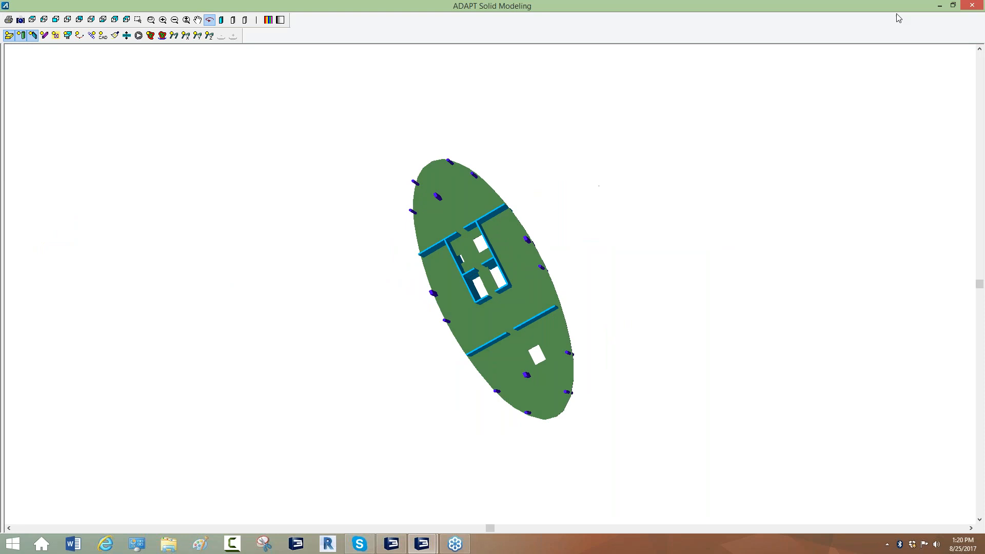
left_click(970, 5)
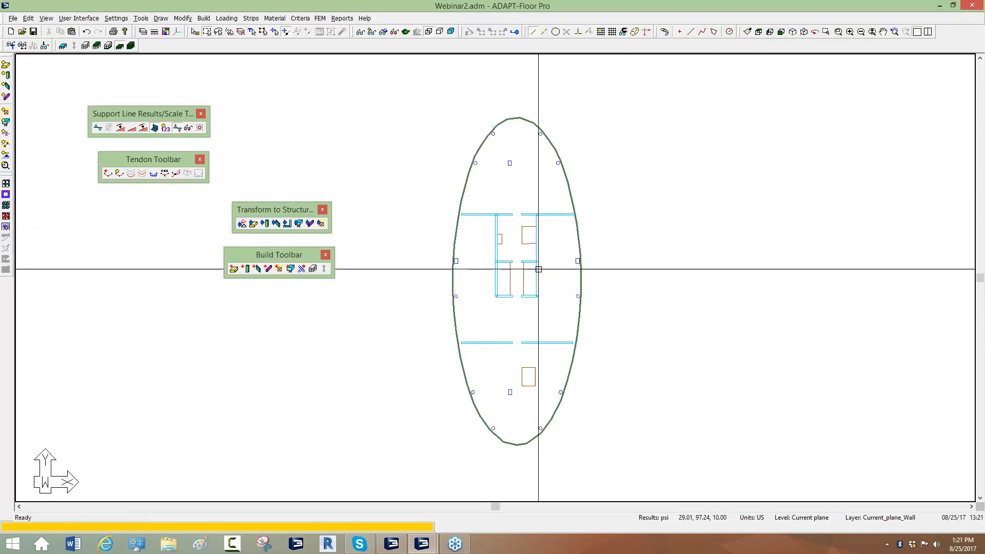
- Review the concrete and prestressing material properties and close them
left_click(251, 18)
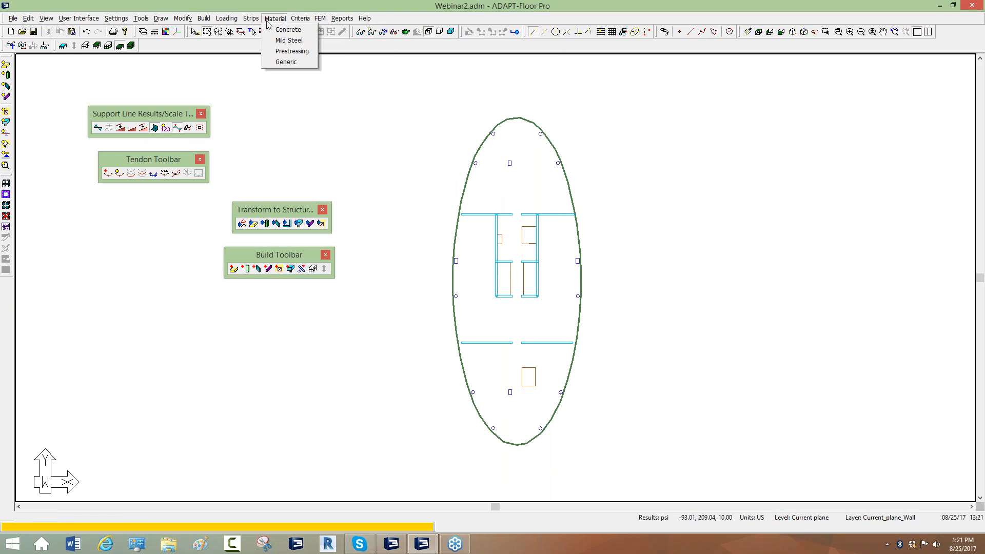
left_click(285, 29)
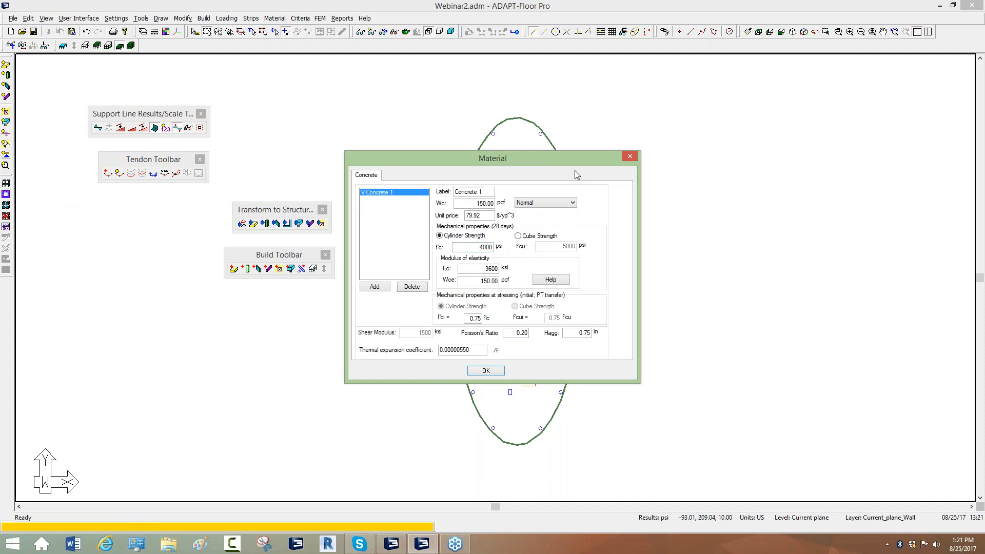
left_click(630, 157)
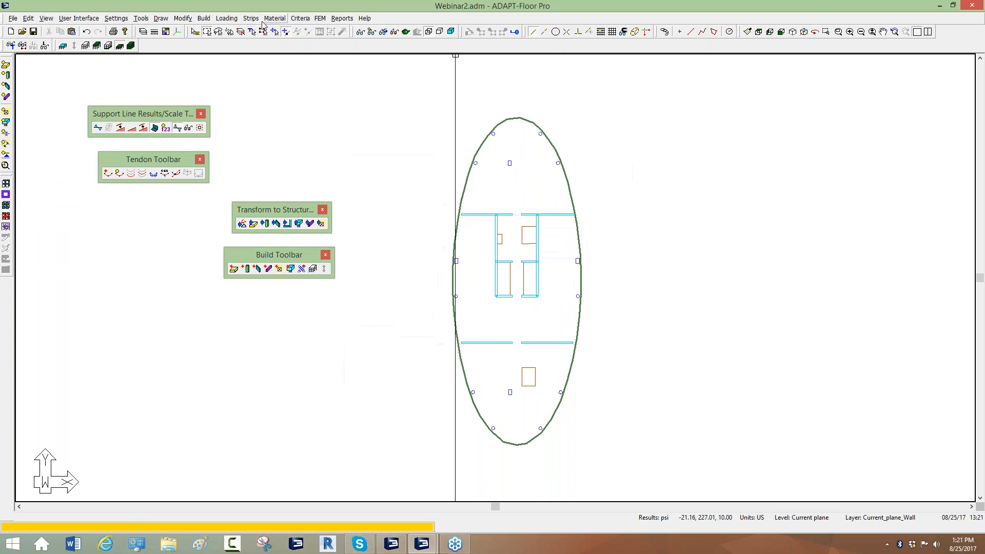
left_click(275, 18)
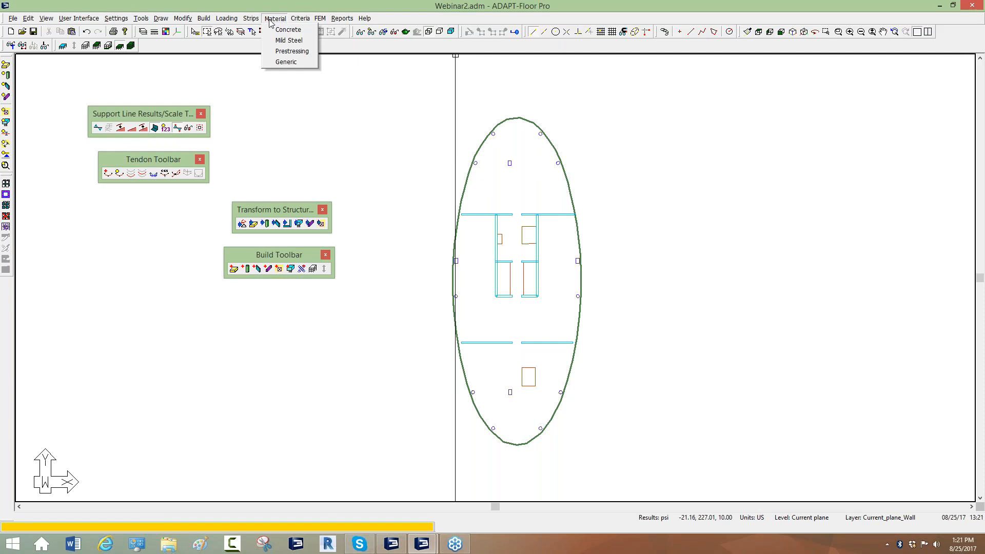
left_click(282, 52)
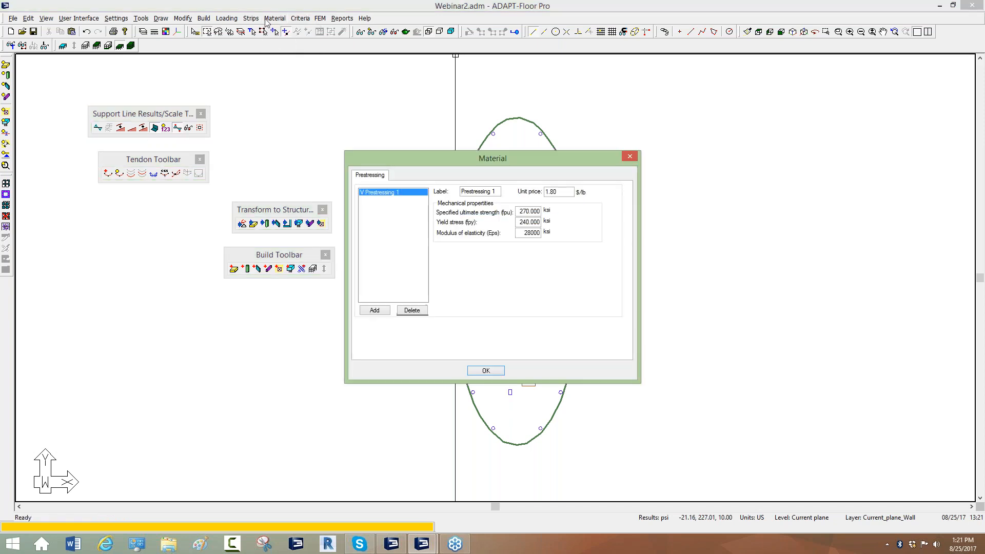
left_click(630, 157)
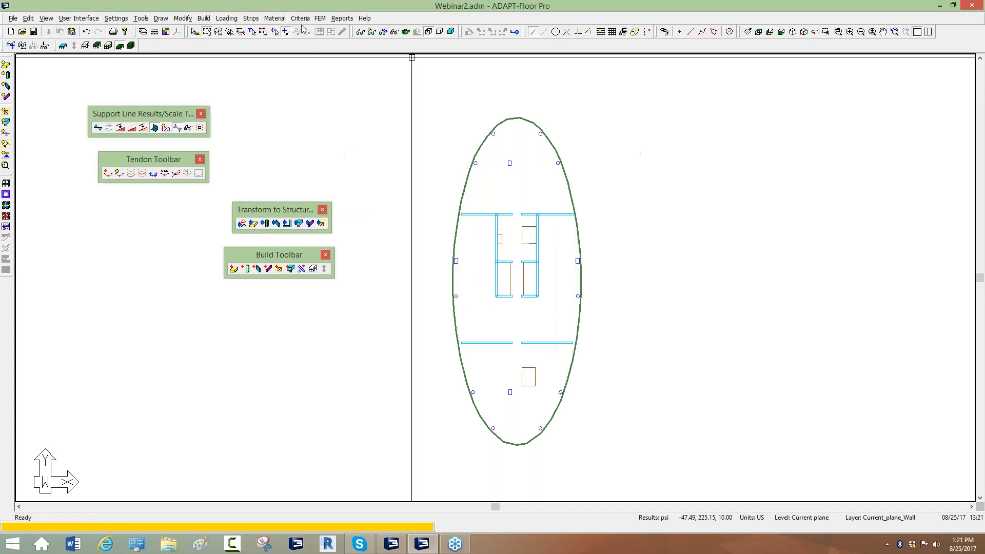
left_click(275, 18)
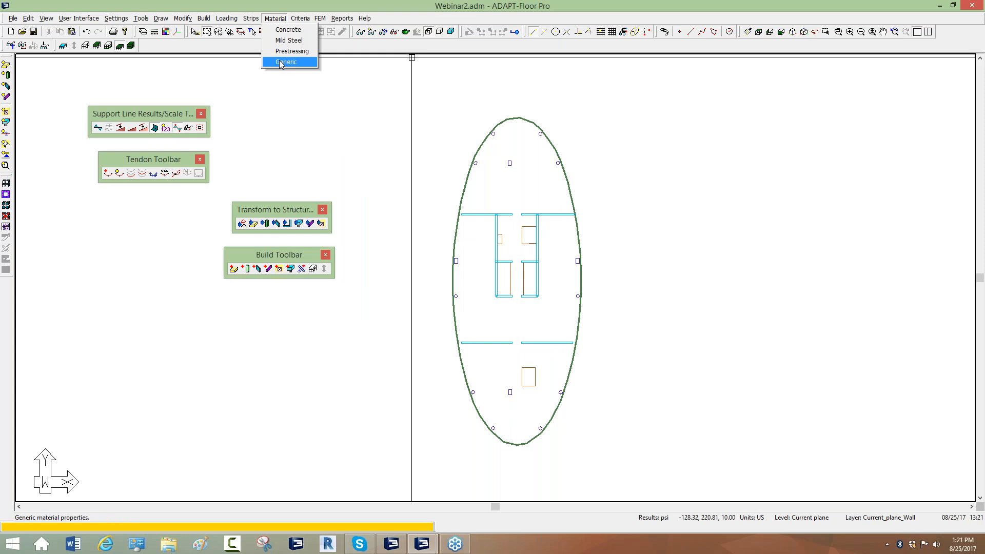
- Choose ACI 2014/IBC 2015 as the design code in the two-way slab criteria and review the rebar minimum cover
left_click(300, 21)
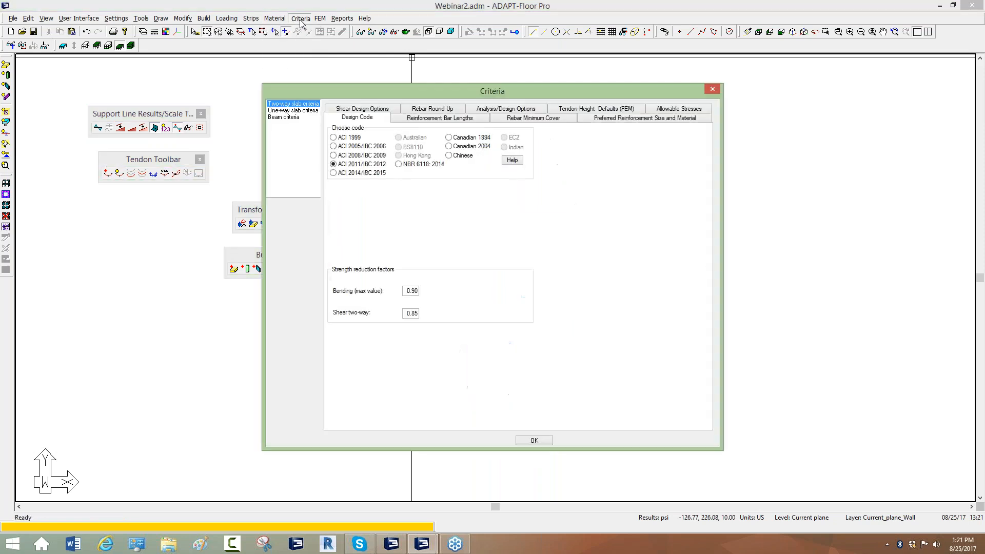
left_click(334, 173)
left_click(548, 119)
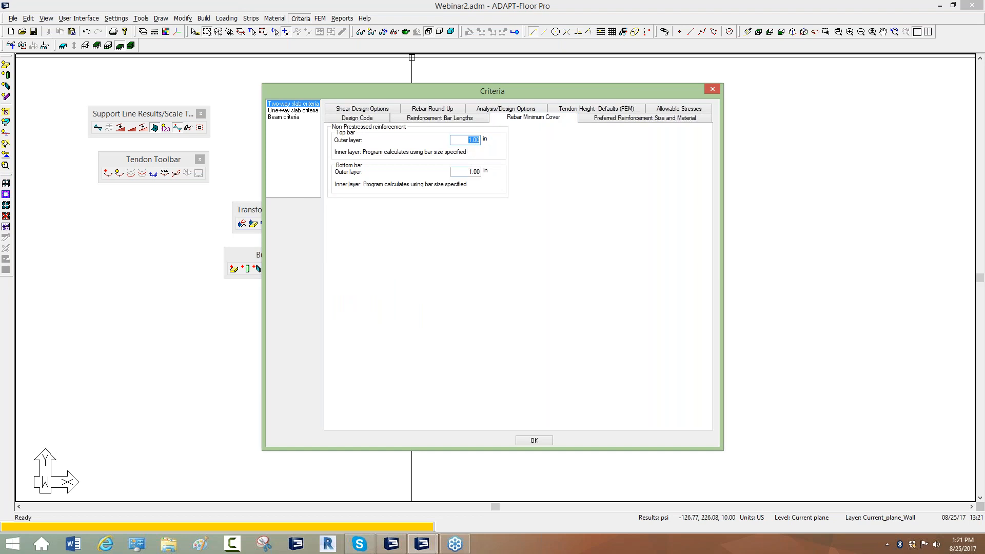
- Choose the preferred bar size for bottom bars in the two-way slab criteria and open the shear design options
left_click(603, 124)
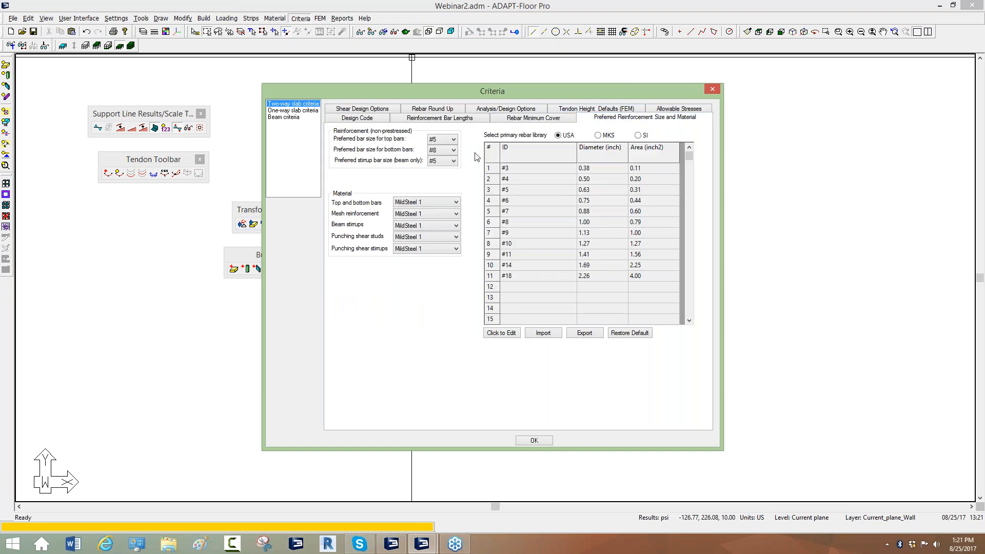
left_click(441, 150)
left_click(434, 173)
left_click(379, 109)
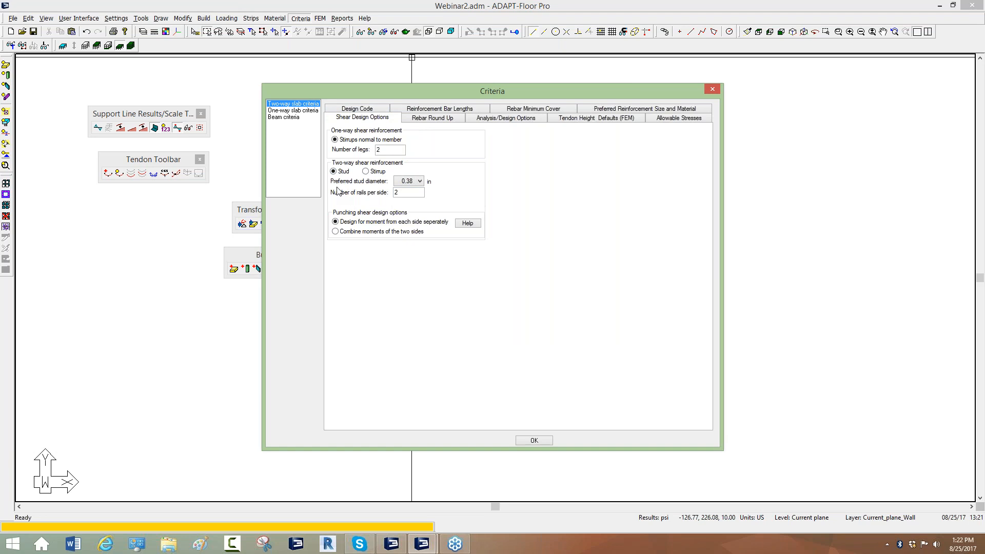
- Choose the preferred stud diameter for two-way shear reinforcement and review the rebar round-up settings
left_click(419, 181)
left_click(410, 197)
left_click(434, 120)
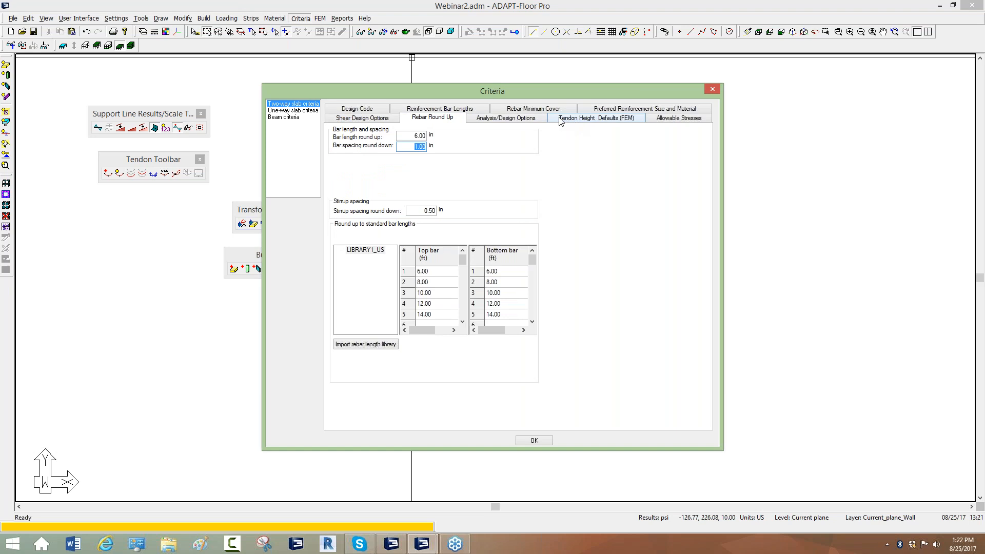
- Set the default tendon CGS from the top and bottom fibers to 1.5 in and open the allowable stresses
left_click(575, 120)
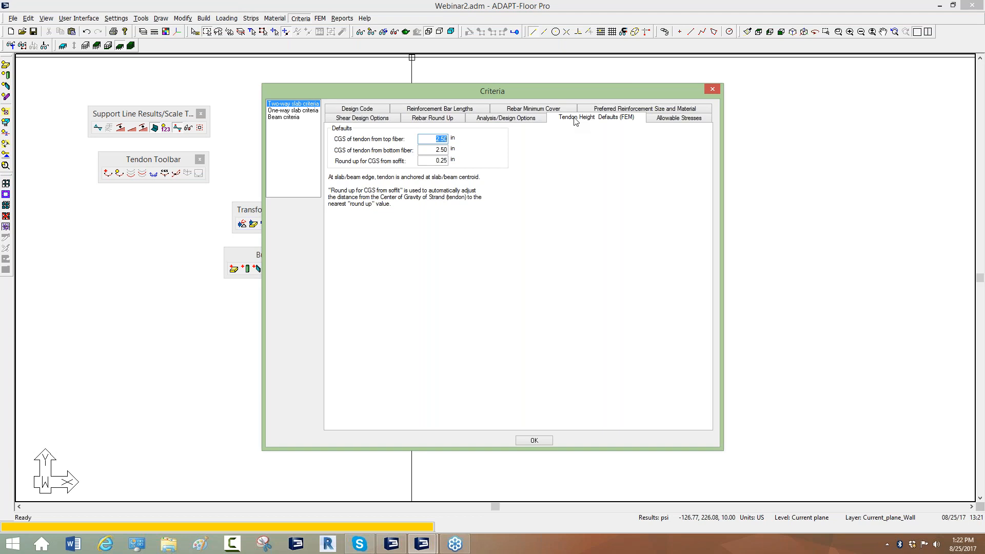
type("1.5")
key("Tab")
type("1.5")
key("Tab")
left_click(811, 215)
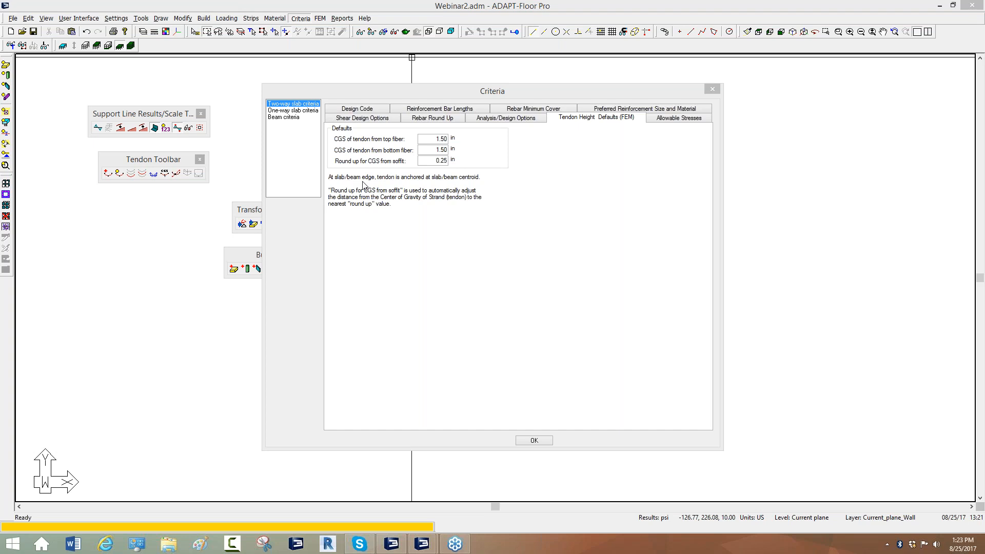
left_click(687, 192)
left_click(511, 312)
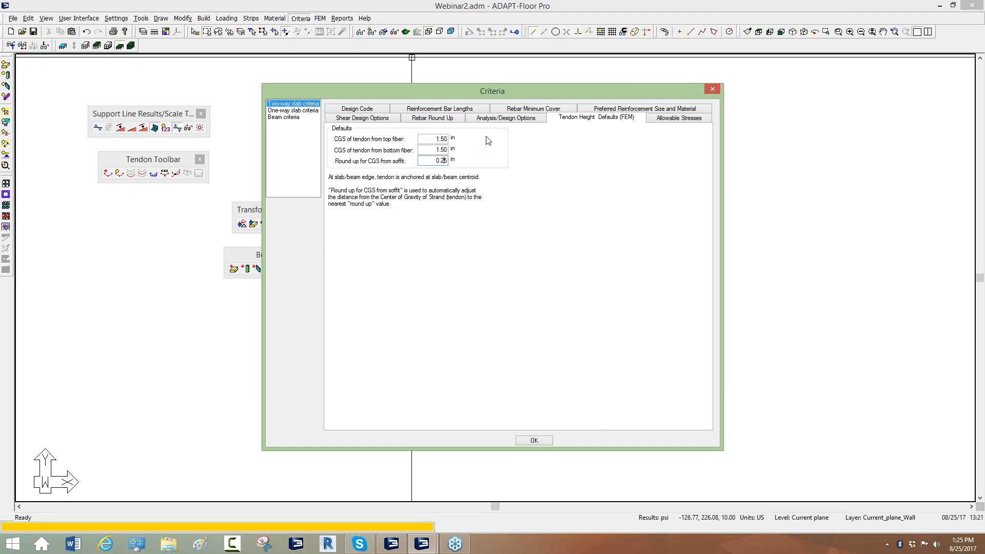
left_click(662, 123)
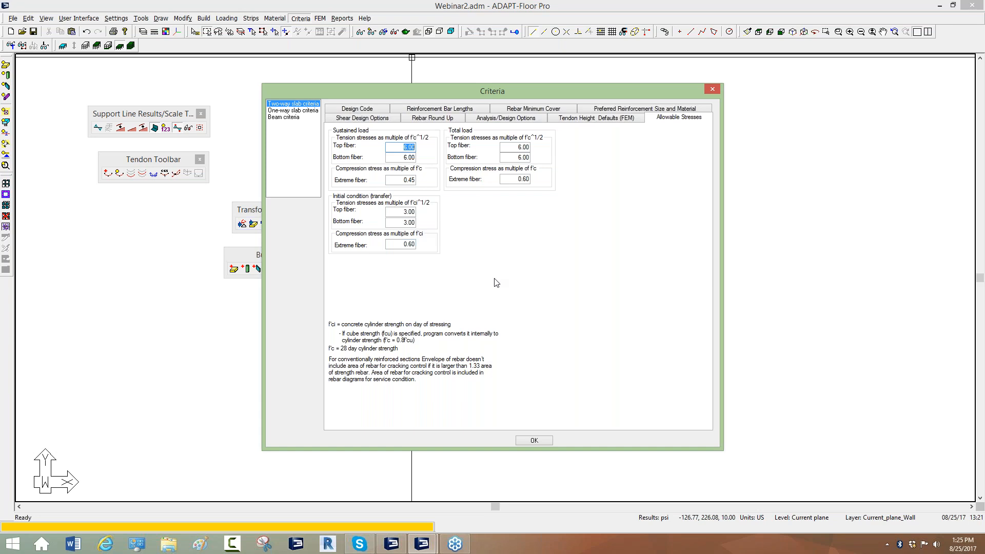
left_click(807, 198)
left_click(821, 221)
left_click_drag(133, 220, 127, 380)
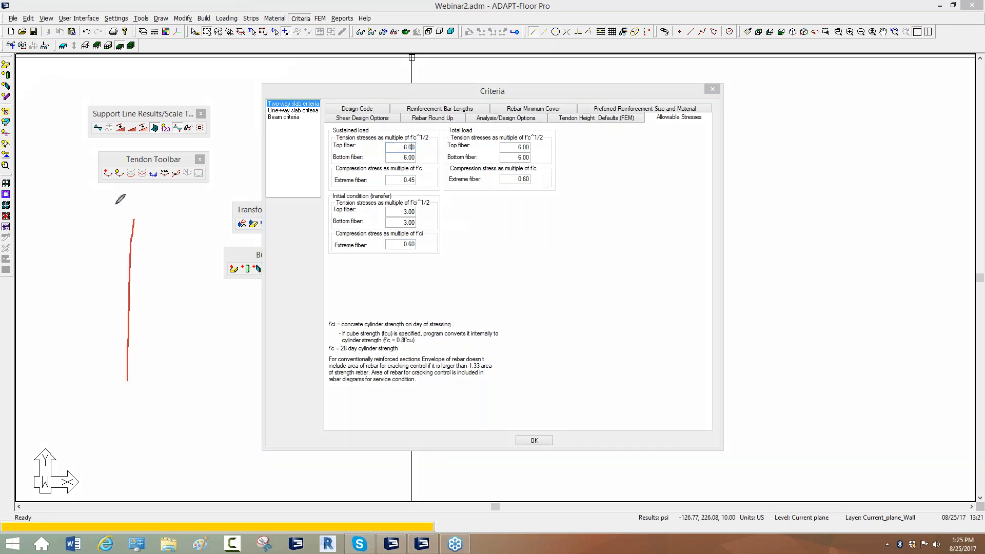
mouse_move(129, 221)
left_mouse_down()
mouse_move(198, 219)
mouse_move(132, 263)
mouse_move(32, 364)
mouse_move(118, 363)
left_mouse_up()
mouse_move(118, 411)
left_mouse_down()
mouse_move(119, 434)
mouse_move(104, 441)
mouse_move(107, 418)
left_mouse_up()
left_click(108, 419)
mouse_move(40, 379)
left_mouse_down()
mouse_move(40, 391)
mouse_move(54, 378)
left_mouse_up()
left_click_drag(218, 211, 228, 228)
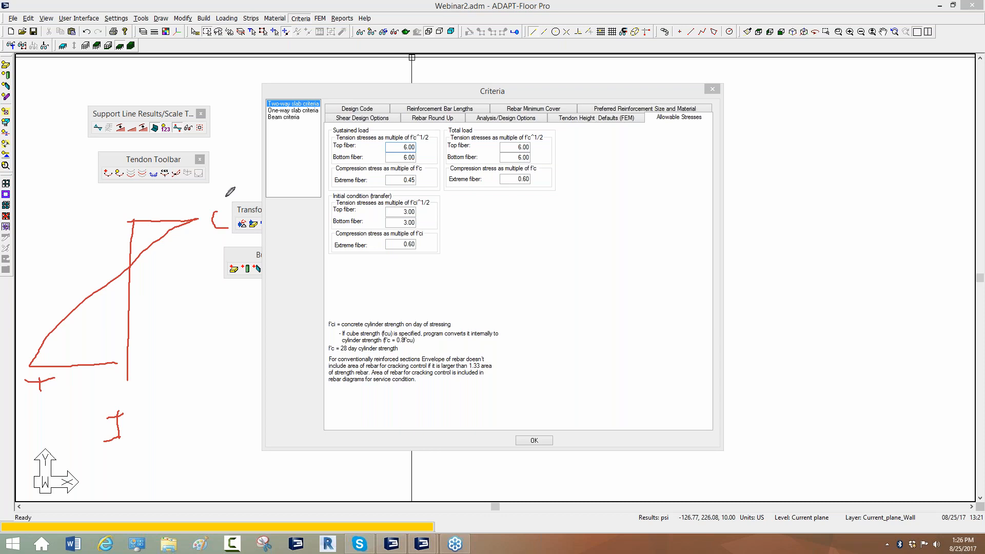
mouse_move(130, 267)
left_mouse_down()
mouse_move(199, 266)
mouse_move(163, 323)
mouse_move(162, 373)
left_mouse_up()
mouse_move(128, 367)
left_mouse_down()
mouse_move(211, 370)
mouse_move(153, 375)
left_mouse_up()
left_click_drag(178, 260, 155, 288)
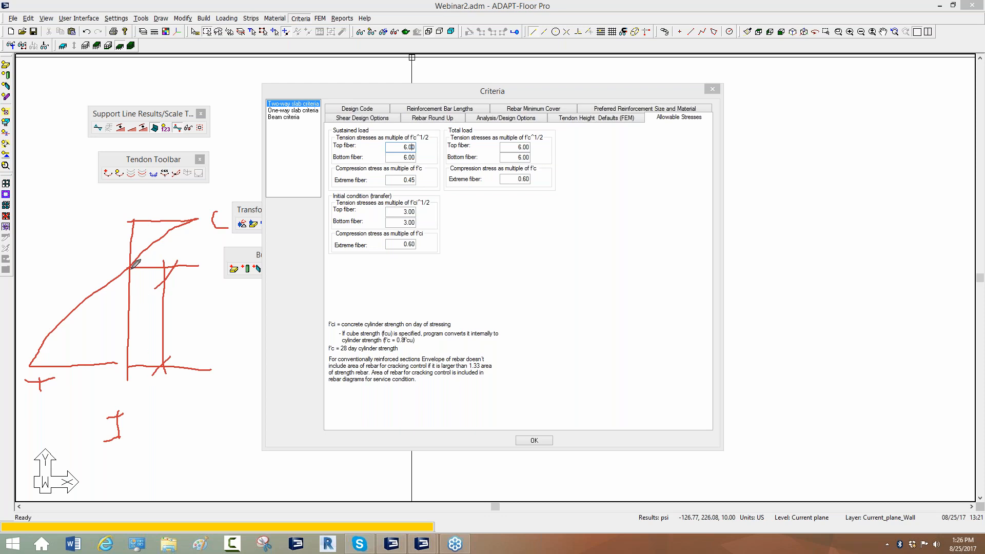
left_click_drag(132, 273, 72, 230)
left_click_drag(55, 353, 6, 310)
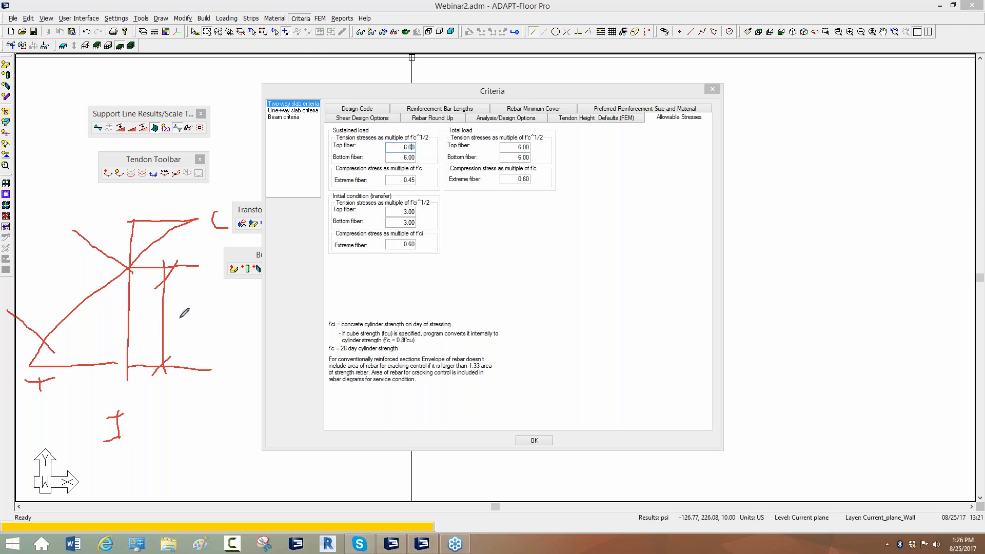
left_click_drag(212, 300, 212, 331)
left_click_drag(211, 305, 231, 297)
mouse_move(239, 321)
left_mouse_down()
mouse_move(258, 351)
mouse_move(213, 357)
mouse_move(221, 363)
mouse_move(224, 352)
mouse_move(221, 377)
left_mouse_up()
left_click(199, 363)
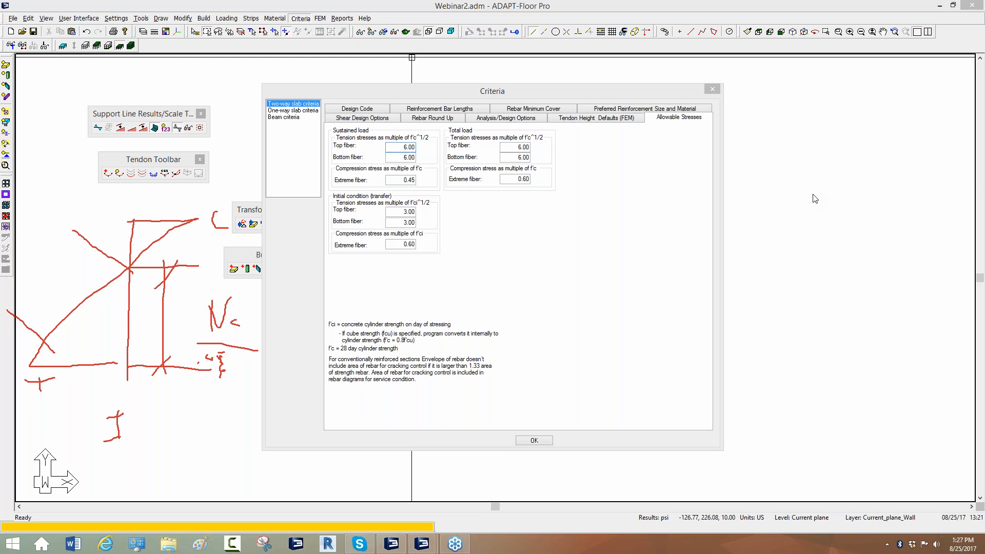
left_click(838, 257)
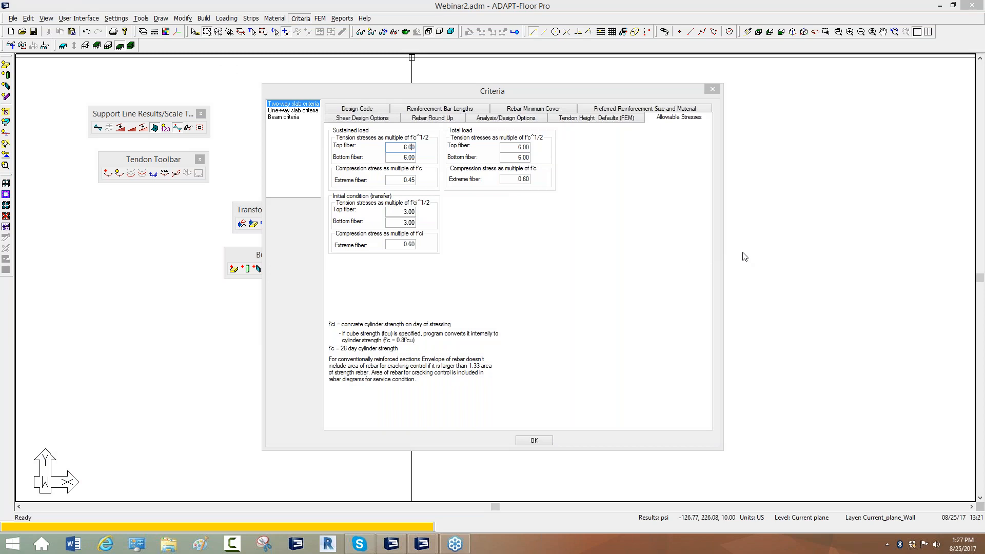
left_click(761, 278)
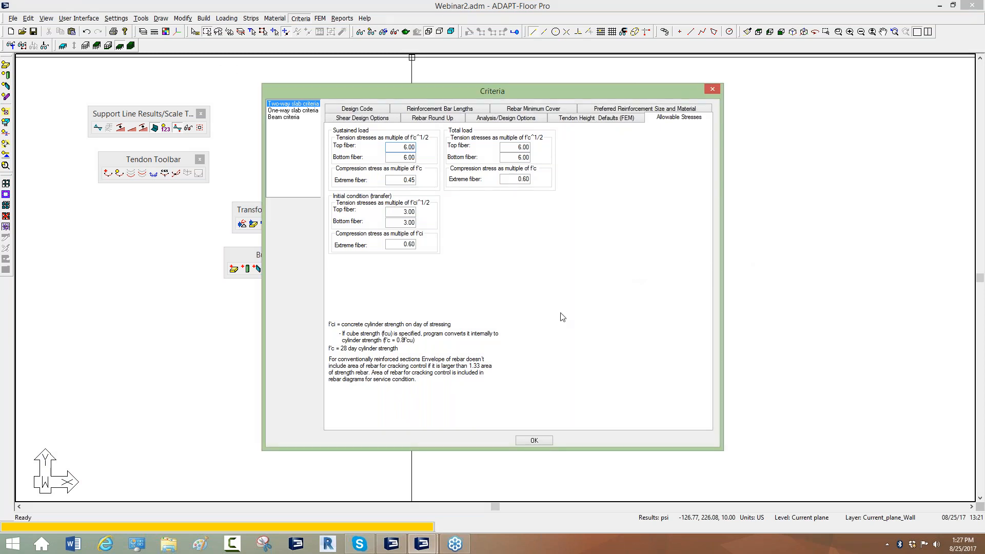
- Review the analysis/design options of the two-way slab criteria and accept the criteria
left_click(515, 119)
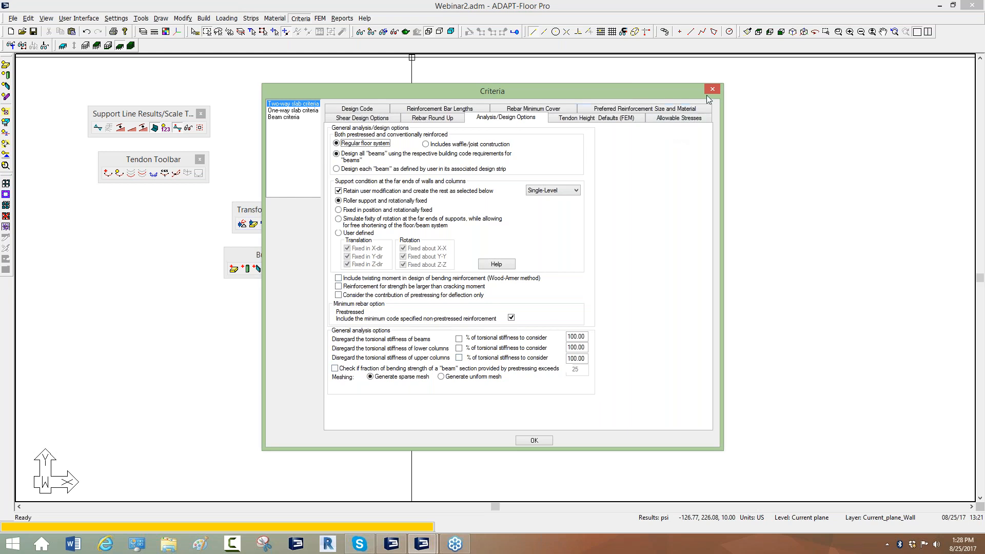
left_click(531, 441)
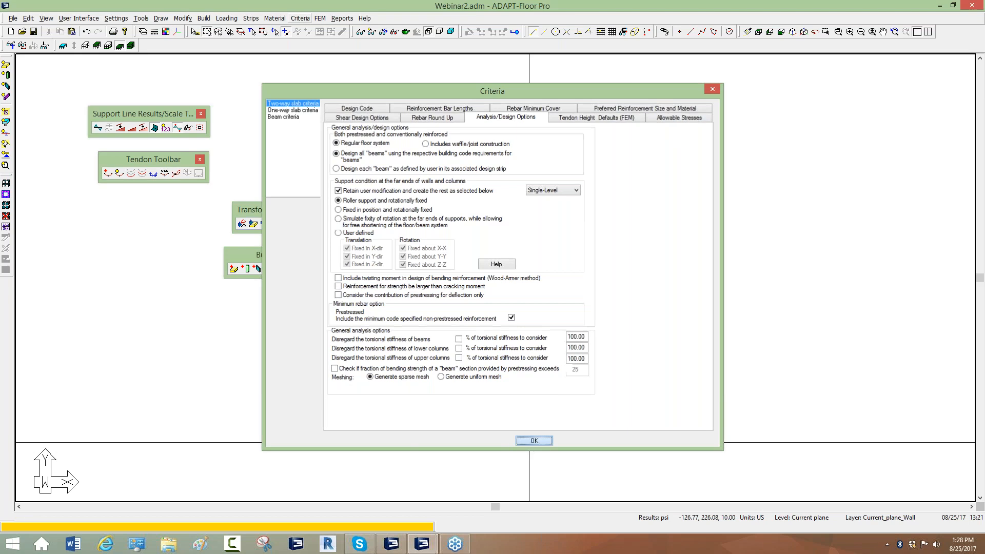
- Open the documentation folder and the Builder_2016_Design_Options.pdf guide
left_click(365, 19)
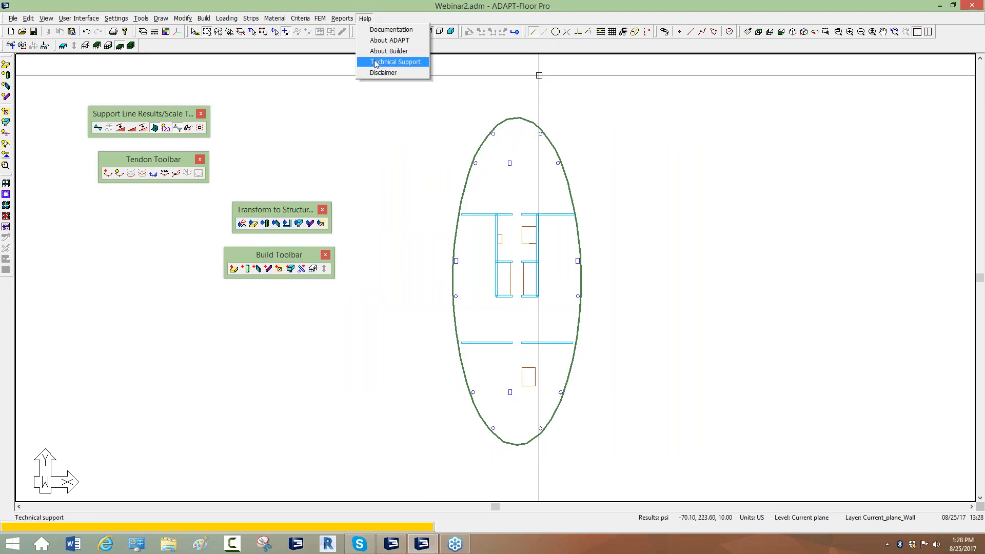
left_click(390, 30)
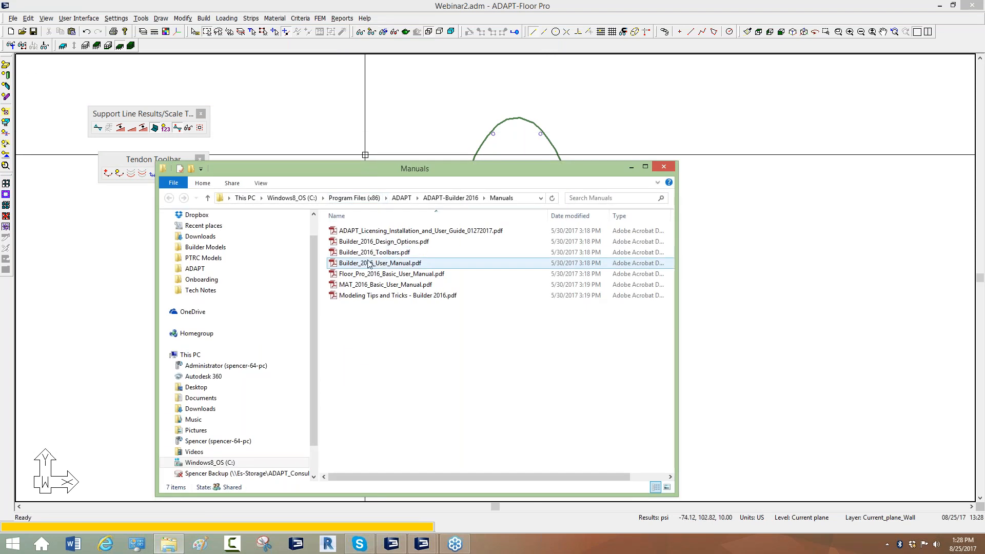
left_click(405, 263)
left_click(376, 255)
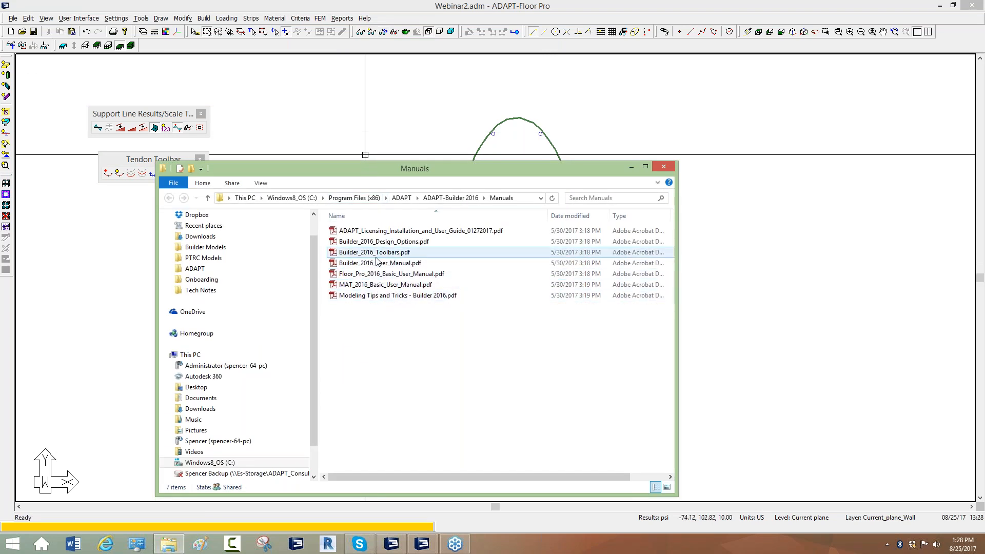
left_click(389, 245)
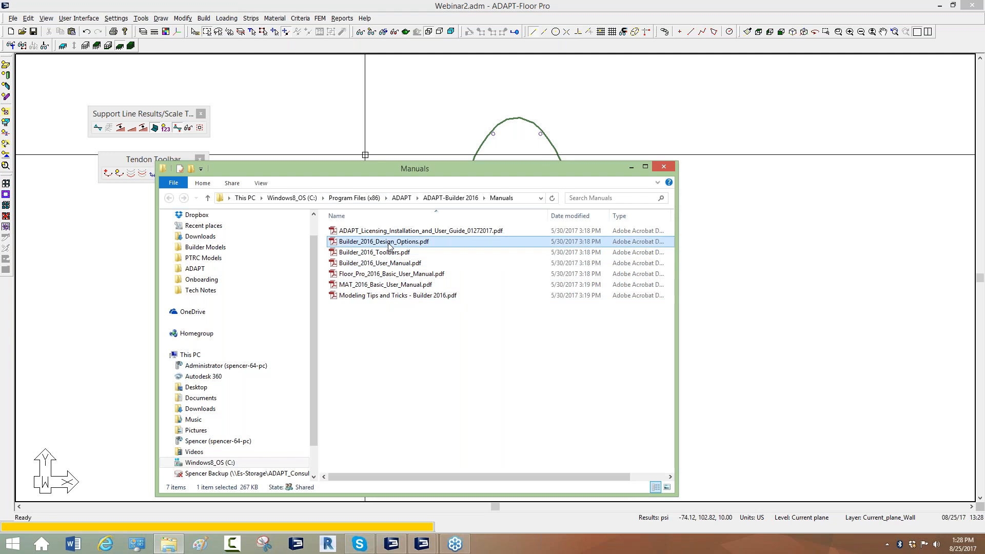
double_click(390, 246)
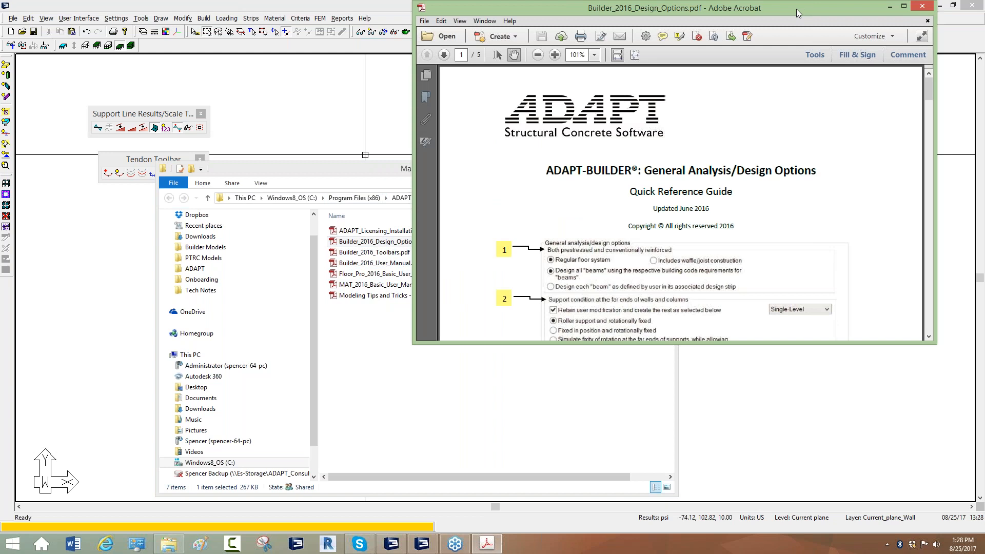
- Skim the general analysis/design option explanations in the quick reference guide and close it
left_click_drag(796, 8, 576, 34)
scroll(547, 163, "down", 1)
scroll(547, 163, "down", 1)
scroll(409, 231, "down", 10)
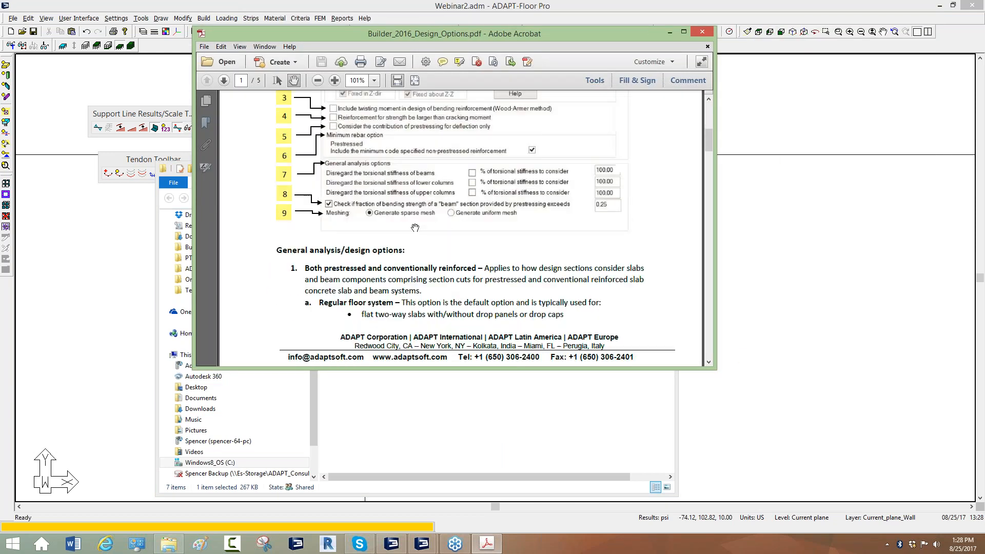
scroll(408, 230, "down", 5)
scroll(409, 231, "up", 20)
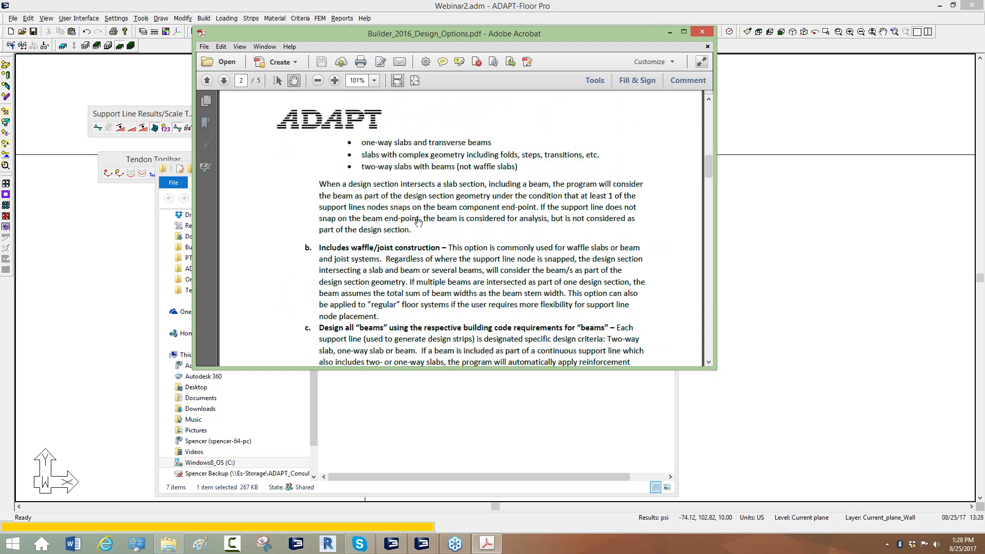
left_click(697, 29)
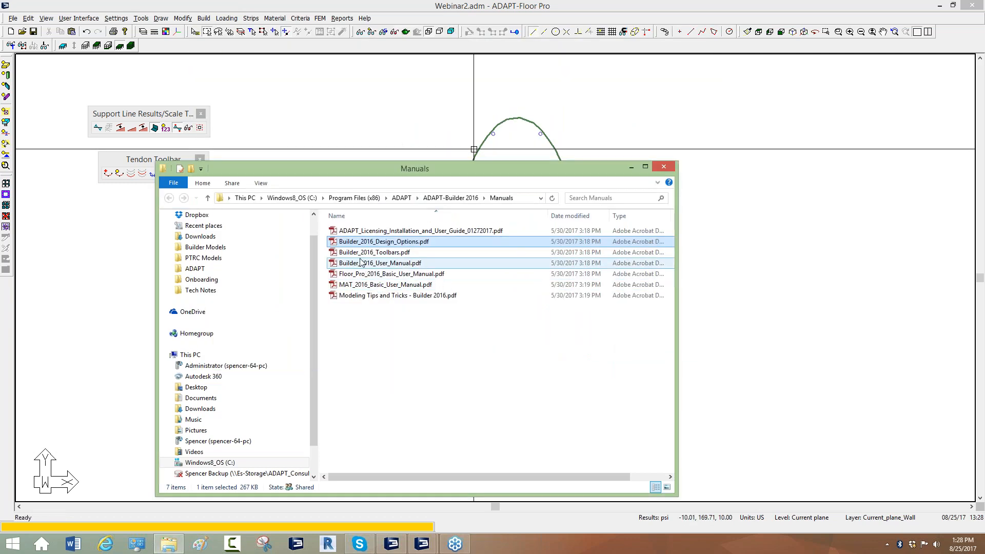
- Skim the toolbar descriptions in Builder_2016_Toolbars.pdf, then close it and minimize the manuals folder
double_click(358, 253)
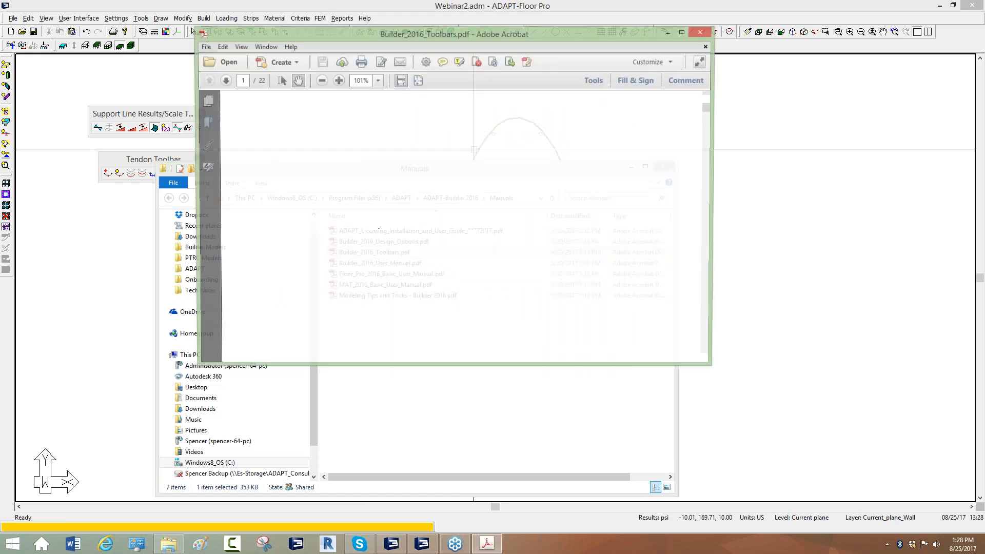
scroll(377, 211, "down", 3)
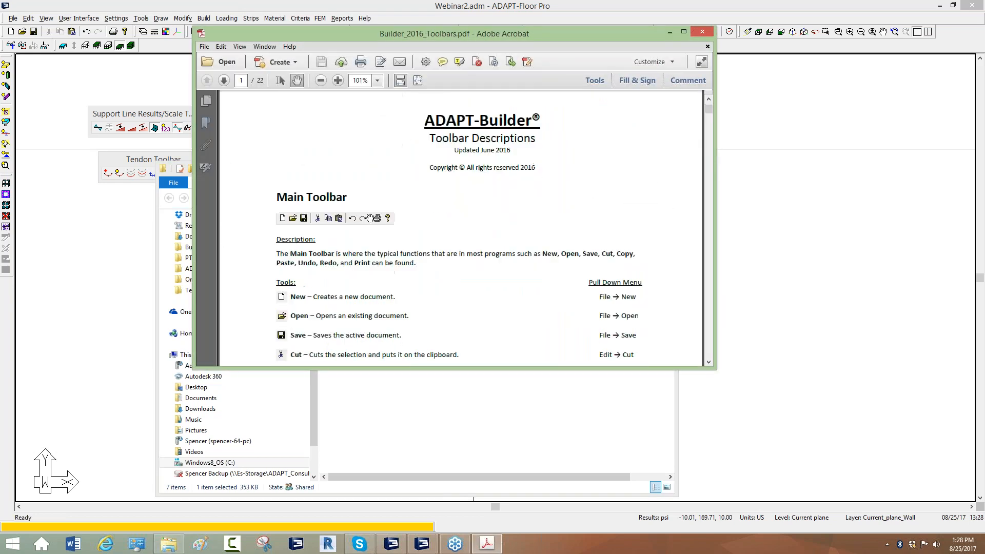
scroll(339, 205, "down", 5)
scroll(354, 225, "down", 9)
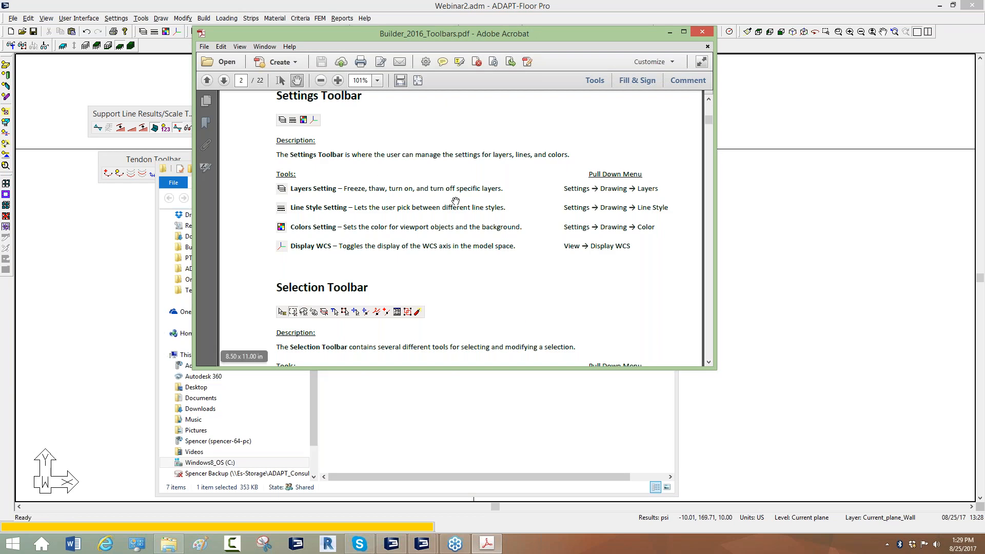
scroll(370, 268, "up", 1)
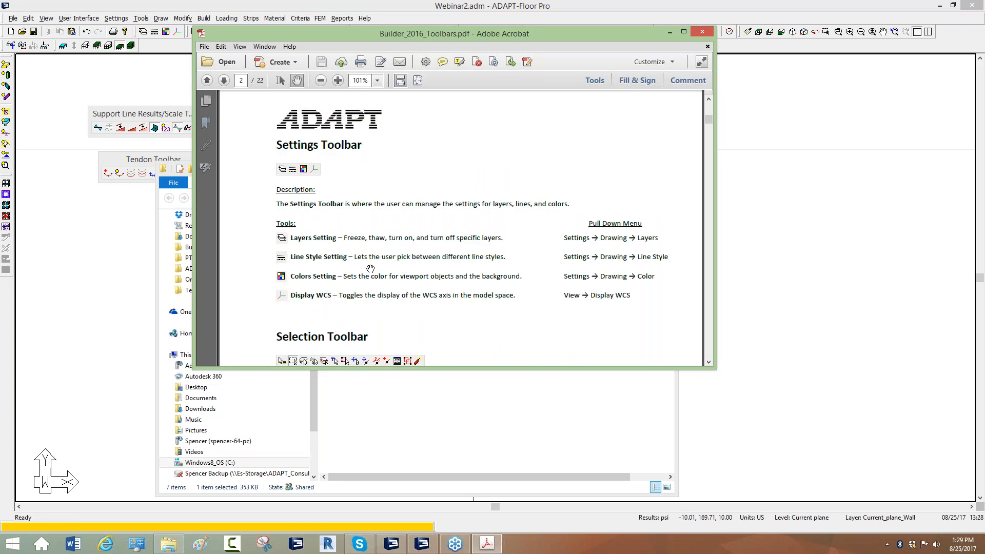
scroll(371, 269, "up", 10)
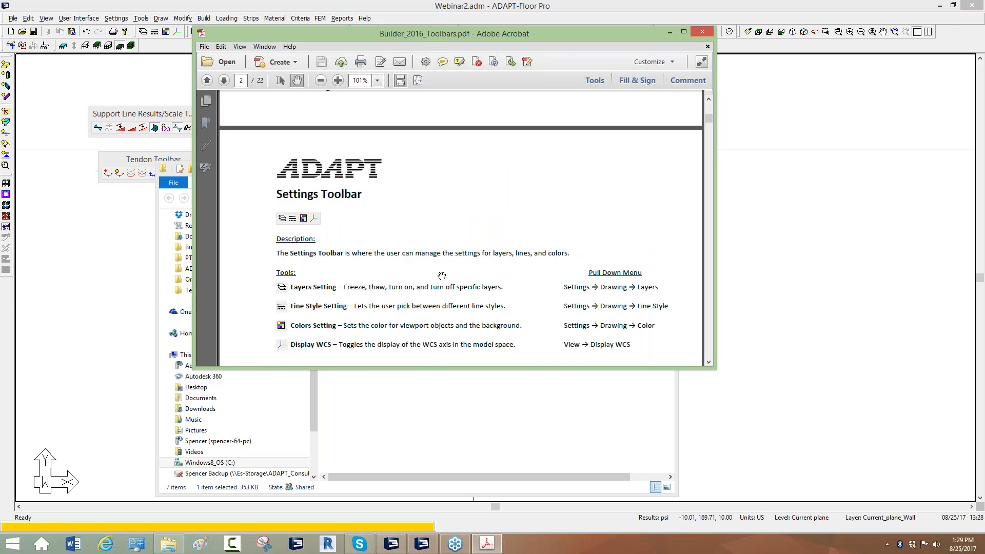
left_click(699, 30)
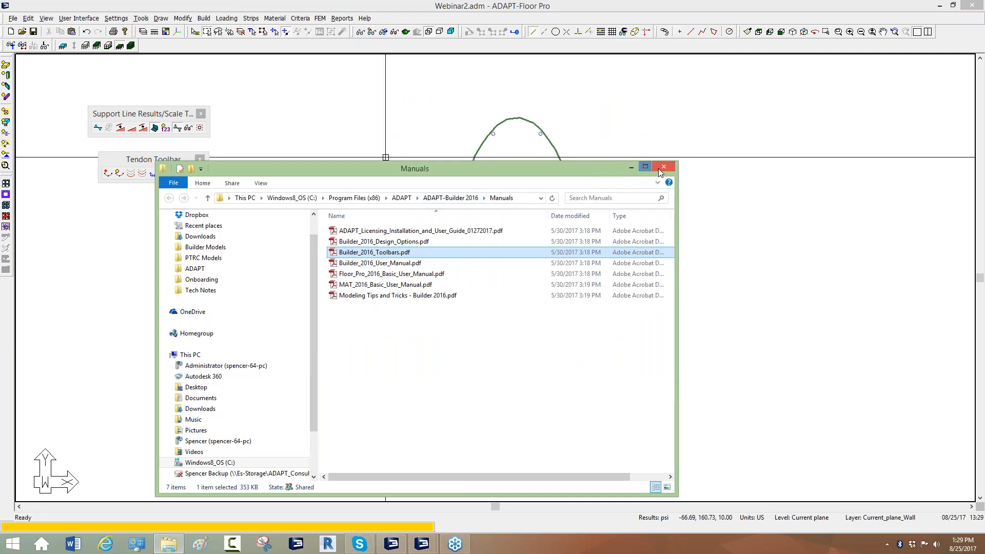
left_click(631, 167)
- Select the oval slab and create a 0.02 ksf dead load patch over it with the Patch Load Wizard
scroll(529, 269, "up", 1)
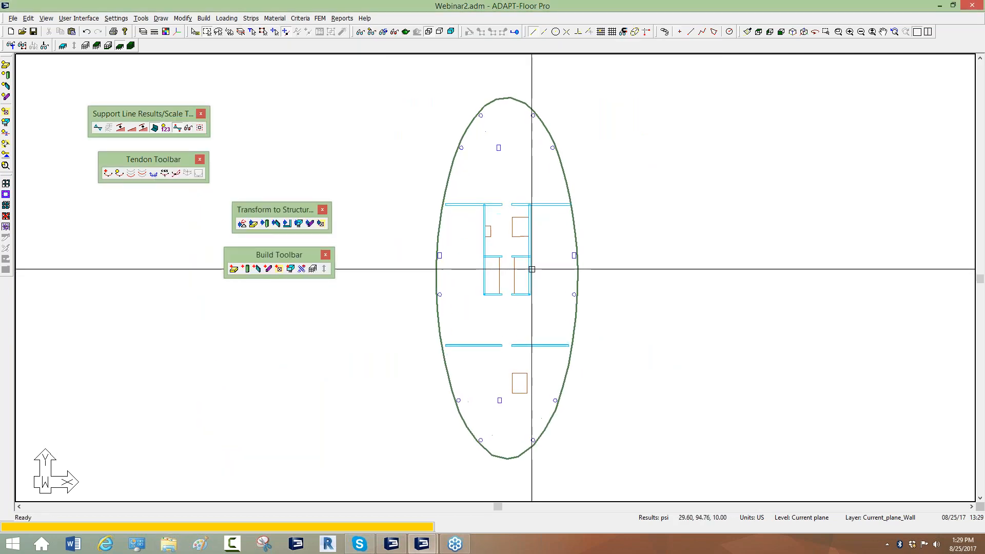
scroll(510, 253, "down", 2)
left_click(550, 168)
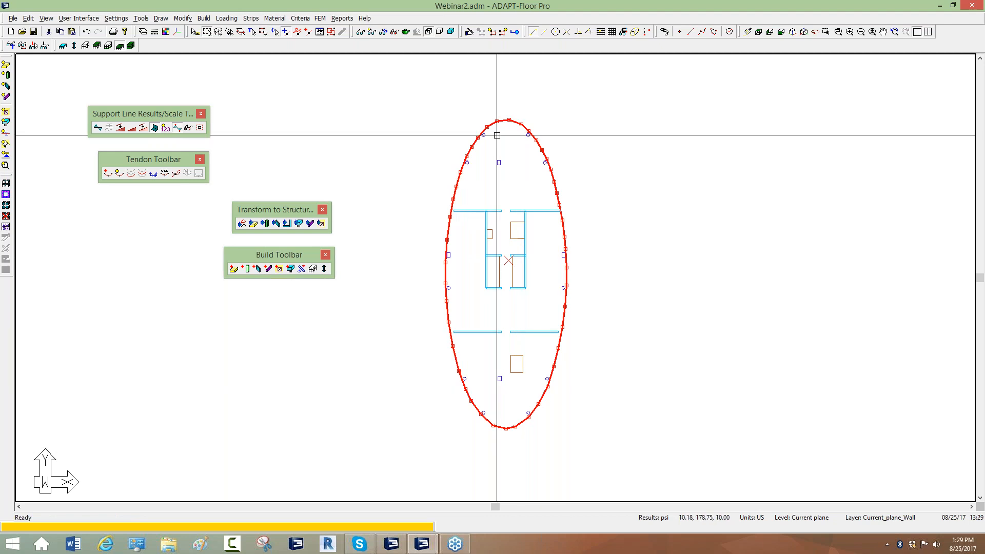
left_click(227, 18)
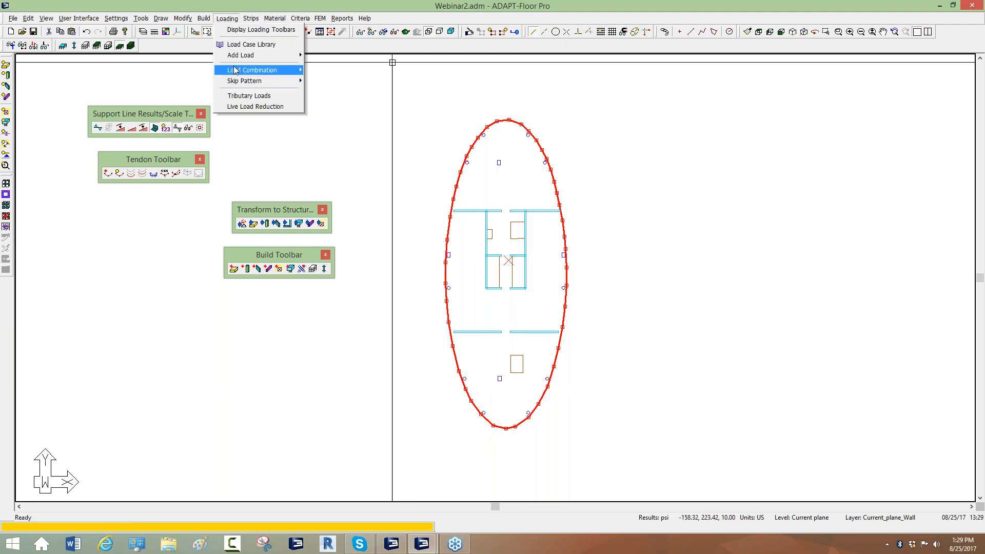
mouse_move(237, 62)
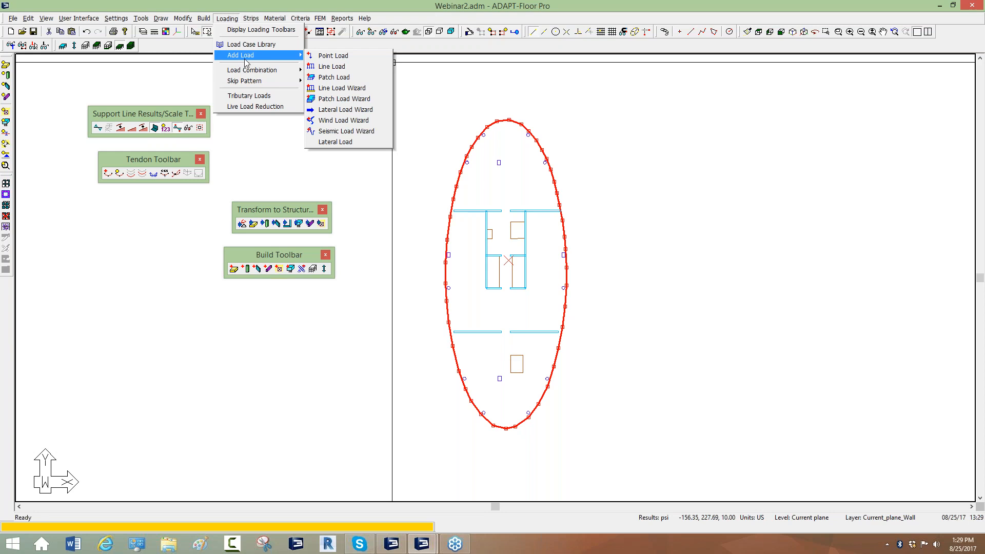
left_click(328, 98)
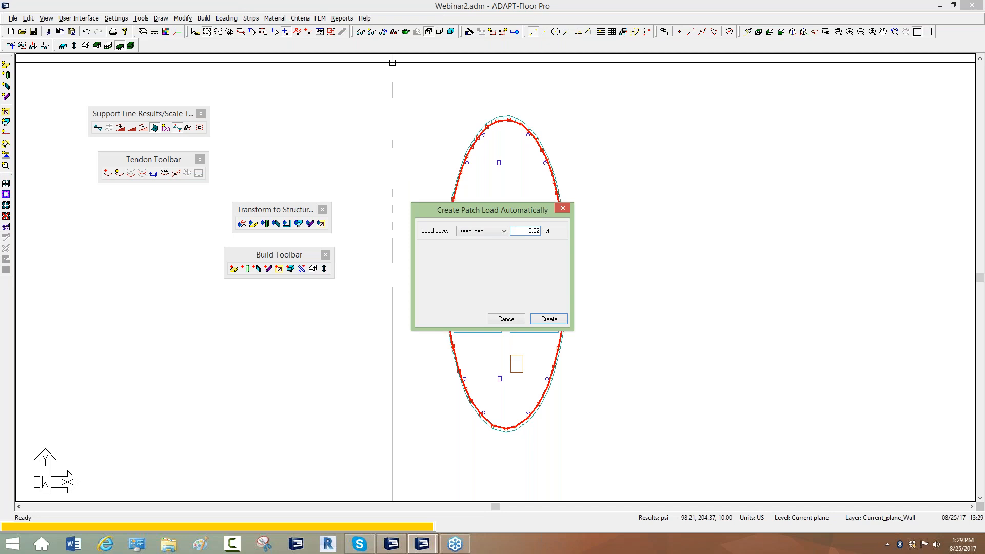
key("Return")
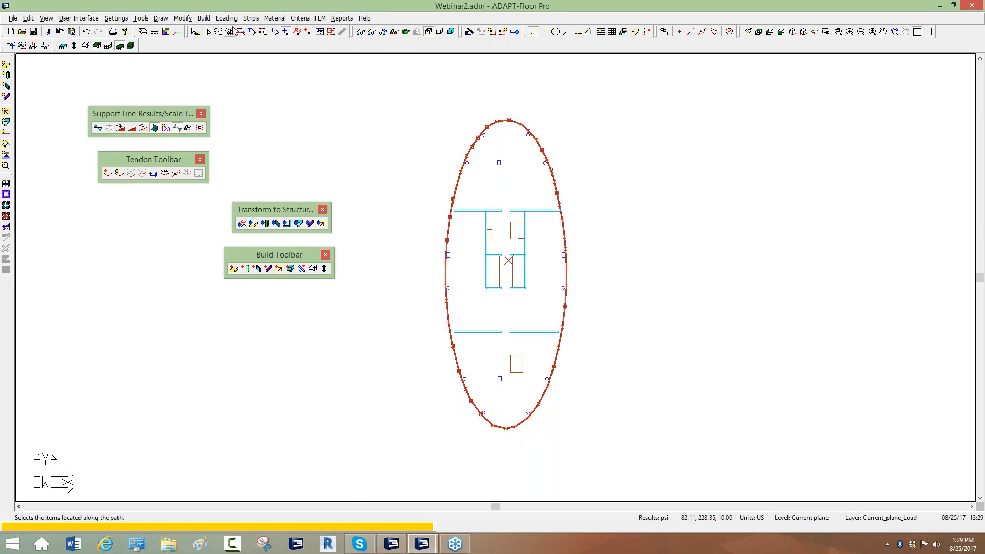
- Create a 0.04 ksf live load patch over the selected oval slab with the Patch Load Wizard and deselect the slab
left_click(227, 17)
mouse_move(278, 56)
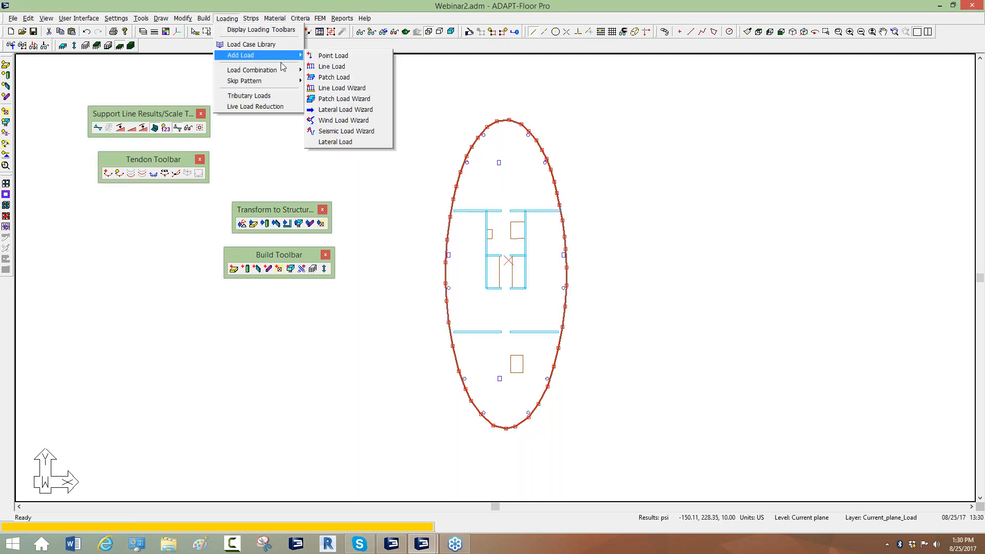
left_click(343, 98)
left_click(493, 231)
double_click(526, 229)
type("4")
key("Return")
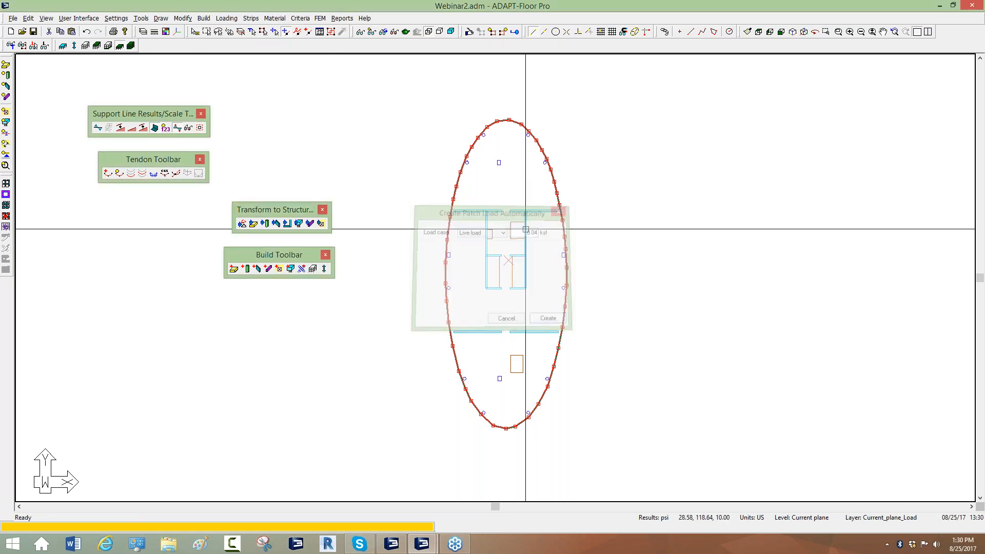
left_click(422, 154)
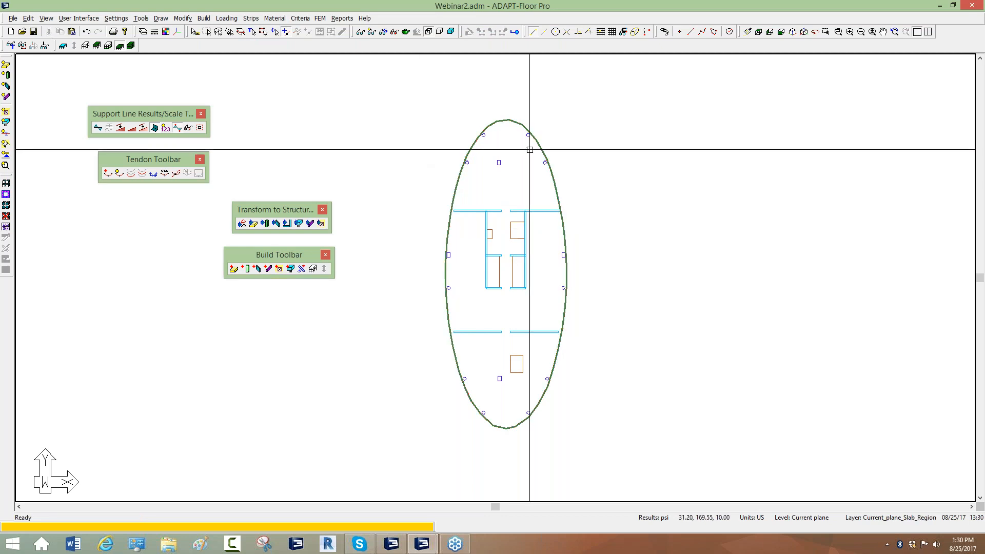
- Check the properties of the live load and dead load patches in an isometric view of the model
scroll(728, 142, "down", 1)
left_click(771, 35)
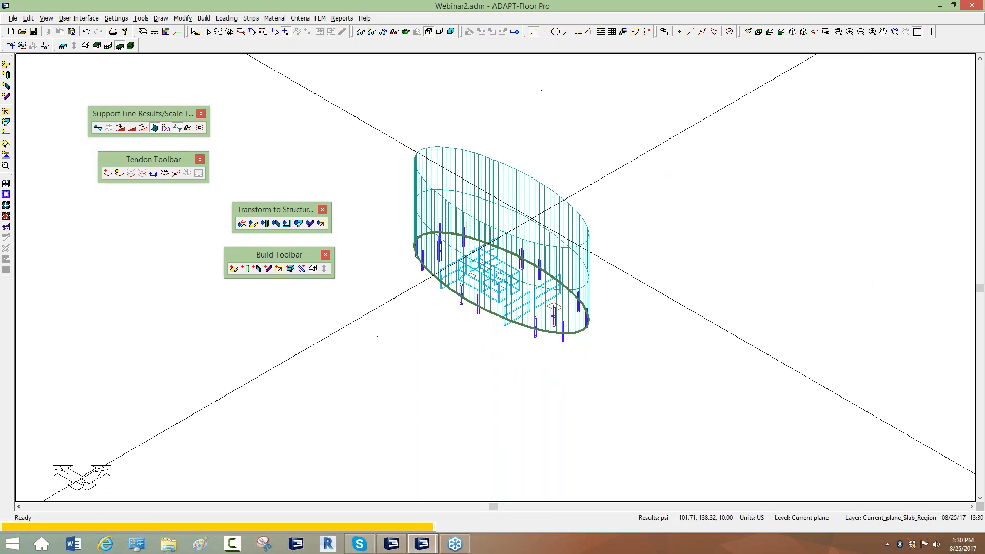
scroll(407, 225, "up", 1)
double_click(493, 114)
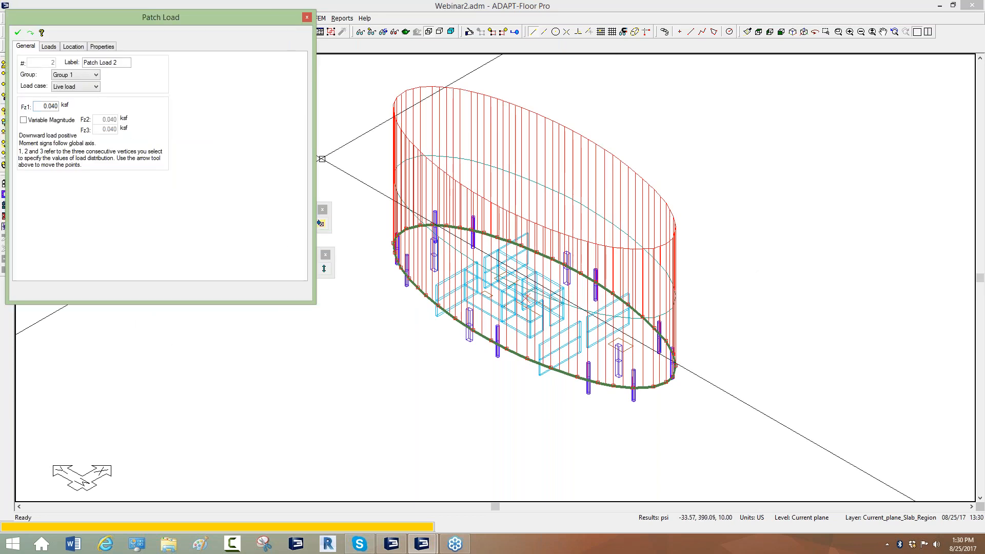
key("Escape")
scroll(417, 157, "up", 1)
scroll(437, 163, "up", 1)
double_click(460, 156)
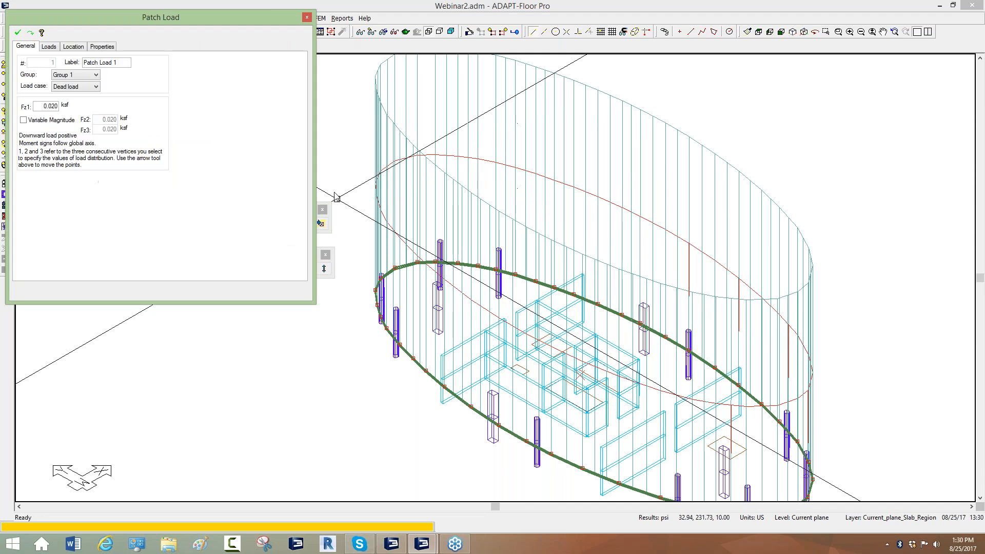
key("Escape")
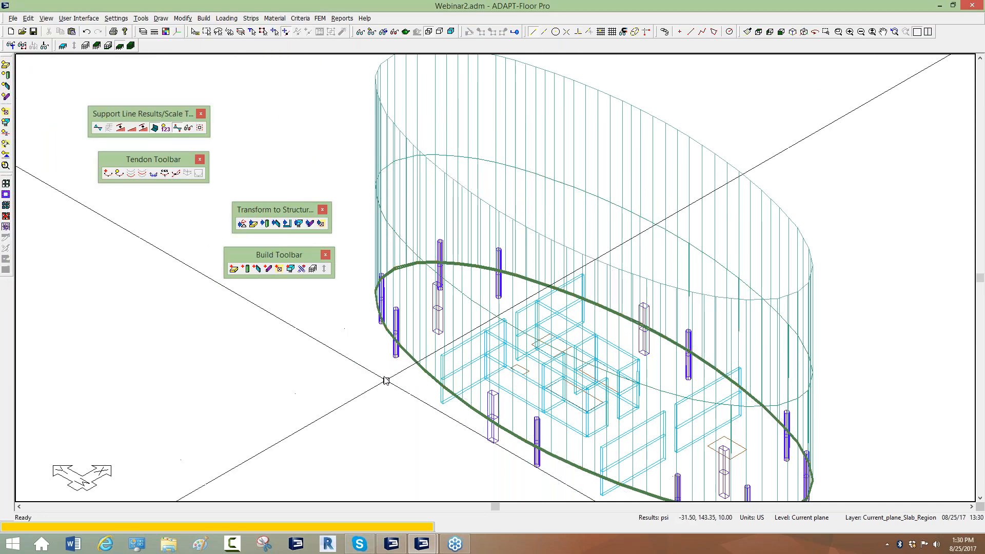
- Return to the plan view and generate the graphical Live Load loading plan report without a comment
scroll(390, 354, "down", 2)
left_click(759, 32)
scroll(581, 235, "down", 2)
left_click(347, 21)
mouse_move(354, 32)
mouse_move(452, 52)
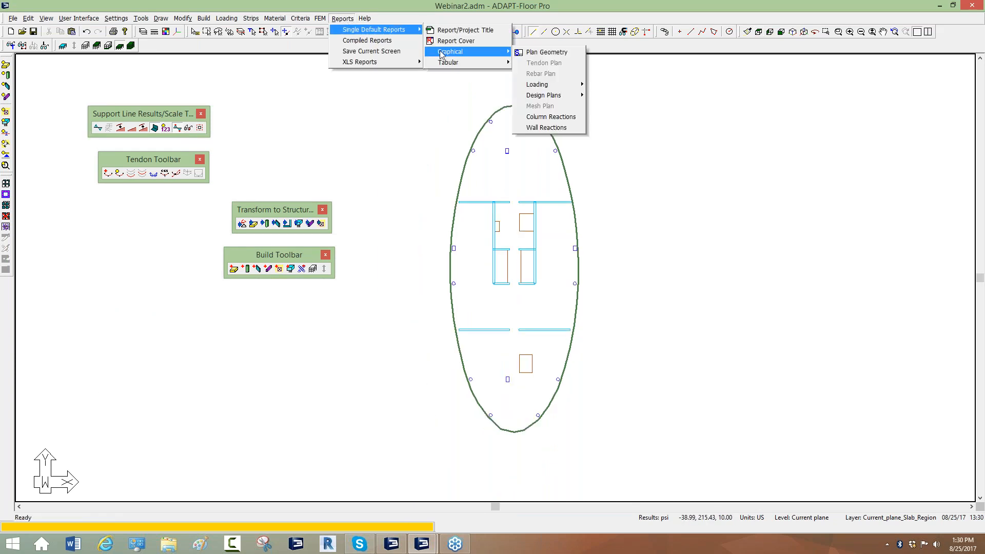
mouse_move(538, 88)
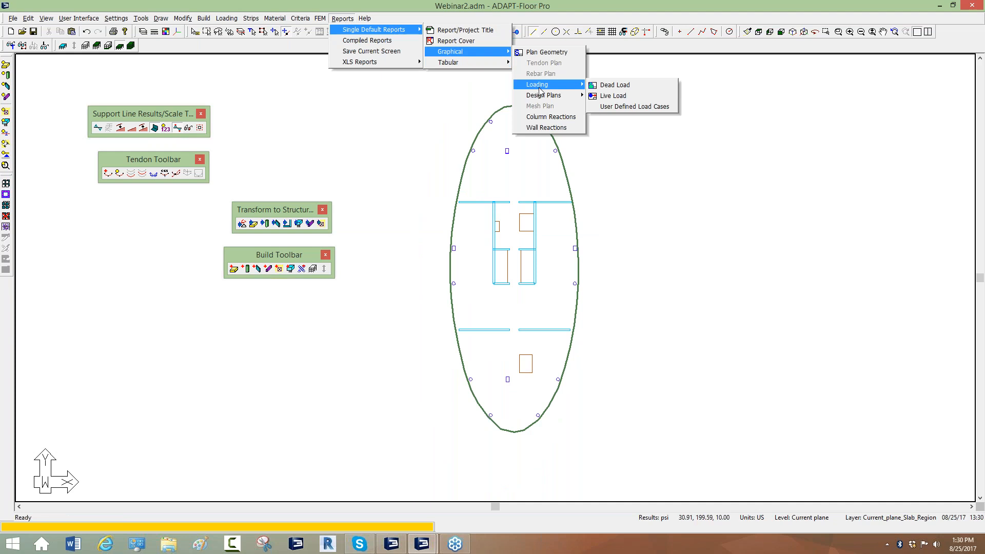
left_click(610, 99)
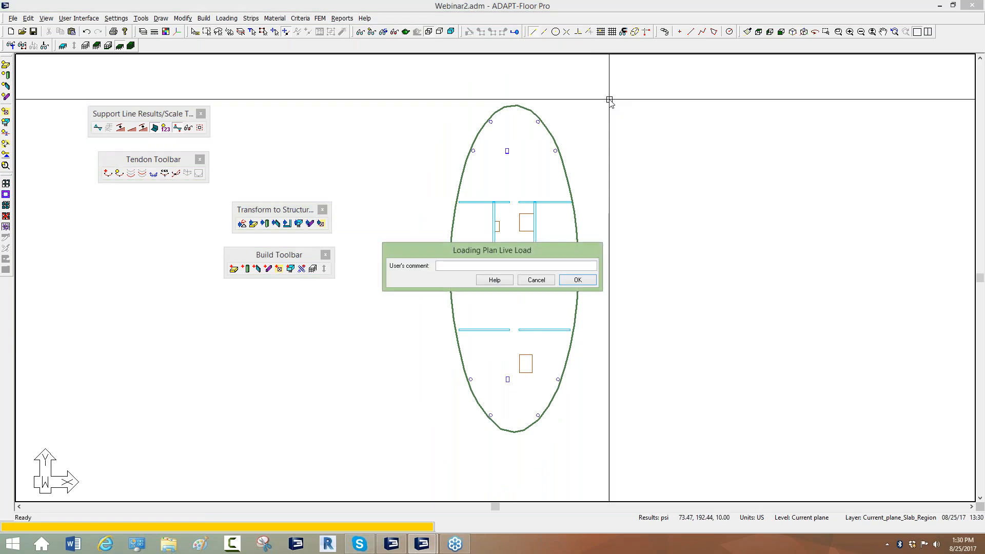
left_click(586, 281)
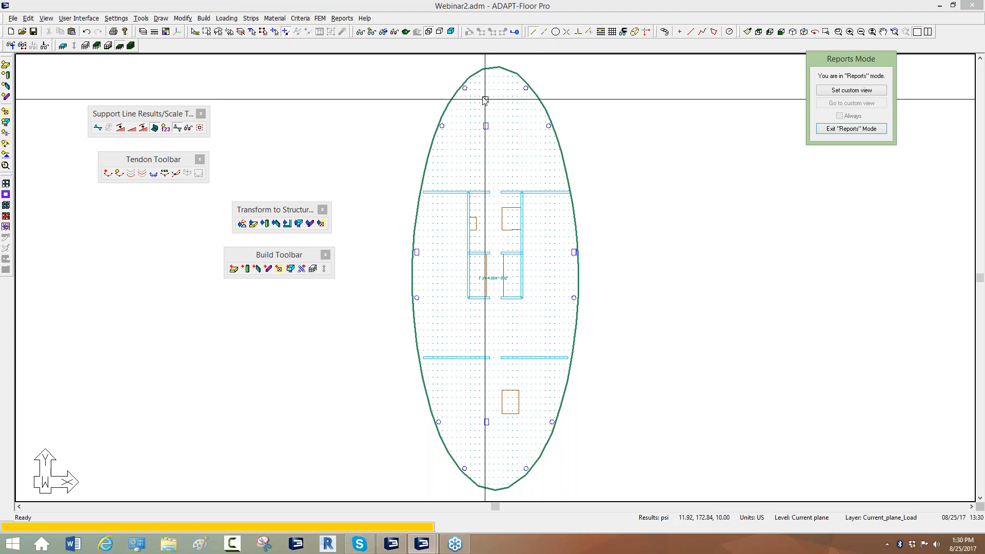
- Examine the patch load value on the live load plan and exit Reports mode
scroll(495, 286, "up", 5)
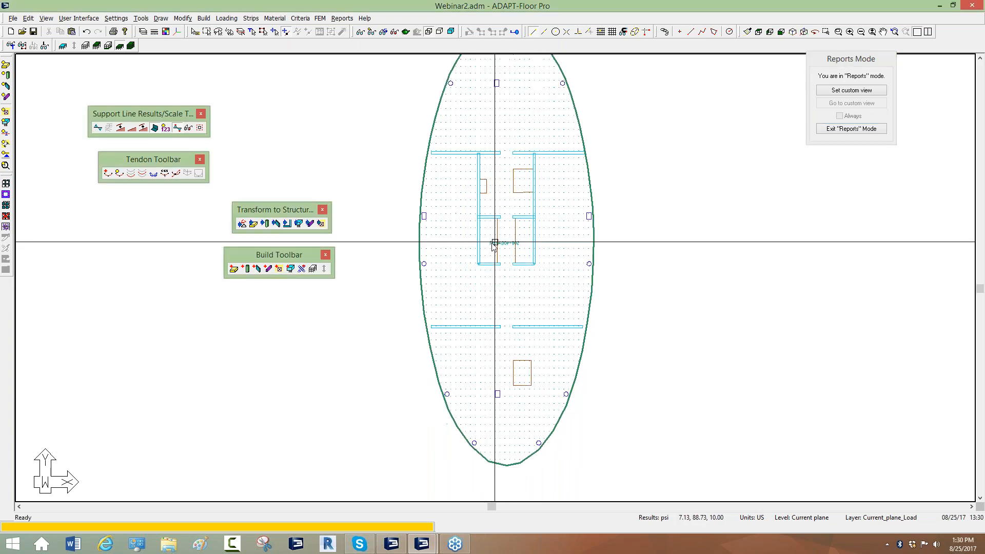
scroll(504, 246, "down", 4)
scroll(494, 282, "down", 1)
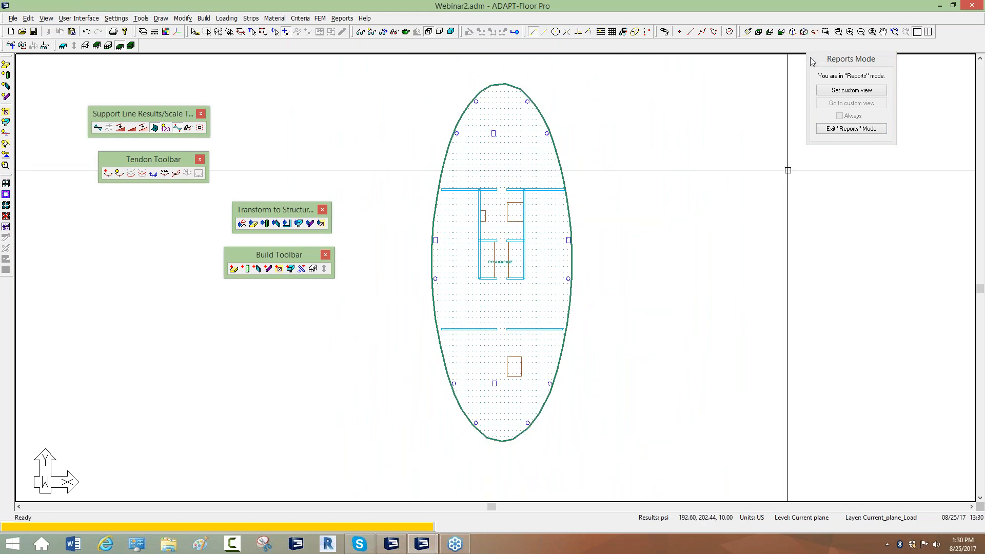
left_click_drag(859, 57, 609, 85)
left_click(584, 156)
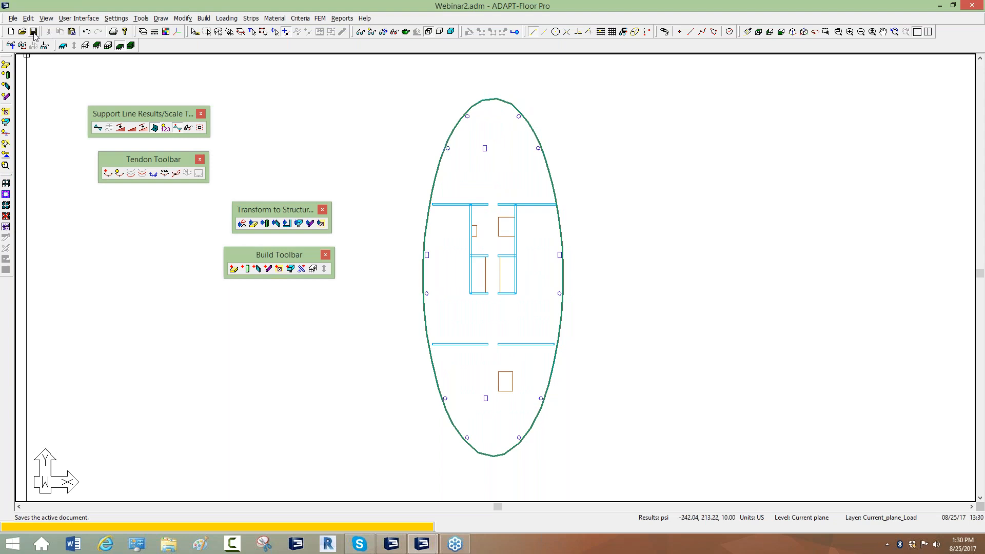
- Show the model in an isometric view and hide the patch loads
scroll(312, 84, "down", 1)
scroll(341, 123, "up", 1)
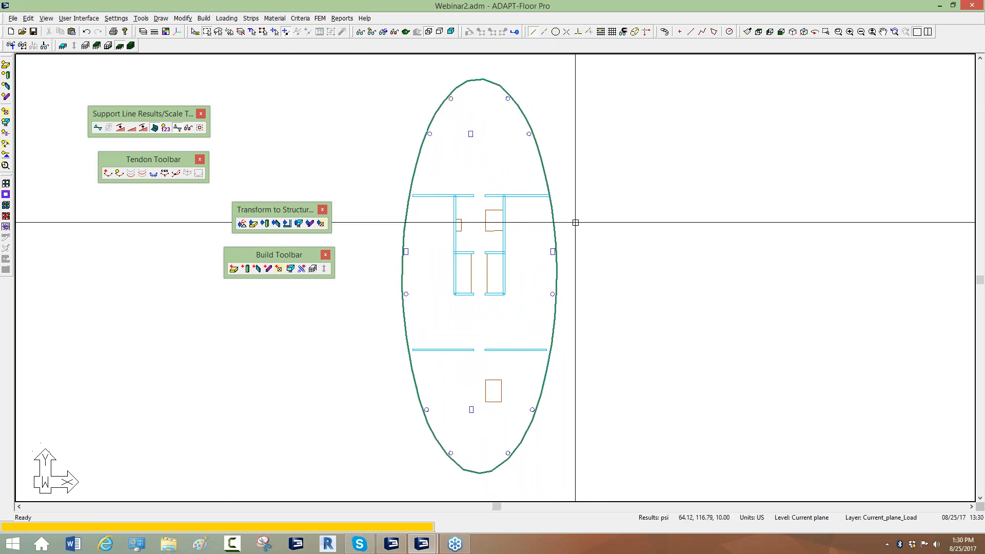
scroll(574, 220, "down", 1)
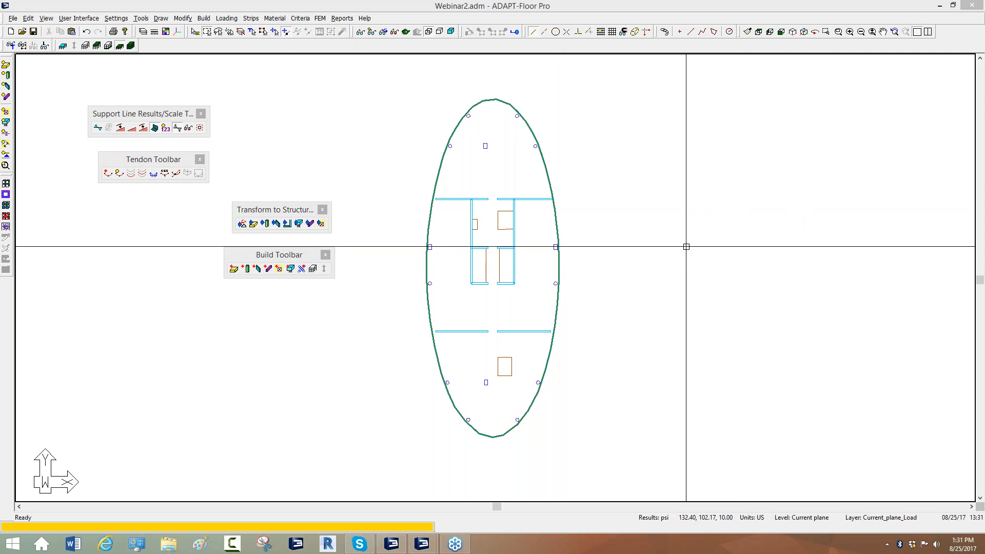
left_click(553, 176)
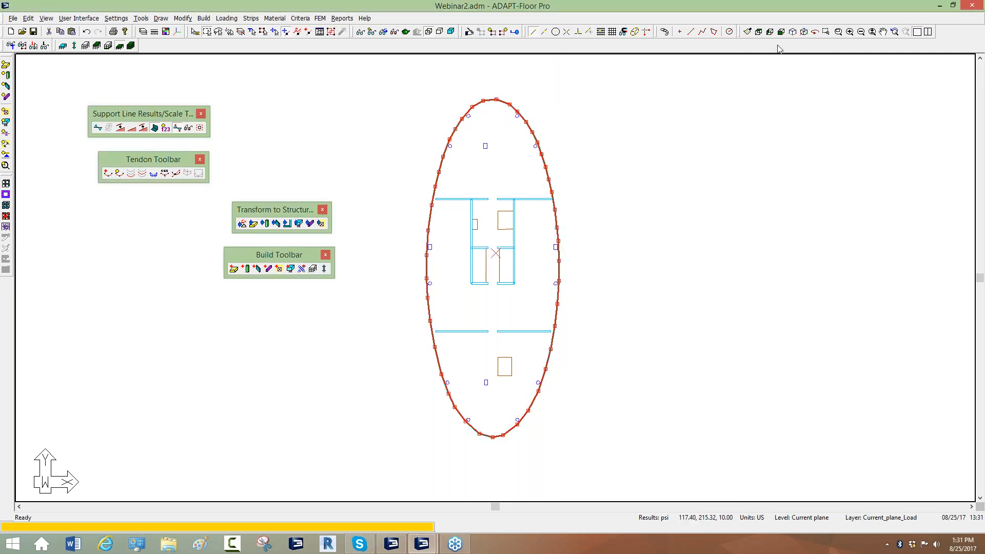
left_click(789, 33)
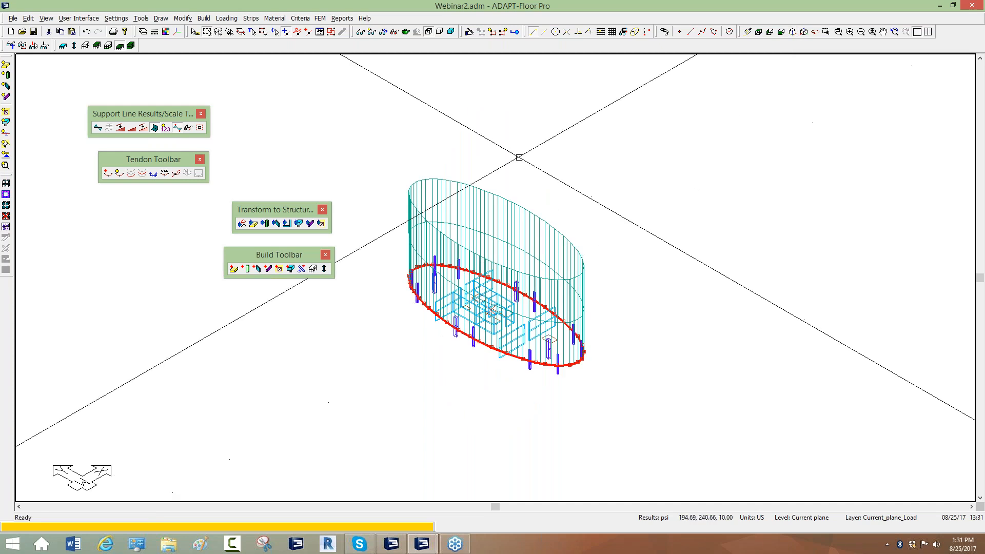
key("Escape")
left_click(361, 33)
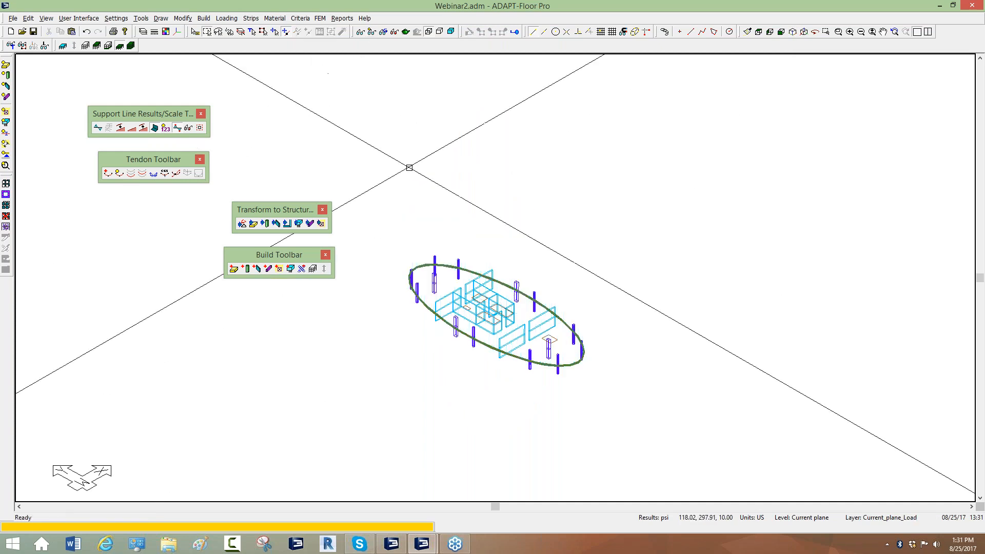
- Select the oval slab and create a 0.50 k/ft dead line load along its perimeter with the Line Load Wizard
left_click(417, 231)
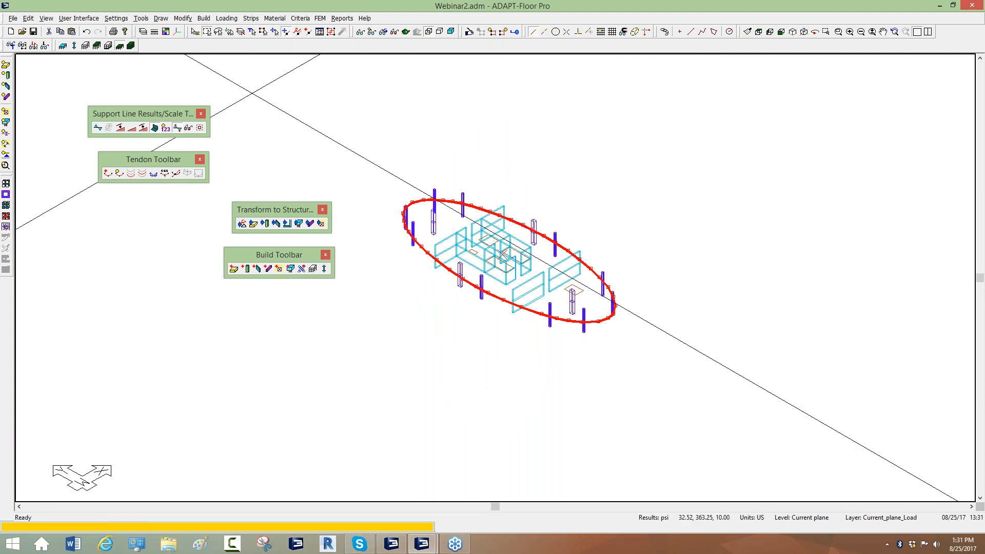
left_click(227, 18)
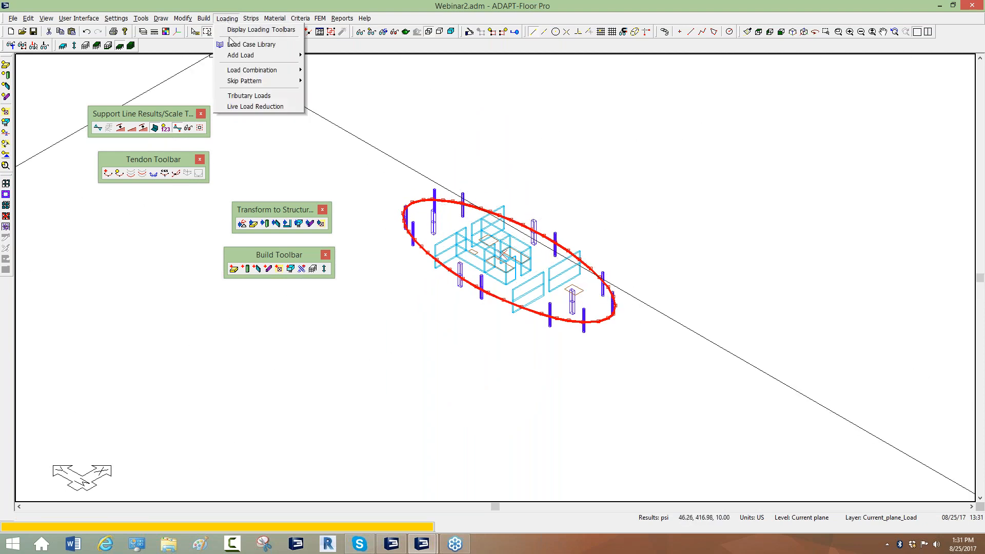
mouse_move(241, 55)
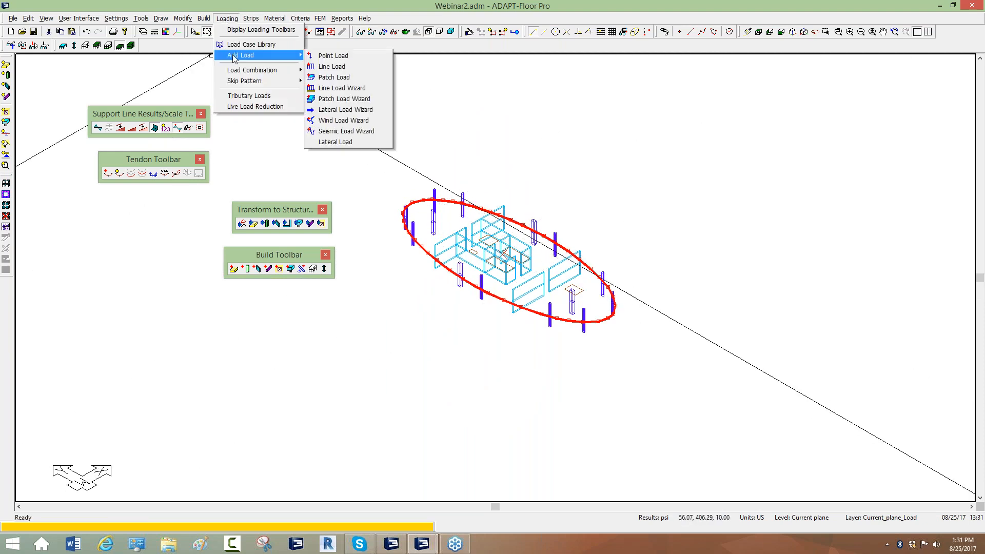
left_click(338, 88)
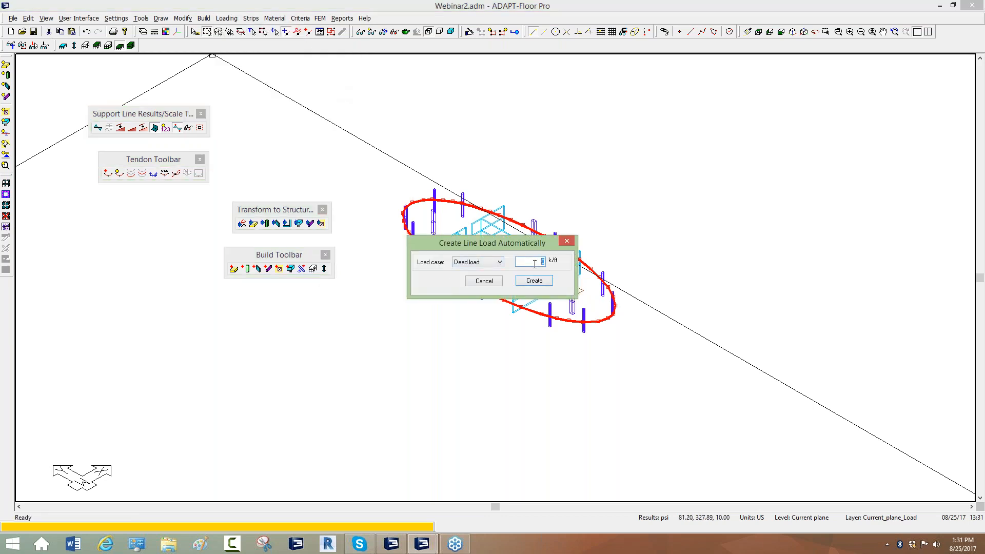
type("0.50")
left_click(533, 281)
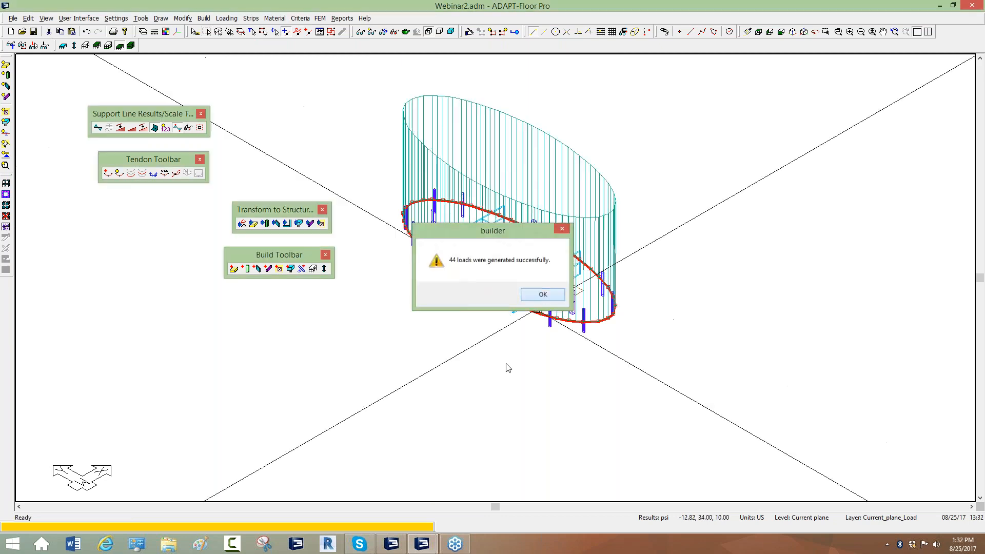
left_click(542, 294)
left_click(550, 149)
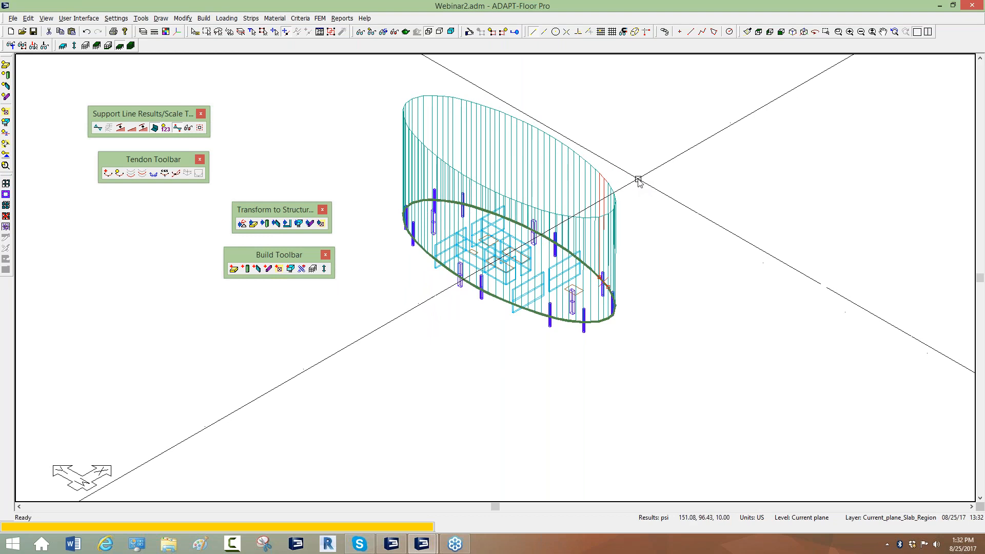
- Open the load combinations list to review the service, strength and initial combinations
middle_click_drag(609, 175, 592, 211)
scroll(591, 215, "up", 2)
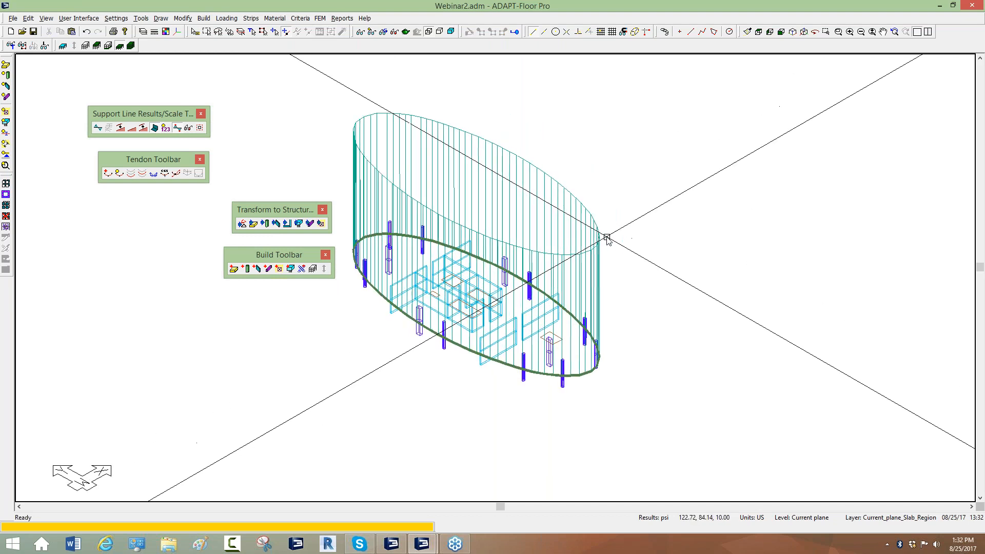
scroll(608, 239, "down", 2)
scroll(448, 308, "up", 2)
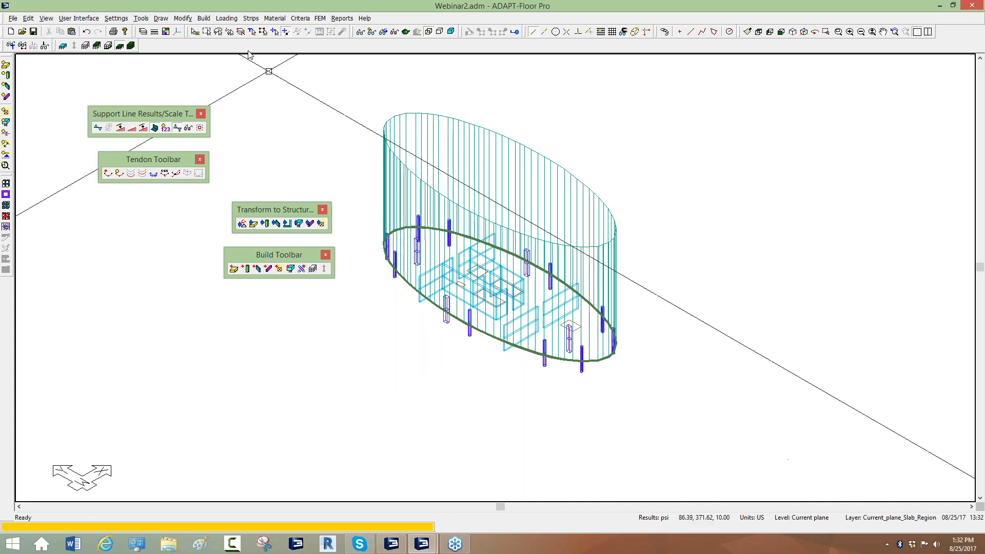
left_click(227, 18)
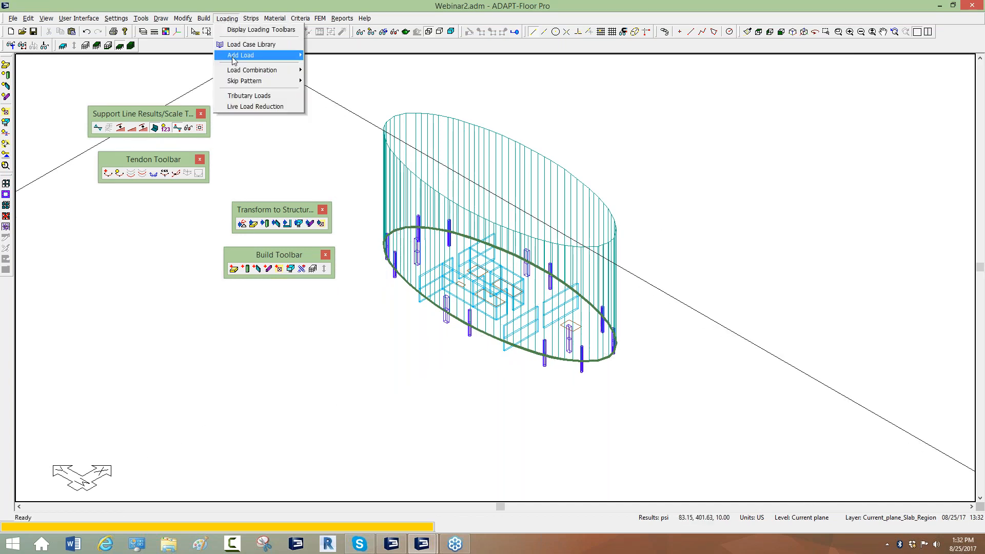
mouse_move(236, 70)
left_click(318, 71)
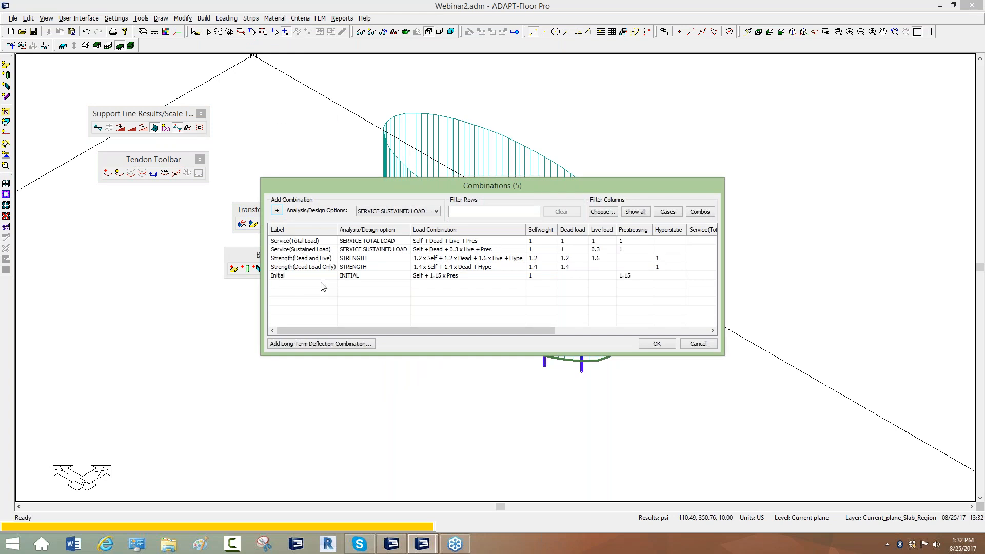
left_click(812, 196)
left_click(833, 228)
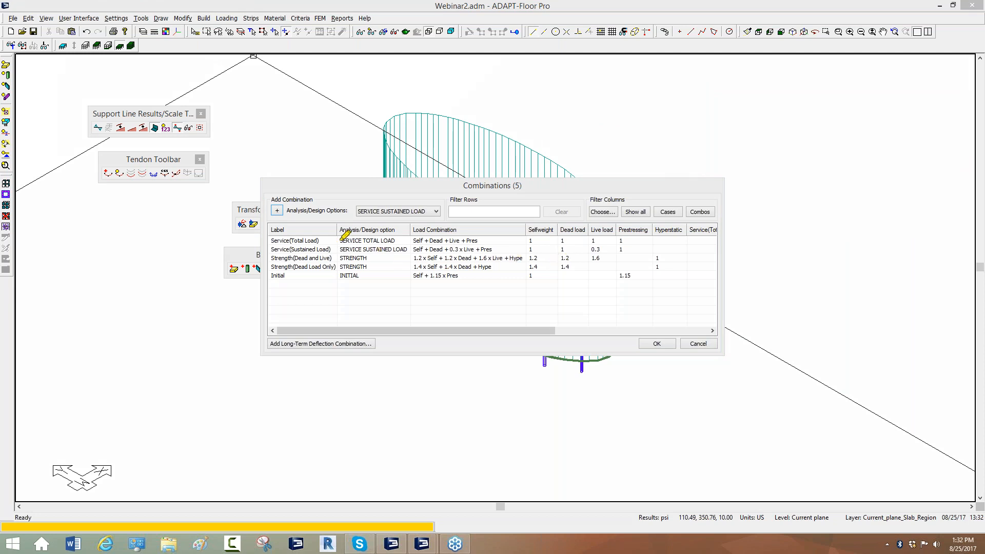
left_click_drag(342, 242, 363, 250)
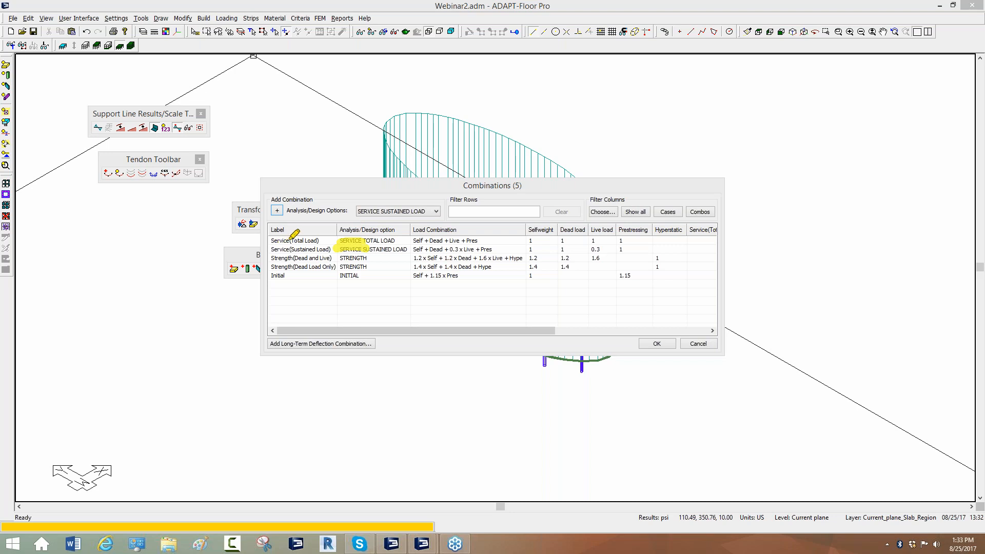
left_click_drag(292, 241, 330, 250)
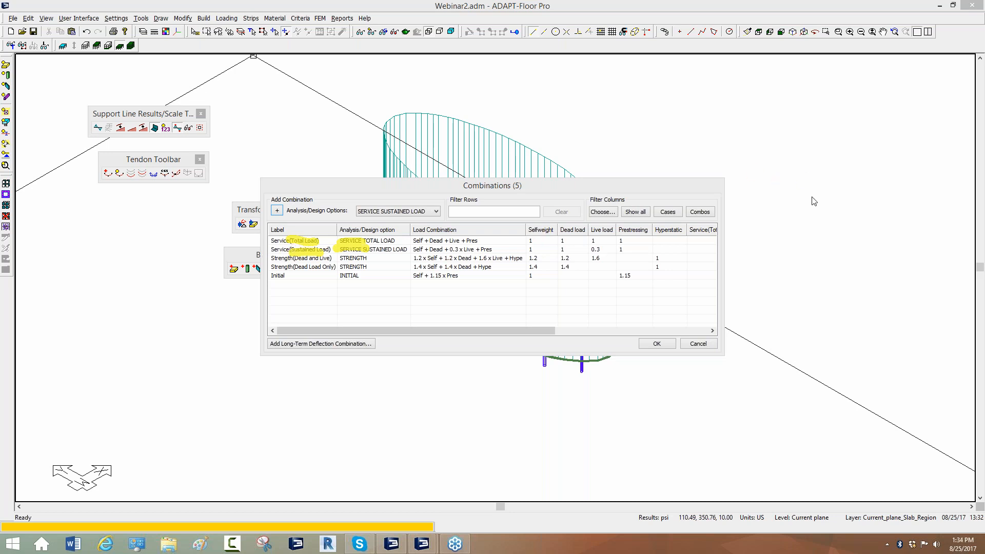
left_click(828, 257)
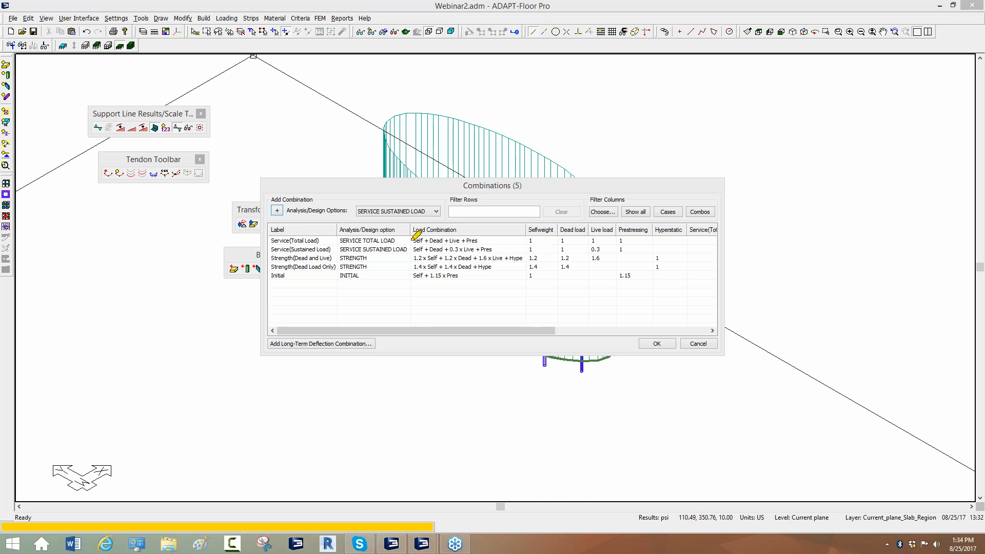
mouse_move(340, 258)
left_mouse_down()
mouse_move(365, 256)
mouse_move(368, 267)
mouse_move(317, 361)
left_mouse_up()
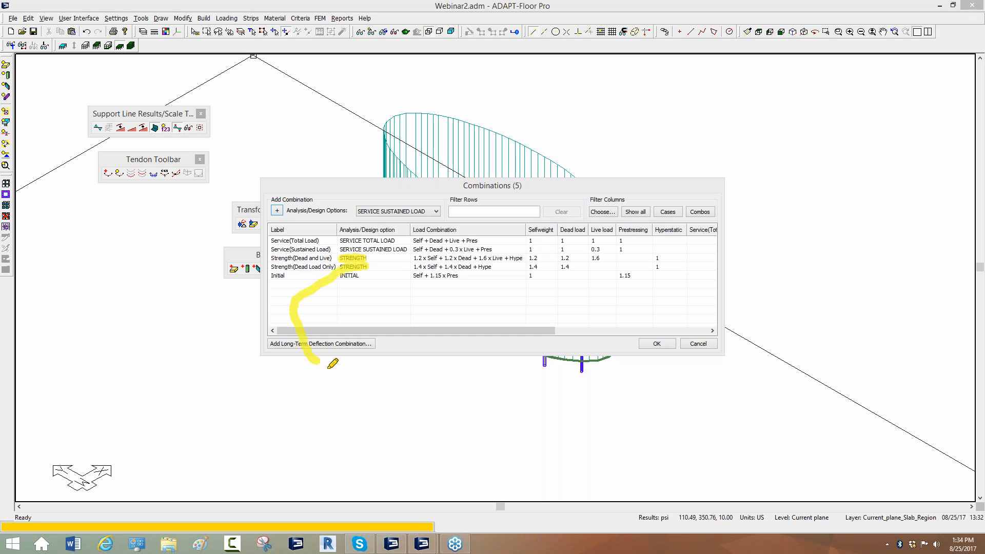
mouse_move(347, 375)
left_mouse_down()
mouse_move(374, 363)
mouse_move(365, 395)
mouse_move(411, 338)
mouse_move(433, 380)
mouse_move(464, 349)
mouse_move(461, 409)
mouse_move(500, 411)
left_mouse_up()
mouse_move(520, 328)
left_mouse_down()
mouse_move(519, 400)
mouse_move(547, 321)
mouse_move(552, 377)
mouse_move(593, 395)
left_mouse_up()
left_click(572, 392)
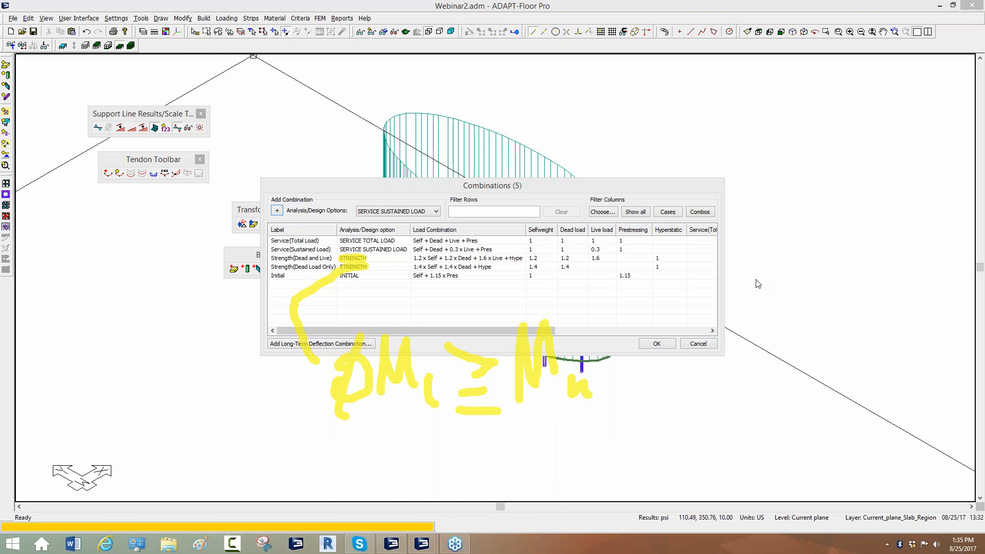
- Cancel out of the load combinations list and minimize the model window to reach the desktop
left_click(702, 343)
left_click(701, 343)
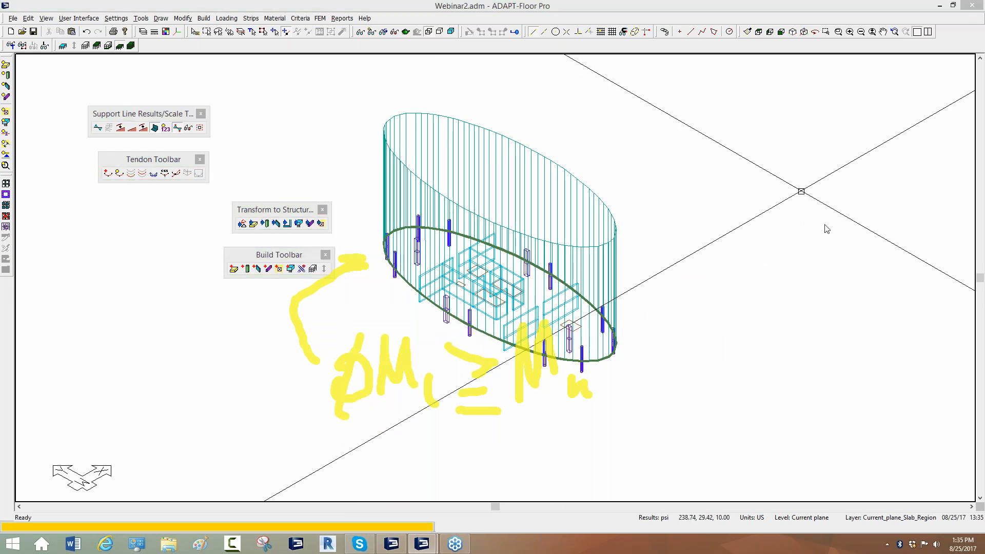
key("Escape")
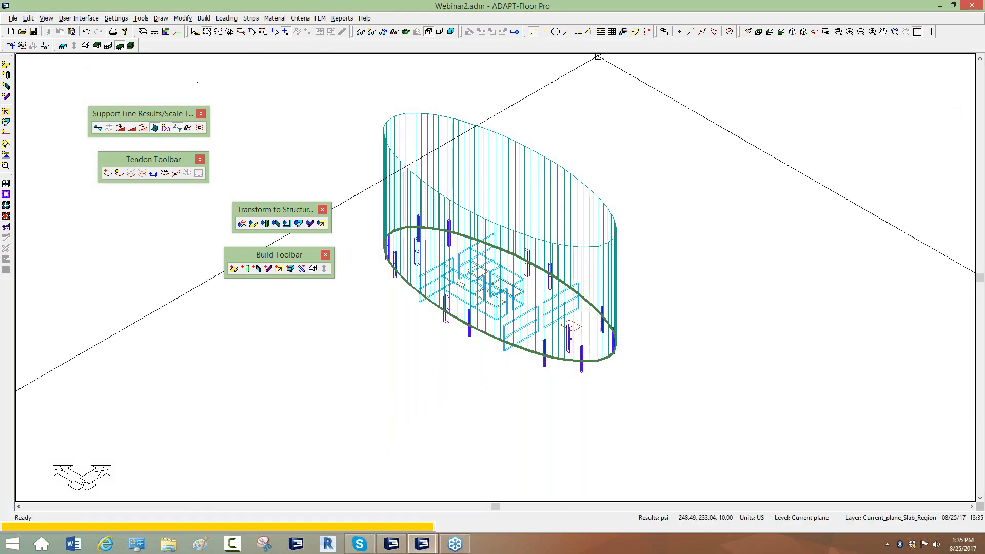
left_click(943, 7)
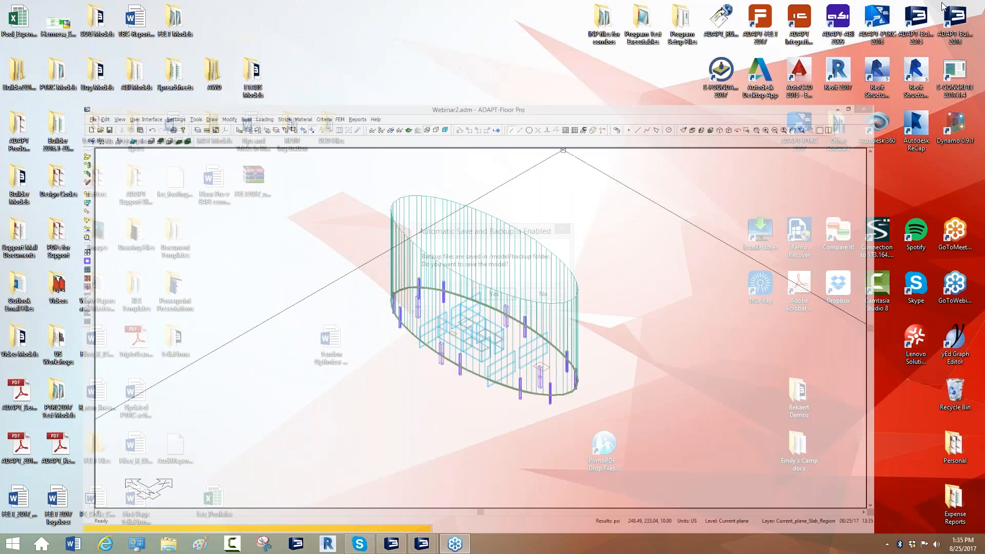
left_click(539, 294)
left_click(523, 288)
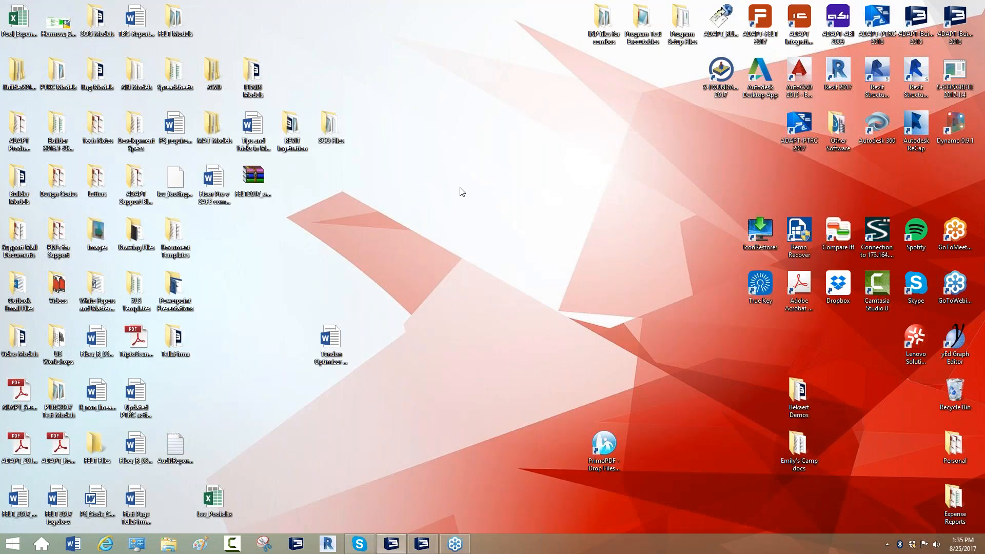
- Browse the Desktop folder in File Explorer and check the contents of the Builder2017_Testing folder
left_click(165, 548)
left_click(192, 231)
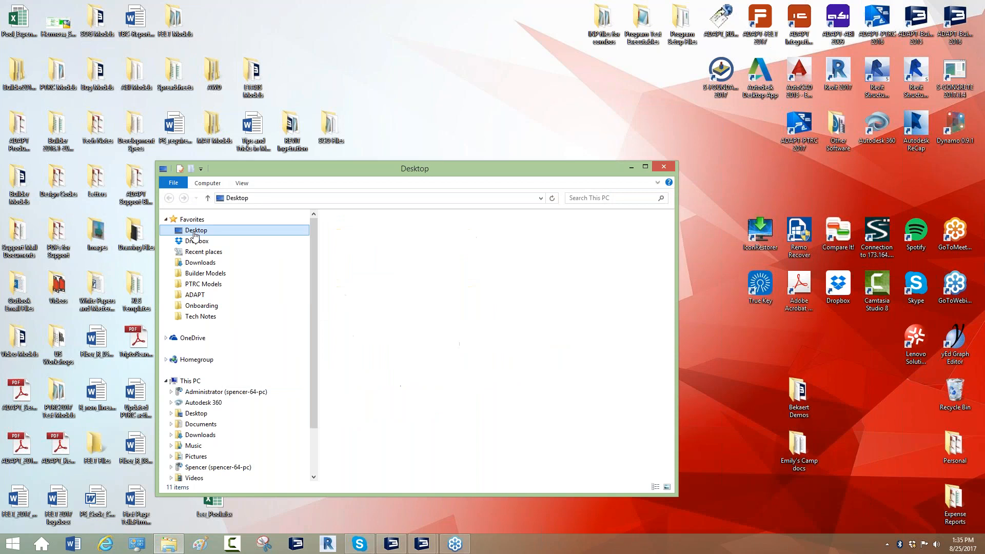
scroll(623, 286, "down", 10)
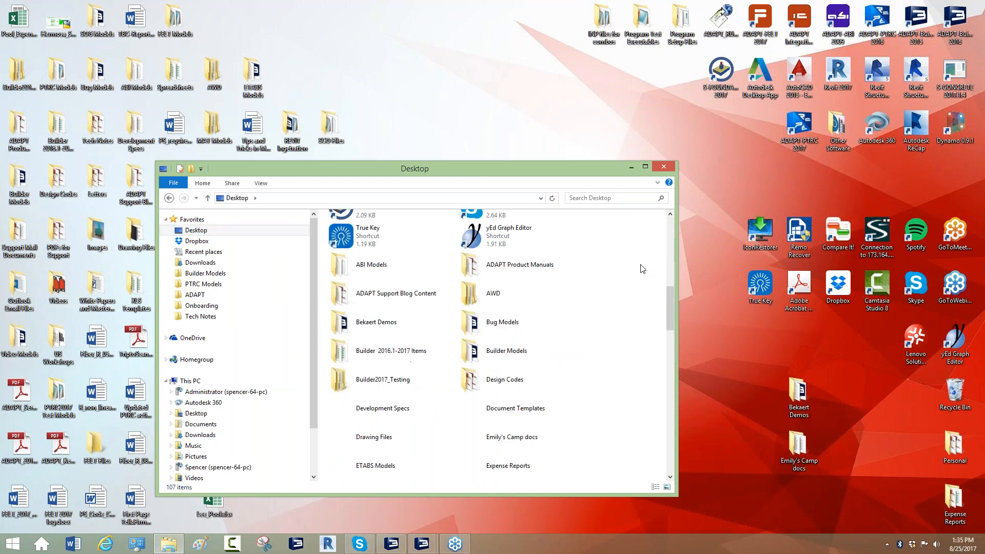
scroll(641, 273, "up", 2)
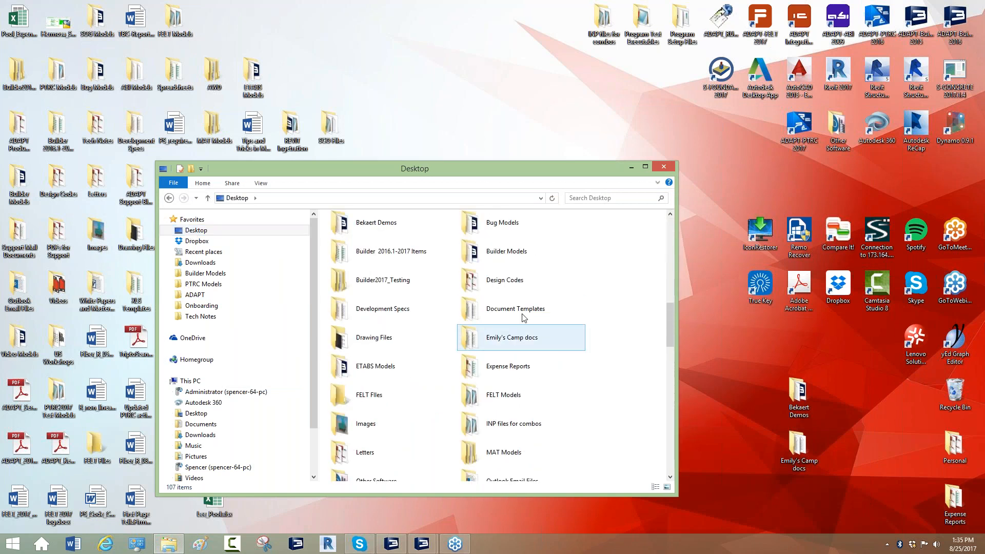
double_click(396, 280)
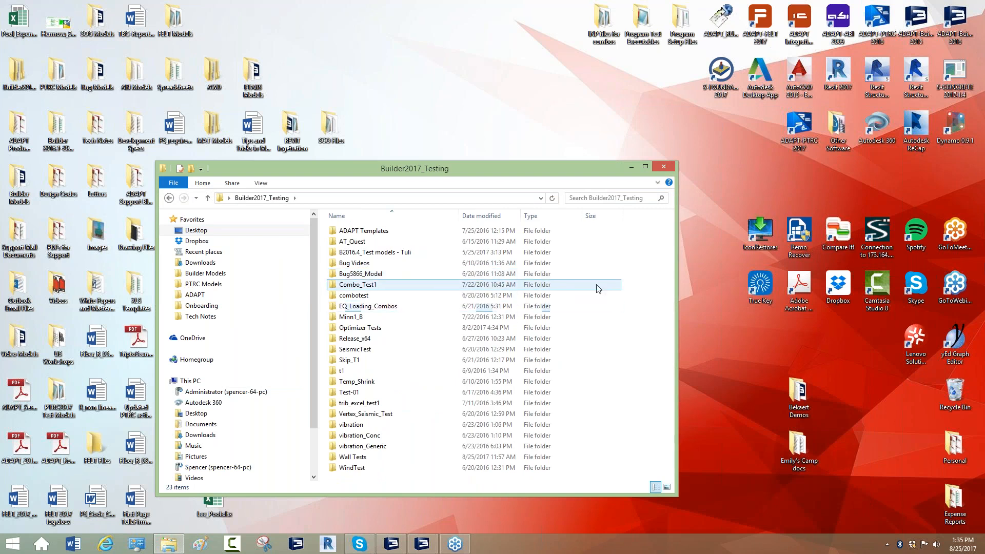
left_click(169, 198)
- Look through the Desktop folders and check the contents of the Builder 2016.1-2017 Items folder
left_click(624, 369)
scroll(625, 369, "down", 3)
scroll(590, 364, "up", 2)
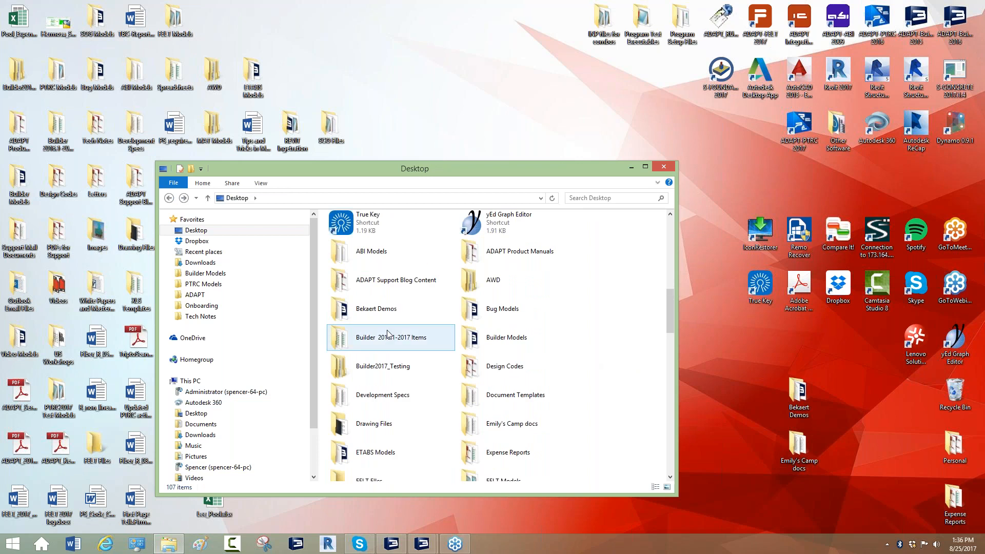
scroll(451, 395, "down", 3)
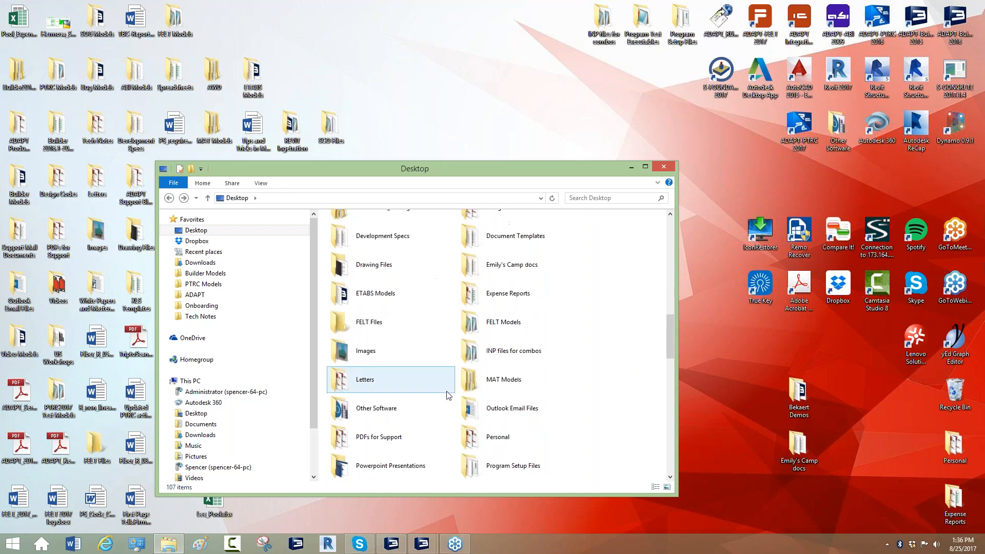
scroll(451, 397, "down", 2)
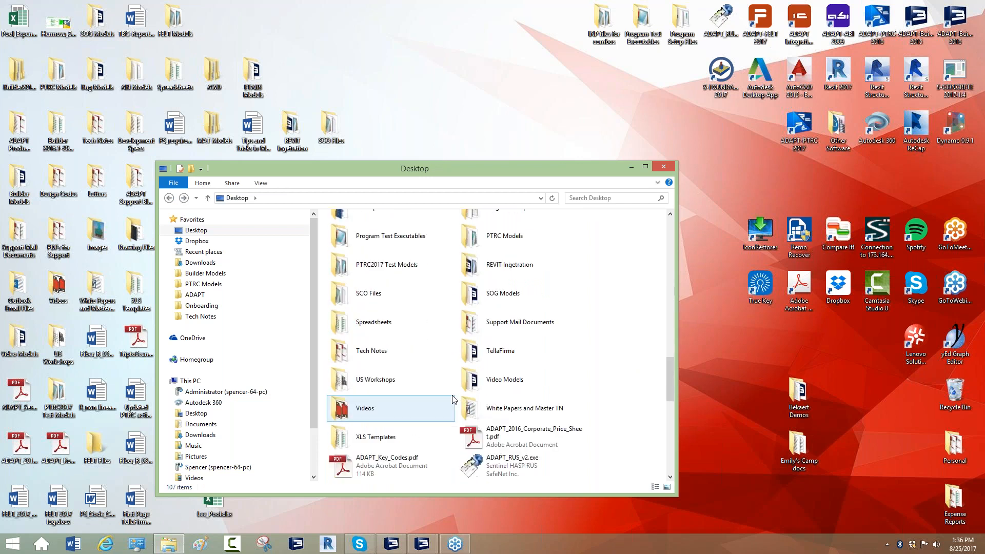
scroll(451, 395, "up", 1)
scroll(445, 382, "up", 3)
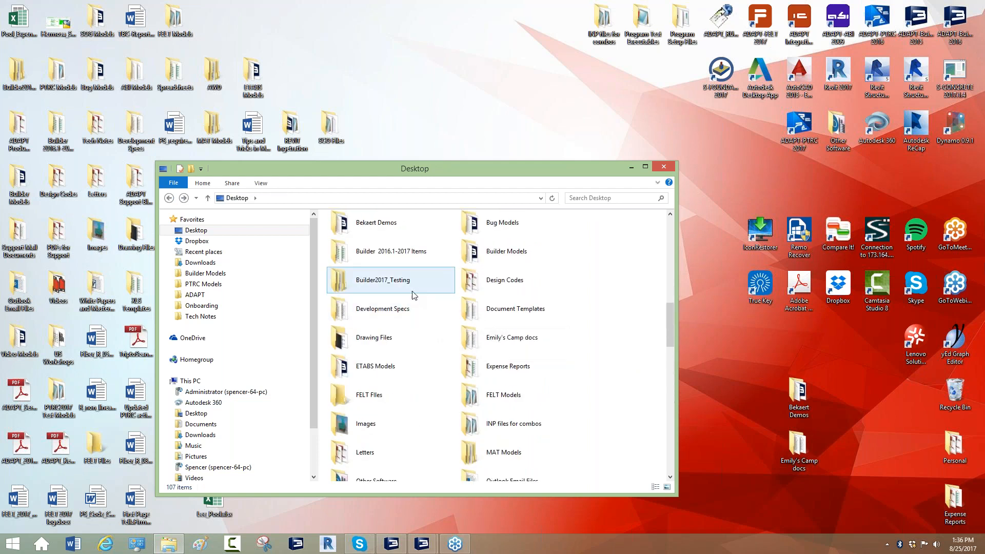
left_click(398, 254)
double_click(398, 256)
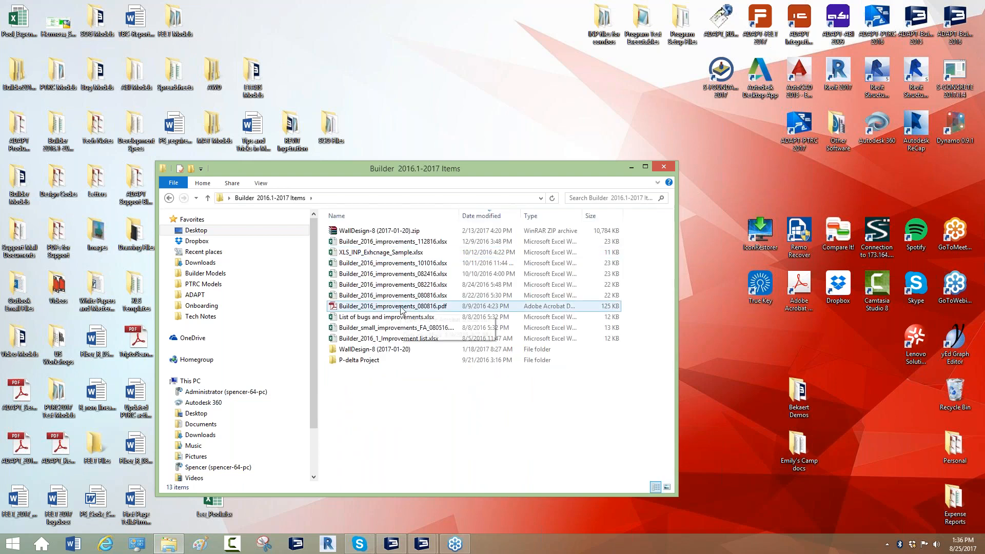
left_click(169, 198)
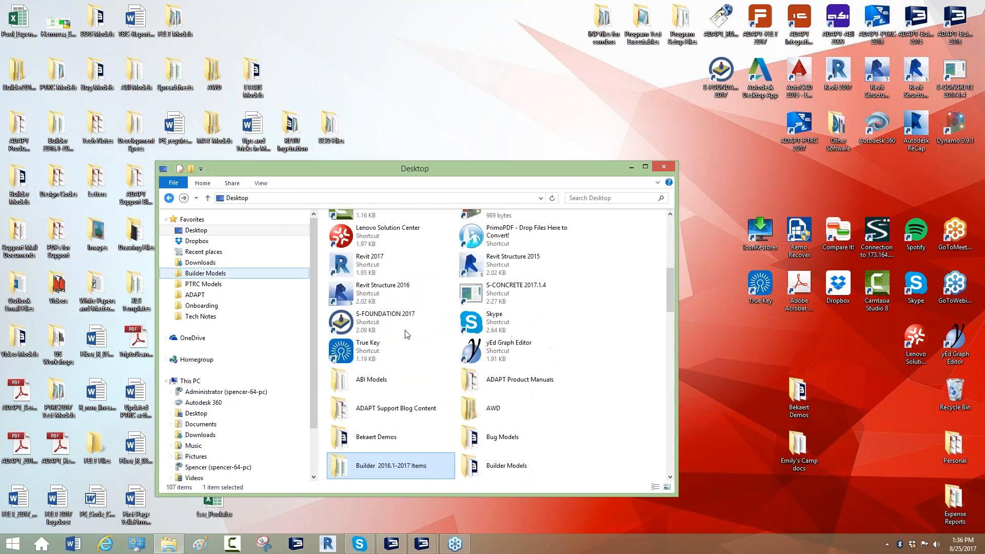
- Continue through the Desktop folders and check the contents of the Program Test Executables folder
scroll(617, 362, "down", 2)
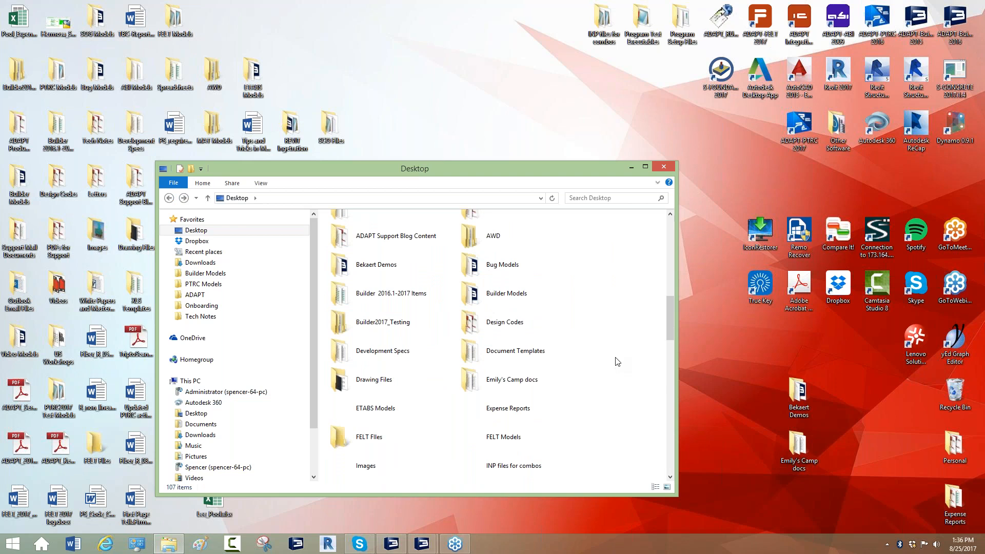
scroll(617, 361, "down", 2)
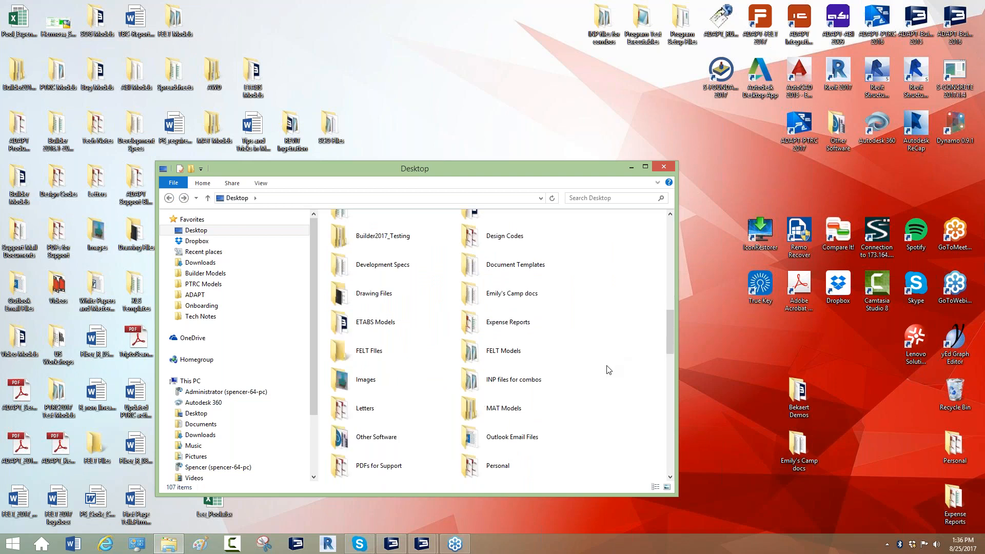
scroll(607, 368, "down", 2)
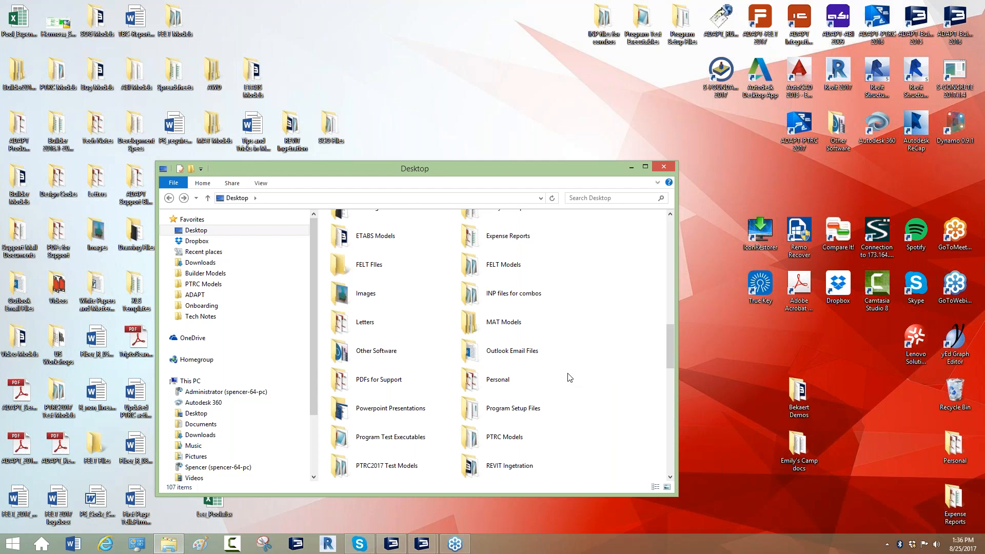
double_click(407, 438)
left_click(169, 198)
- Open the PTRC2017 Test Models folder on the Desktop and look through its files
scroll(444, 428, "down", 3)
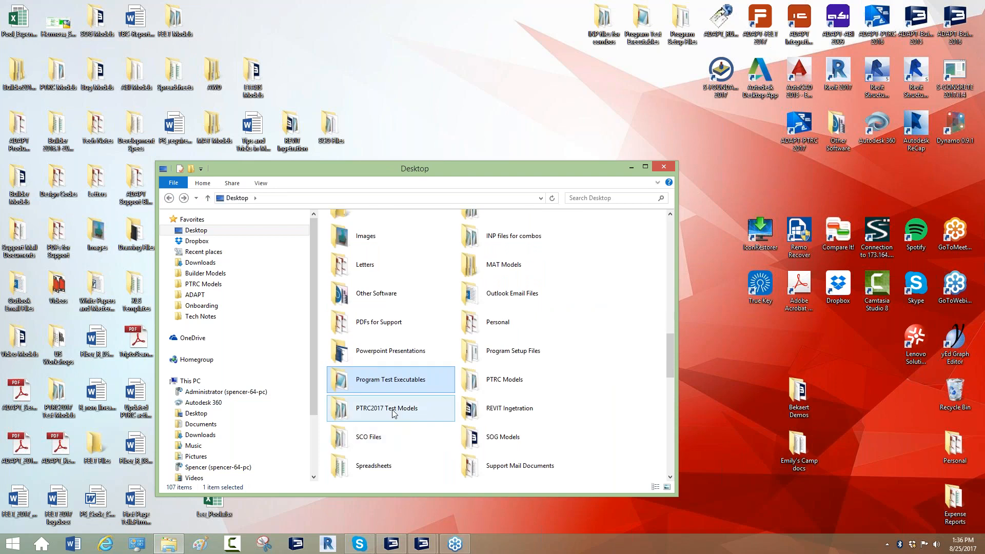
scroll(591, 408, "down", 3)
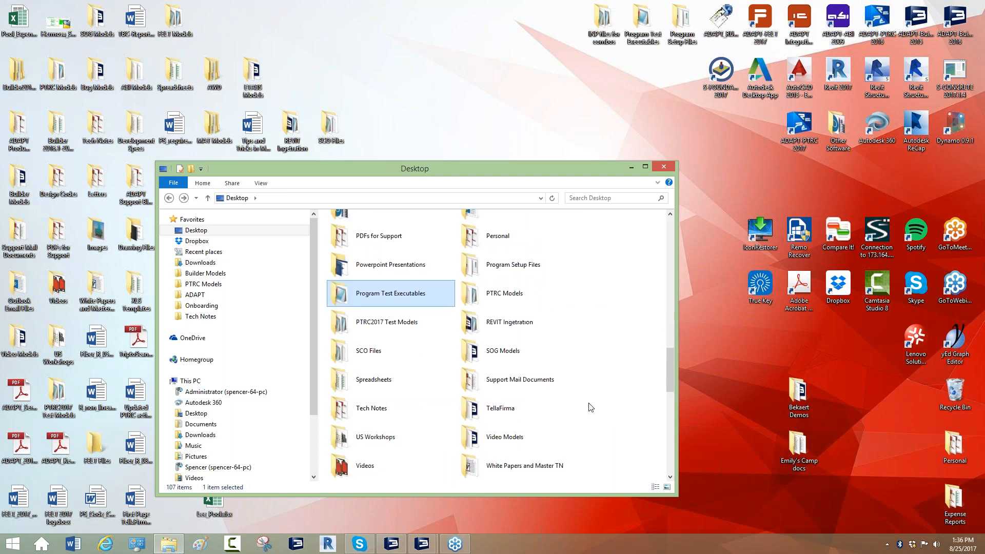
scroll(592, 407, "down", 3)
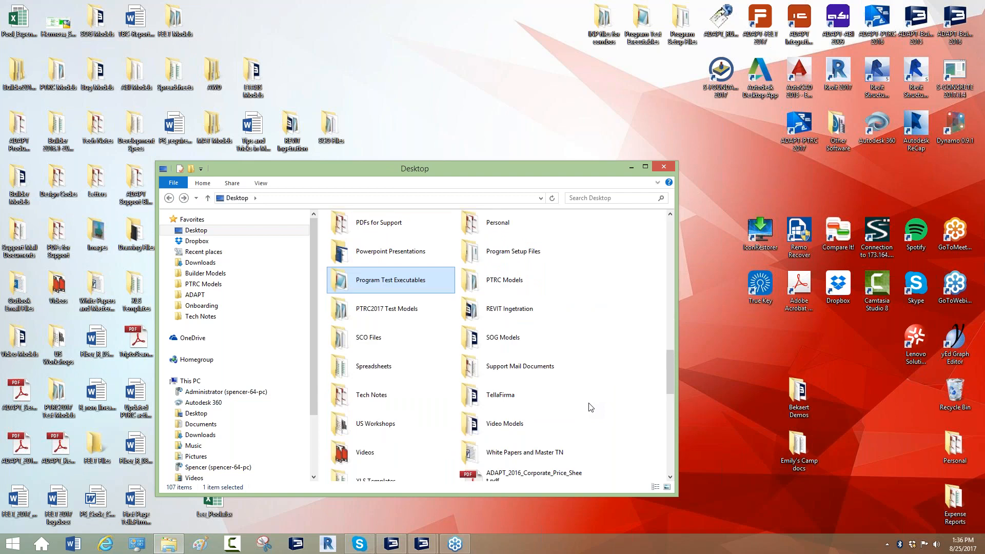
scroll(377, 308, "up", 2)
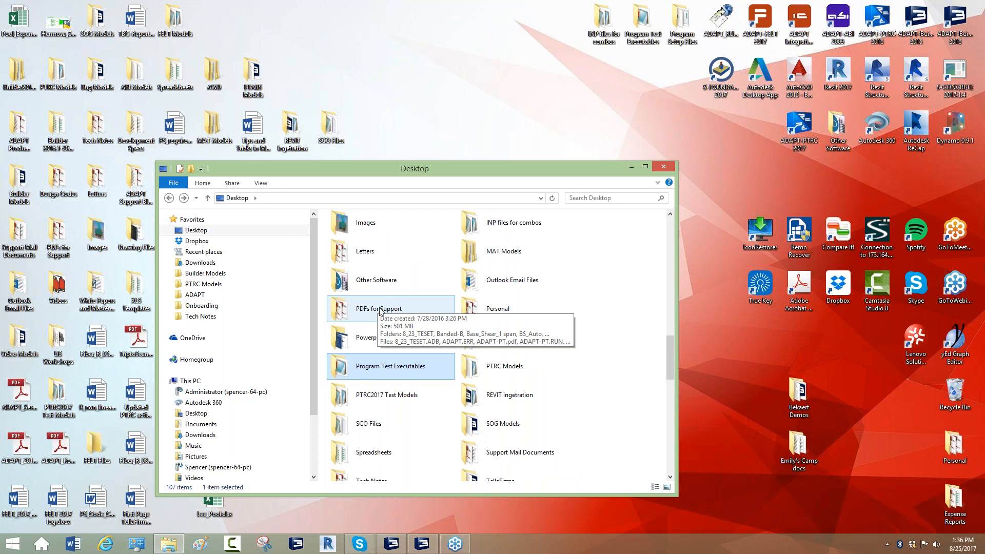
double_click(387, 397)
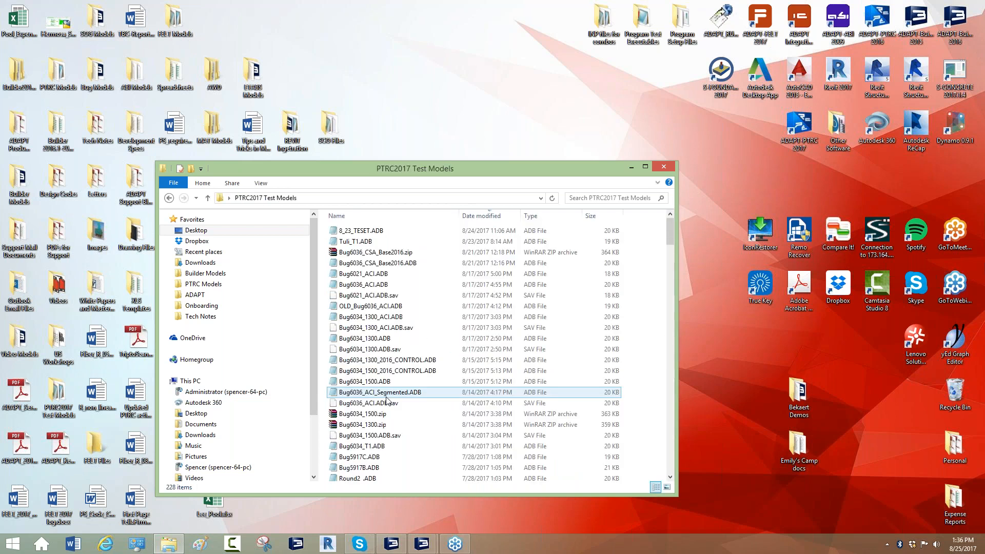
scroll(400, 353, "down", 20)
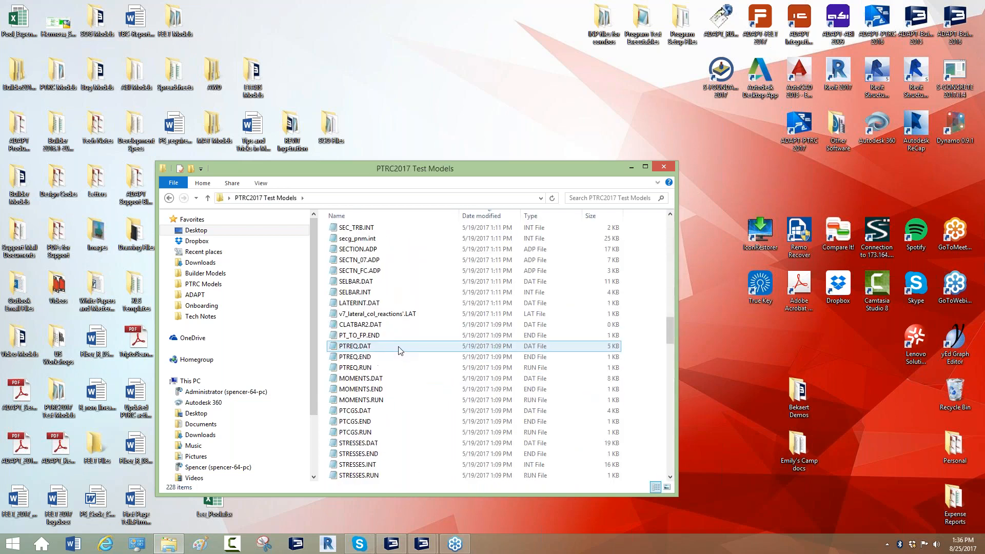
- Close the PTRC2017 Test Models folder window
scroll(399, 353, "down", 20)
scroll(400, 353, "up", 13)
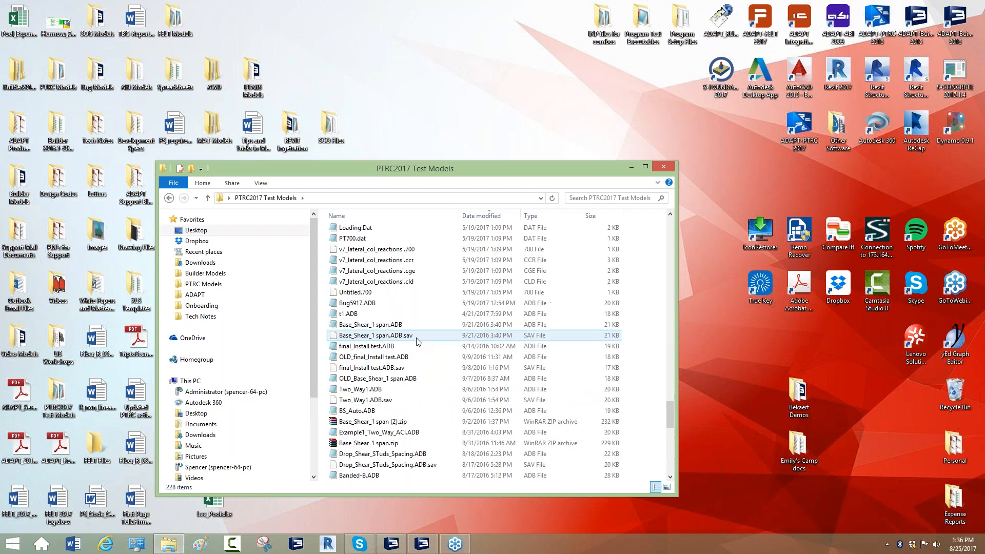
left_click(664, 168)
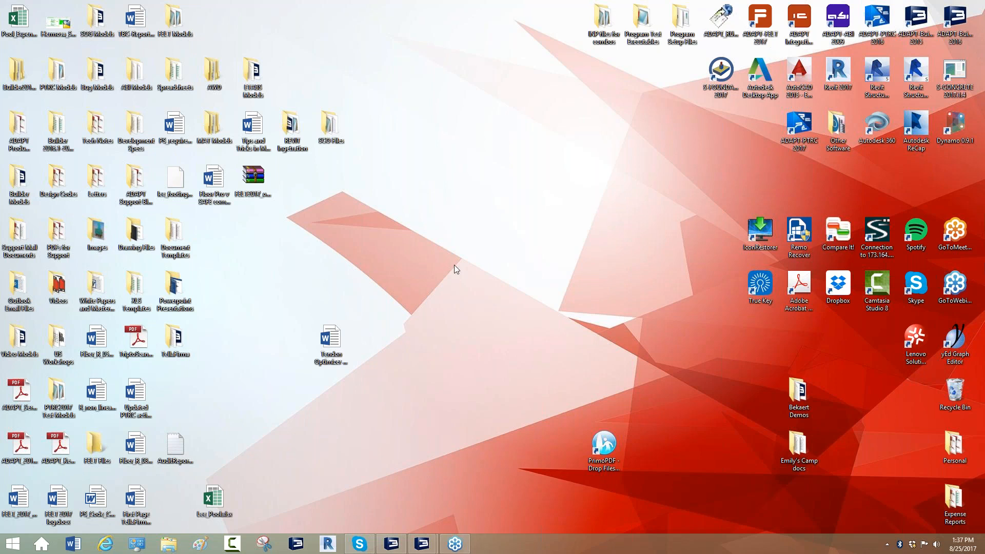
- Switch to the Webinar2 model in ADAPT-Floor Pro and review its load combinations without changing them
mouse_move(421, 543)
left_click(465, 505)
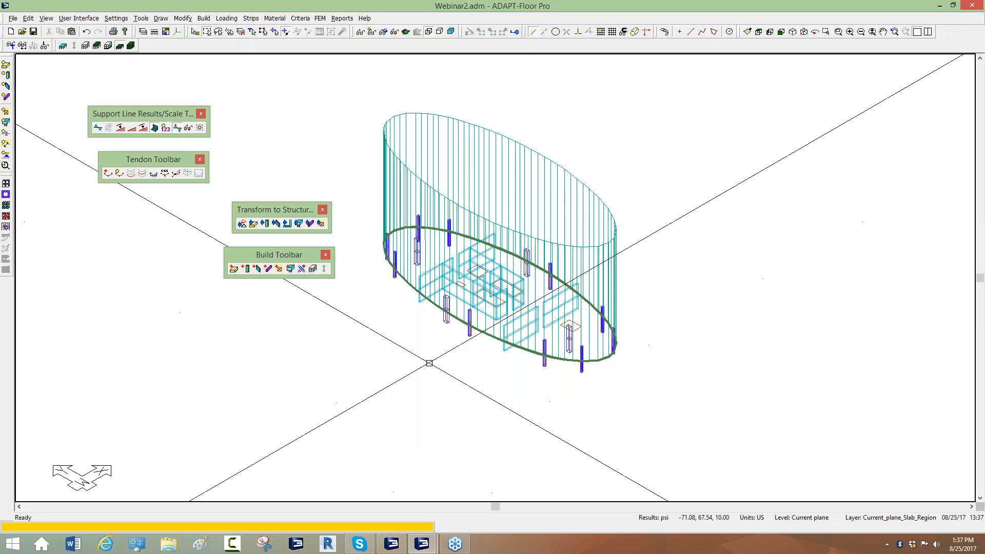
left_click(227, 18)
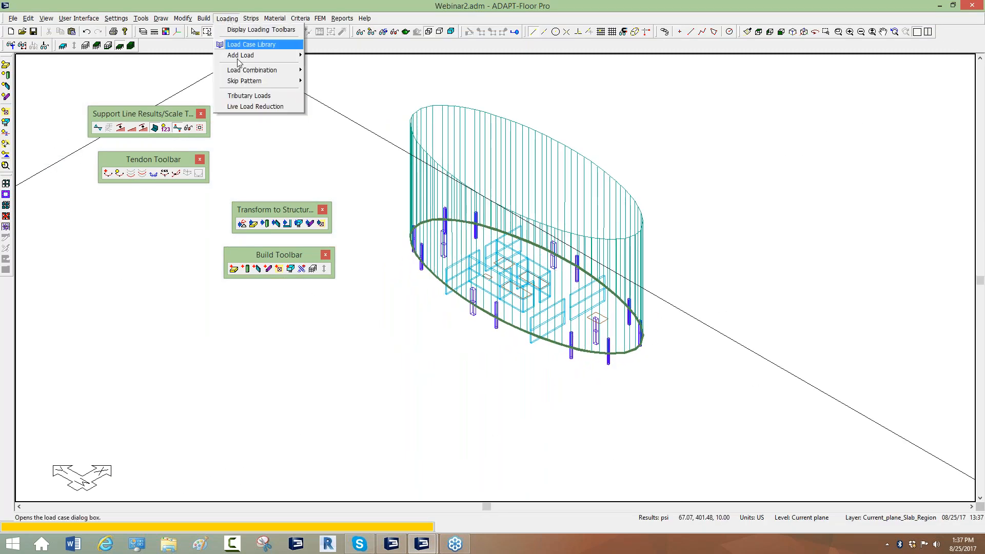
mouse_move(244, 72)
left_click(335, 70)
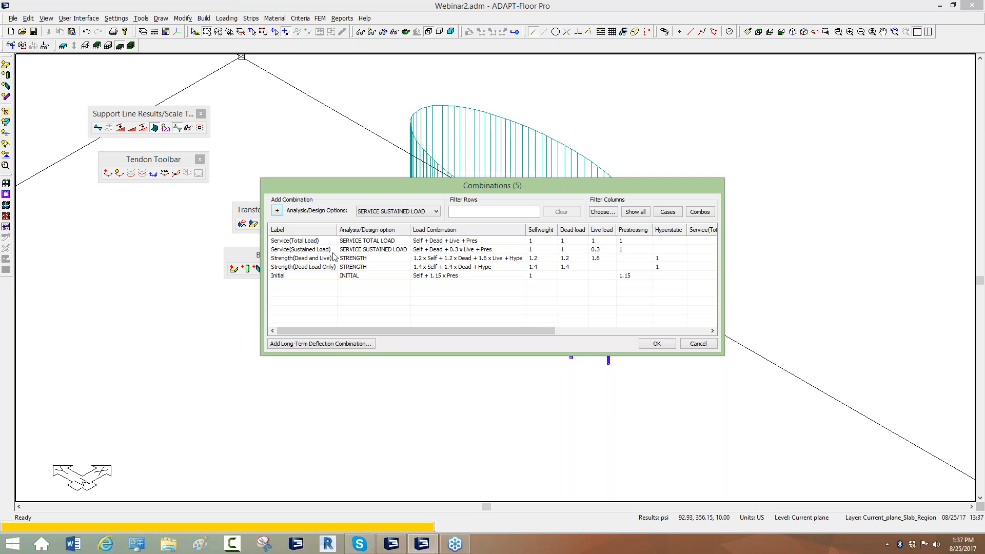
left_click(290, 286)
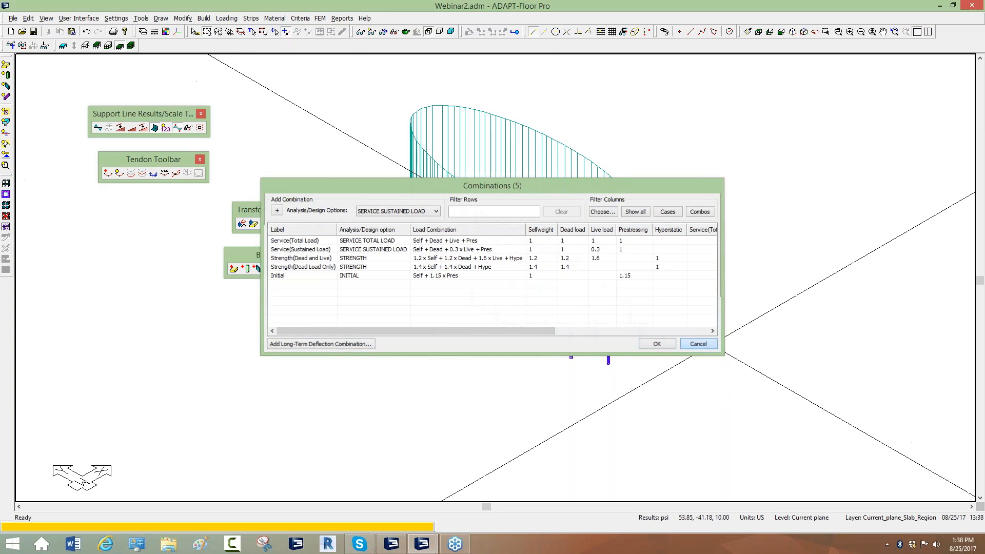
left_click(698, 344)
- Save the model's criteria, material and load combinations as a project template named WebinarTemplate in the ADAPT Templates folder
left_click(13, 17)
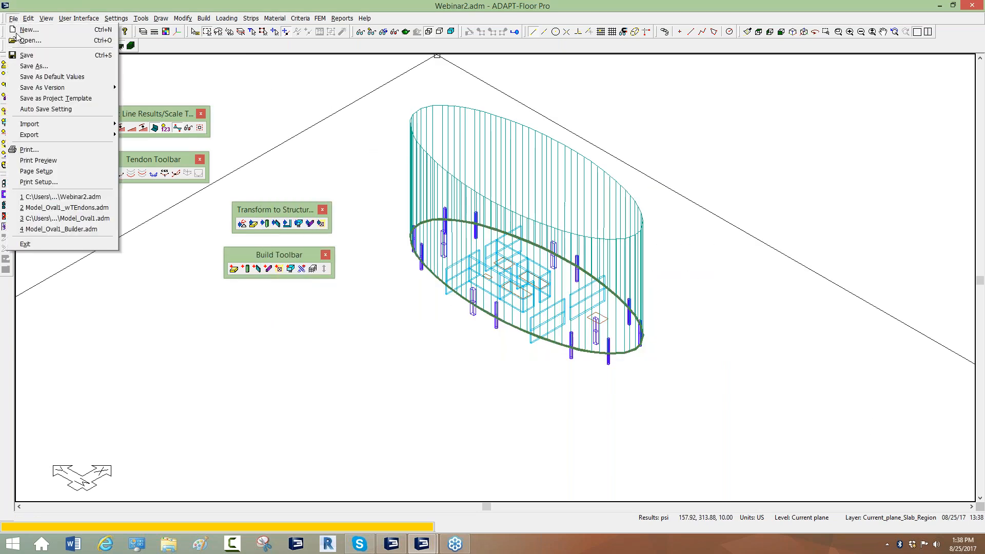
left_click(30, 98)
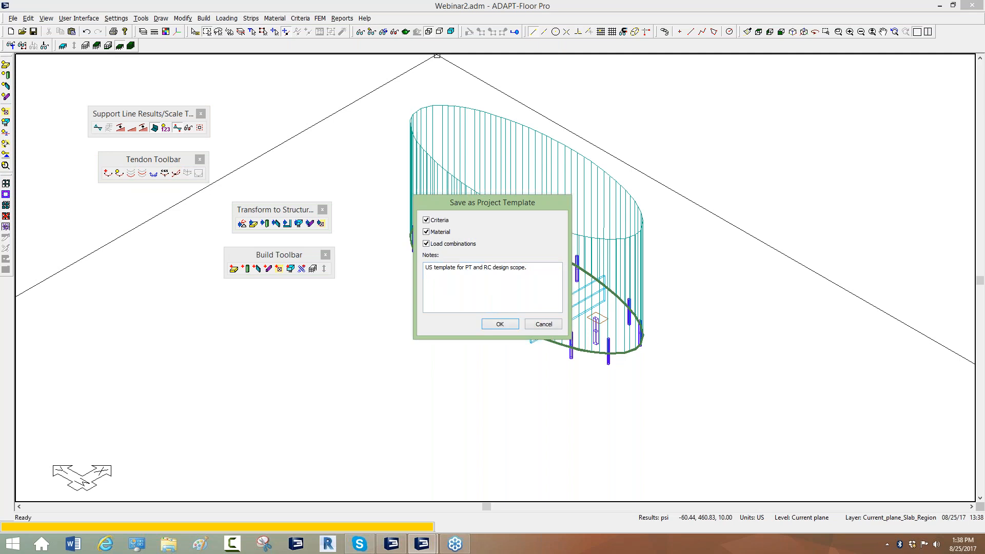
left_click(493, 327)
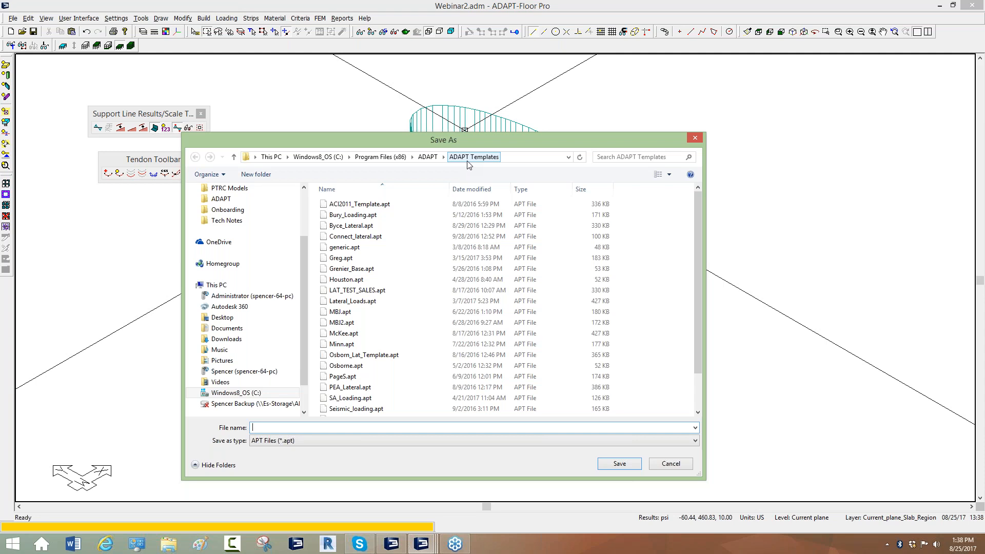
type("WebinarTemplate")
key("Return")
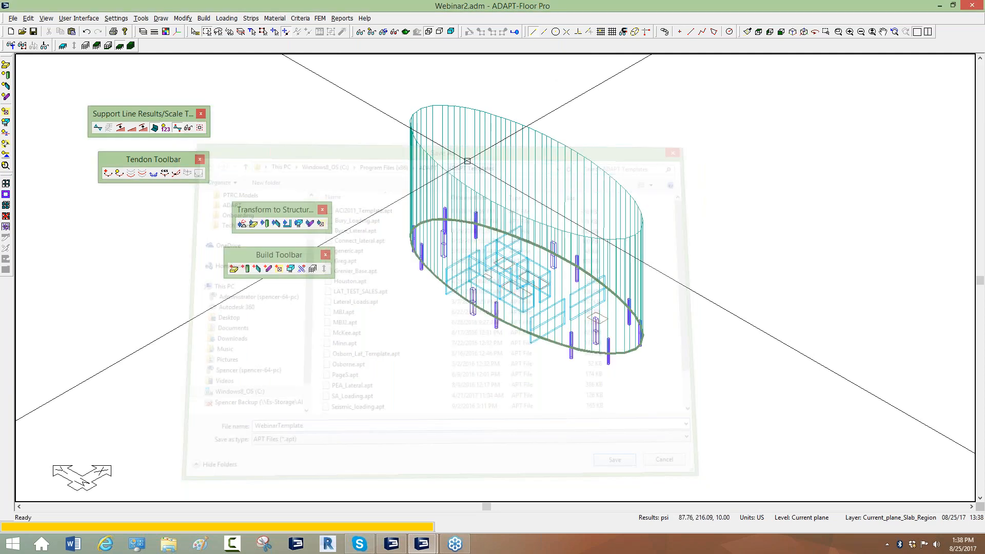
- Minimize the Webinar2 model and start a new ADAPT-Builder 2016 session with the preset Floor Pro options
left_click(940, 7)
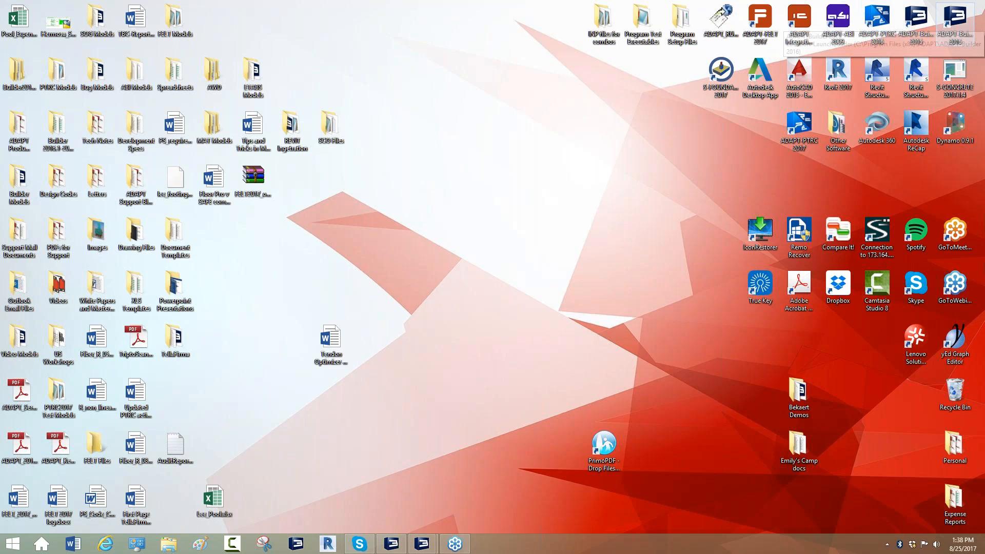
double_click(954, 19)
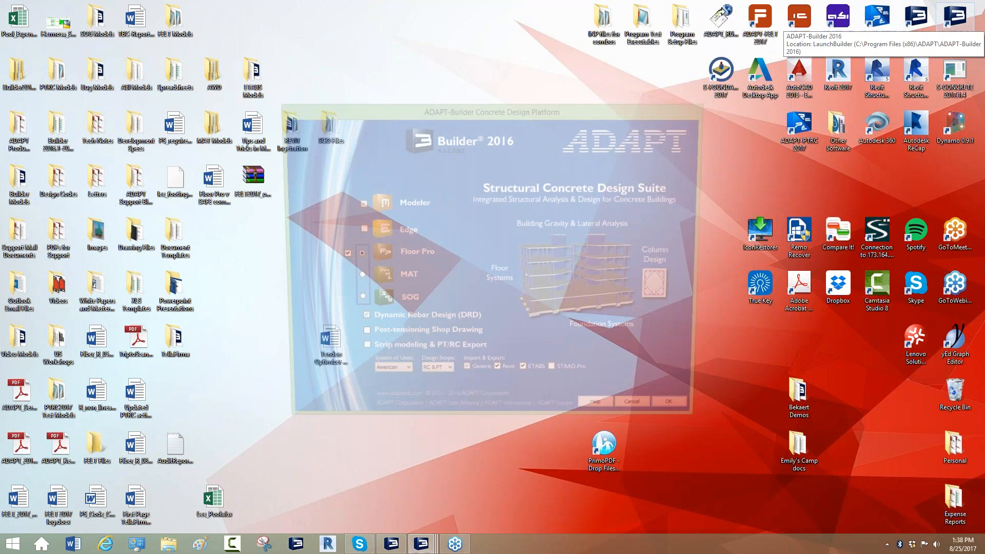
left_click(673, 417)
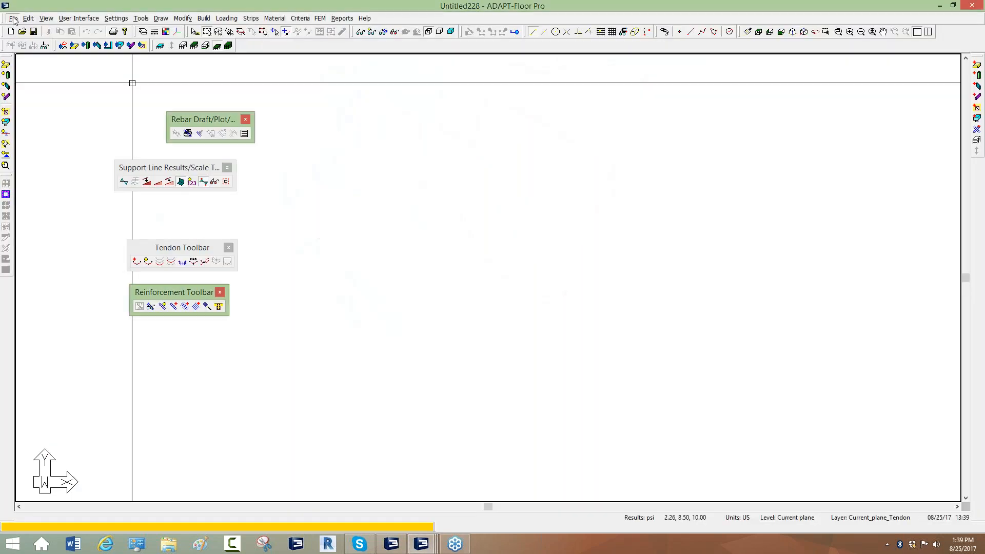
- Create a new file based on the WebinarTemplate project template
left_click(15, 19)
left_click(23, 29)
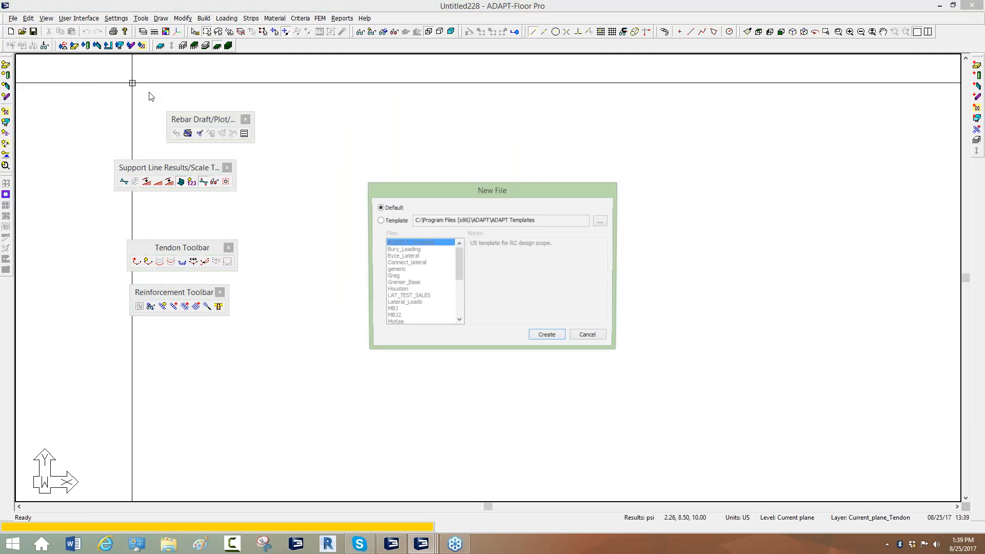
left_click(382, 222)
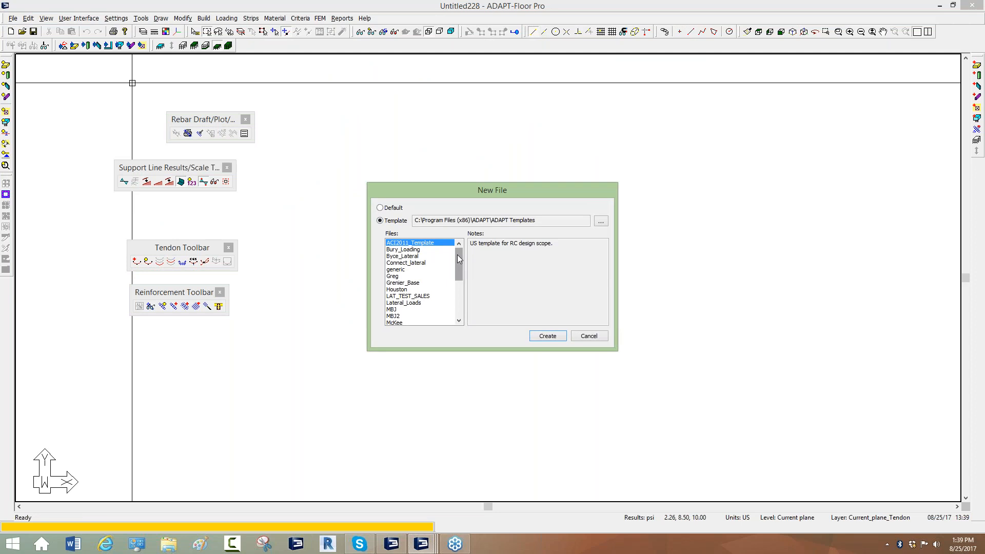
left_click_drag(459, 266, 455, 299)
left_click(408, 309)
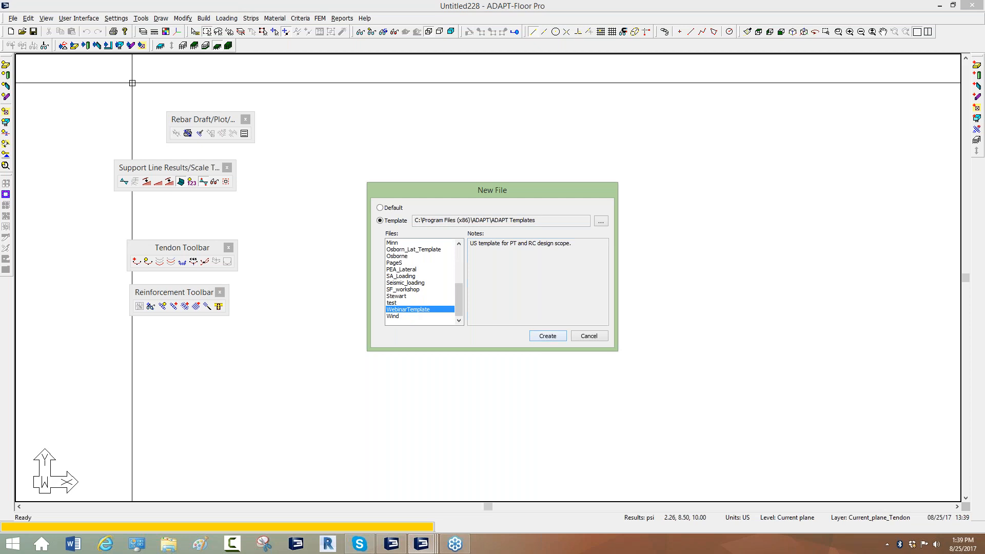
left_click(547, 337)
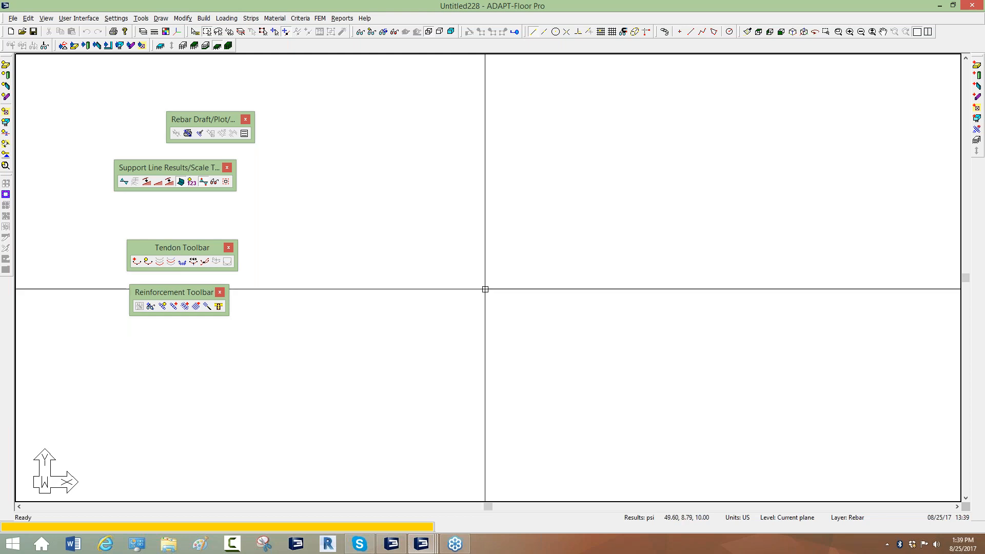
- Start importing the generic ADAPT file Master_Lateral_Loading.INP from the Nashville 2017 folder in US Workshops on the Desktop
left_click(12, 19)
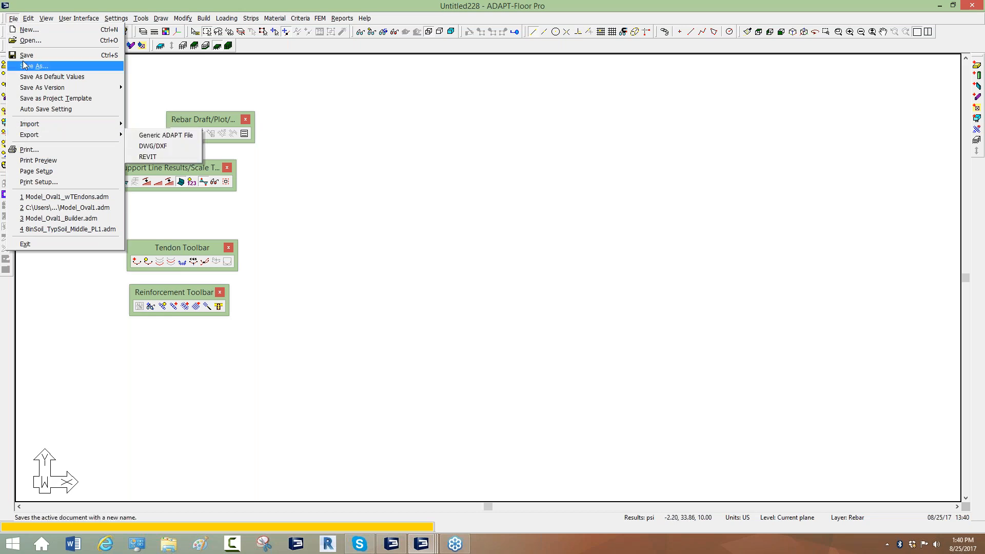
mouse_move(30, 127)
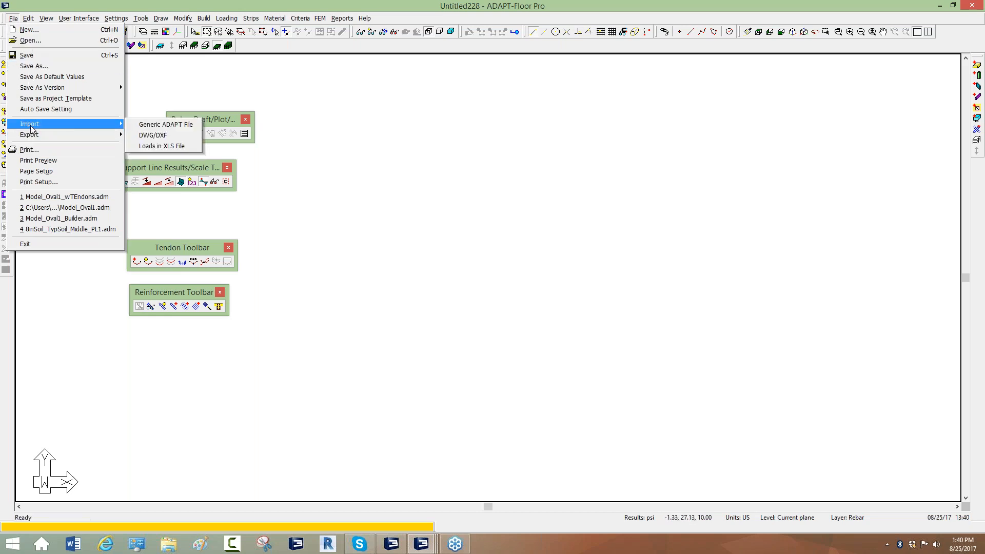
left_click(159, 135)
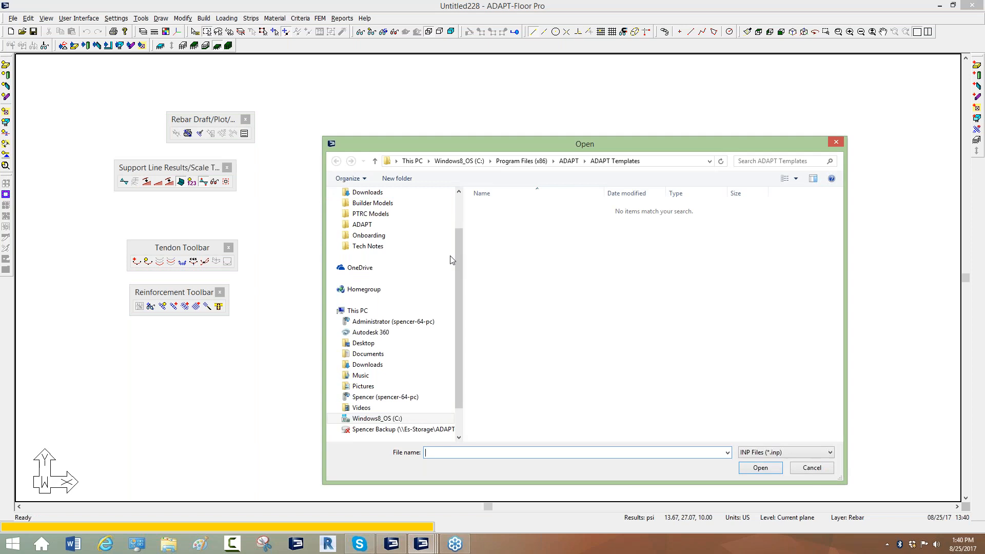
left_click_drag(453, 262, 455, 205)
left_click(363, 207)
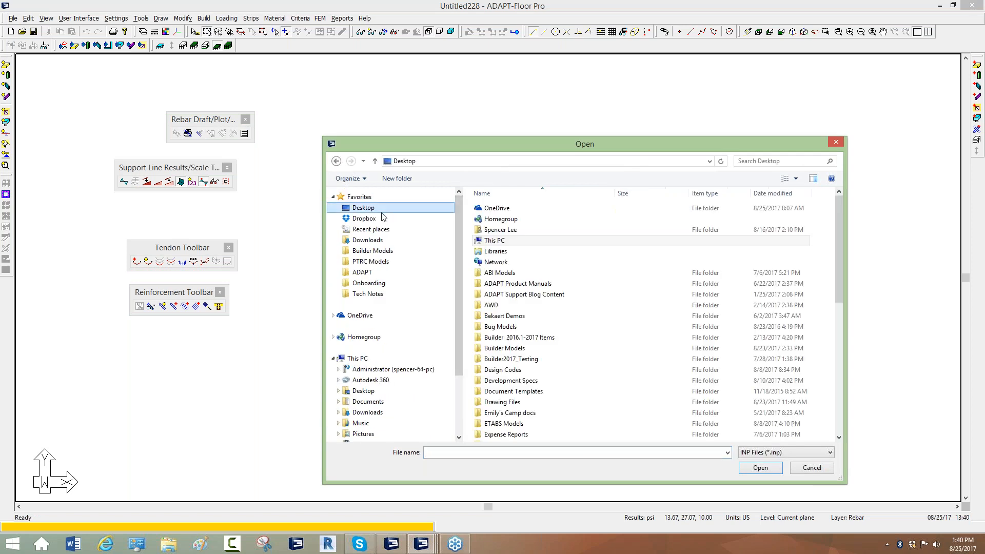
scroll(600, 308, "down", 10)
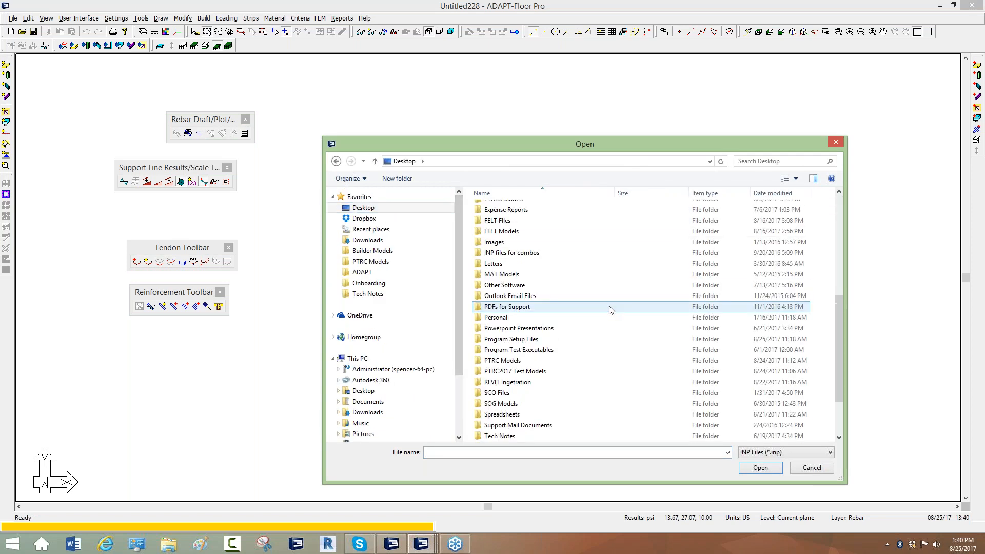
double_click(528, 392)
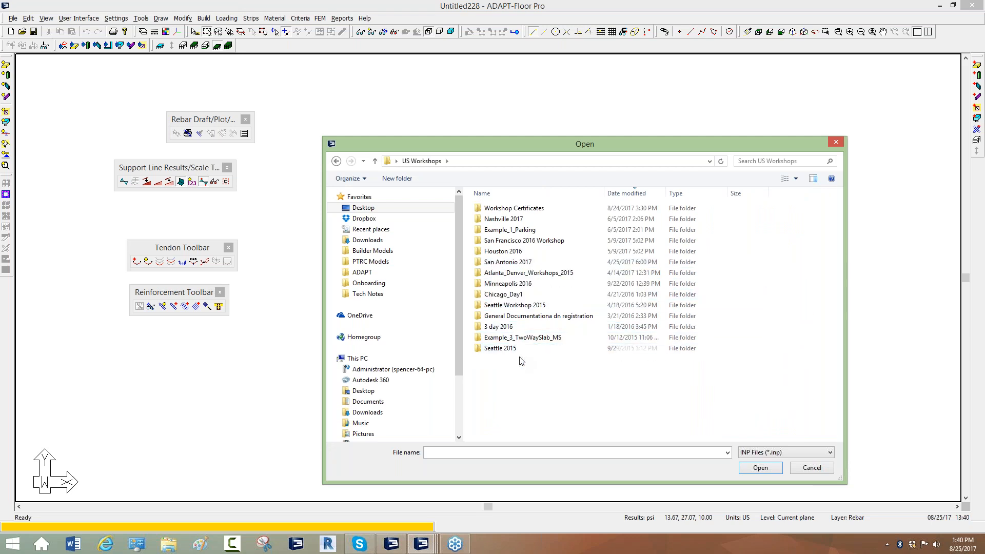
double_click(504, 219)
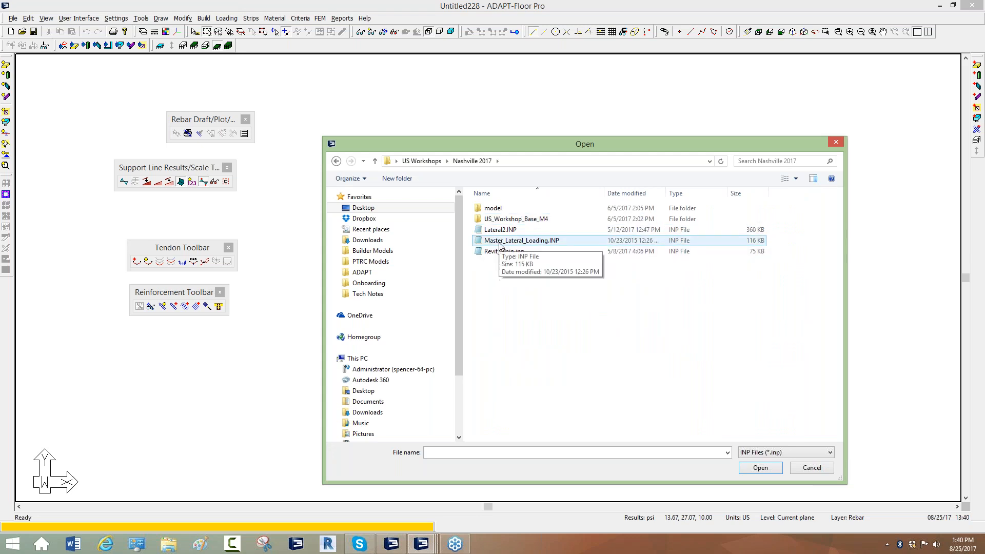
left_click(500, 241)
double_click(500, 242)
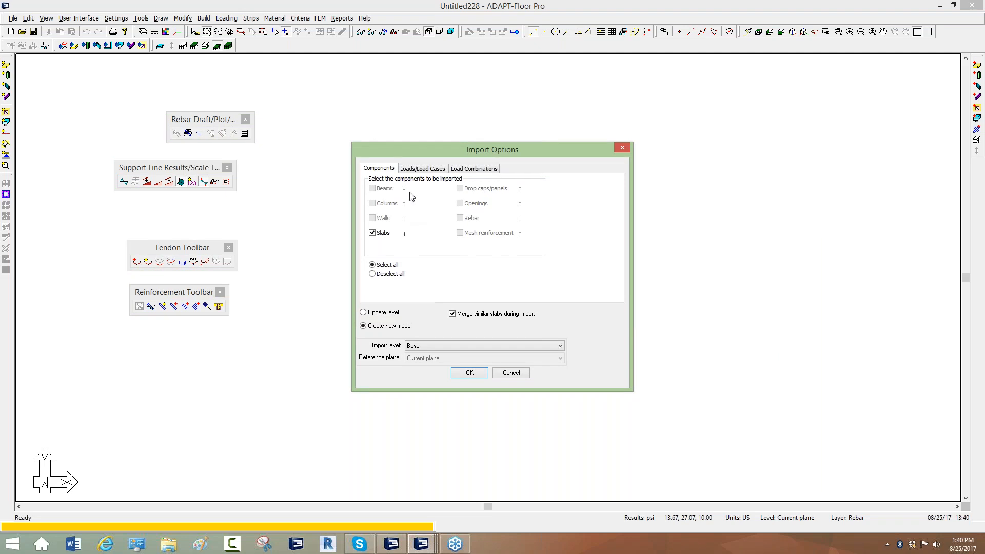
- Exclude all components from the import, choose to update the level, and turn off merging of similar slabs
left_click(389, 276)
left_click(377, 316)
left_click(452, 313)
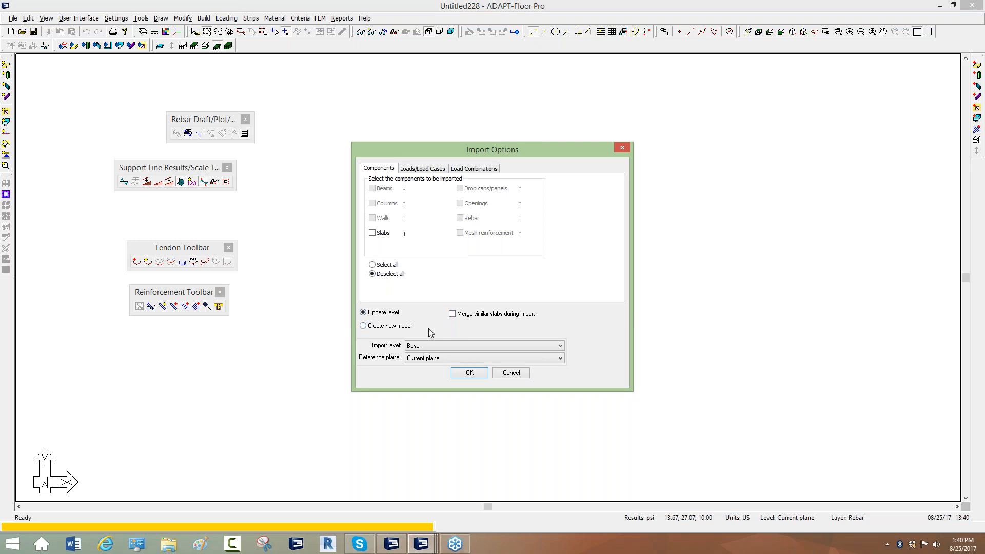
- Exclude all wind load cases, include all load combinations, and run the import
left_click(424, 169)
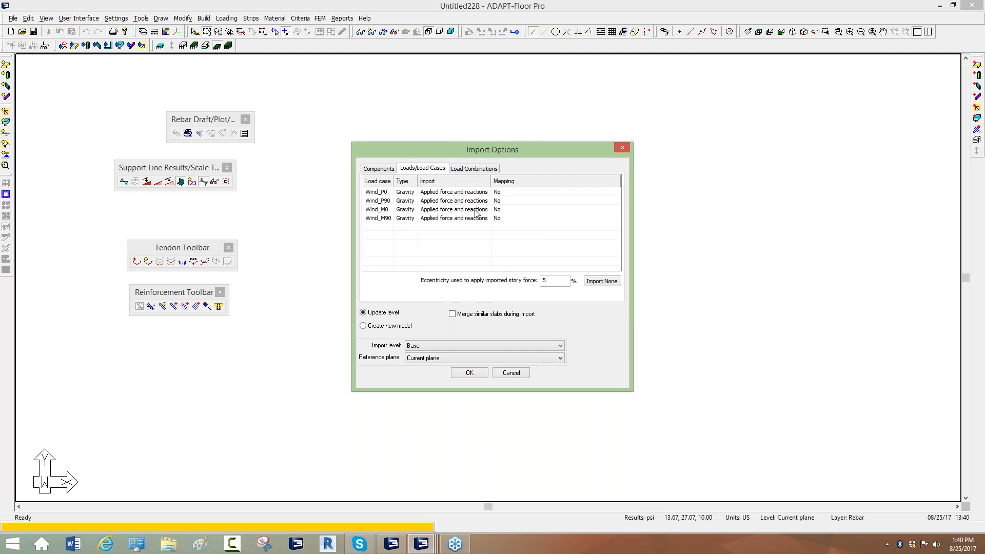
left_click(594, 282)
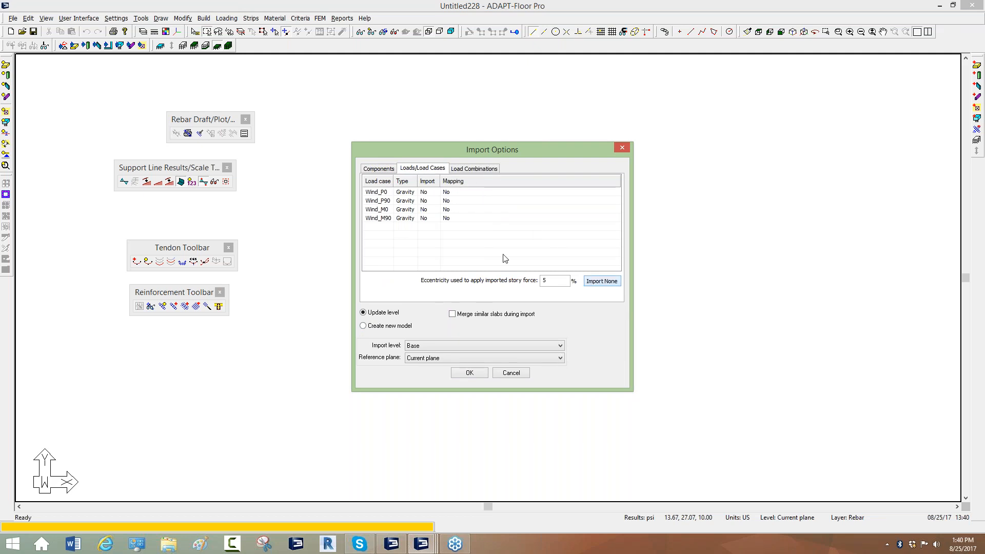
left_click(464, 170)
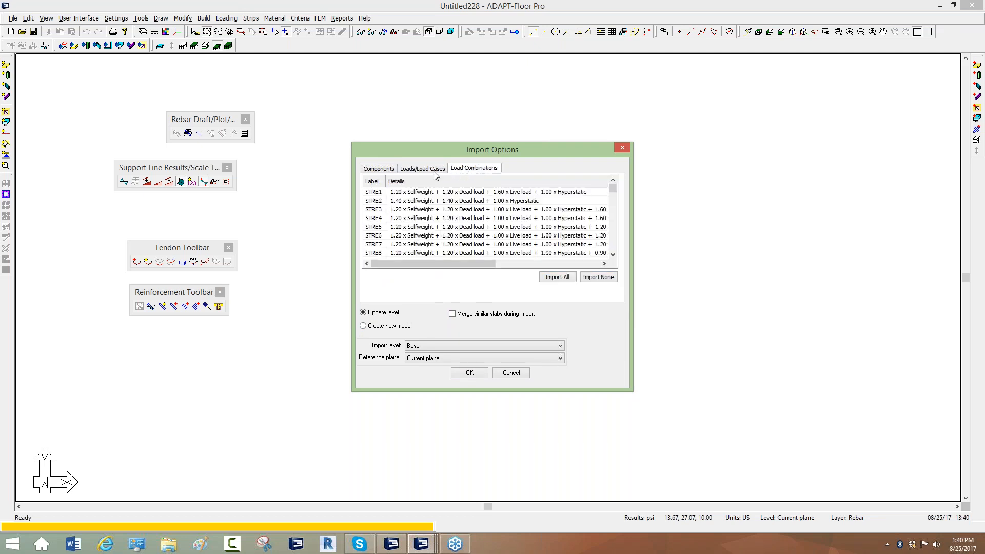
left_click(564, 279)
left_click(470, 373)
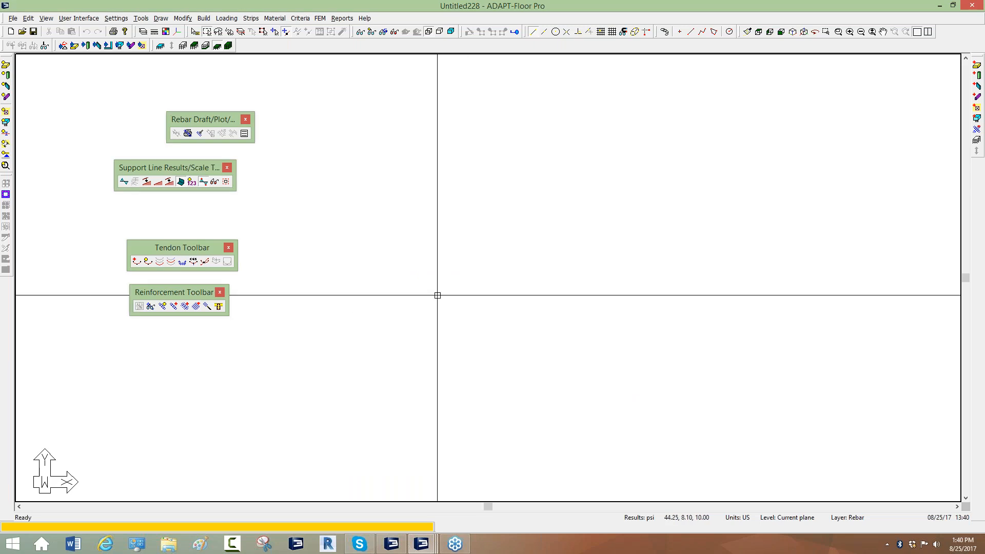
- Review the new model's load combinations, including the imported STRE strength combinations, and return to the desktop
left_click(227, 18)
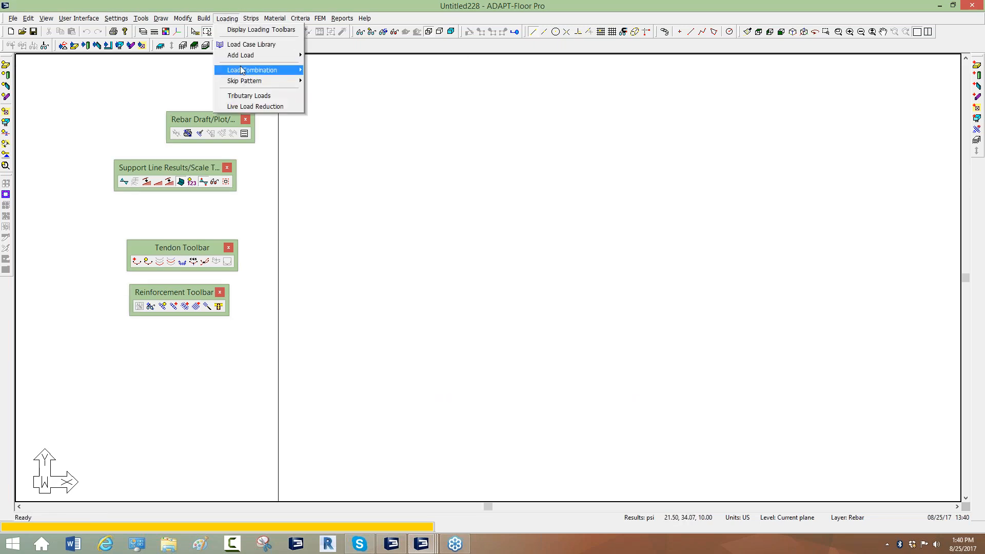
mouse_move(295, 73)
left_click(333, 71)
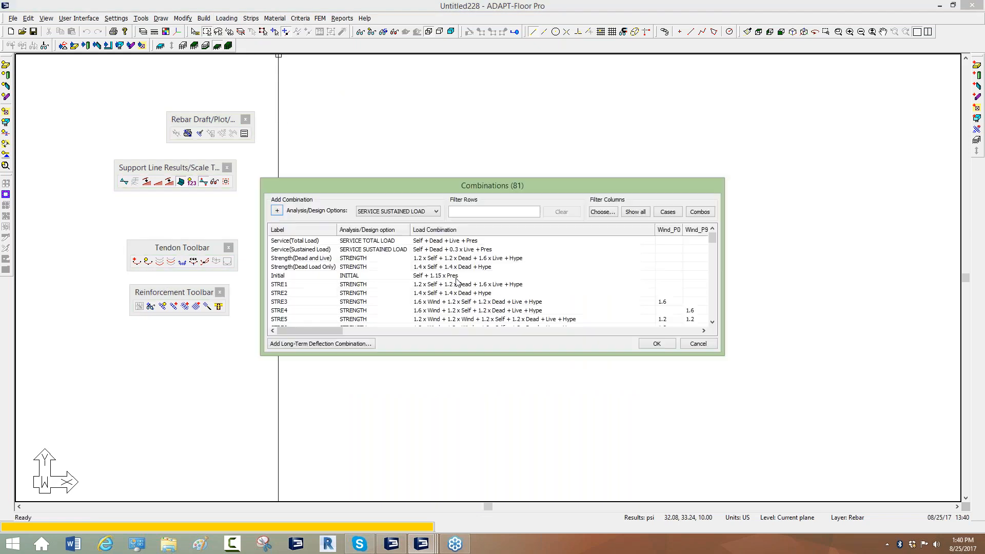
mouse_move(712, 239)
left_mouse_down()
mouse_move(716, 332)
mouse_move(711, 237)
left_mouse_up()
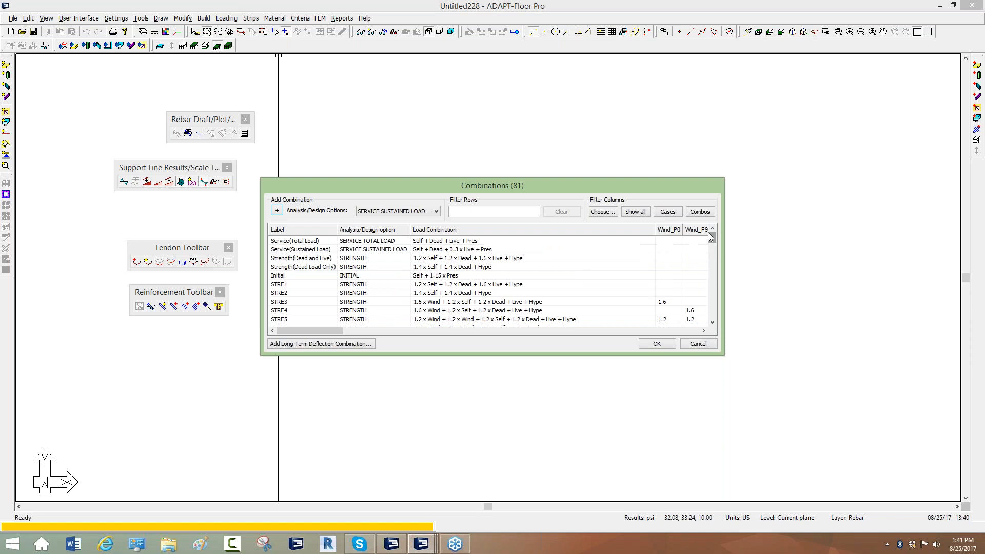
left_click(699, 344)
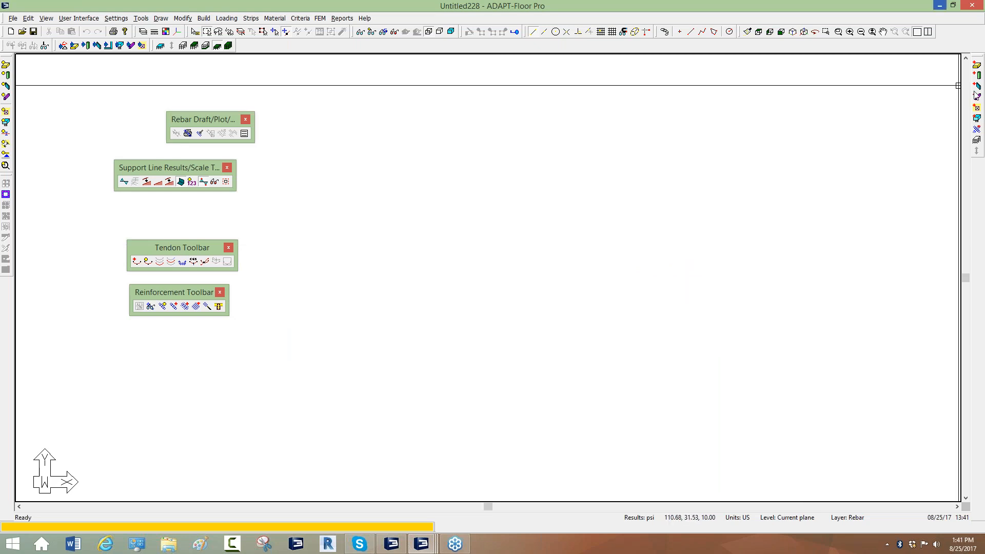
left_click(974, 6)
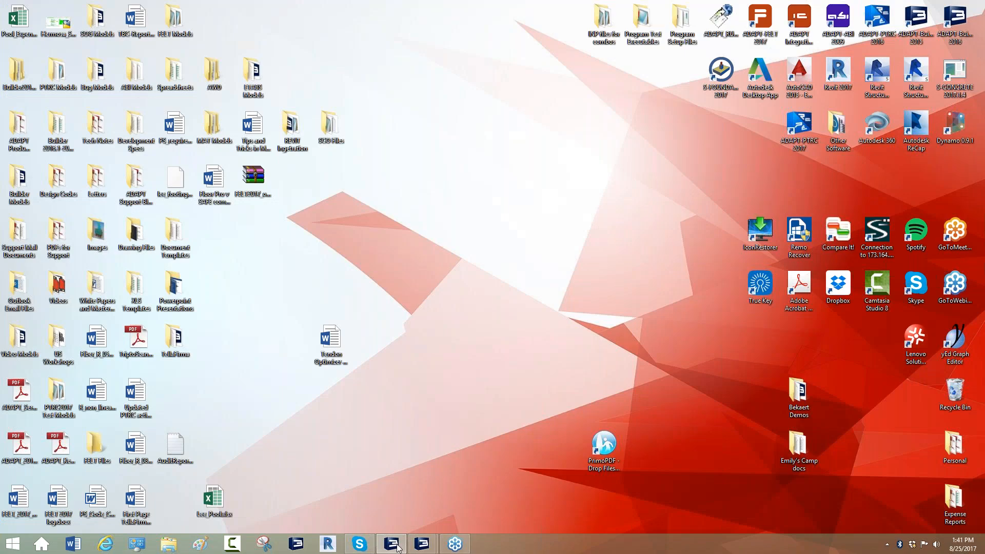
- Switch to the open Webinar2.adm model and show it in top view with the default display
left_click(445, 494)
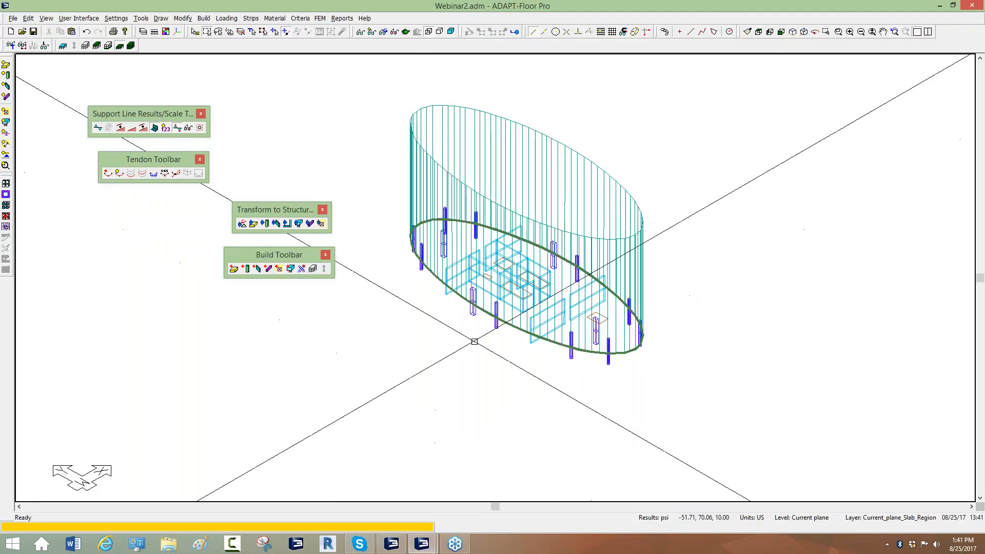
scroll(477, 216, "up", 1)
scroll(473, 228, "down", 2)
scroll(579, 167, "up", 1)
scroll(570, 200, "up", 2)
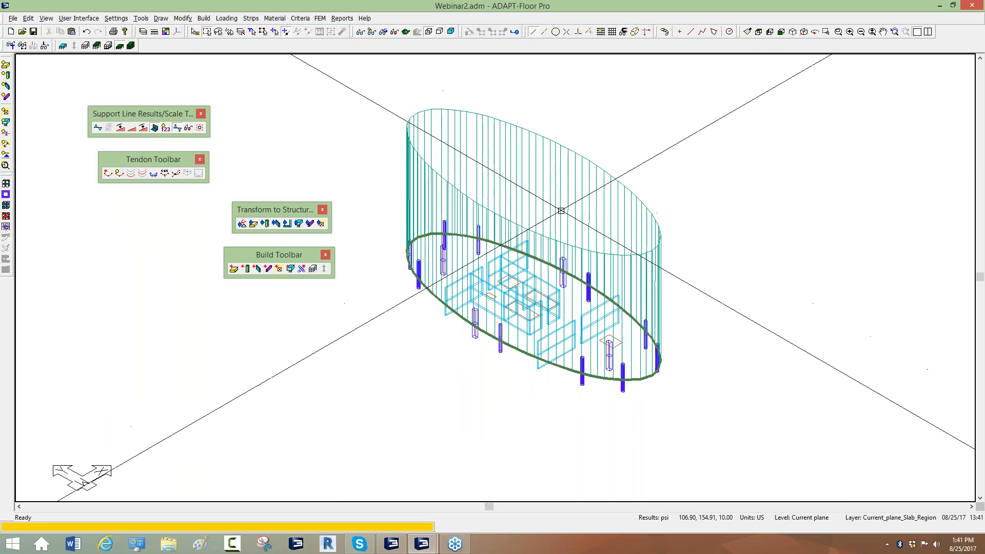
scroll(457, 227, "down", 1)
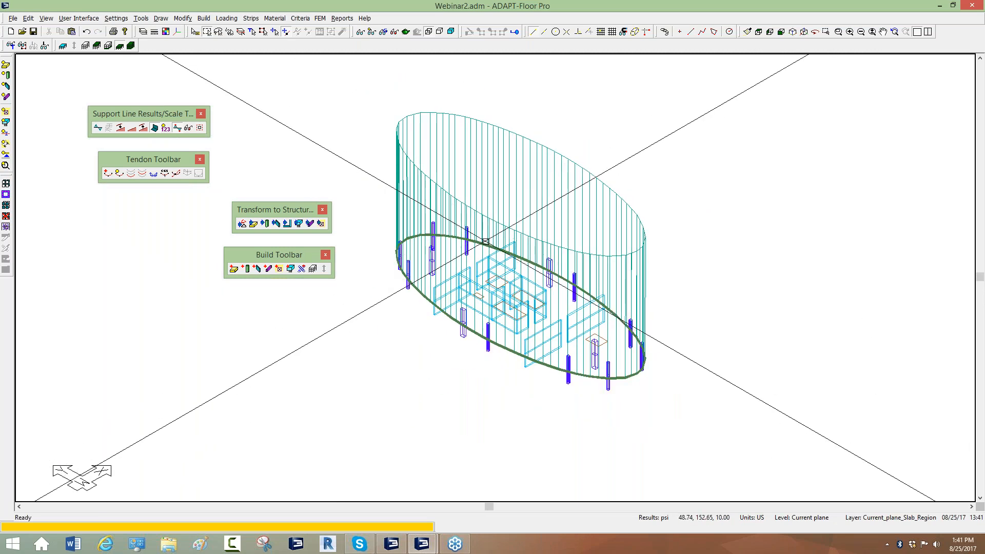
left_click(508, 131)
left_click(531, 141)
key("Escape")
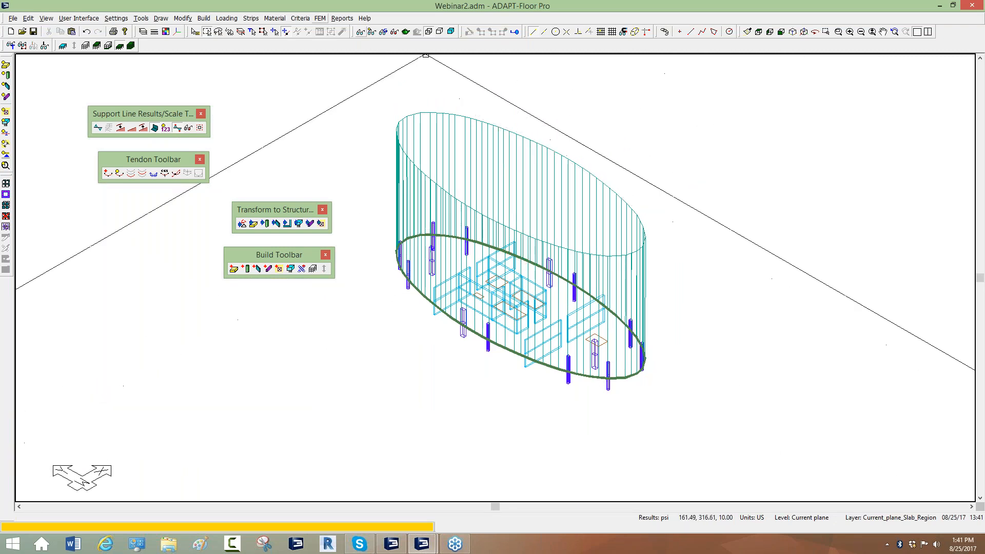
left_click(369, 33)
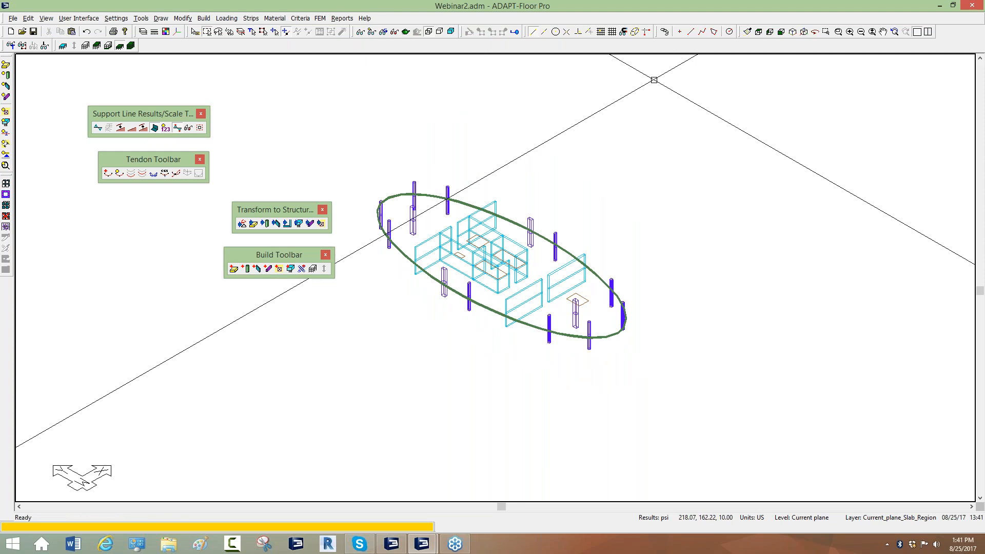
left_click(758, 31)
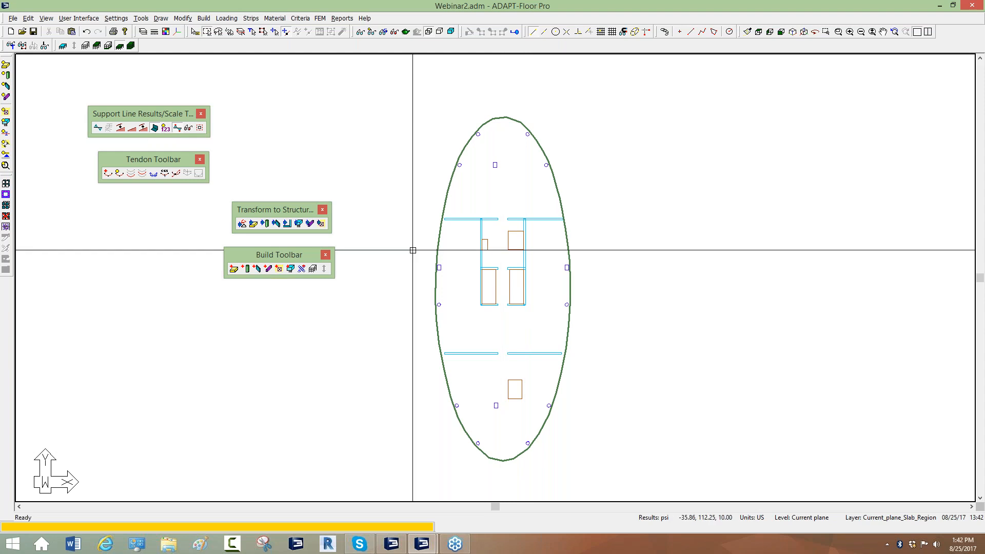
- Generate an automatic mesh of the oval slab with a 4 ft suggested cell size and automatic node shifting
left_click(319, 18)
left_click(264, 83)
left_click(320, 18)
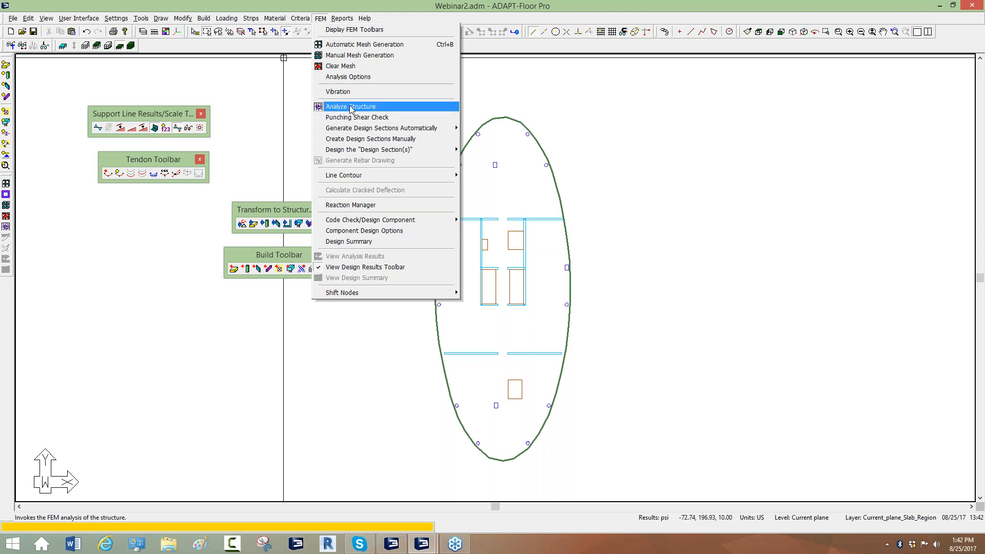
left_click(359, 45)
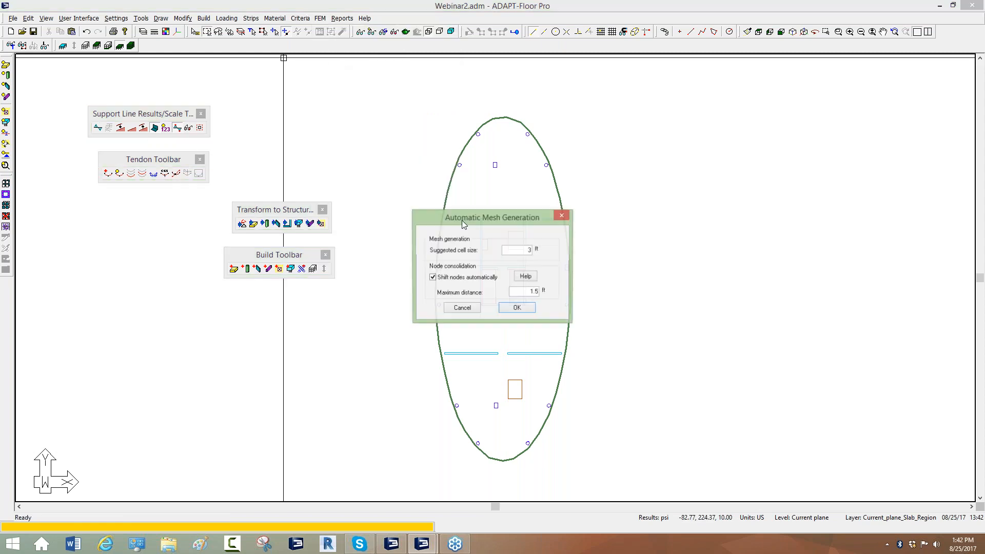
double_click(517, 251)
type("4")
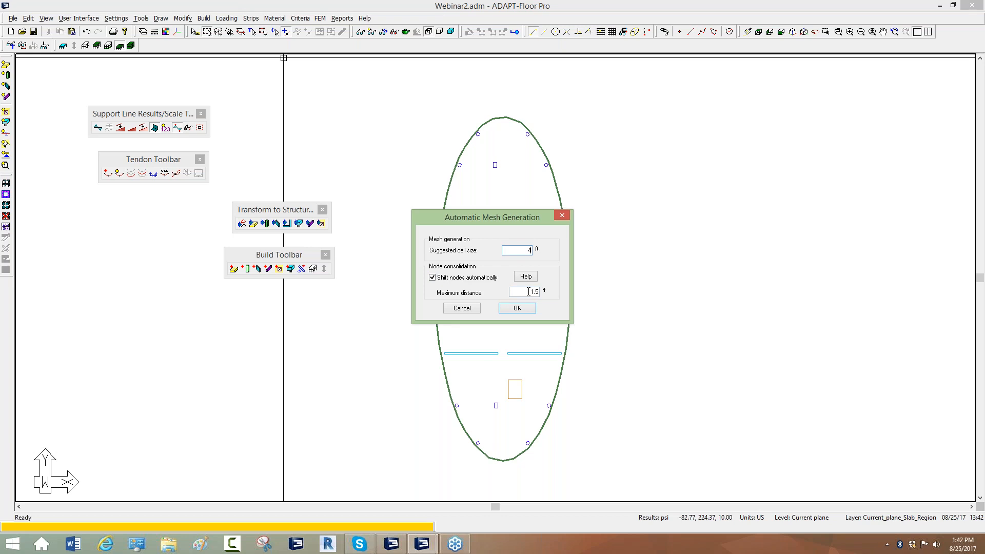
left_click_drag(529, 291, 542, 293)
left_click(526, 250)
double_click(535, 291)
left_click(521, 309)
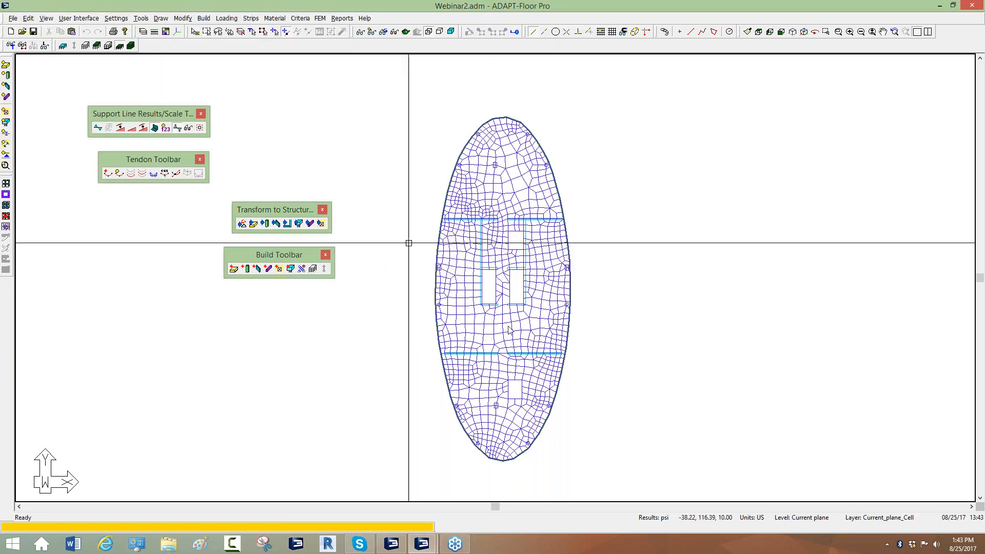
- Analyze the structure for Service(Total Load) only, with Uncracked stiffness and without vibration analysis, and save the solution
left_click(320, 18)
left_click(343, 106)
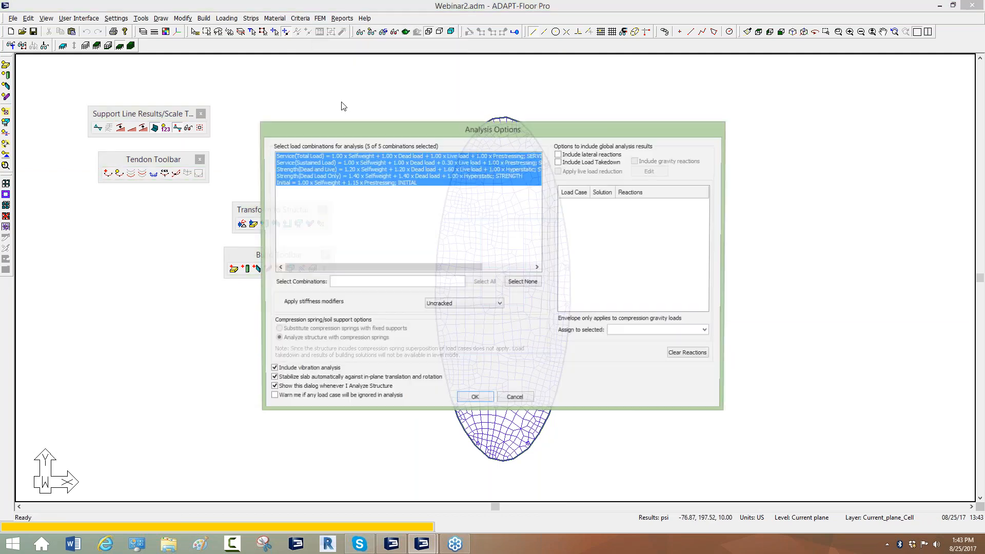
left_click(426, 156)
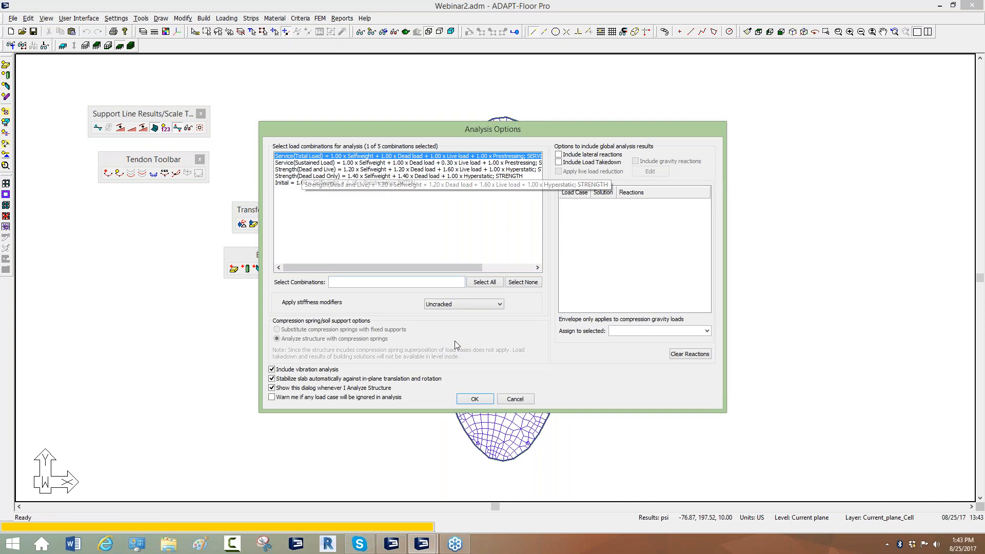
left_click(272, 369)
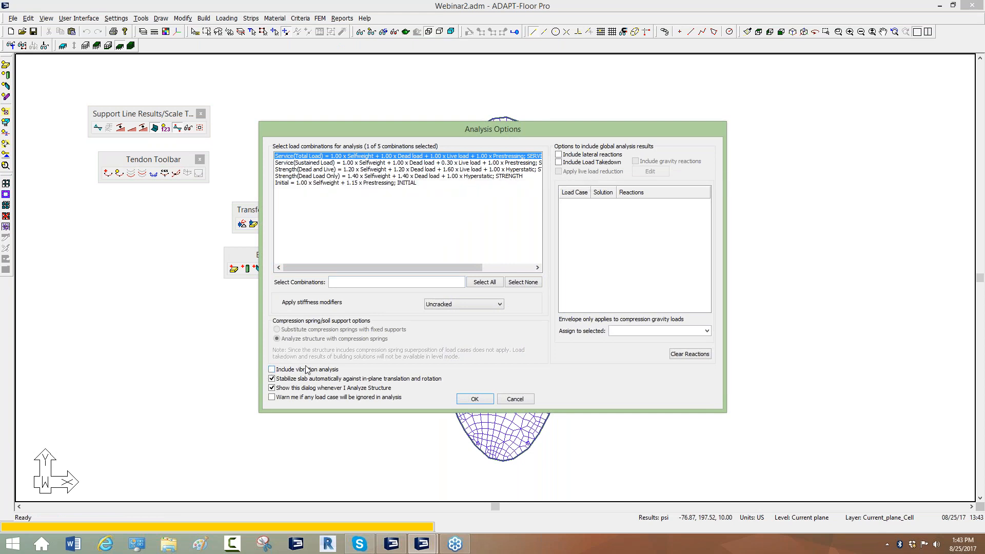
left_click(450, 307)
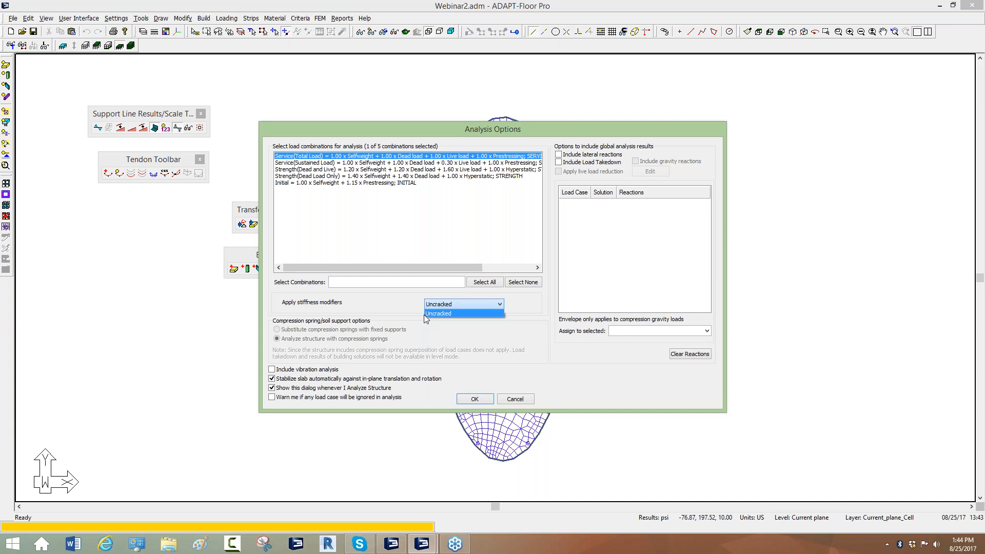
left_click(426, 313)
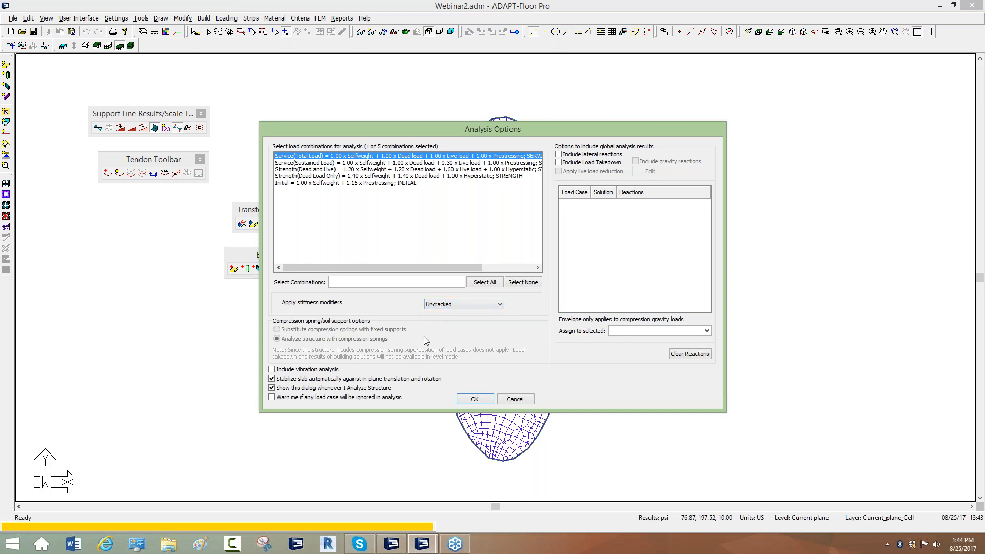
left_click(474, 399)
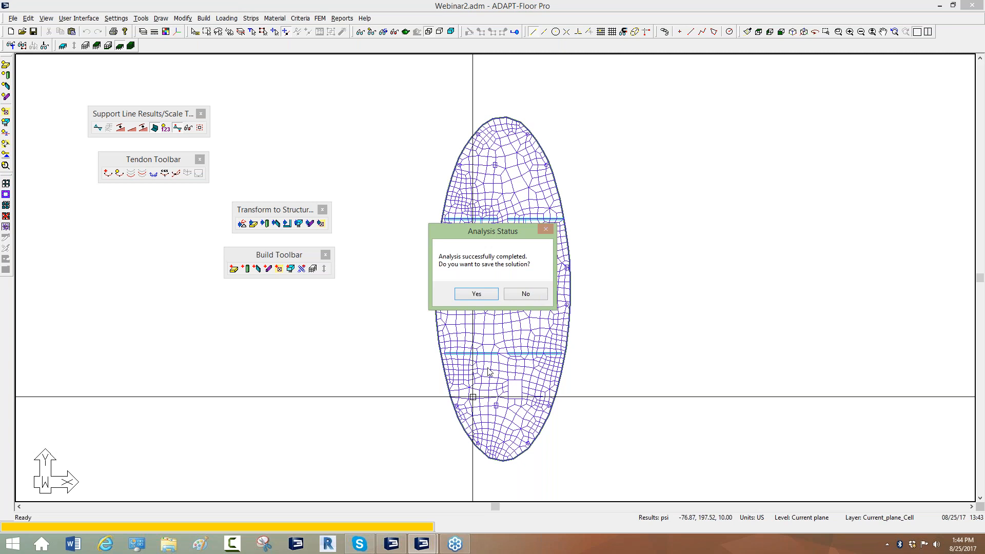
left_click(476, 293)
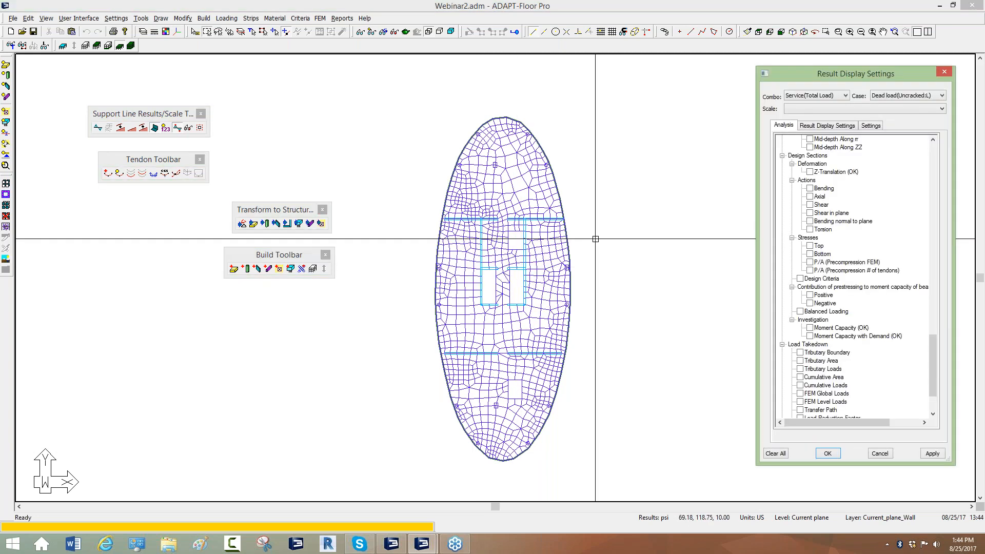
- Restore the default display to hide the mesh and show the slab's Z-Translation contour for Service(Total Load)
left_click_drag(692, 78, 625, 87)
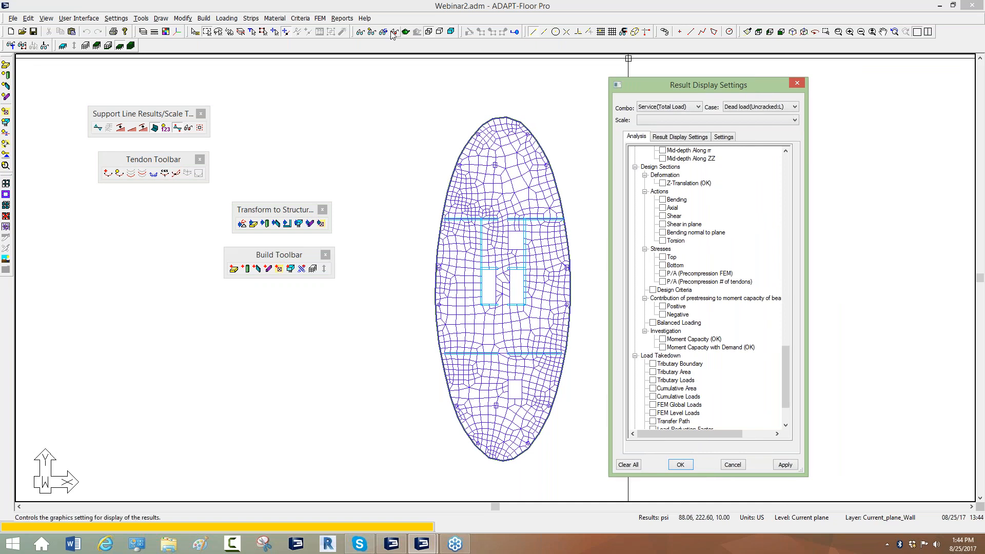
left_click(373, 32)
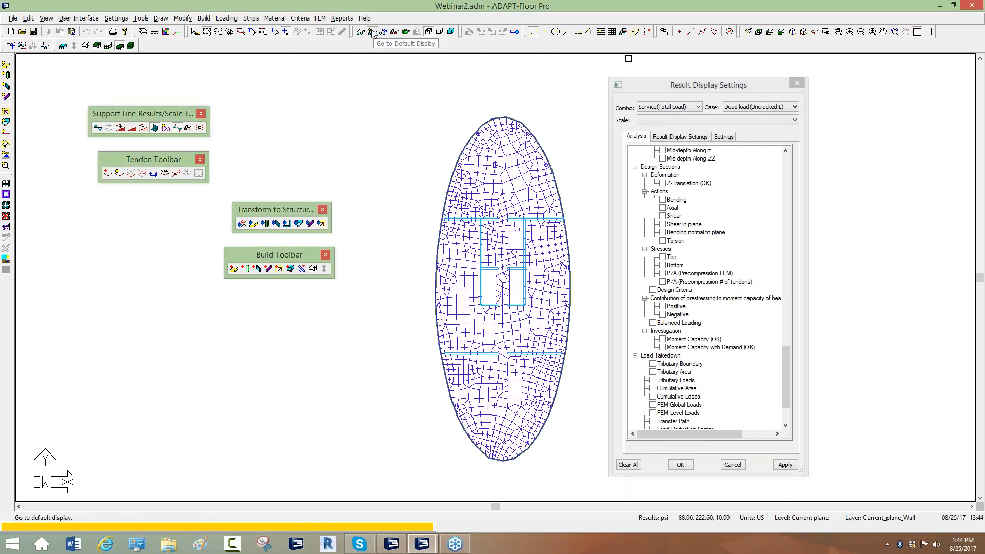
left_click(373, 32)
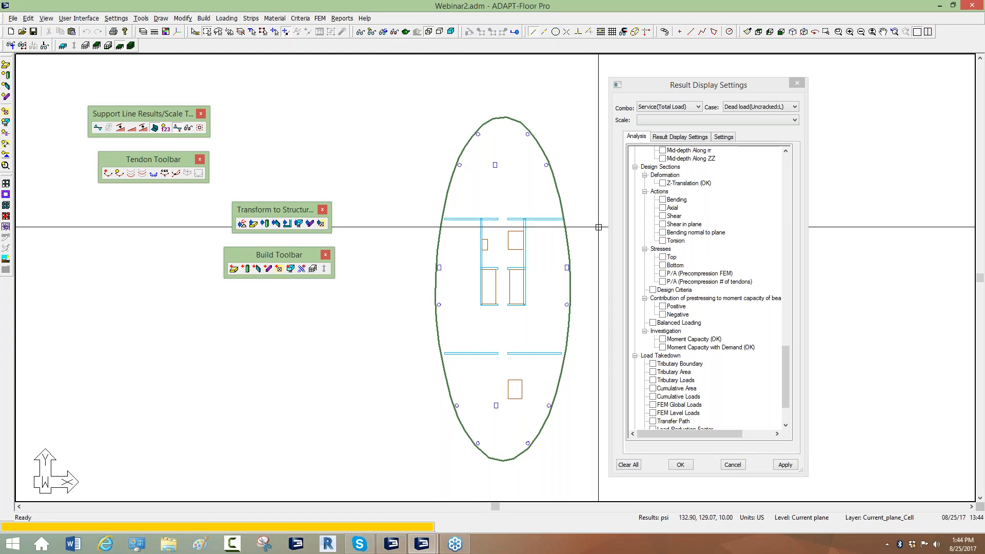
left_click_drag(784, 377, 788, 163)
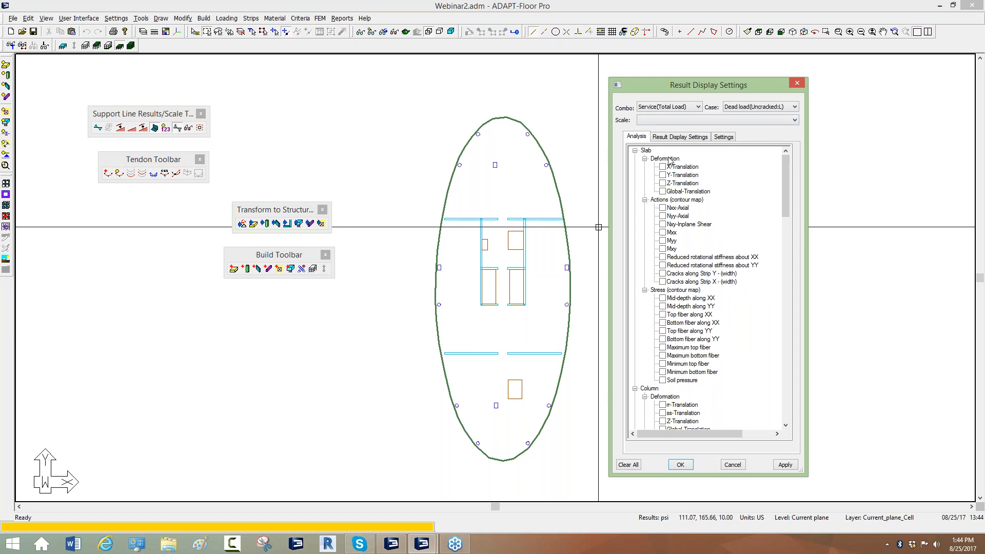
left_click(667, 183)
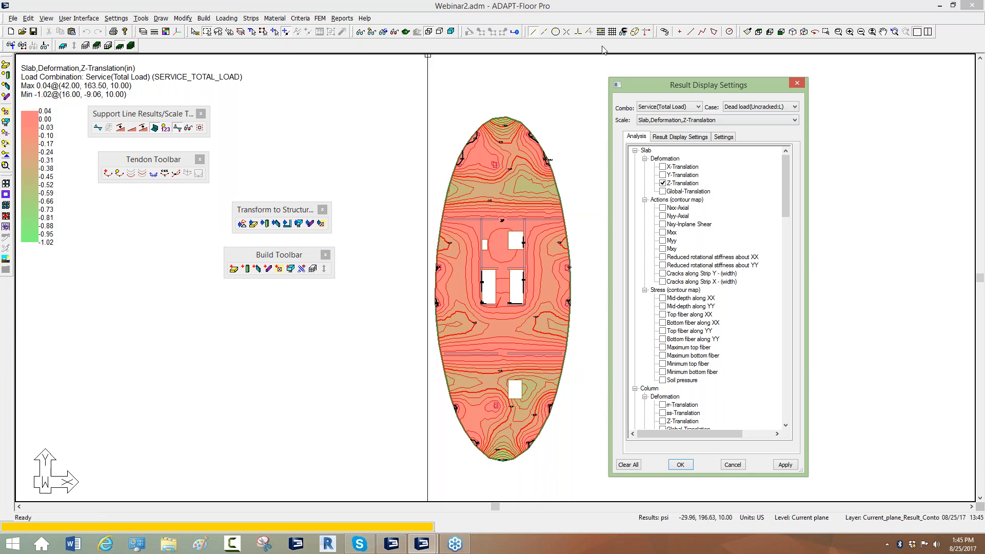
- View the Z-Translation contour in isometric view and inspect it on the model in the ADAPT Solid Modeling viewer
left_click(793, 33)
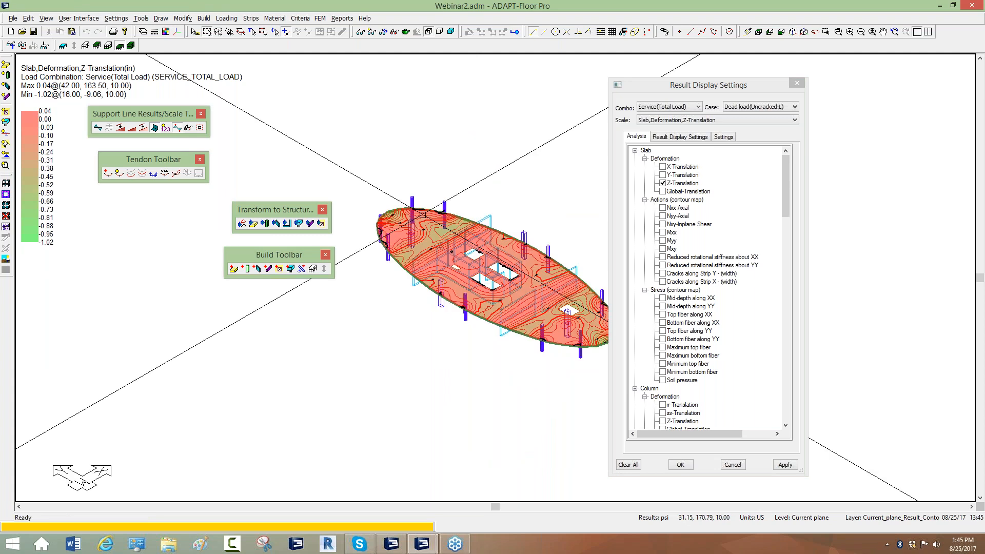
middle_click_drag(490, 185, 416, 176)
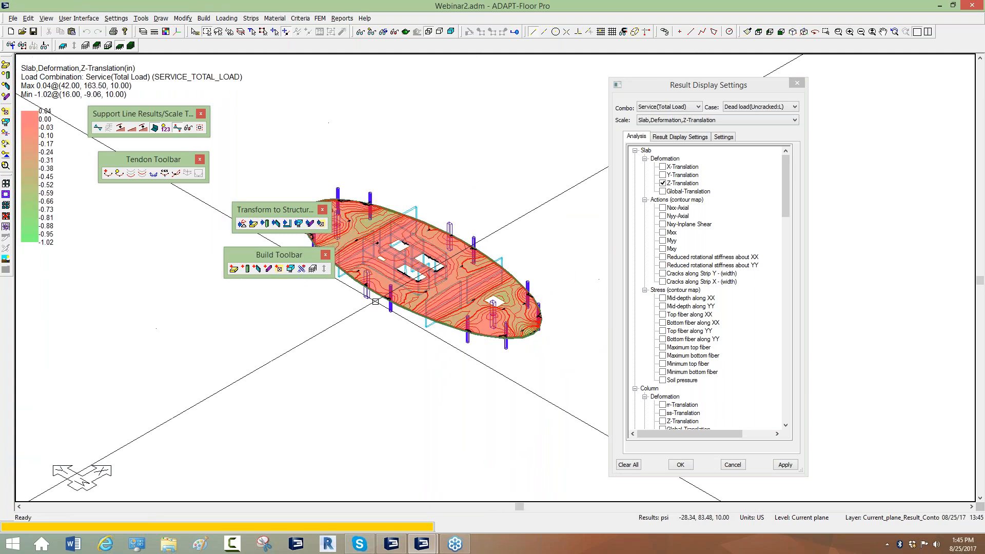
middle_click_drag(383, 327, 440, 339)
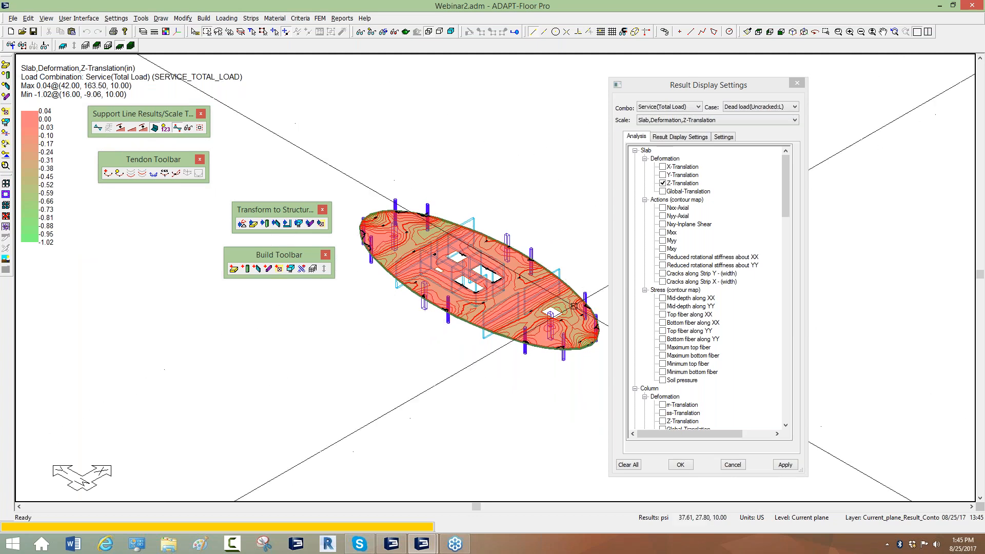
left_click(406, 33)
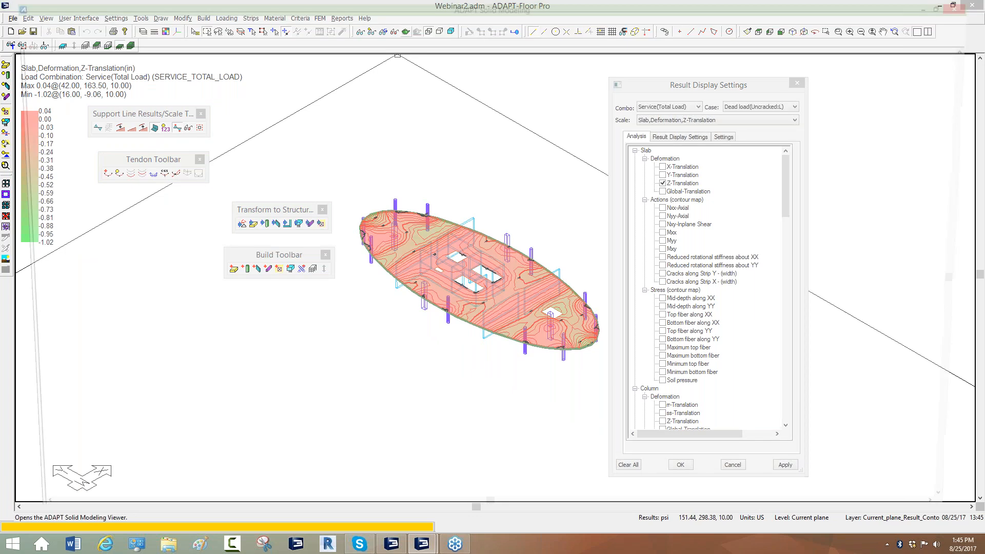
left_click_drag(387, 223, 409, 184)
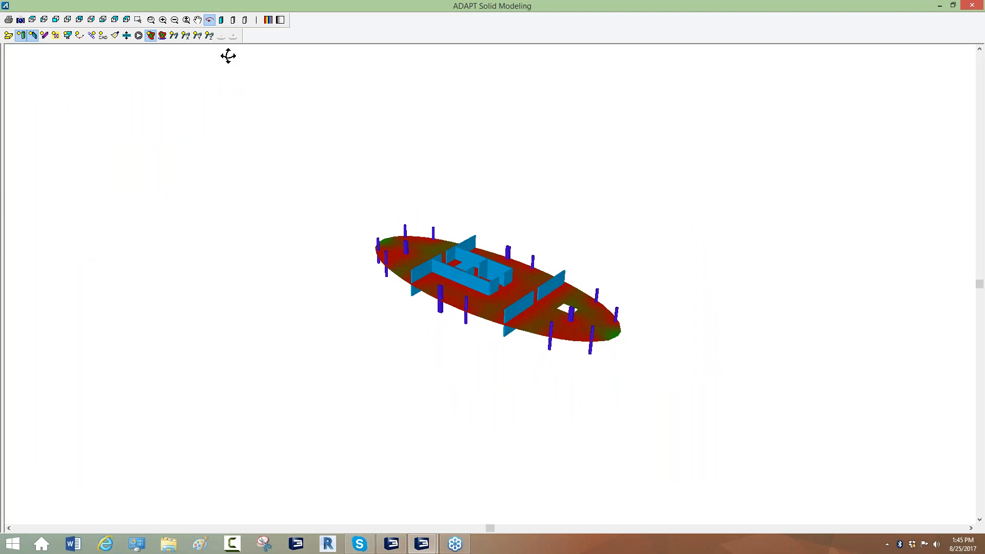
- Display the deformed shape in the solid model, adjust its deformation scale, and examine the slab from several sides
left_click(164, 21)
left_click(210, 35)
left_click(221, 36)
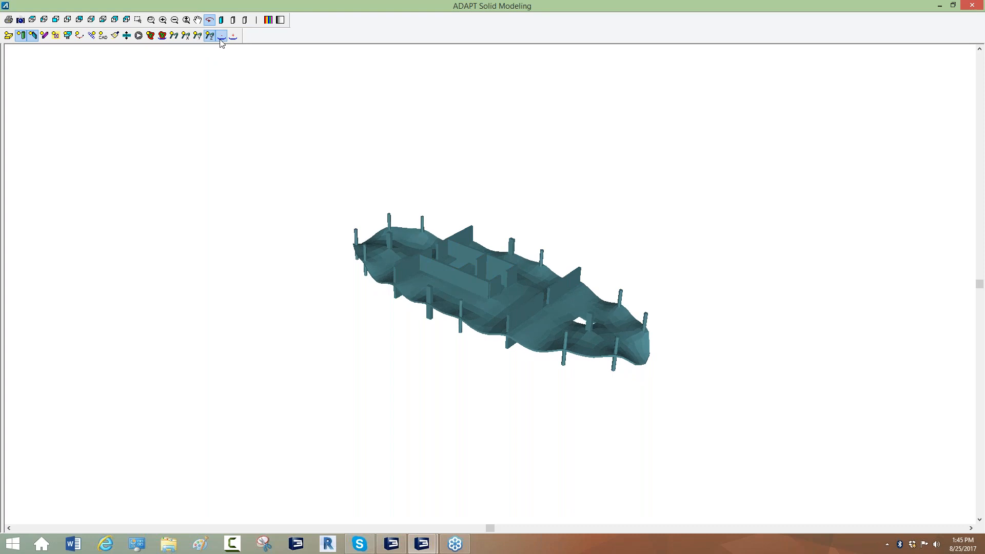
left_click(233, 36)
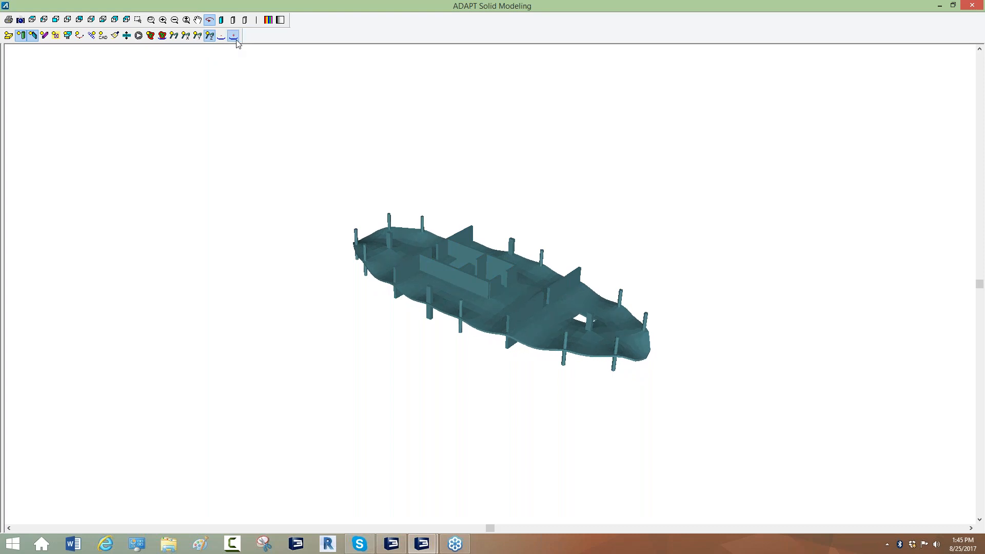
mouse_move(265, 224)
left_mouse_down()
mouse_move(281, 198)
mouse_move(282, 213)
mouse_move(358, 220)
mouse_move(362, 231)
mouse_move(381, 211)
mouse_move(319, 214)
mouse_move(310, 196)
mouse_move(244, 222)
mouse_move(257, 223)
left_mouse_up()
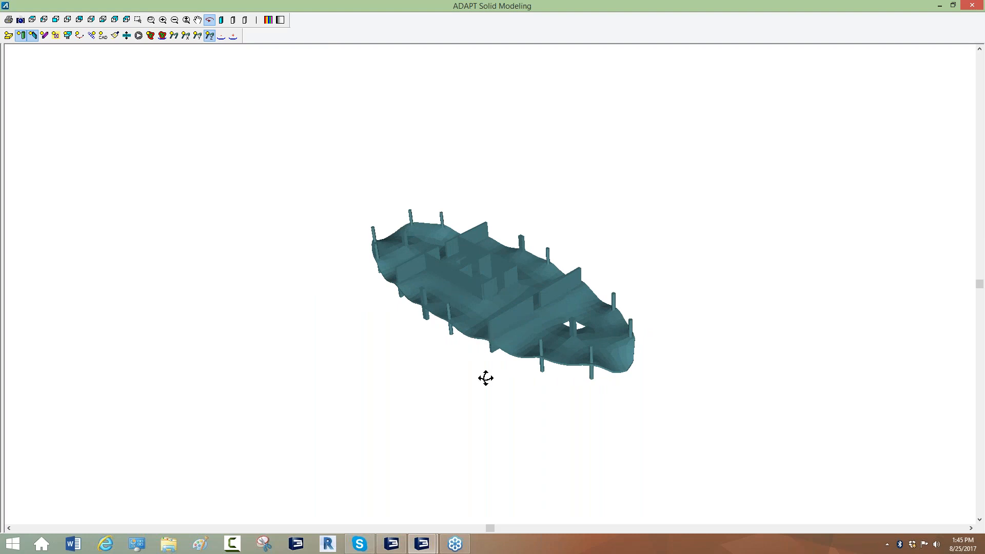
mouse_move(285, 277)
left_mouse_down()
mouse_move(325, 255)
mouse_move(440, 265)
mouse_move(301, 279)
left_mouse_up()
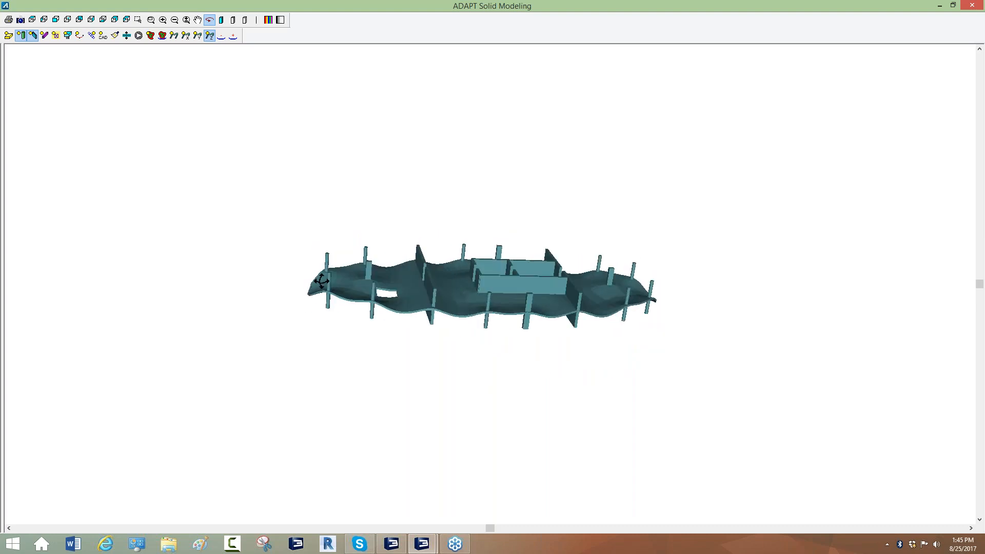
left_click_drag(541, 369, 497, 380)
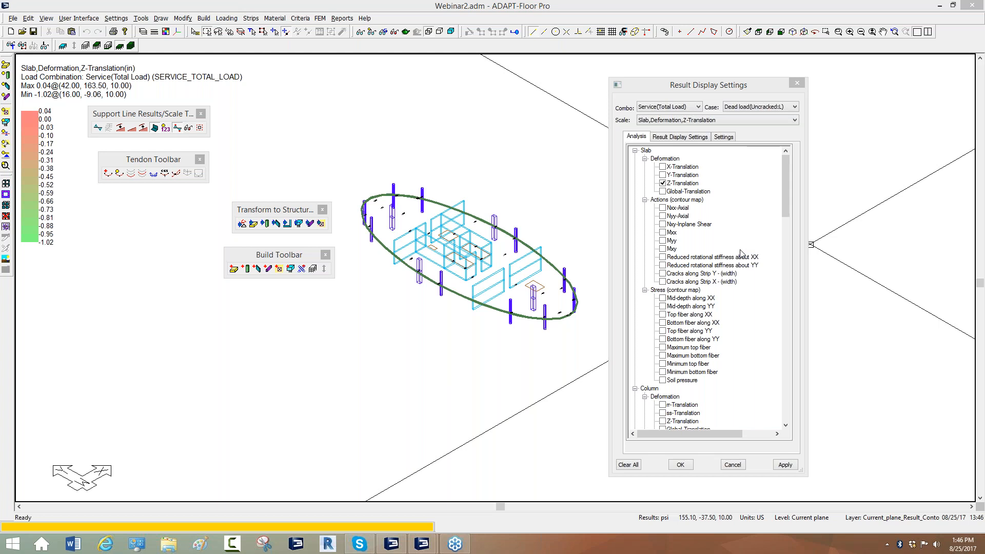
- Show the slab's Z-Translation contour in plan view and apply the 15-color range as its contour colors
left_click(763, 31)
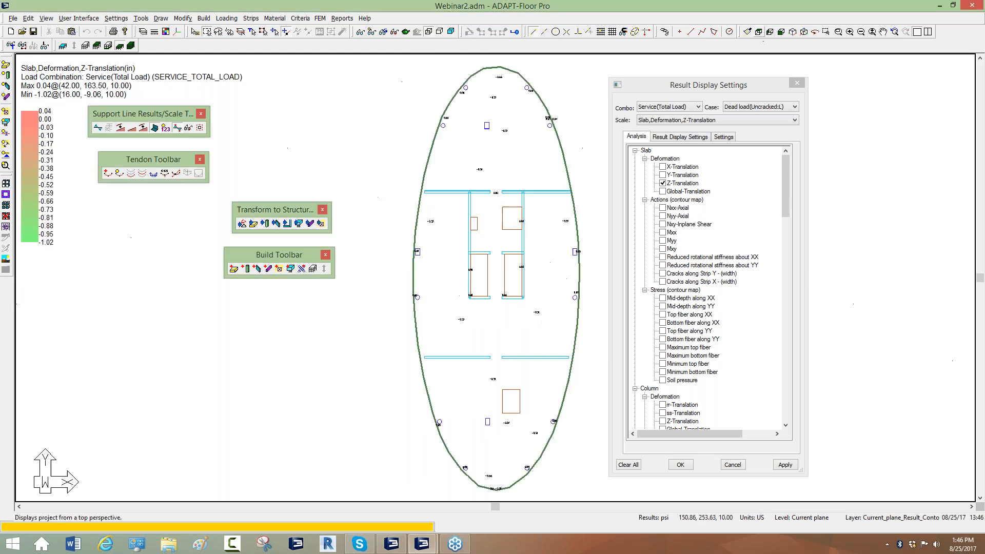
left_click(663, 183)
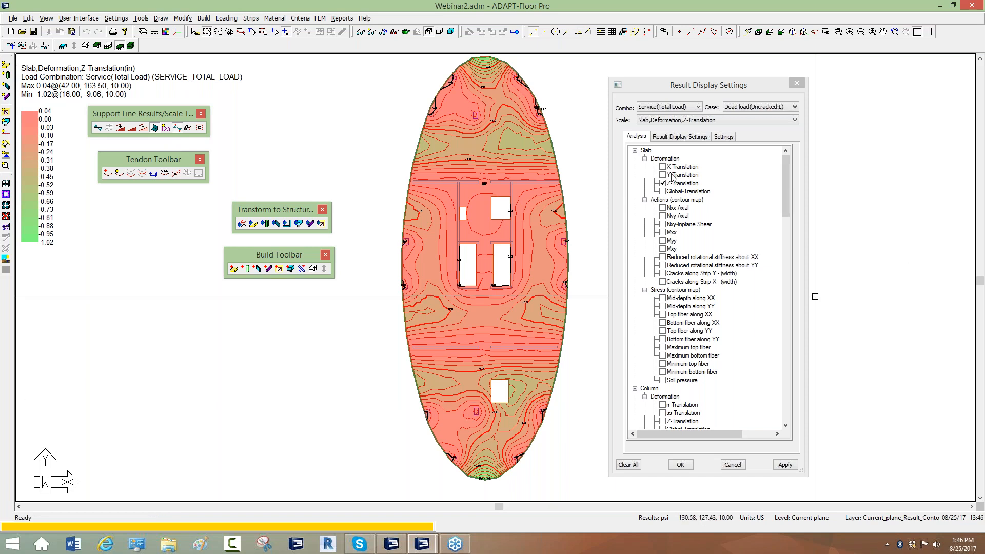
left_click(723, 137)
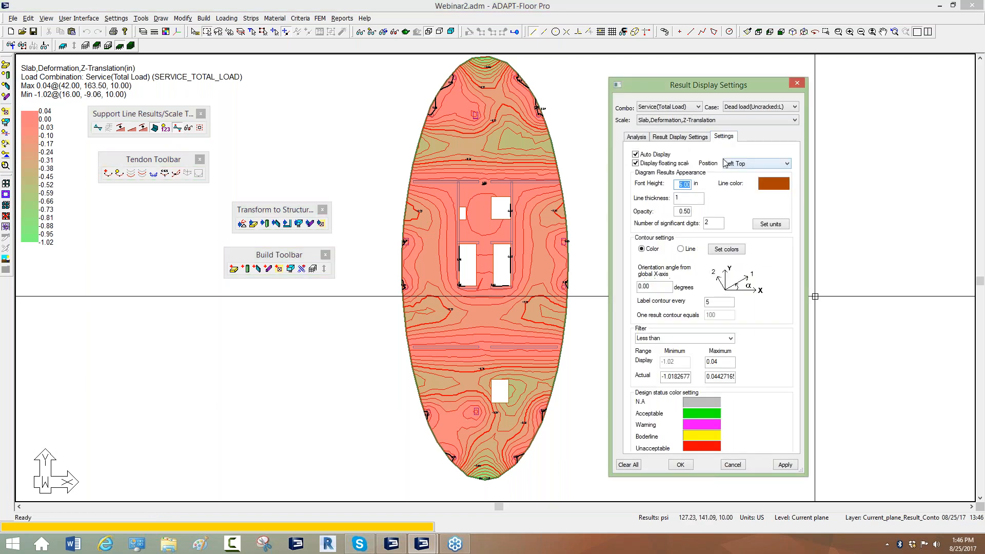
left_click(725, 251)
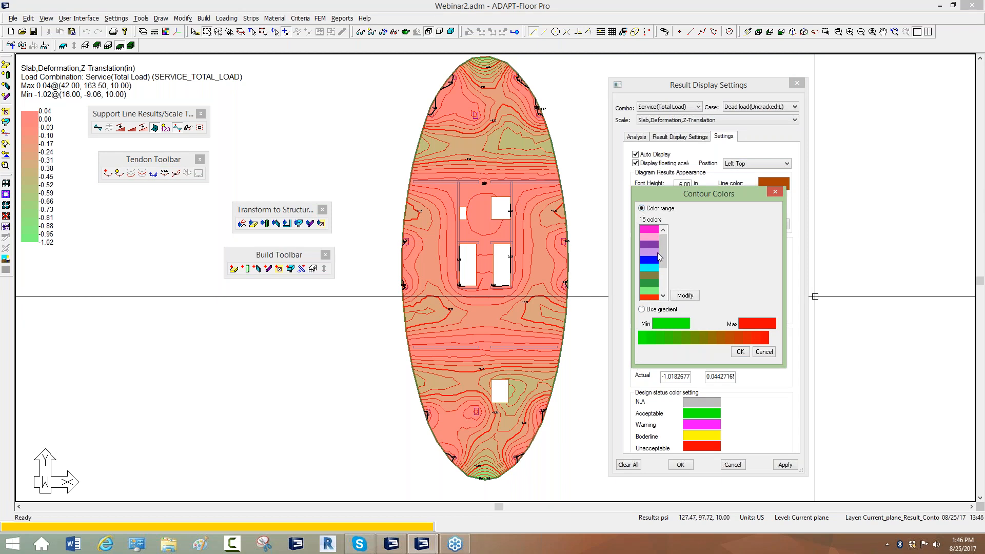
left_click(743, 355)
left_click(785, 464)
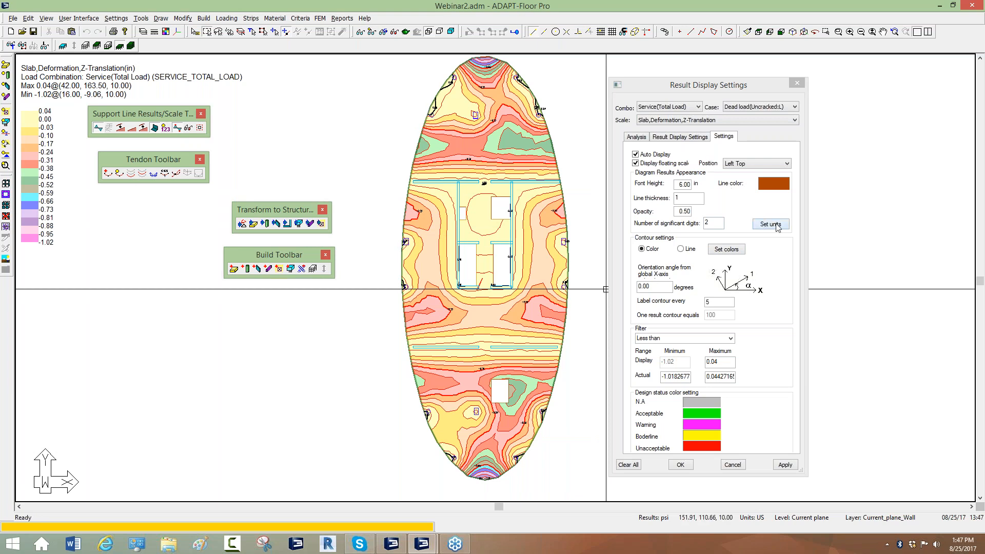
- Set the contour colors to a gradient with green as minimum and red as maximum, and apply it to the slab contour
left_click(726, 250)
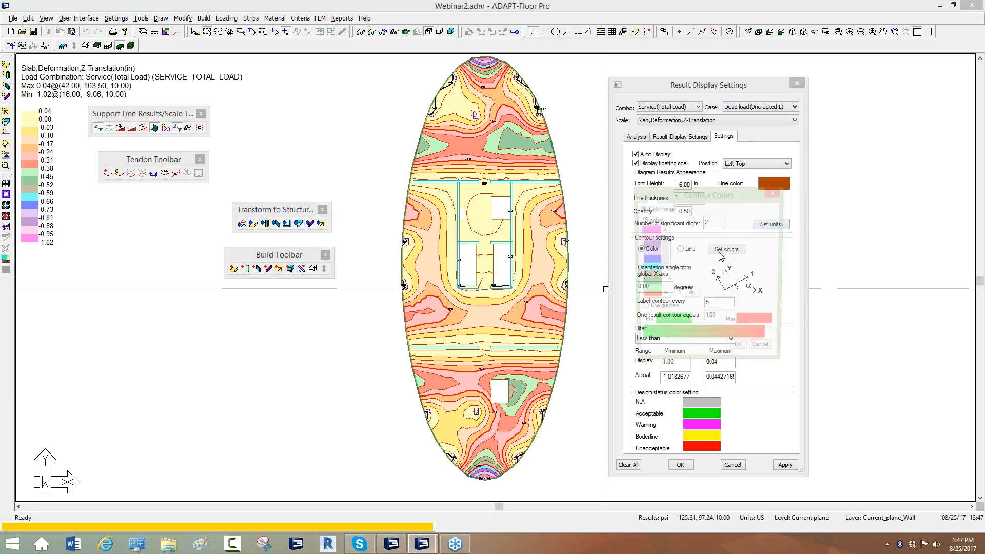
left_click(641, 310)
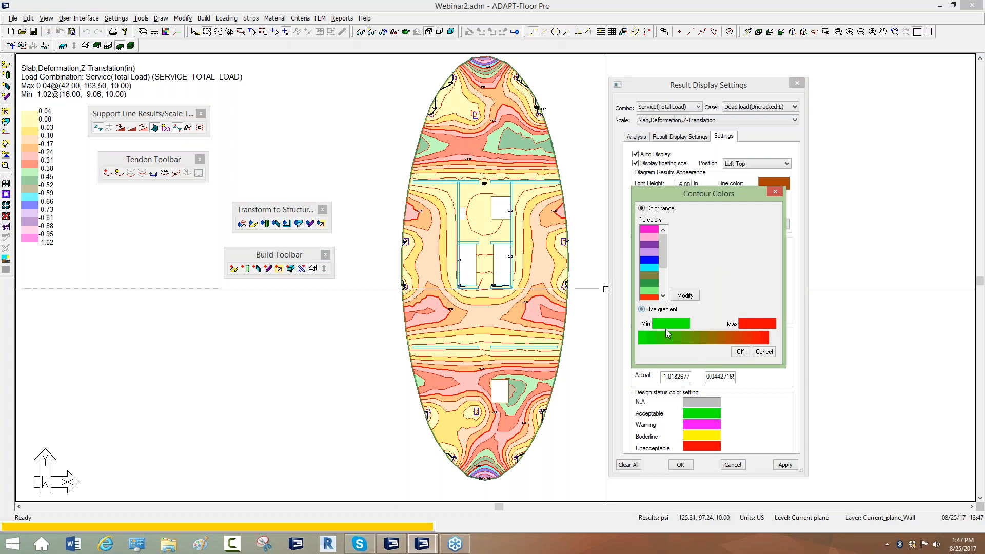
left_click(741, 353)
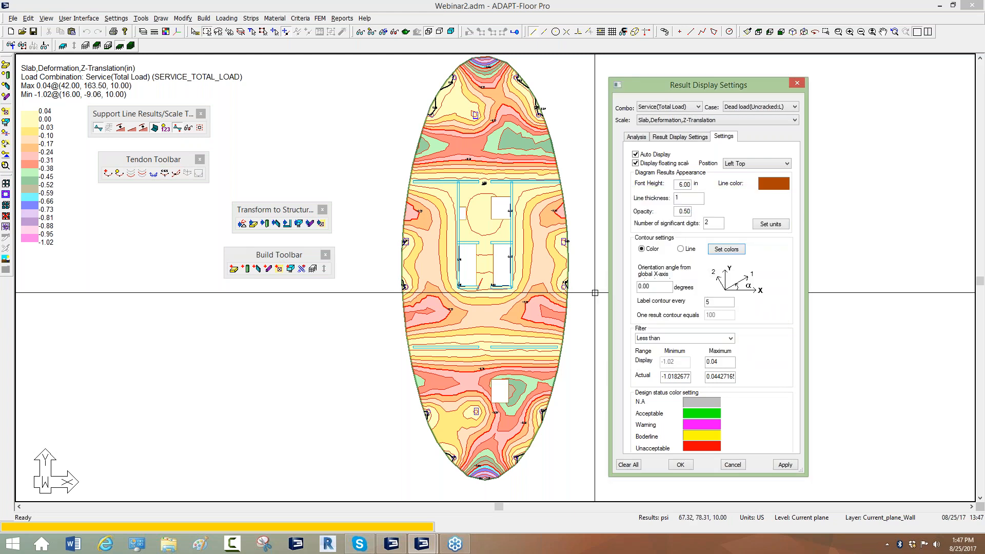
left_click(787, 465)
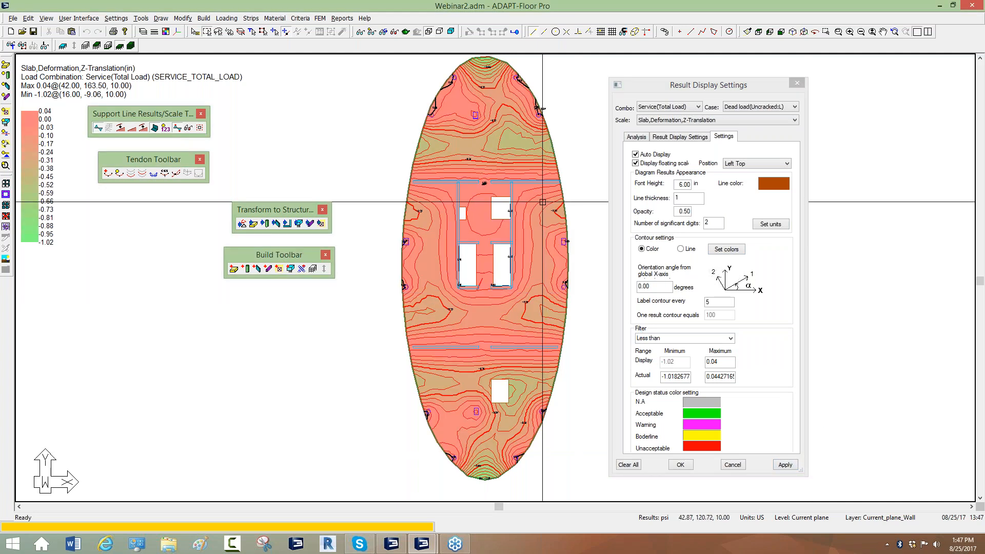
middle_click_drag(545, 157, 528, 168)
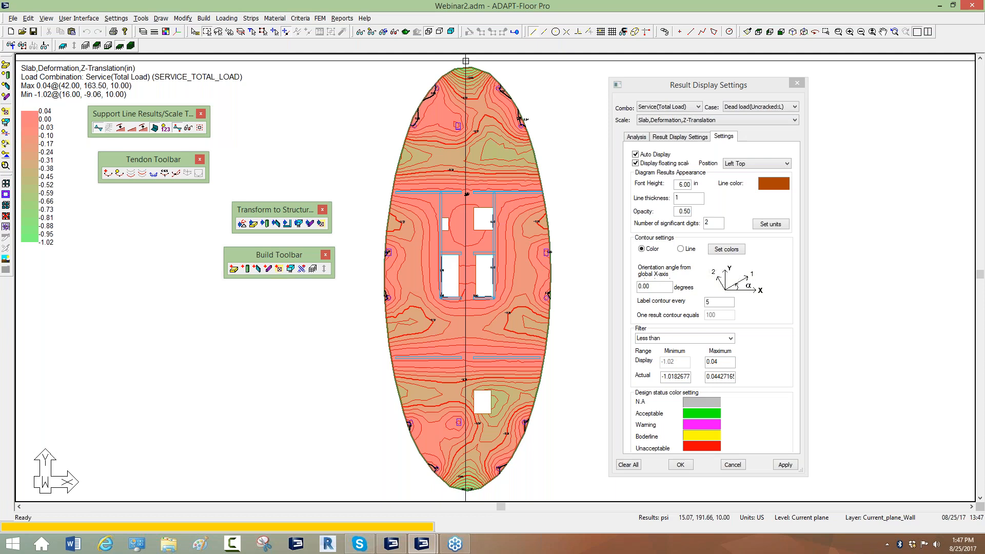
- Open the analysis results in ADViewer and show the Z-Translation contour for Service(Total Load) without value labels
left_click(320, 18)
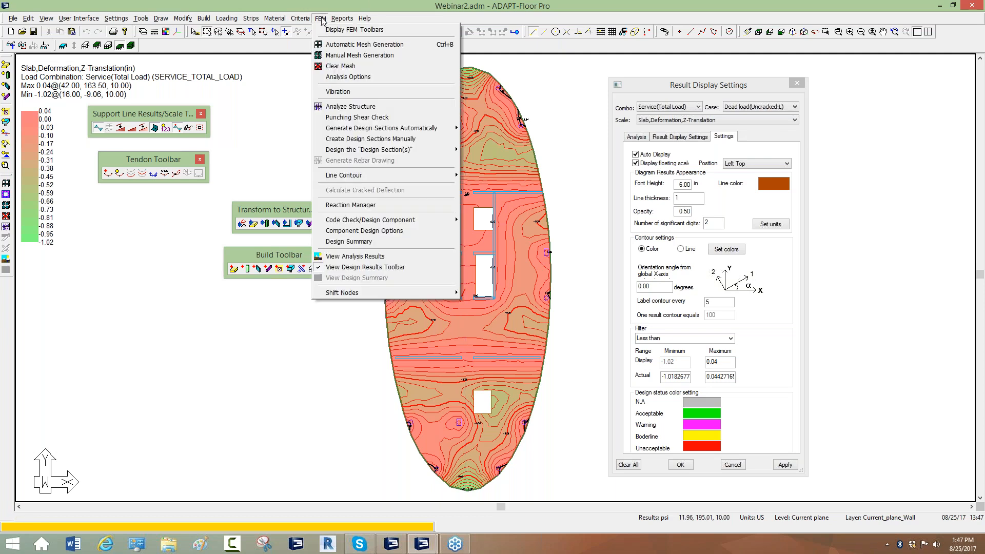
left_click(348, 256)
left_click_drag(465, 324, 595, 169)
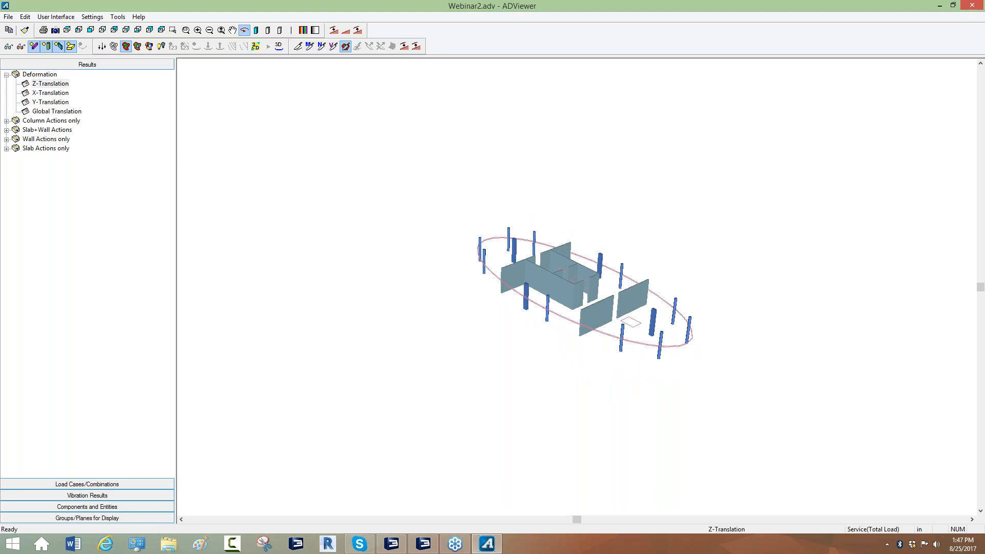
left_click(161, 47)
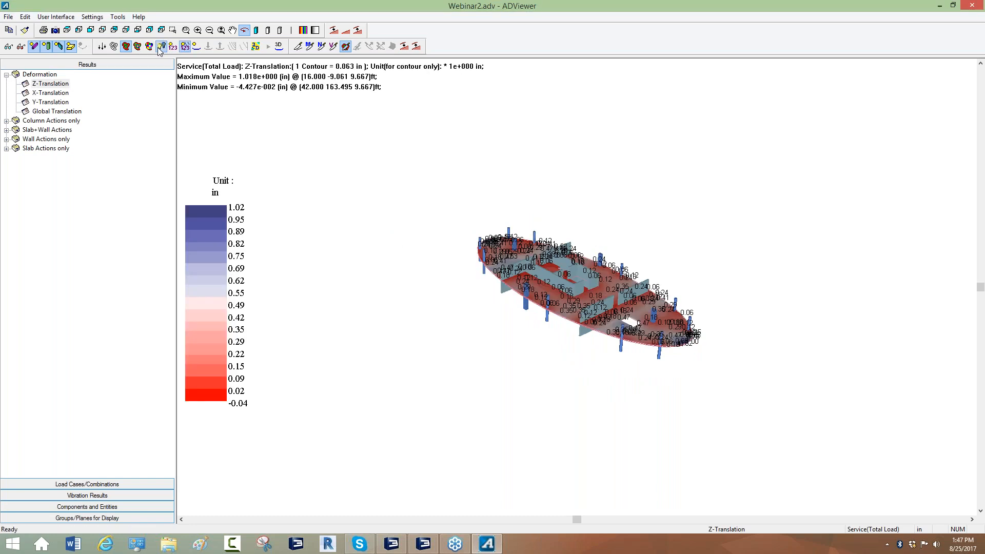
left_click(174, 48)
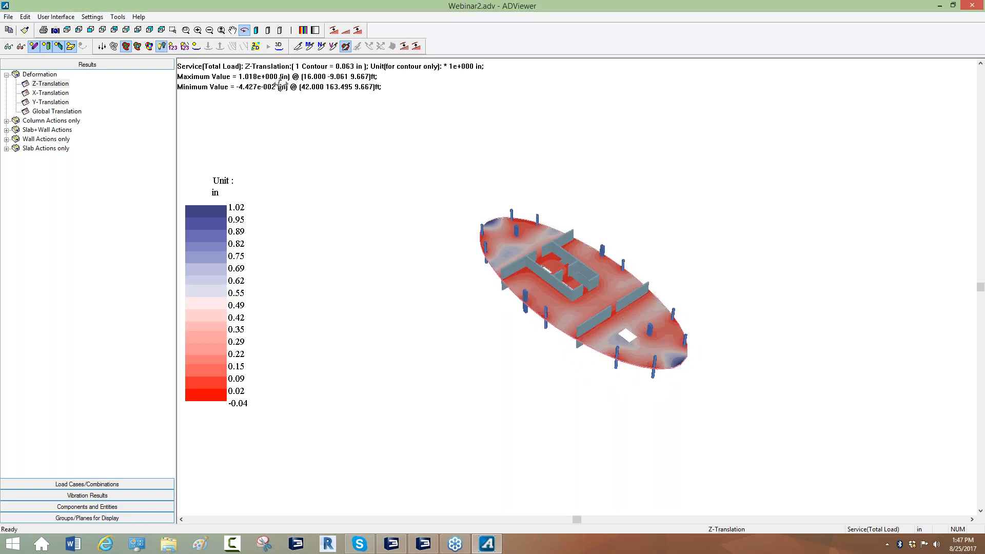
- Warp the Z-Translation contour into the deflected slab shape, adjust its display scale, and examine it from several angles
left_click(278, 47)
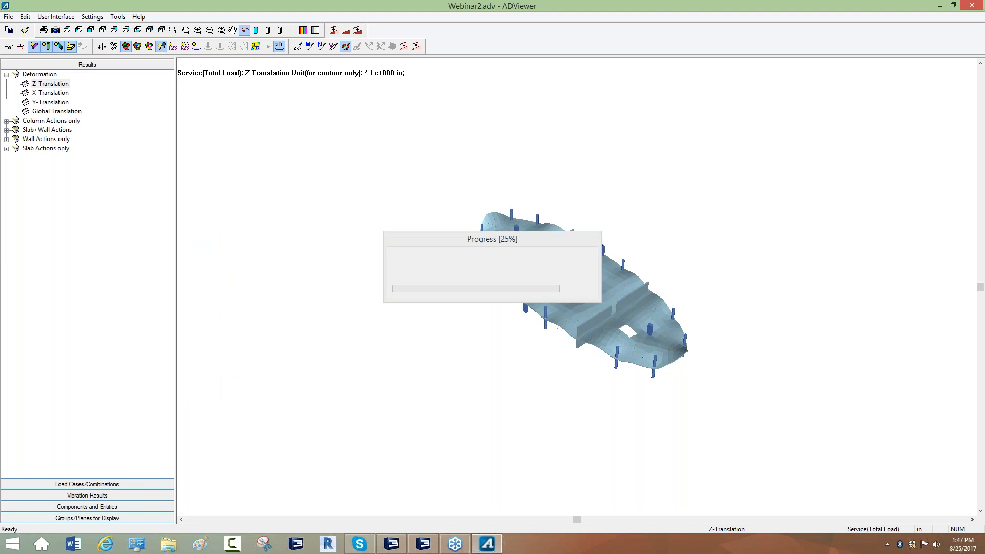
left_click(208, 48)
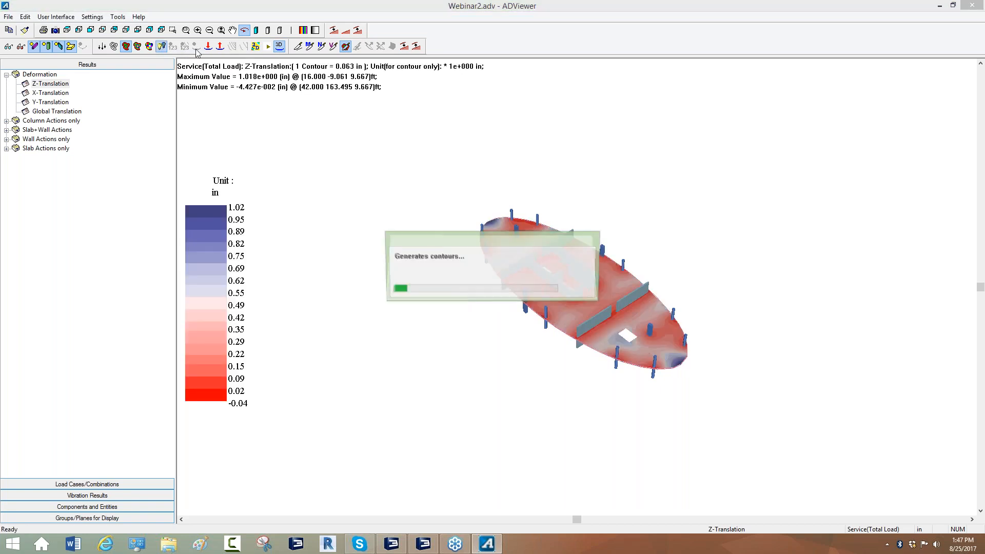
left_click(196, 50)
left_click_drag(429, 266, 442, 246)
left_click(209, 47)
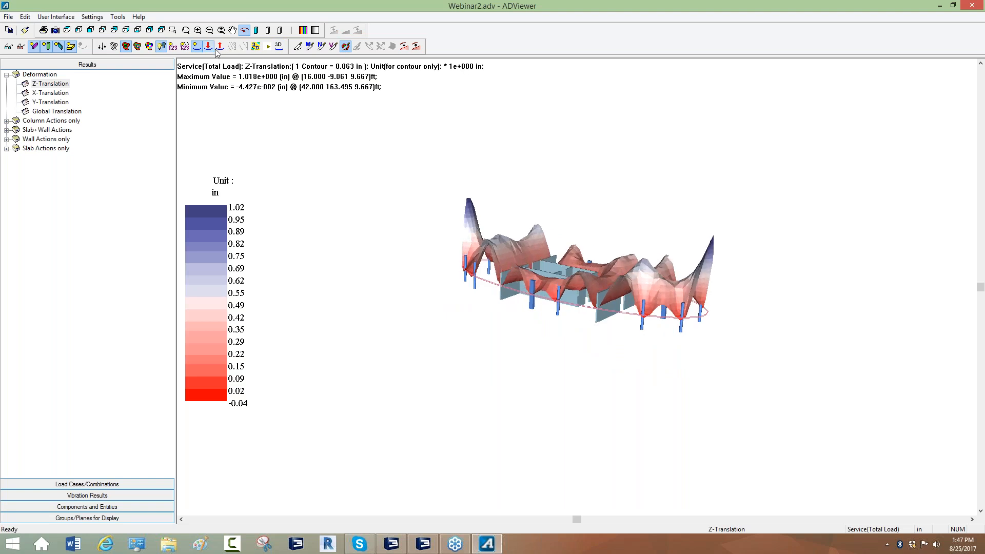
left_click(221, 47)
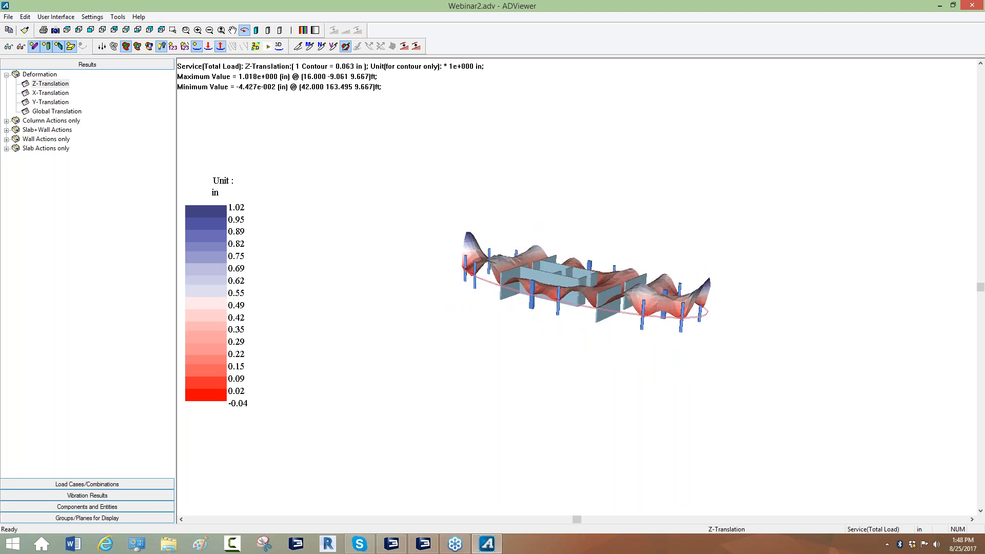
left_click_drag(252, 246, 226, 161)
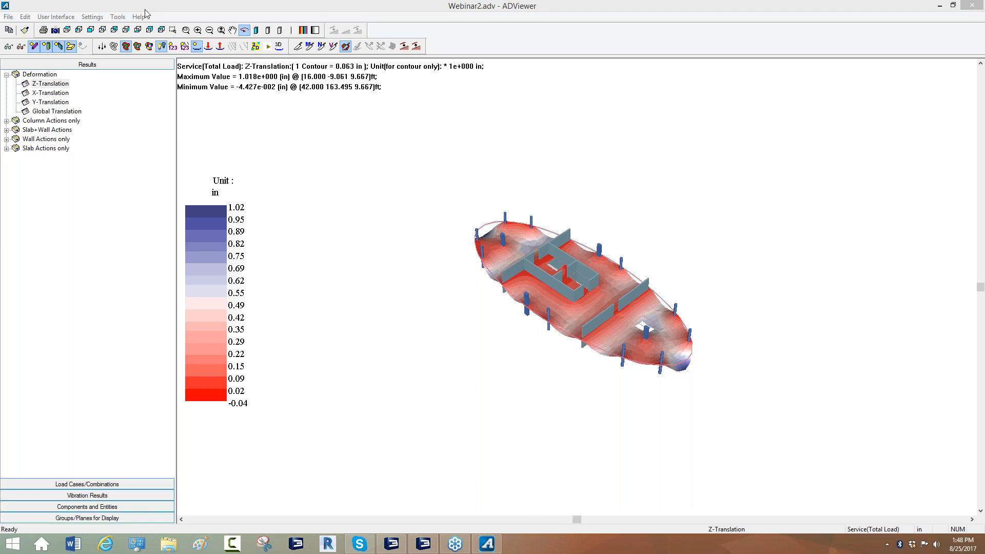
- Show the 3D deformed shape for X-Translation, examine the columns up close, and run and stop its animation
left_click(278, 45)
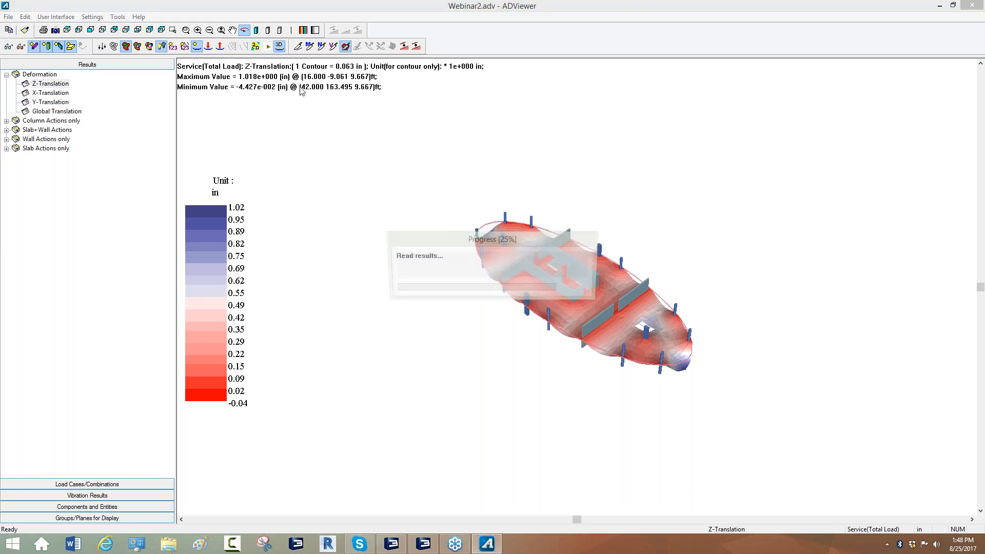
left_click(42, 93)
mouse_move(343, 221)
left_mouse_down()
mouse_move(346, 231)
mouse_move(347, 196)
mouse_move(330, 220)
left_mouse_up()
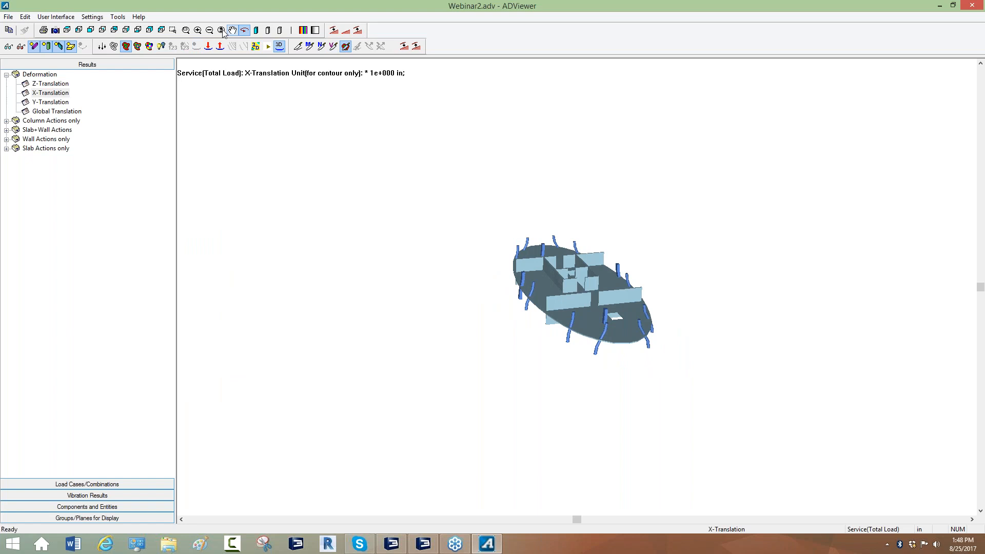
left_click(198, 30)
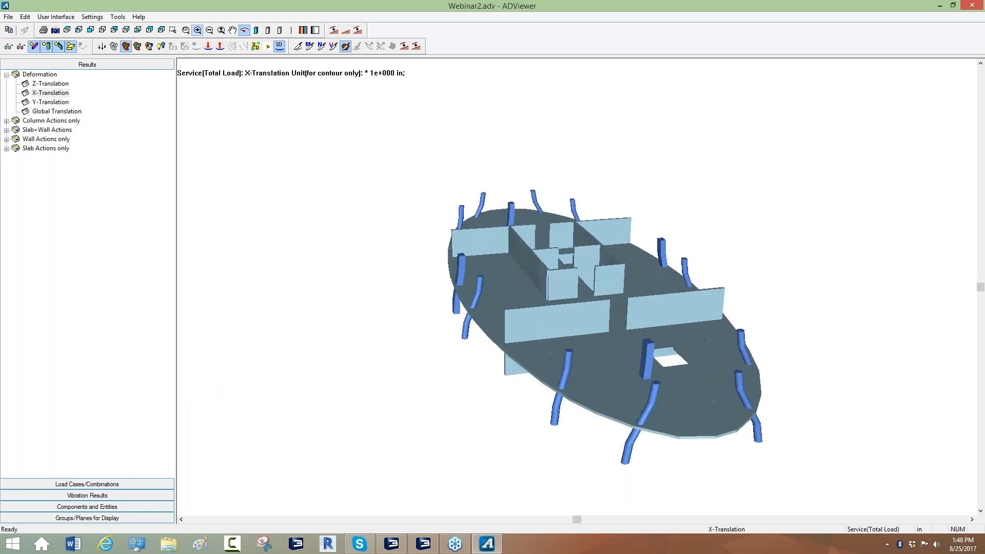
left_click_drag(457, 289, 431, 285)
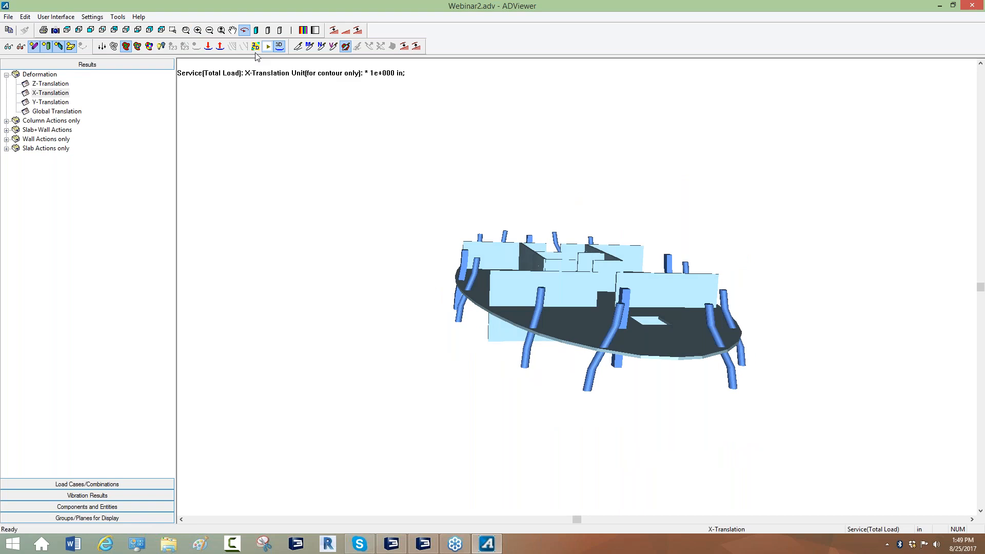
left_click(267, 47)
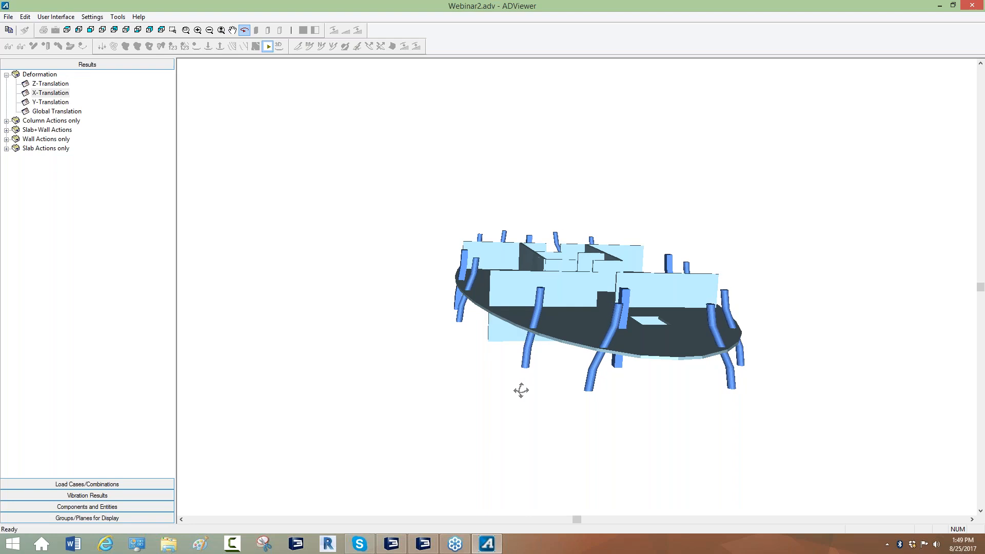
left_click(268, 47)
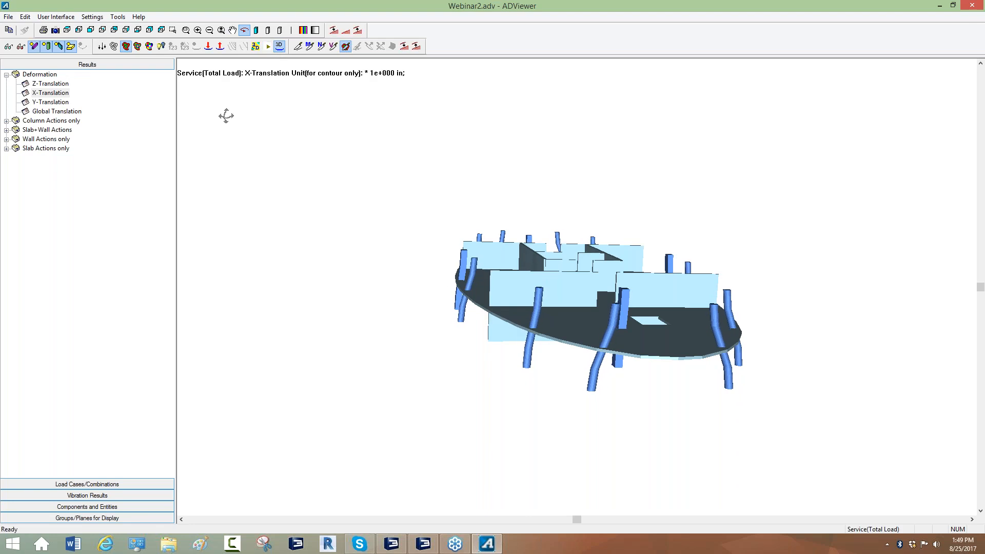
- View the slab's Nxx-Axial and Nyy-Axial action contours without the deformed shape and inspect them around the walls
left_click(6, 149)
left_click(43, 157)
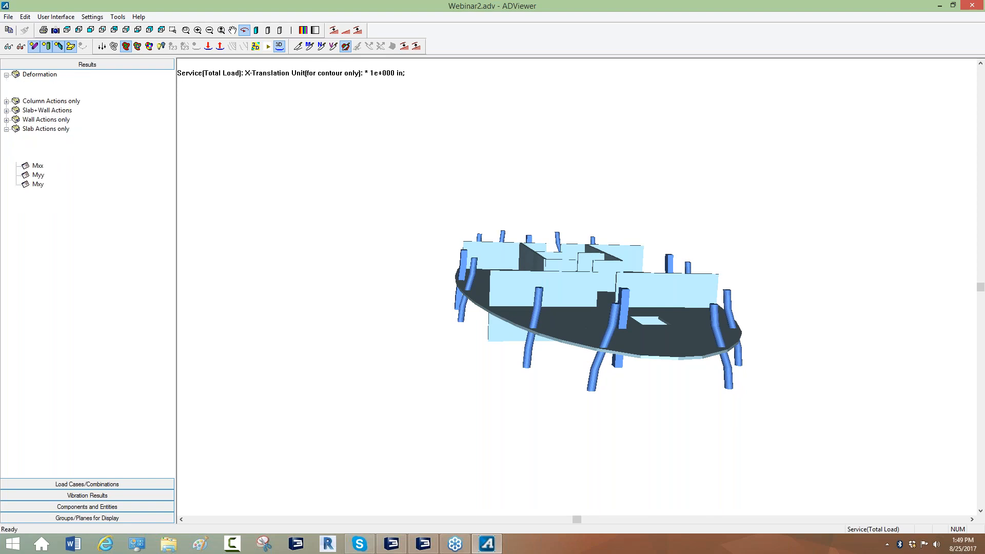
left_click_drag(279, 251, 294, 272)
left_click(125, 47)
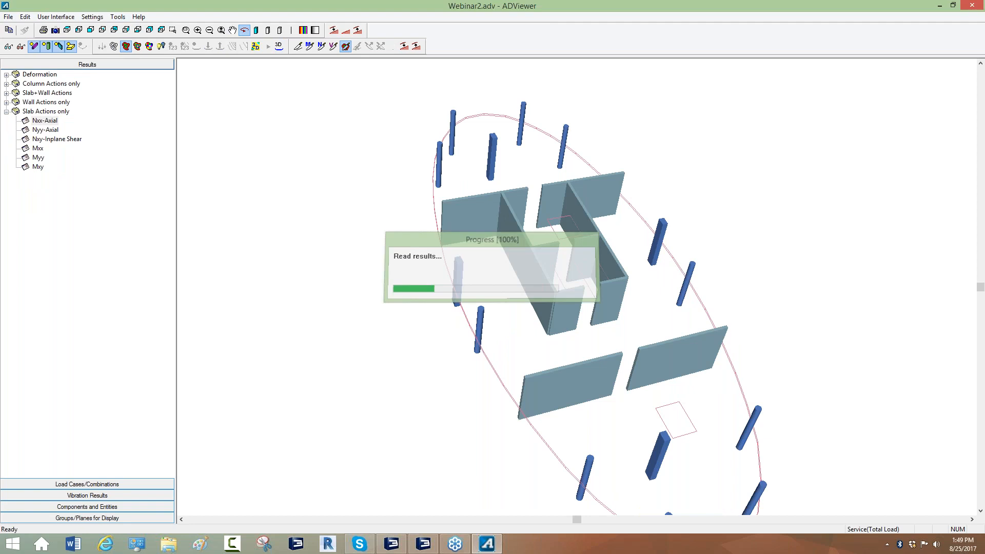
left_click(161, 47)
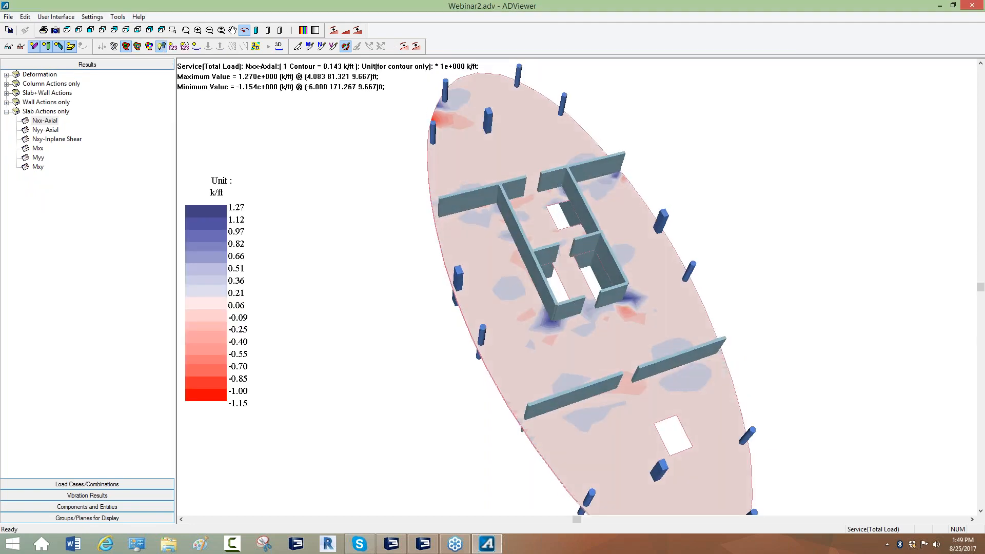
left_click(44, 130)
left_click_drag(640, 366, 491, 418)
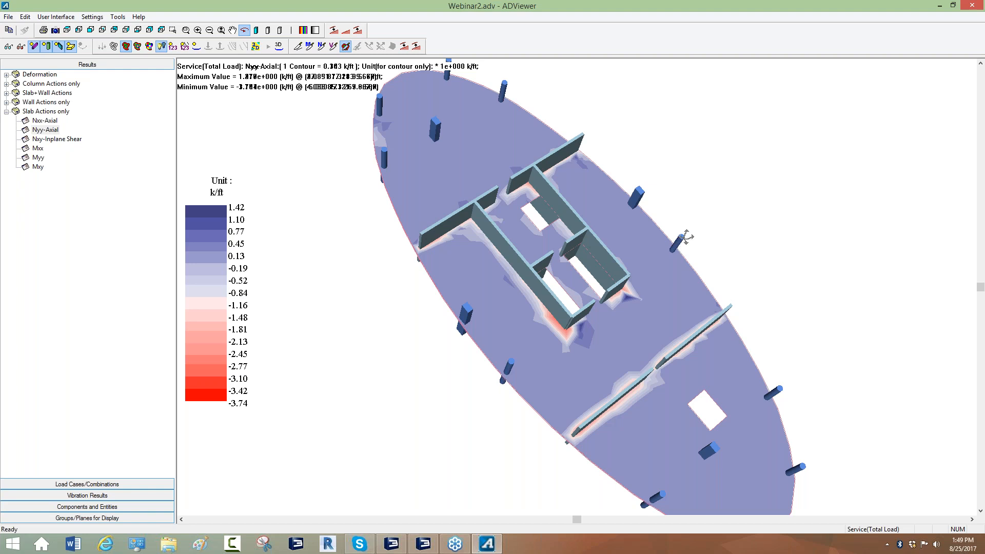
- Close the results viewer, clear all displayed results from the slab plan, and close the result display settings
left_click(971, 5)
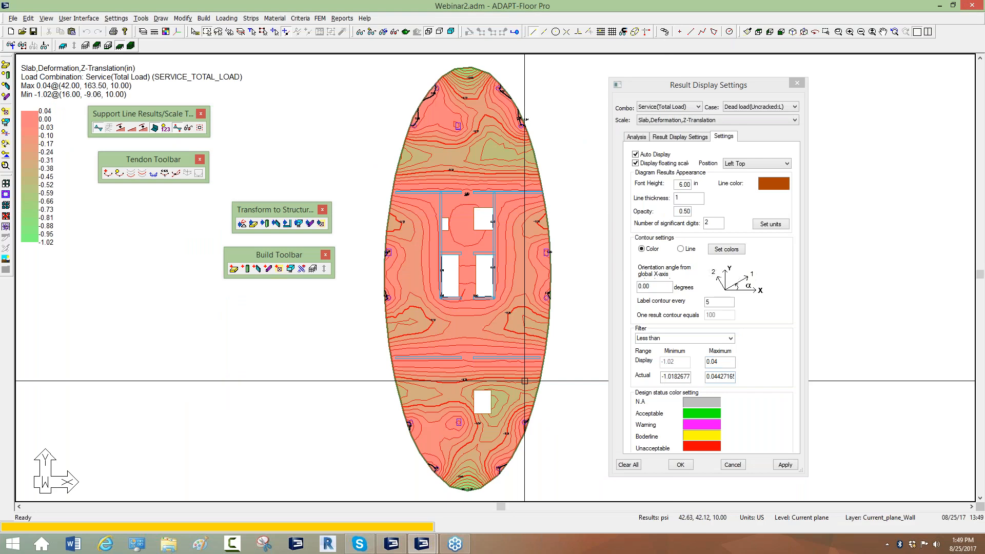
left_click(629, 465)
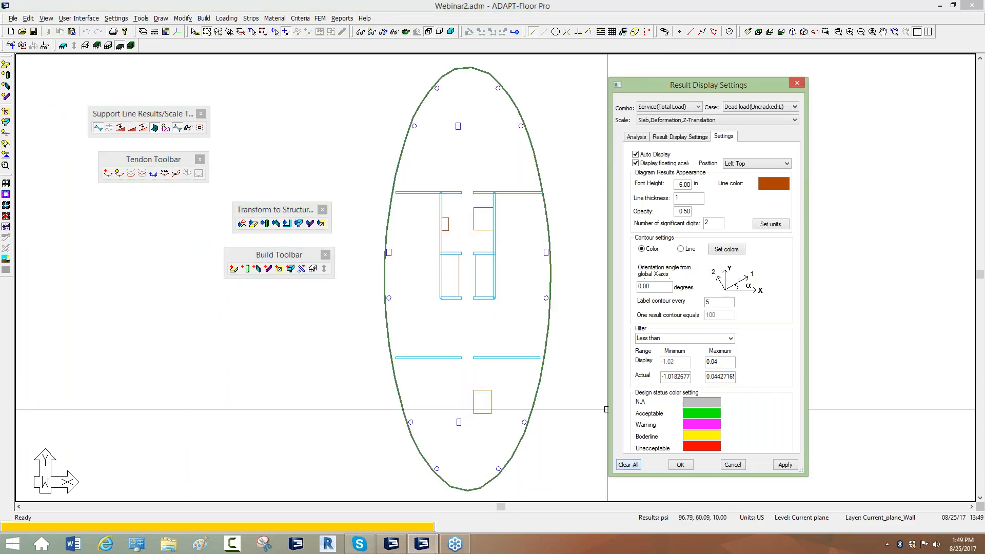
left_click(798, 83)
scroll(611, 254, "down", 1)
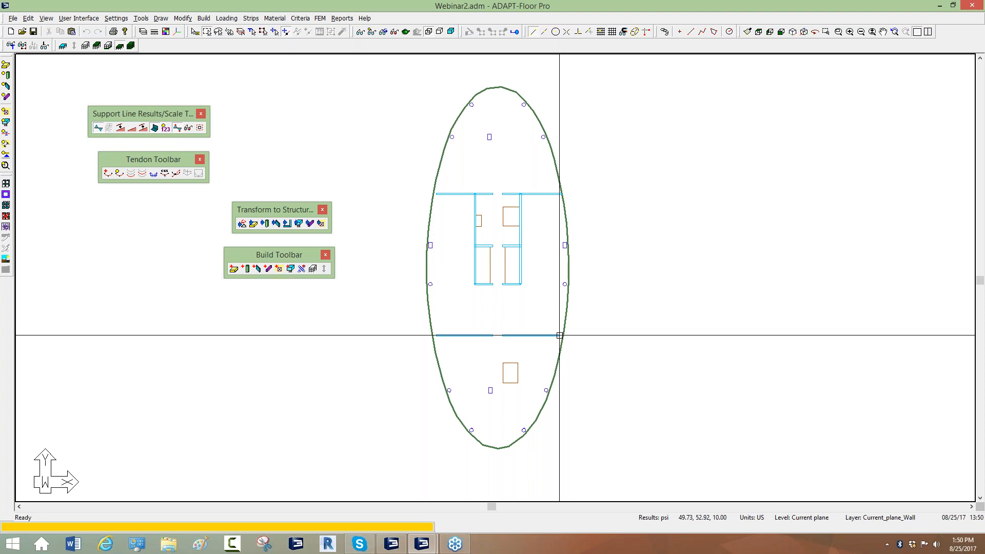
- Switch to the Untitled212.adm model and show the result diagrams along its horizontal support lines
left_click(392, 543)
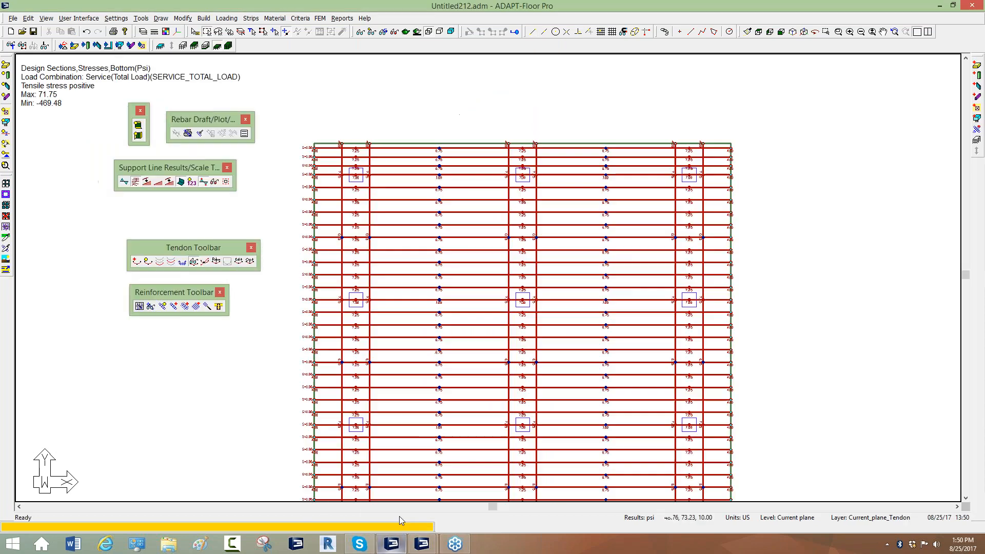
scroll(461, 229, "down", 2)
scroll(407, 140, "down", 1)
scroll(446, 243, "up", 3)
scroll(445, 245, "down", 1)
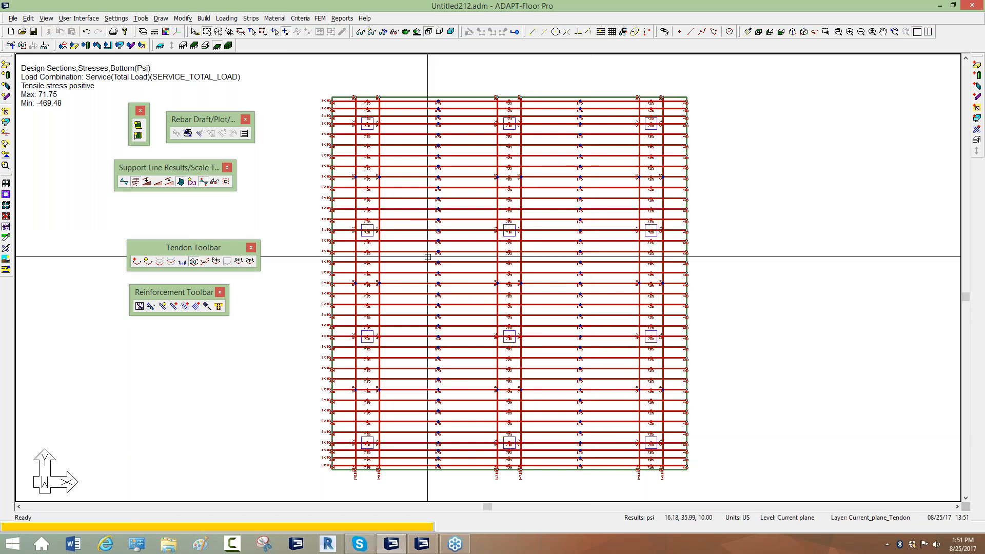
left_click(138, 124)
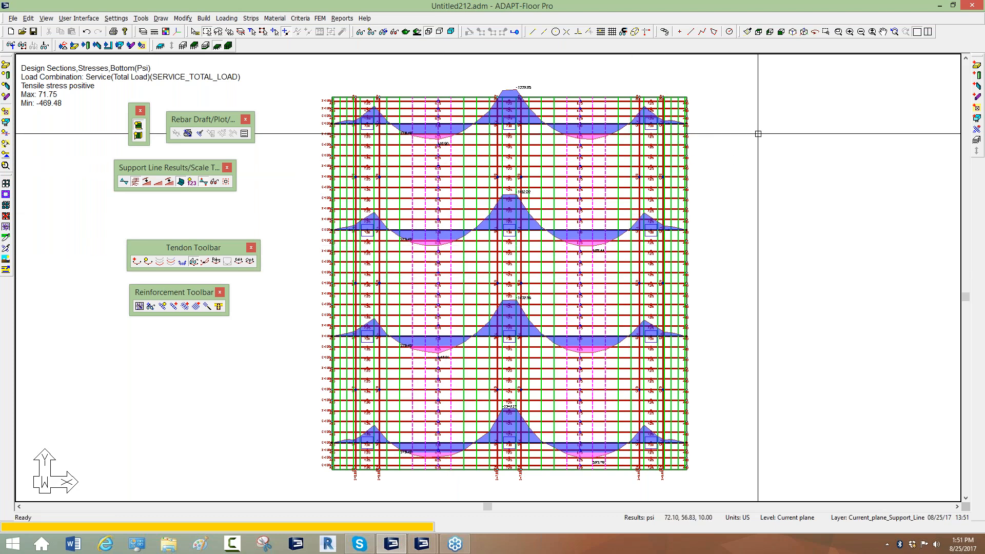
- Check the design section stress selection in the result display settings without changing it
left_click(215, 182)
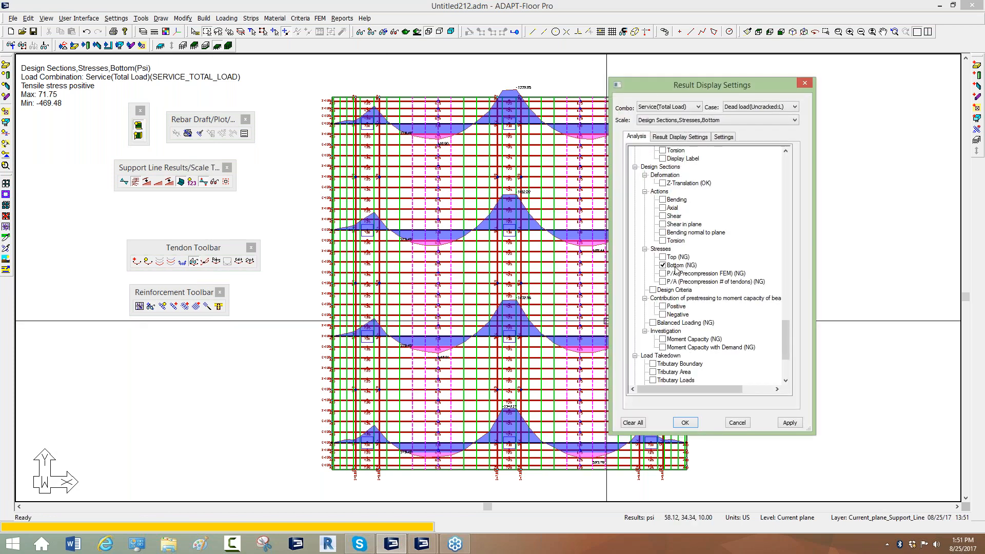
left_click(805, 83)
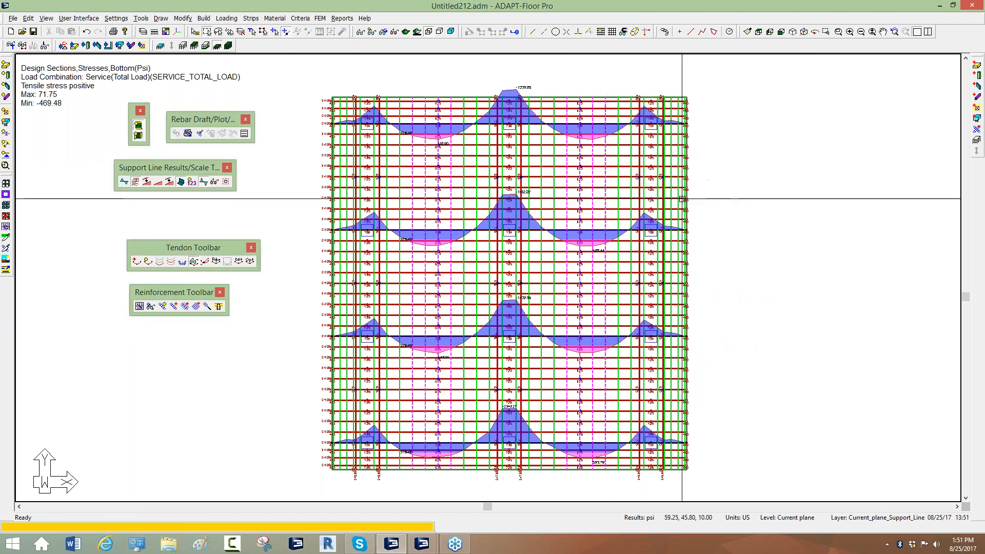
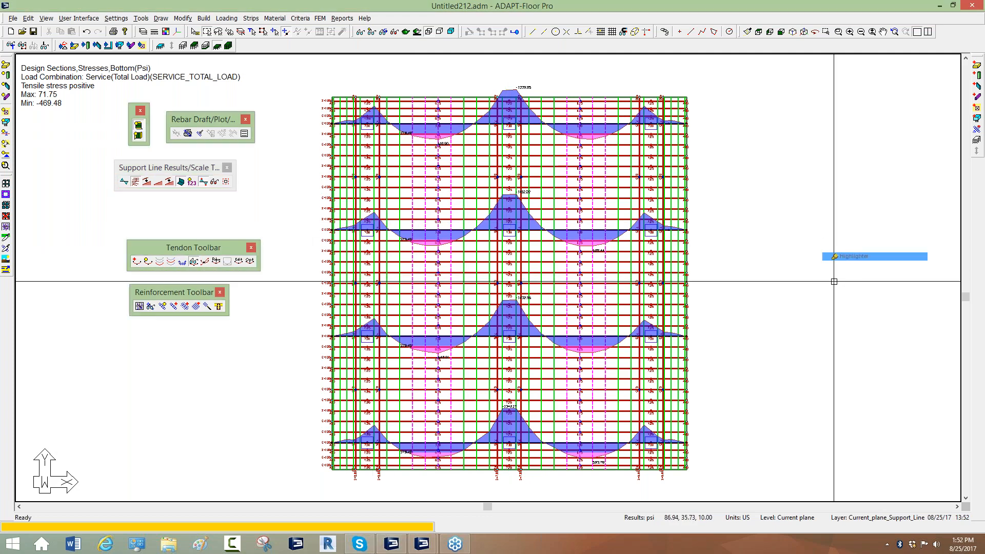
- Highlight the tributary strips of the horizontal support lines and a section cut, write M/S beside the slab, and erase the markup
mouse_move(324, 98)
left_mouse_down()
mouse_move(329, 168)
mouse_move(675, 171)
mouse_move(518, 100)
mouse_move(457, 100)
left_mouse_up()
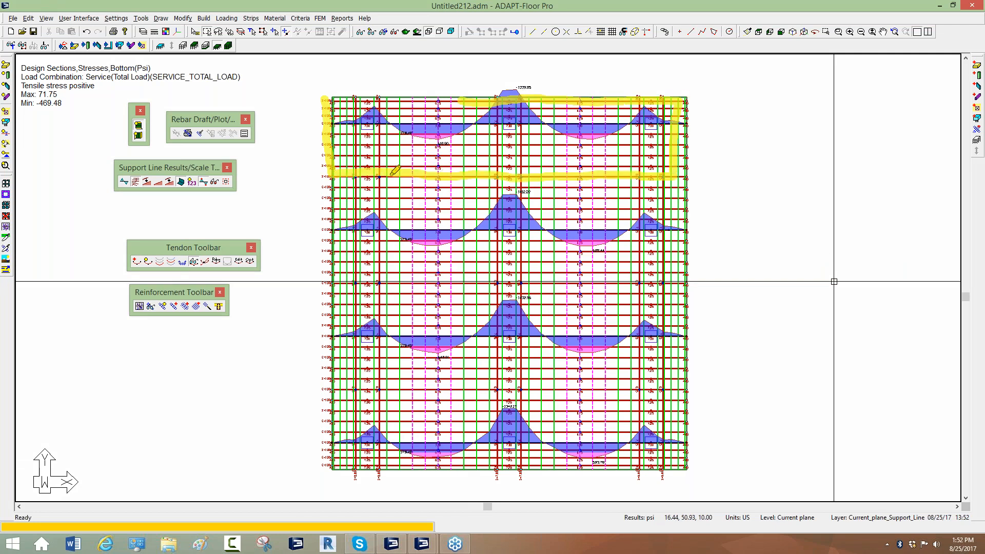
mouse_move(331, 164)
left_mouse_down()
mouse_move(328, 259)
mouse_move(666, 271)
mouse_move(665, 188)
left_mouse_up()
left_click_drag(333, 281, 525, 382)
left_click_drag(332, 382, 498, 477)
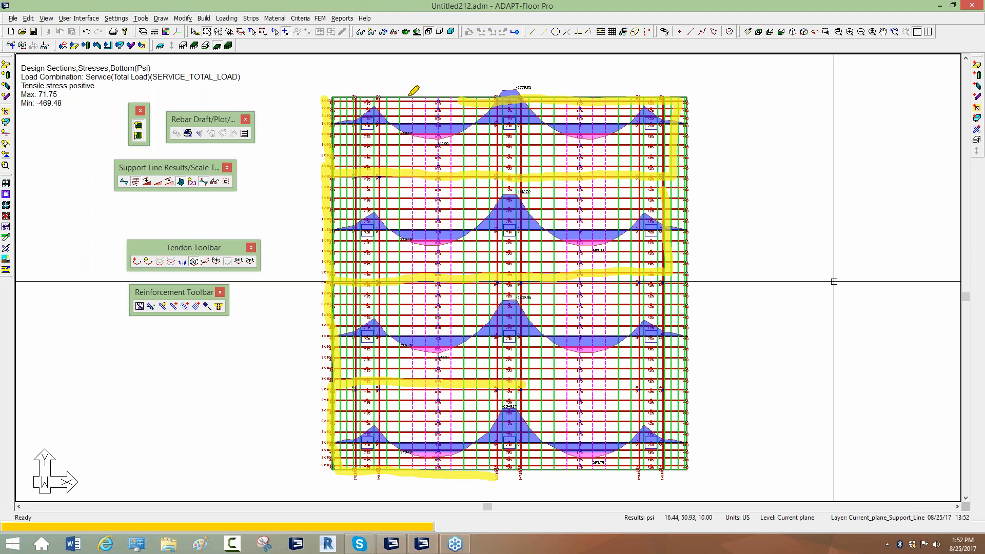
left_click_drag(413, 95, 416, 266)
mouse_move(739, 122)
left_mouse_down()
mouse_move(747, 97)
mouse_move(765, 102)
mouse_move(765, 114)
left_mouse_up()
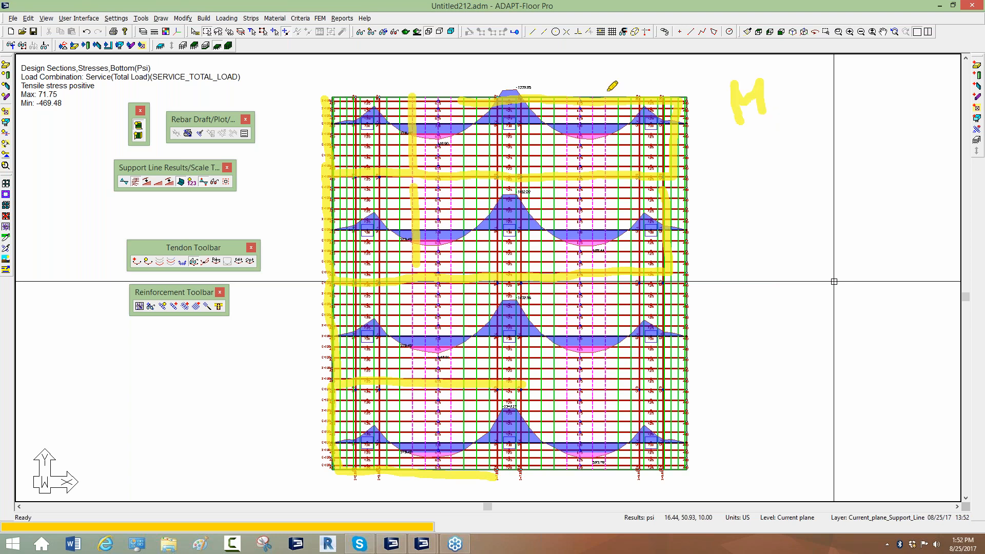
mouse_move(719, 135)
left_mouse_down()
mouse_move(761, 125)
mouse_move(752, 164)
left_mouse_up()
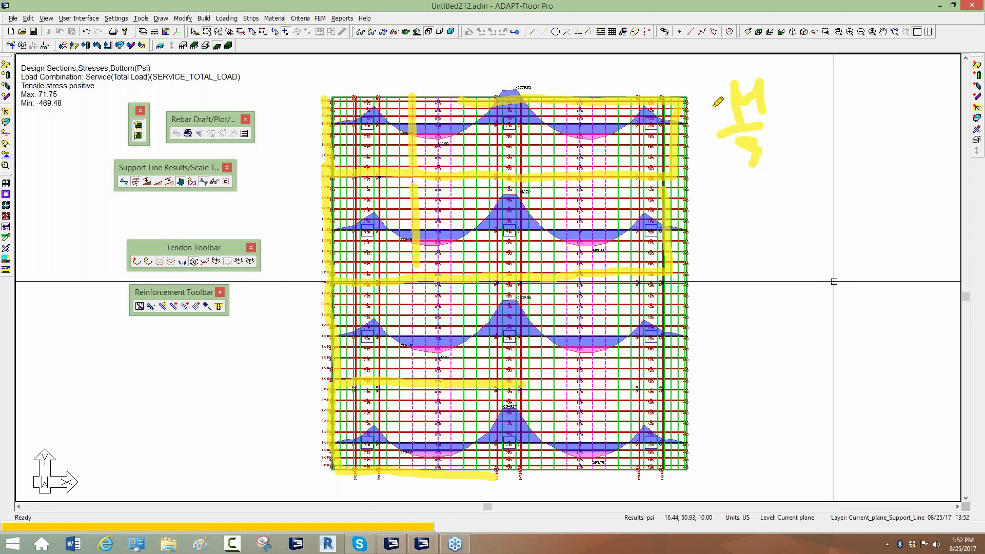
left_click_drag(762, 207, 747, 219)
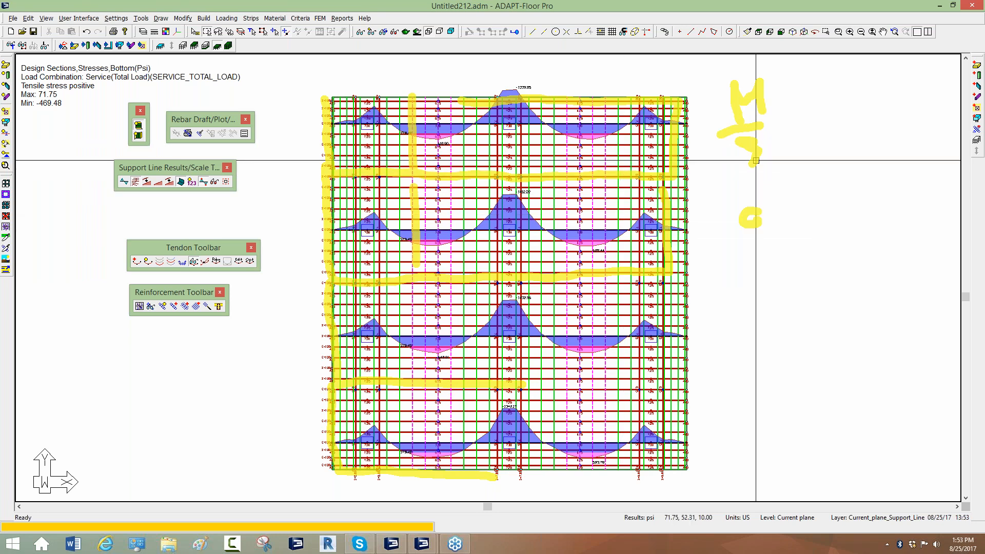
right_click(818, 291)
left_click(850, 287)
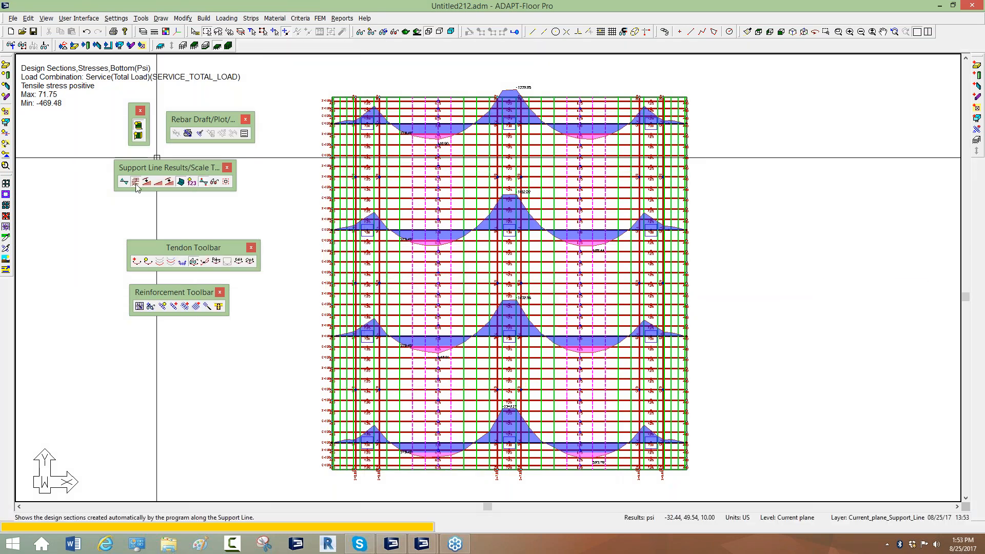
- Replace the support line results with the tendon layout on the plan and bring up the Dynamic Tendon Optimizer
left_click(371, 35)
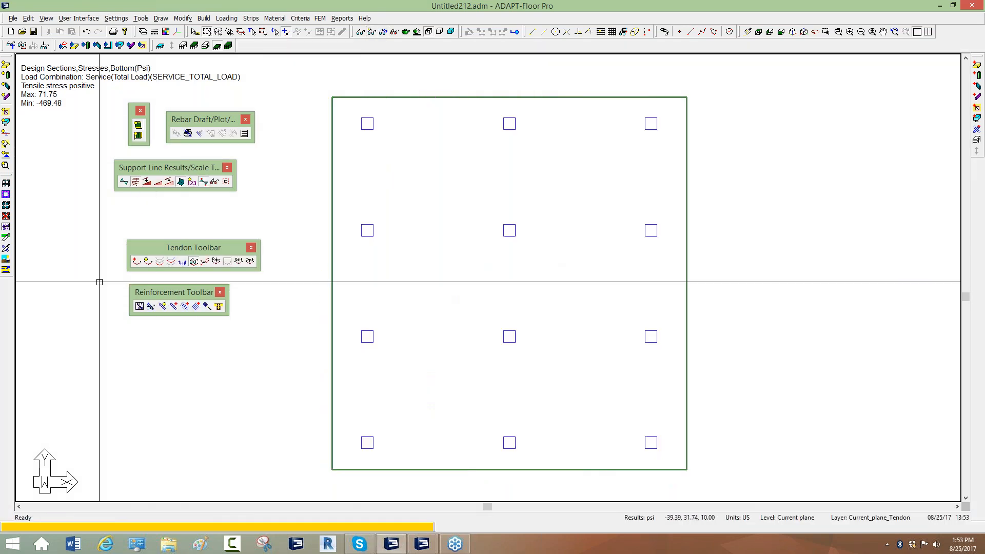
left_click(148, 262)
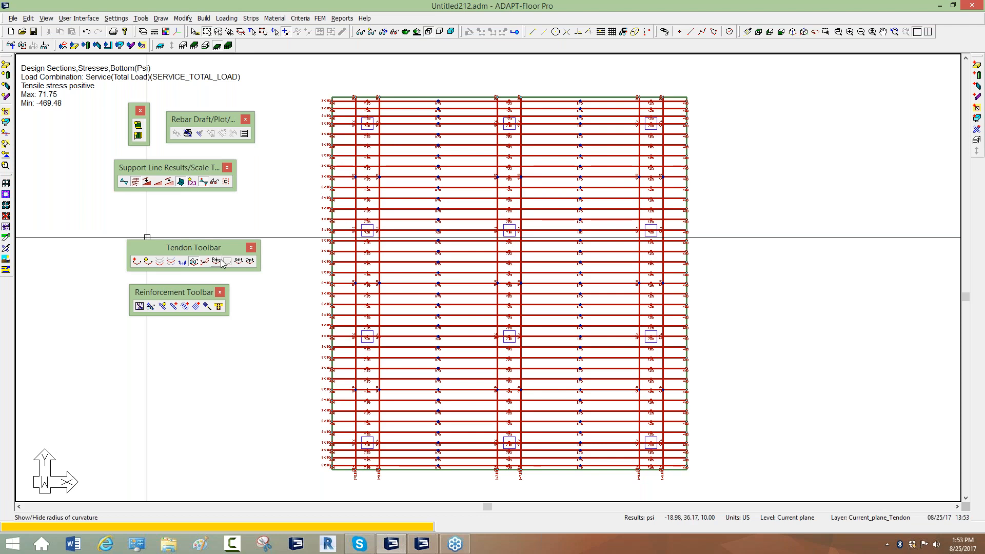
left_click(250, 260)
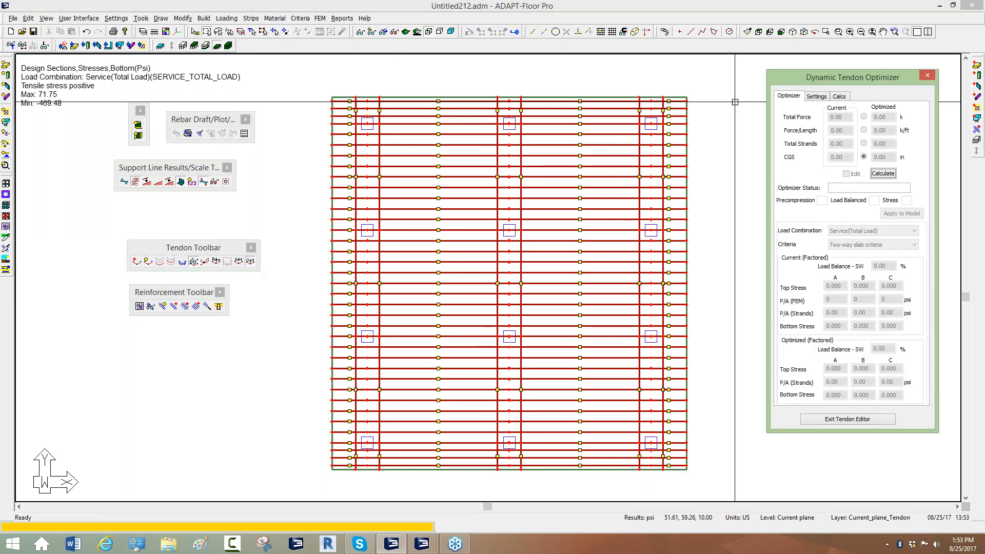
left_click_drag(834, 78, 656, 93)
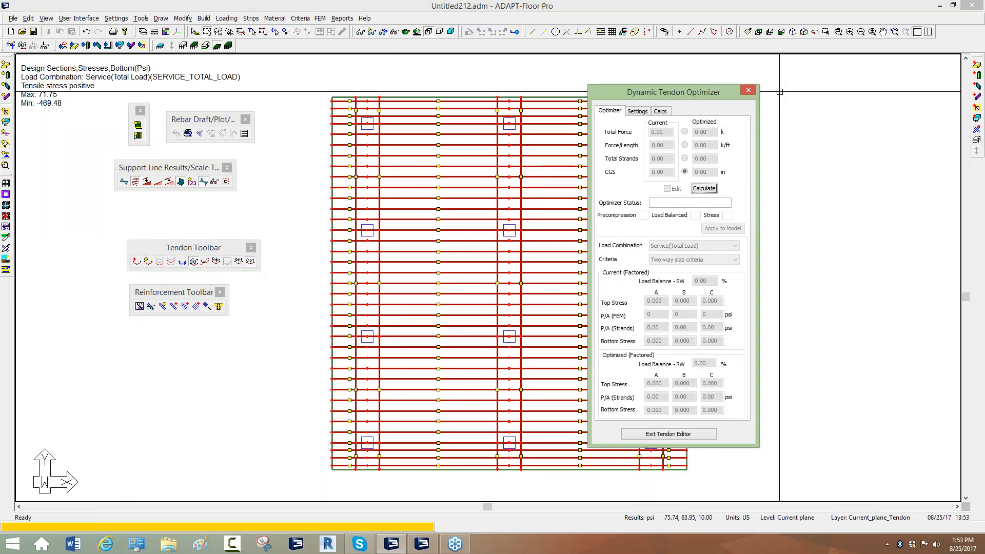
left_click_drag(718, 96, 755, 86)
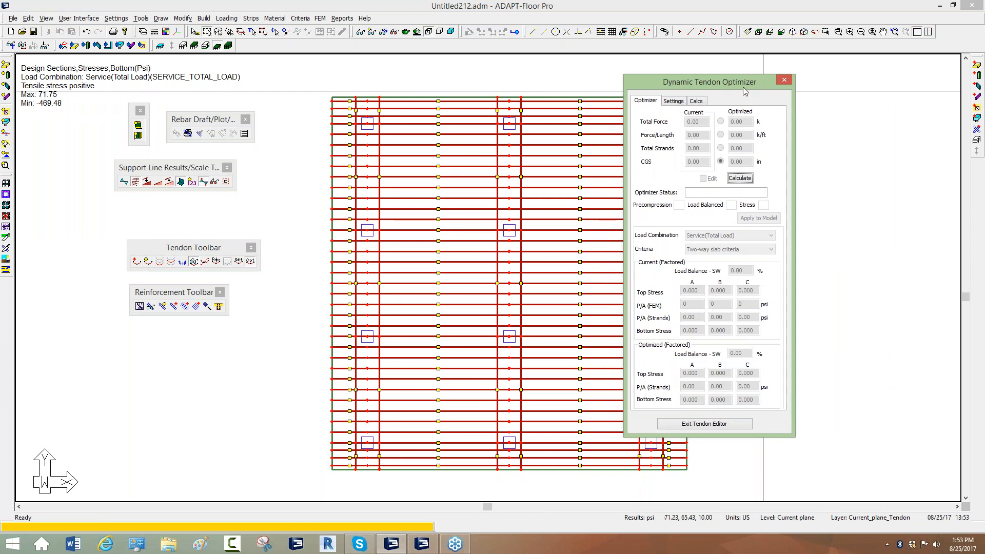
- Set the optimizer's stress value format to Ratio and return to its optimization values
left_click(672, 101)
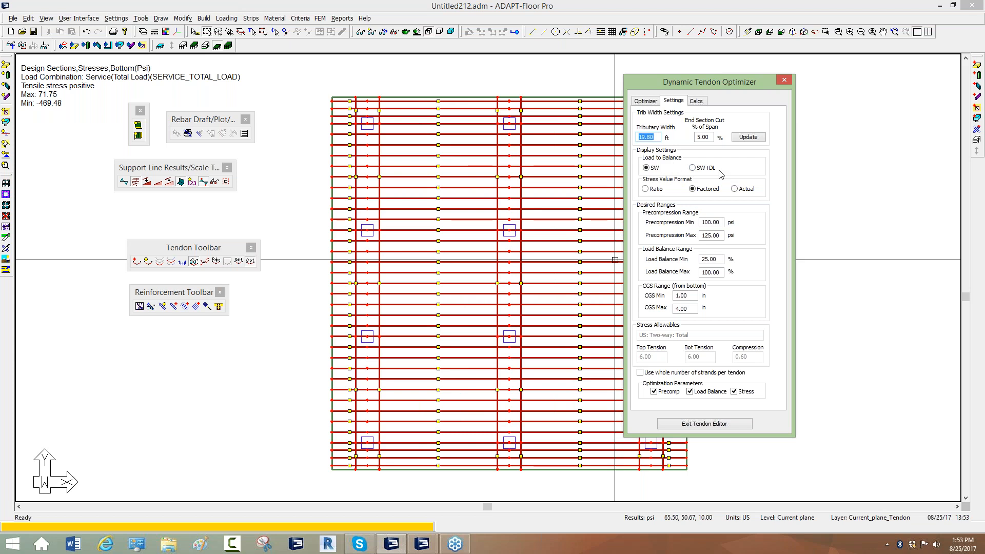
left_click(646, 189)
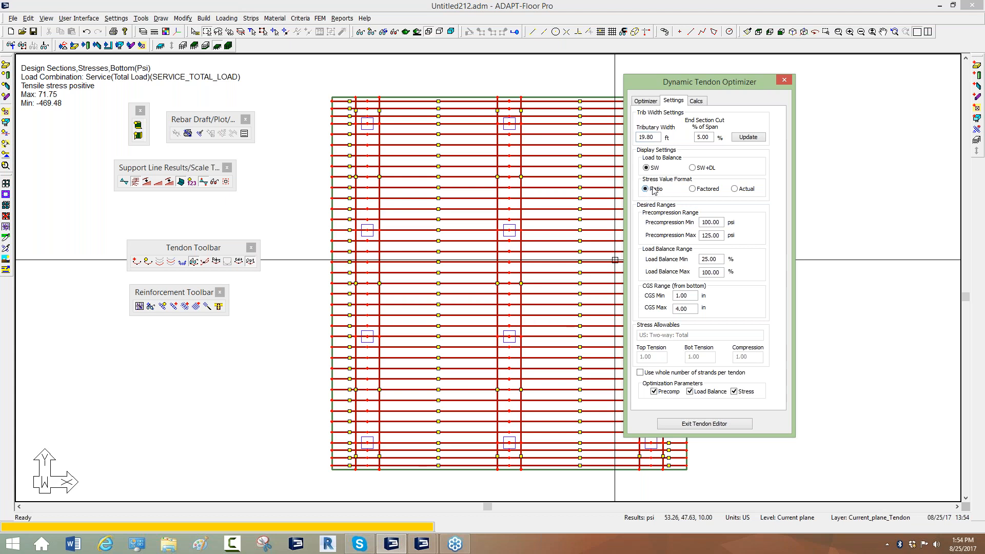
left_click(692, 189)
left_click(735, 189)
left_click(711, 190)
left_click(646, 101)
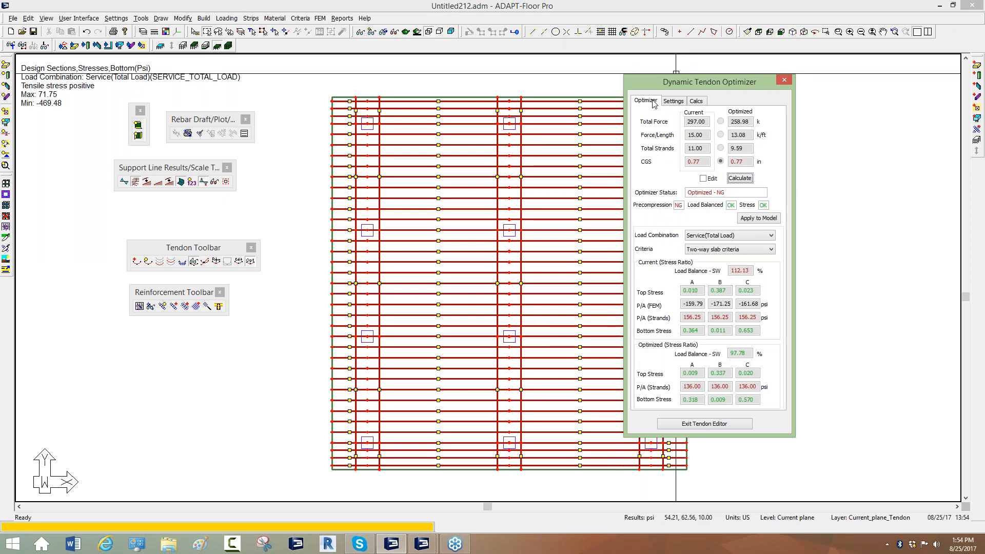
- Window-select the midspan low points of twelve horizontal tendons around the second column row in the first bay and inspect their labels
left_click(411, 180)
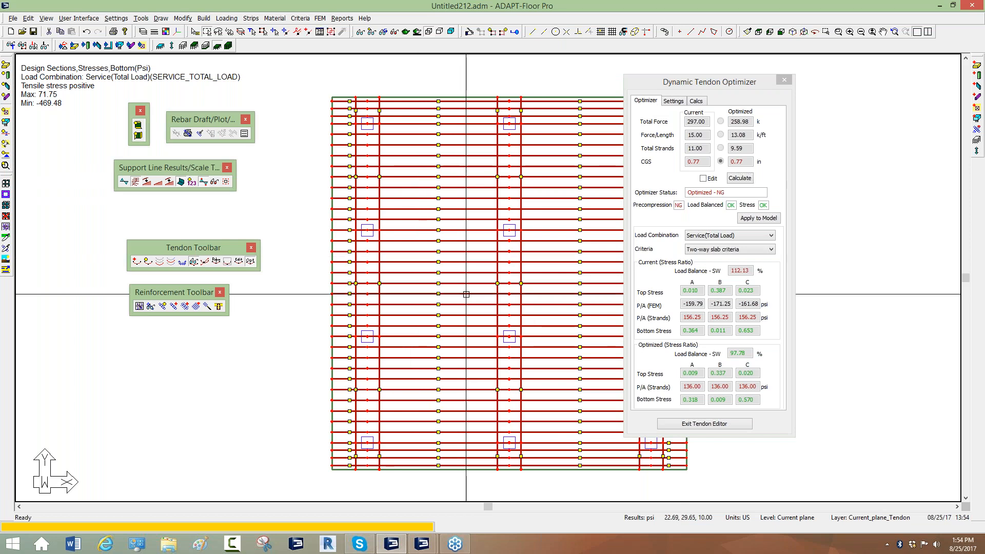
scroll(426, 262, "up", 1)
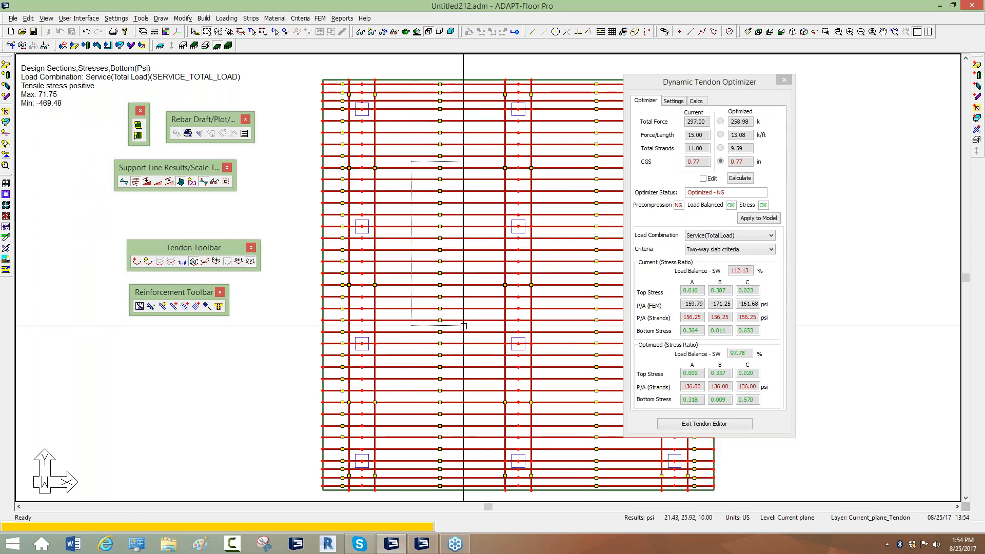
left_click(464, 303)
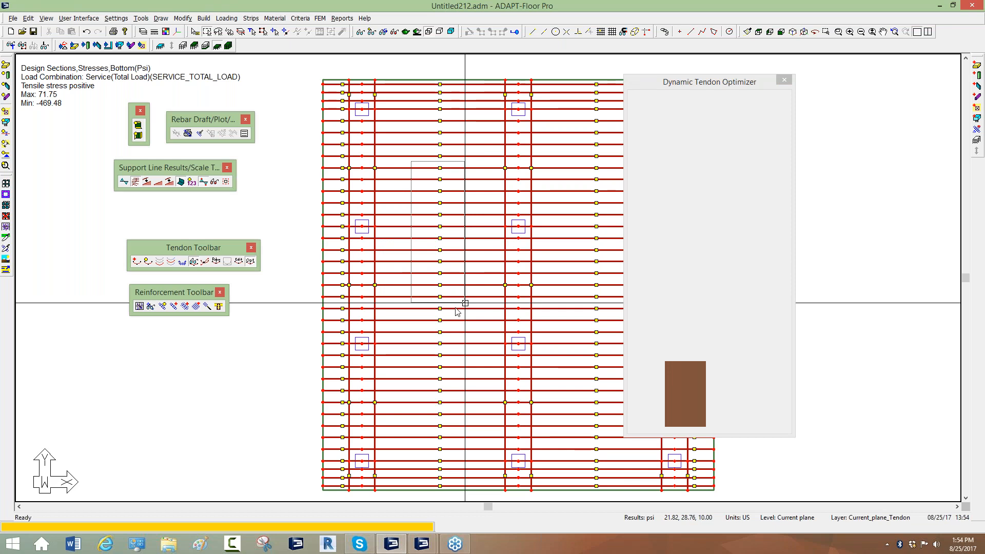
left_click_drag(465, 305, 464, 303)
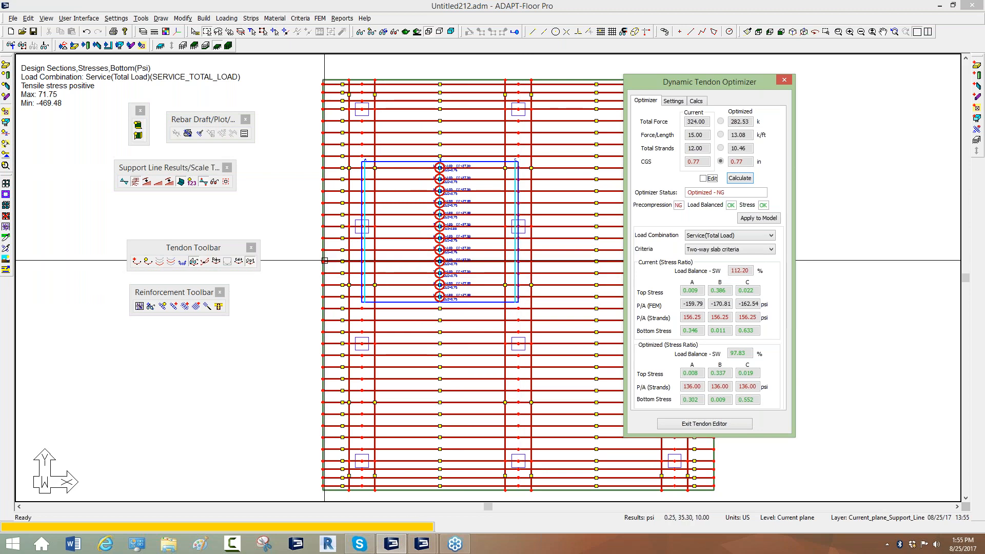
left_click(394, 213)
scroll(394, 214, "up", 1)
scroll(418, 195, "up", 5)
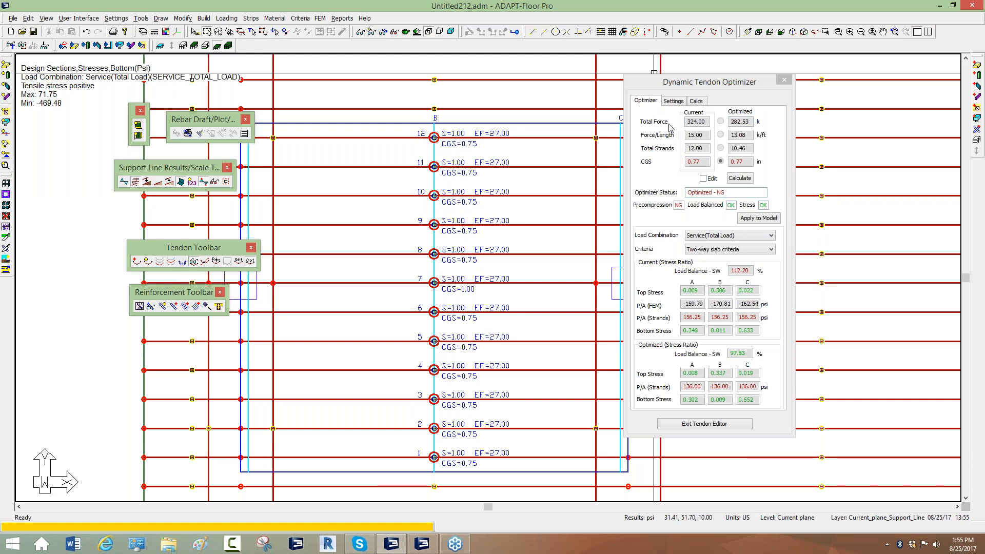
- Enable editing of the optimized values and choose Total Strands as the editable quantity
left_click(704, 178)
left_click(703, 178)
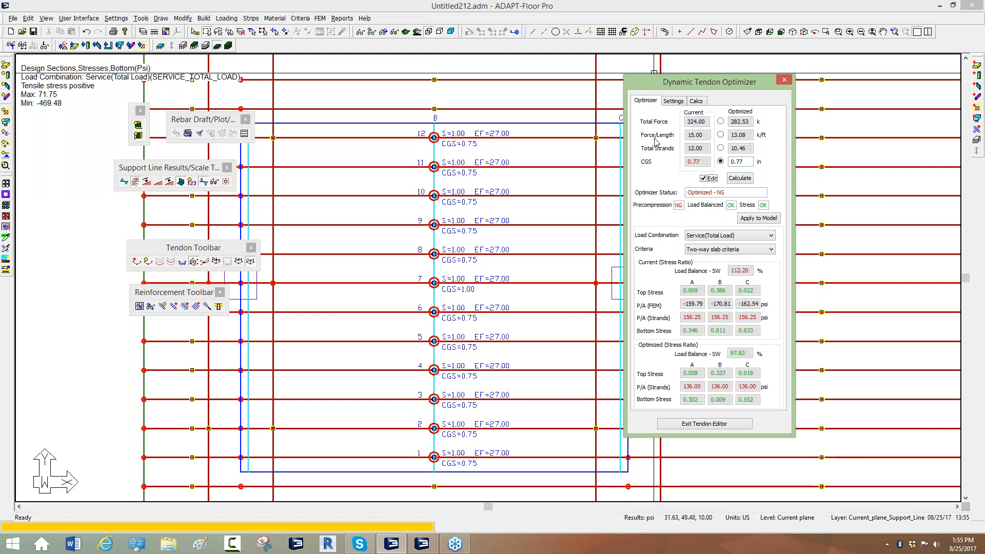
left_click(721, 135)
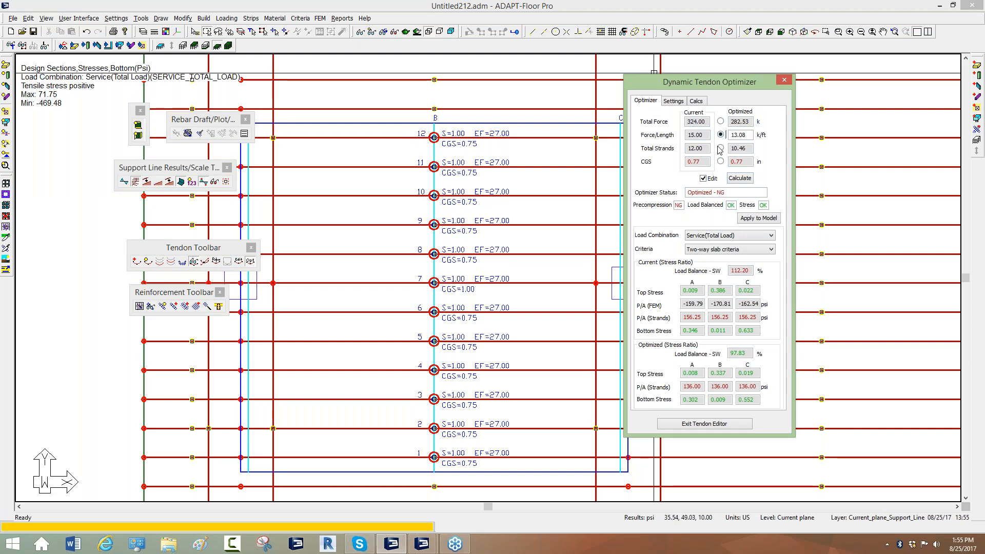
left_click(720, 149)
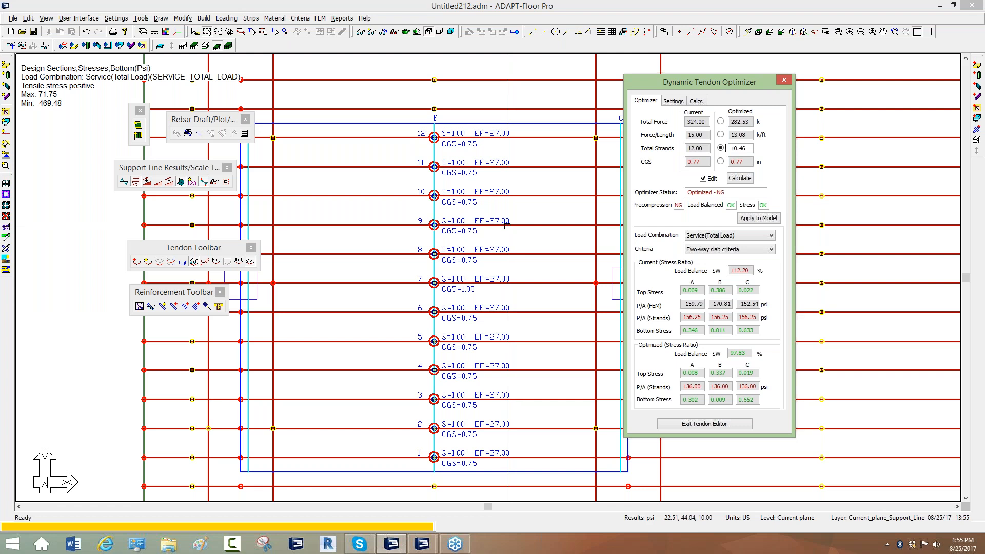
- Review the optimizer's detailed calculations for the selected tendons and exit the optimizer
left_click(701, 275)
left_click(696, 101)
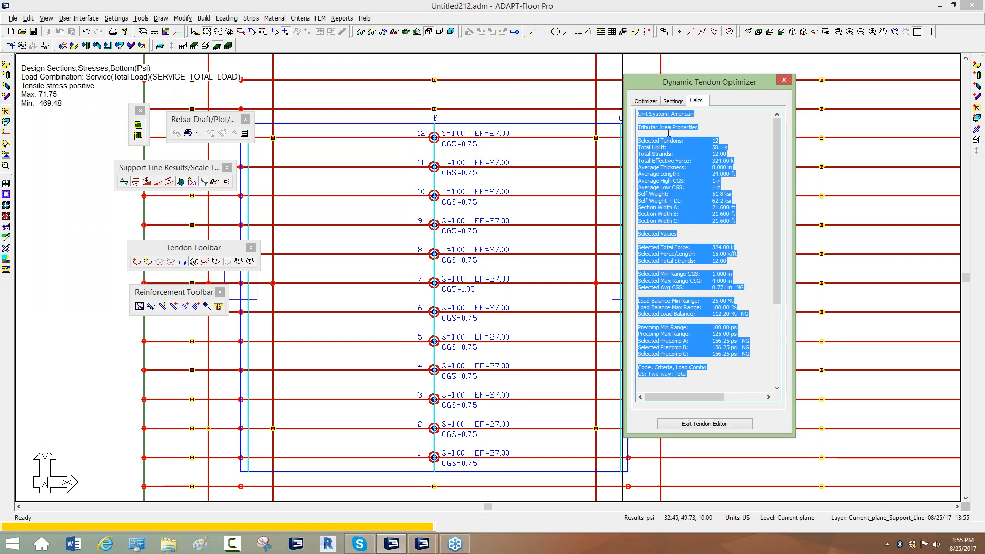
left_click(646, 102)
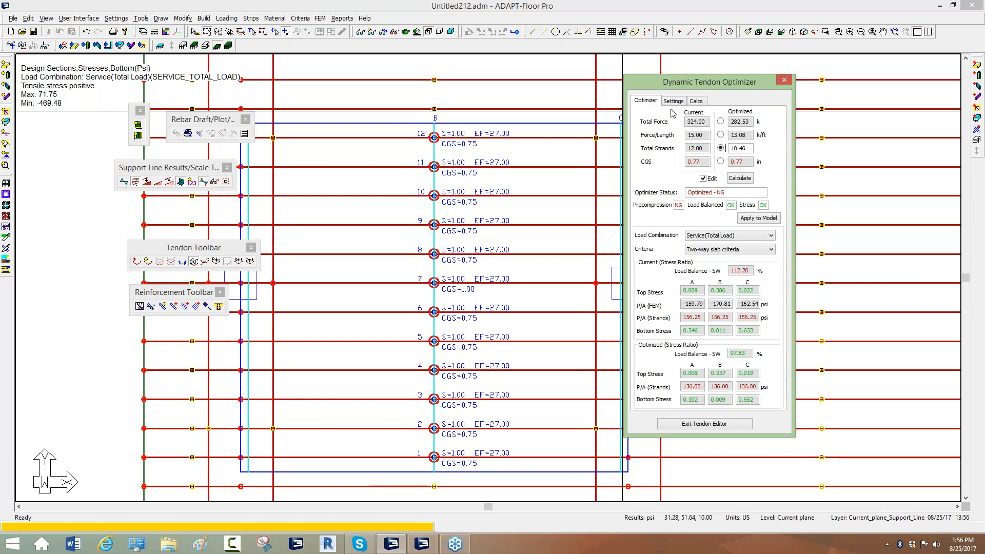
left_click(781, 81)
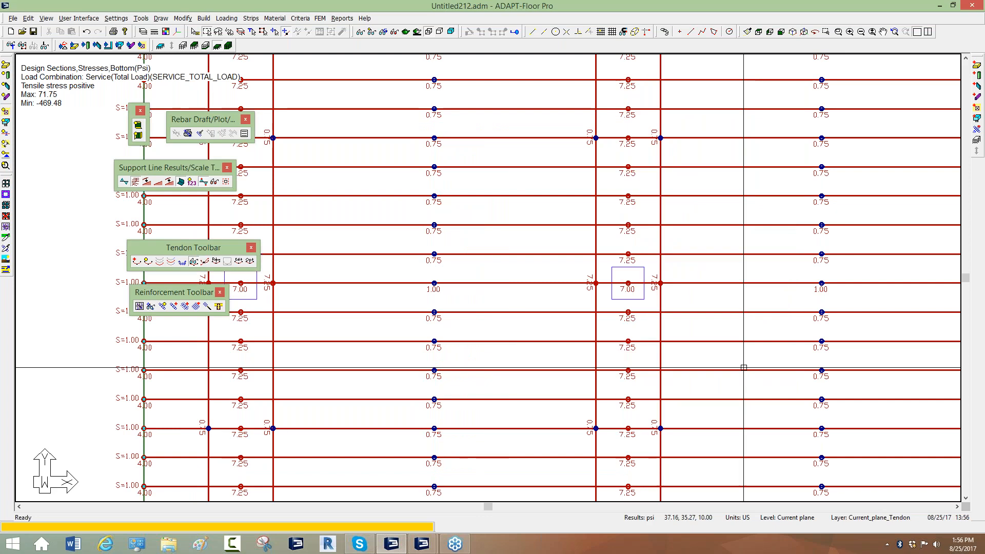
- Close the Untitled212.adm model and return to the elliptical slab plan in Webinar2.adm
scroll(506, 268, "down", 5)
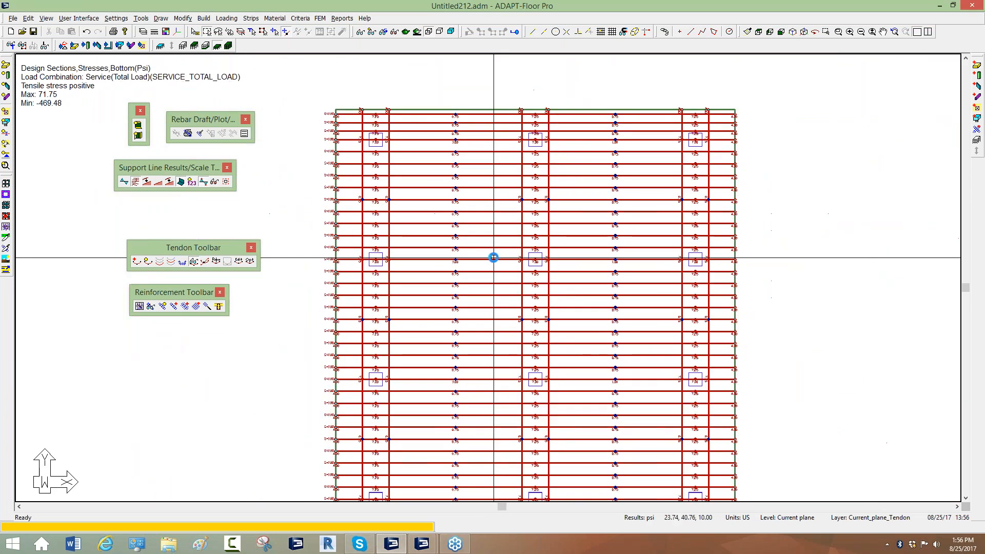
scroll(494, 257, "down", 2)
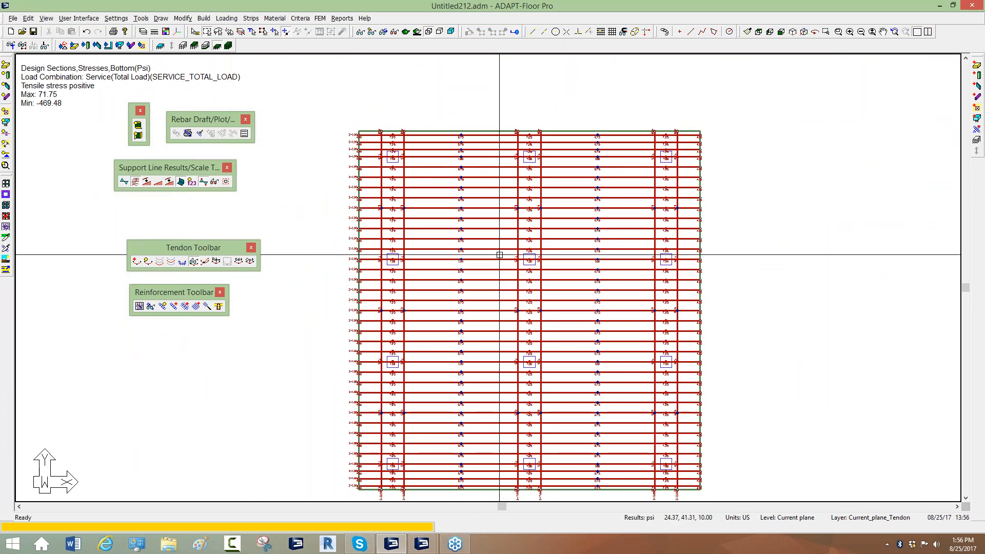
left_click(972, 6)
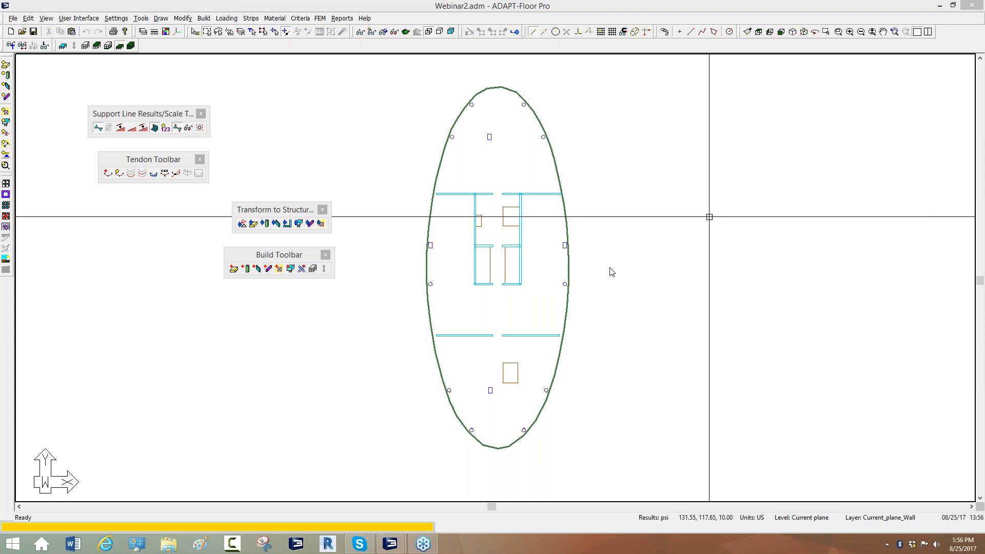
left_click(738, 236)
middle_click_drag(595, 309, 599, 303)
scroll(473, 304, "up", 1)
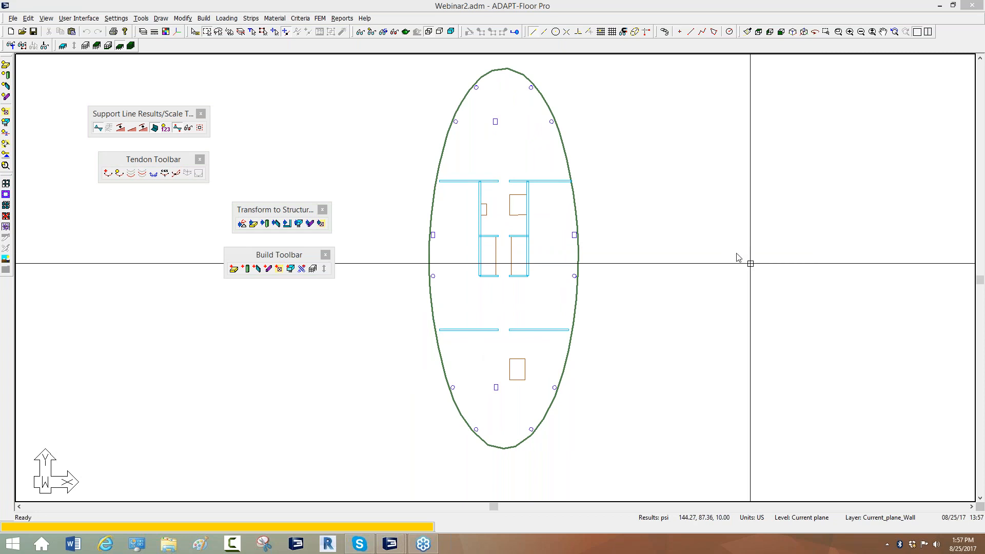
scroll(673, 263, "up", 1)
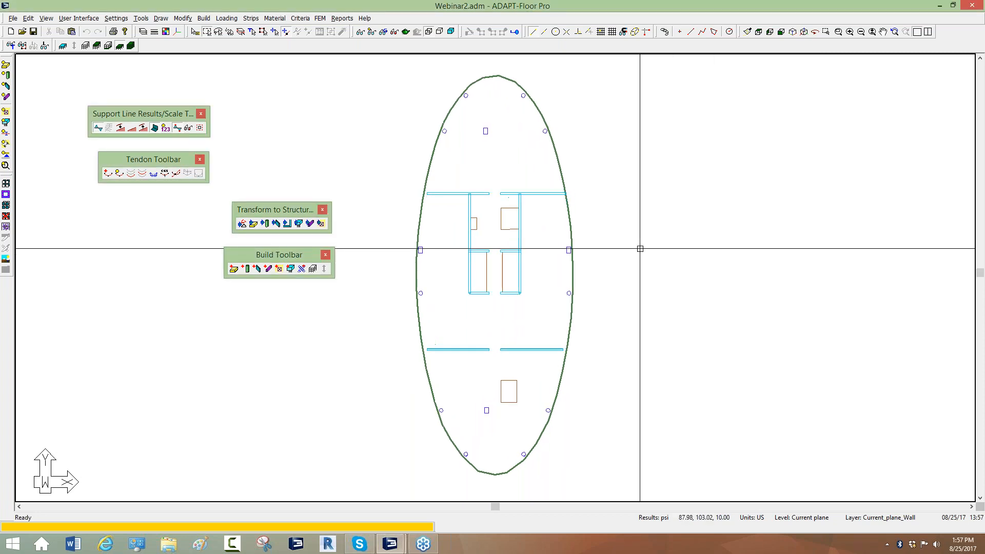
scroll(640, 248, "down", 1)
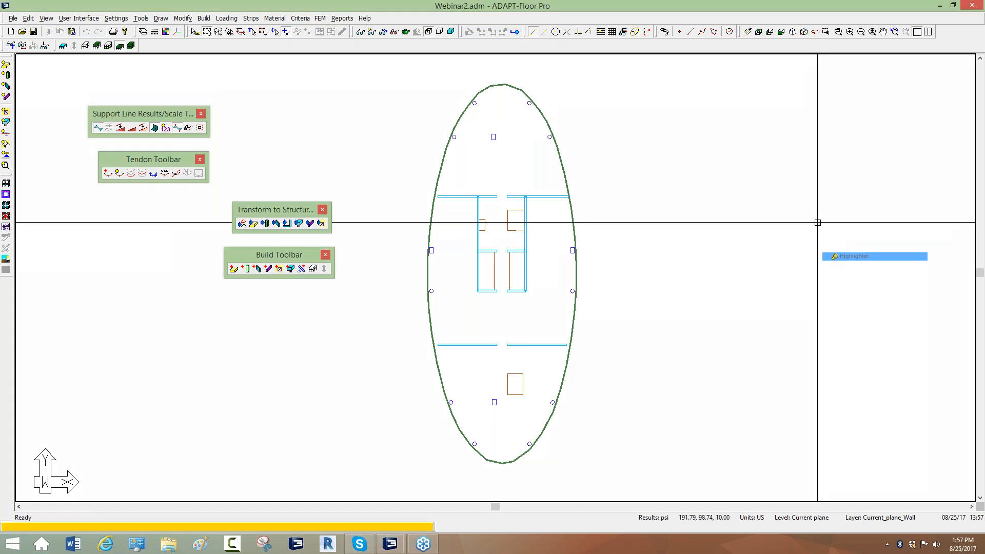
- Highlight eight horizontal support line paths across the elliptical slab through its columns and walls, and erase the markup
left_click_drag(455, 105, 552, 105)
left_click_drag(440, 134, 558, 135)
left_click_drag(425, 191, 576, 190)
left_click_drag(422, 249, 593, 247)
mouse_move(416, 291)
left_mouse_down()
mouse_move(489, 280)
mouse_move(587, 288)
left_mouse_up()
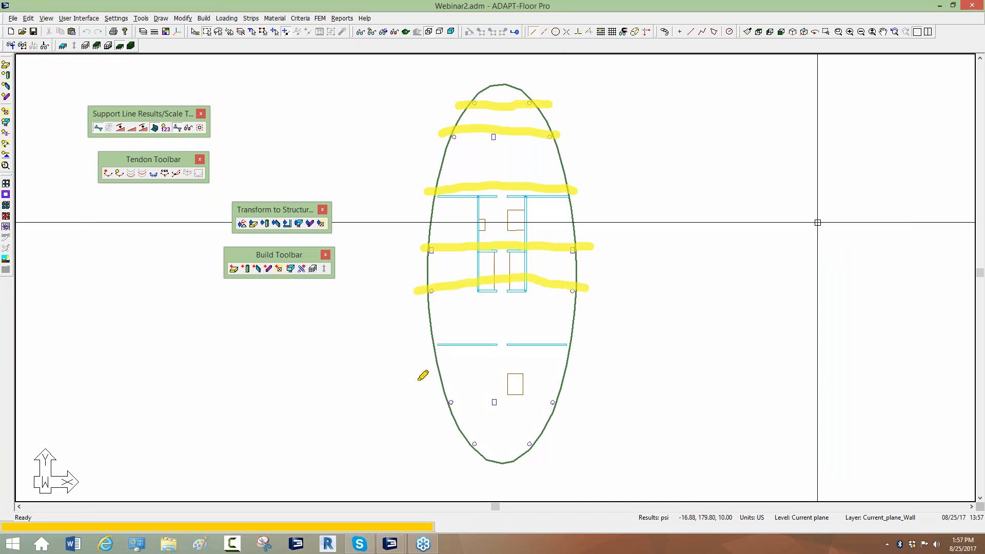
left_click_drag(422, 342, 584, 340)
left_click_drag(431, 401, 567, 397)
left_click_drag(467, 443, 564, 445)
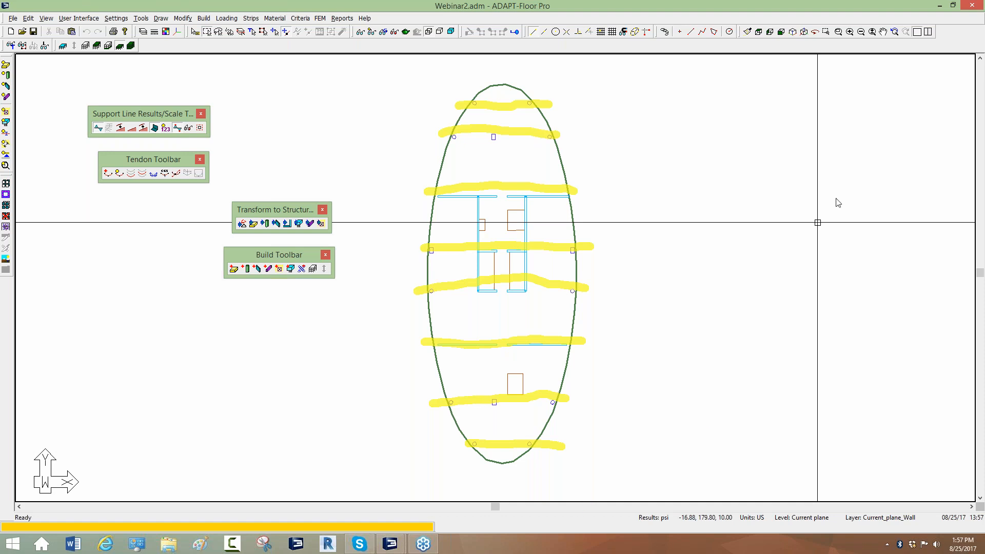
left_click(840, 286)
key("Escape")
- Create a support line from slab edge to slab edge through the centres of the two uppermost round columns
middle_click_drag(496, 144, 502, 206)
scroll(502, 169, "up", 4)
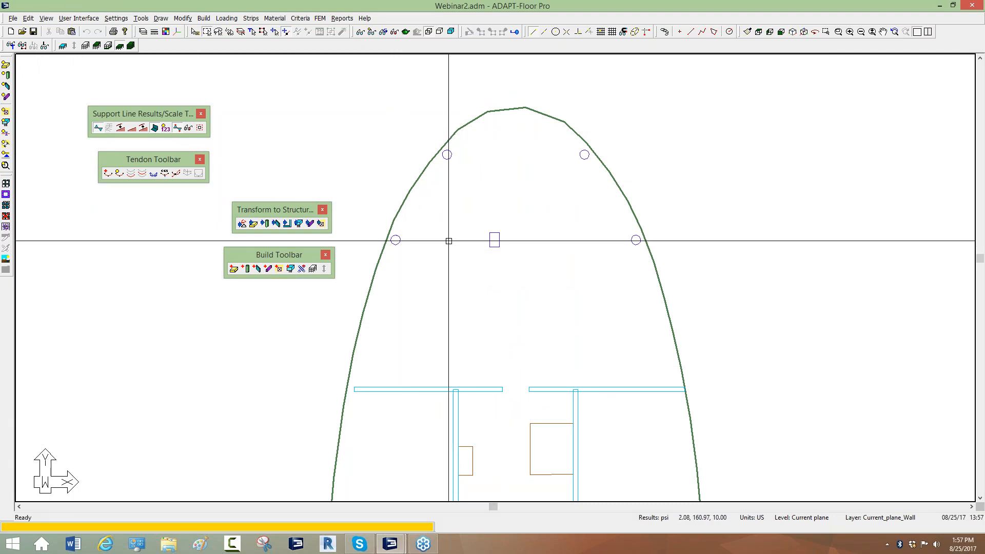
left_click(251, 19)
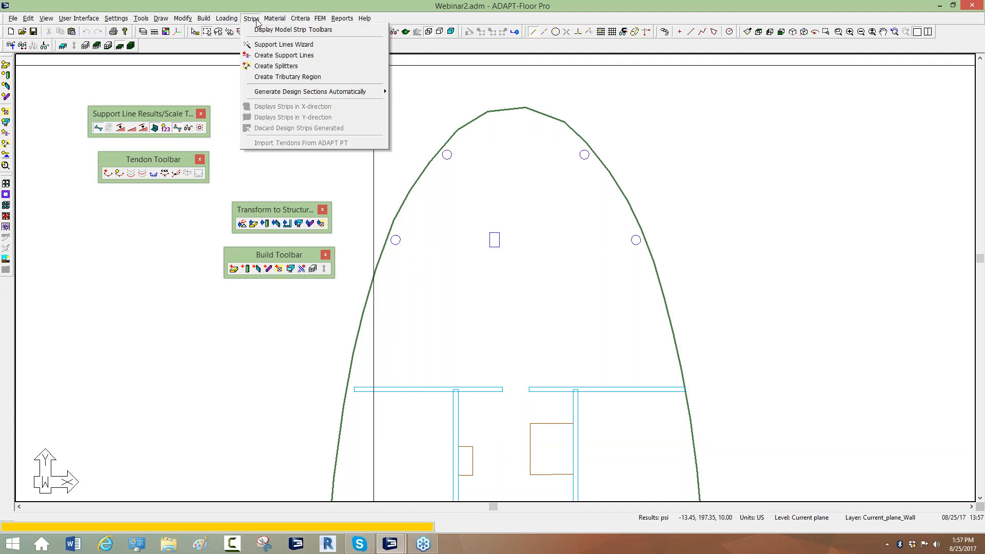
left_click(265, 58)
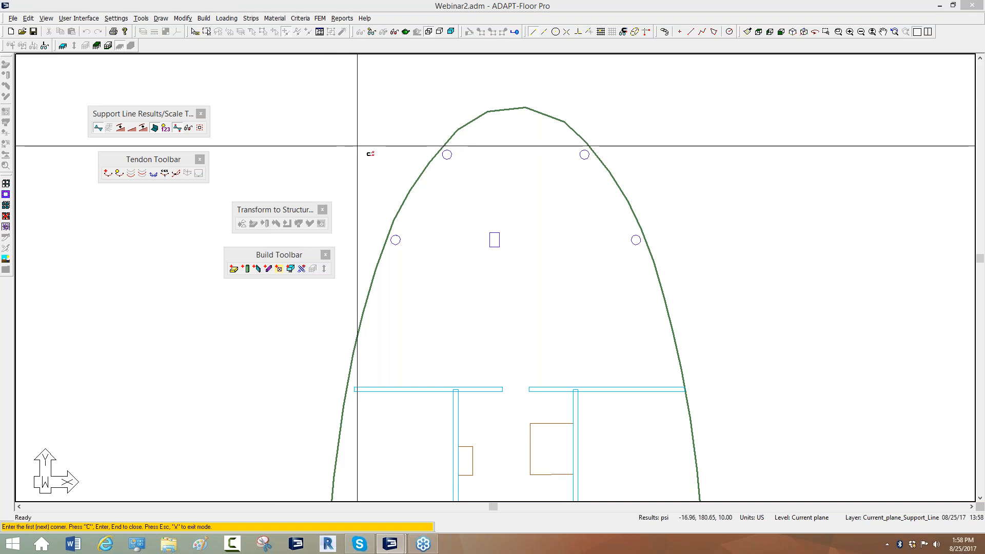
scroll(402, 132, "up", 3)
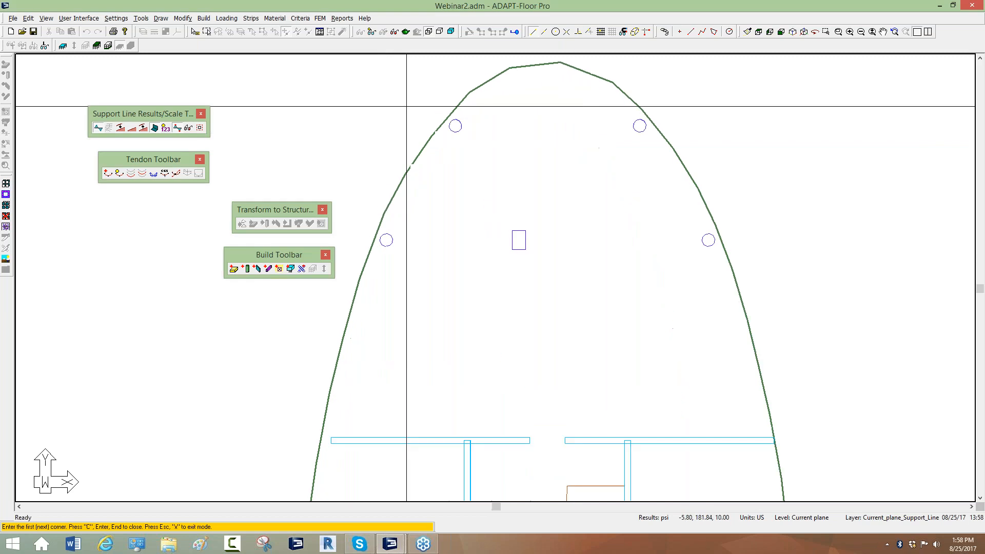
scroll(406, 106, "up", 3)
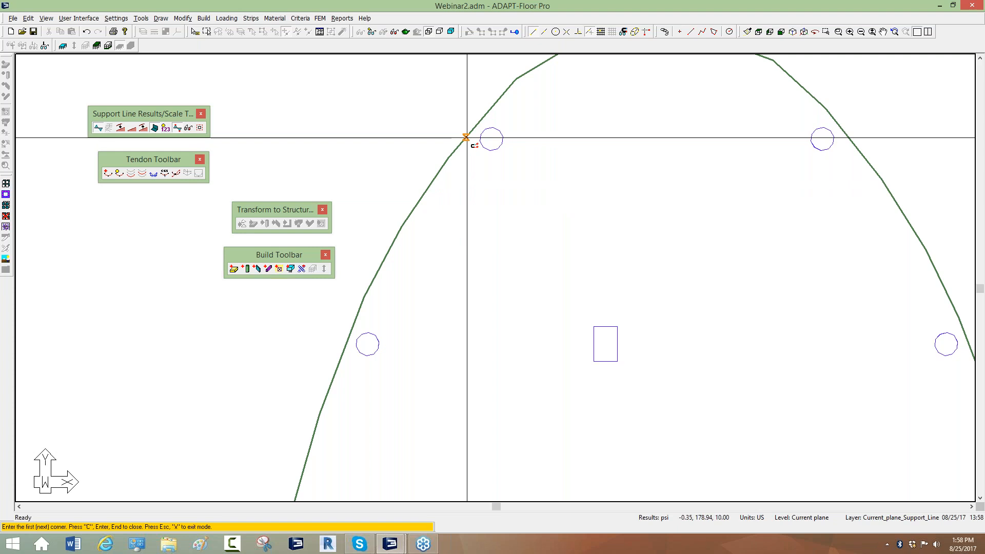
left_click(467, 137)
left_click(487, 151)
middle_click_drag(573, 167, 380, 145)
scroll(380, 146, "up", 1)
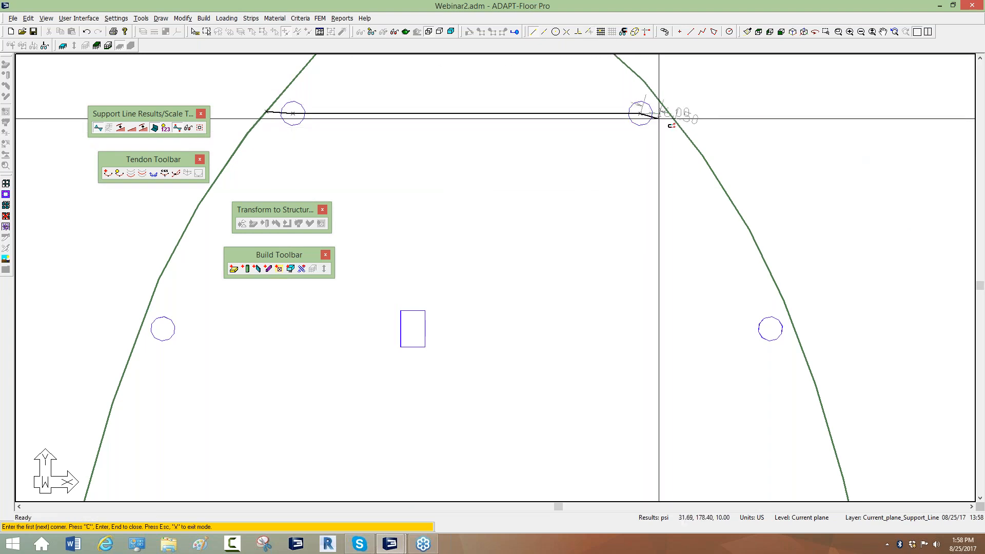
left_click(641, 113)
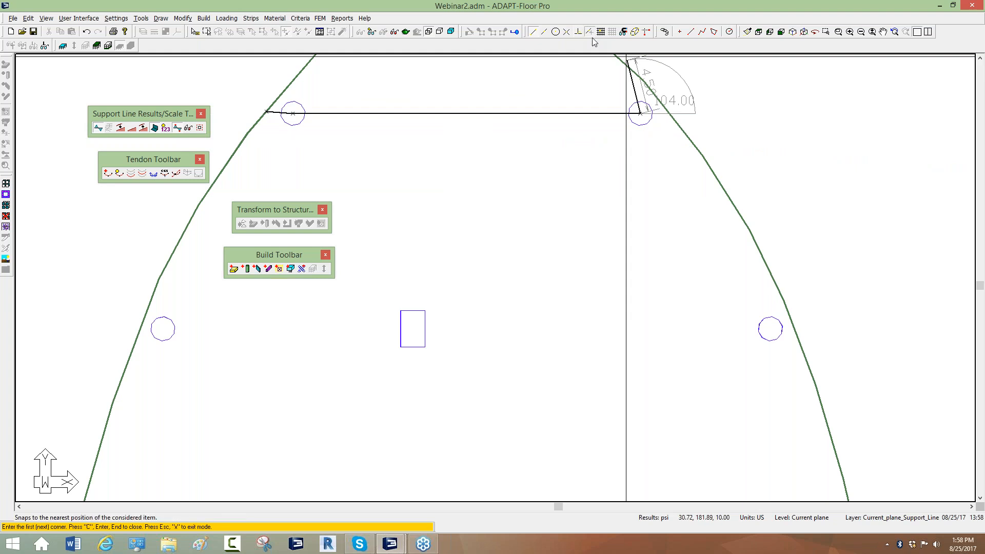
left_click(671, 112)
scroll(642, 158, "down", 3)
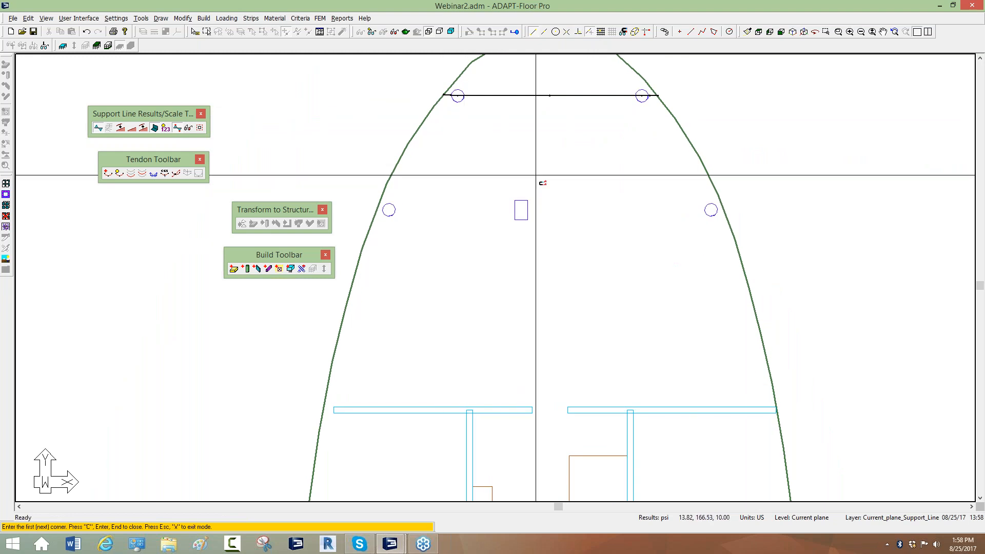
key("Escape")
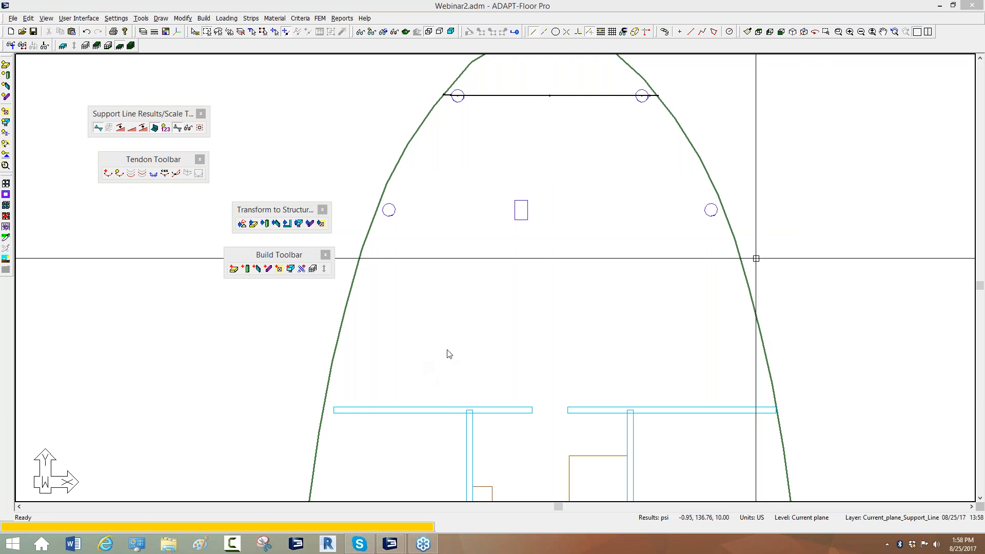
- Create a support line from the slab edge through the second row's three columns, ending just past the opposite slab edge
middle_click_drag(587, 259, 588, 276)
left_click(322, 19)
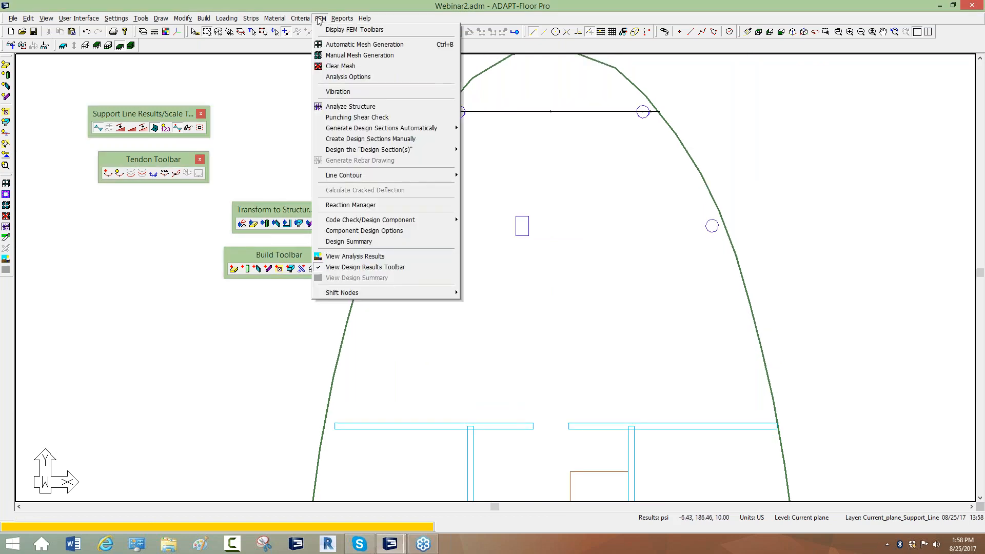
left_click(252, 18)
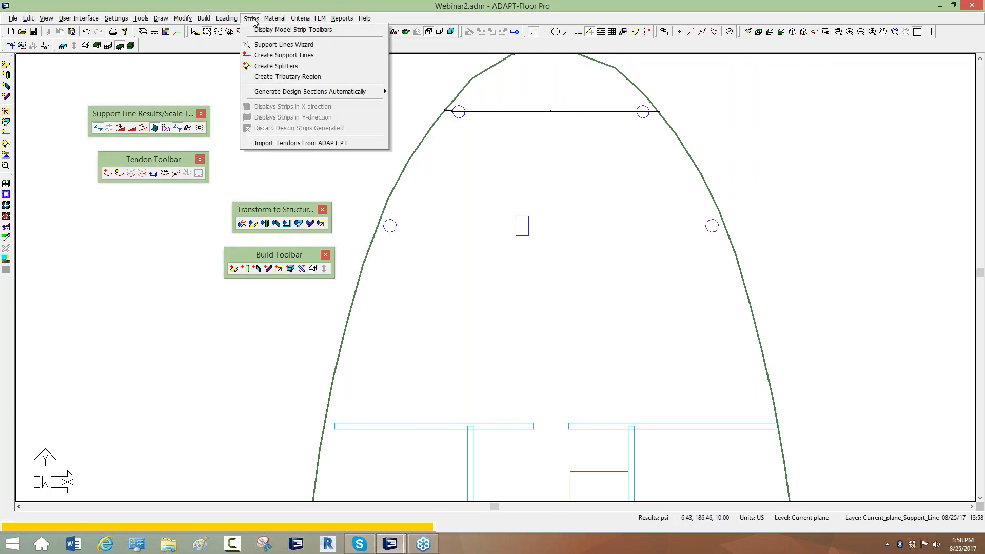
left_click(261, 55)
middle_click_drag(423, 180, 443, 131)
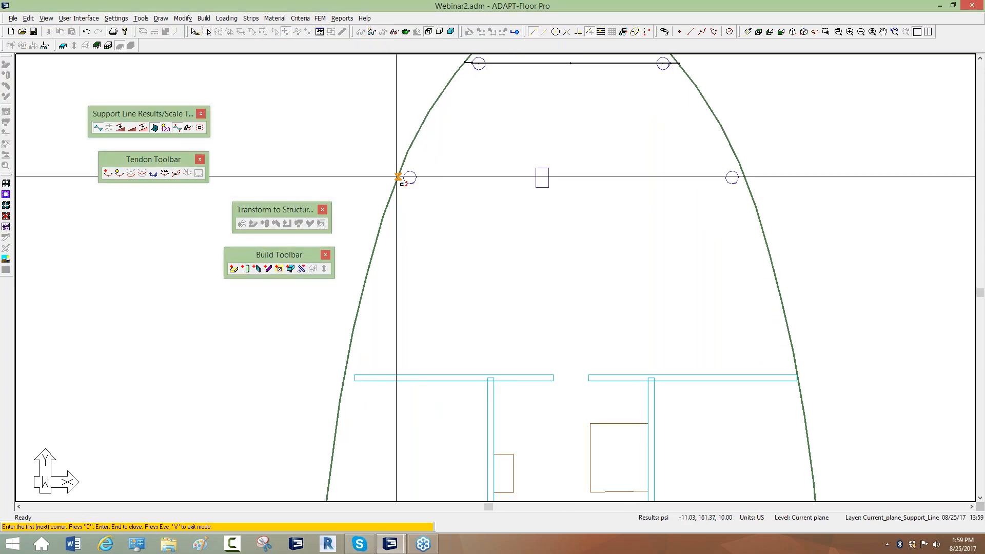
left_click(398, 178)
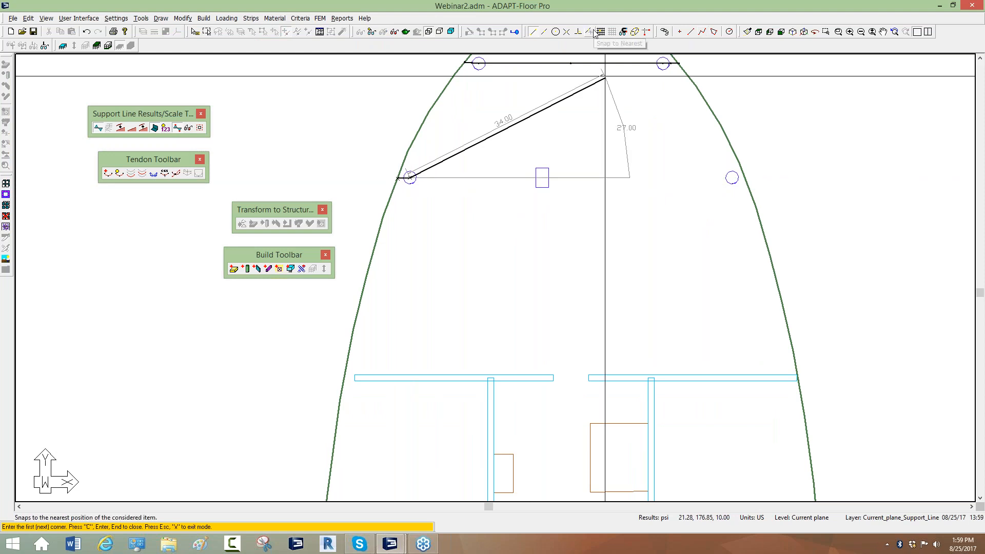
left_click(543, 177)
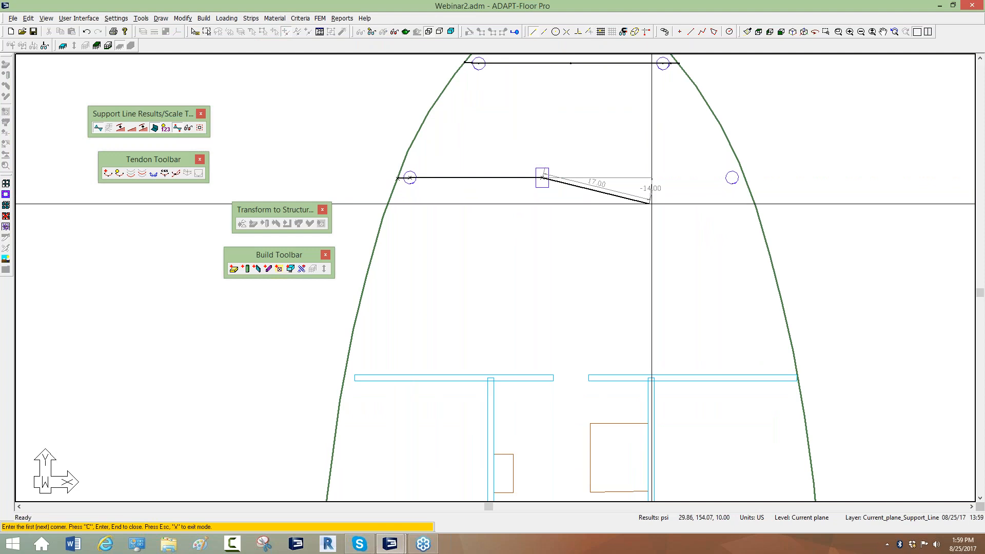
middle_click_drag(629, 185, 578, 145)
scroll(579, 146, "down", 2)
left_click(660, 140)
scroll(668, 141, "down", 1)
scroll(667, 142, "up", 3)
scroll(667, 142, "down", 1)
scroll(665, 141, "up", 1)
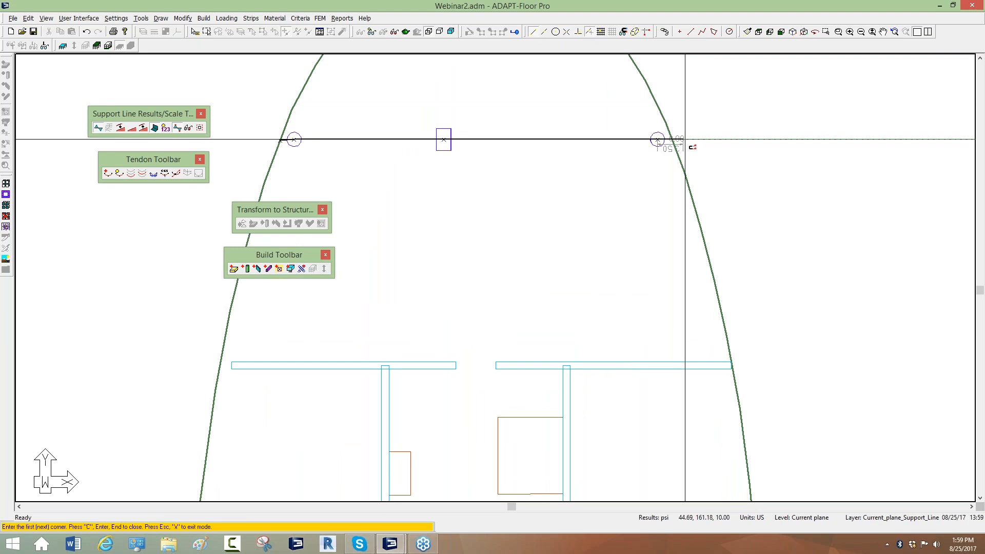
left_click(684, 139)
scroll(609, 152, "down", 5)
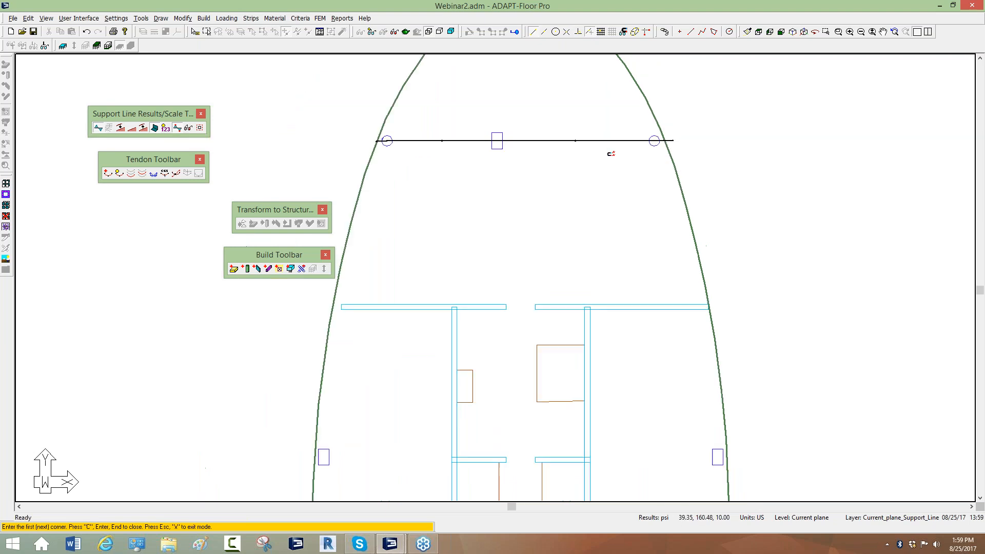
scroll(472, 214, "down", 1)
scroll(381, 282, "up", 4)
scroll(381, 282, "up", 1)
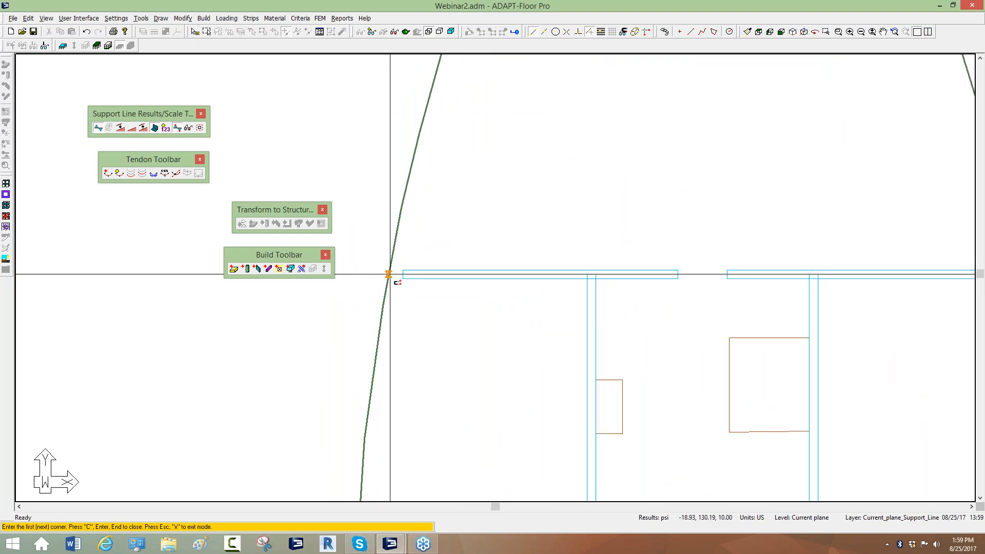
left_click(388, 275)
scroll(388, 275, "down", 1)
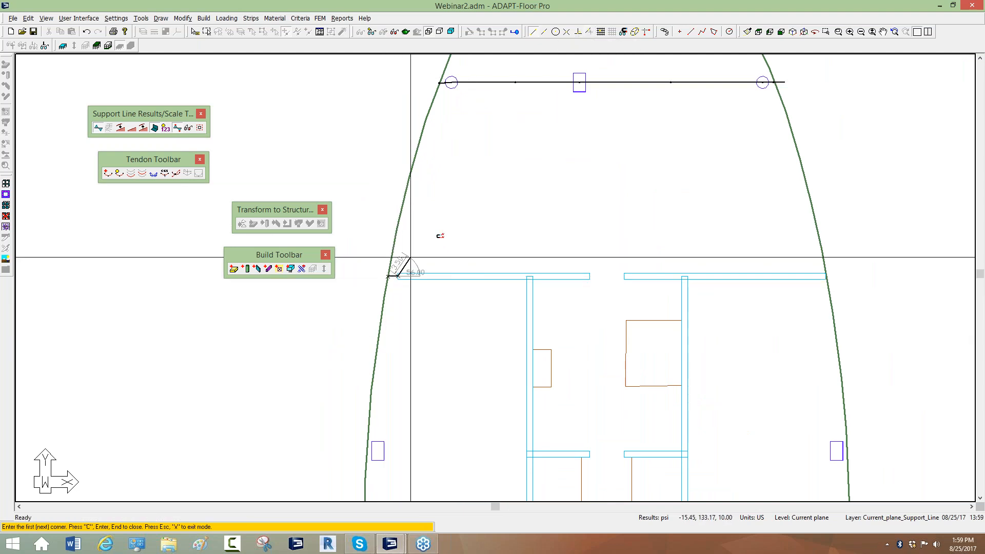
middle_click_drag(674, 199, 570, 211)
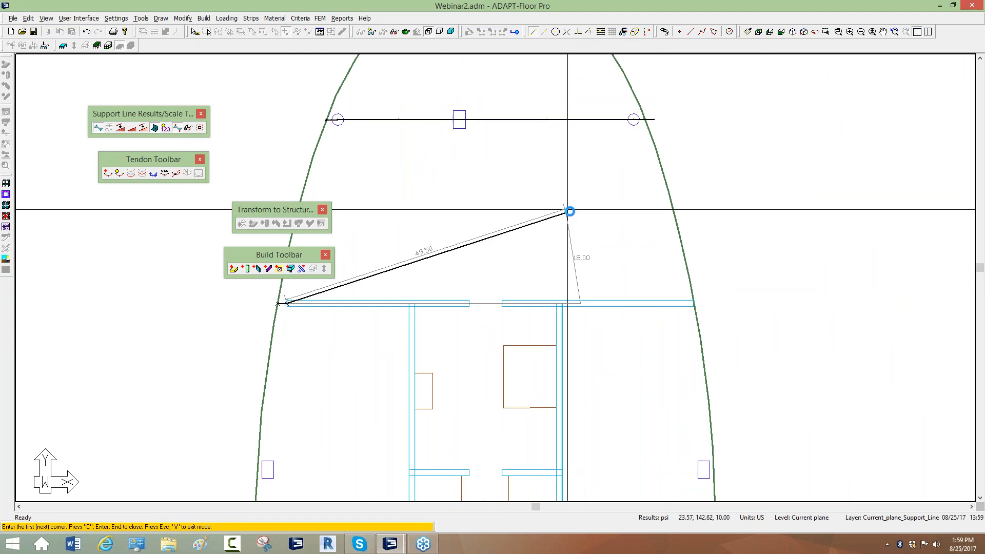
scroll(570, 211, "down", 1)
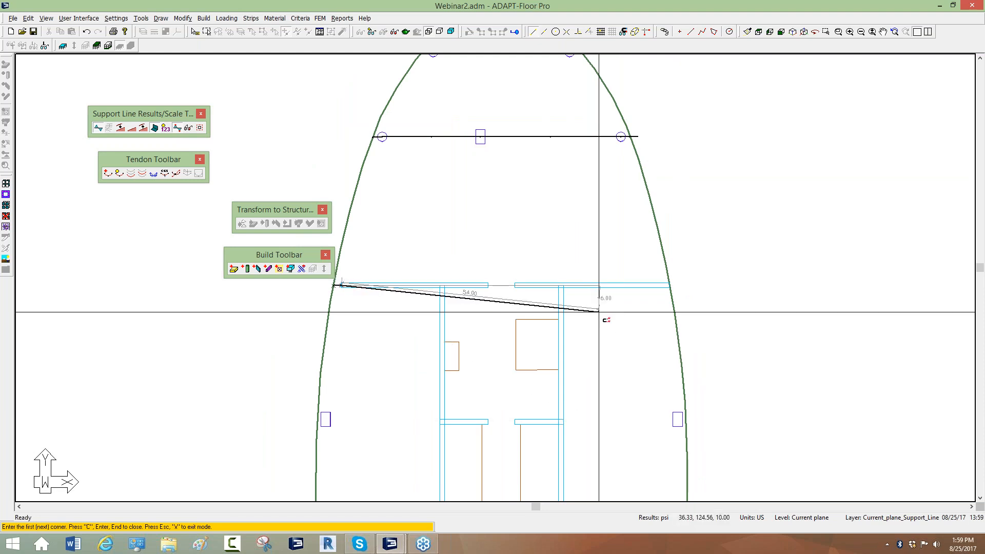
middle_click_drag(619, 295, 716, 206)
scroll(663, 203, "down", 1)
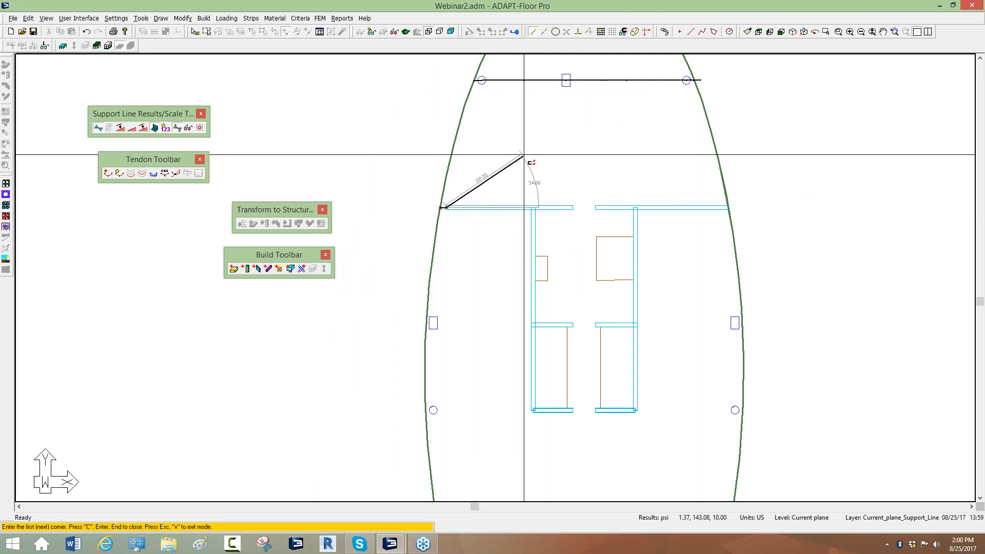
key("Escape")
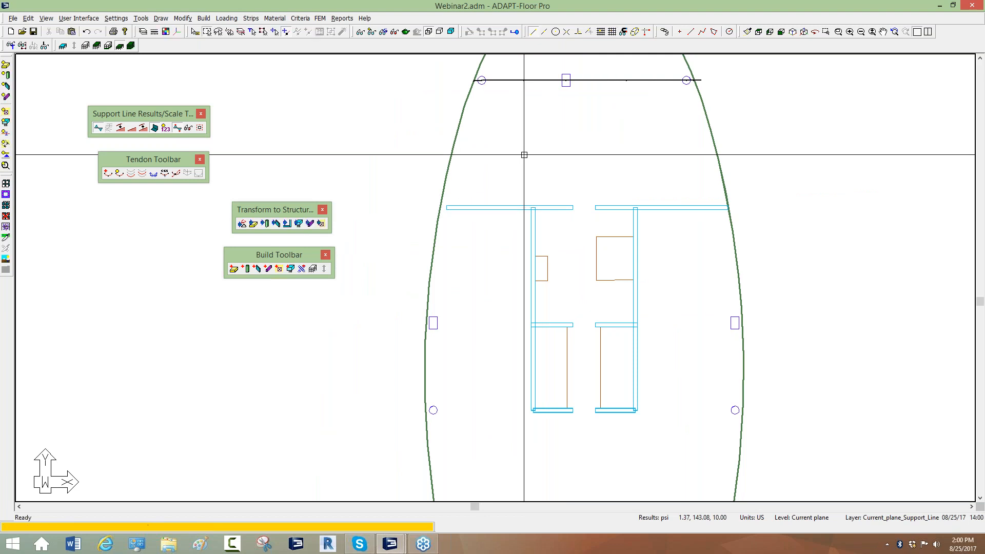
- Select the support line through the second column row and number its four spans 1 to 4 with the annotation pen
scroll(523, 154, "down", 2)
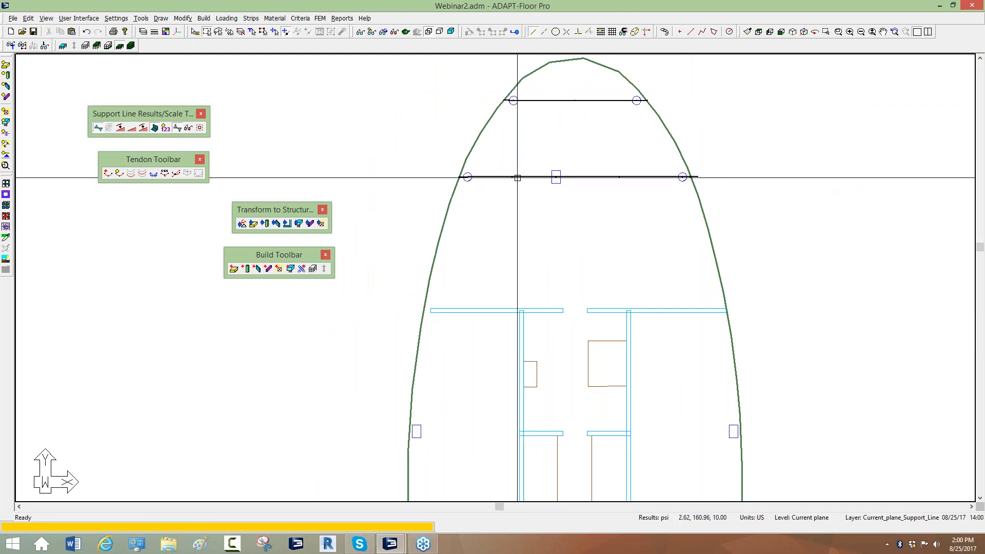
left_click(510, 176)
scroll(510, 176, "up", 2)
scroll(515, 196, "up", 1)
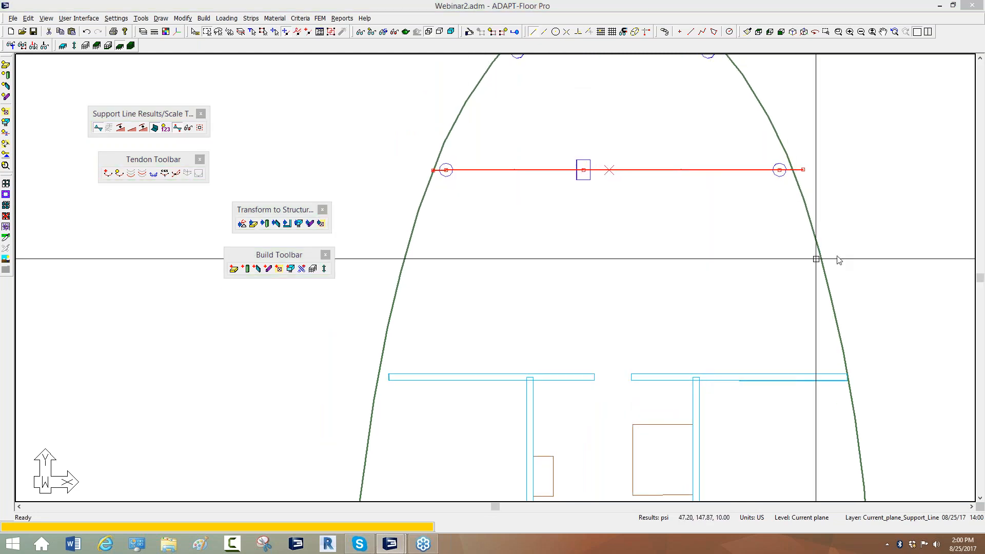
right_click(844, 255)
left_click(843, 250)
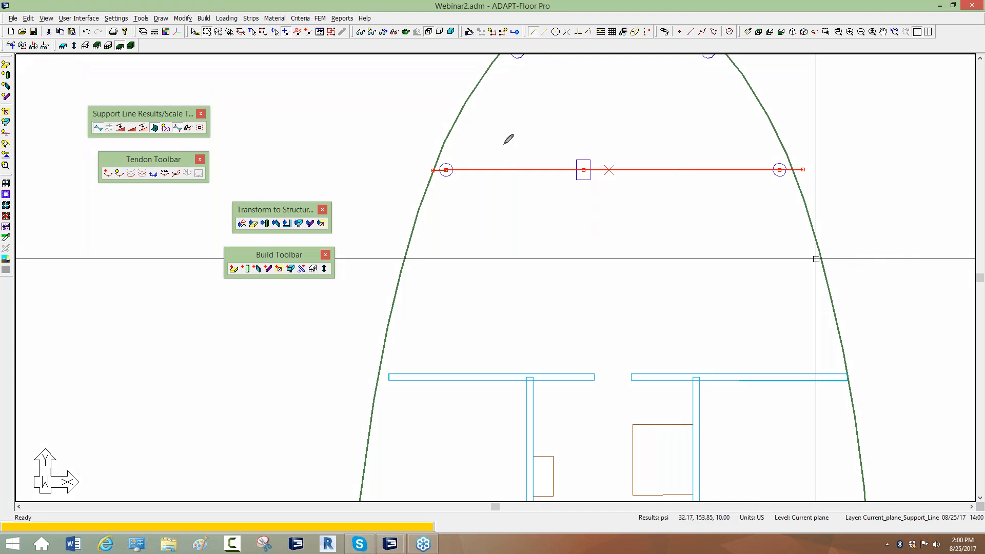
left_click_drag(430, 145, 431, 159)
left_click_drag(510, 147, 527, 159)
left_click_drag(637, 149, 634, 159)
left_click_drag(793, 156, 801, 173)
- Sketch tributary boundaries near the start of the selected support line and across the slab below it, and erase the annotations
left_click_drag(435, 163, 493, 158)
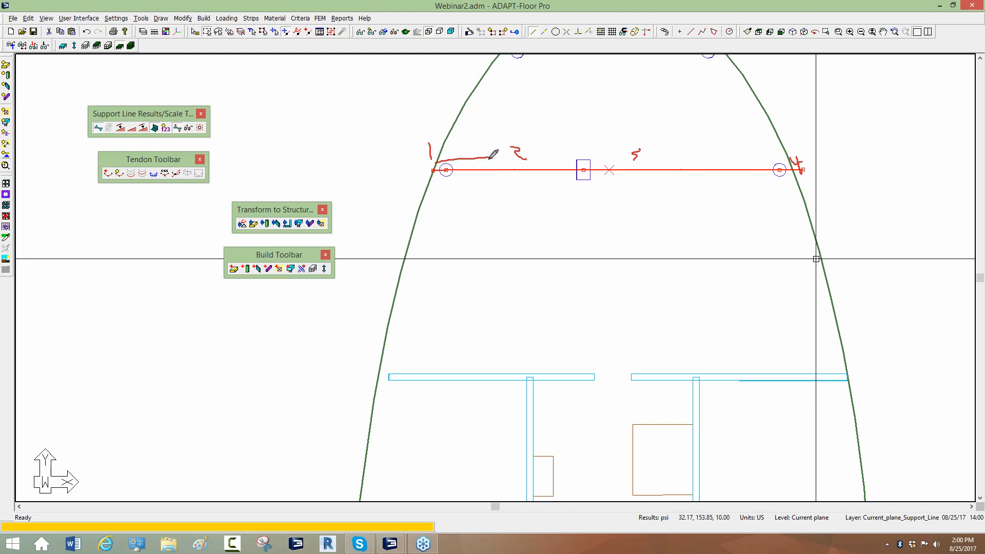
left_click_drag(430, 181, 498, 191)
mouse_move(402, 261)
left_mouse_down()
mouse_move(505, 294)
mouse_move(577, 263)
mouse_move(672, 278)
mouse_move(779, 244)
mouse_move(837, 245)
left_mouse_up()
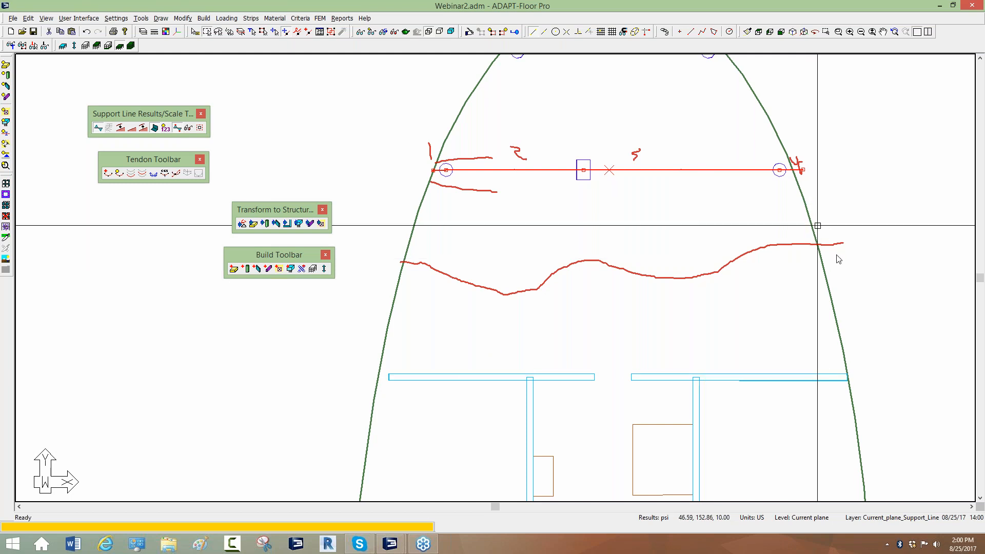
left_click(841, 287)
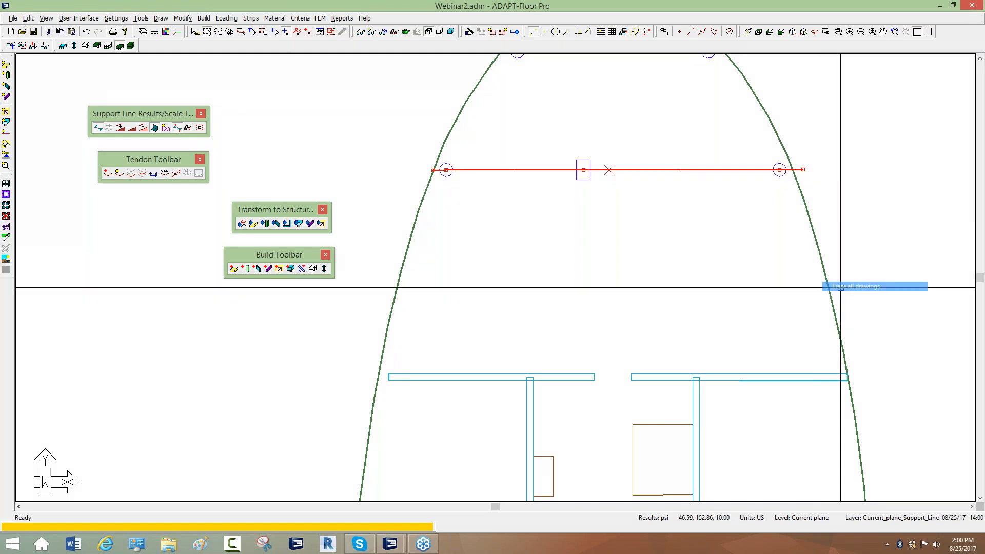
- Mark support line points 1 to 5 along the upper pair of horizontal walls with the pen and mark the gap between them
scroll(706, 334, "down", 2)
middle_click_drag(705, 334, 697, 198)
left_click(824, 222)
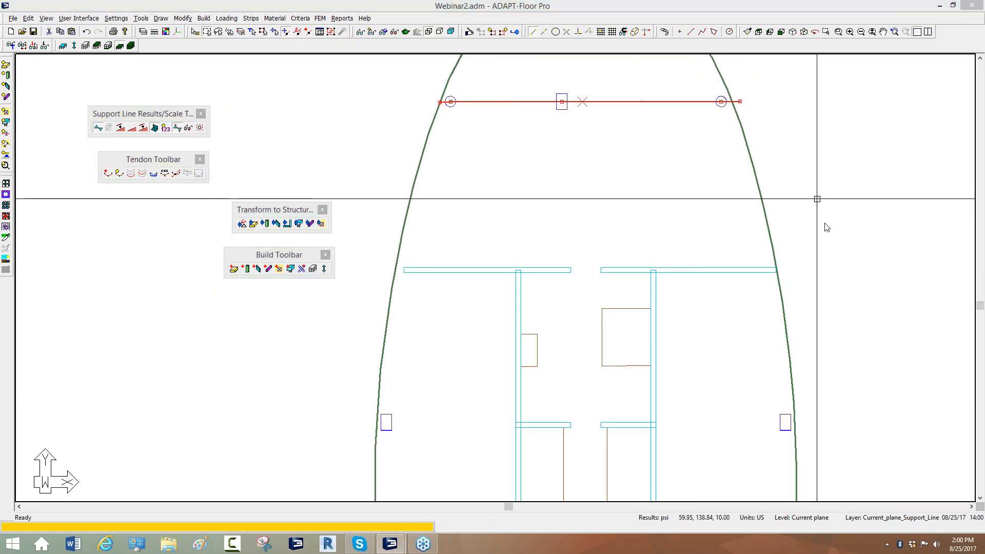
left_click(840, 245)
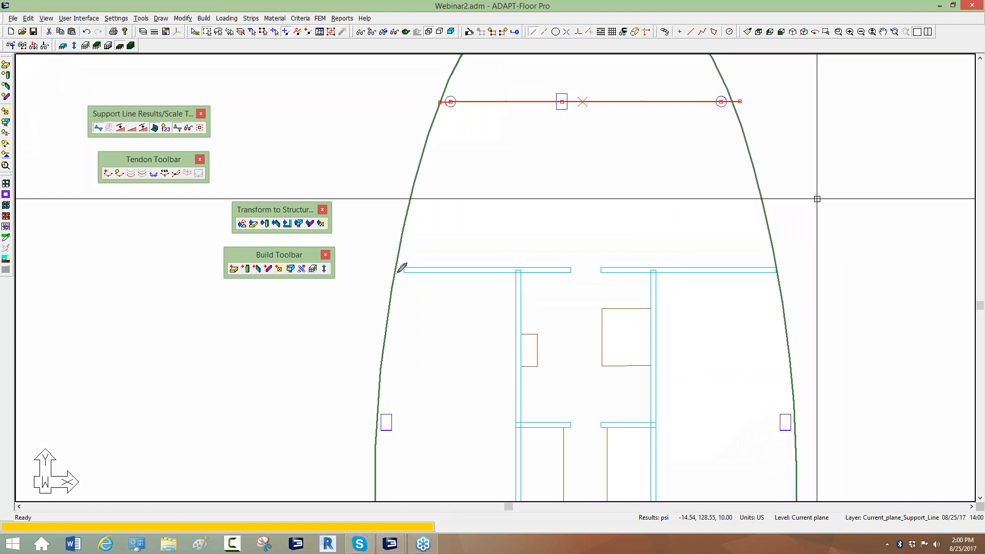
left_click_drag(387, 252, 415, 265)
left_click(404, 270)
left_click(567, 269)
mouse_move(559, 249)
left_mouse_down()
mouse_move(561, 259)
mouse_move(606, 255)
left_mouse_up()
left_click(599, 270)
left_click(775, 269)
left_click_drag(779, 252, 772, 264)
left_click_drag(577, 272, 599, 271)
- Sketch tributary boundaries above and below the upper horizontal walls, erase the annotations and deselect the support line
left_click_drag(399, 256, 803, 261)
left_click_drag(391, 289, 787, 293)
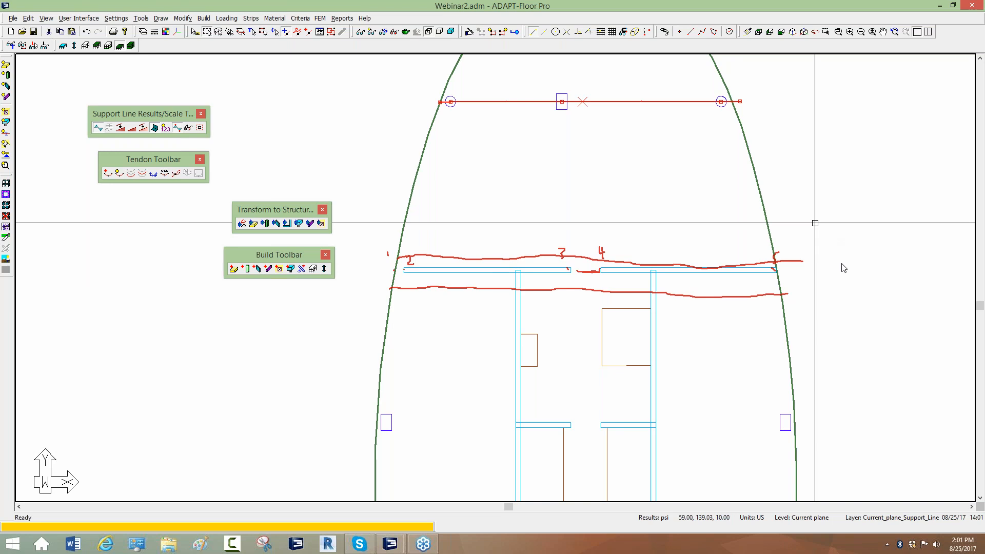
left_click(844, 285)
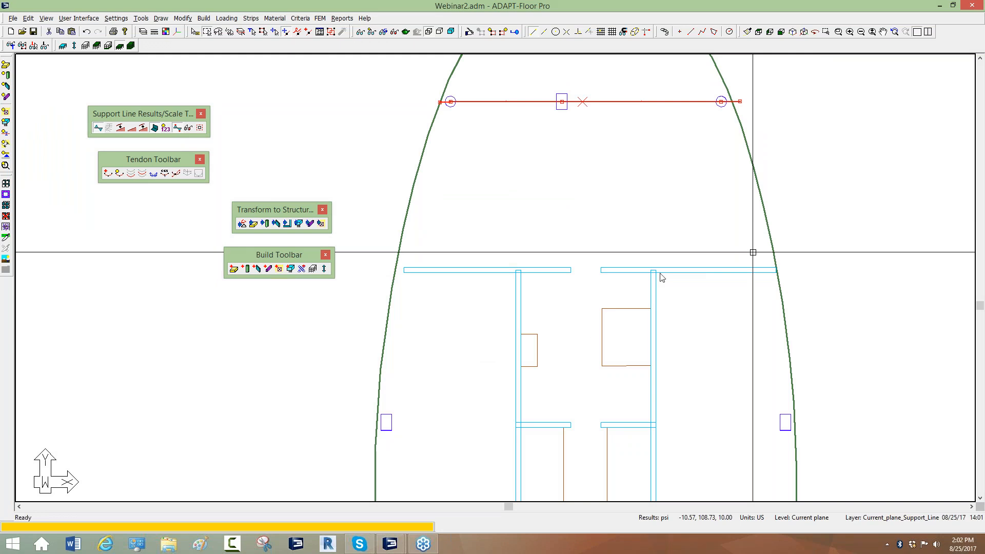
key("Escape")
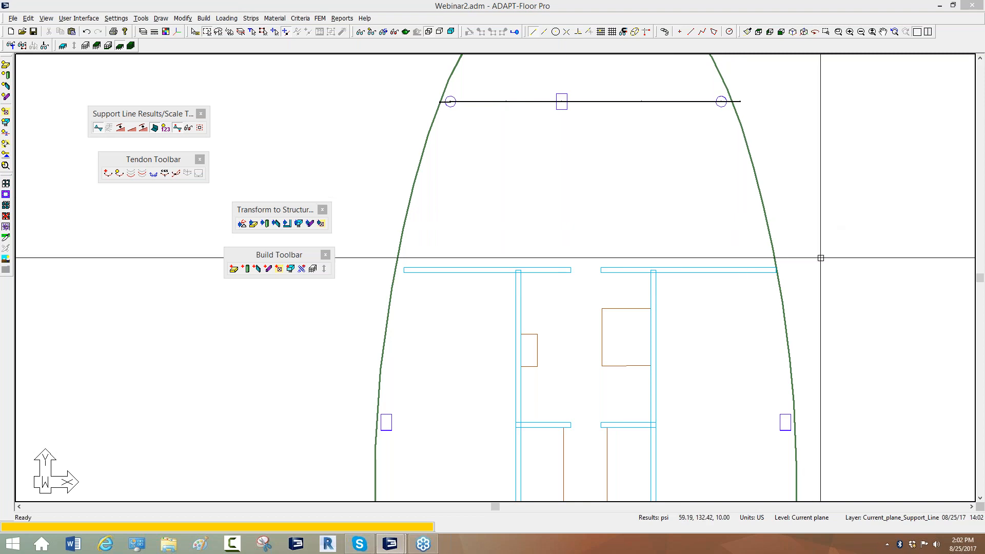
- Sketch tributary boundaries above and below the upper horizontal walls with the annotation pen and hatch the strip between them
key("ctrl+shift+d")
left_click_drag(425, 201, 764, 203)
left_click_drag(406, 332, 736, 331)
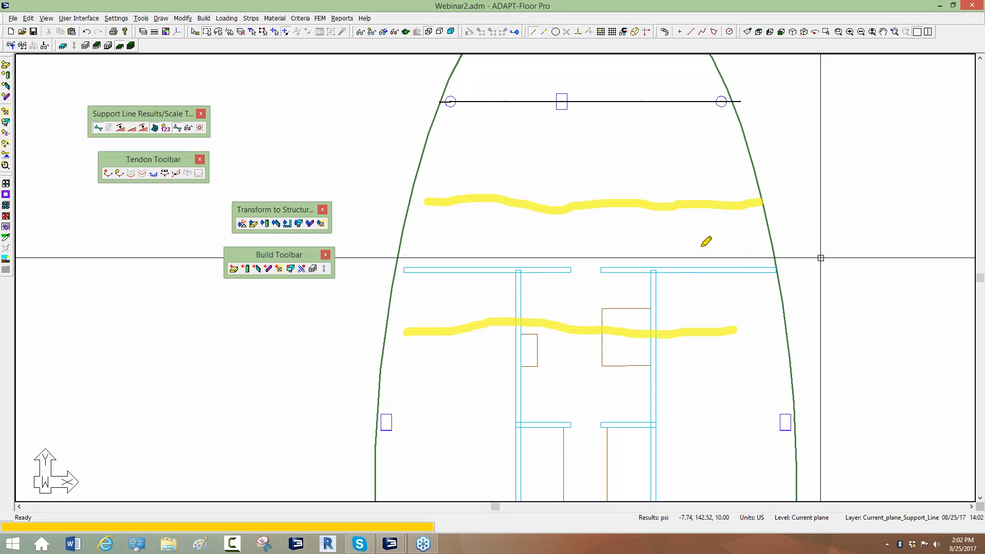
left_click_drag(692, 236, 757, 337)
left_click_drag(560, 240, 638, 314)
left_click_drag(437, 202, 565, 322)
left_click_drag(404, 264, 488, 335)
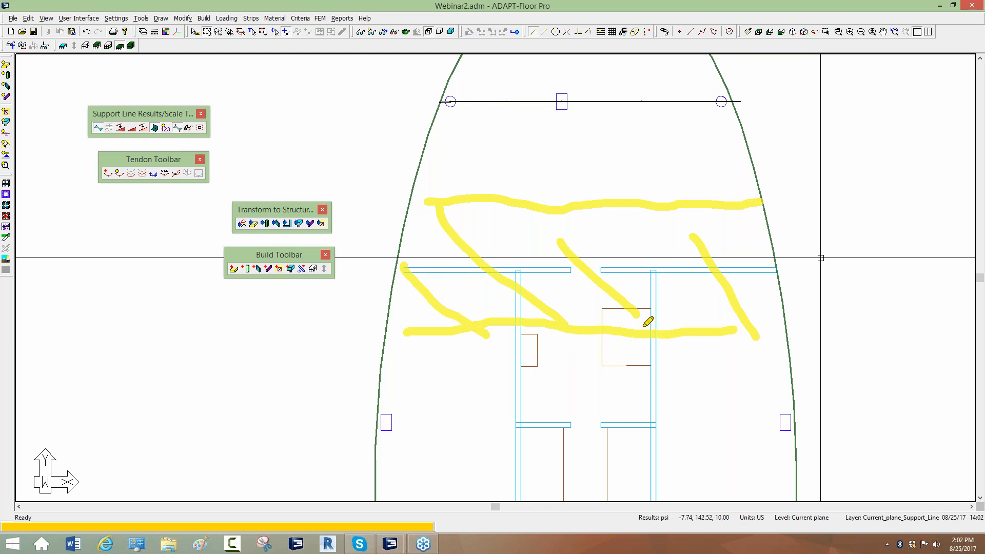
- Mark narrow boundaries just above and below the first upper horizontal wall with the pen and erase all annotations
left_click_drag(400, 250, 583, 243)
left_click_drag(385, 293, 591, 300)
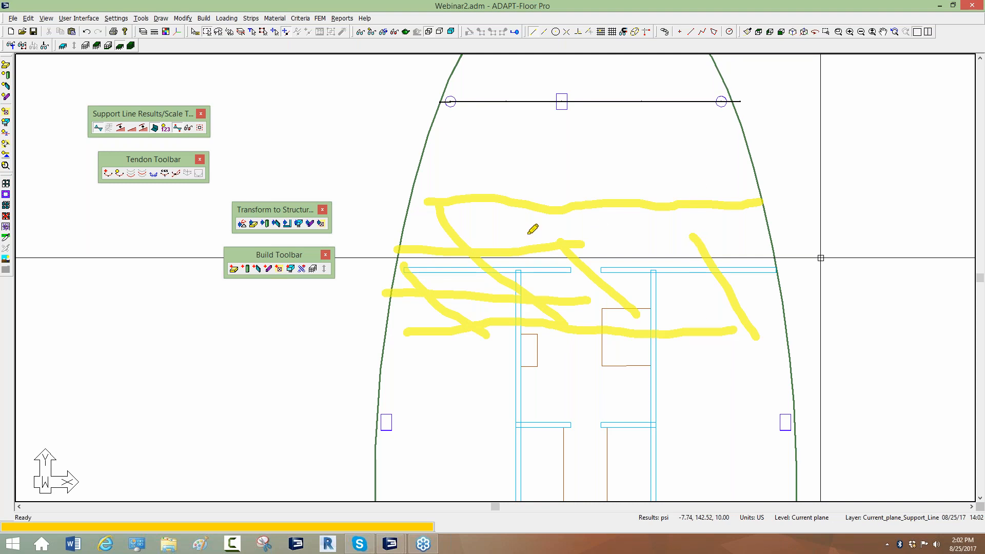
key("Escape")
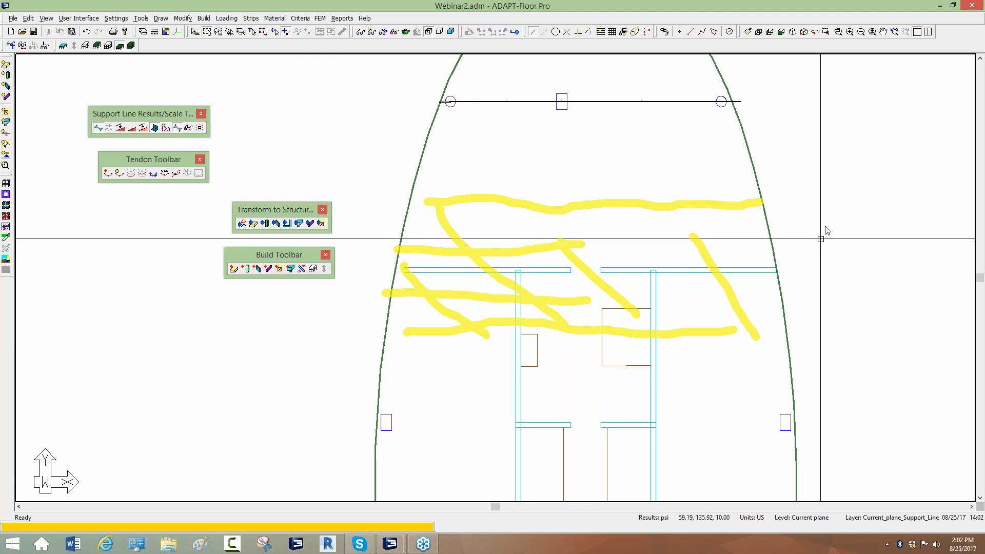
left_click(851, 290)
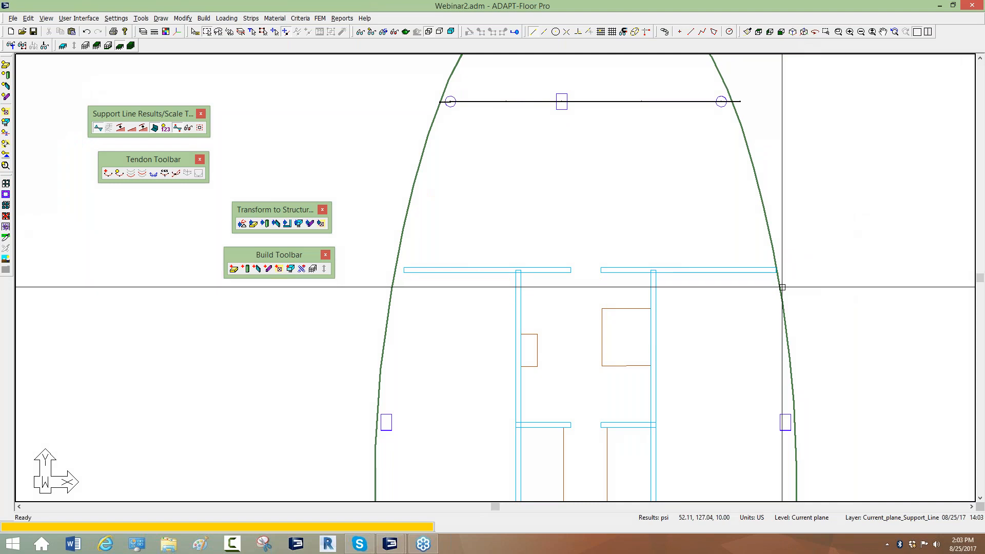
- Review the top and bottom release settings of the second upper horizontal wall, and close its properties
left_click(715, 271)
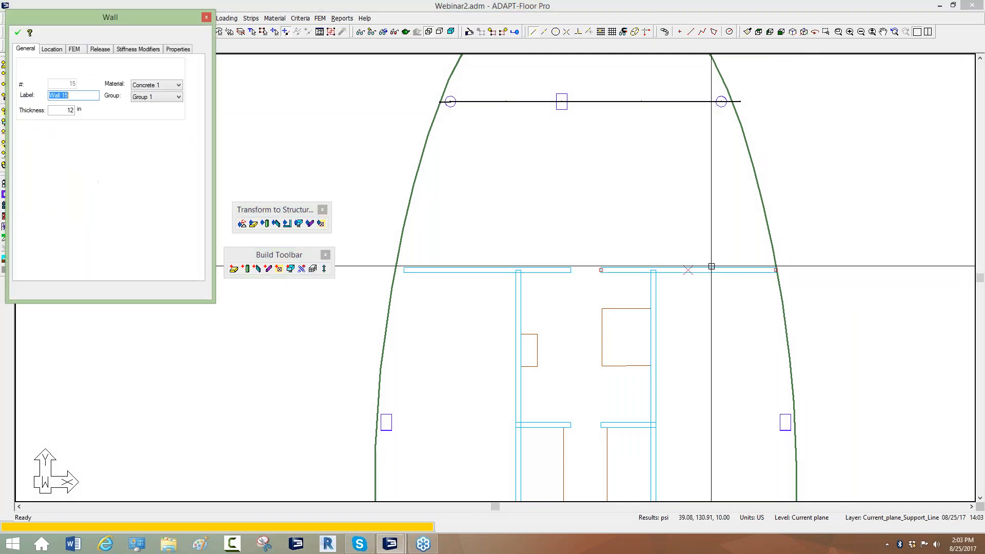
left_click(100, 49)
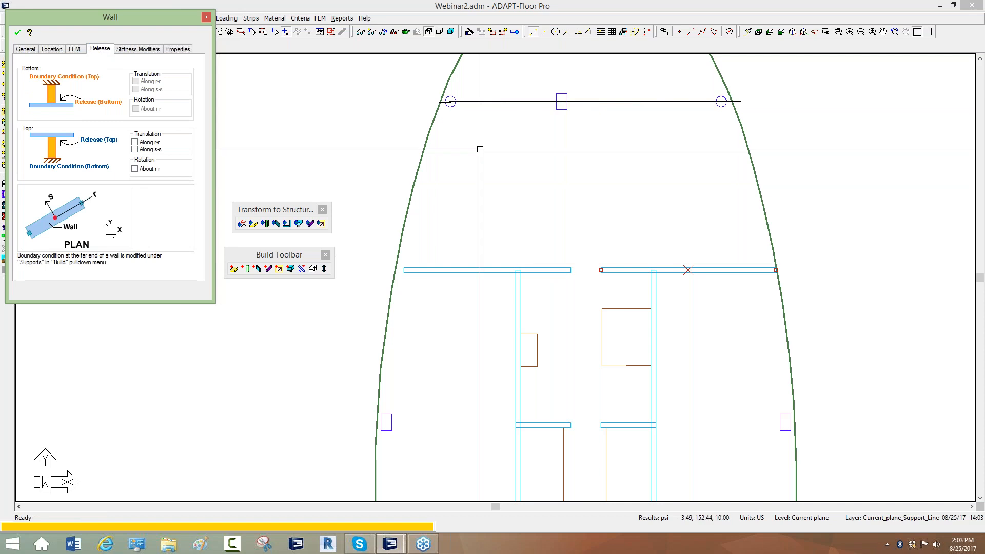
left_click(620, 191)
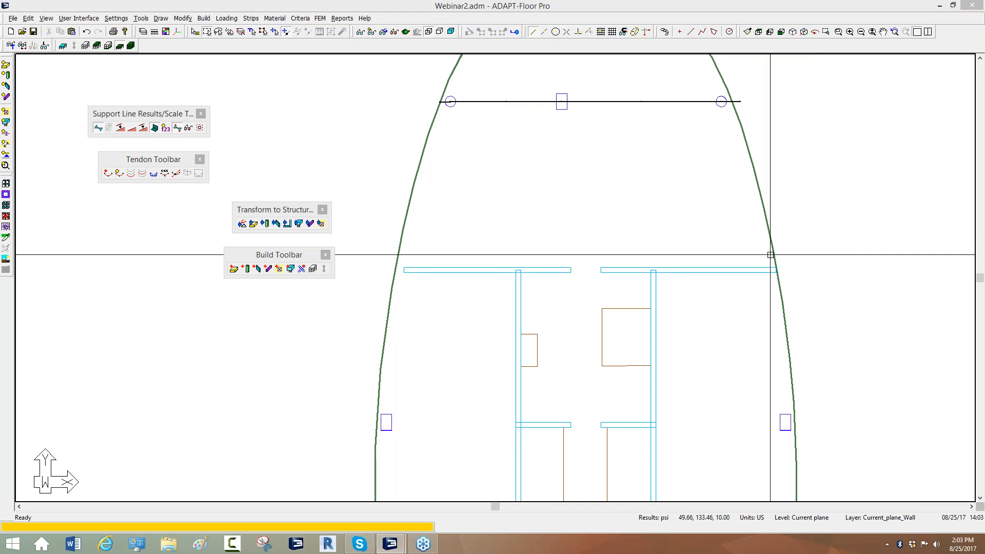
right_click(816, 275)
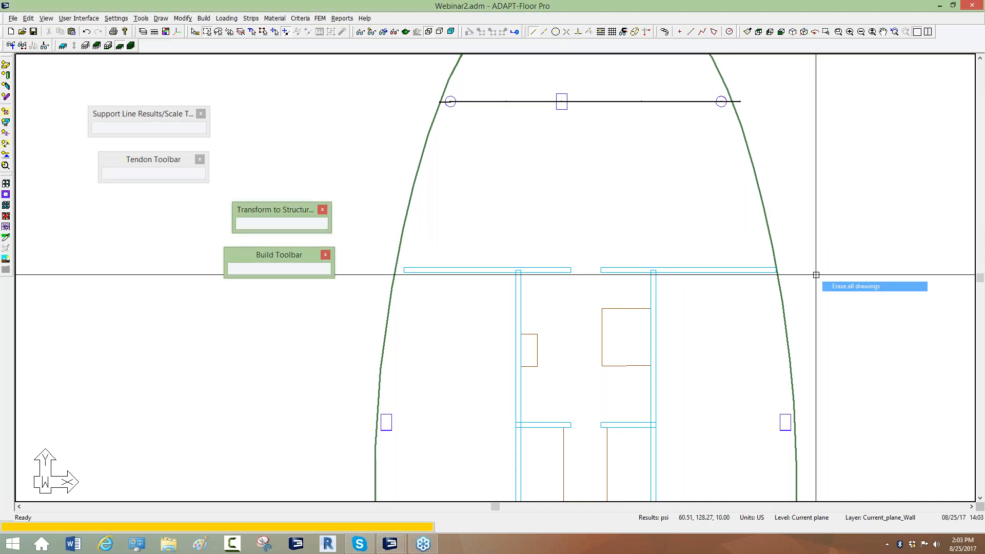
- Toggle nearest snapping and draw a support line from the slab edge through the upper pair of horizontal walls to the far wall end
scroll(508, 187, "down", 1)
scroll(537, 171, "down", 1)
middle_click_drag(468, 239, 503, 186)
scroll(522, 209, "down", 1)
middle_click_drag(579, 146, 573, 208)
scroll(544, 189, "up", 1)
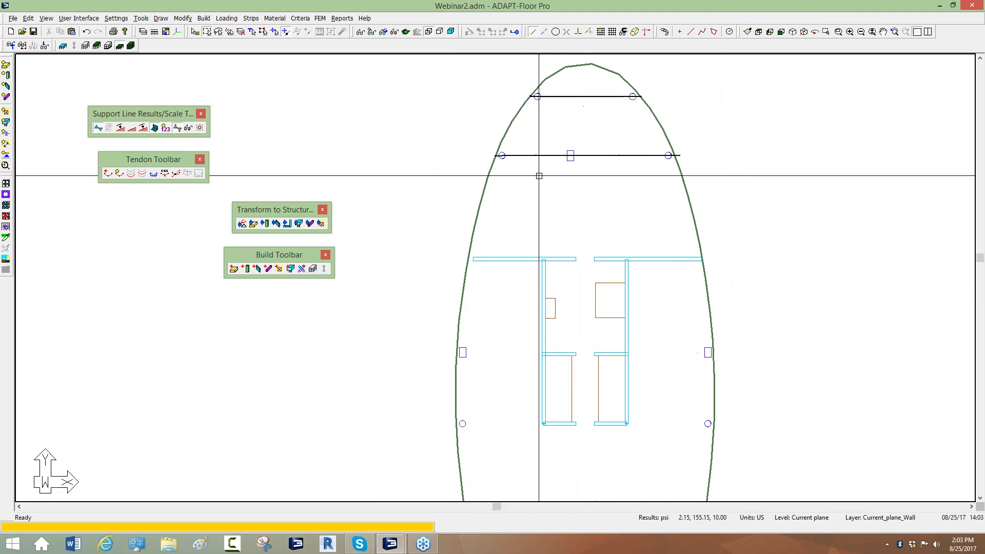
left_click(251, 18)
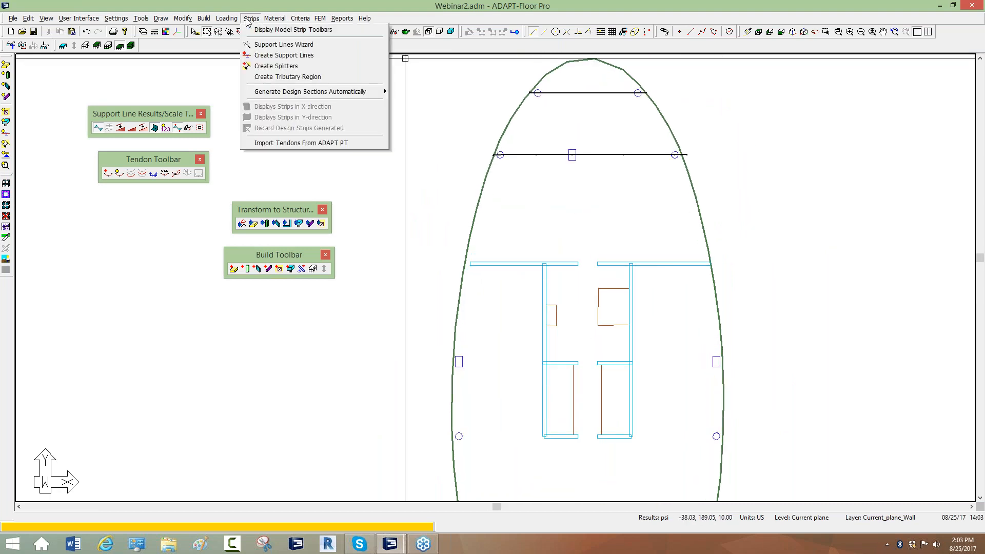
left_click(265, 55)
scroll(435, 258, "up", 2)
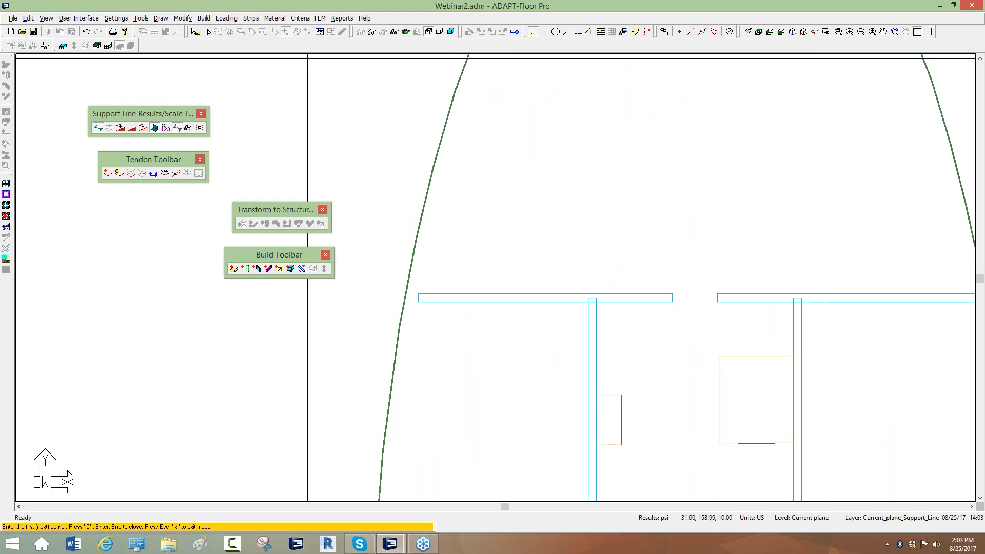
left_click(589, 32)
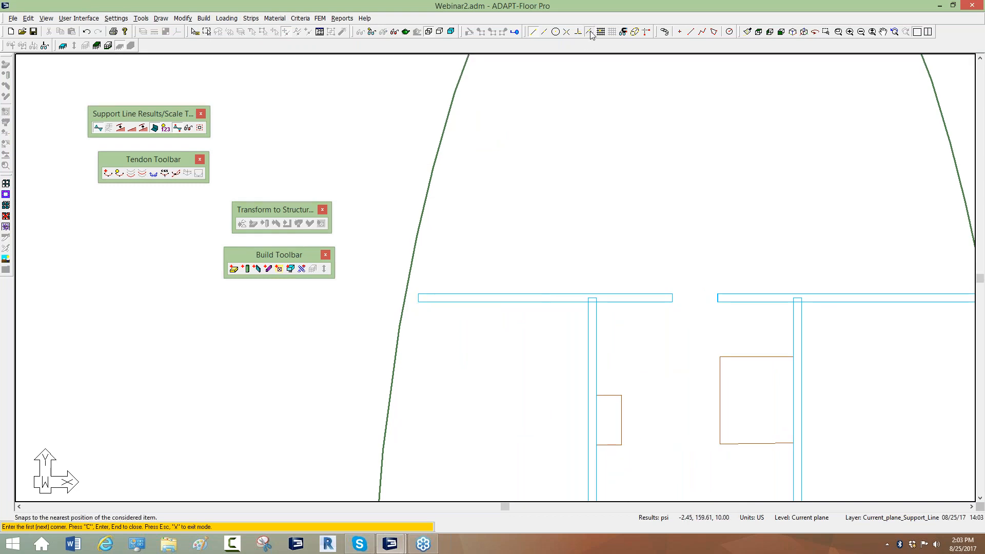
left_click(405, 296)
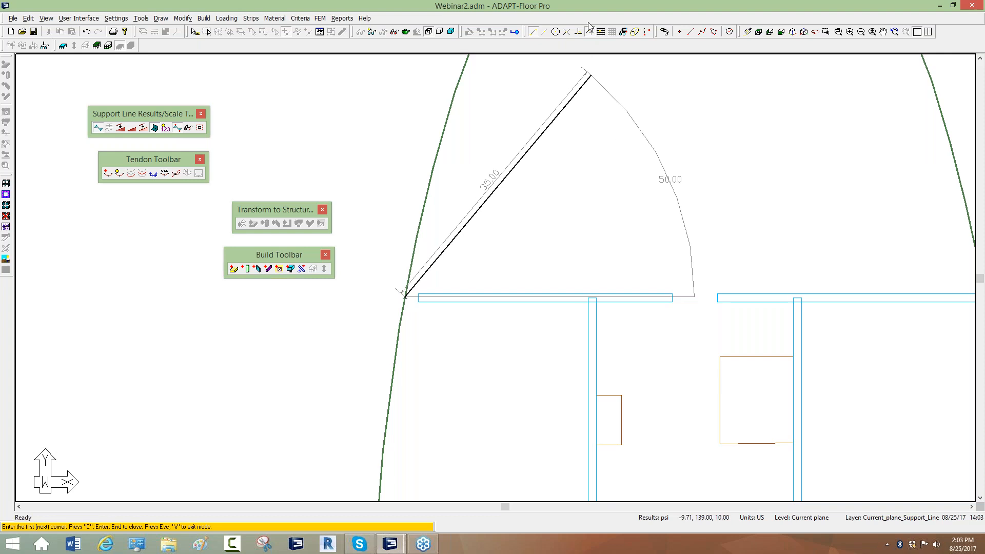
left_click(417, 297)
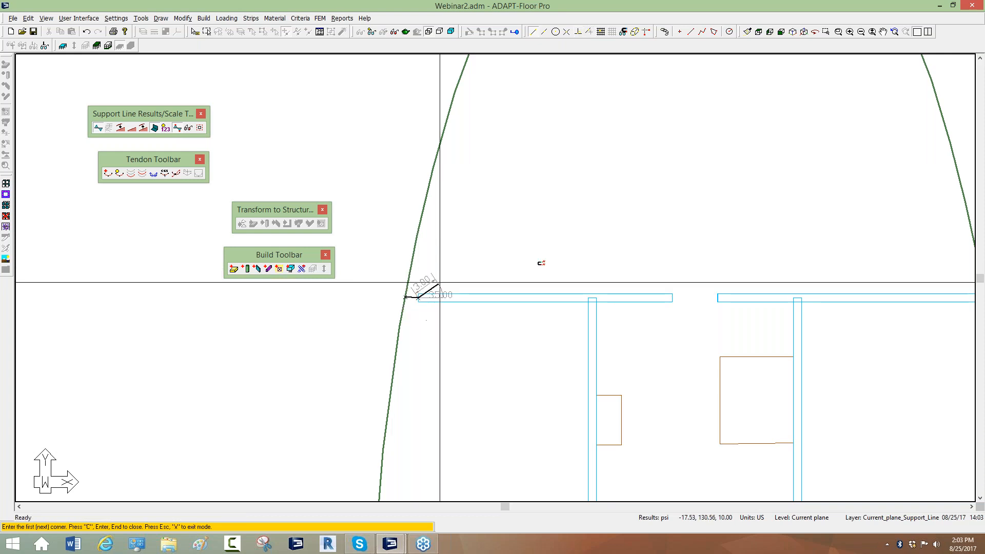
scroll(568, 231, "down", 1)
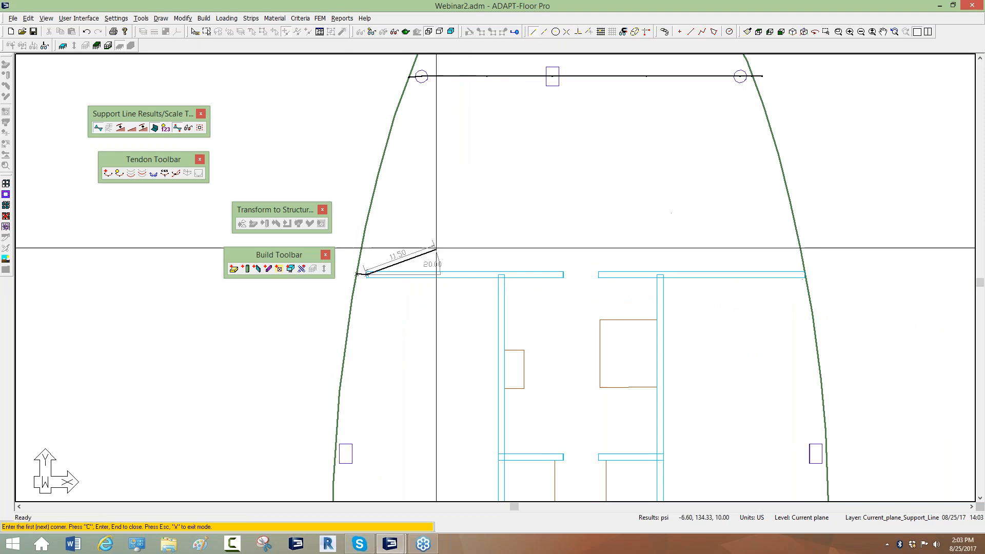
left_click(804, 276)
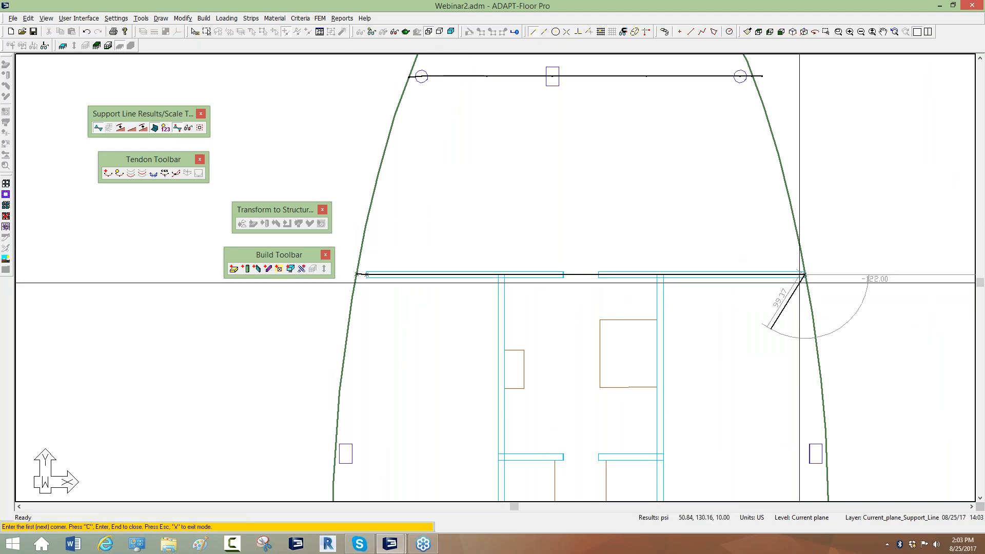
- Finish the support line and move its end point from the wall end to just outside the slab edge
scroll(724, 330, "up", 3)
scroll(898, 291, "up", 5)
right_click(728, 209)
scroll(713, 247, "up", 2)
left_click(648, 247)
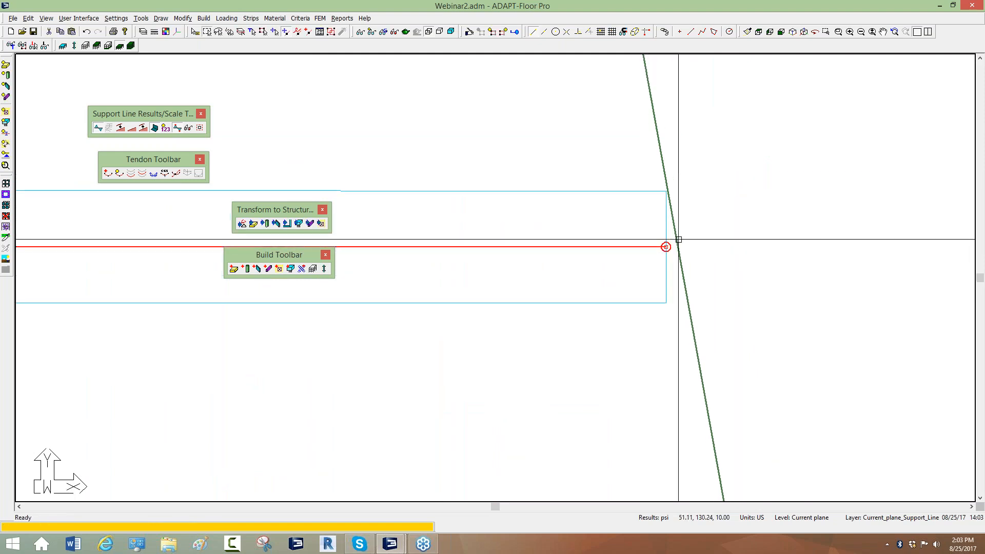
left_click(666, 247)
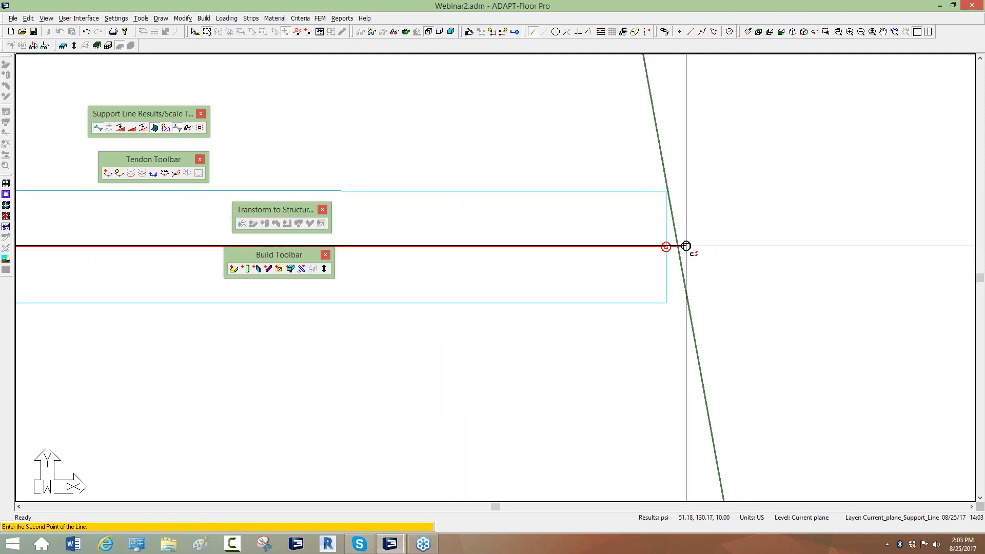
left_click(687, 245)
key("Escape")
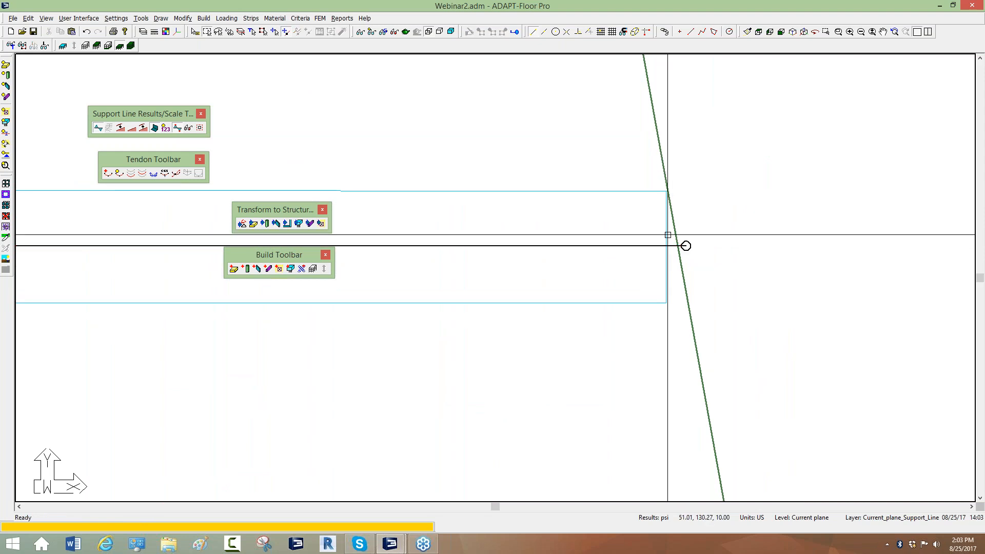
- Create a support line through the two rectangular edge columns and the middle pair of short walls, ending just beyond the slab edge
scroll(686, 245, "down", 5)
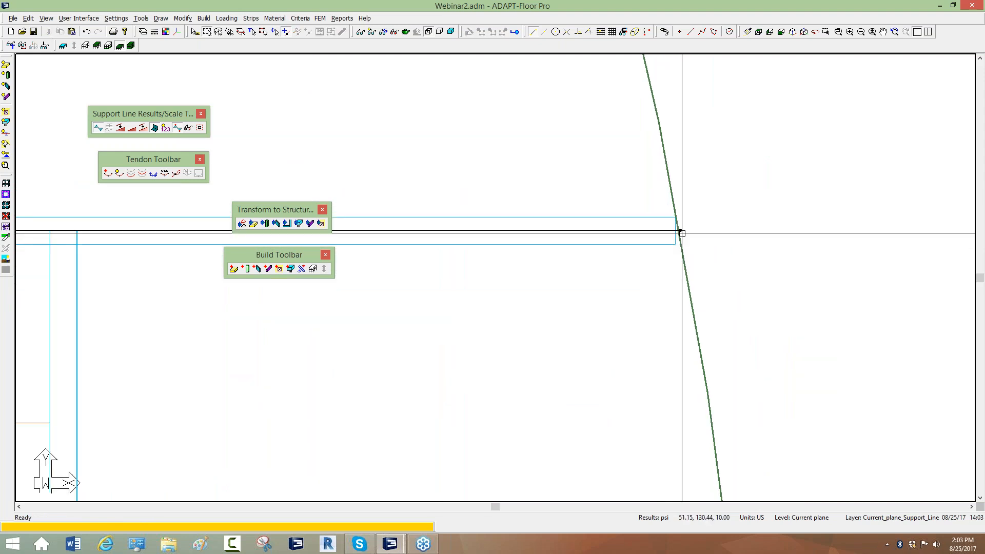
scroll(682, 229, "down", 4)
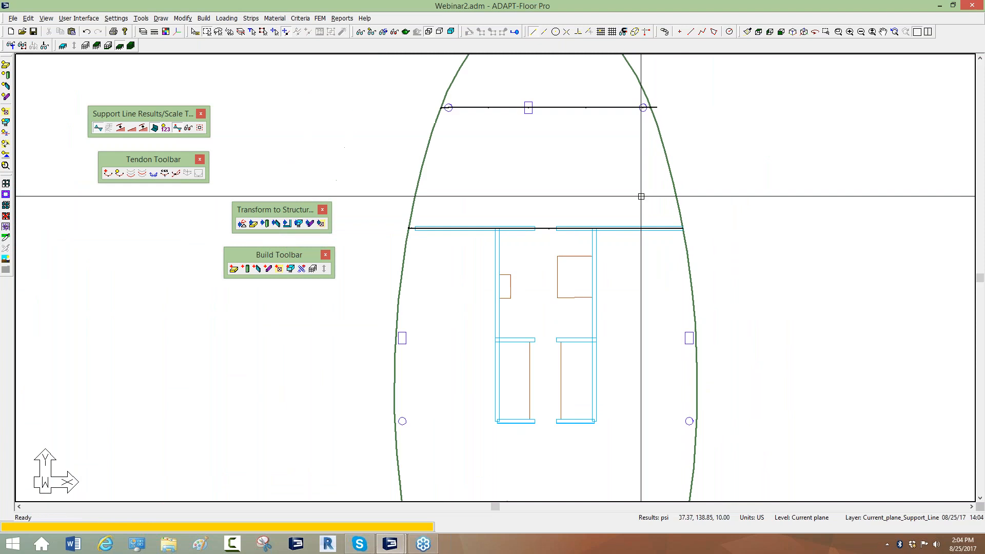
scroll(545, 317, "up", 1)
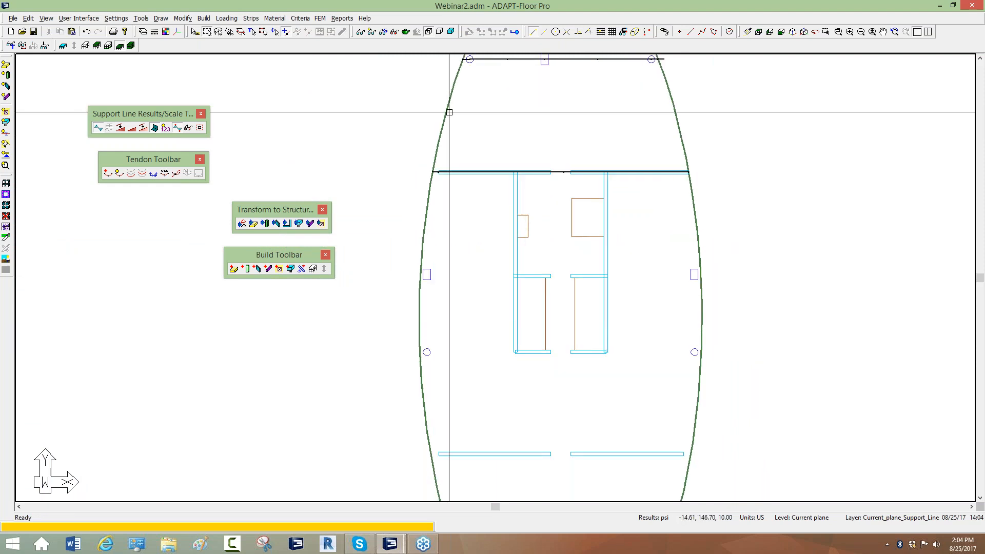
left_click(251, 19)
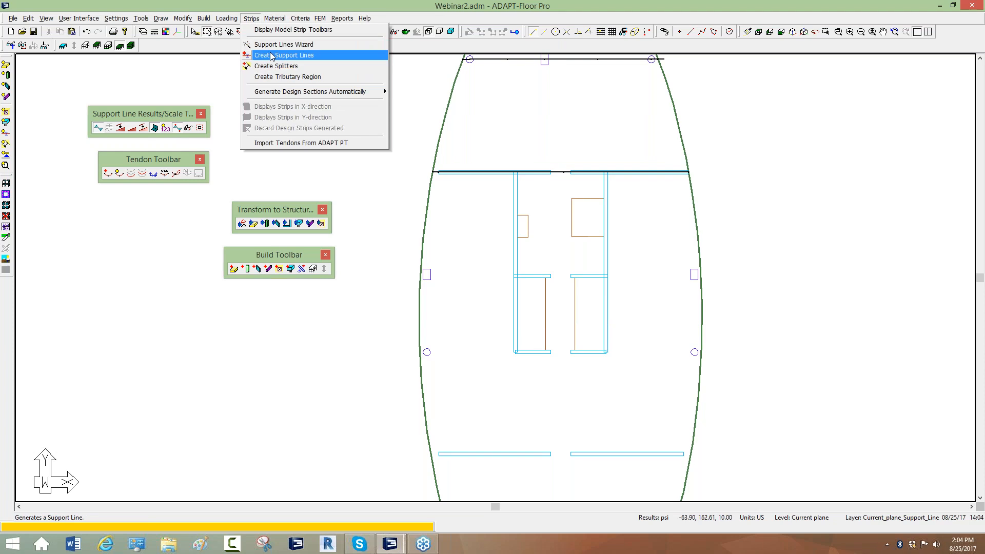
left_click(272, 56)
scroll(462, 272, "up", 2)
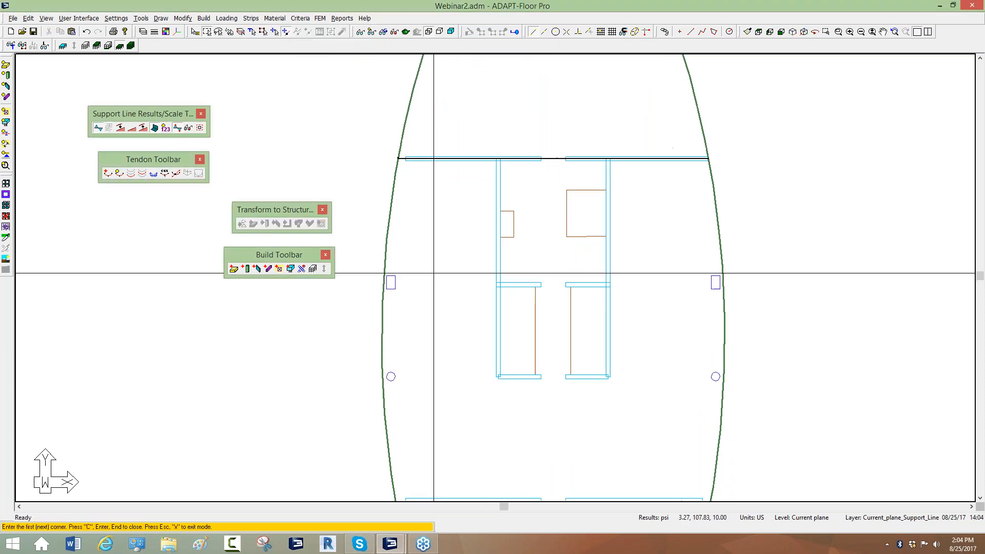
left_click(389, 283)
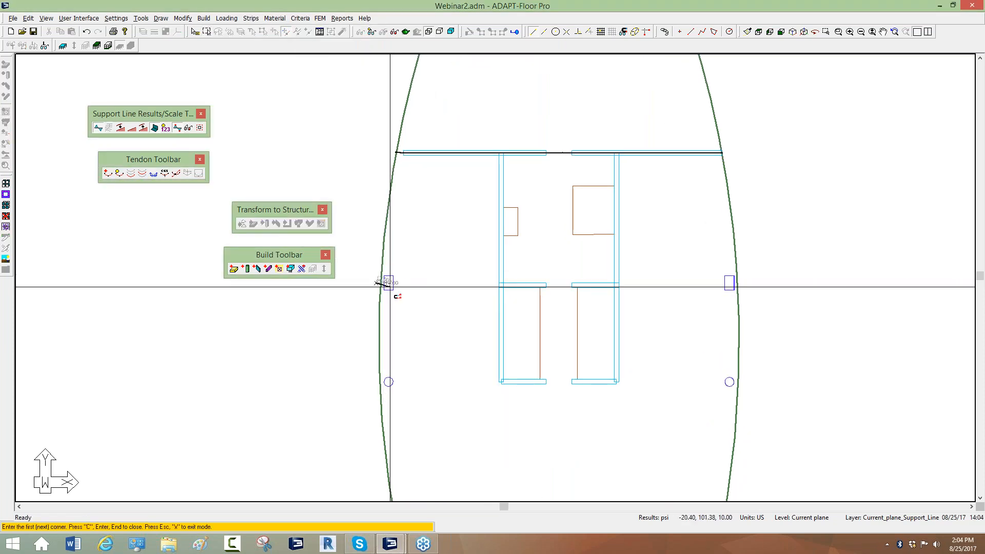
left_click(499, 284)
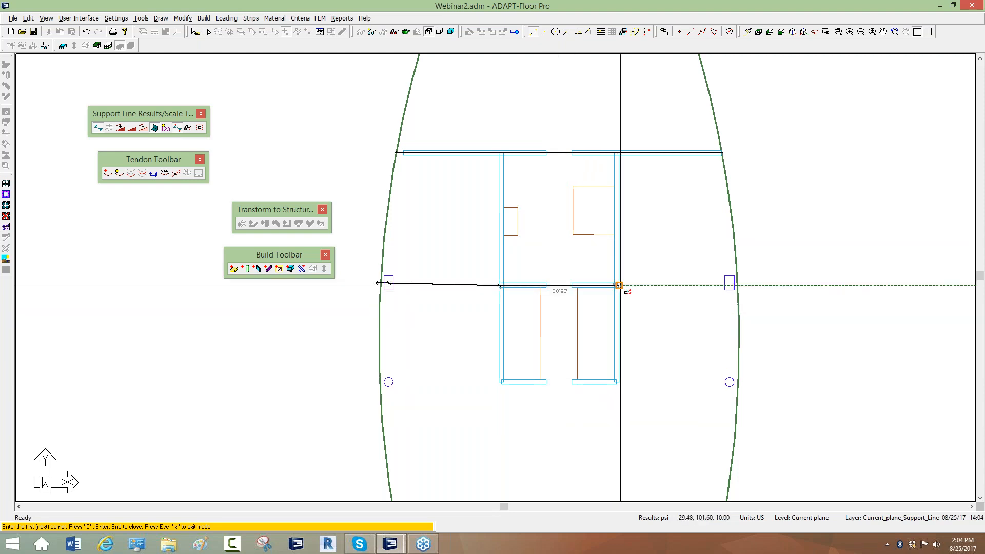
left_click(620, 285)
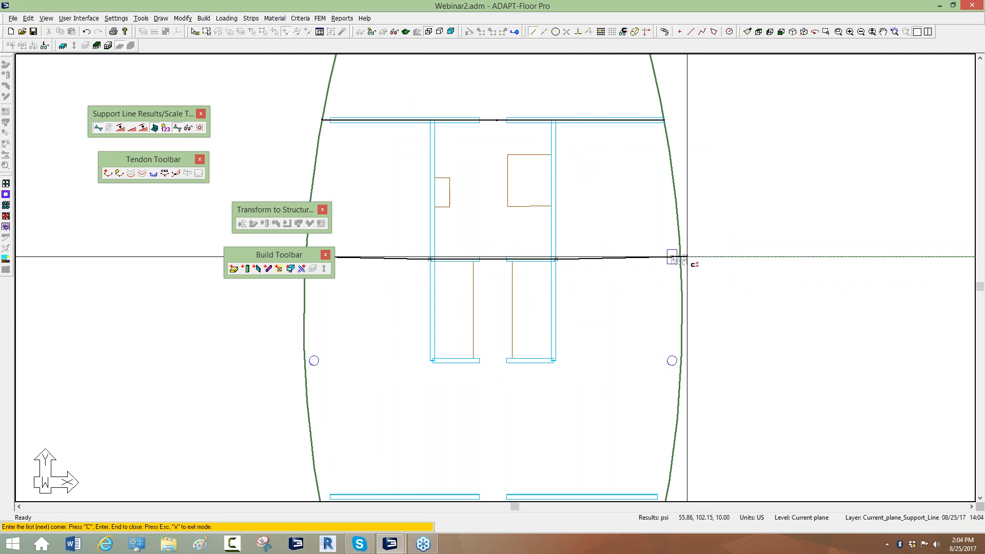
left_click(687, 256)
key("c")
- Create a support line through the circular edge columns and the short walls at the lower end of the core, extending past the slab edge
middle_click_drag(547, 332, 703, 272)
scroll(590, 303, "down", 2)
scroll(551, 325, "up", 3)
scroll(526, 318, "up", 1)
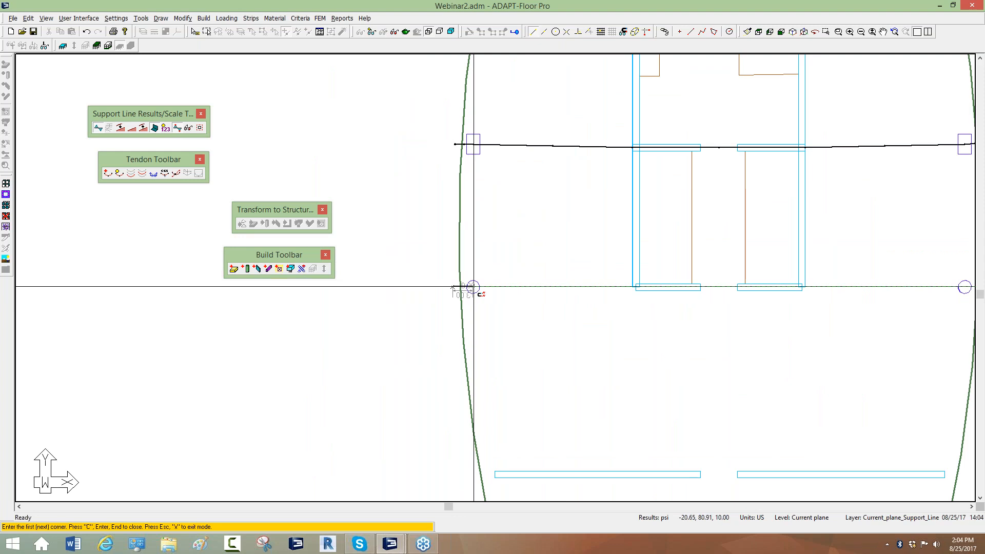
left_click(473, 286)
left_click(634, 287)
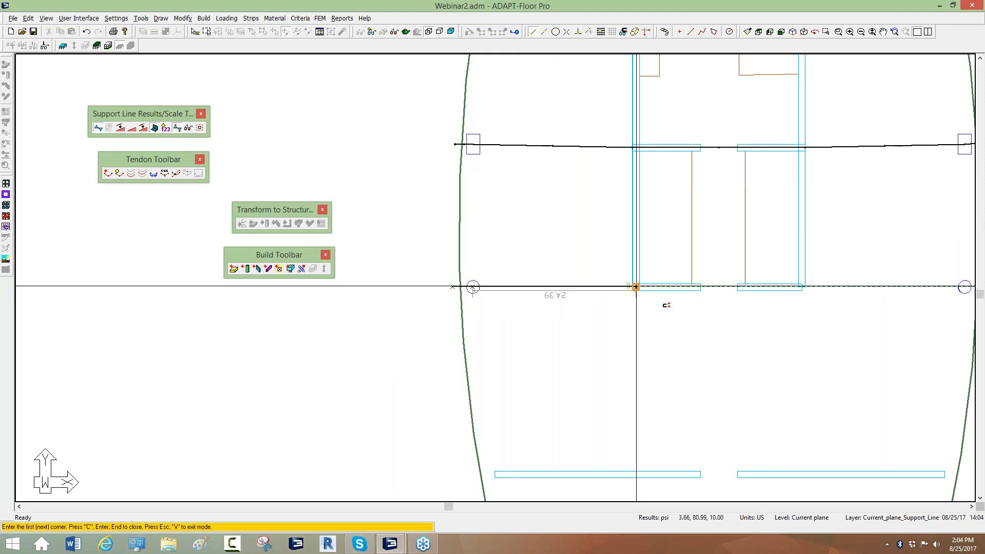
middle_click_drag(698, 312, 546, 327)
left_click(548, 302)
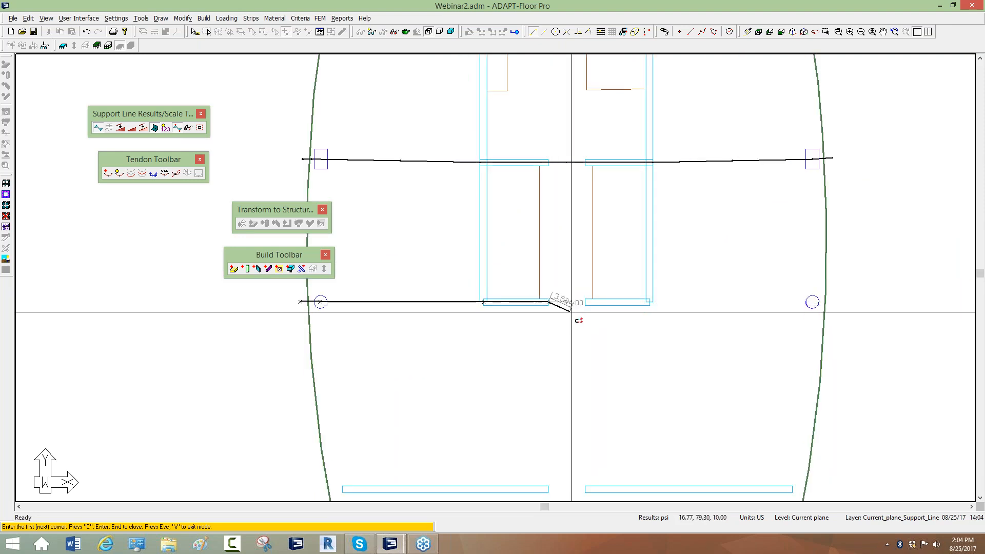
left_click(649, 301)
middle_click_drag(673, 308, 496, 298)
left_click(635, 292)
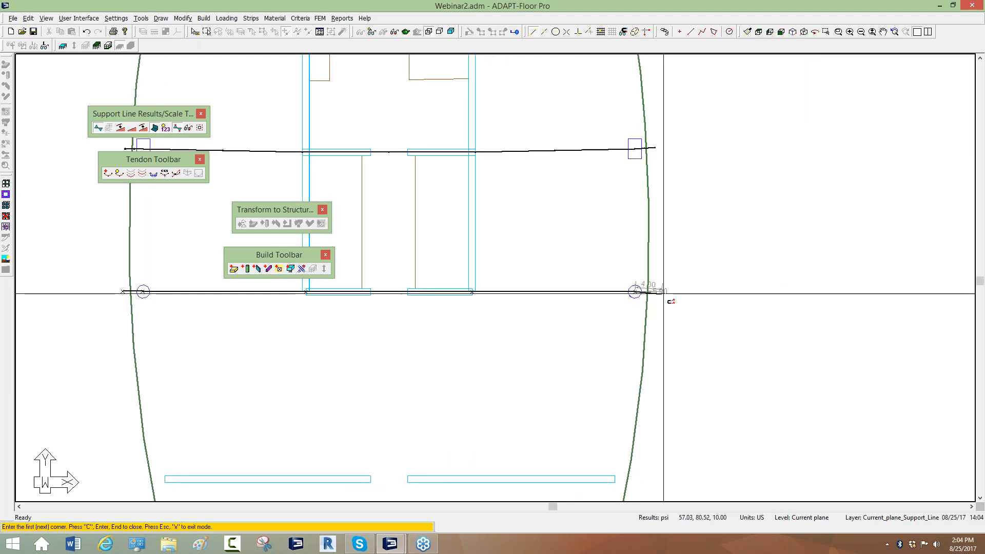
left_click(659, 291)
key("c")
- Create a support line along the pair of long horizontal walls below the core, from outside one slab edge to past the other
middle_click_drag(574, 338, 721, 288)
scroll(652, 268, "down", 3)
scroll(395, 375, "up", 1)
left_click(400, 378)
left_click(424, 378)
left_click(762, 380)
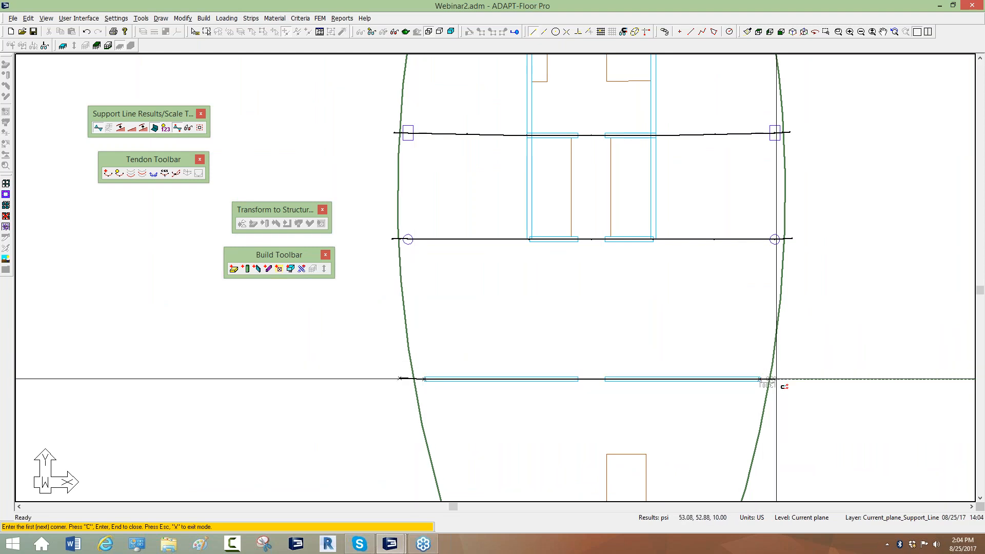
key("c")
- Create a support line through the two circular edge columns and the rectangular column near the slab's lower end, extending past both slab edges
middle_click_drag(608, 268, 502, 189)
middle_click_drag(405, 431, 429, 256)
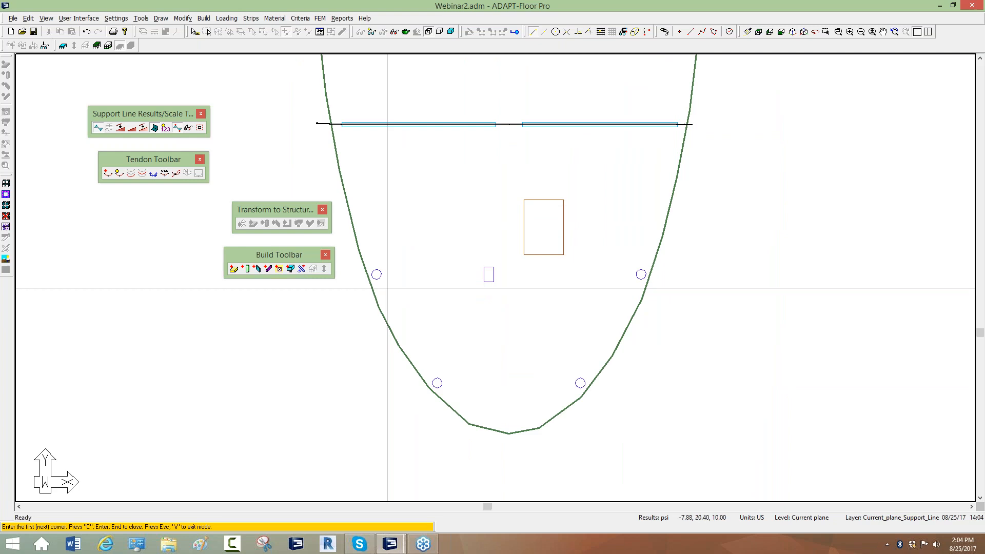
left_click(357, 274)
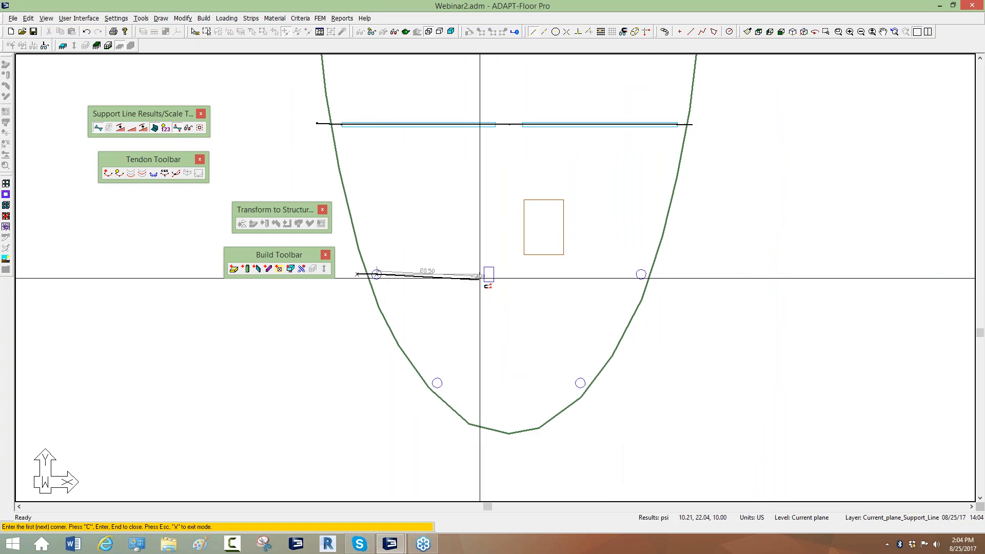
left_click(488, 274)
left_click(661, 274)
key("c")
- Create a support line through the lowest pair of circular columns, extending past both slab edges, and exit support line creation
middle_click_drag(607, 311, 647, 223)
scroll(646, 223, "up", 1)
left_click(437, 298)
left_click(477, 294)
left_click(642, 296)
left_click(664, 294)
key("c")
scroll(567, 431, "down", 3)
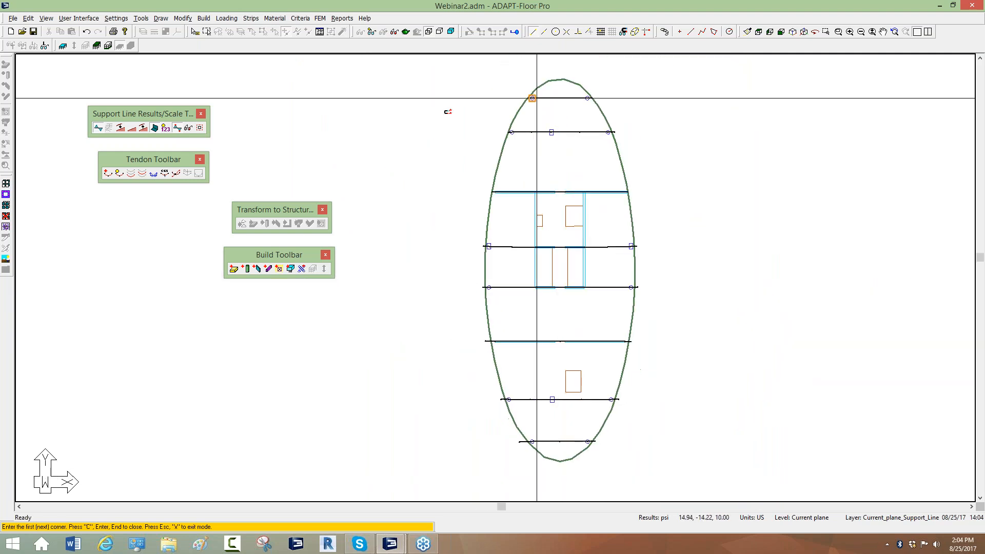
right_click(391, 108)
left_click(410, 116)
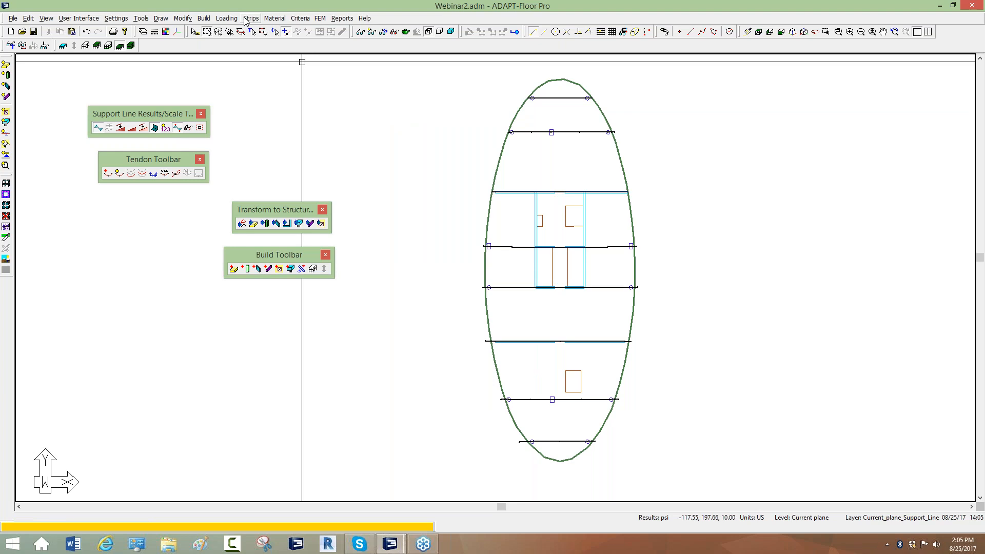
- Try to generate the design sections automatically with the Regenerate Tributaries option
left_click(250, 19)
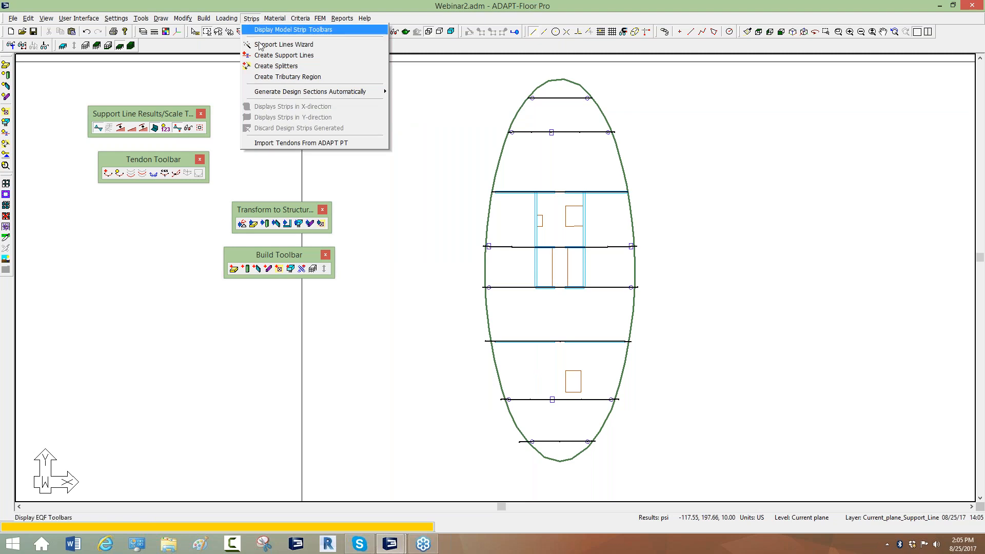
mouse_move(276, 92)
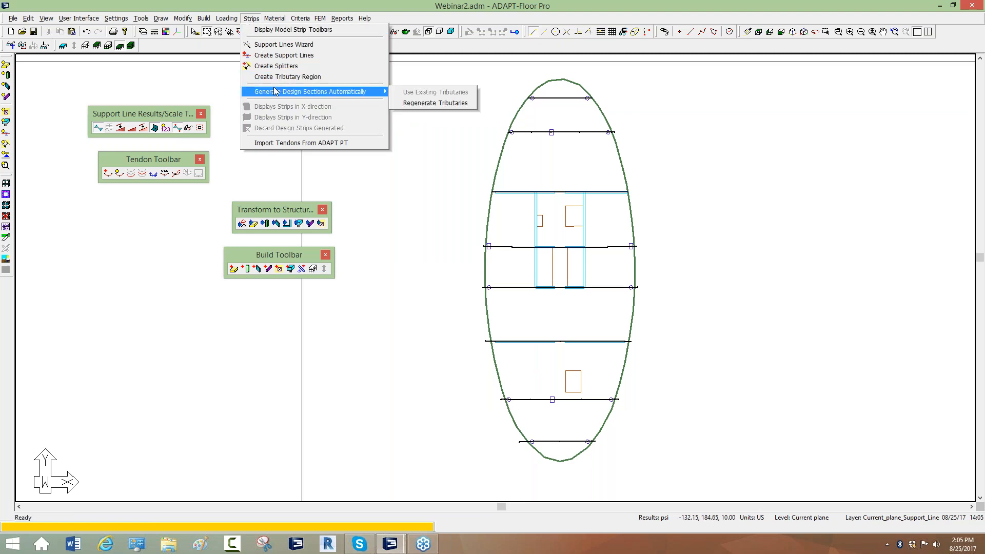
left_click(419, 105)
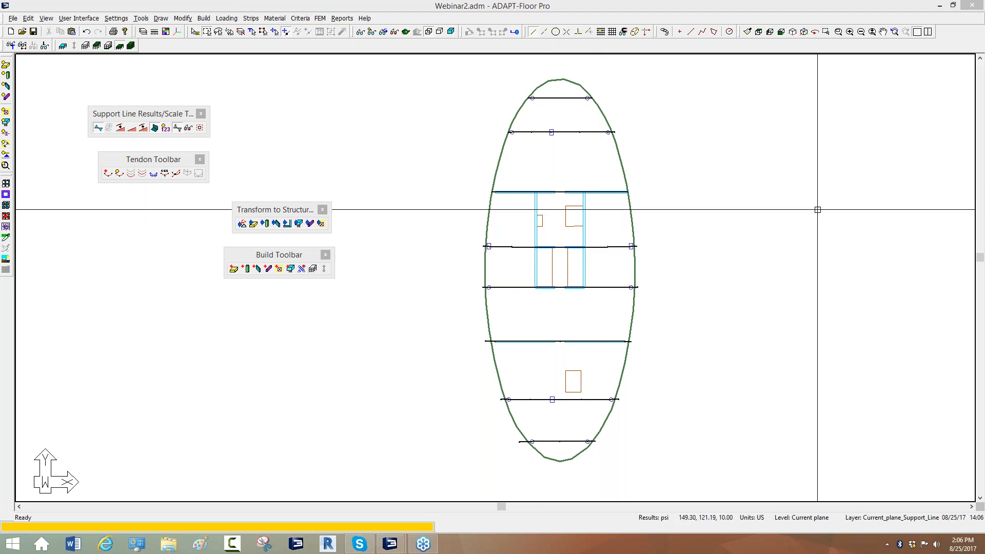
mouse_move(209, 97)
left_mouse_down()
mouse_move(380, 98)
mouse_move(446, 287)
mouse_move(478, 448)
left_mouse_up()
mouse_move(370, 424)
left_mouse_down()
mouse_move(263, 431)
mouse_move(220, 116)
left_mouse_up()
mouse_move(283, 105)
left_mouse_down()
mouse_move(244, 127)
mouse_move(236, 175)
left_mouse_up()
mouse_move(376, 106)
left_mouse_down()
mouse_move(424, 177)
mouse_move(436, 180)
left_mouse_up()
mouse_move(436, 335)
left_mouse_down()
mouse_move(447, 406)
mouse_move(377, 407)
mouse_move(380, 424)
left_mouse_up()
mouse_move(216, 329)
left_mouse_down()
mouse_move(248, 379)
mouse_move(315, 431)
left_mouse_up()
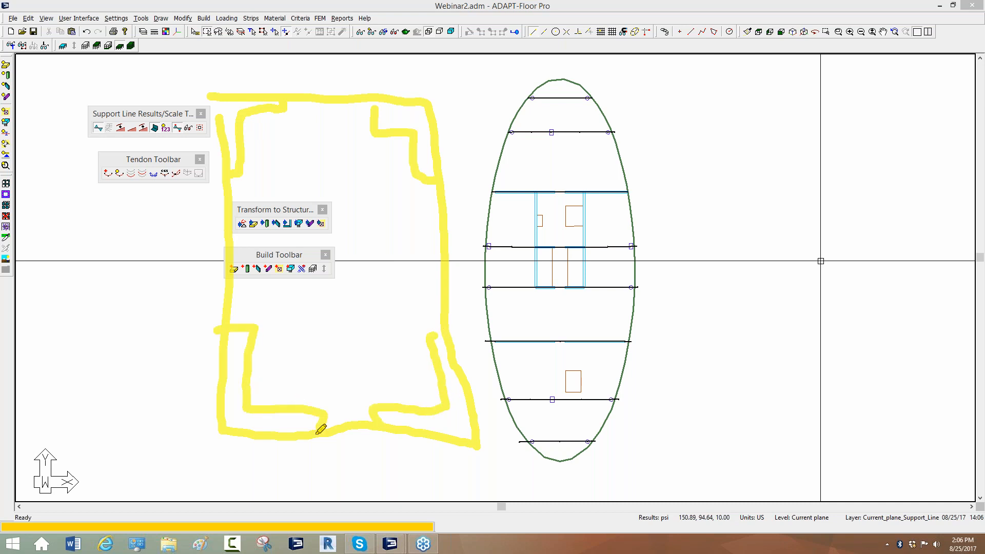
mouse_move(243, 76)
left_mouse_down()
mouse_move(239, 277)
mouse_move(277, 440)
left_mouse_up()
left_click_drag(199, 117, 451, 123)
left_click_drag(392, 80, 433, 549)
left_click_drag(167, 396, 502, 401)
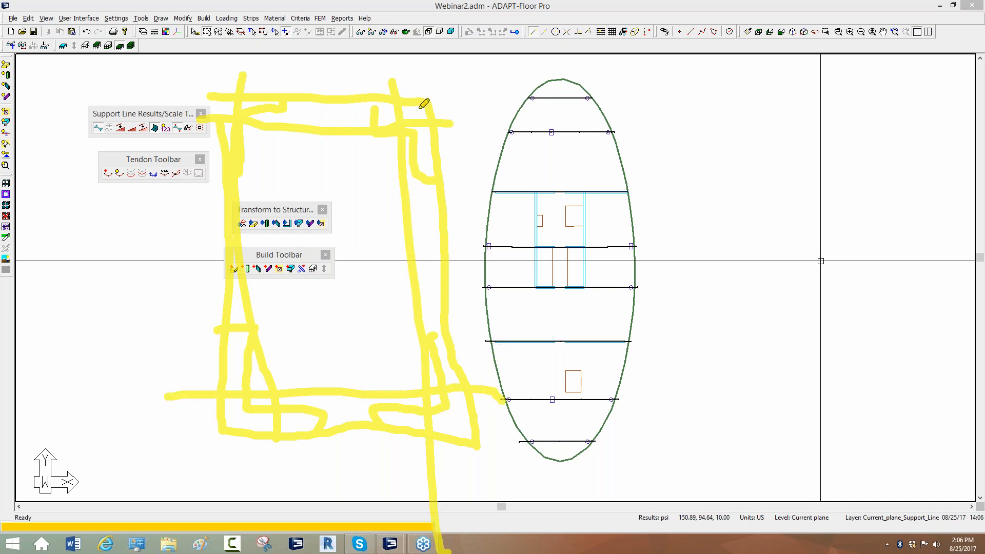
left_click_drag(432, 333, 408, 308)
left_click_drag(390, 408, 395, 351)
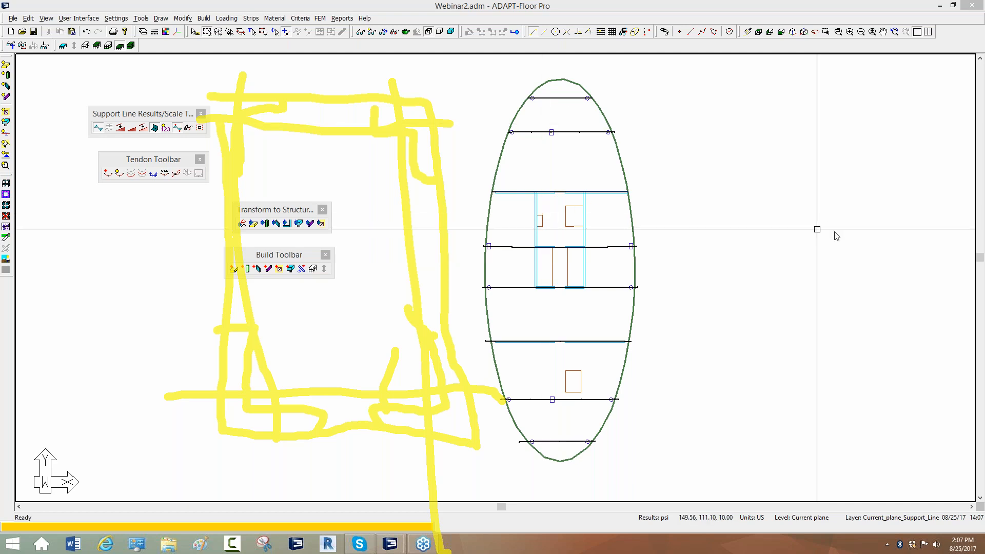
left_click(852, 284)
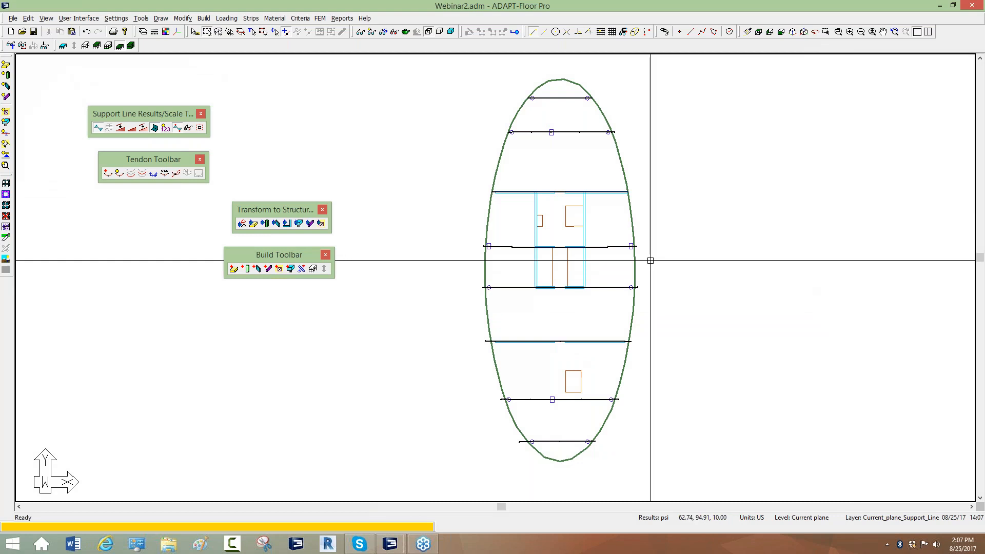
- Open the result display settings and examine the P/A precompression options under the design section stresses
middle_click_drag(435, 201, 400, 219)
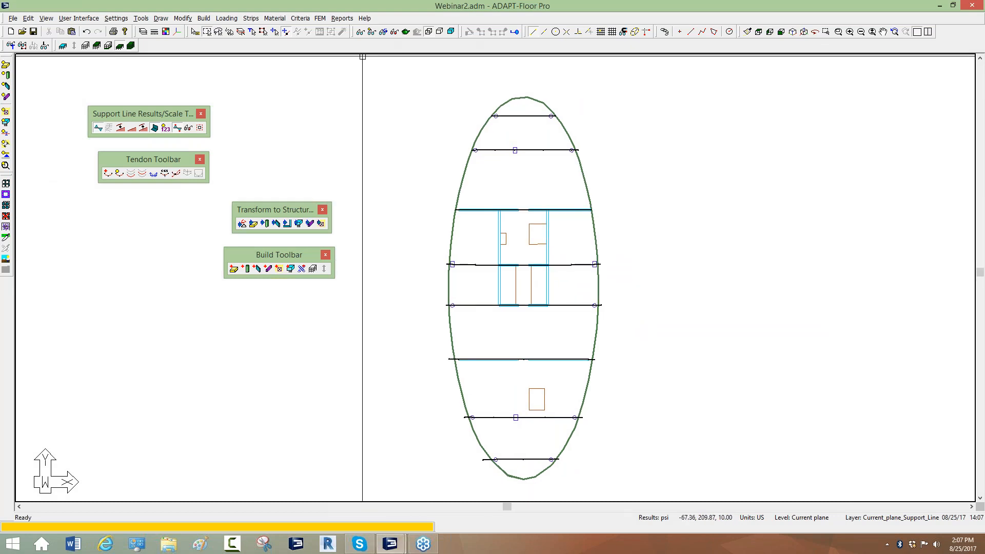
left_click(395, 32)
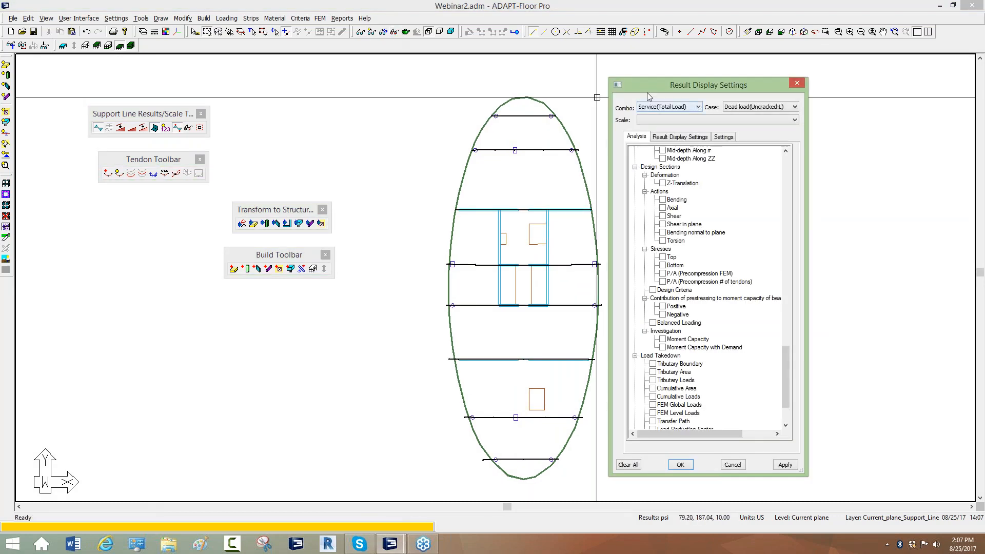
left_click_drag(653, 84, 626, 57)
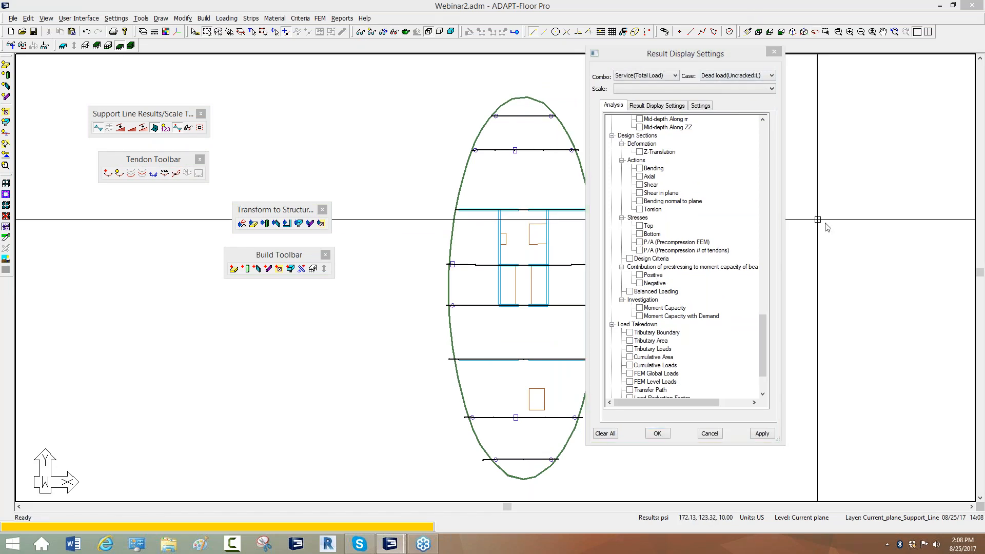
left_click_drag(638, 242, 711, 238)
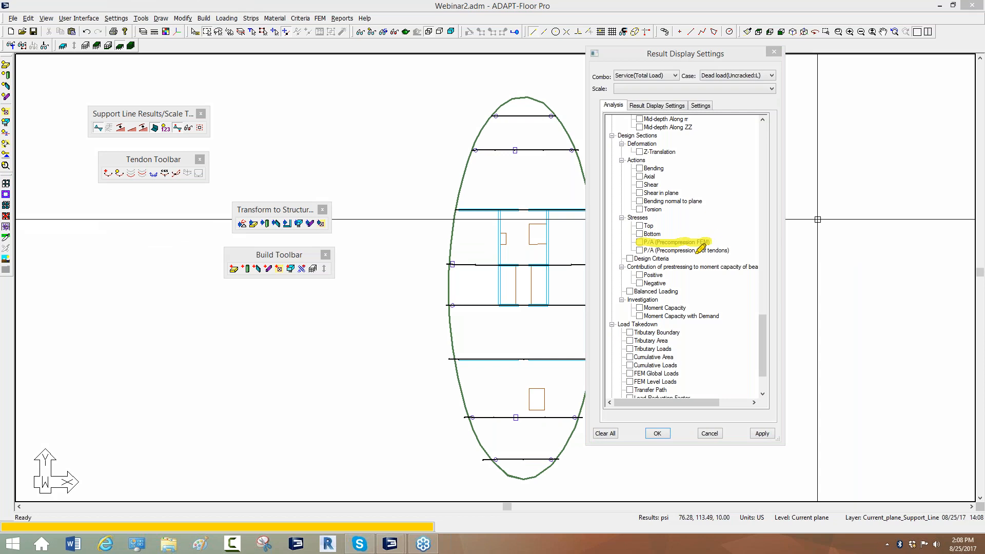
left_click_drag(640, 250, 738, 251)
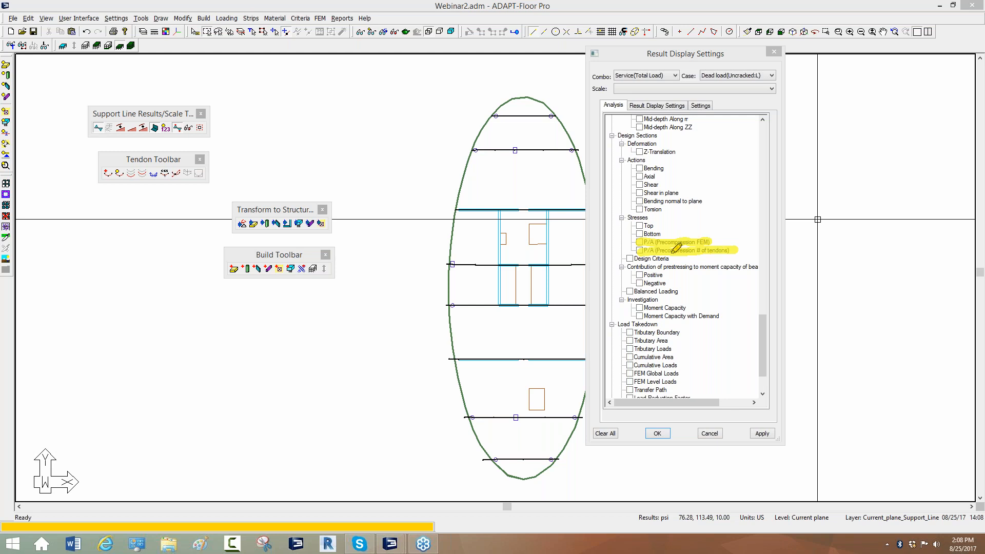
left_click_drag(707, 255, 676, 270)
left_click_drag(614, 296, 507, 329)
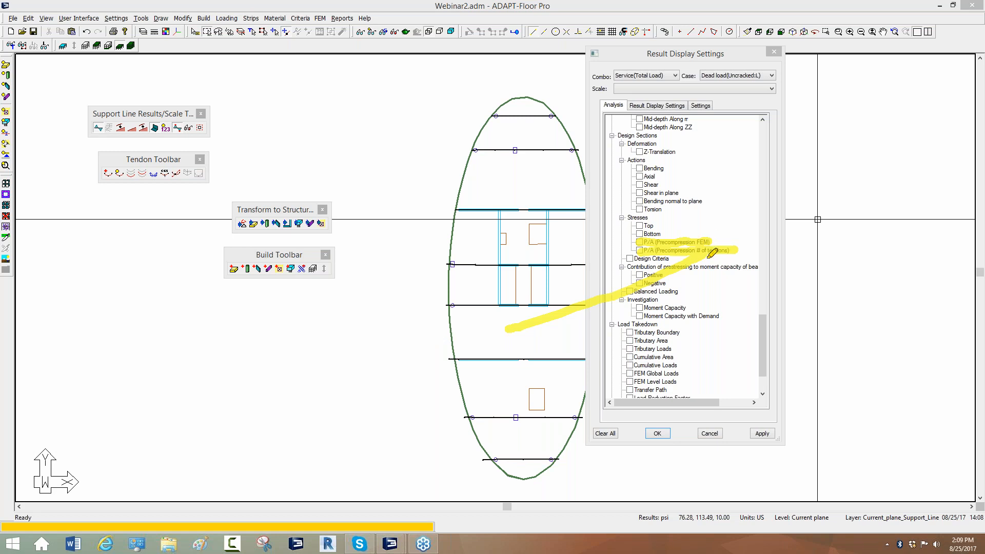
left_click_drag(633, 240, 649, 246)
left_click_drag(744, 237, 662, 247)
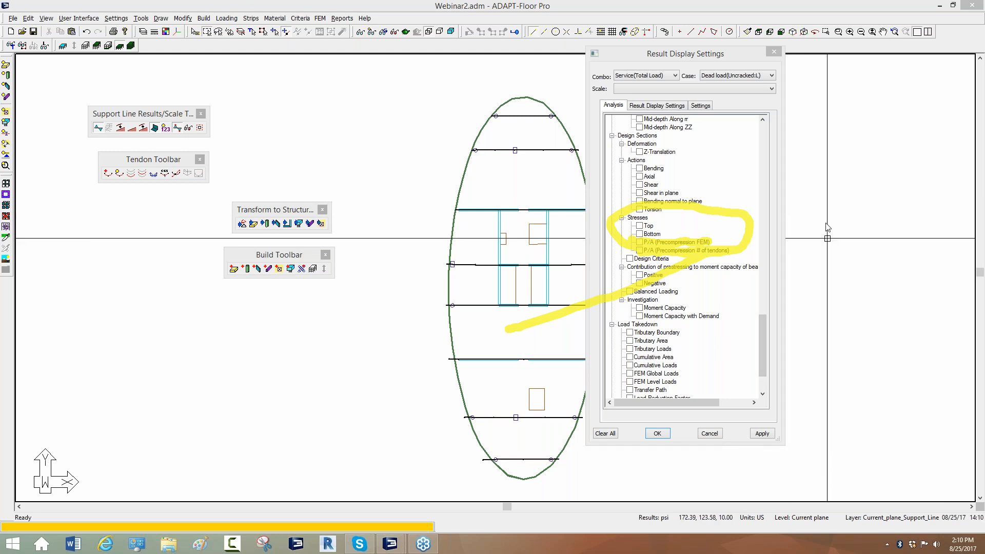
left_click(845, 288)
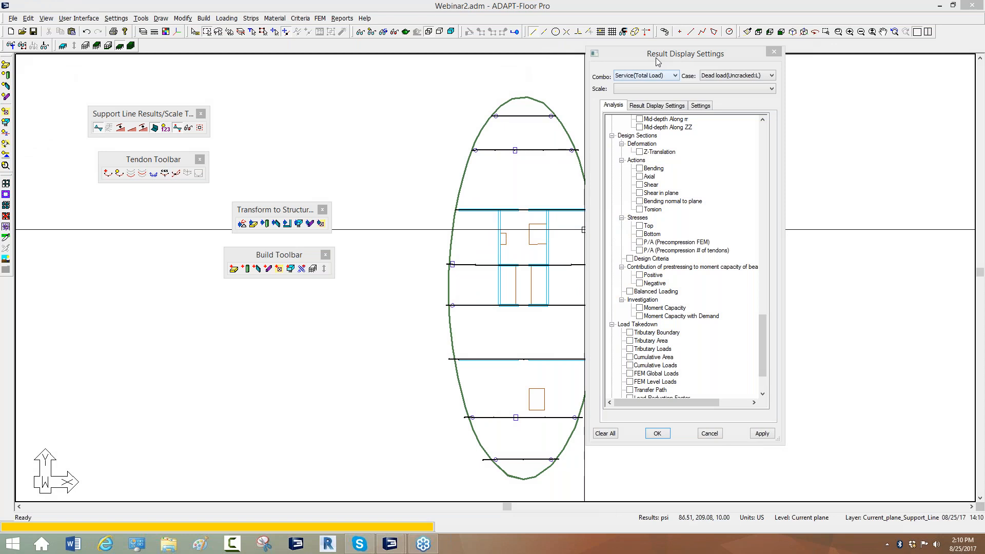
- Generate design sections automatically for the new support lines, regenerating their tributaries
left_click_drag(659, 53, 700, 57)
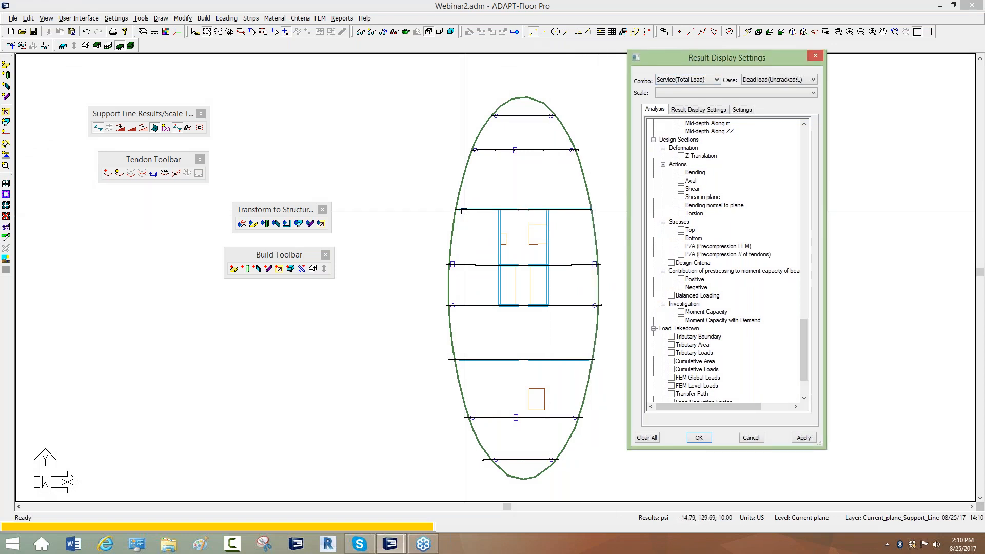
middle_click_drag(503, 216, 449, 211)
scroll(441, 209, "up", 8)
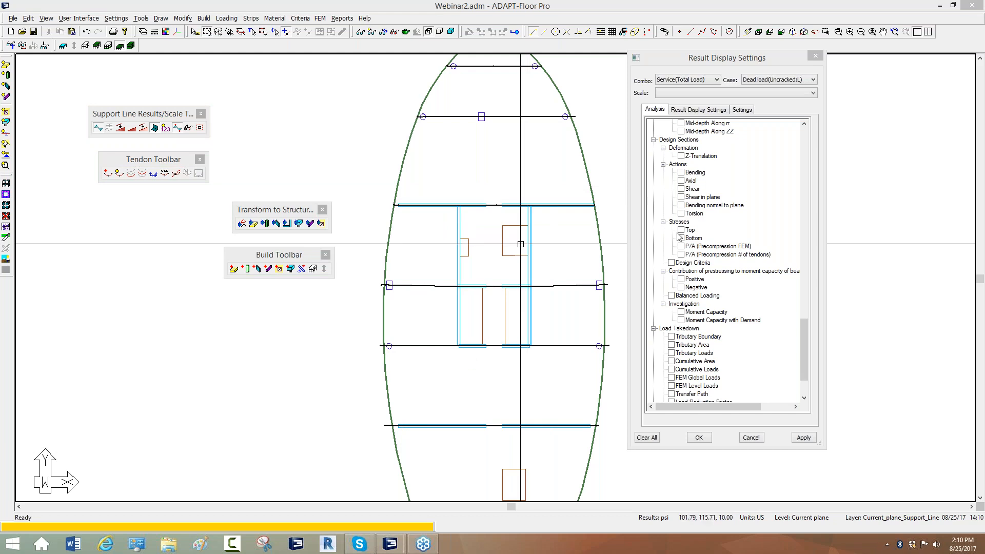
middle_click_drag(423, 226, 423, 220)
scroll(418, 246, "down", 1)
scroll(418, 246, "down", 2)
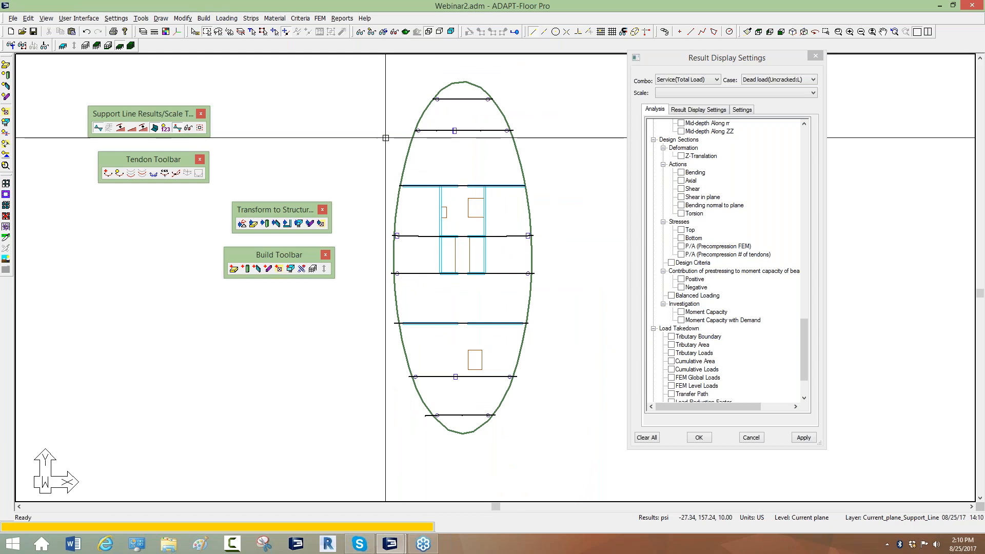
scroll(414, 124, "up", 1)
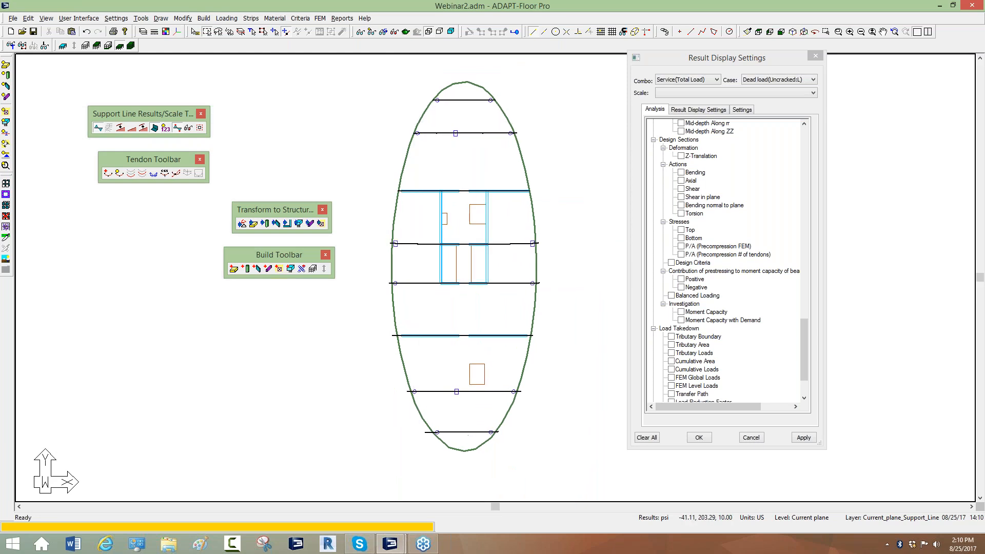
left_click(251, 19)
mouse_move(374, 92)
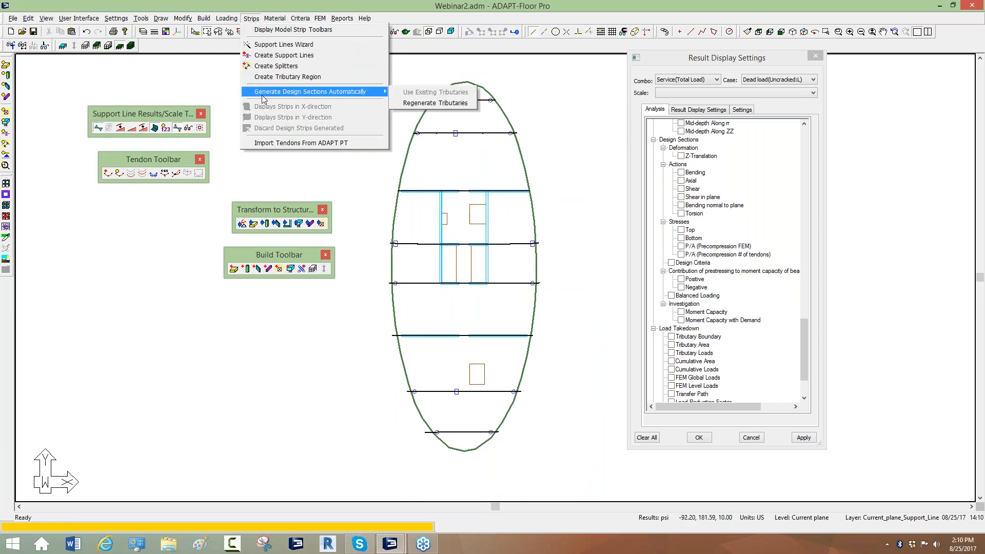
left_click(415, 103)
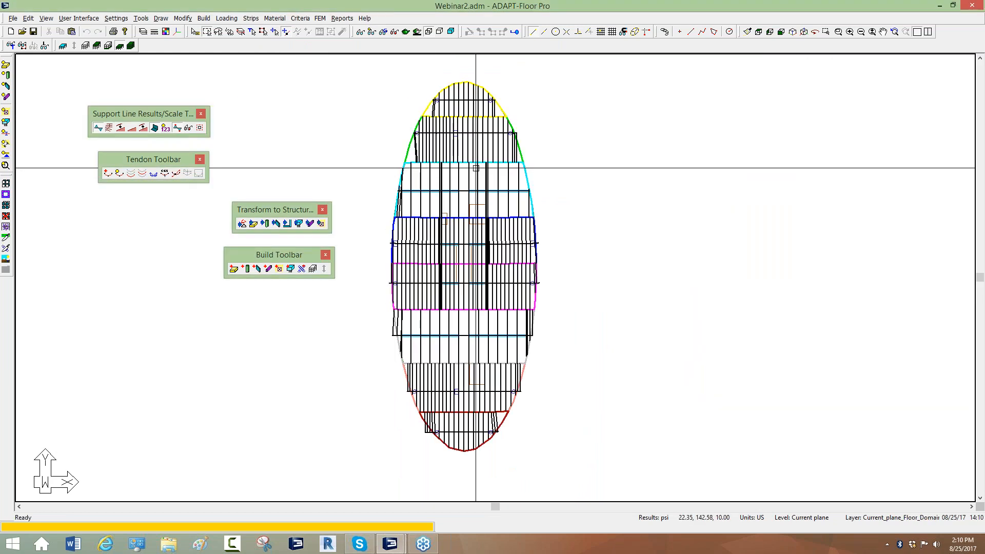
- Select the support lines one by one from the slab's upper end to the core and examine each tributary's design sections
scroll(447, 115, "up", 2)
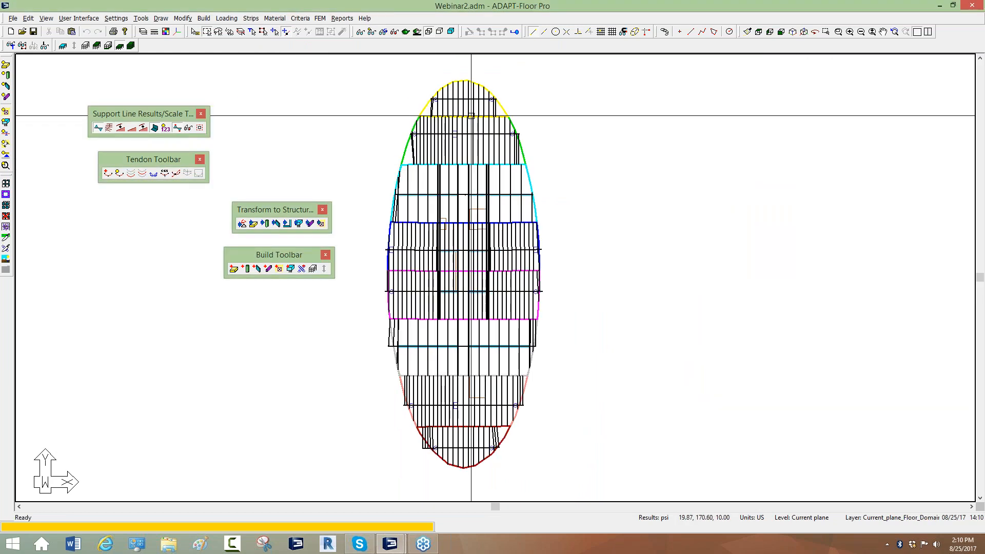
left_click(415, 109)
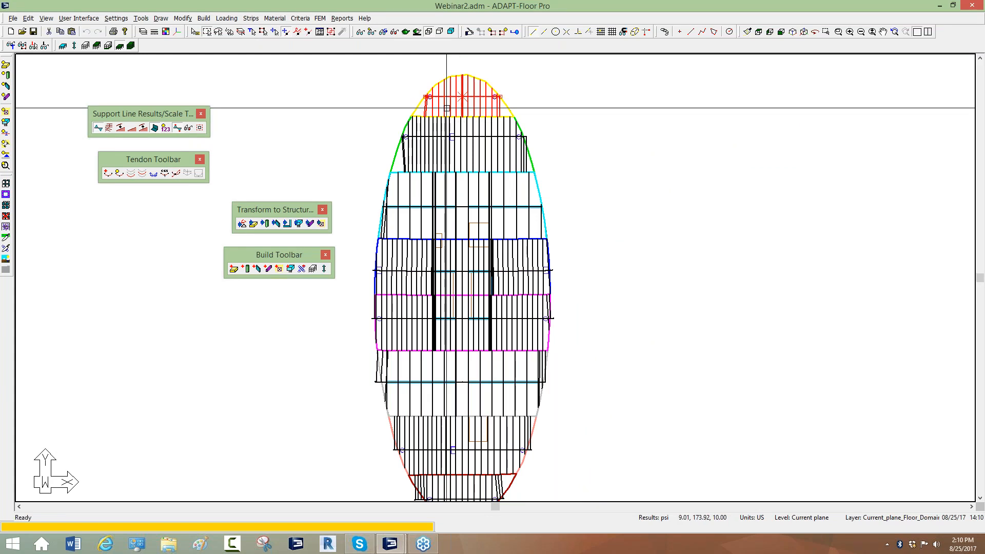
left_click(416, 135)
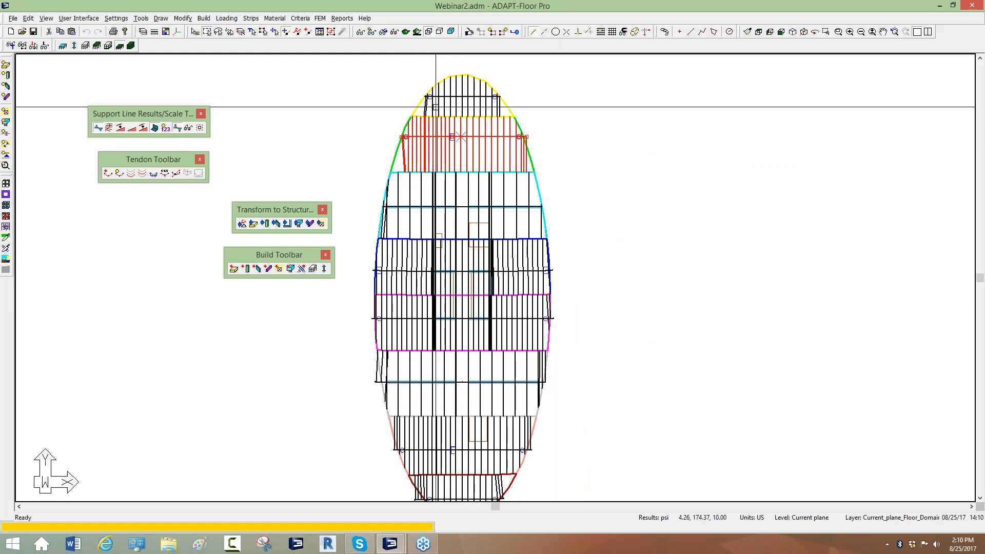
left_click(412, 206)
left_click(399, 270)
left_click(396, 317)
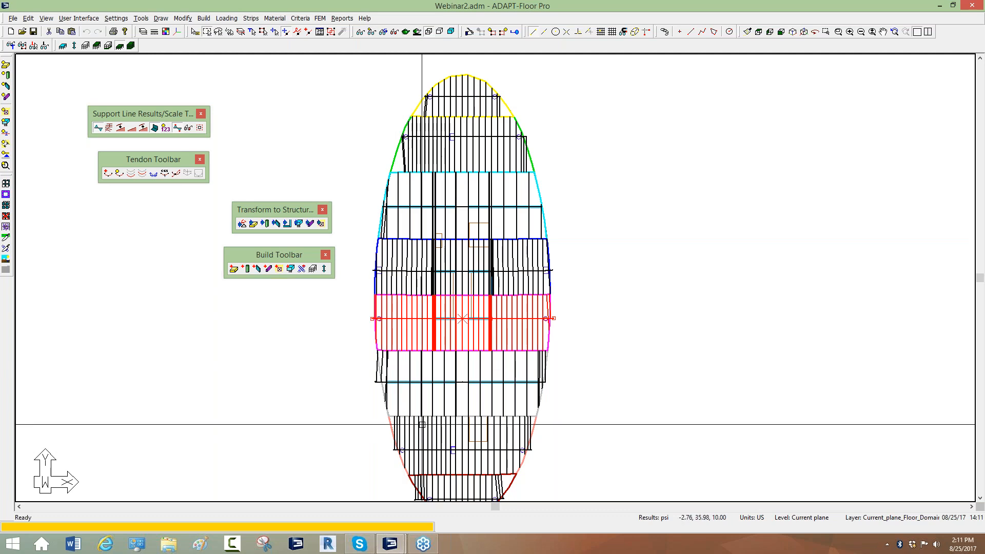
middle_click_drag(543, 443, 573, 365)
scroll(524, 334, "down", 2)
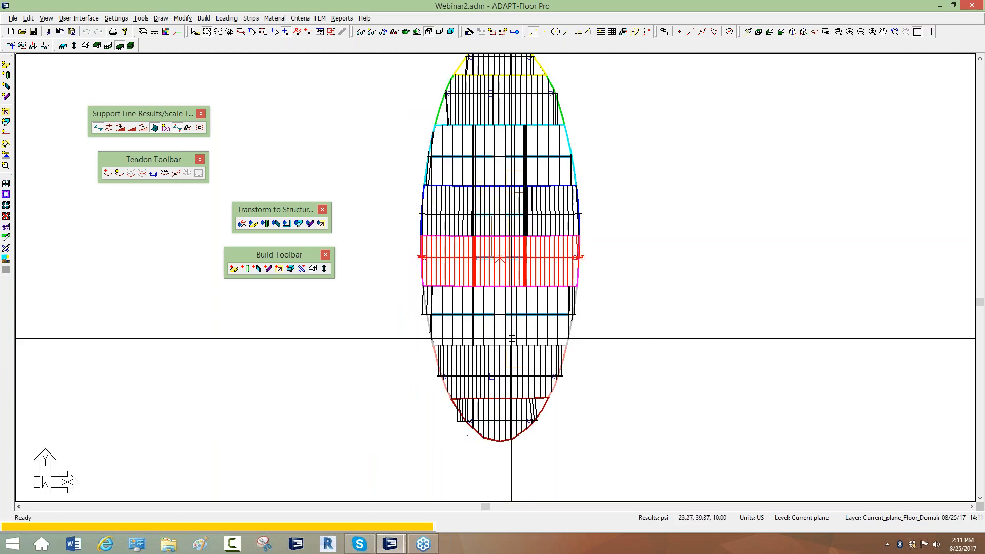
scroll(426, 200, "up", 2)
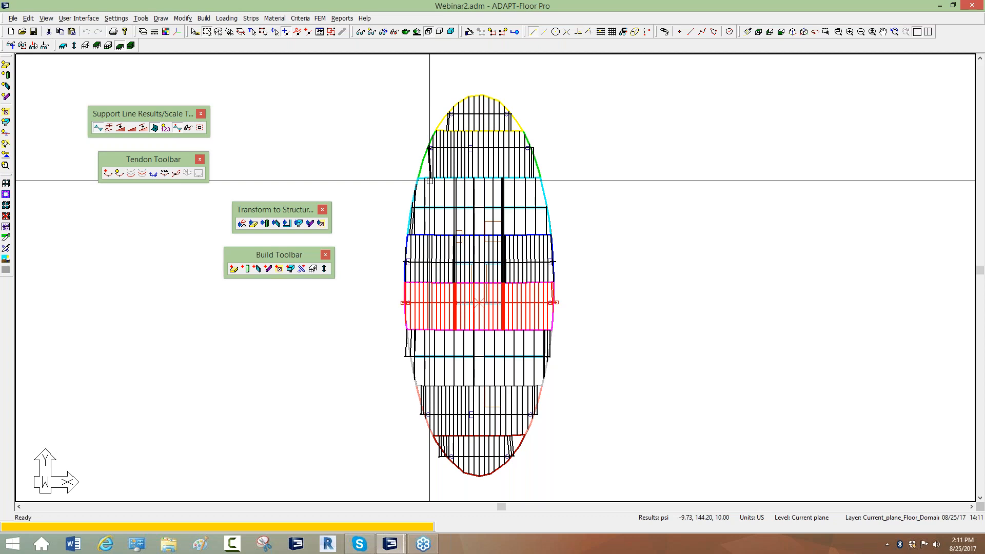
- Clear the selection and select the second support line from the slab's upper end, through the circular and rectangular columns
key("Escape")
scroll(445, 158, "up", 1)
left_click(444, 157)
scroll(495, 134, "up", 3)
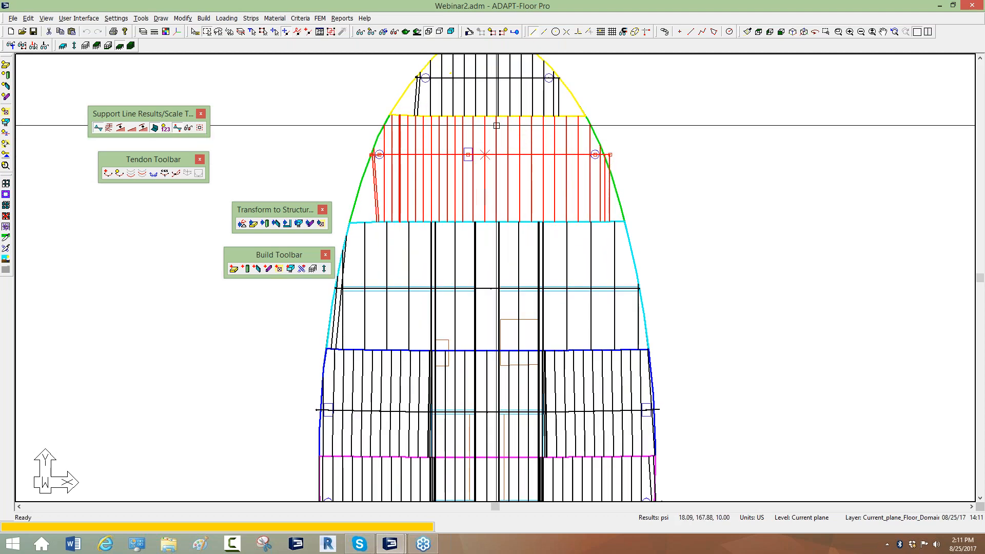
middle_click_drag(496, 125, 563, 153)
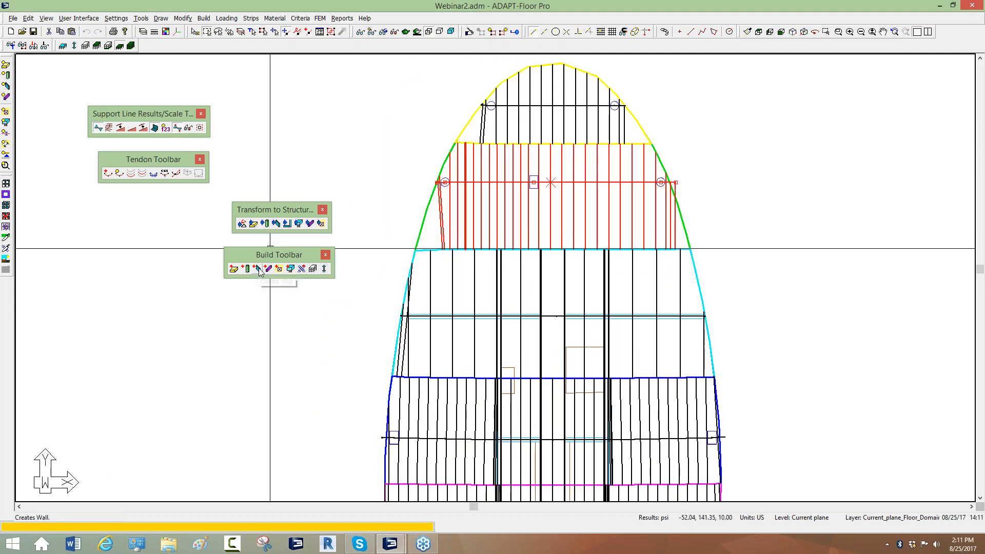
- Place the Tendon Toolbar beside the Support Line Results toolbar and close the Transform to Structural and Build toolbars
left_click_drag(131, 160, 328, 106)
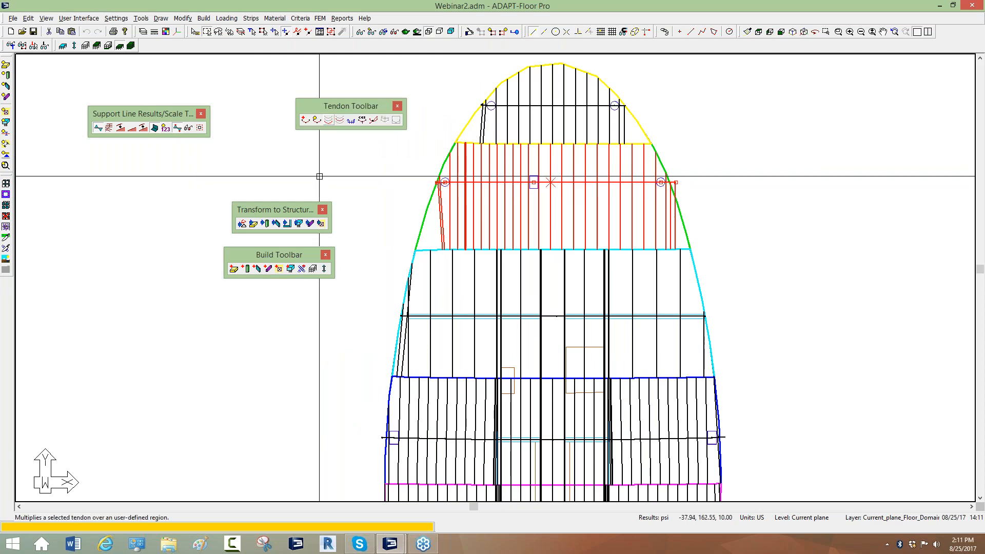
left_click(322, 210)
left_click(325, 255)
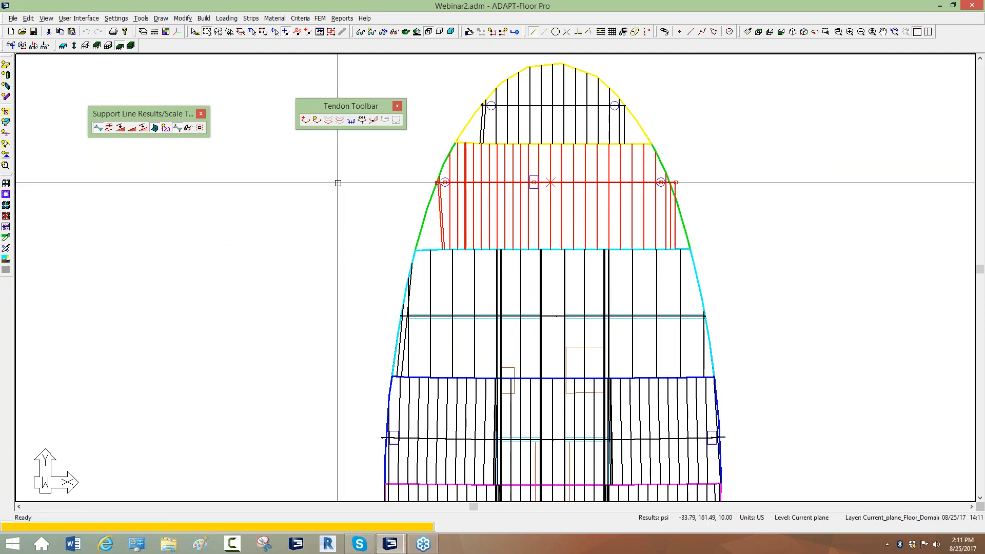
- Start mapping banded tendons along the selected support line, taking the tributary from the design strip width
left_click(342, 124)
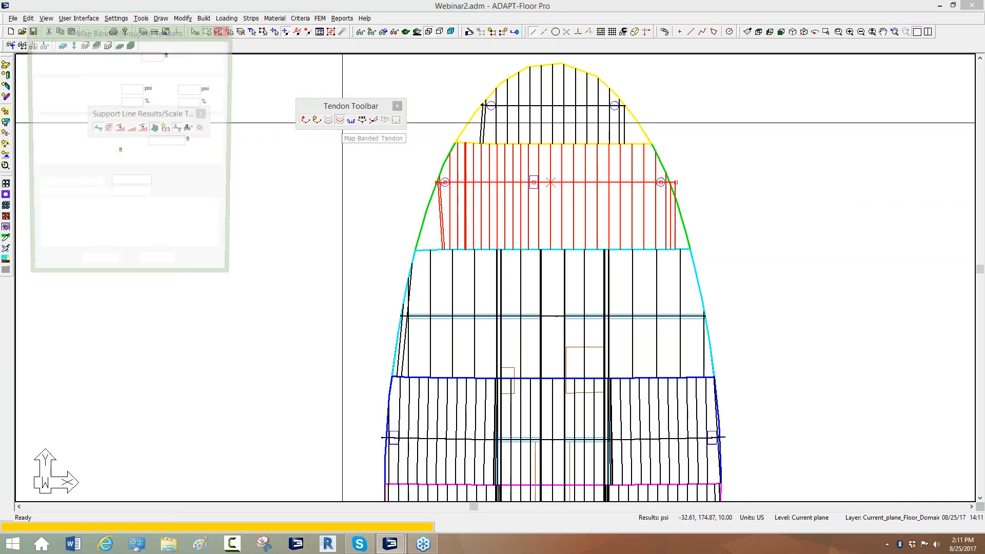
left_click_drag(95, 35, 208, 66)
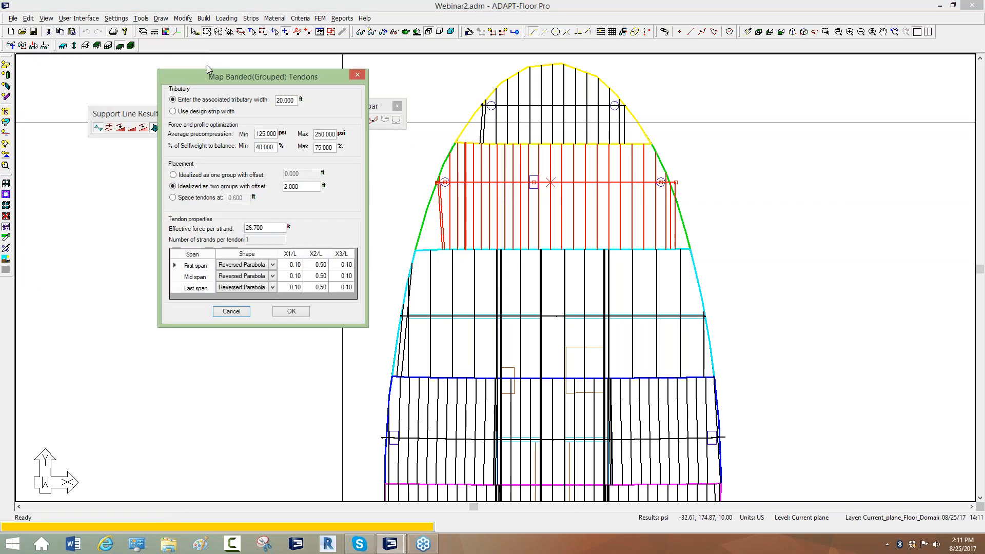
left_click(173, 112)
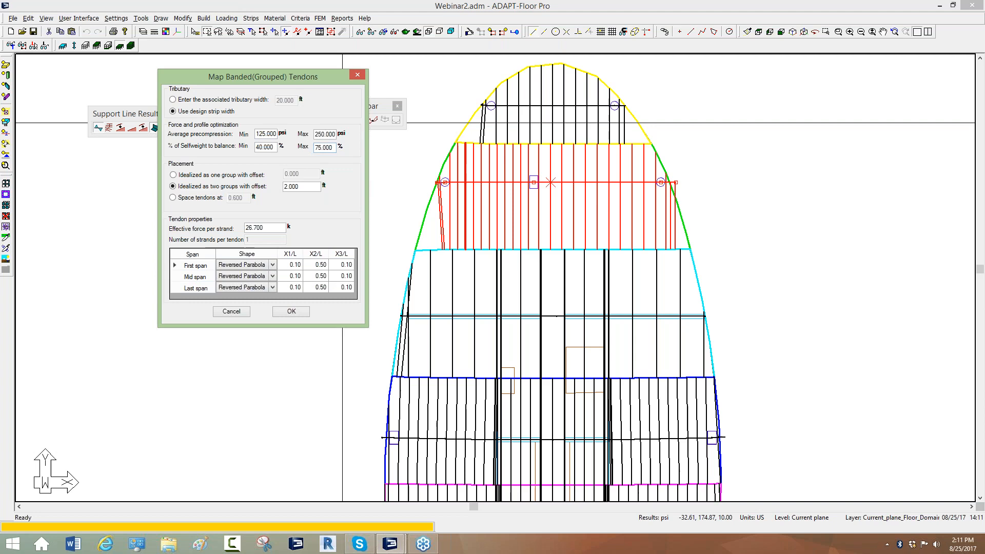
- Set the banded tendons' maximum average precompression to 300 psi and the selfweight to balance to 50% minimum and 90% maximum
double_click(266, 134)
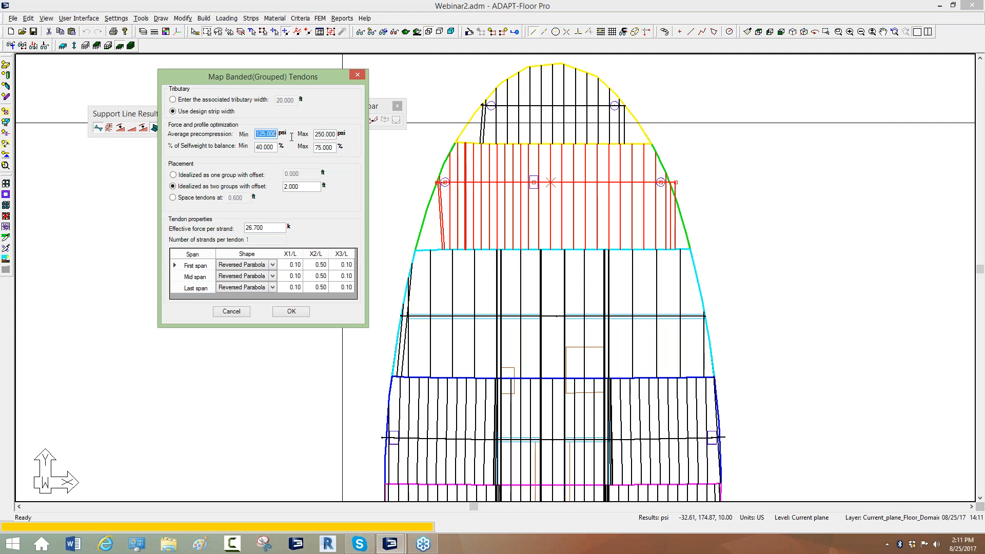
double_click(316, 134)
type("300")
key("Tab")
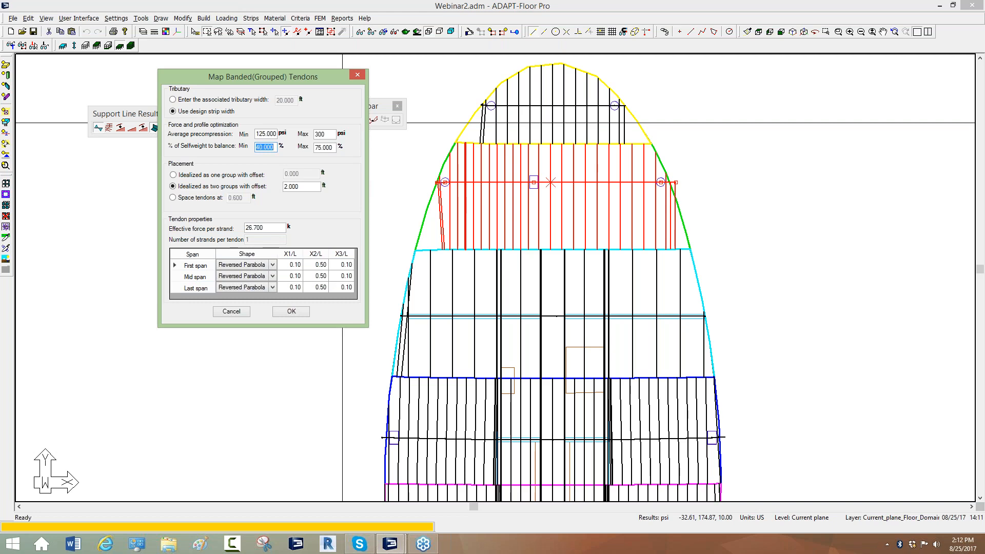
type("50")
key("Tab")
type("90")
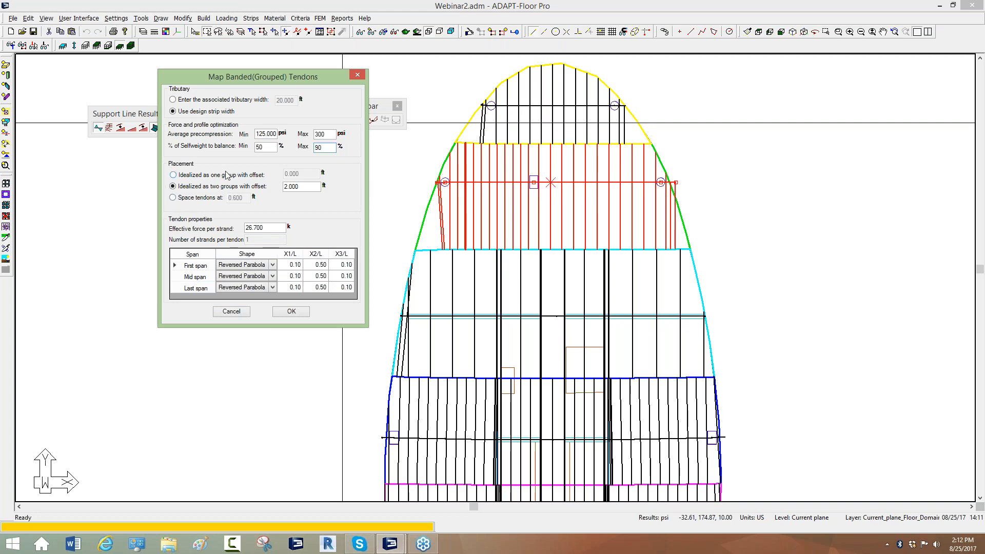
- Place the banded tendons as two idealized groups with a 1 ft offset
left_click(173, 200)
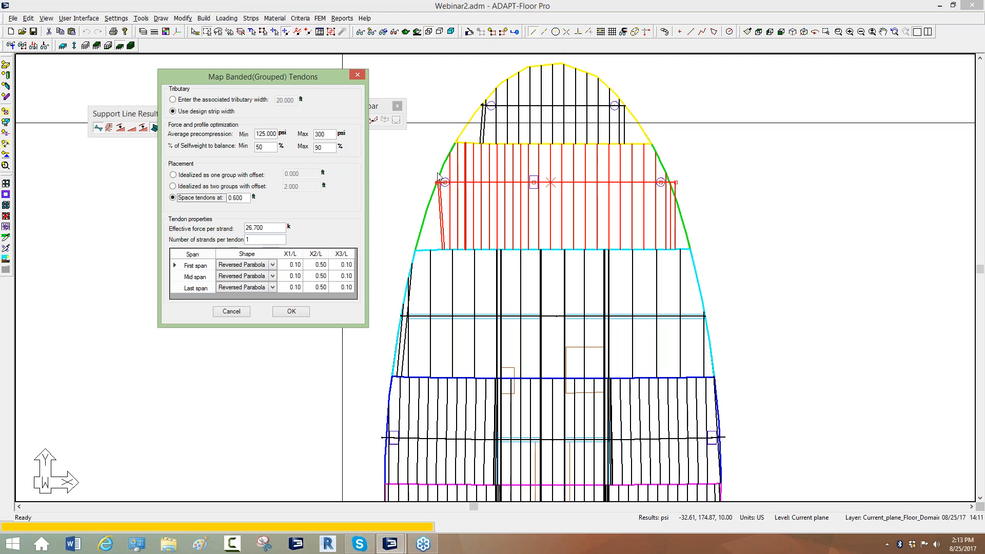
left_click(173, 186)
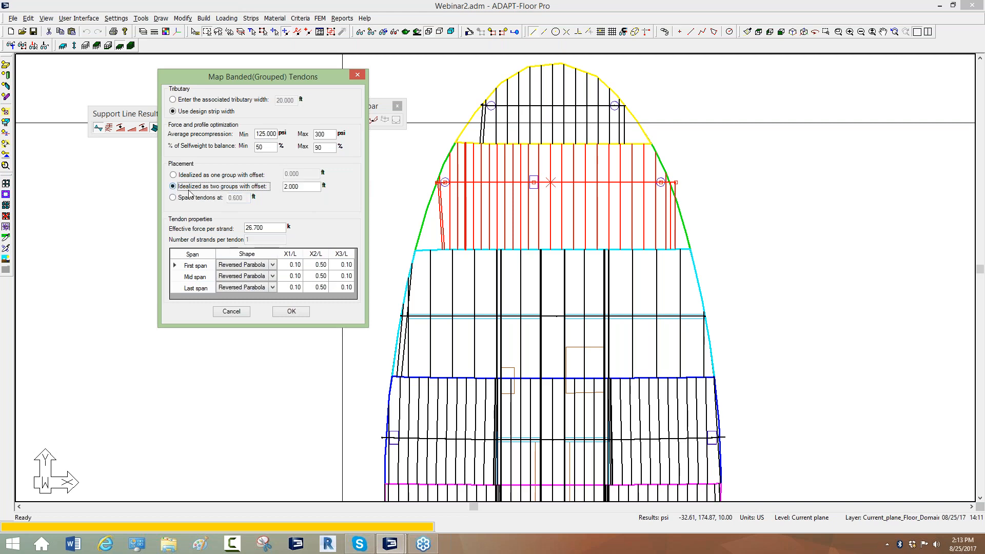
double_click(301, 187)
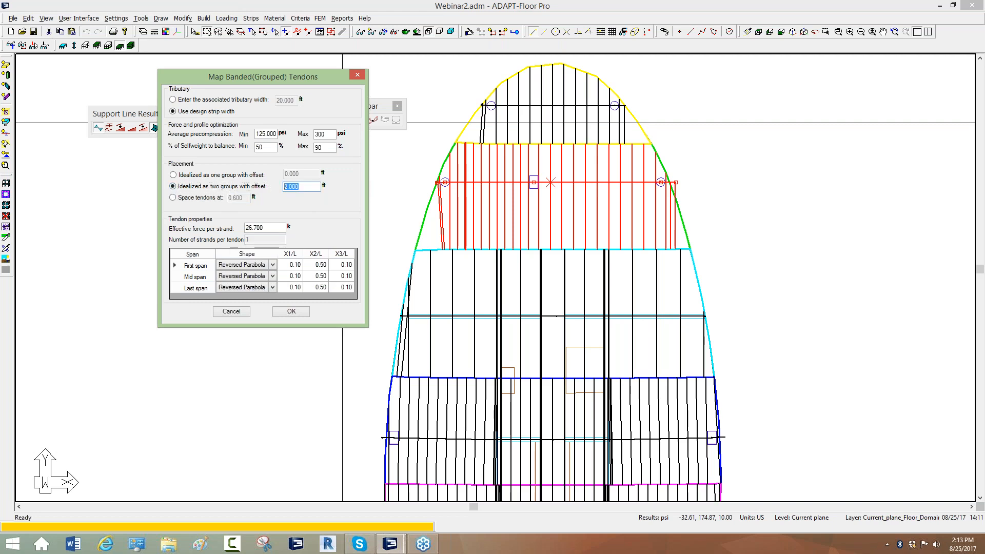
type("1")
left_click(246, 228)
double_click(247, 228)
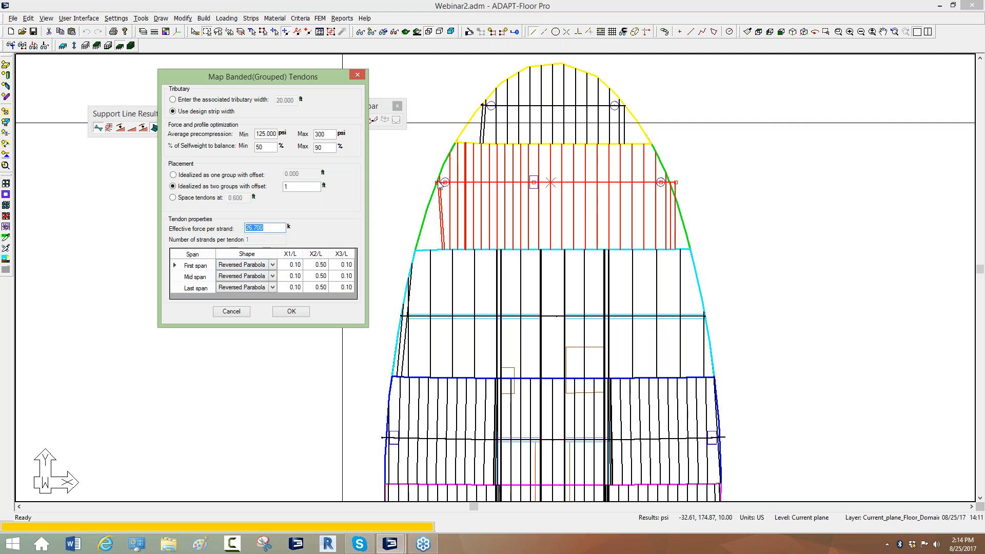
- Set the first and last span shapes to Cantilever Down and generate the banded tendons
left_click(272, 265)
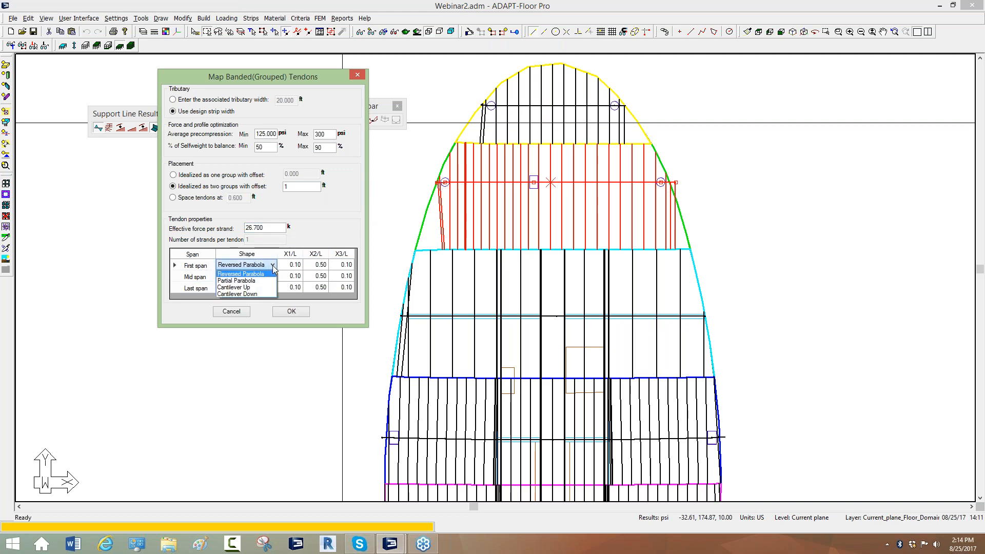
left_click(251, 294)
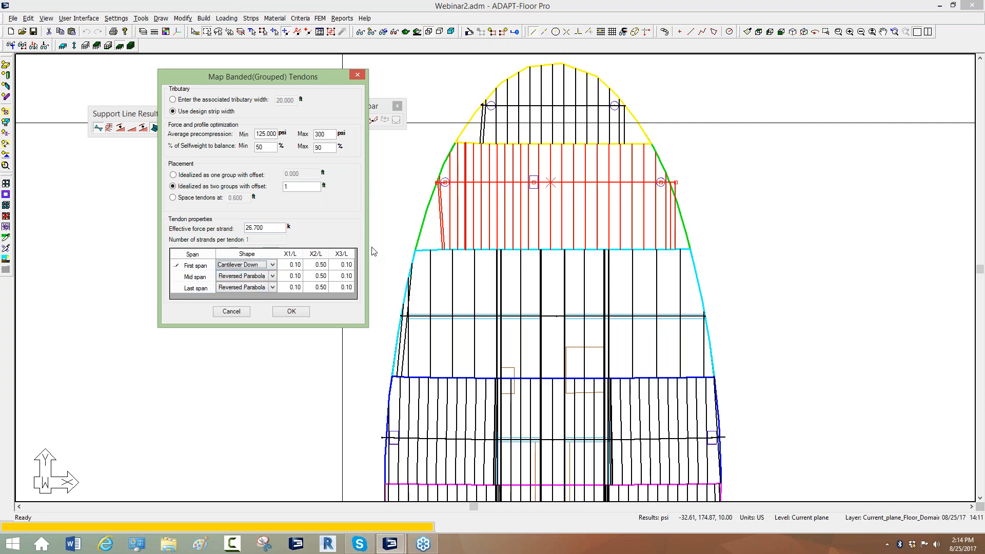
left_click(272, 287)
left_click(272, 287)
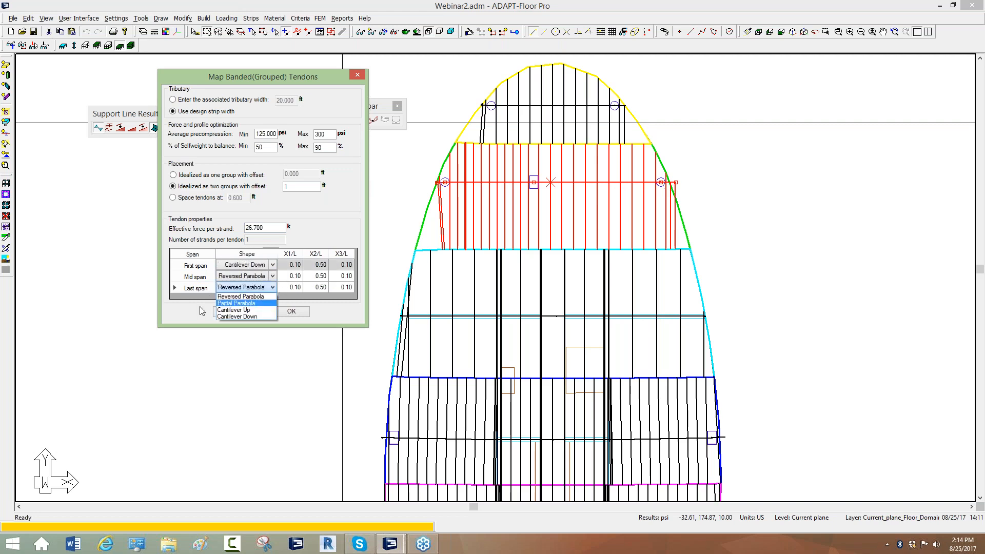
left_click(224, 317)
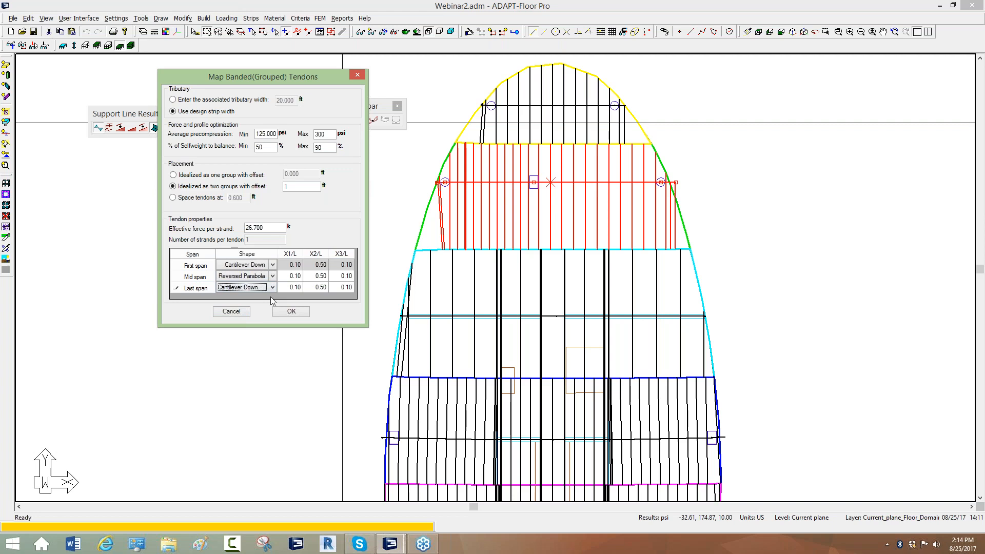
left_click(290, 311)
- Examine the two mapped tendons along the support line and their end points at the slab edge beside the circular column
scroll(523, 179, "up", 4)
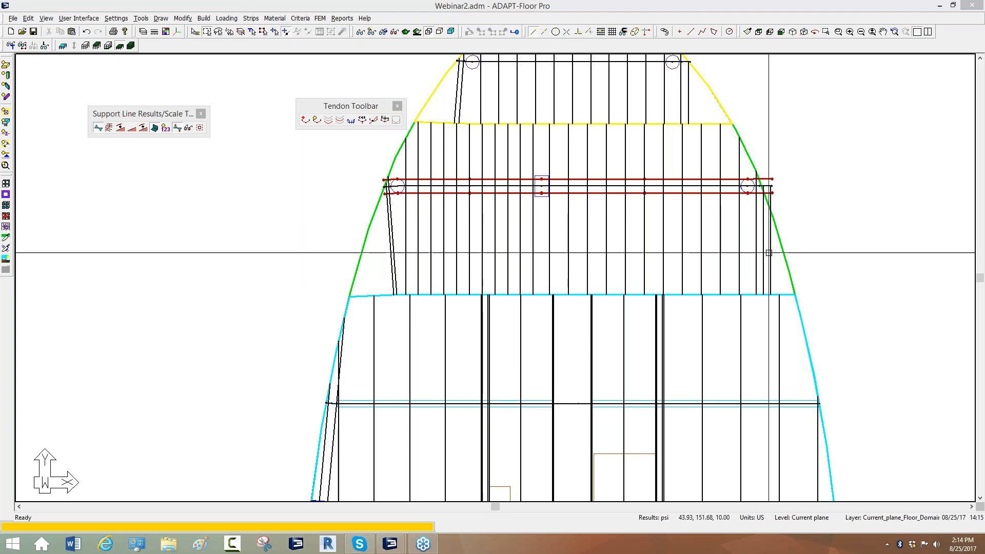
middle_click_drag(517, 279, 503, 255)
scroll(502, 256, "down", 5)
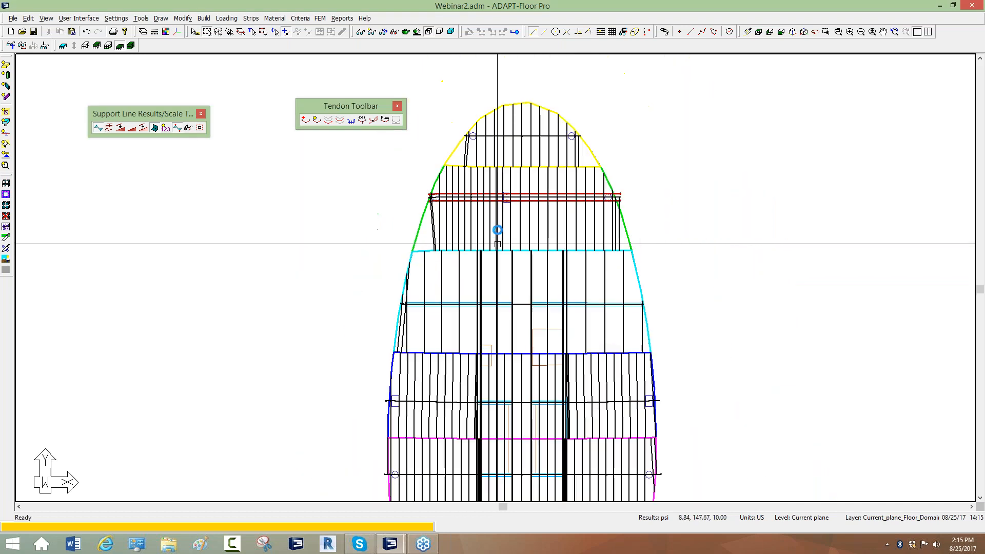
scroll(486, 201, "up", 5)
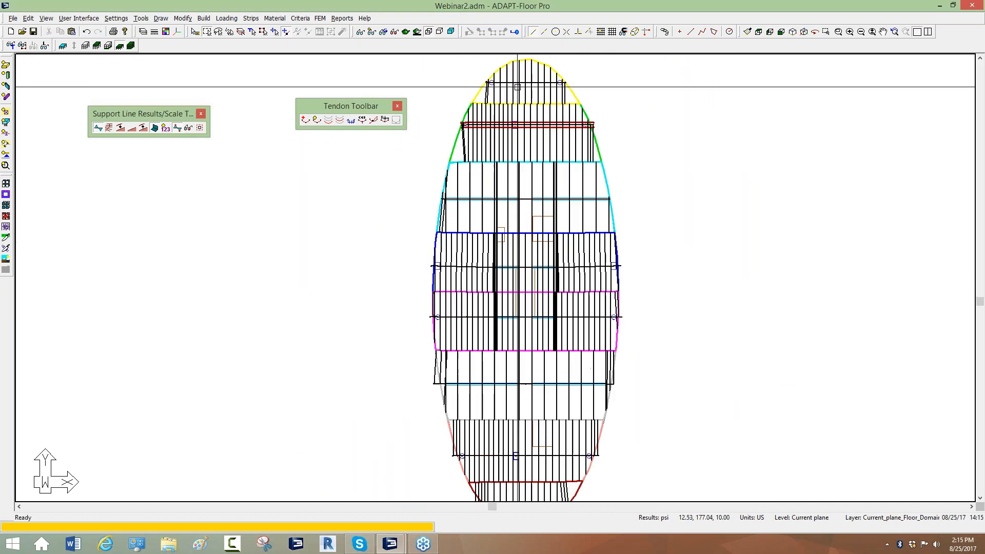
scroll(486, 200, "up", 4)
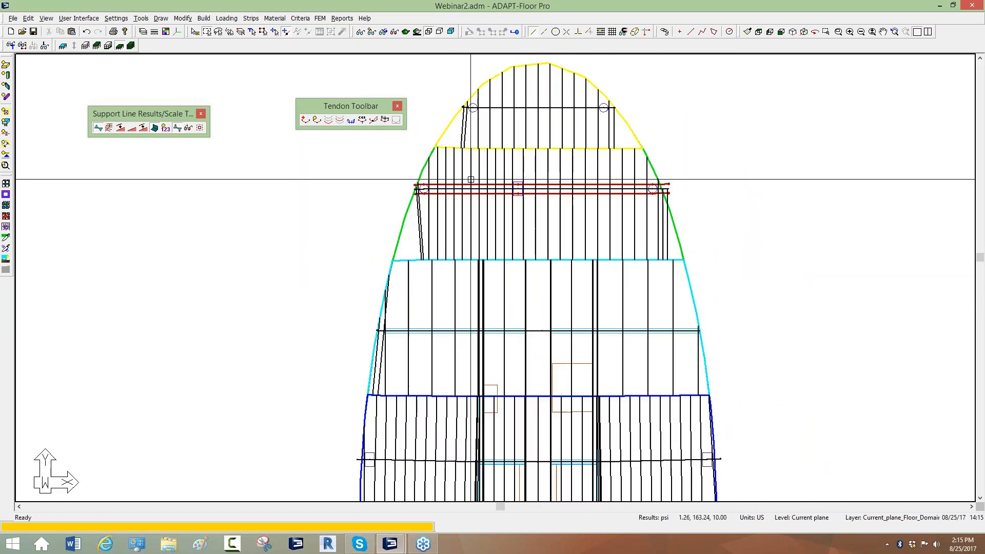
scroll(359, 206, "up", 4)
scroll(359, 183, "up", 3)
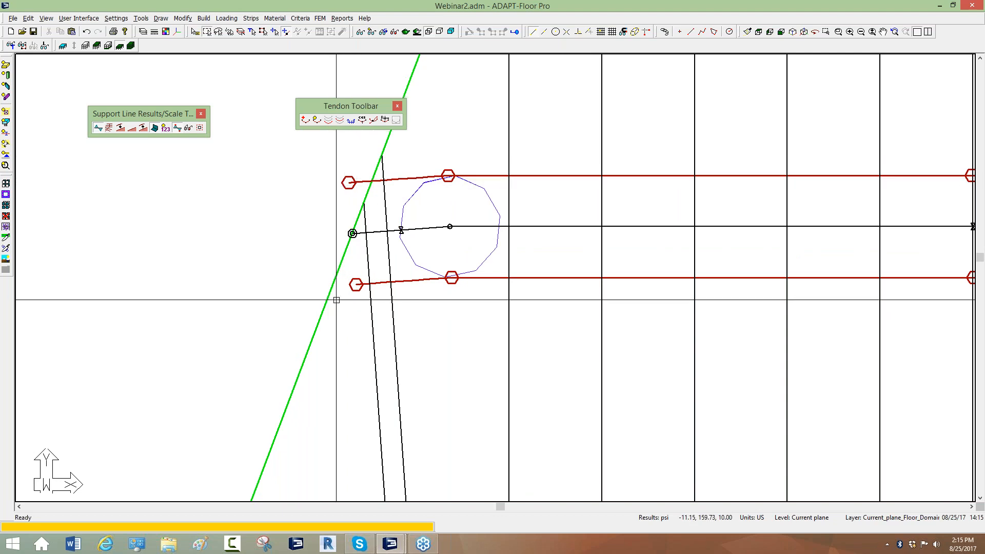
left_click(350, 235)
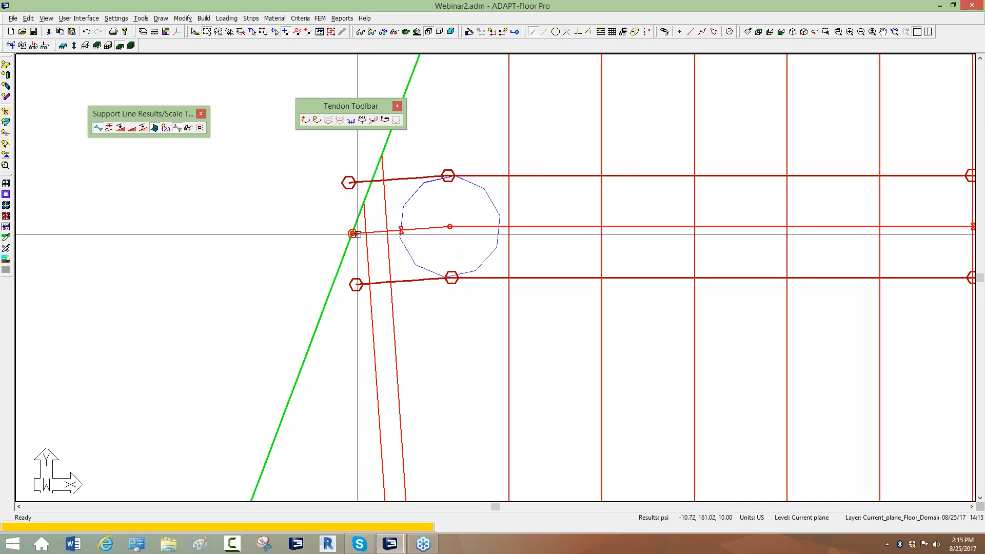
scroll(352, 234, "down", 5)
key("Escape")
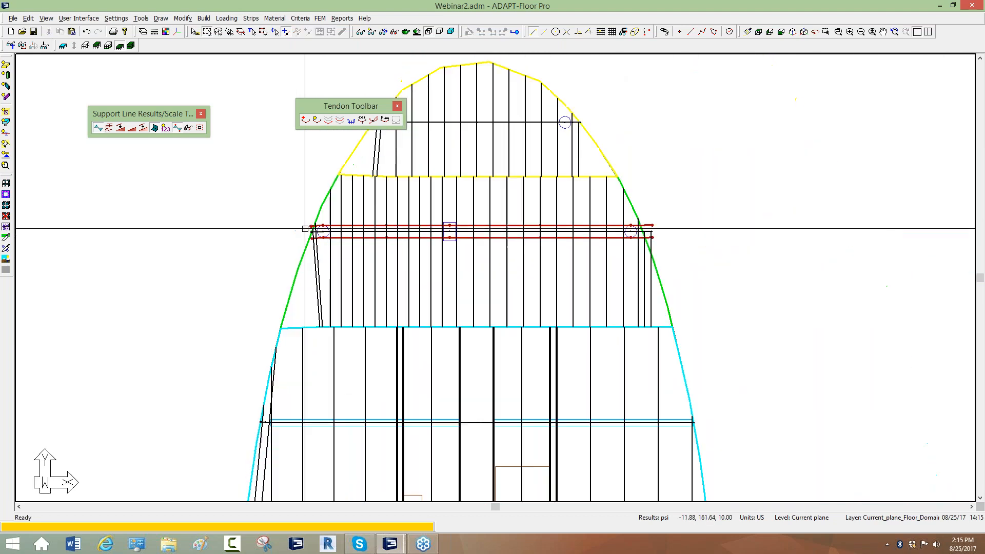
- Select both mapped tendons with their support line and trim or extend the tendon ends to the slab edge
scroll(443, 247, "up", 2)
left_click(483, 241)
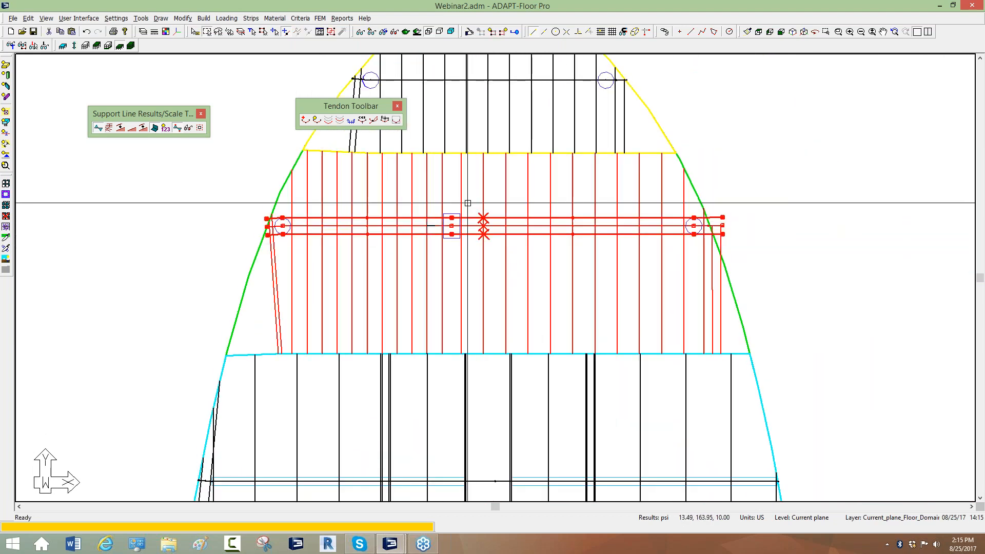
left_click(397, 121)
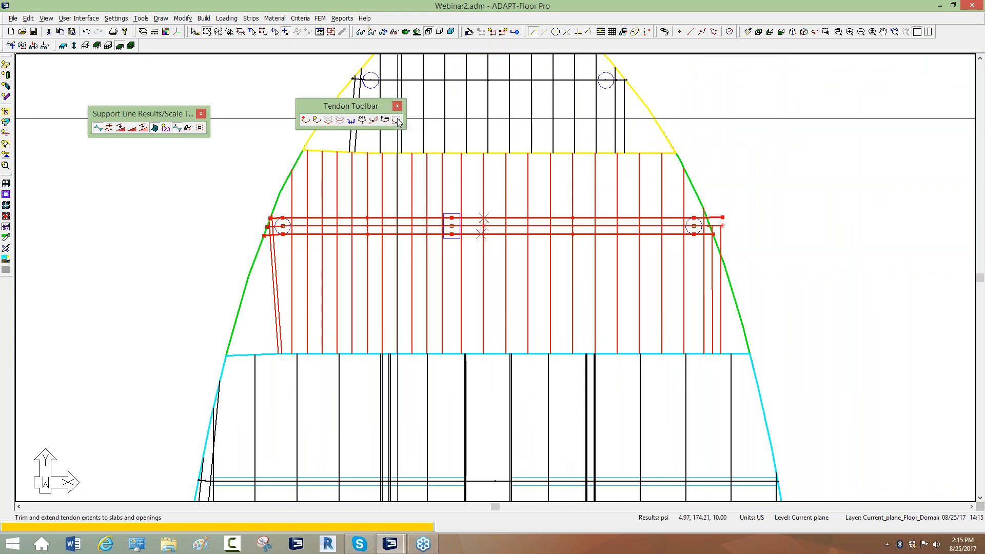
- Move the upper tendon's untrimmed right end point onto its intersection with the slab edge, using intersection snap
scroll(277, 241, "up", 3)
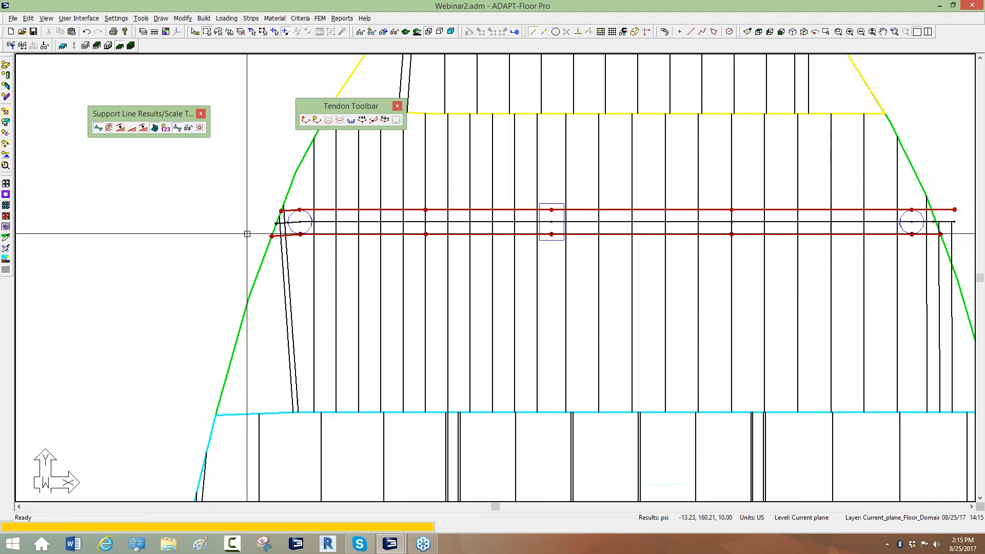
scroll(289, 249, "up", 1)
scroll(221, 246, "down", 3)
middle_click_drag(961, 232, 742, 254)
scroll(742, 254, "up", 4)
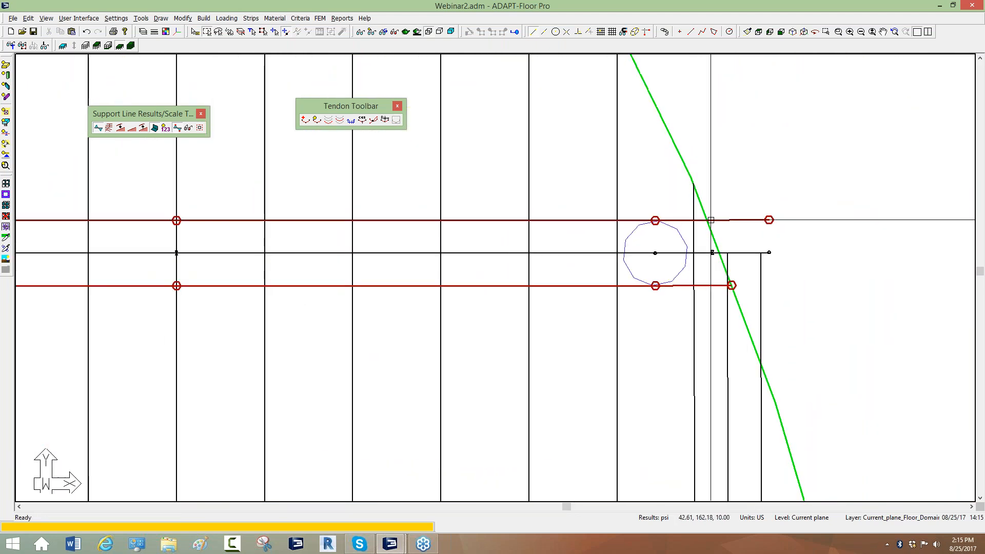
left_click(770, 219)
left_click(770, 219)
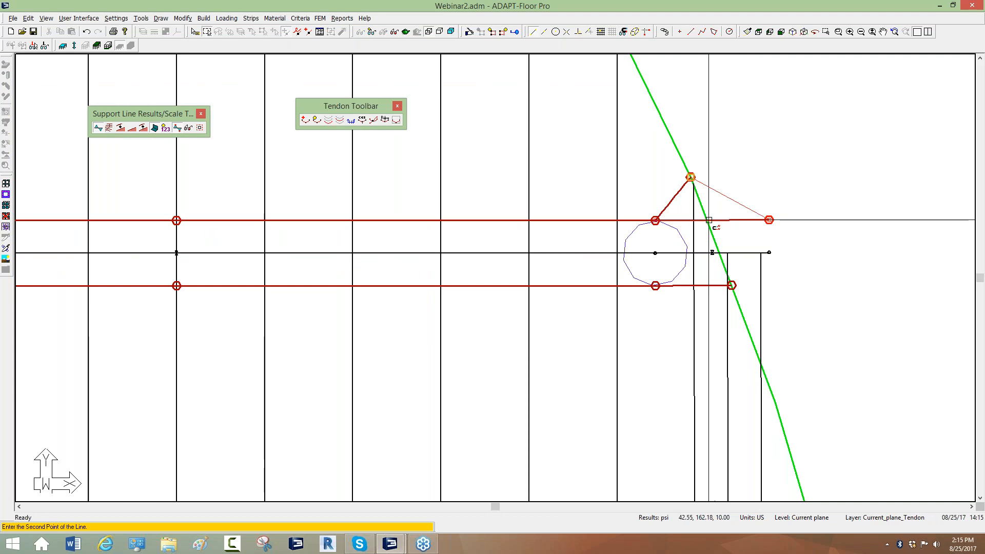
left_click(567, 32)
left_click(707, 220)
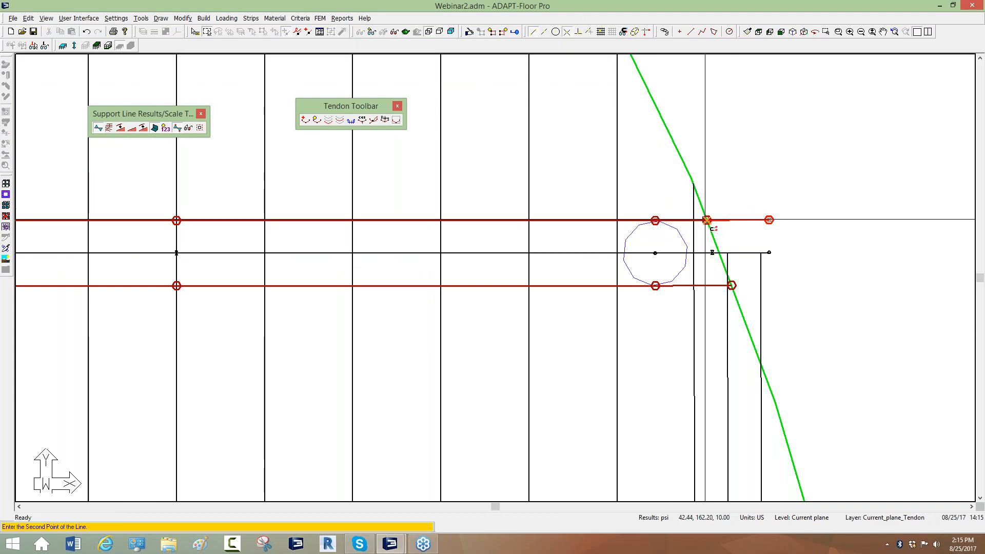
scroll(693, 177, "down", 5)
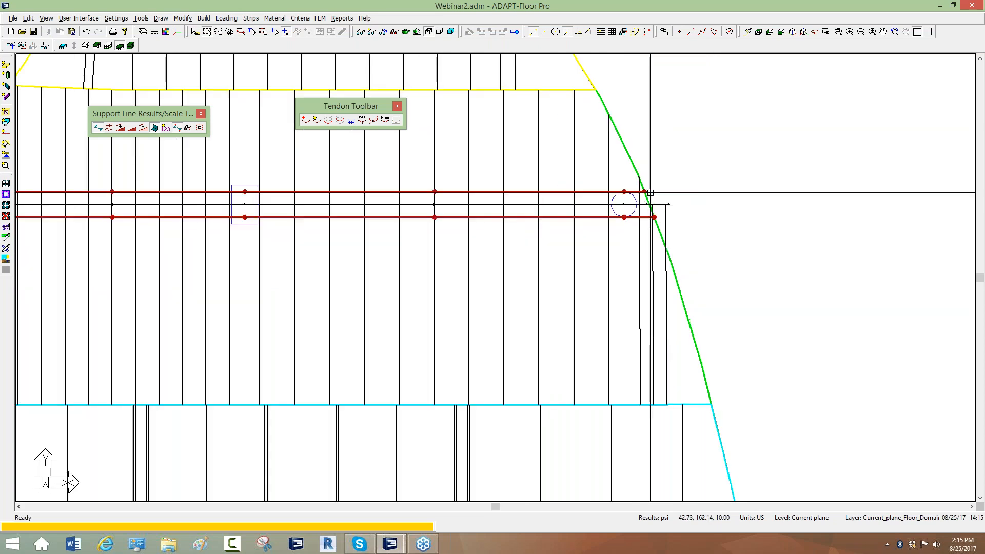
scroll(427, 190, "up", 1)
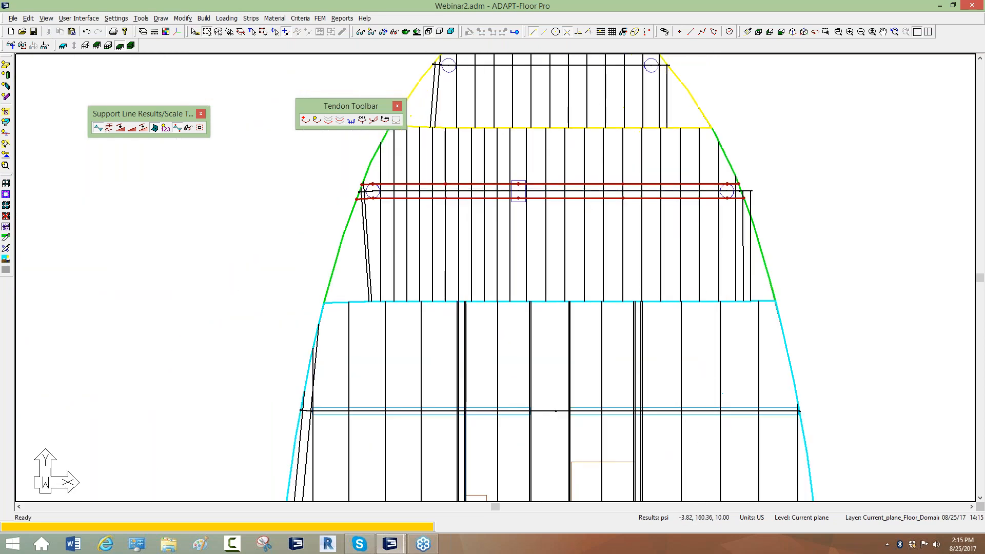
- Open the lower mapped tendon's properties and review its general, stressing, location and shape data
double_click(427, 190)
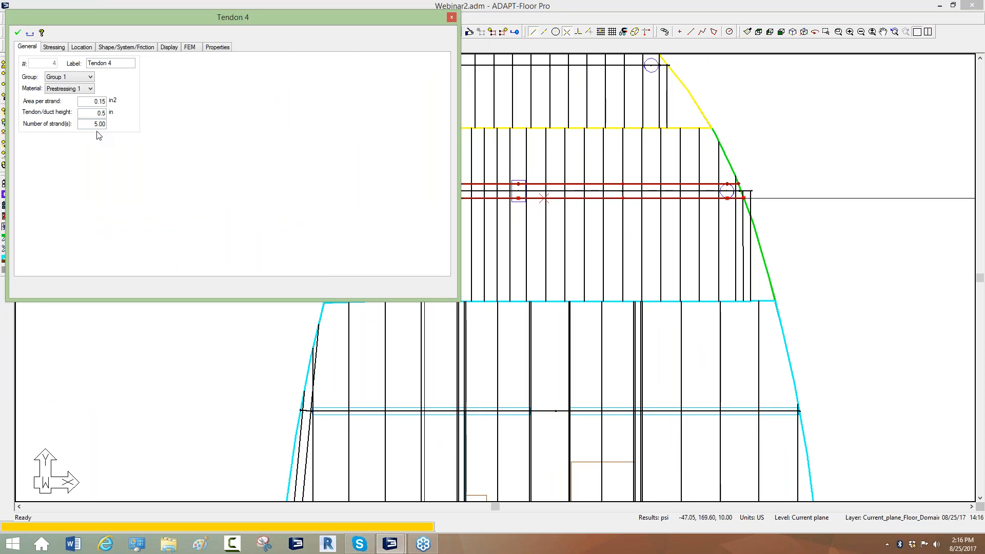
left_click(54, 47)
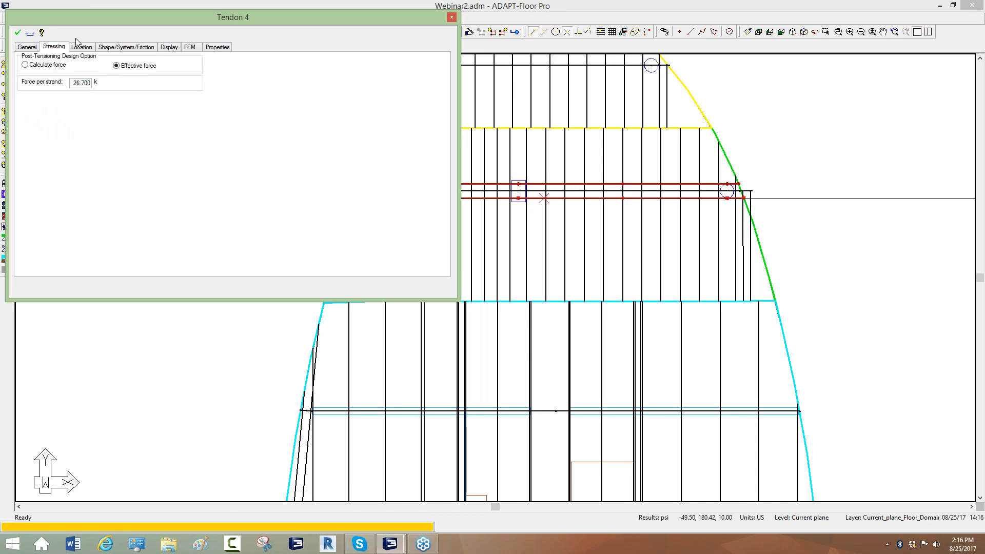
left_click(93, 49)
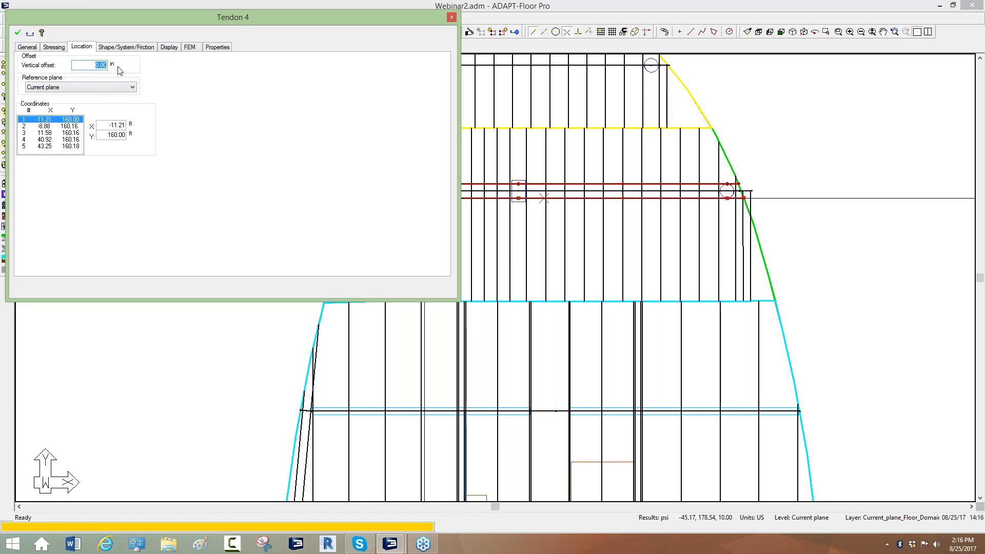
left_click(142, 48)
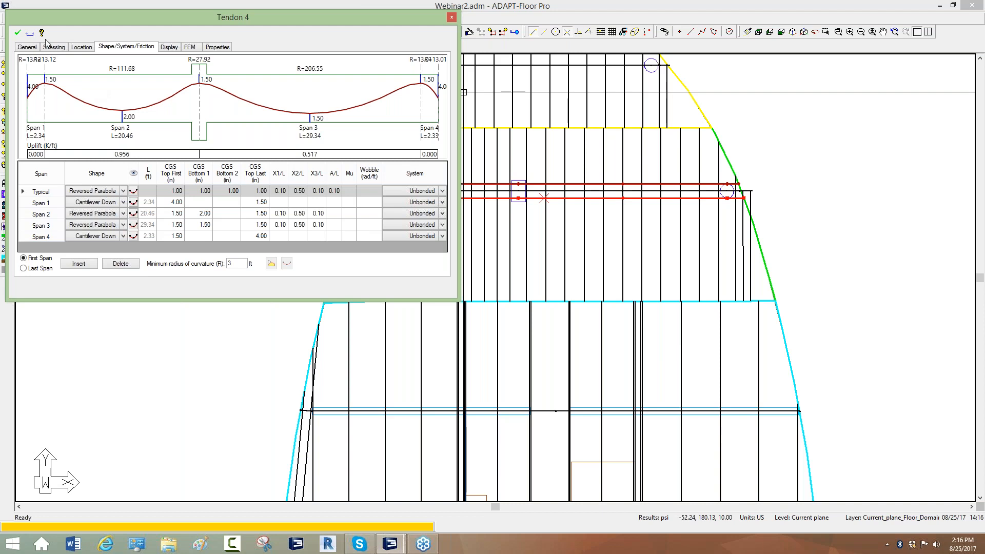
left_click(18, 35)
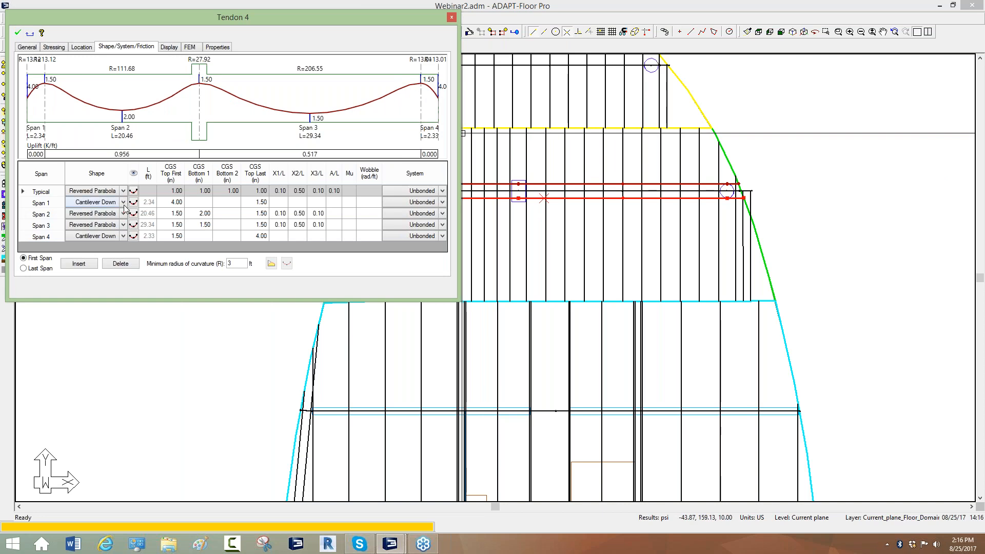
- Examine the CGS heights and inflection point ratios of each span in the tendon's shape table and close its properties
left_click(175, 204)
left_click(178, 212)
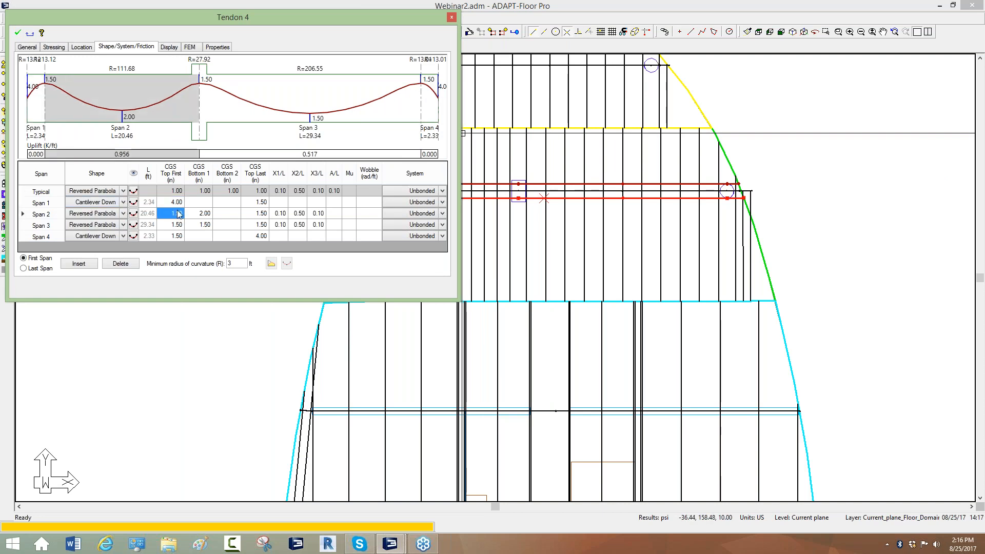
left_click(179, 226)
left_click(180, 237)
left_click(259, 213)
left_click(280, 225)
left_click(301, 205)
left_click(300, 226)
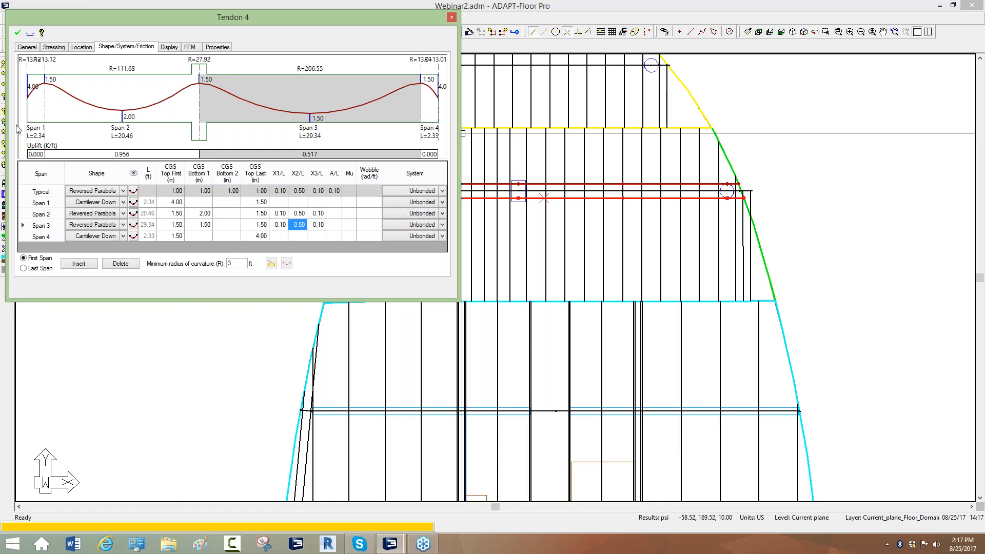
left_click(17, 33)
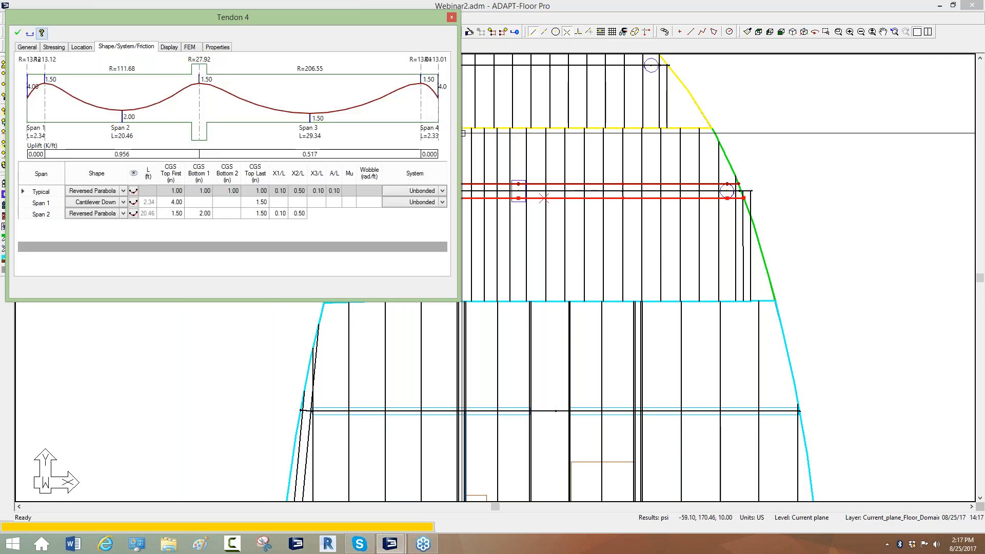
left_click(451, 17)
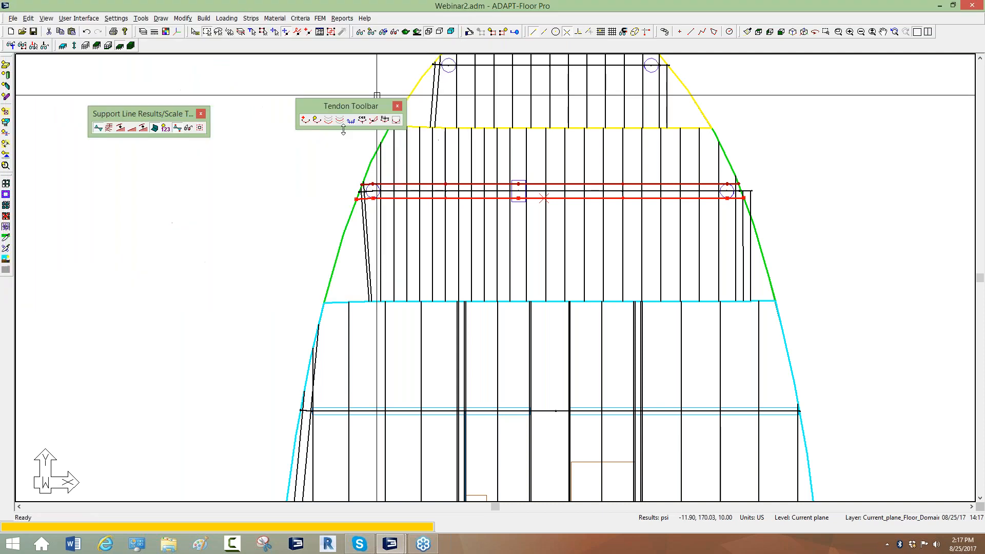
- Select all the transverse support lines with their design sections, except the one that already has mapped tendons
scroll(462, 207, "down", 3)
left_click(479, 166)
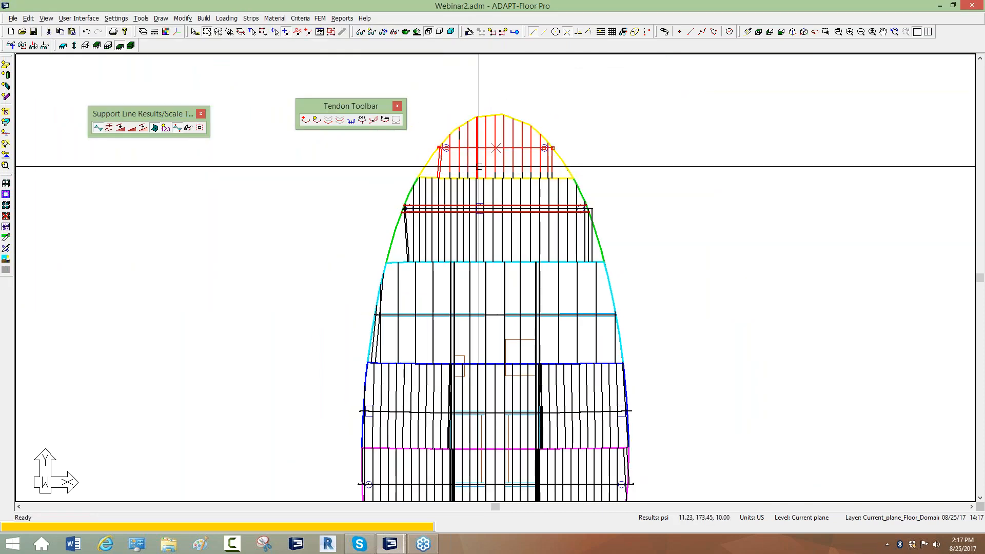
scroll(482, 123, "down", 4)
scroll(458, 243, "up", 3)
left_click(477, 243)
middle_click_drag(450, 266, 466, 144)
left_click(441, 230)
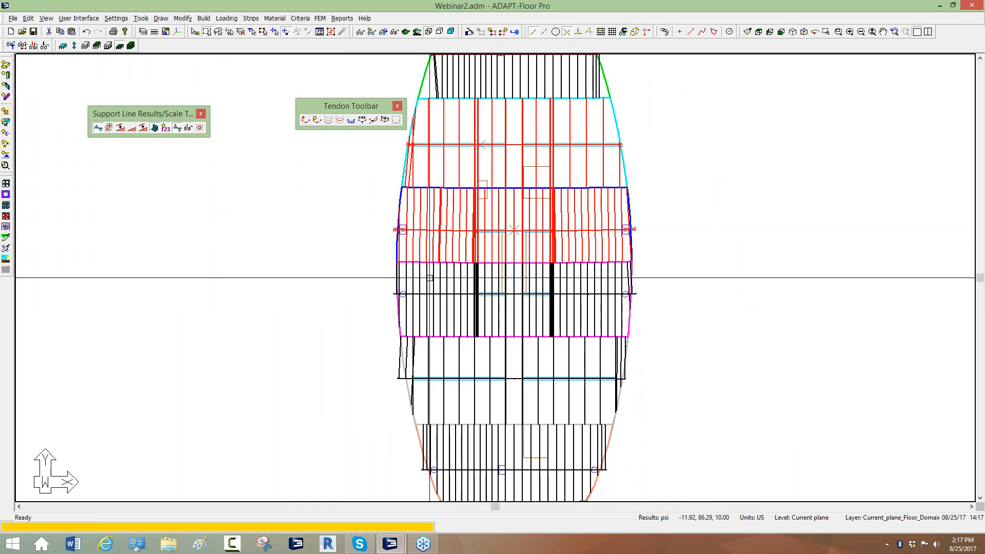
left_click(436, 325)
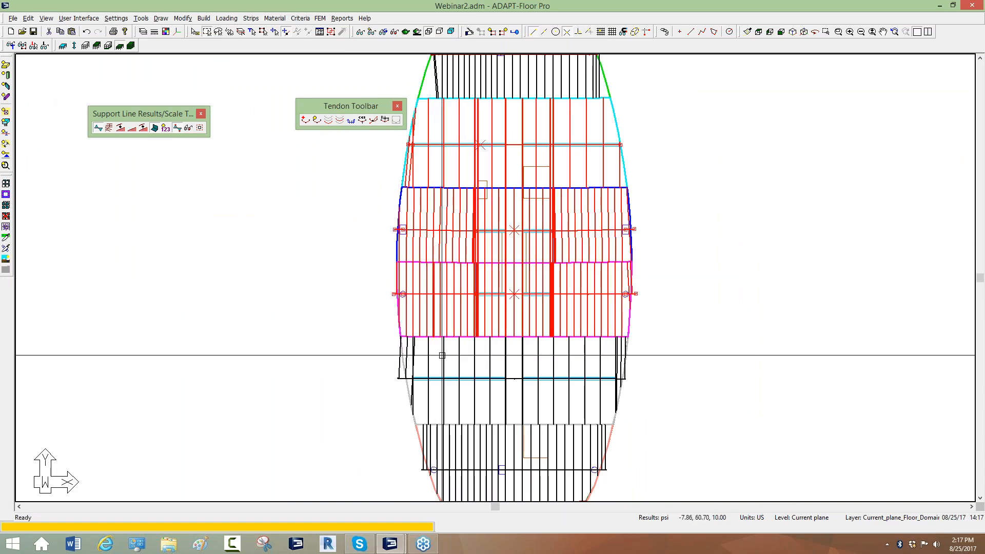
left_click(447, 396)
middle_click_drag(450, 363, 464, 239)
left_click(466, 330)
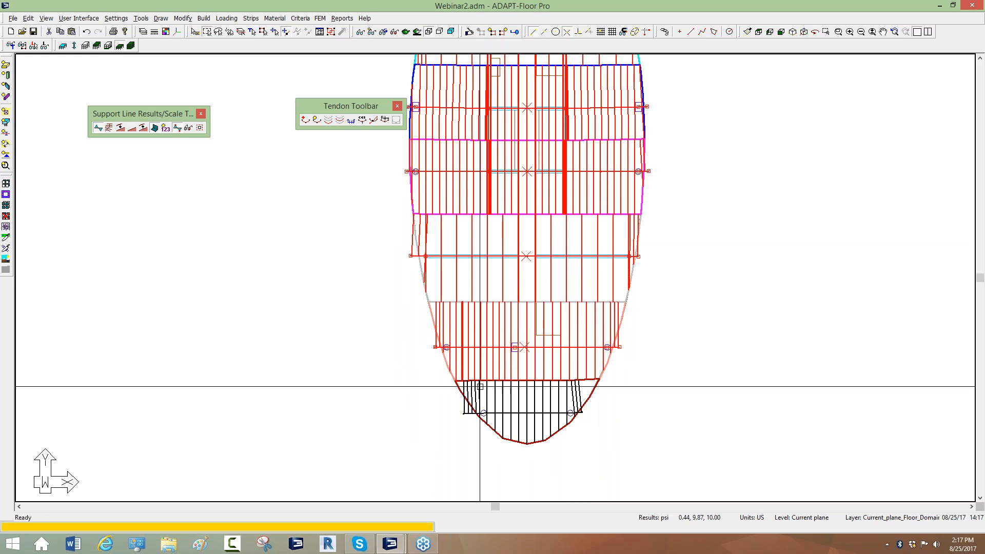
left_click(482, 405)
scroll(469, 485, "down", 2)
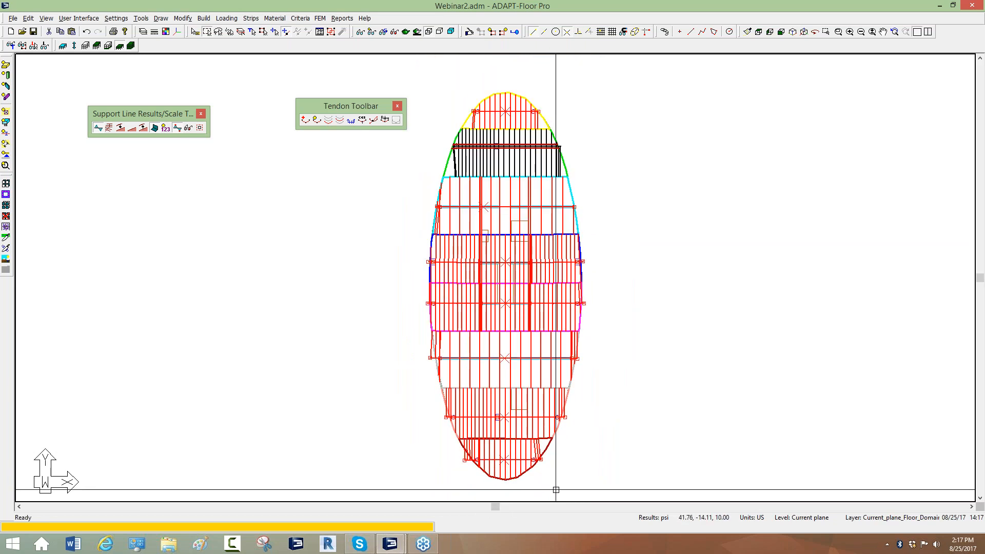
- Start mapping banded tendons for the selected support lines
middle_click_drag(385, 259, 416, 243)
left_click_drag(416, 242, 446, 226)
scroll(494, 154, "up", 2)
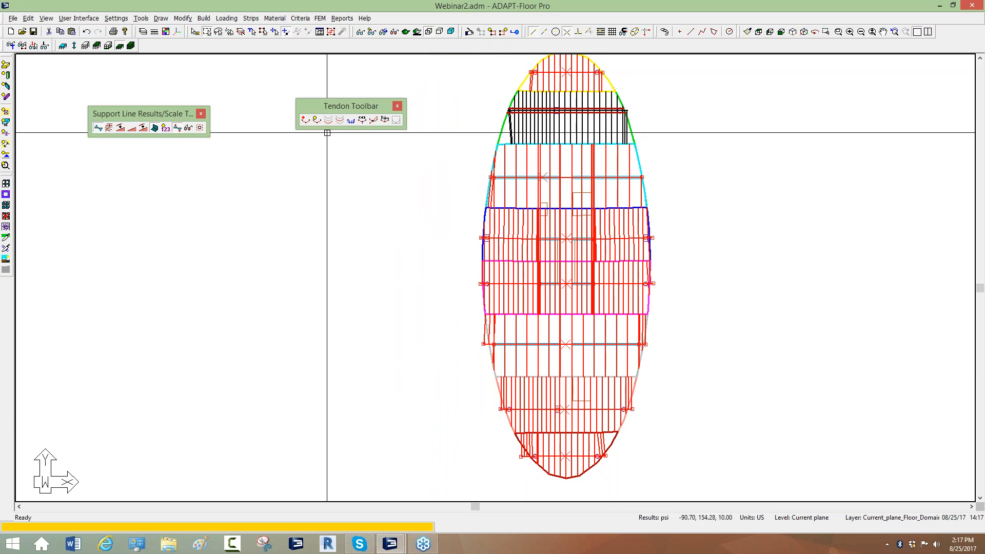
left_click(340, 119)
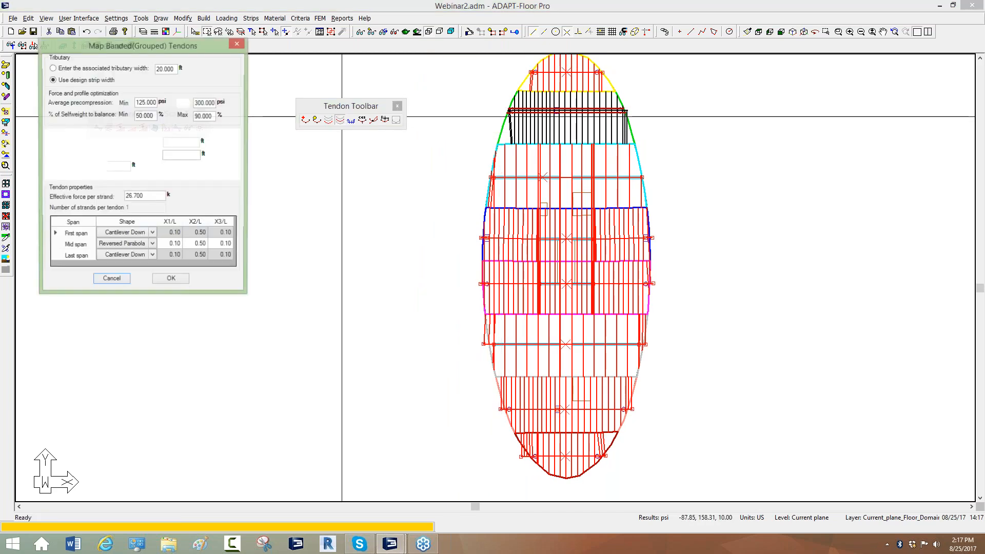
- Map the banded tendons using the design strip width, restore the default display and show the tendons on the slab plan
left_click(172, 280)
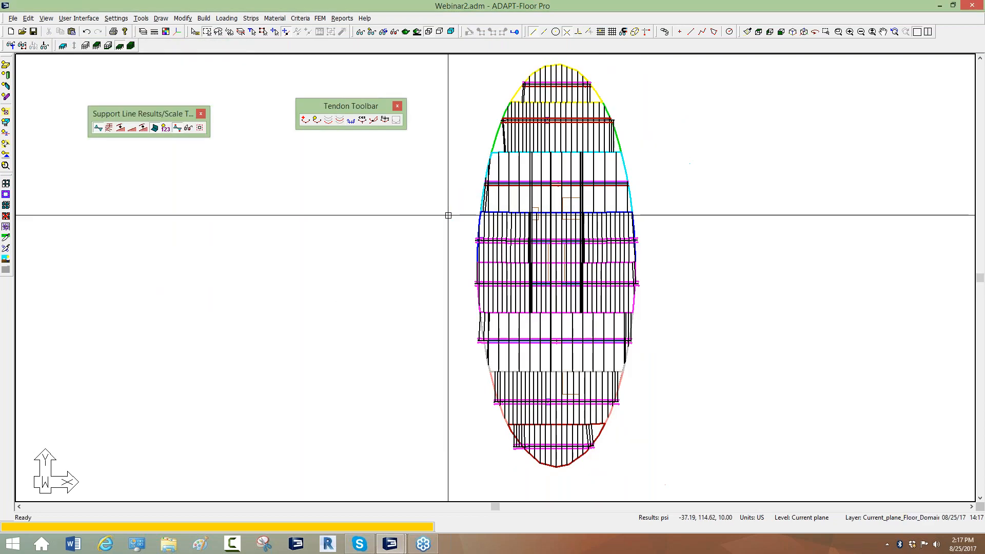
left_click(372, 32)
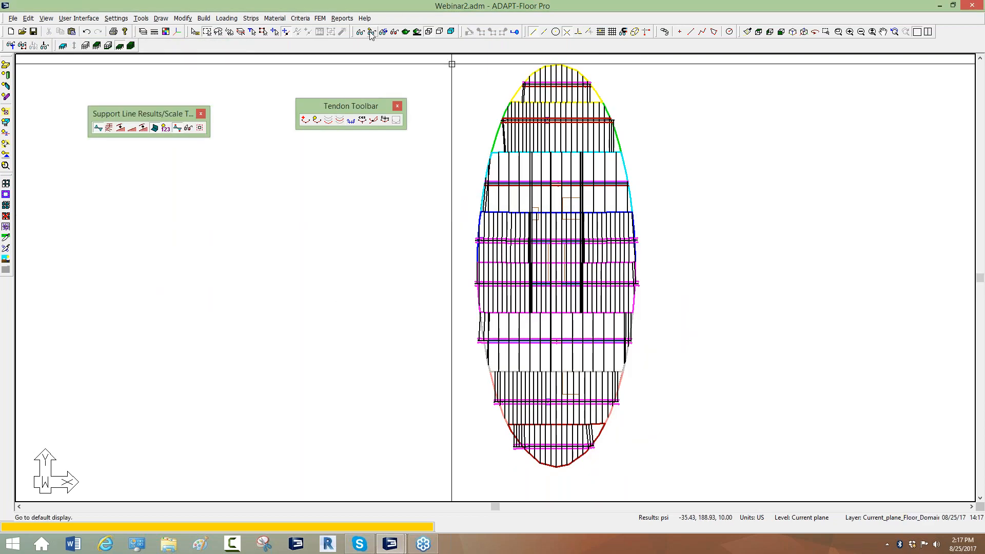
left_click(317, 121)
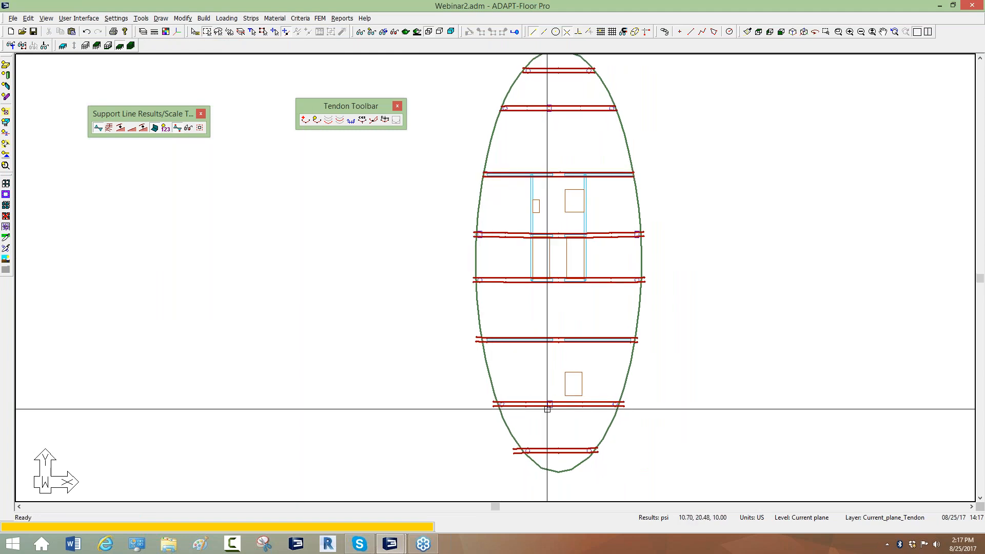
scroll(499, 248, "down", 1)
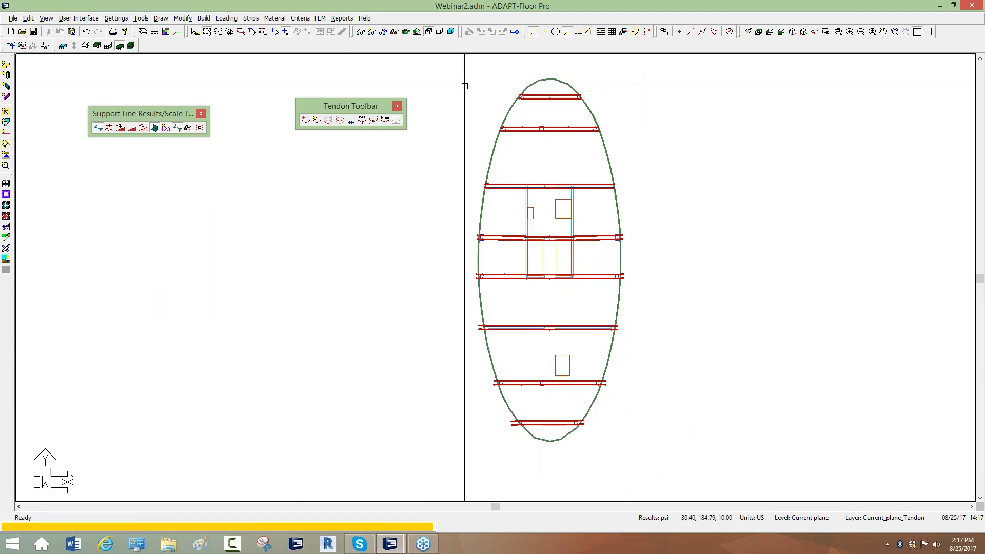
left_click_drag(462, 73, 636, 459)
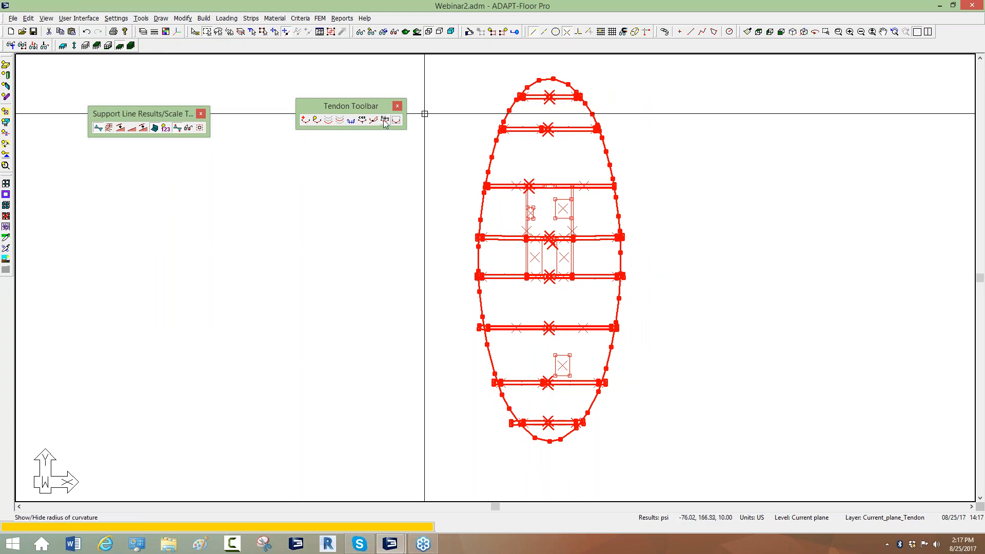
key("Escape")
- Move the western ends of both banded tendons in the third row from the slab's southern tip onto the slab edge
scroll(456, 337, "up", 1)
scroll(456, 337, "up", 8)
scroll(433, 236, "up", 2)
left_click_drag(445, 238, 431, 154)
scroll(431, 198, "up", 2)
left_click(442, 188)
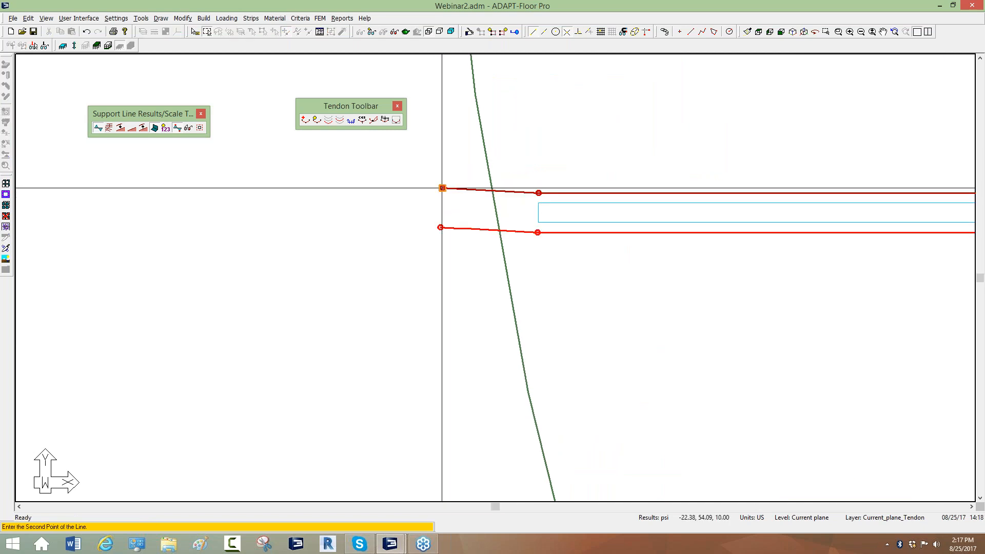
left_click(493, 191)
left_click(440, 227)
left_click(497, 230)
- Move the western ends of both banded tendons in the second row from the slab's southern tip onto the slab edge
scroll(467, 236, "down", 4)
scroll(488, 256, "up", 2)
left_click(482, 284)
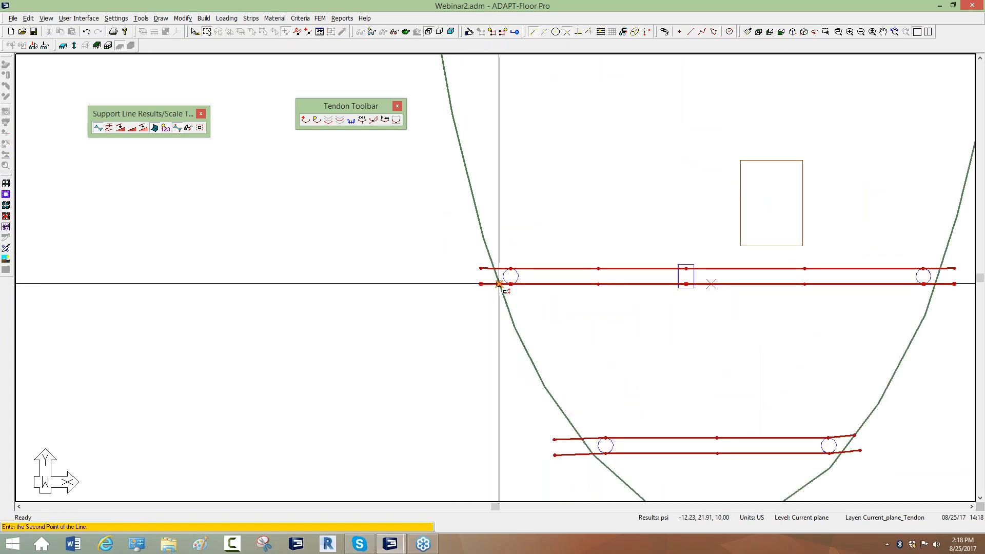
left_click(499, 283)
left_click(481, 268)
left_click(493, 268)
scroll(547, 286, "down", 5)
scroll(542, 331, "down", 3)
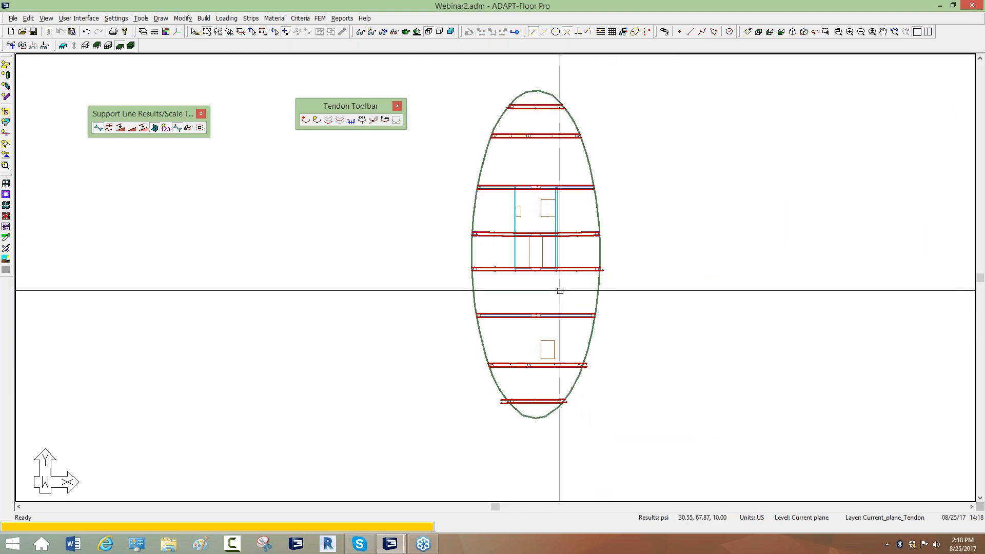
- Generate the single default tabular report for Quantity and Cost
scroll(568, 418, "up", 2)
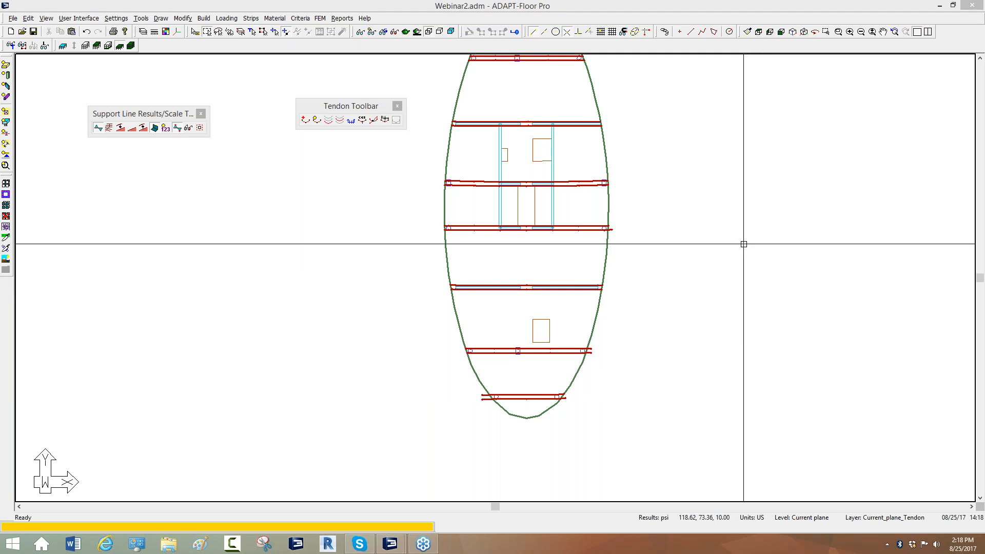
scroll(742, 251, "up", 2)
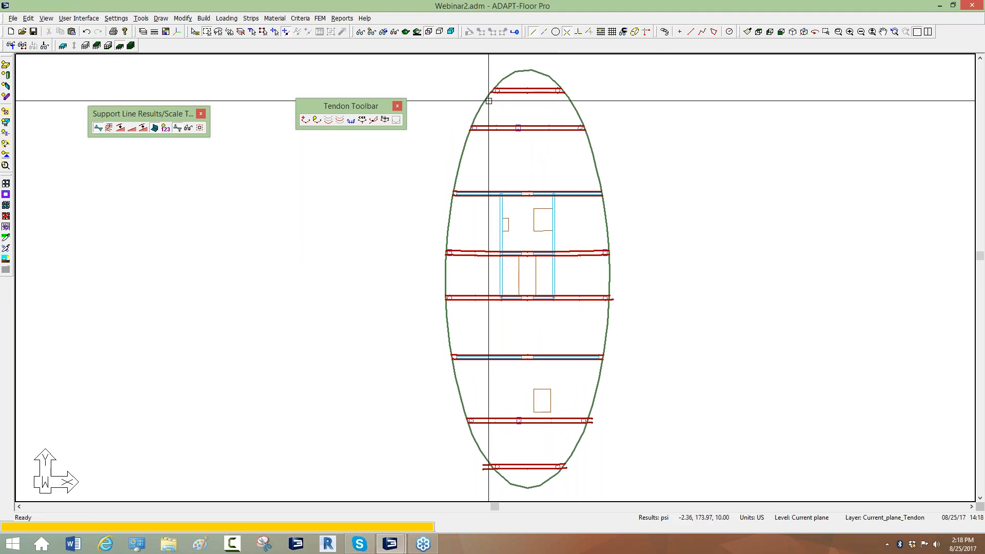
left_click(341, 19)
mouse_move(343, 31)
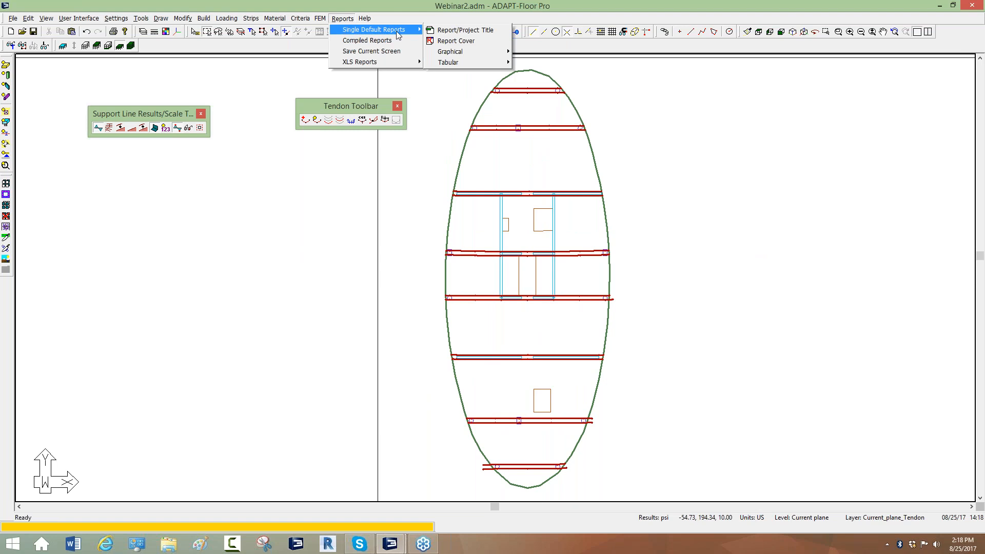
mouse_move(450, 63)
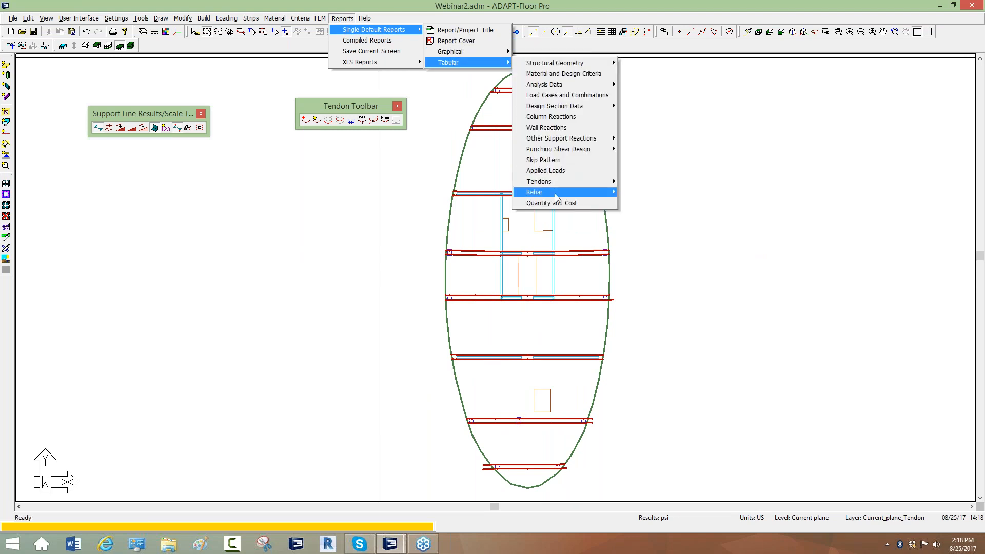
mouse_move(549, 182)
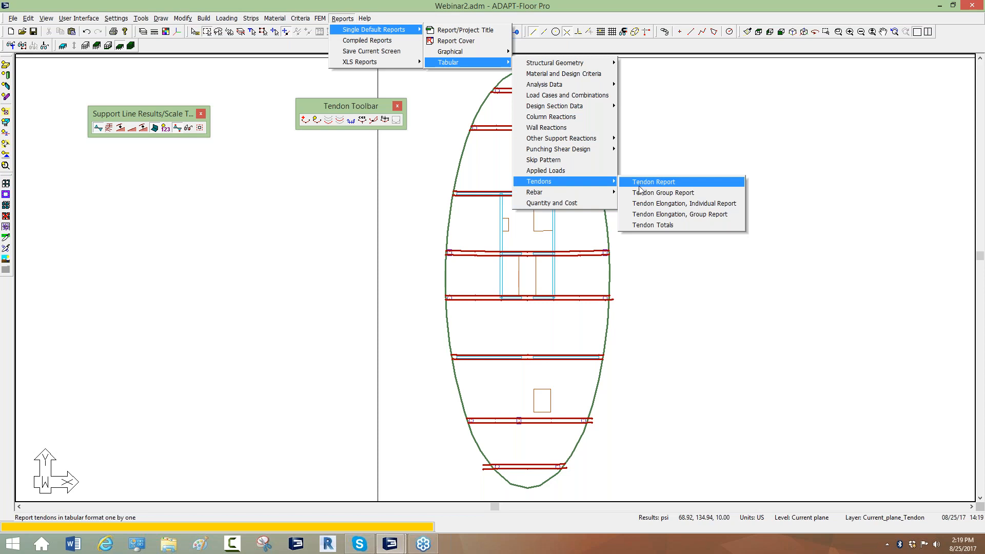
left_click(561, 203)
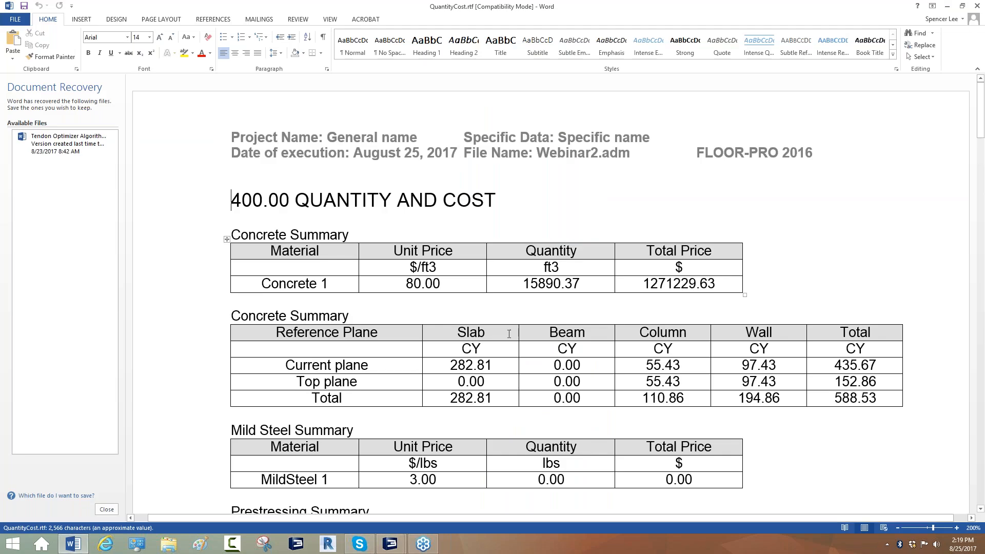
- Examine the quantity and unit price in the report's Prestressing Summary table
scroll(330, 355, "down", 5)
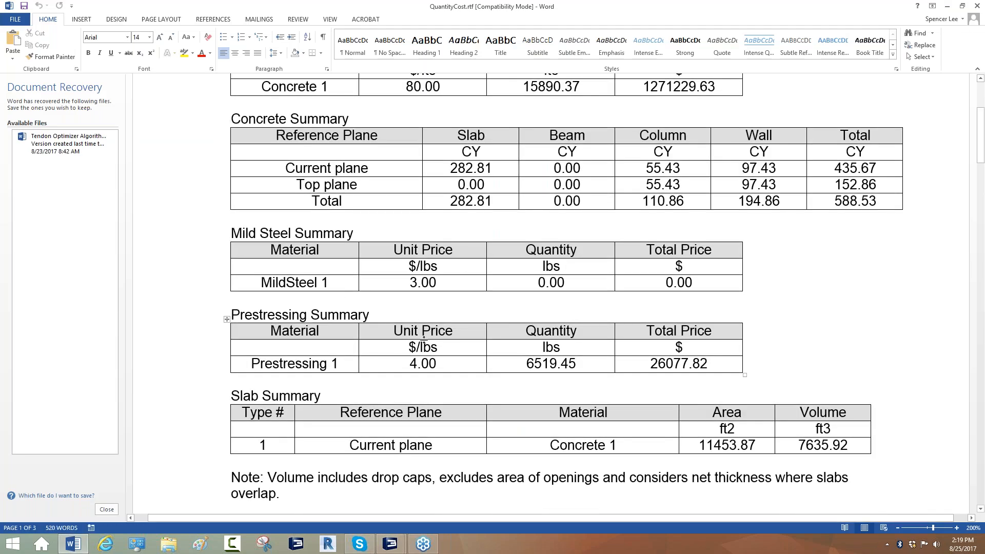
left_click_drag(537, 363, 577, 364)
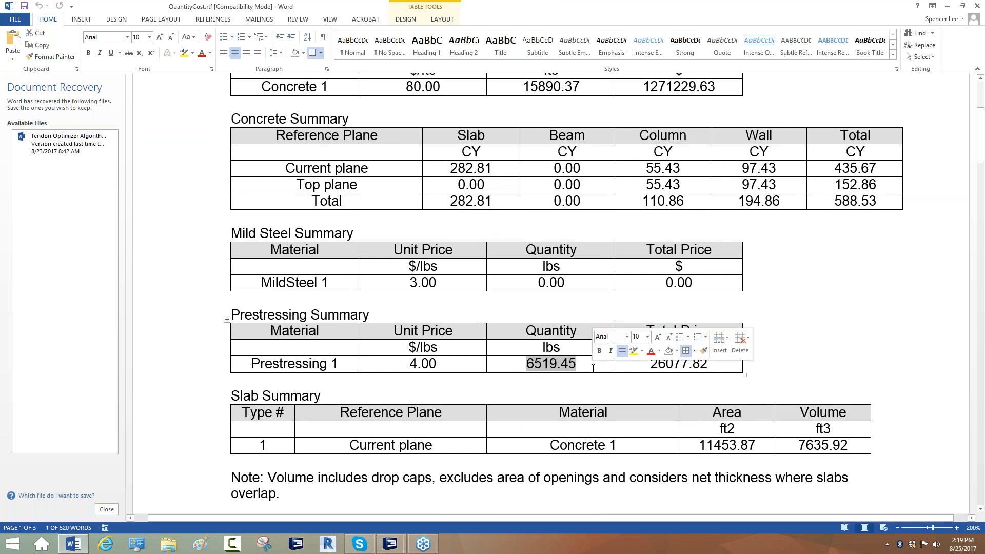
left_click_drag(414, 364, 471, 363)
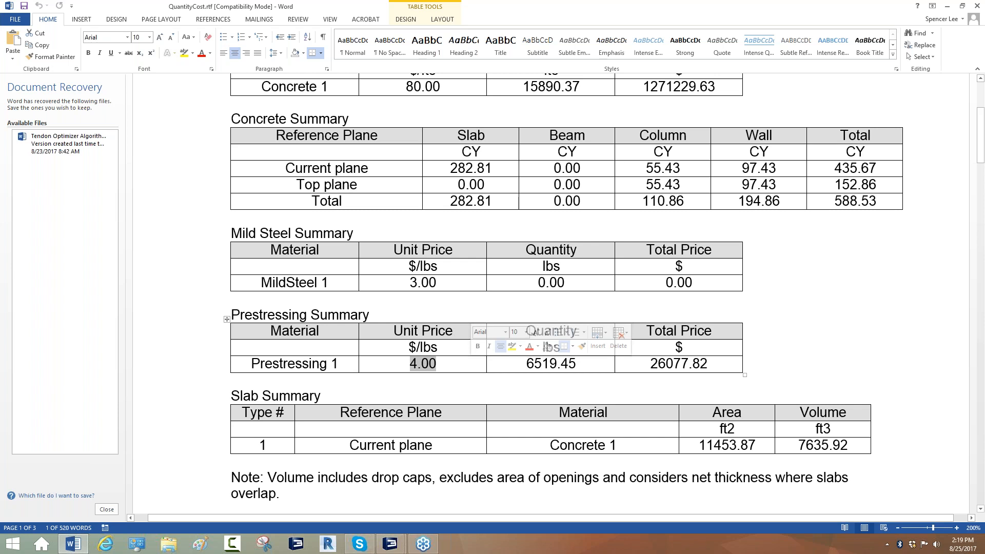
scroll(485, 324, "down", 5)
scroll(485, 323, "up", 6)
scroll(309, 236, "down", 1)
- Examine the tendon diameter, strand area and strand length in the Tendon Summary by Type table, and close the report
scroll(309, 236, "down", 20)
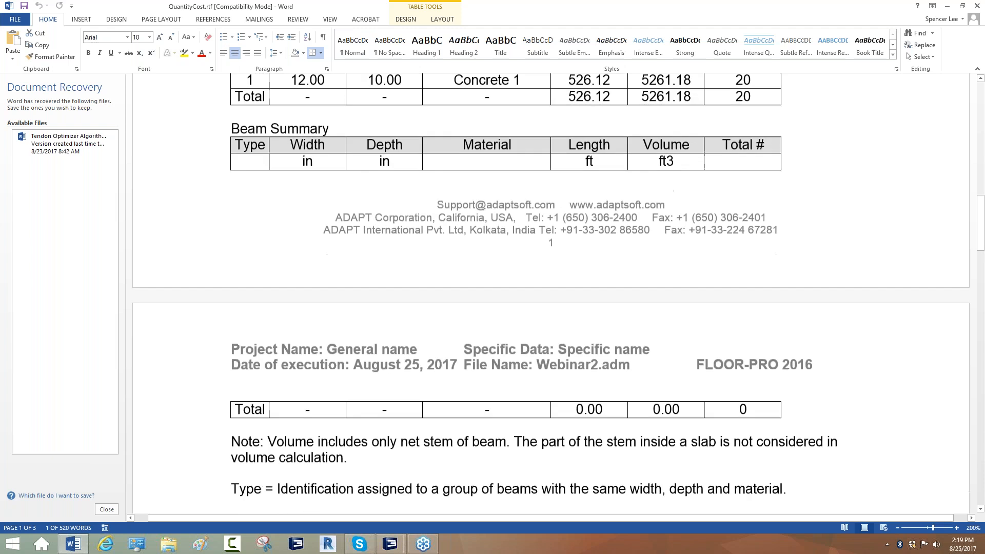
scroll(280, 343, "down", 10)
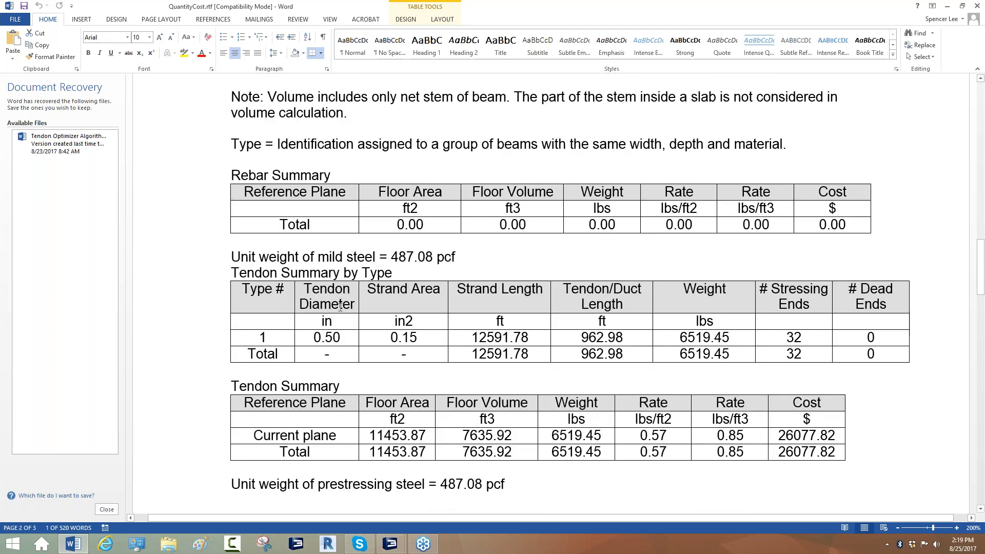
left_click_drag(359, 336, 395, 337)
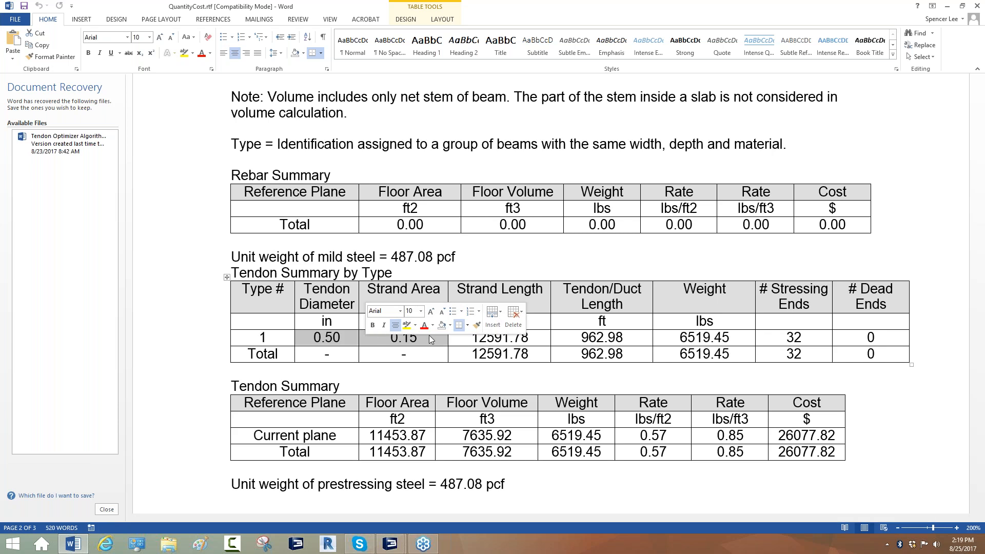
left_click(470, 337)
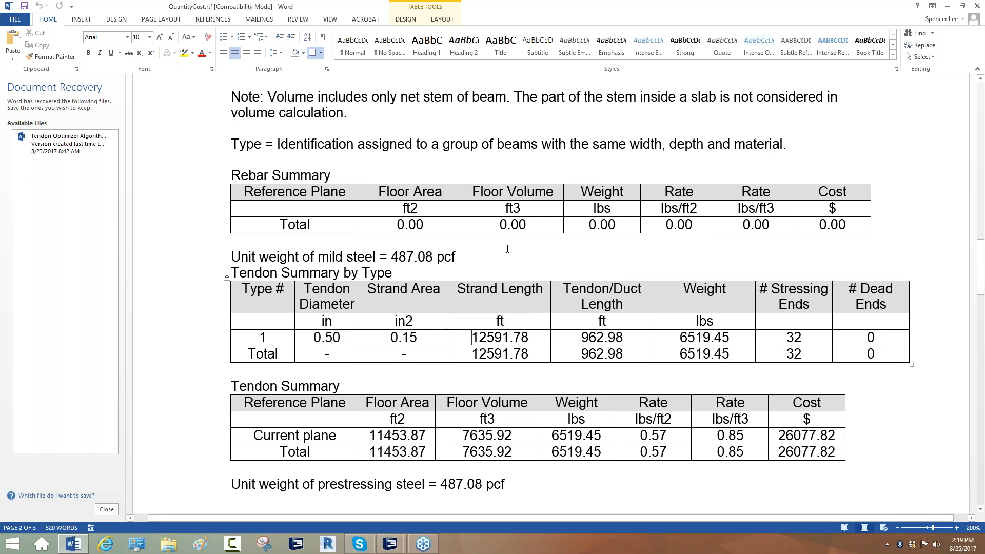
scroll(506, 249, "down", 1)
scroll(414, 212, "down", 3)
scroll(414, 212, "up", 11)
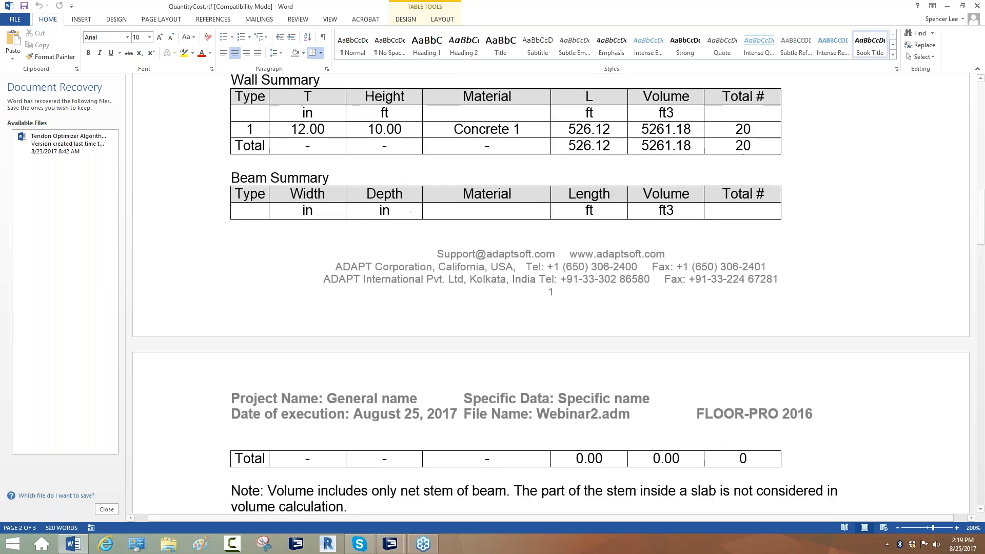
left_click(977, 6)
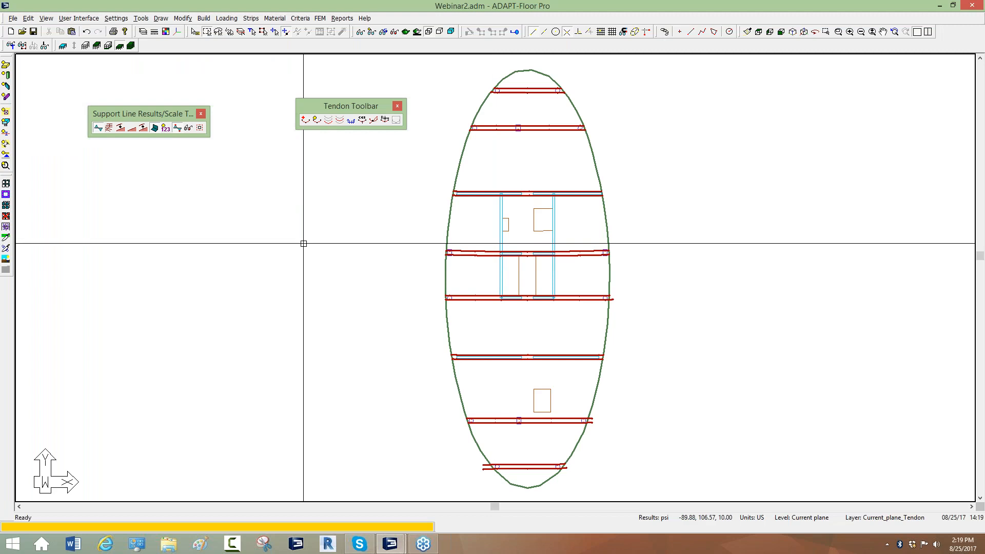
scroll(487, 256, "down", 3)
scroll(365, 229, "up", 3)
scroll(369, 229, "down", 1)
scroll(503, 314, "up", 2)
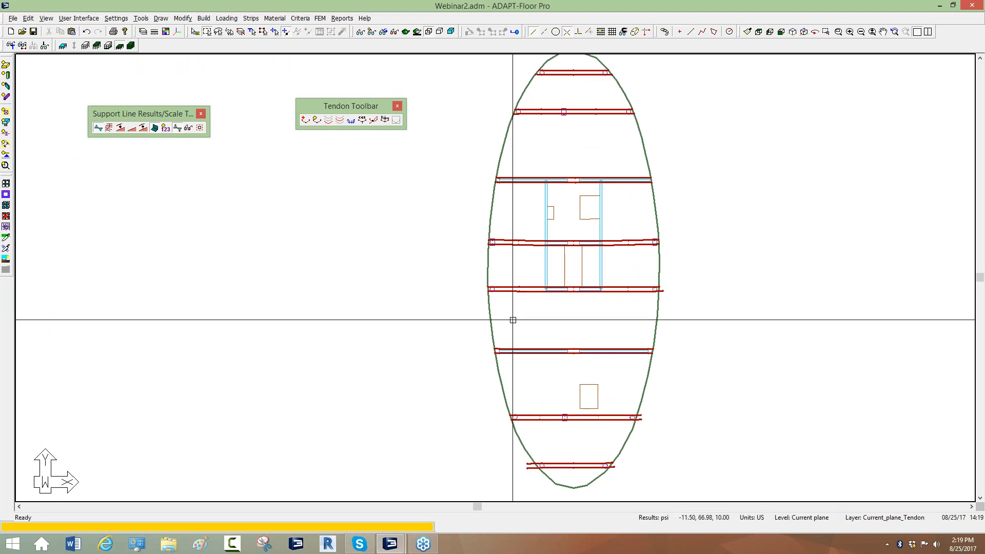
scroll(513, 320, "down", 1)
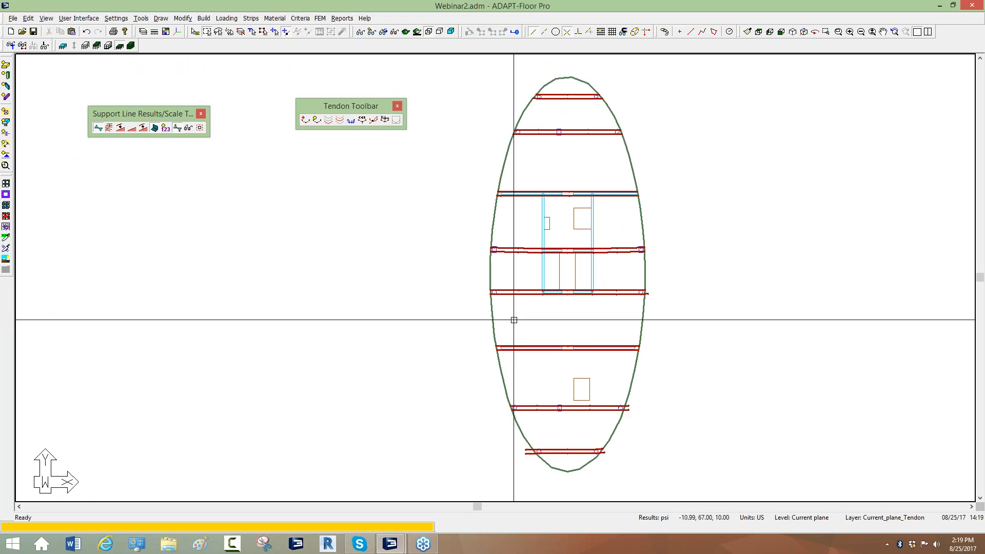
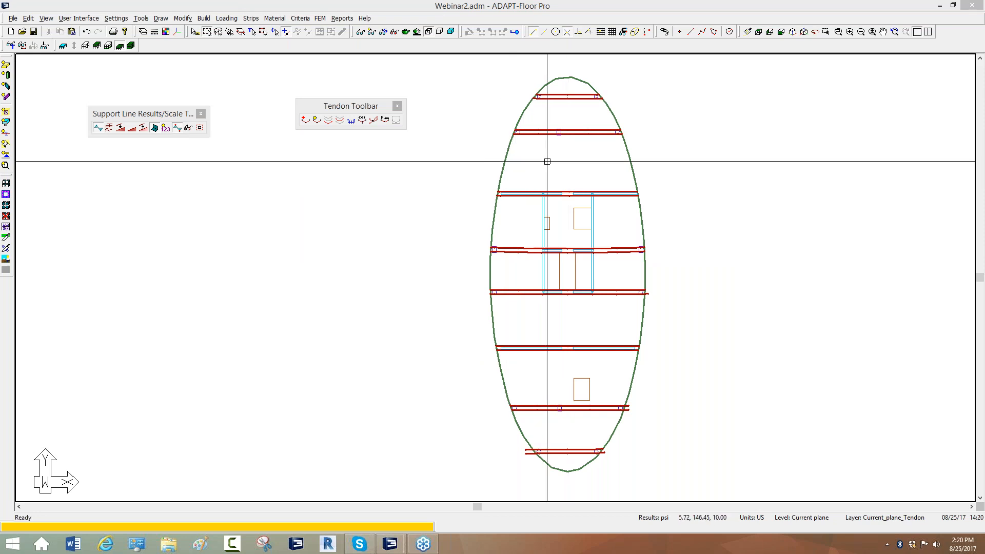
left_click(565, 169)
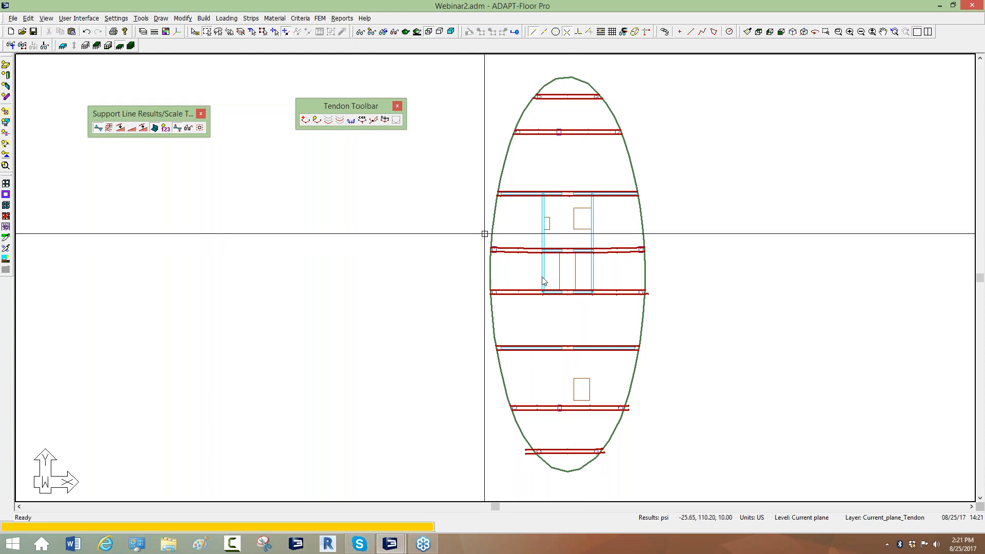
left_click(742, 252)
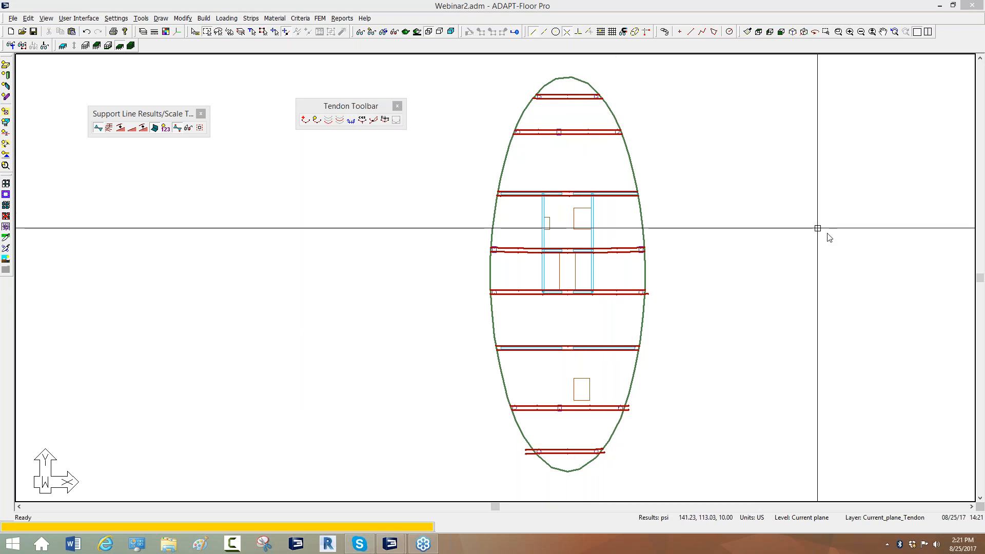
mouse_move(621, 138)
left_mouse_down()
mouse_move(639, 192)
mouse_move(622, 232)
mouse_move(639, 251)
left_mouse_up()
mouse_move(614, 148)
left_mouse_down()
mouse_move(614, 184)
mouse_move(638, 214)
mouse_move(637, 234)
left_mouse_up()
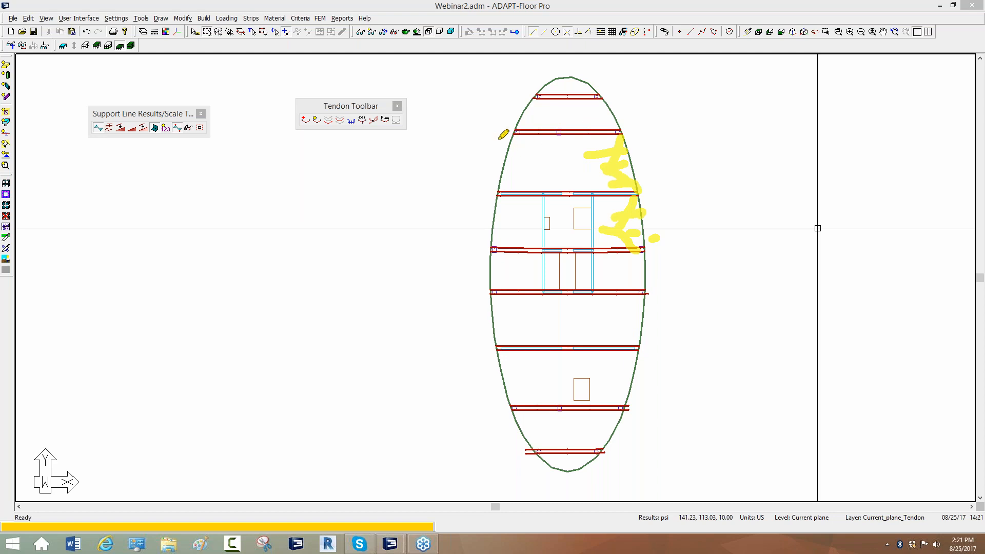
left_click_drag(508, 147, 600, 144)
left_click_drag(515, 162, 582, 164)
left_click_drag(526, 78, 523, 485)
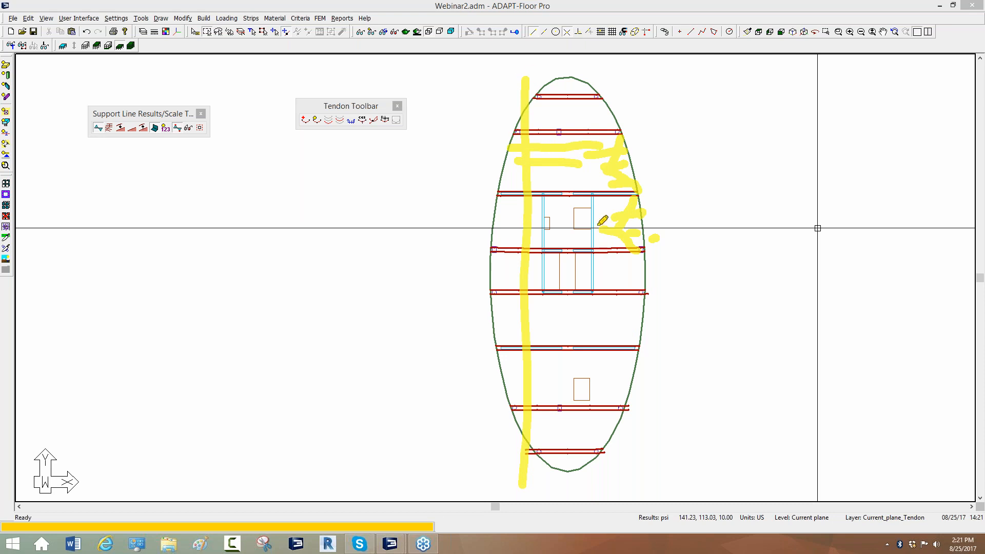
left_click_drag(567, 79, 580, 511)
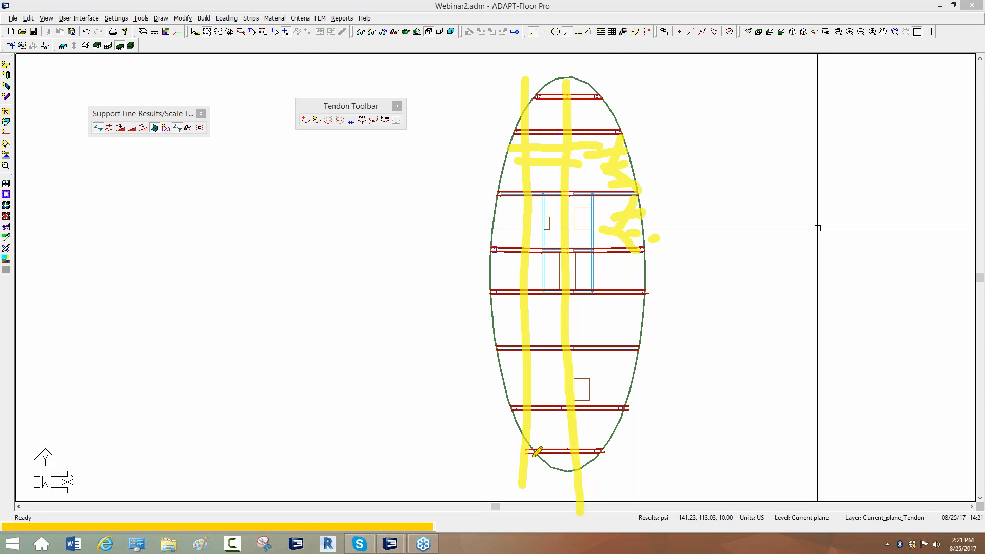
left_click_drag(534, 451, 563, 457)
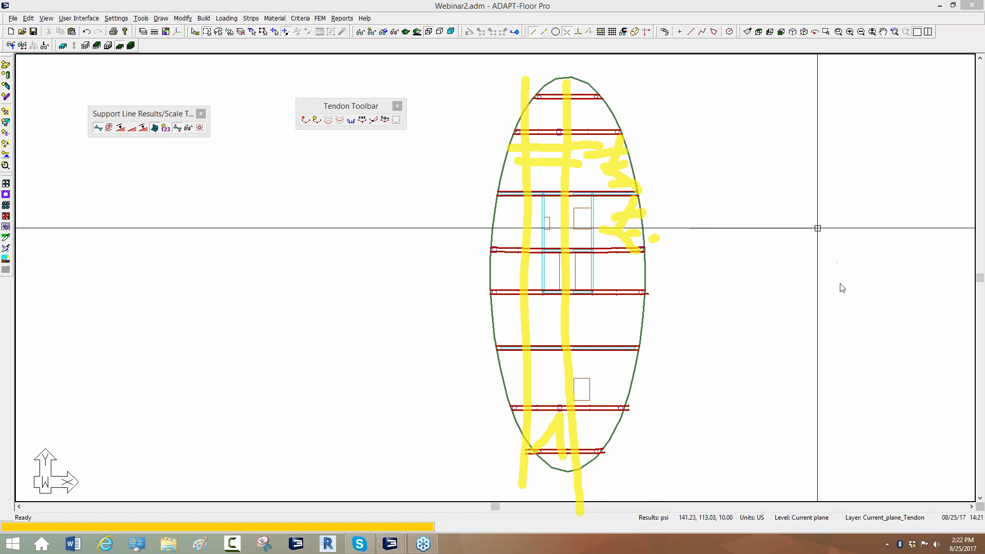
key("Escape")
right_click(767, 253)
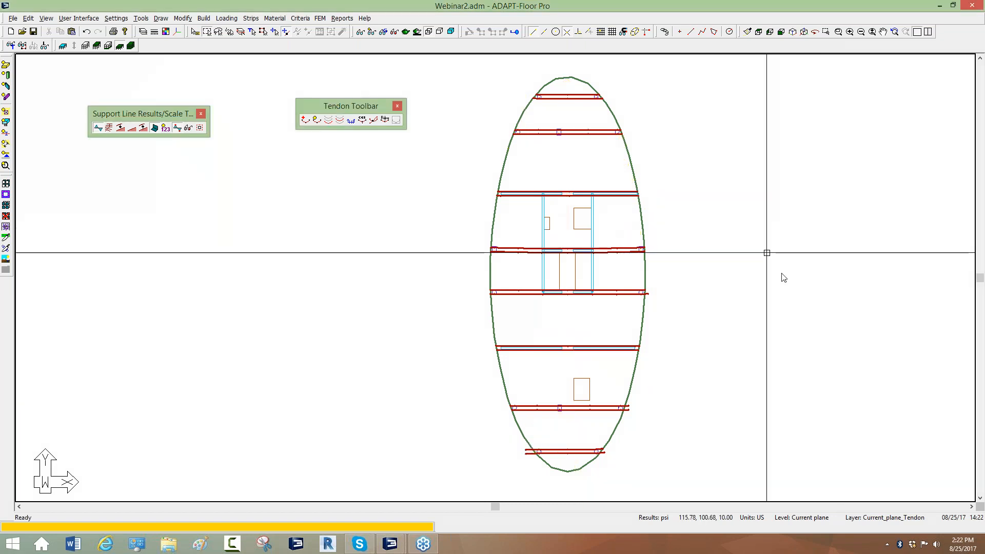
left_click(788, 316)
key("Escape")
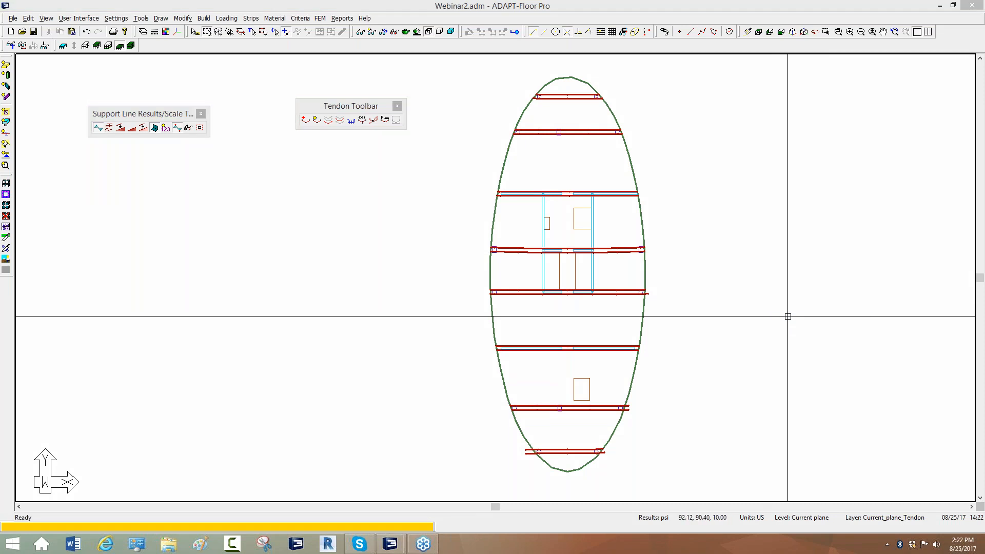
scroll(574, 225, "down", 1)
scroll(565, 179, "up", 1)
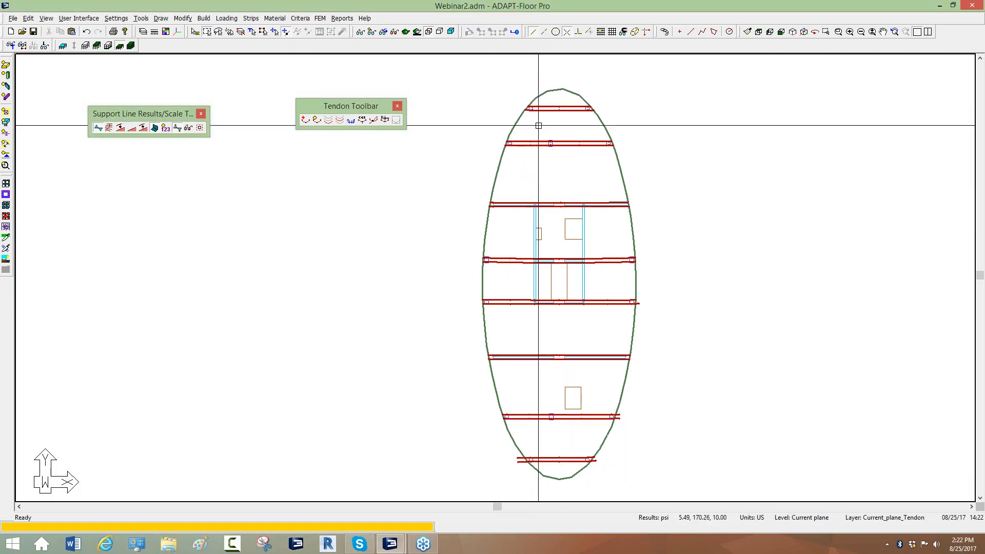
scroll(435, 146, "down", 1)
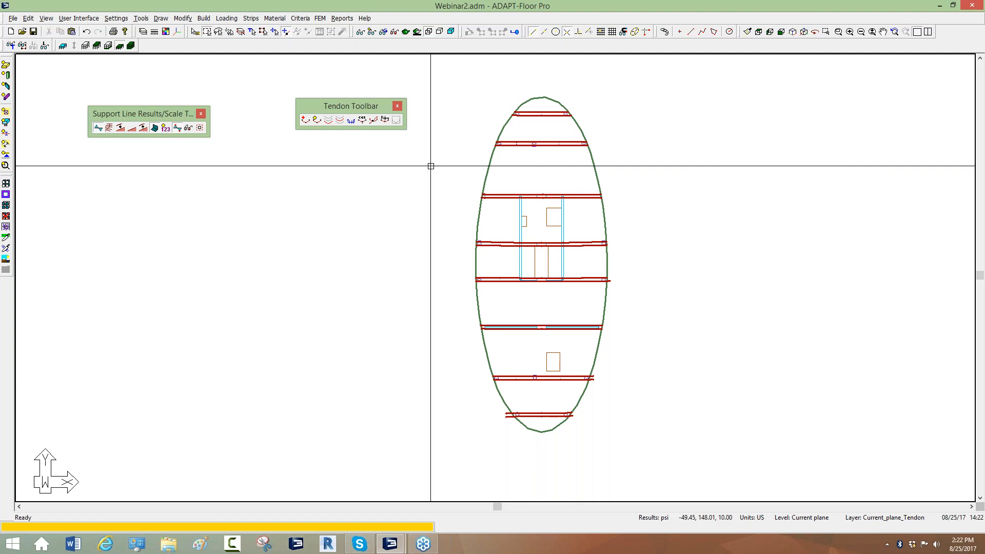
middle_click_drag(660, 186, 437, 214)
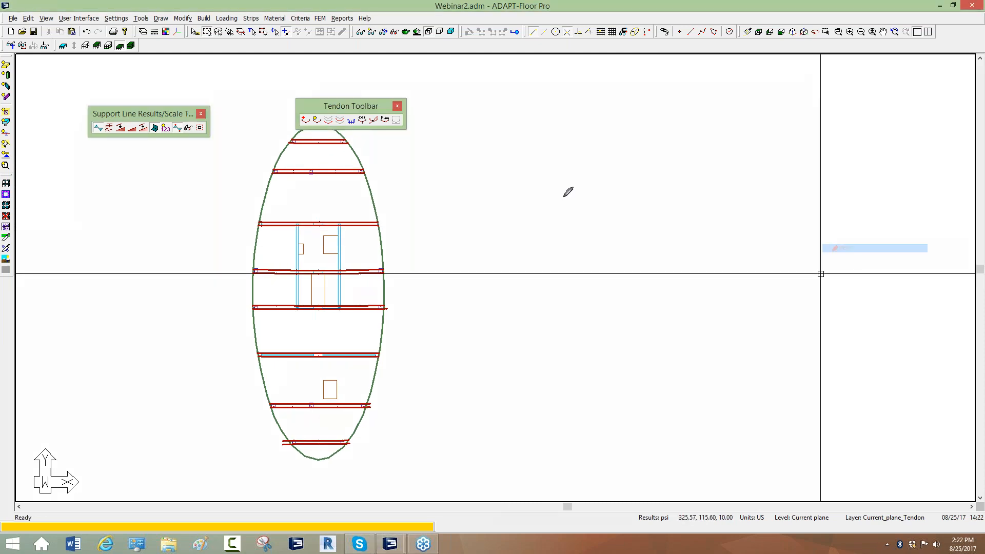
mouse_move(459, 100)
left_mouse_down()
mouse_move(484, 403)
mouse_move(623, 408)
mouse_move(655, 305)
mouse_move(731, 307)
mouse_move(729, 243)
mouse_move(807, 157)
mouse_move(793, 73)
mouse_move(460, 100)
mouse_move(538, 118)
mouse_move(545, 135)
left_mouse_up()
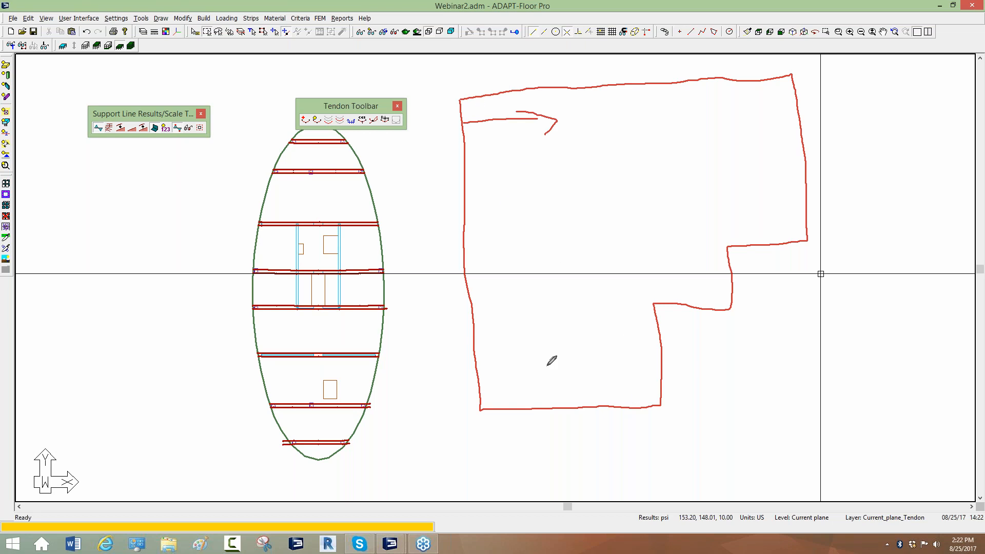
mouse_move(495, 431)
left_mouse_down()
mouse_move(487, 65)
mouse_move(498, 92)
mouse_move(506, 452)
mouse_move(518, 420)
left_mouse_up()
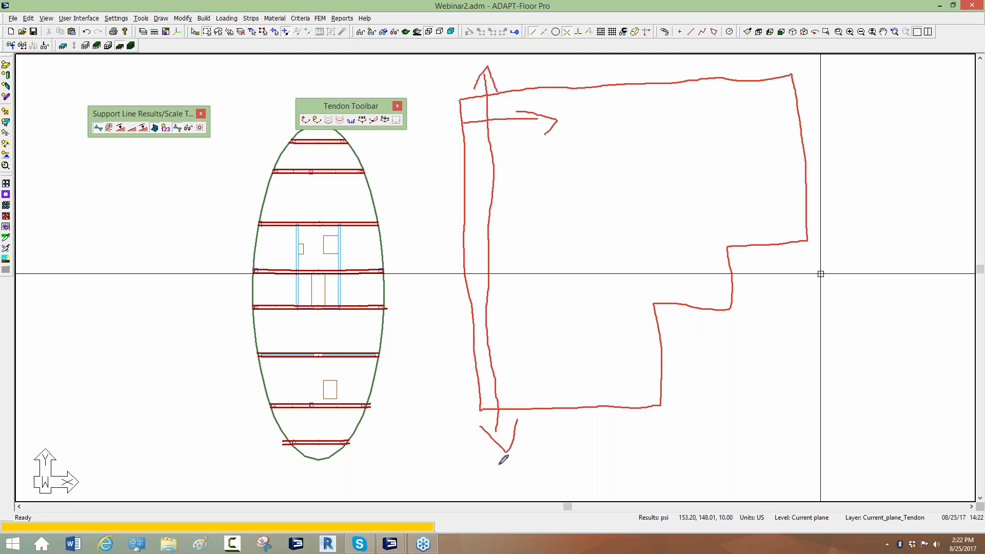
mouse_move(294, 109)
left_mouse_down()
mouse_move(291, 122)
mouse_move(307, 122)
mouse_move(295, 112)
left_mouse_up()
left_click_drag(501, 394, 492, 387)
left_click_drag(498, 314, 486, 314)
left_click_drag(503, 235, 490, 236)
left_click_drag(514, 161, 497, 163)
left_click_drag(497, 108, 480, 109)
left_click_drag(643, 394, 654, 392)
left_click_drag(632, 319, 646, 318)
left_click_drag(623, 241, 633, 237)
left_click_drag(619, 176, 623, 175)
left_click_drag(618, 109, 637, 107)
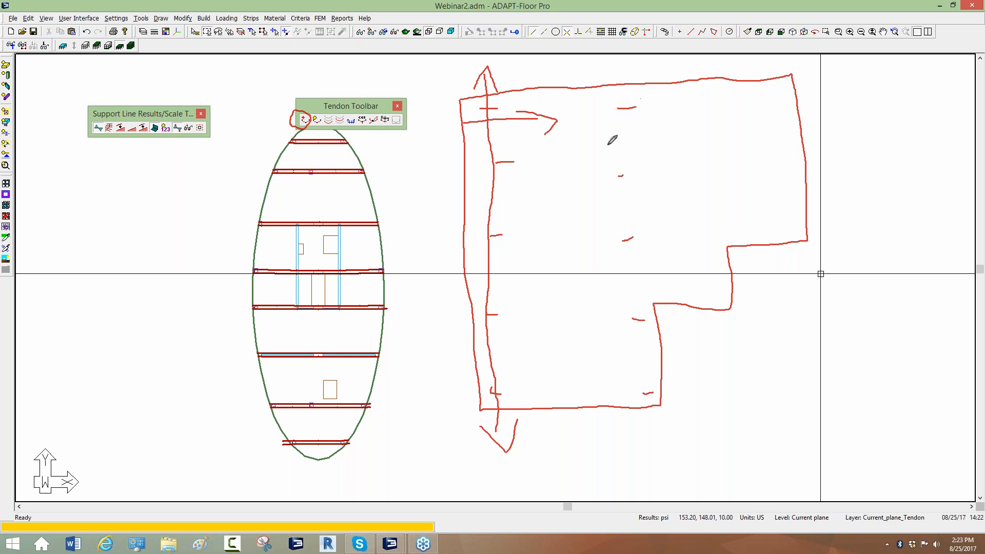
left_click_drag(650, 426, 648, 390)
left_click_drag(646, 375, 642, 341)
left_click_drag(641, 316, 639, 296)
left_click_drag(637, 245, 634, 224)
left_click_drag(624, 186, 621, 113)
left_click_drag(618, 100, 617, 95)
left_click_drag(609, 427, 598, 349)
left_click_drag(596, 316, 595, 283)
left_click_drag(595, 249, 594, 233)
left_click_drag(593, 177, 586, 100)
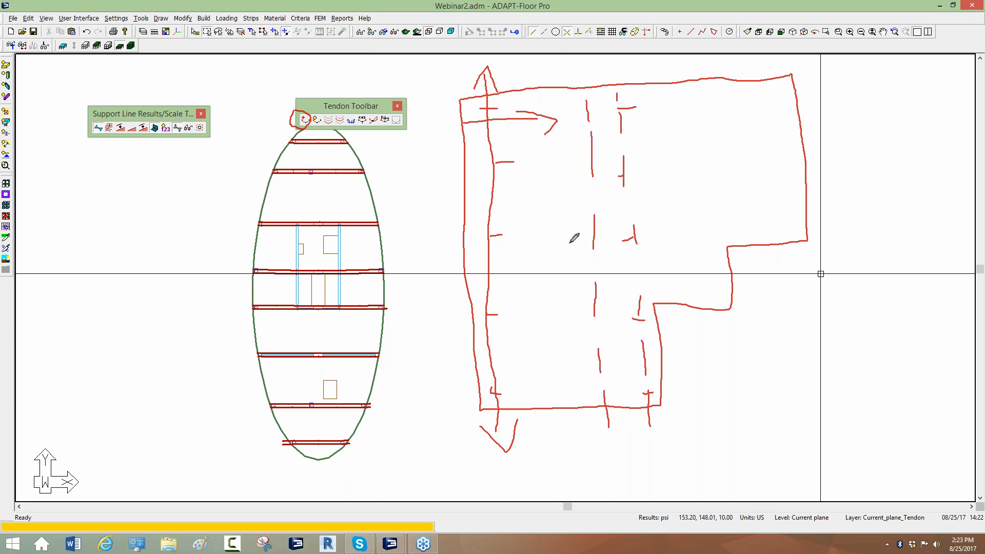
left_click_drag(562, 425, 547, 337)
left_click_drag(545, 321, 545, 309)
mouse_move(544, 284)
left_mouse_down()
mouse_move(535, 150)
mouse_move(546, 136)
left_mouse_up()
left_click(532, 100)
left_click_drag(670, 313, 649, 67)
left_click(651, 208)
left_click_drag(671, 206, 694, 206)
left_click_drag(728, 310, 711, 64)
left_click_drag(742, 261, 722, 71)
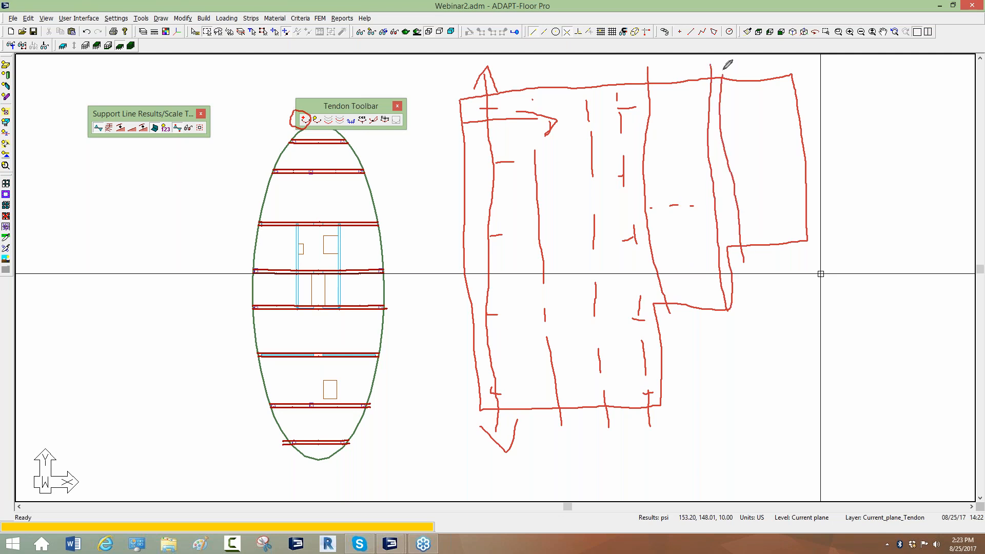
left_click_drag(716, 168, 799, 162)
left_click_drag(790, 269, 769, 69)
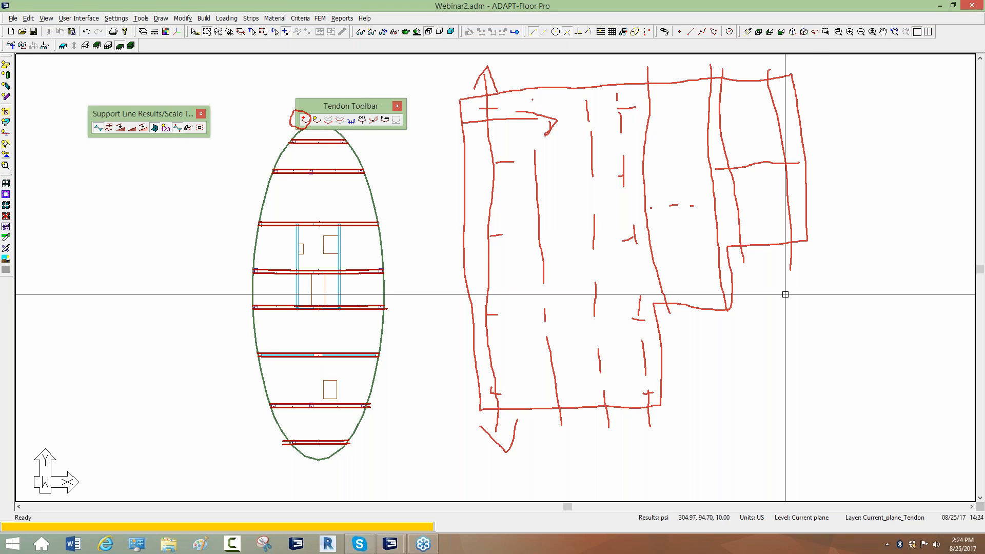
mouse_move(390, 544)
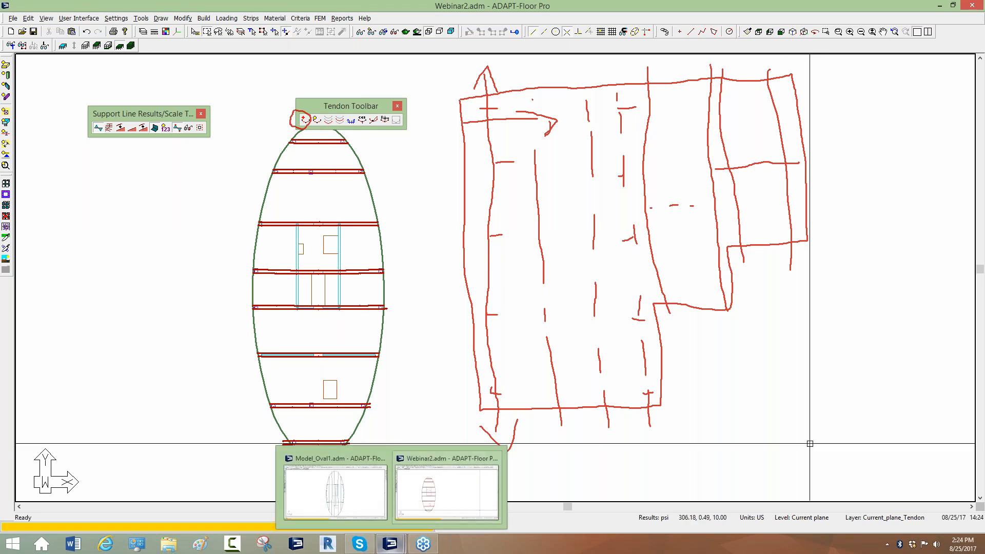
left_click(840, 287)
- Switch to the Model_Oval1.adm model and decline its automatic backup save
mouse_move(392, 545)
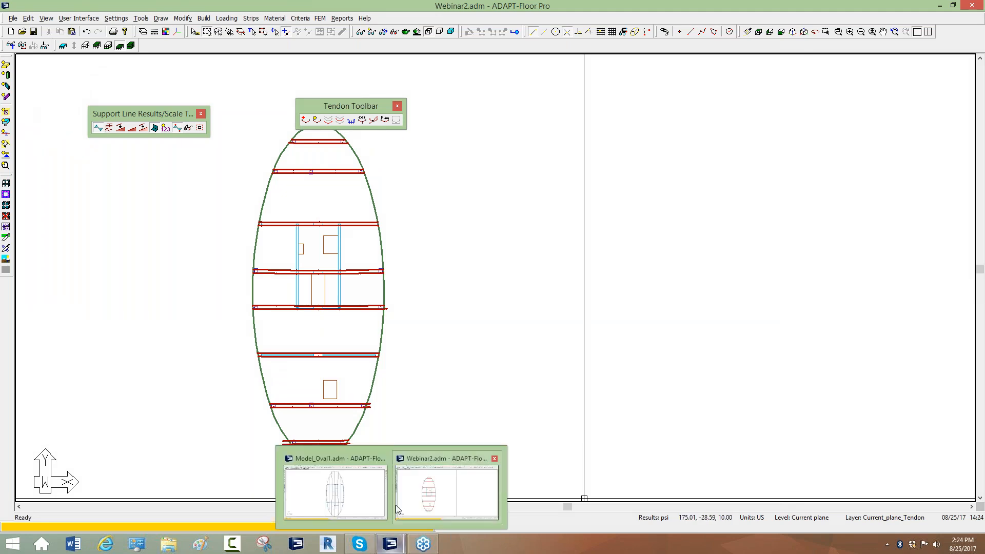
left_click(416, 492)
left_click(395, 540)
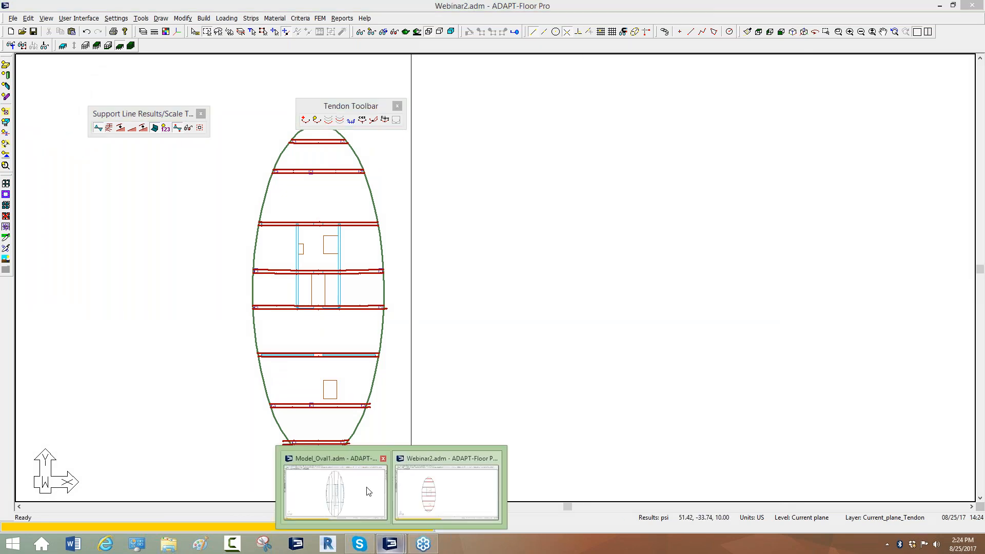
left_click(368, 492)
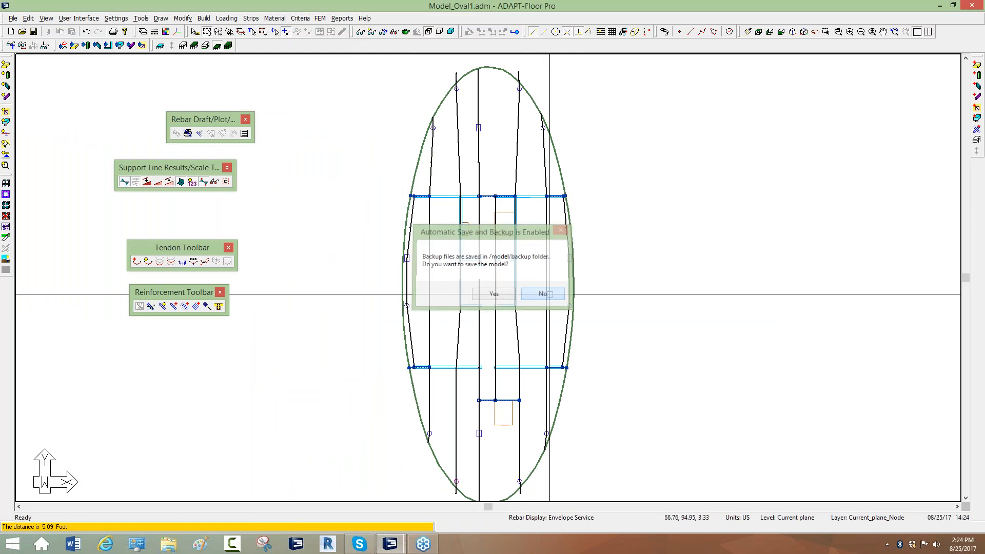
left_click(543, 294)
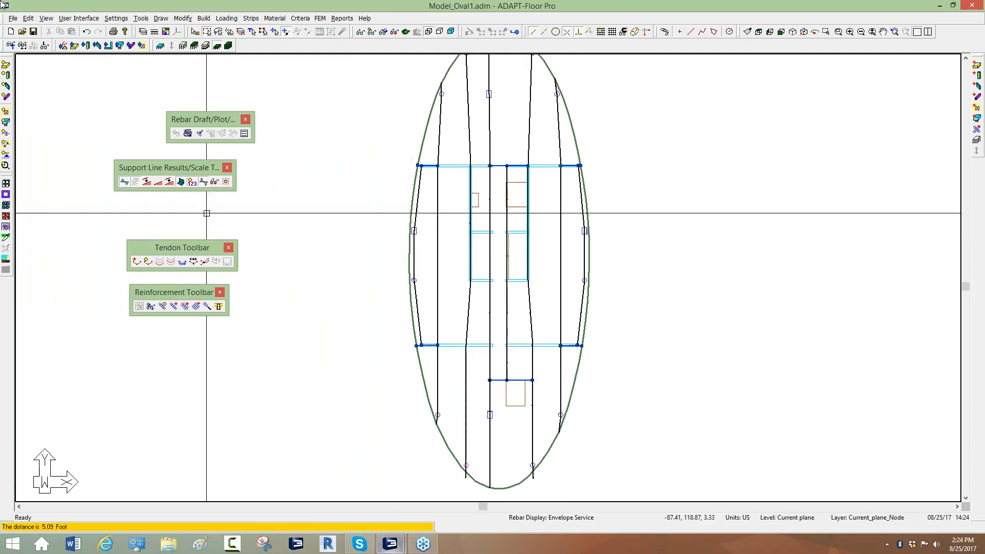
- Open the model Model_Oval1_wTEndons.adm from the Two-Way_PT_Floor Pro 2017 folder inside Builder Models > Webinars
left_click(13, 18)
left_click(25, 41)
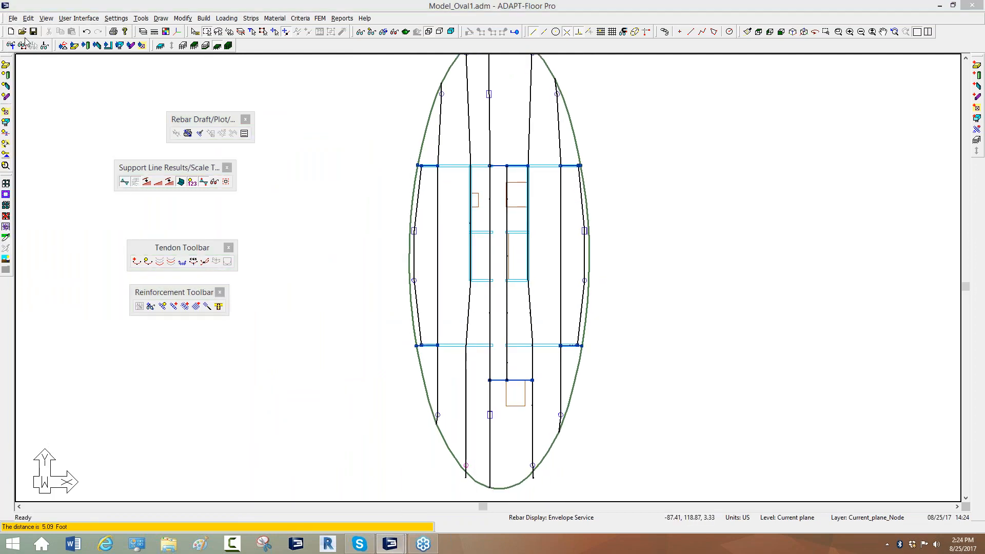
left_click(370, 193)
left_click(579, 295)
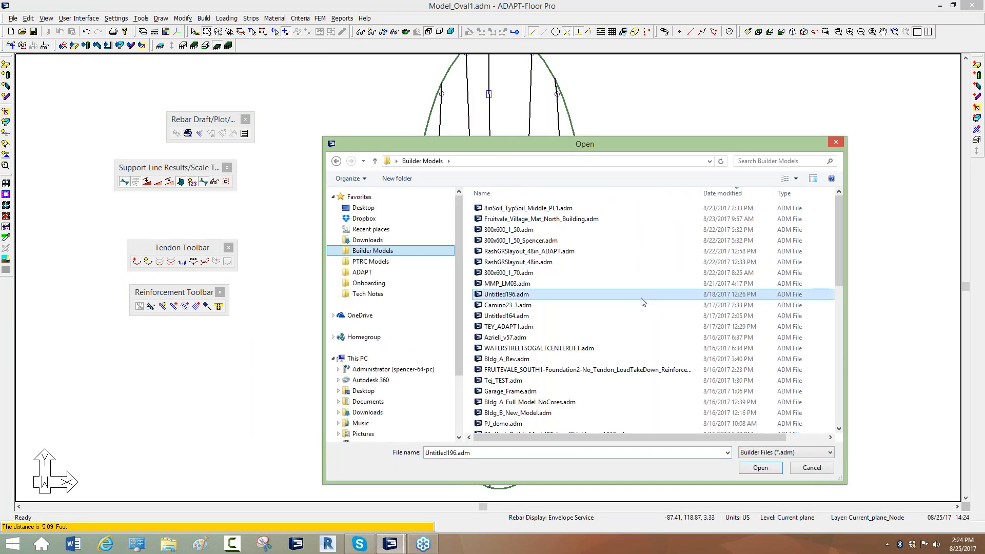
left_click_drag(606, 143, 478, 115)
left_click_drag(710, 209, 718, 386)
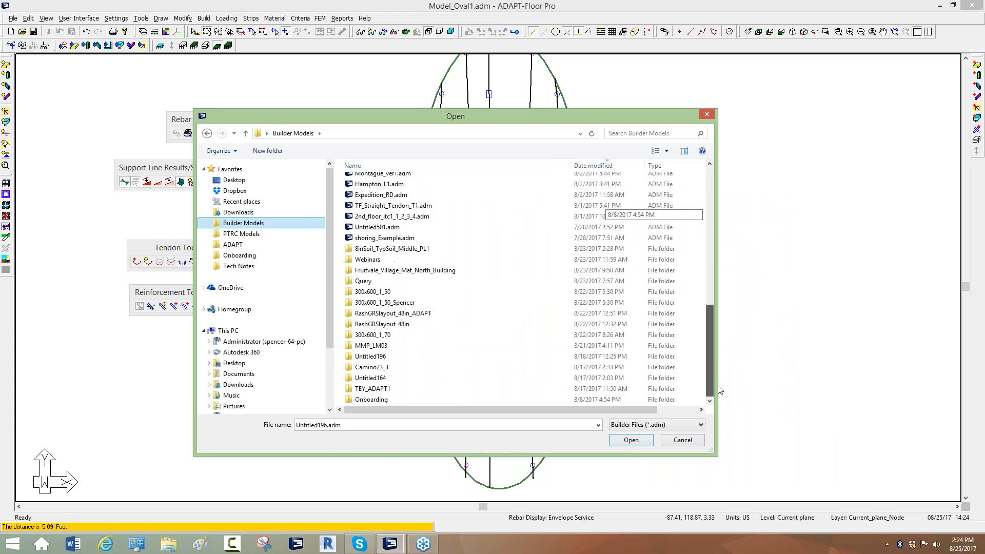
double_click(356, 263)
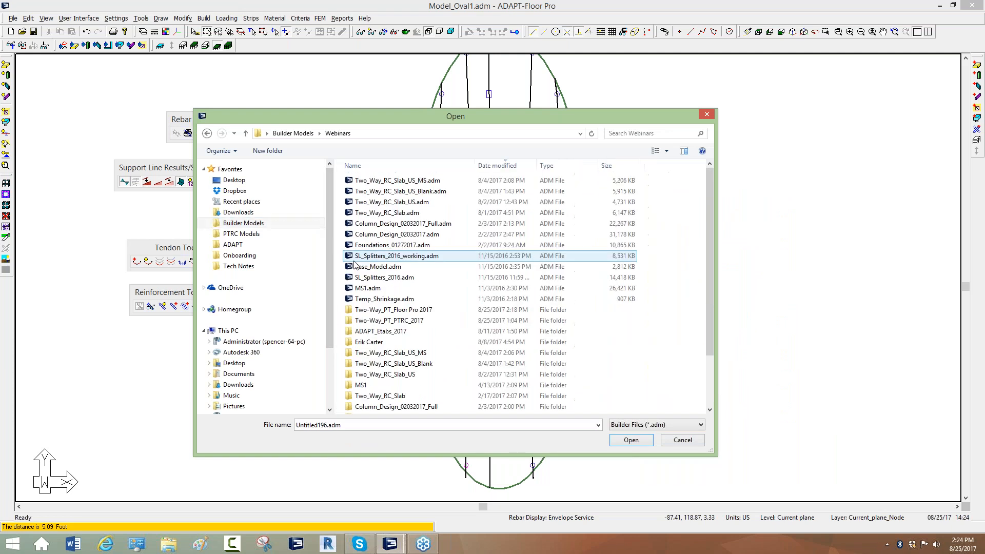
double_click(383, 311)
double_click(378, 226)
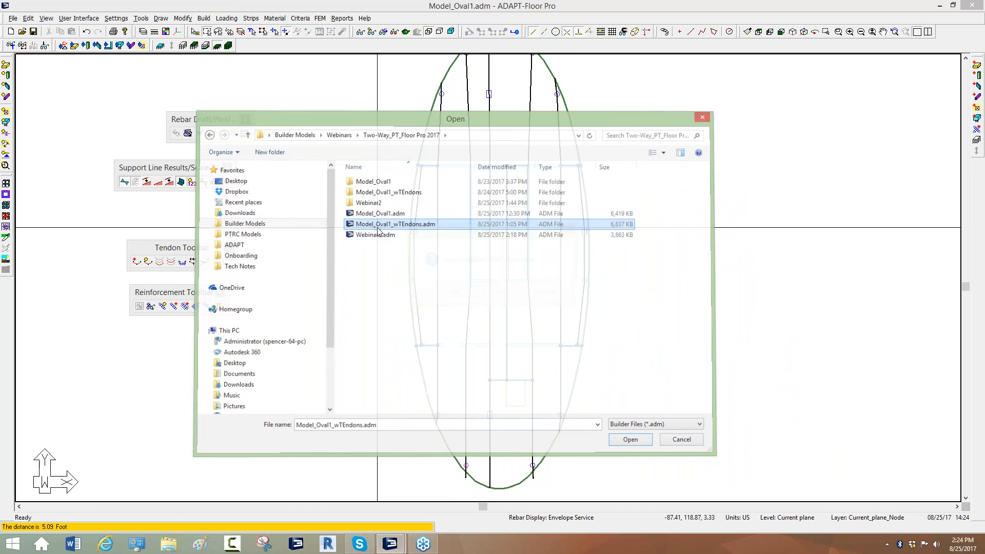
left_click(508, 297)
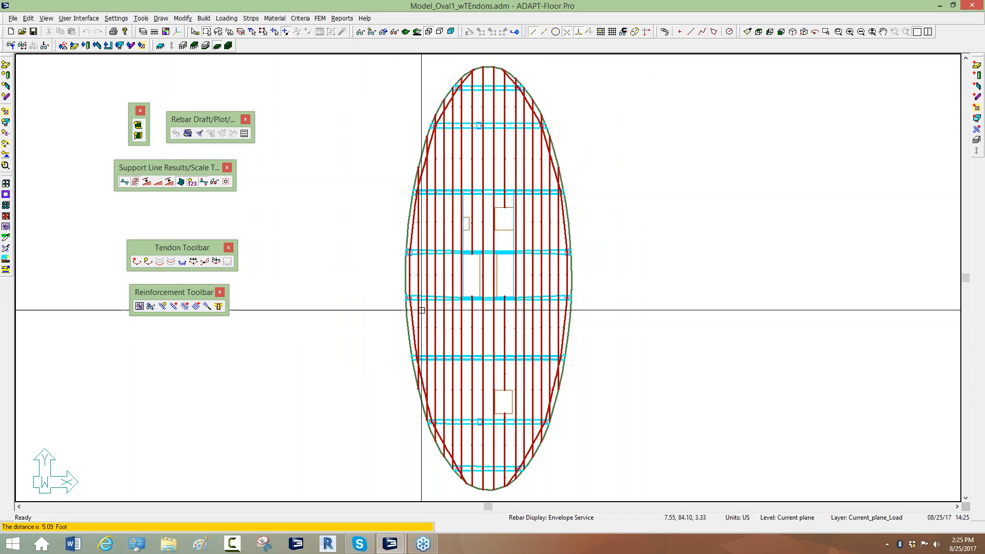
- Examine the distributed tendons running along the slab's long axis, from the curved slab edges to the core walls and openings
middle_click_drag(434, 190, 505, 182)
scroll(497, 222, "up", 8)
scroll(485, 246, "down", 5)
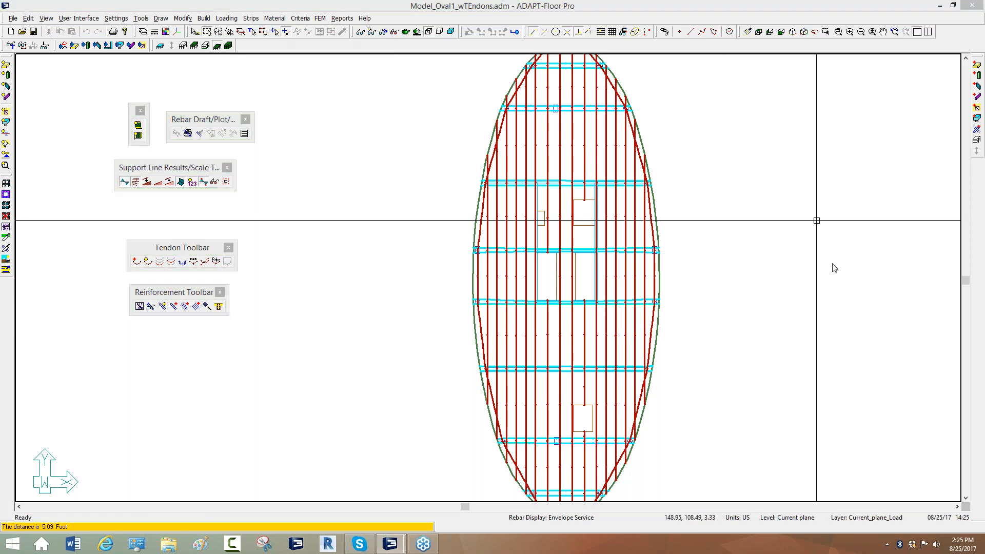
left_click_drag(470, 277, 536, 274)
left_click(480, 268)
left_click(490, 267)
left_click(501, 267)
left_click(509, 267)
left_click(518, 267)
left_click(529, 268)
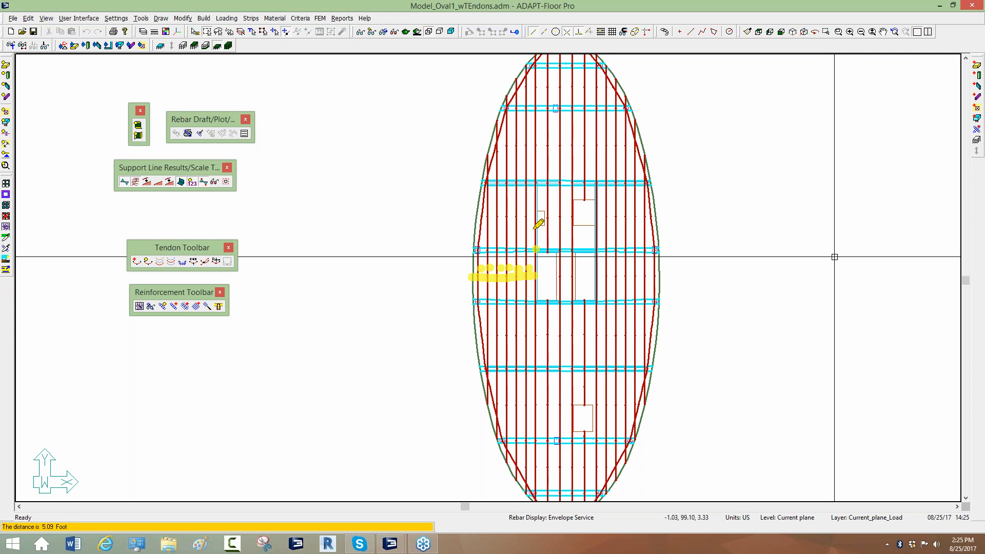
left_click_drag(536, 251, 530, 190)
left_click_drag(536, 236, 607, 241)
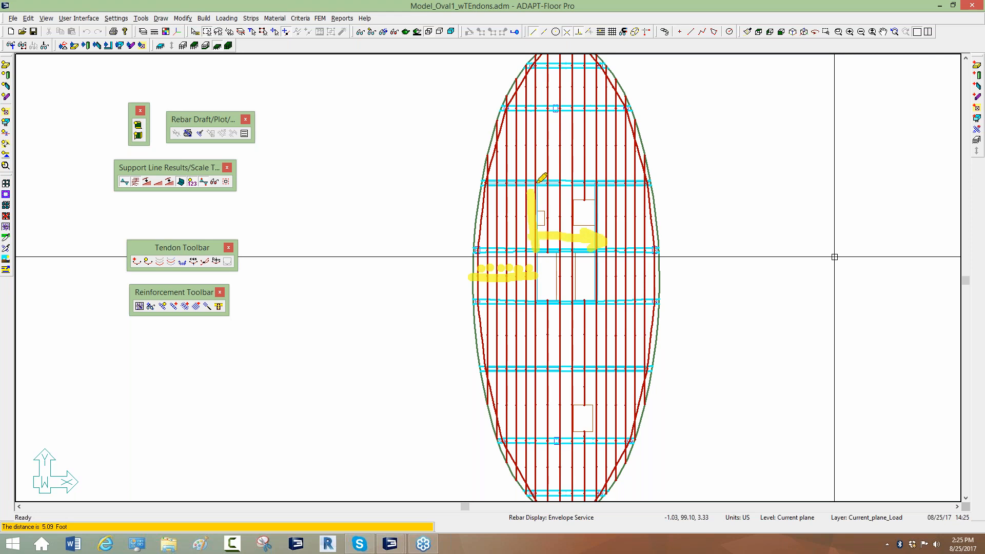
left_click(539, 164)
left_click(553, 162)
left_click(565, 164)
left_click(577, 165)
left_click(589, 167)
left_click_drag(599, 239, 669, 241)
left_click_drag(538, 54, 513, 124)
mouse_move(504, 169)
left_mouse_down()
mouse_move(468, 331)
mouse_move(533, 508)
left_mouse_up()
mouse_move(580, 35)
left_mouse_down()
mouse_move(598, 64)
mouse_move(622, 255)
mouse_move(579, 500)
left_mouse_up()
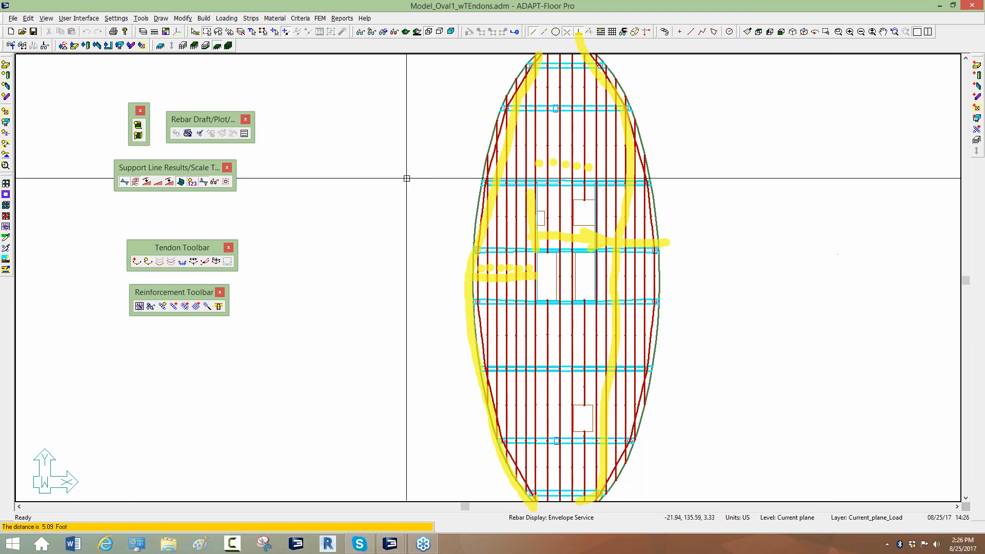
- Switch back to the Webinar2.adm model and hide its tendons in the plan view
left_click(390, 543)
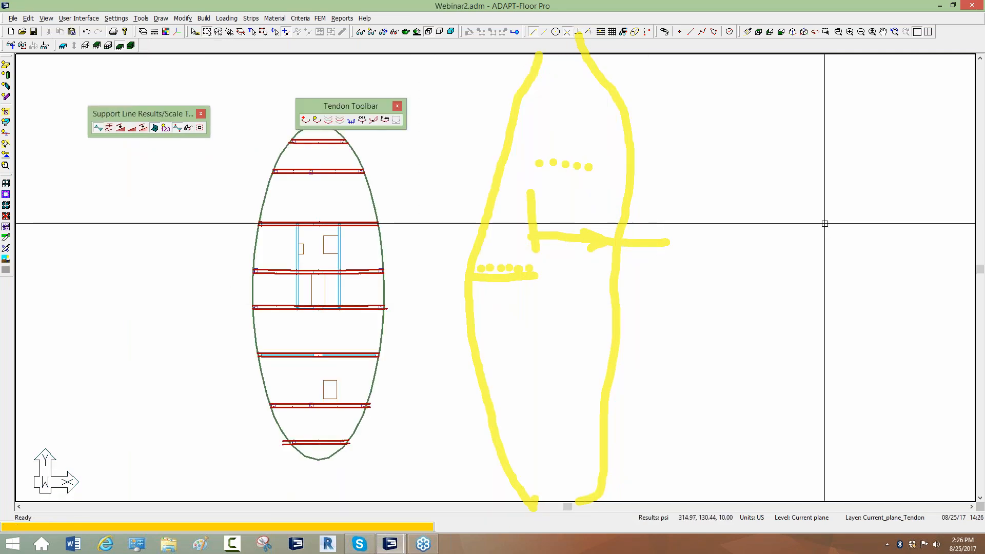
right_click(847, 285)
left_click(853, 287)
middle_click_drag(480, 339, 652, 340)
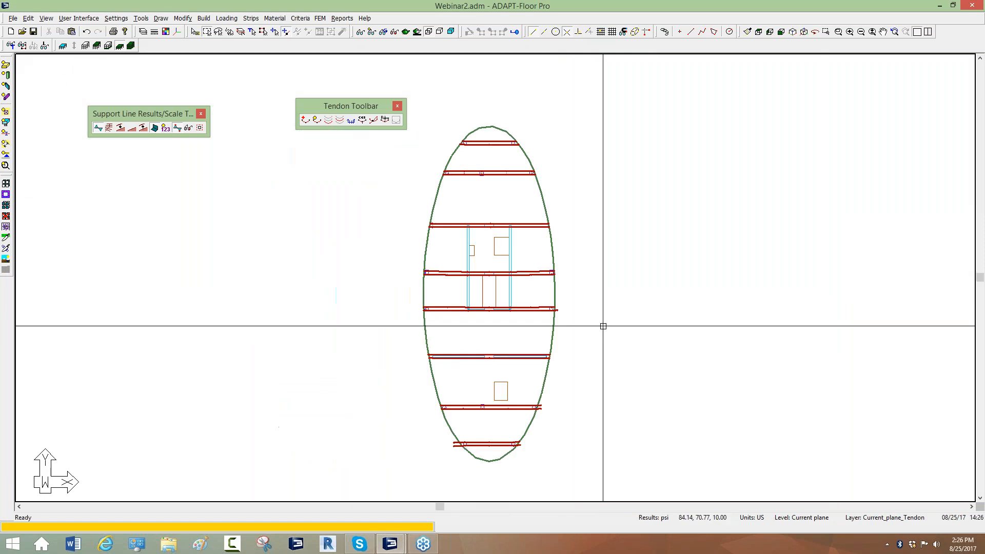
scroll(581, 327, "up", 1)
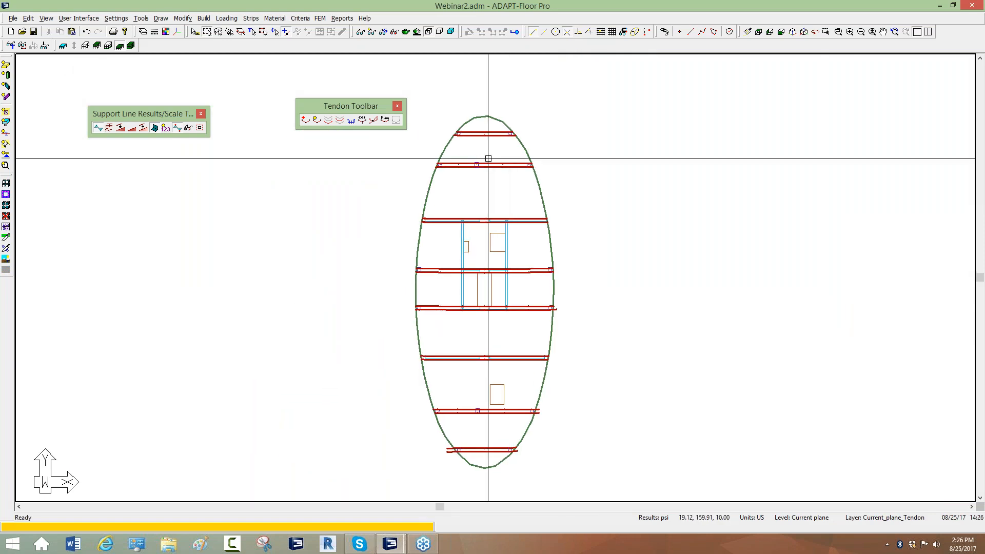
left_click(372, 32)
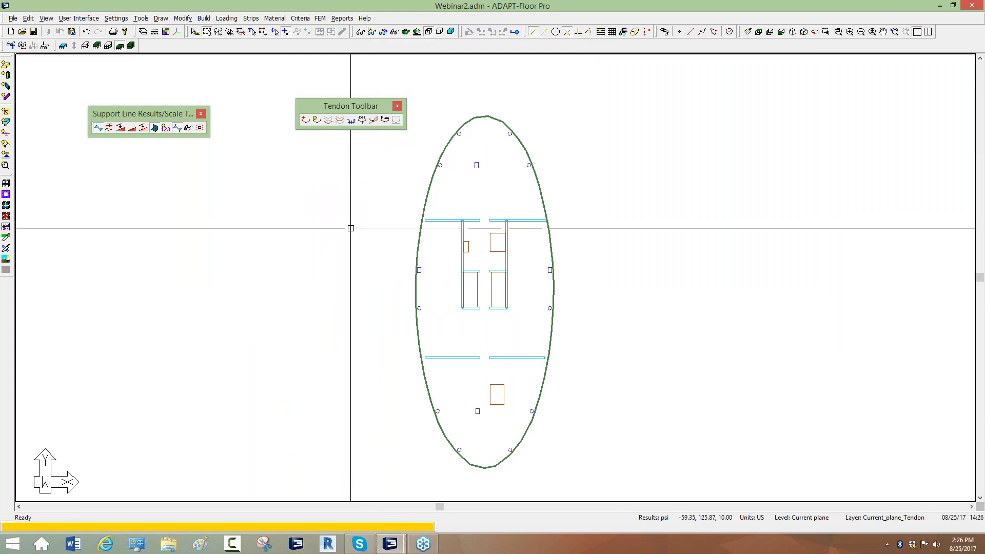
middle_click_drag(634, 345, 670, 332)
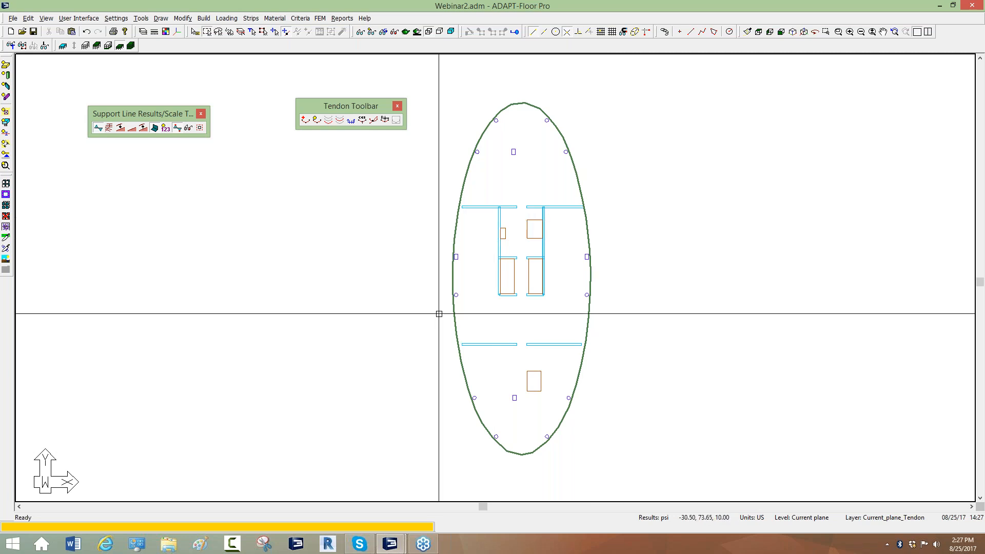
- Switch to the Model_Oval1_wTEndons.adm model and hide its banded and distributed tendons
left_click(390, 546)
left_click(359, 488)
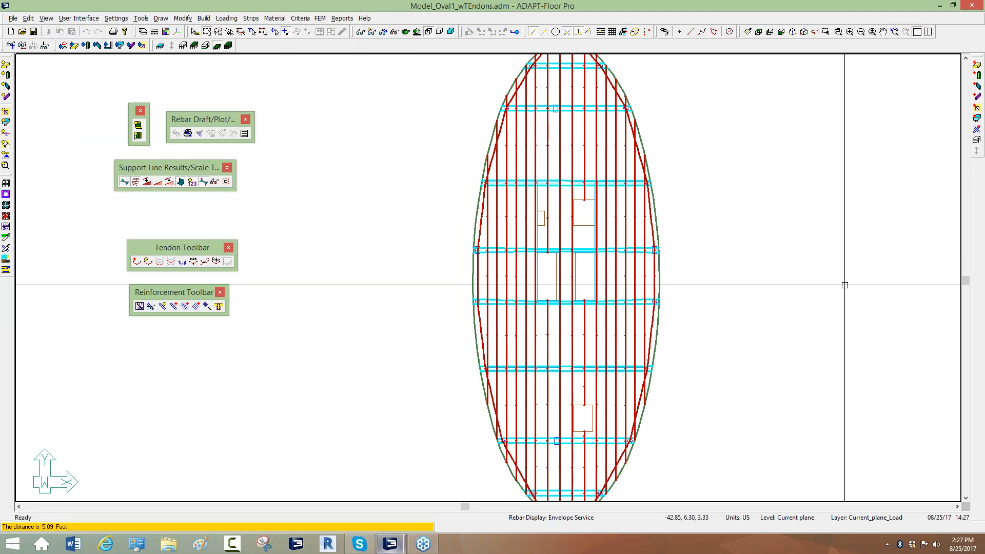
left_click(369, 33)
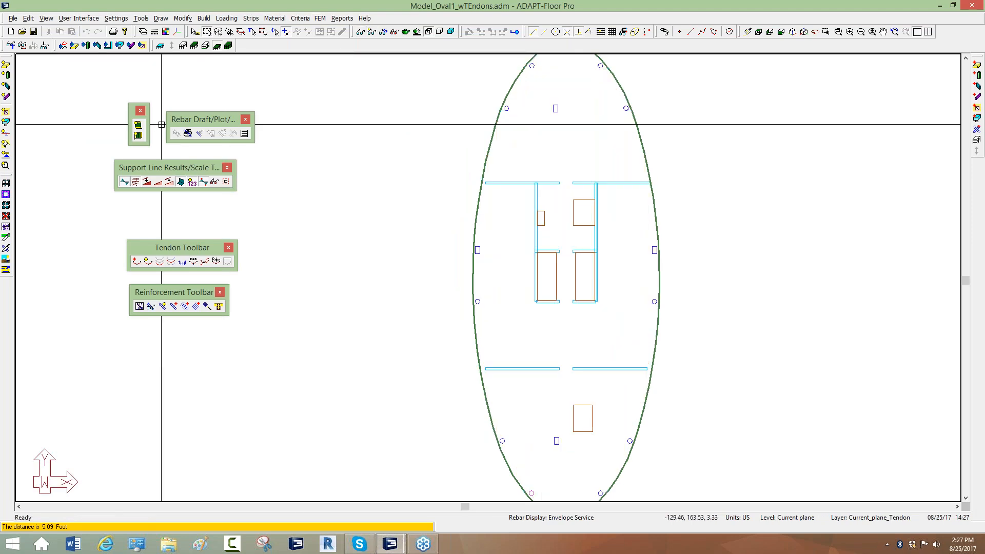
- Discard the design strips generated for the Model_Oval1_wTEndons.adm slab
left_click(251, 18)
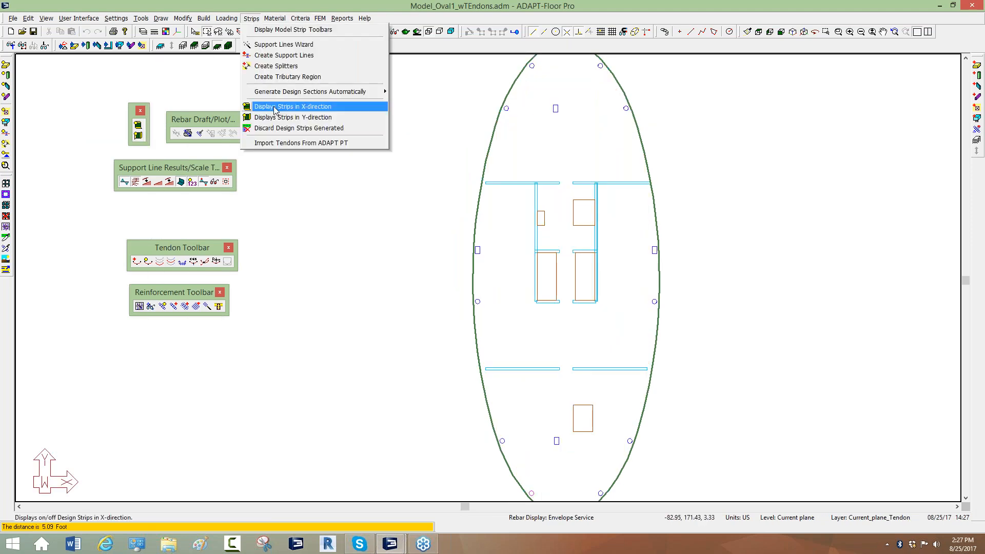
left_click(321, 185)
left_click(251, 18)
left_click(328, 131)
left_click(451, 294)
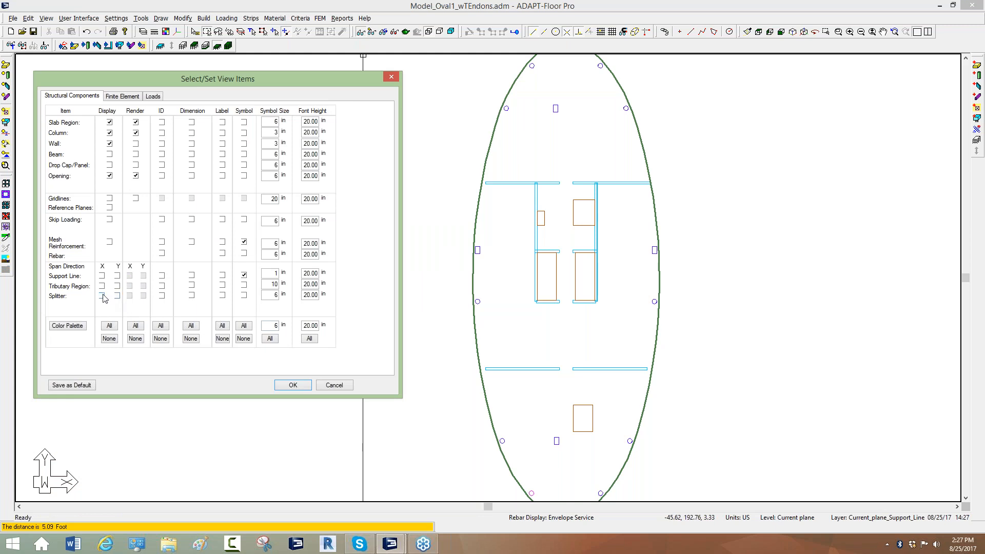
- Display the support lines running along the slab's long axis, inspect several from the western edge to the middle, and clear the selection
left_click(278, 386)
scroll(439, 306, "down", 1)
left_click(474, 232)
left_click(491, 193)
left_click(516, 176)
left_click(534, 171)
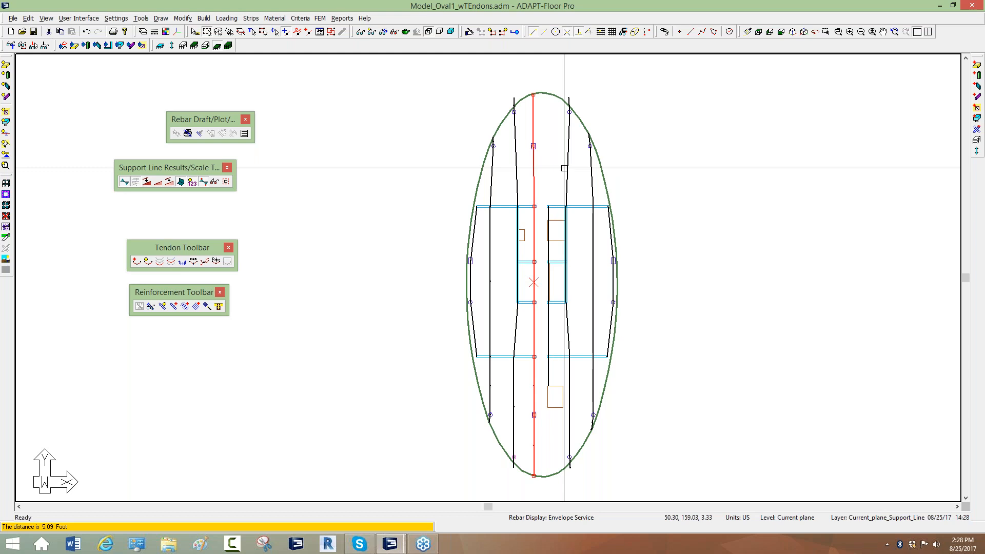
left_click(387, 156)
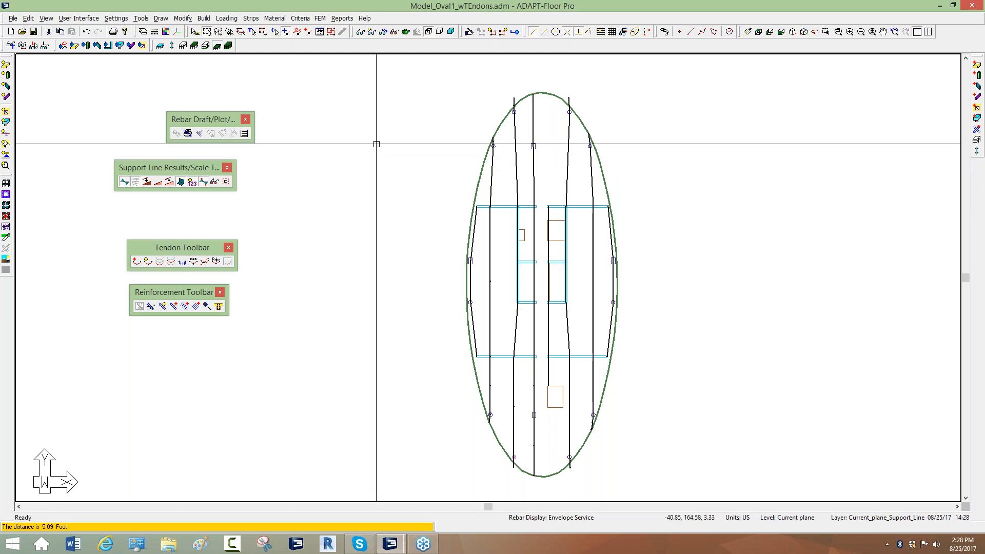
- Open the Model_Oval1.adm model and bring its elliptical slab into view
left_click(13, 18)
left_click(13, 41)
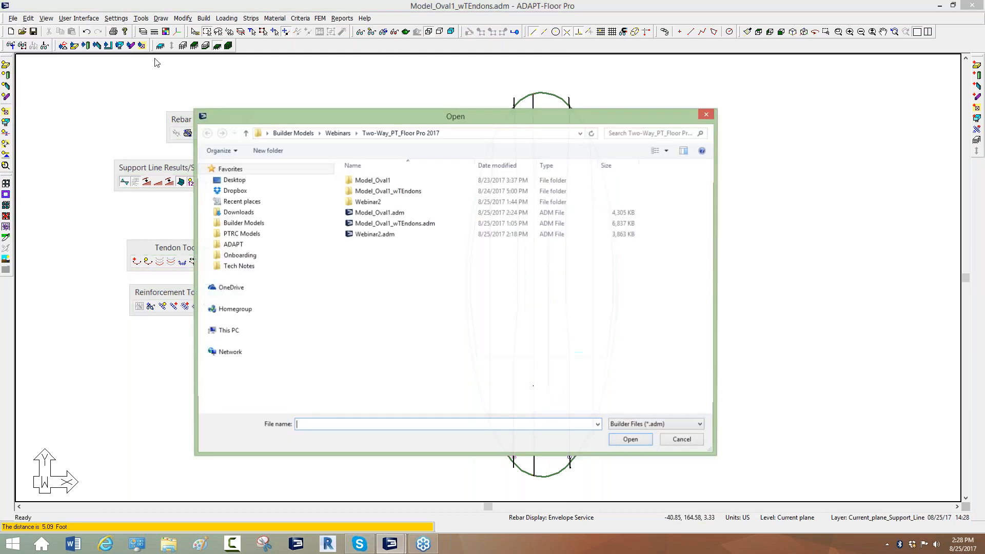
double_click(387, 212)
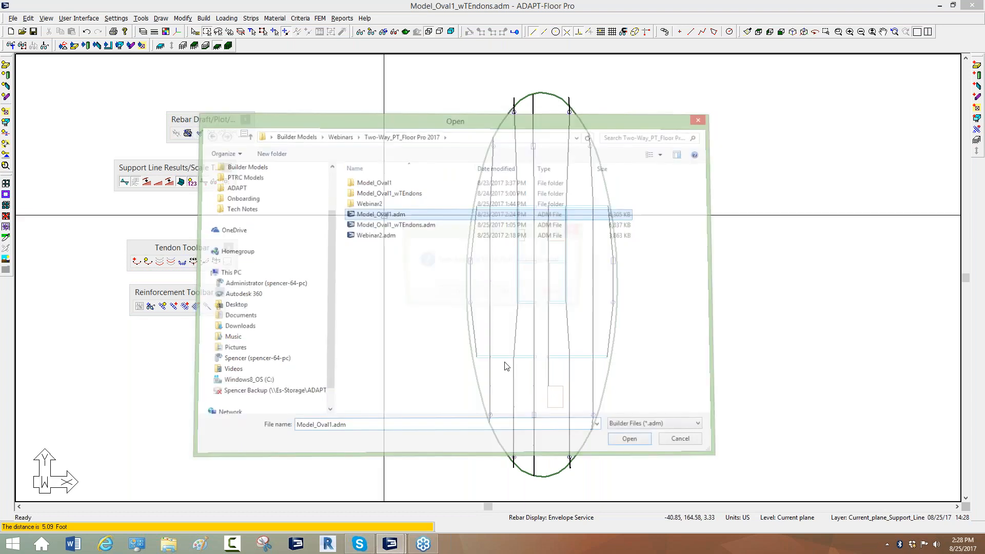
left_click(495, 299)
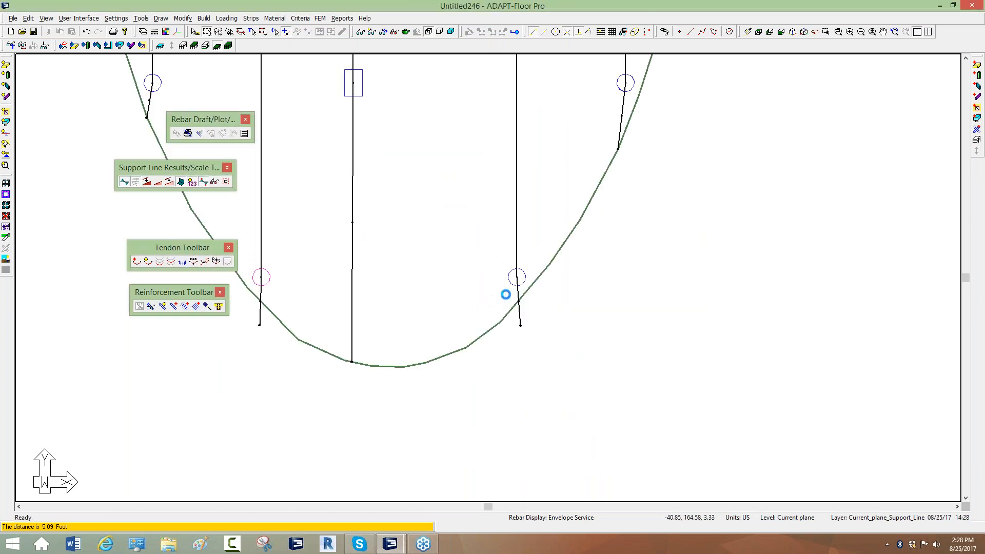
scroll(473, 295, "up", 1)
scroll(470, 241, "up", 4)
scroll(451, 177, "down", 3)
scroll(488, 253, "up", 2)
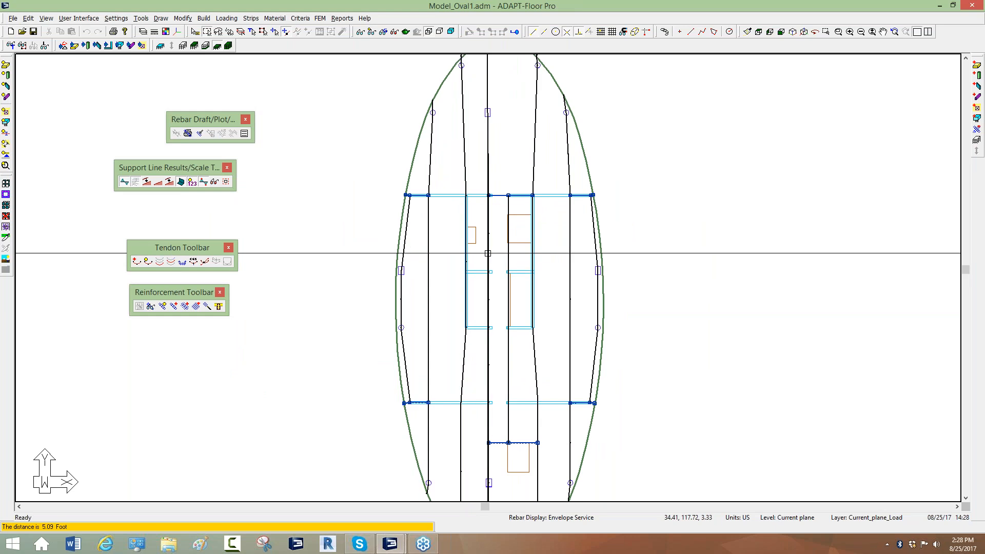
scroll(413, 198, "down", 1)
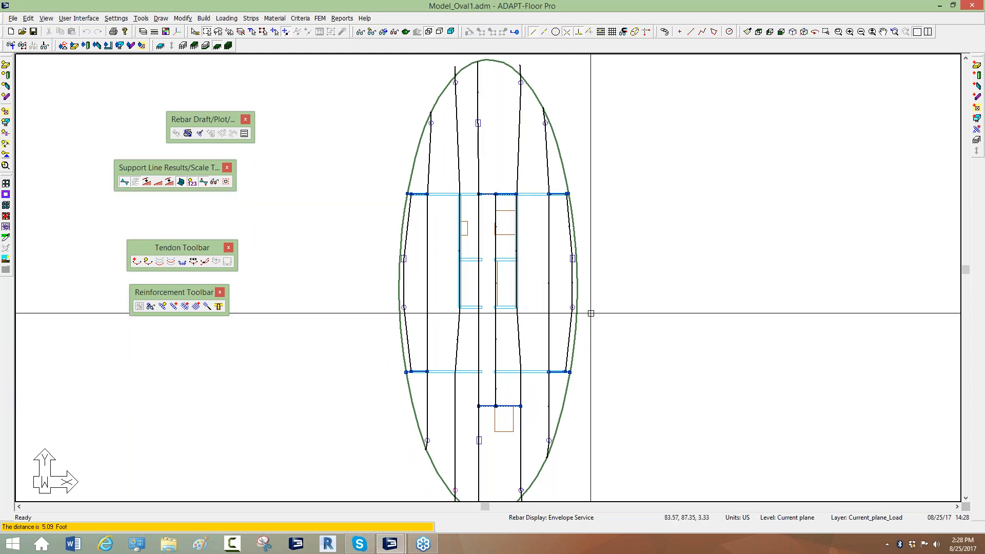
- Hide the loads in the plan view, keeping the Y-direction support lines displayed
left_click(362, 32)
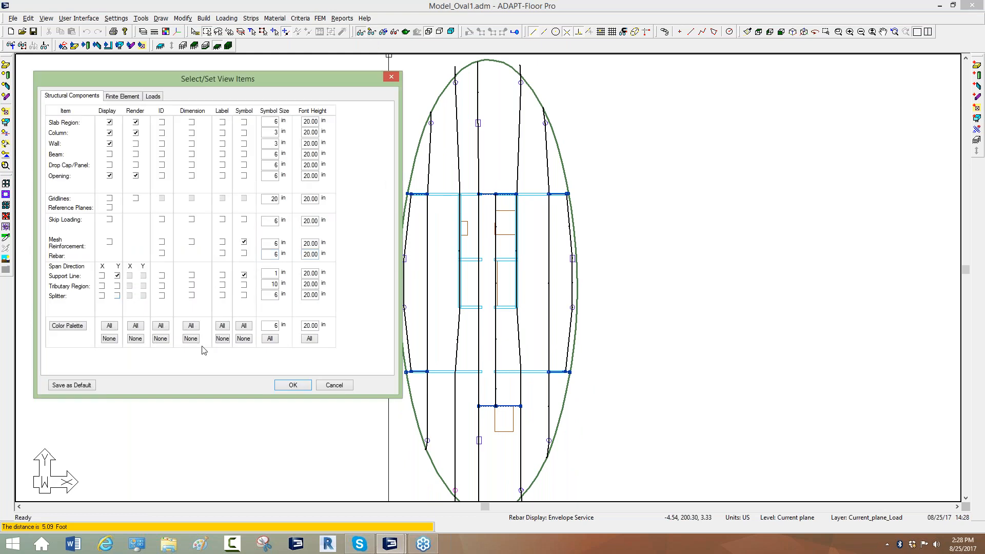
left_click(293, 384)
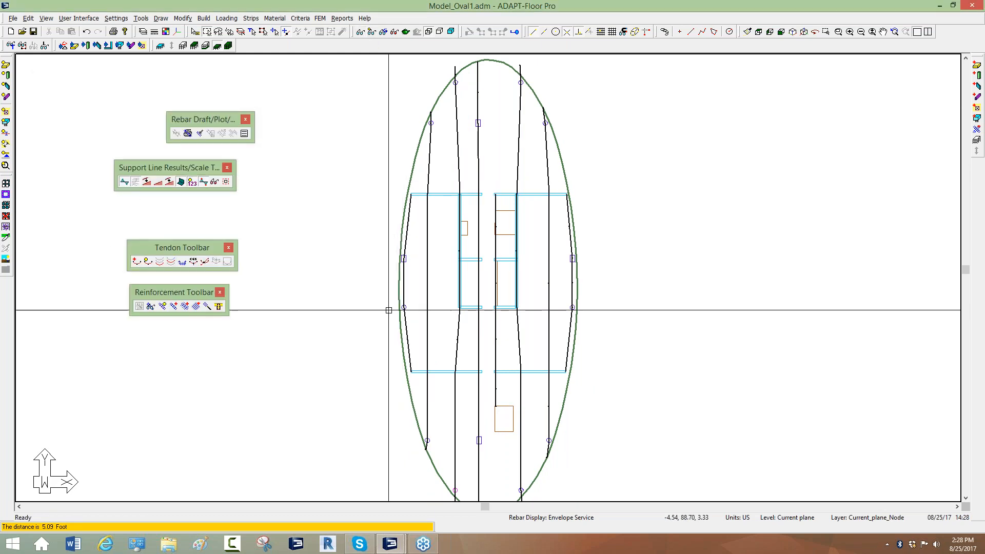
scroll(402, 276, "up", 3)
scroll(411, 235, "down", 2)
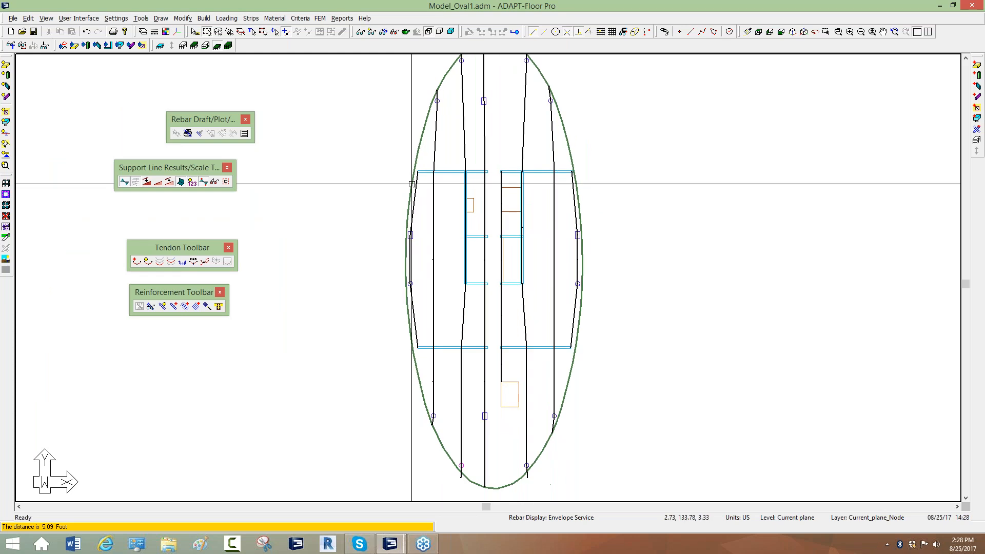
scroll(420, 175, "down", 1)
scroll(411, 228, "up", 1)
- Delete the two outermost support lines, along the slab's western and eastern edges
left_click(411, 227)
scroll(411, 227, "up", 2)
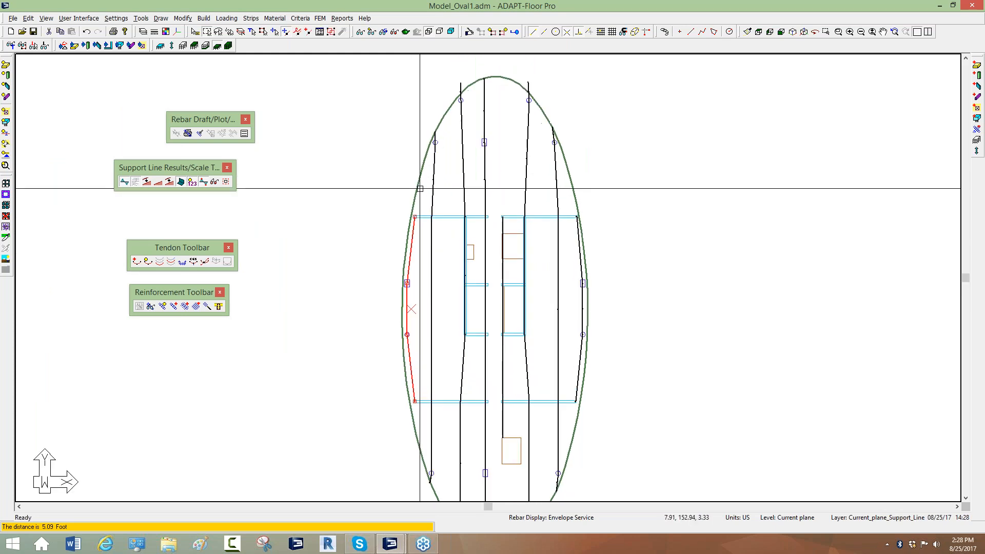
scroll(427, 168, "down", 4)
scroll(414, 215, "up", 3)
key("Delete")
left_click(586, 228)
key("Delete")
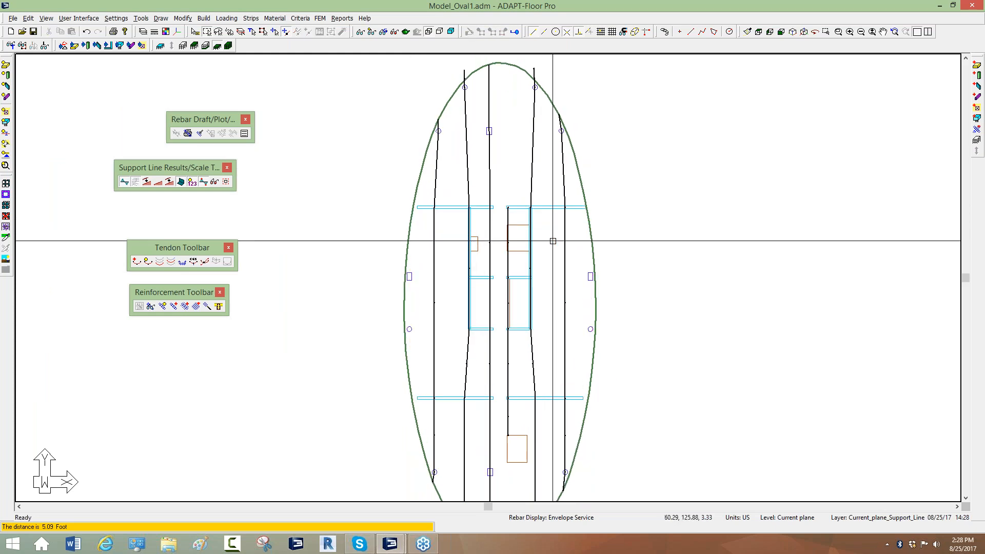
- Delete the end points of the remaining easternmost support line beyond its northern and southern columns so that it ends at those columns
left_click(561, 149)
scroll(558, 128, "up", 2)
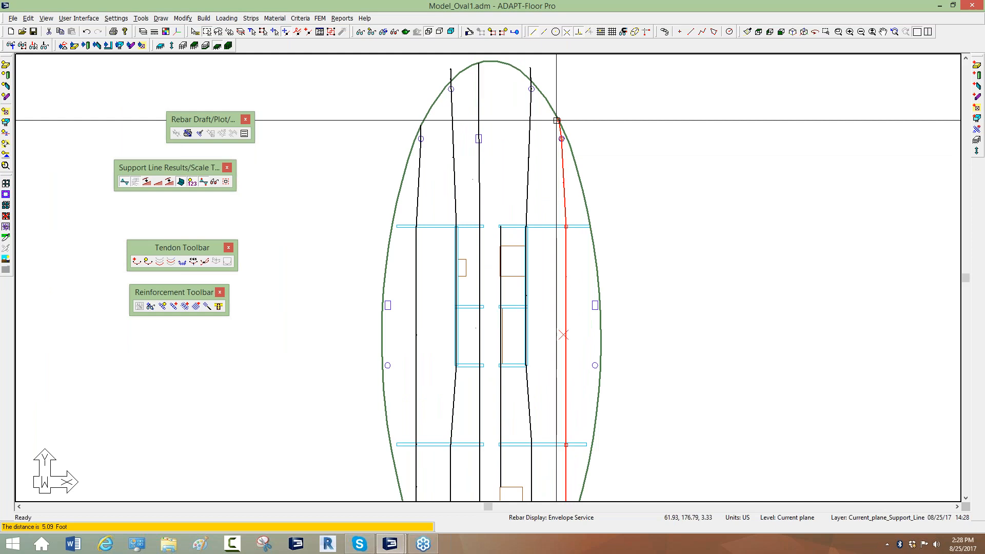
left_click(298, 31)
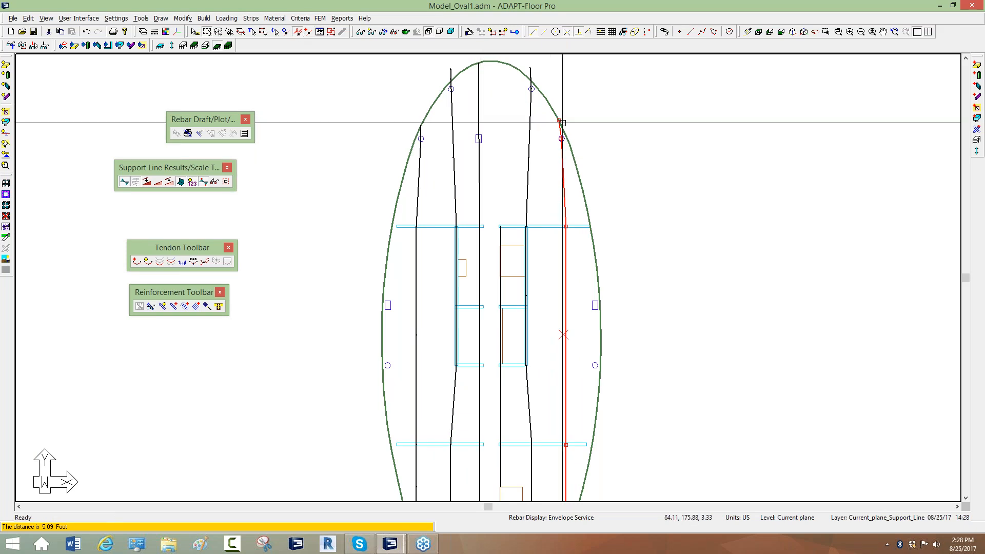
scroll(560, 122, "down", 3)
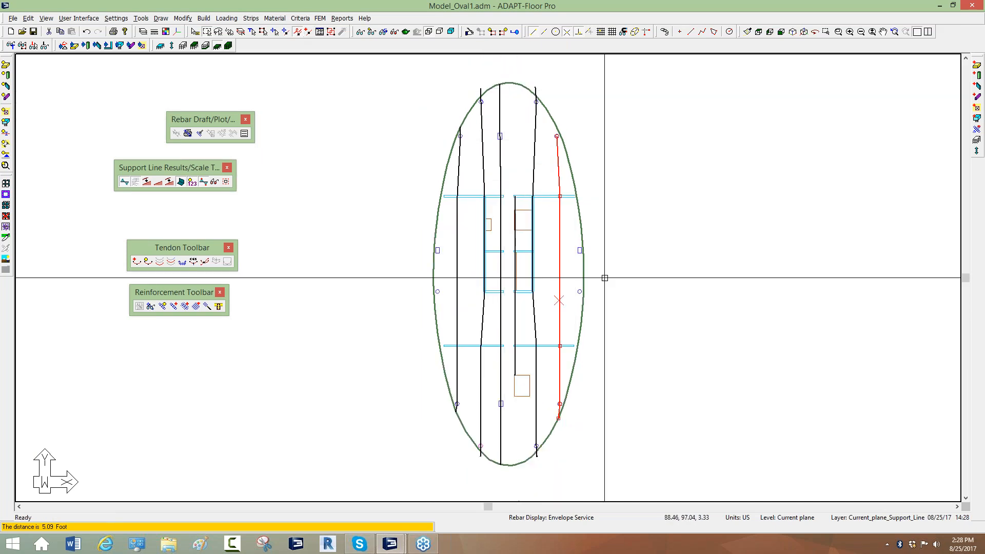
scroll(542, 468, "up", 2)
scroll(462, 389, "down", 3)
scroll(462, 388, "down", 1)
key("Escape")
- Delete the end points of the remaining westernmost support line beyond its northern and southern columns
scroll(451, 185, "up", 4)
left_click(471, 172)
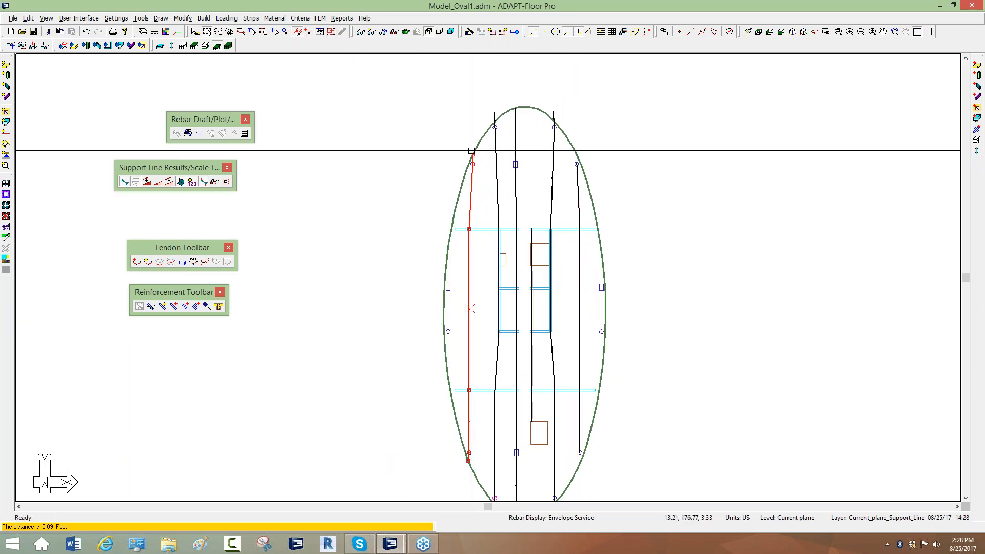
left_click(473, 153)
middle_click_drag(484, 387, 486, 301)
left_click(470, 375)
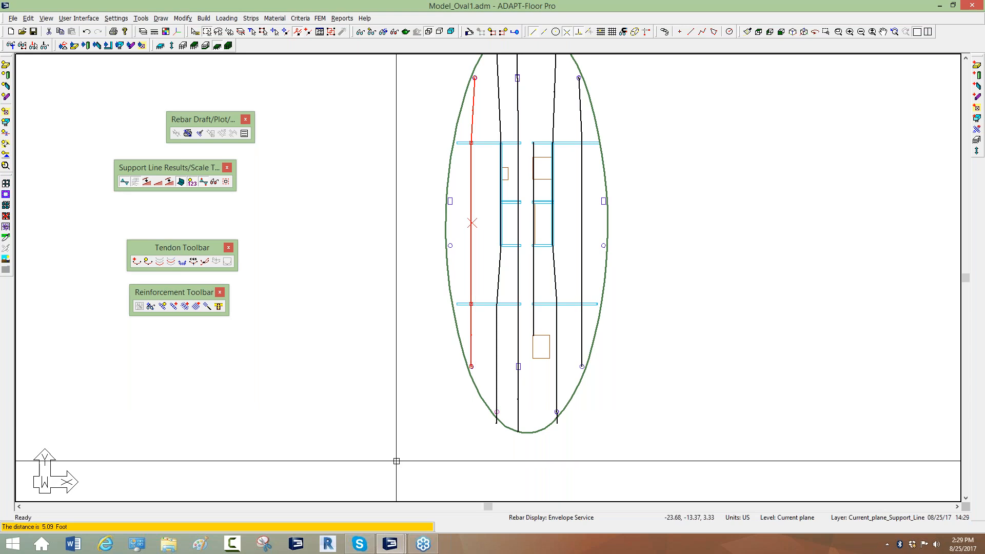
scroll(486, 101, "up", 1)
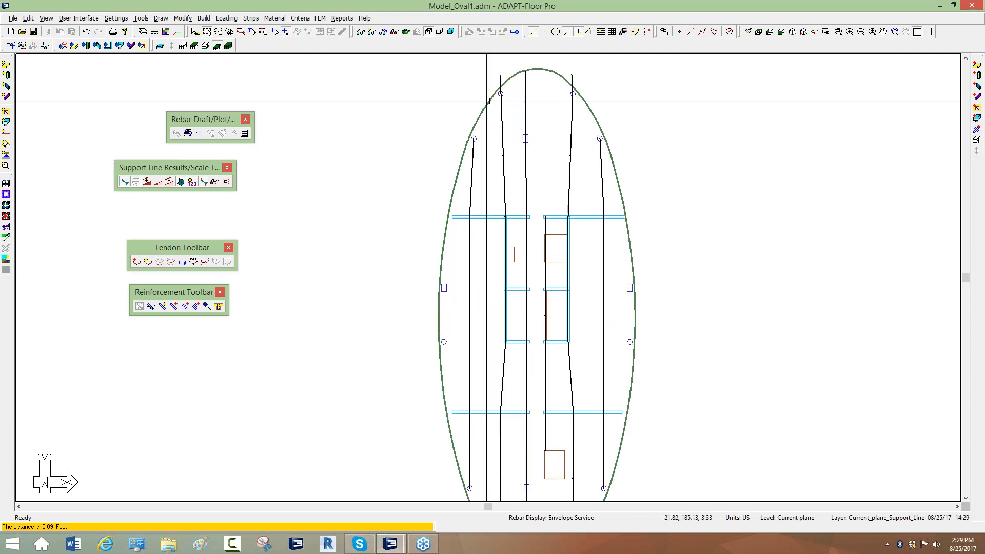
- Delete the end points of the support line just west of the centre line so that it stops at its end columns
left_click(500, 103)
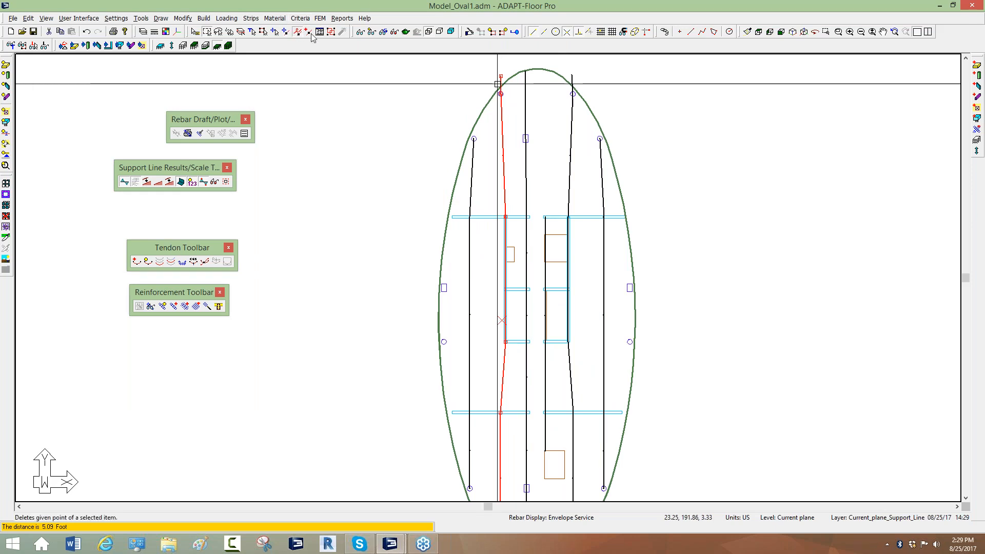
scroll(502, 75, "down", 5)
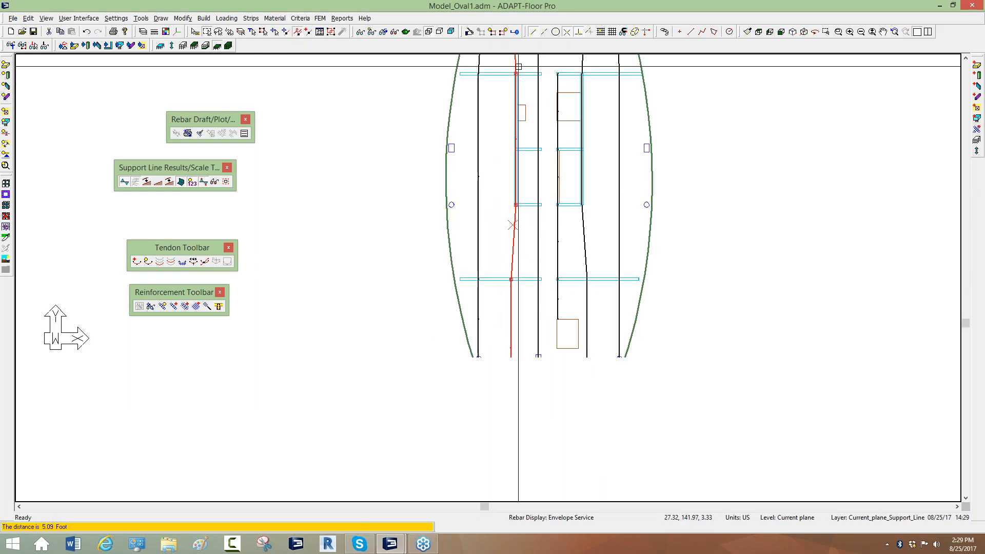
left_click(509, 320)
scroll(502, 436, "down", 2)
key("Escape")
scroll(551, 252, "up", 2)
- Delete the end points of the inner eastern support line, through the core wall, so that it stops at its end columns
left_click(573, 260)
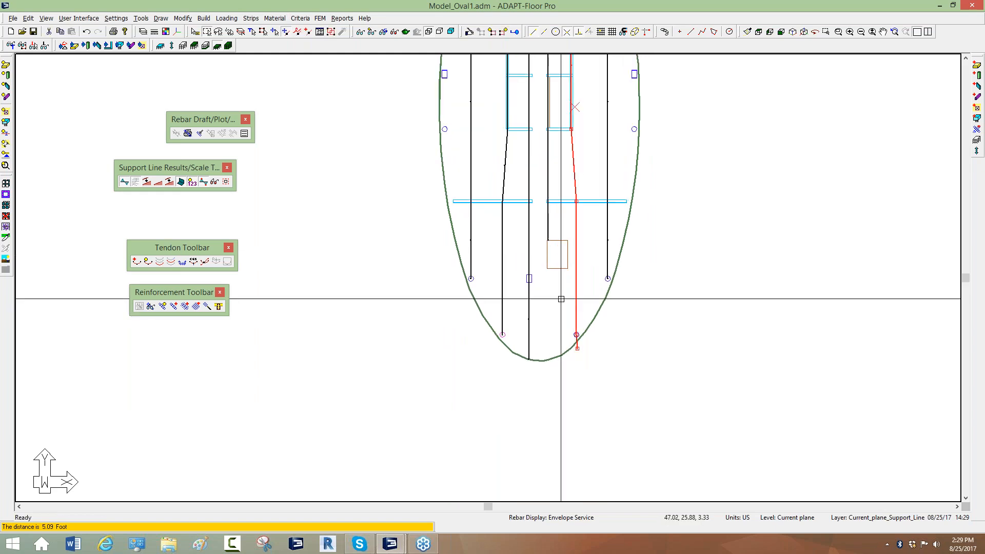
scroll(513, 425, "down", 3)
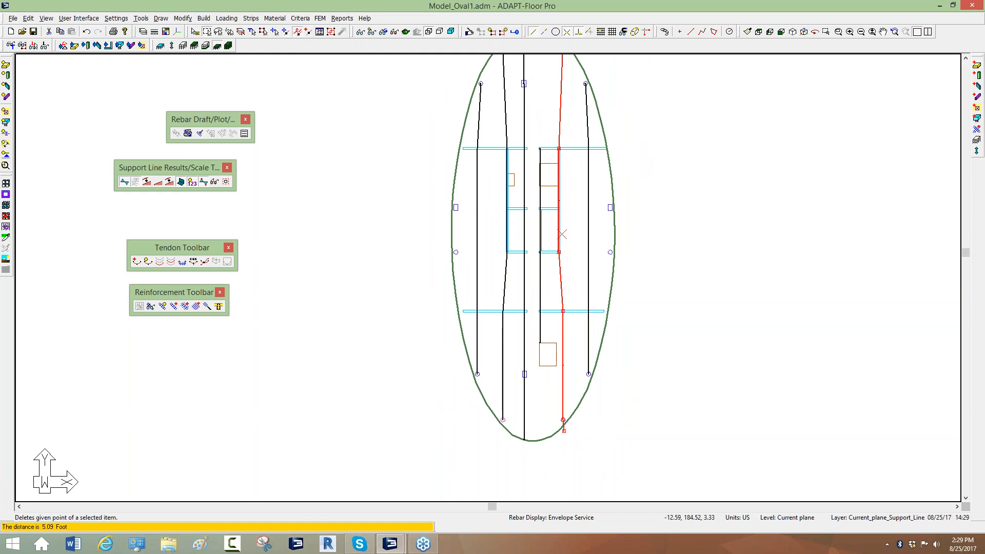
left_click(563, 431)
middle_click_drag(540, 221, 532, 293)
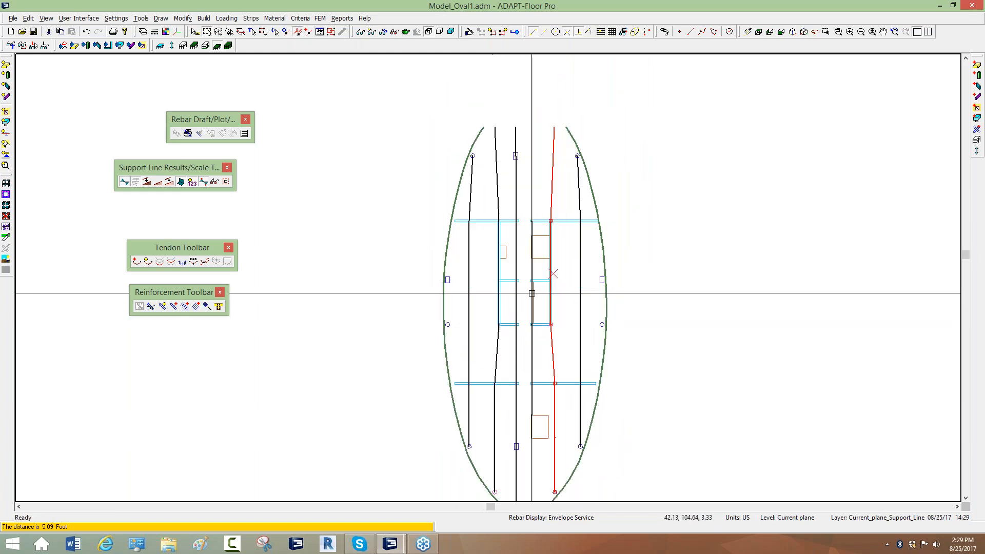
scroll(531, 293, "down", 2)
key("Escape")
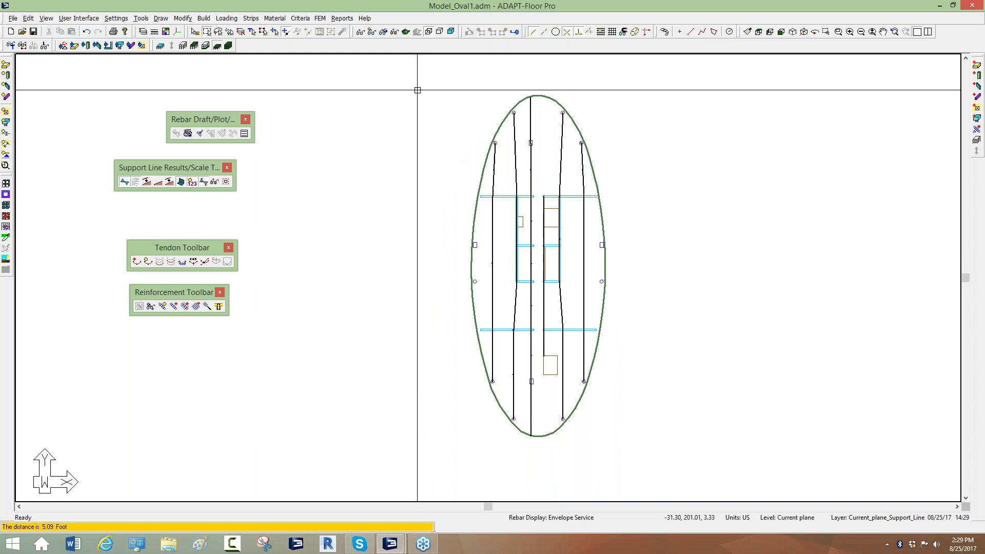
- Start a Y-direction support line at the slab's southern edge and run it through the two southwestern columns
left_click(251, 19)
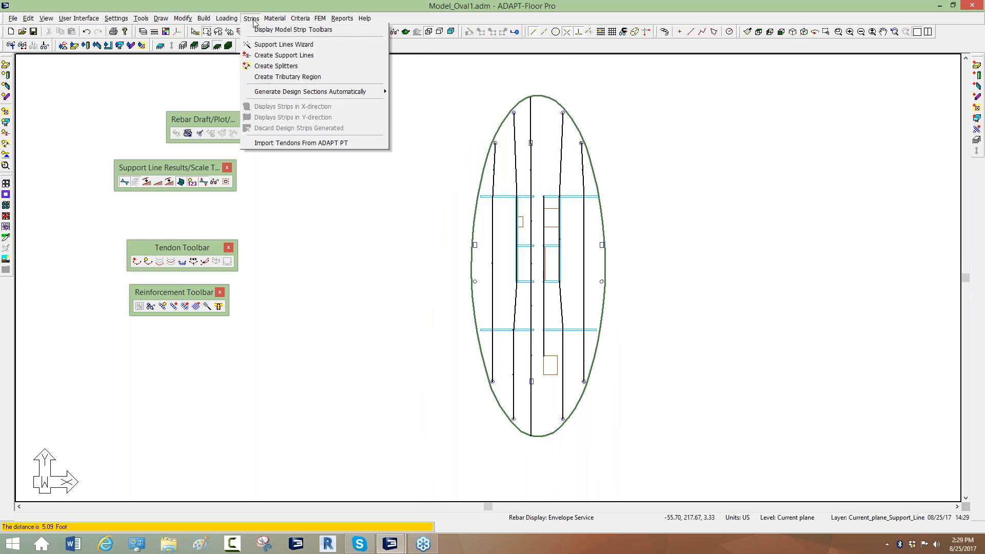
left_click(280, 56)
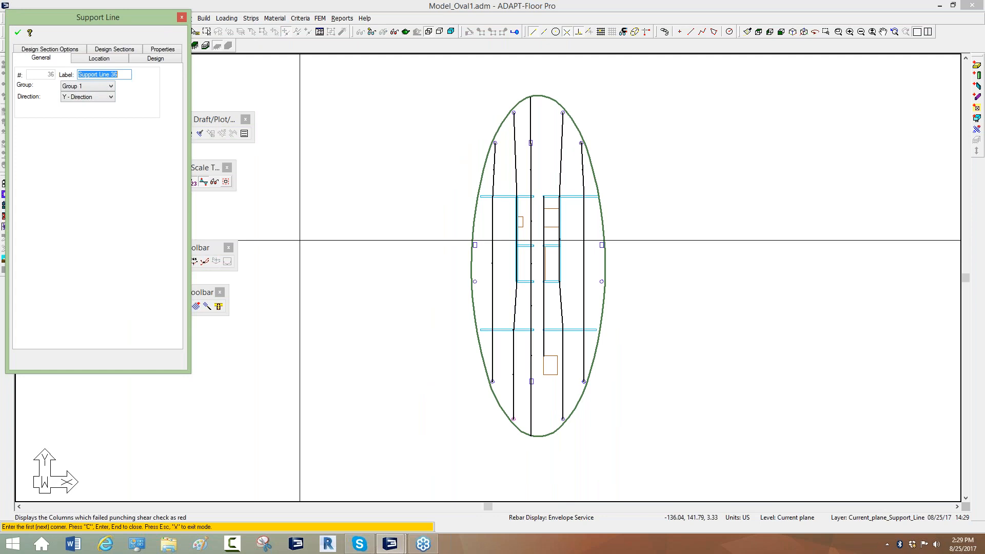
scroll(514, 347, "up", 4)
scroll(590, 403, "up", 1)
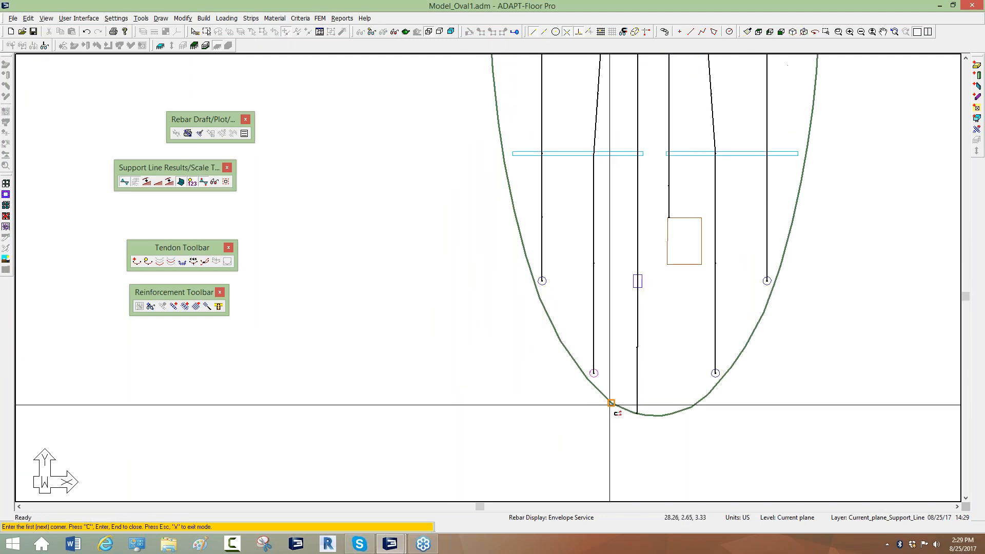
left_click(611, 403)
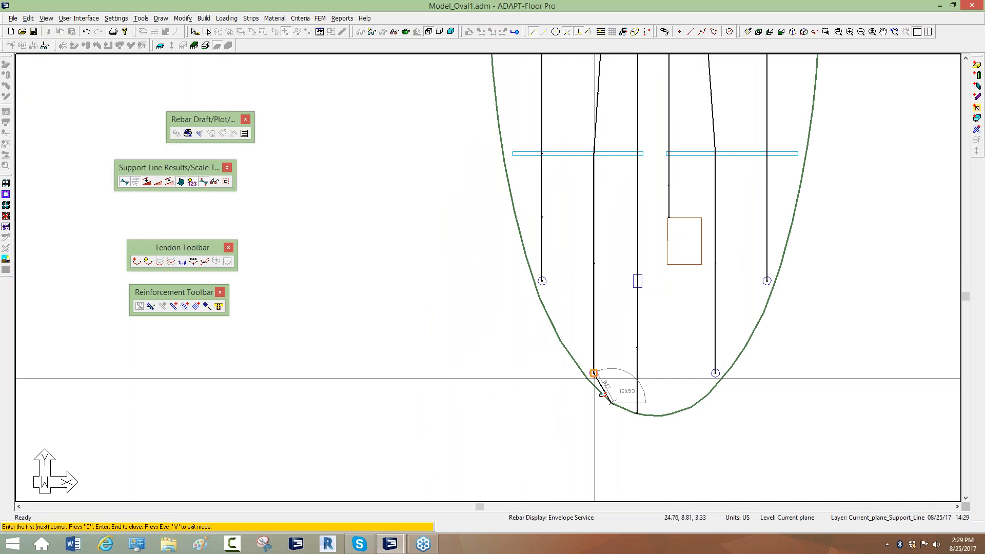
left_click(591, 377)
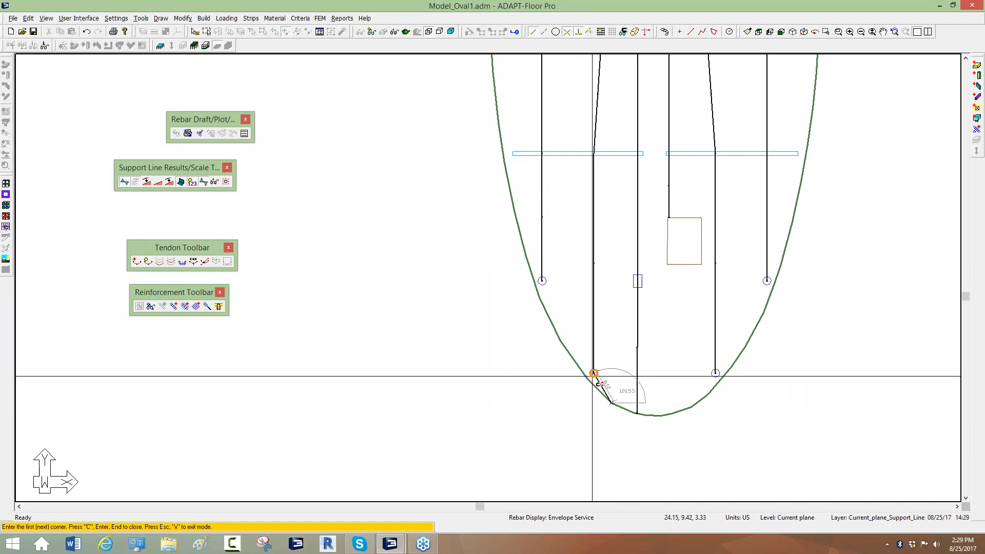
left_click(547, 280)
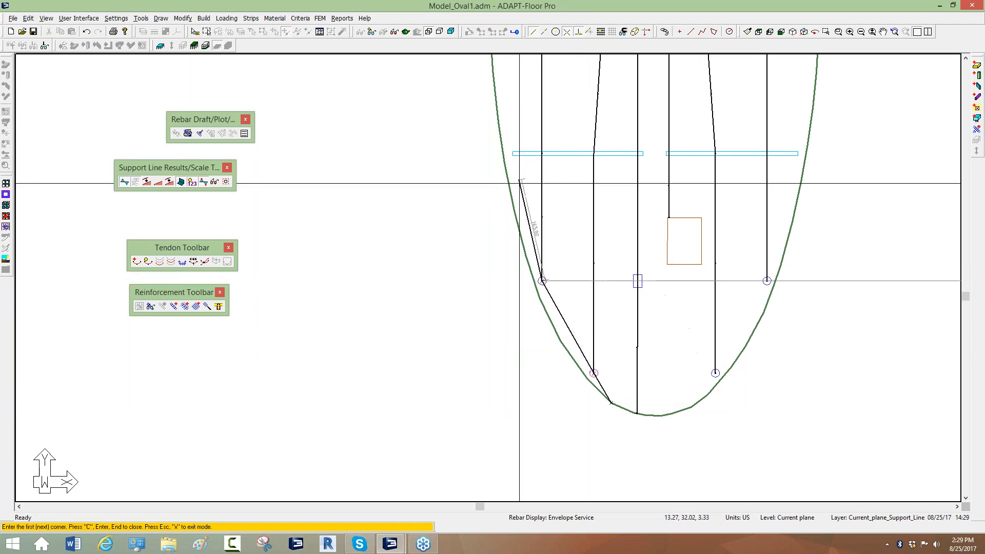
- Continue the support line north through the western wall ends and columns, and finish it on the slab's northern edge
middle_click_drag(344, 207, 517, 194)
middle_click_drag(621, 167, 511, 220)
left_click(562, 199)
middle_click_drag(551, 108, 523, 309)
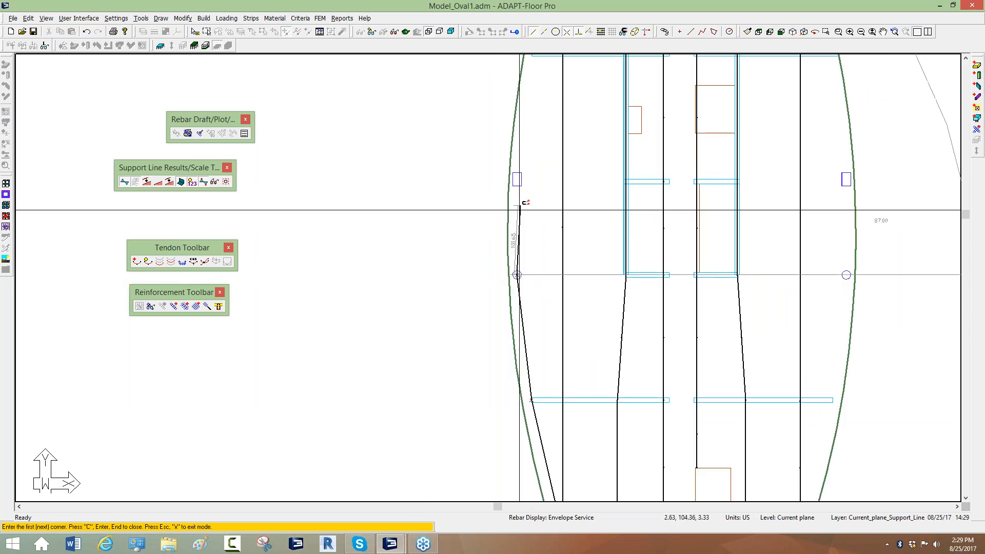
middle_click_drag(525, 157, 502, 263)
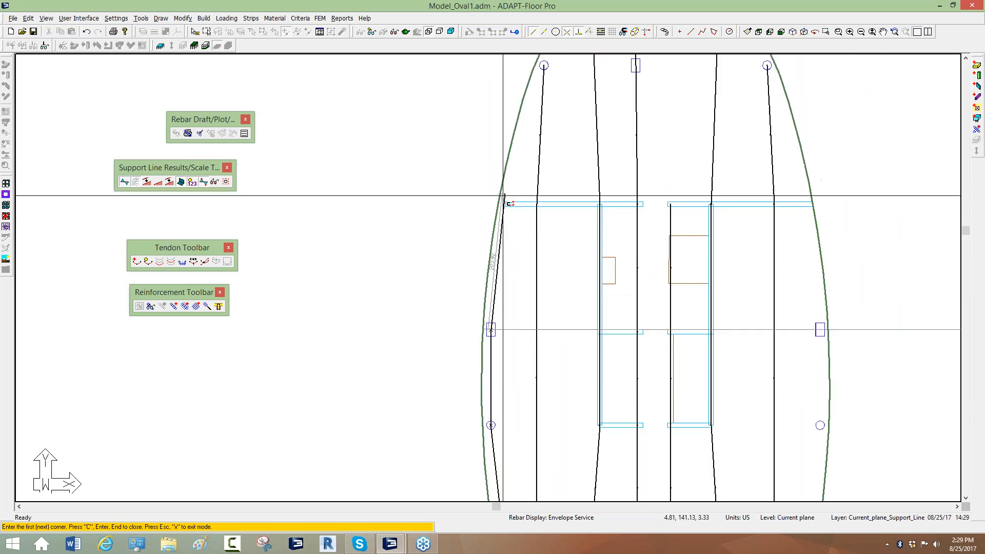
left_click(506, 204)
middle_click_drag(512, 139, 467, 259)
left_click(499, 184)
left_click(546, 104)
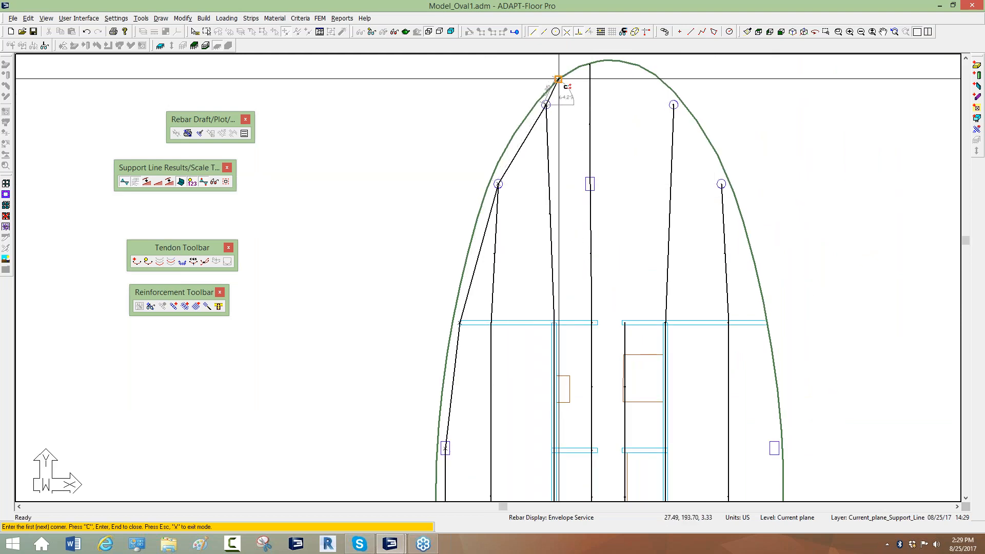
scroll(571, 70, "down", 5)
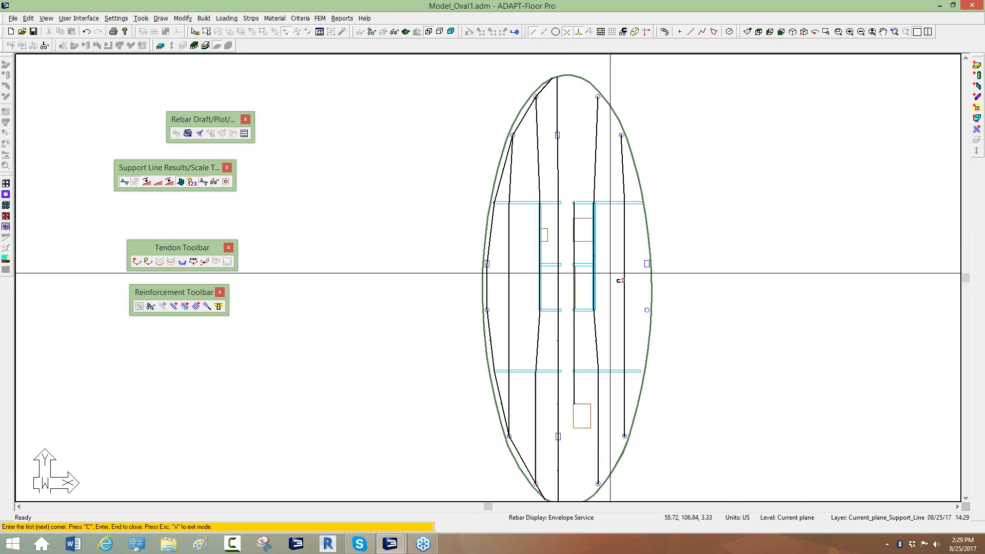
- Start a Y-direction support line at the slab's southern edge and run it through the two southeastern columns, the eastern wall end and the two easternmost columns
scroll(590, 87, "up", 3)
scroll(588, 319, "up", 2)
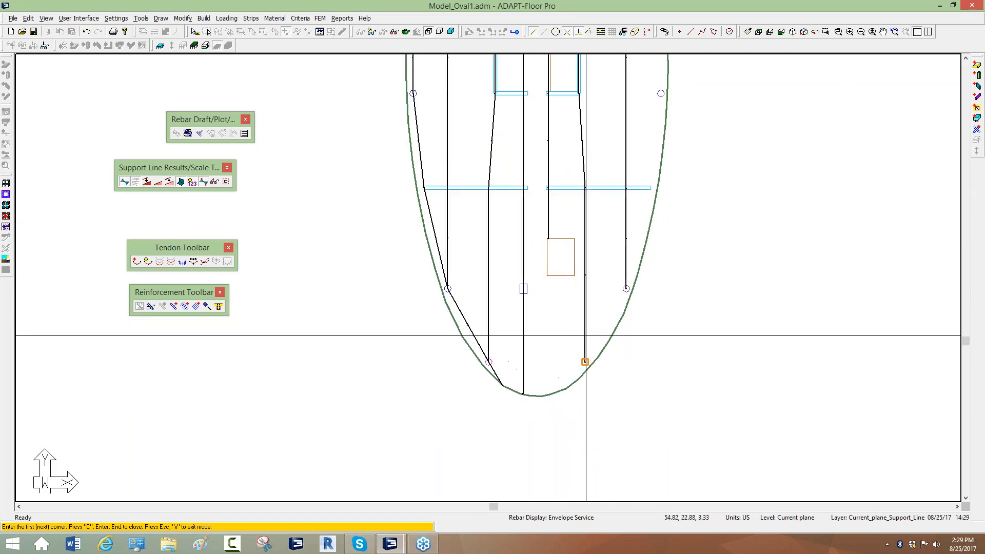
left_click(550, 394)
left_click(585, 362)
left_click(626, 289)
middle_click_drag(637, 202, 627, 408)
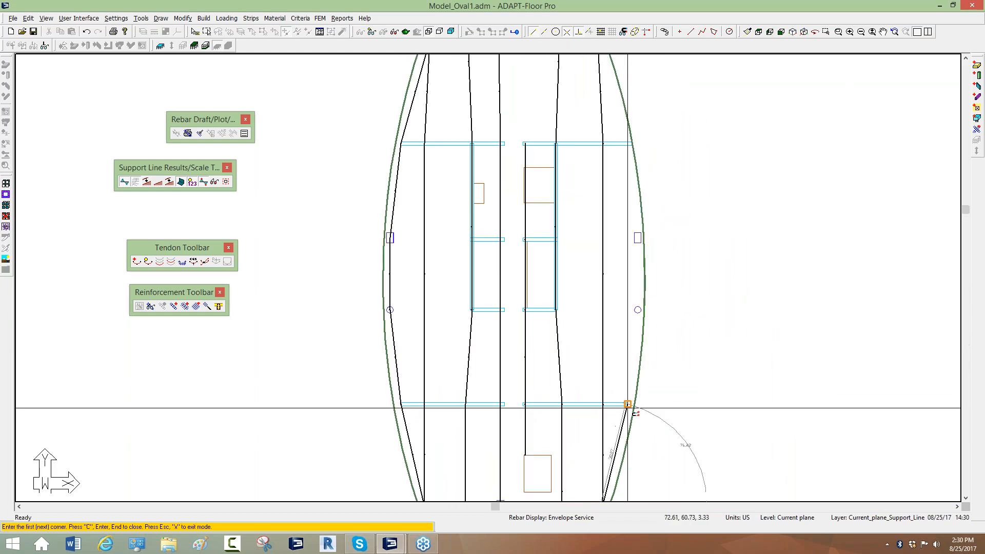
left_click(638, 310)
left_click(632, 234)
- Continue the eastern support line through the northern wall end and the two northeastern columns, finish it on the slab's northern edge and exit the command
middle_click_drag(611, 164, 609, 219)
scroll(617, 210, "up", 2)
scroll(632, 202, "up", 3)
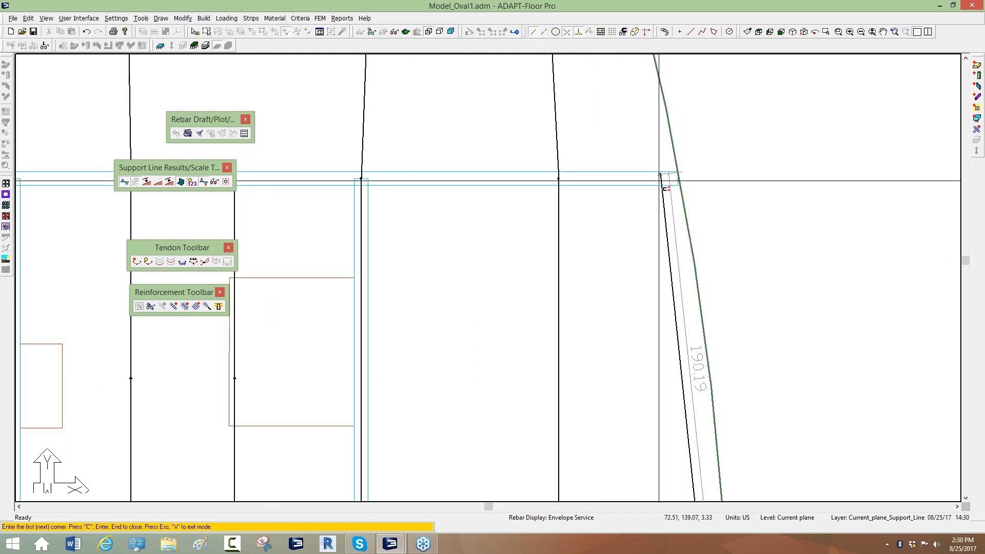
left_click(660, 175)
scroll(657, 177, "down", 4)
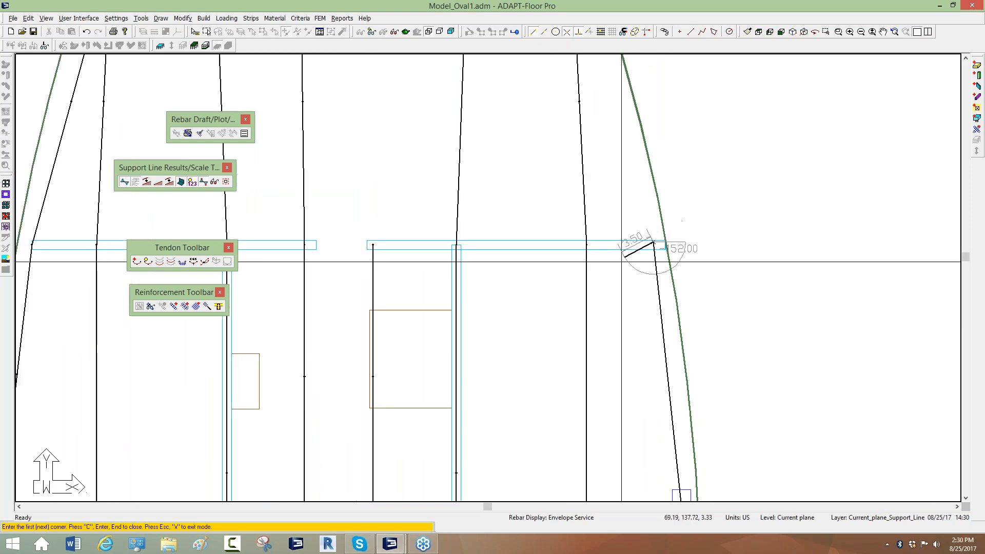
scroll(598, 175, "down", 3)
scroll(585, 95, "up", 4)
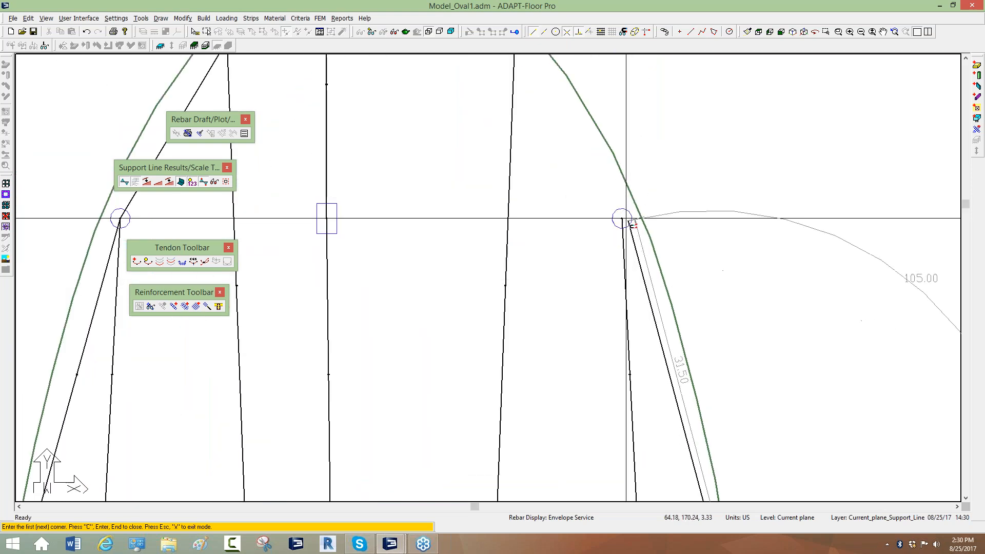
left_click(623, 218)
middle_click_drag(577, 175, 671, 451)
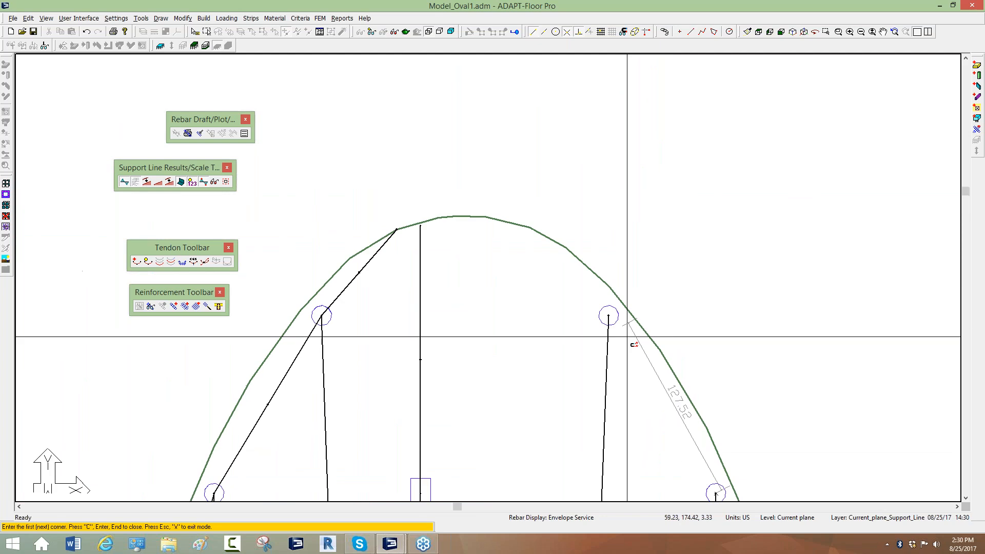
left_click(616, 321)
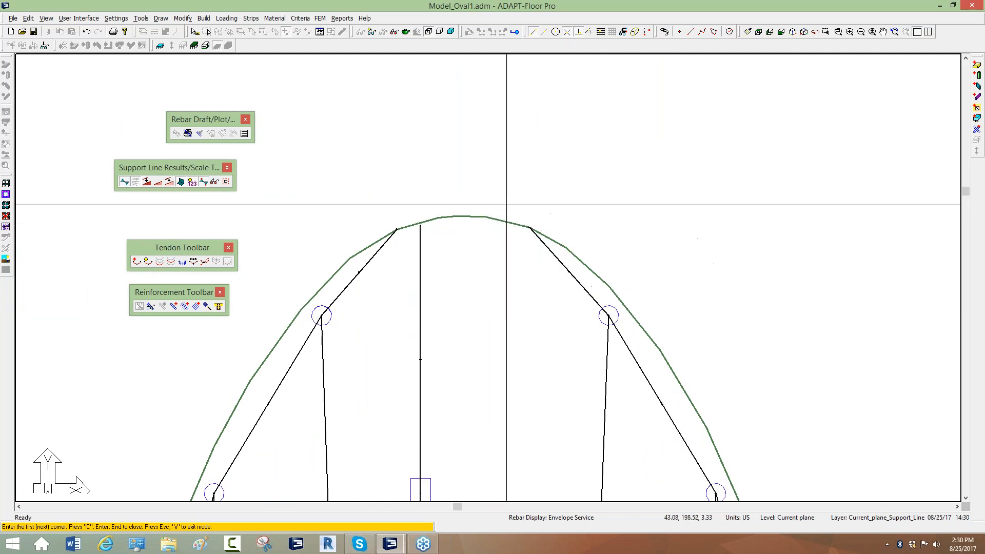
scroll(500, 194, "down", 3)
scroll(498, 192, "down", 3)
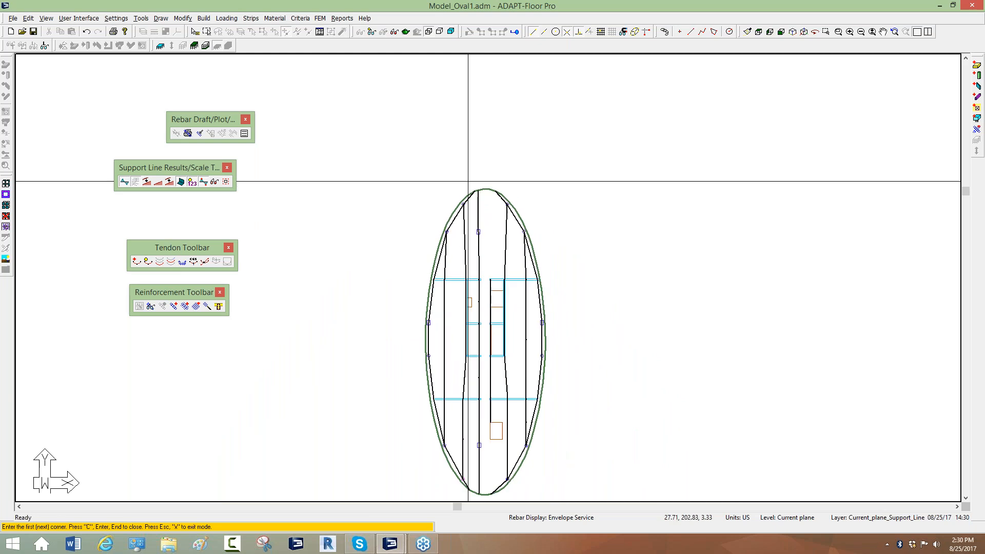
scroll(518, 344, "up", 1)
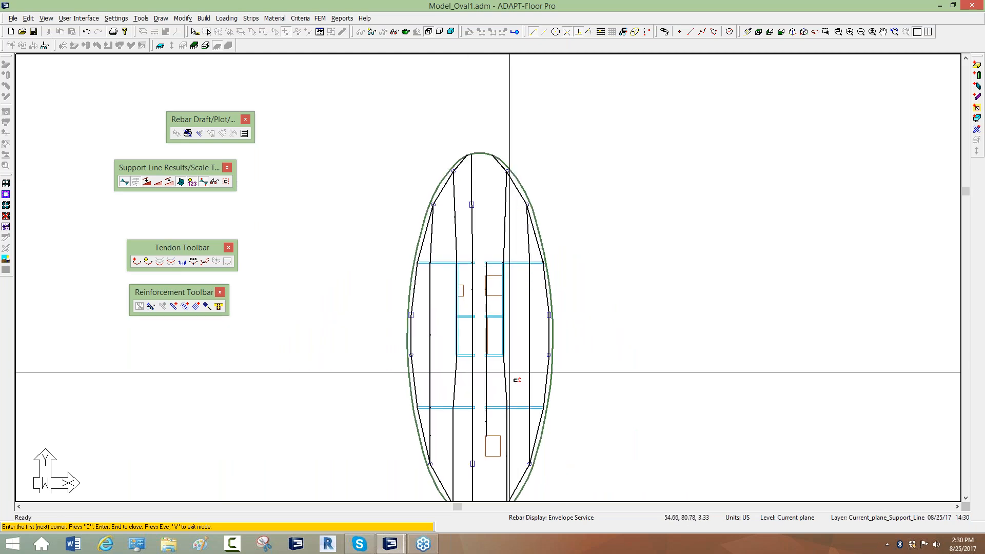
middle_click_drag(486, 356, 494, 292)
right_click(369, 199)
left_click(386, 206)
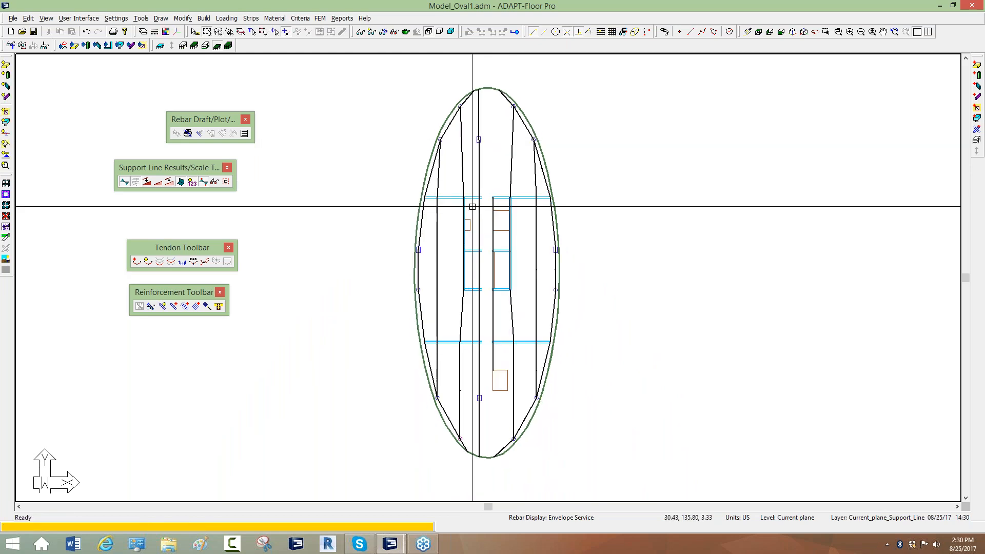
- Examine the support line layout and how the western curved line runs along the slab's northern edge
scroll(515, 149, "up", 2)
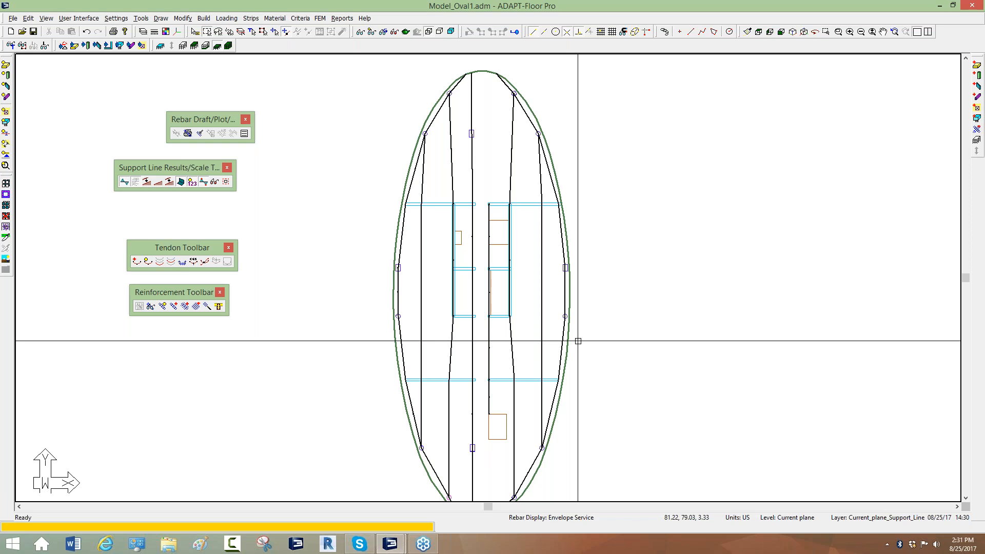
middle_click_drag(476, 160, 524, 212)
scroll(475, 86, "down", 4)
scroll(525, 287, "up", 3)
scroll(476, 137, "up", 4)
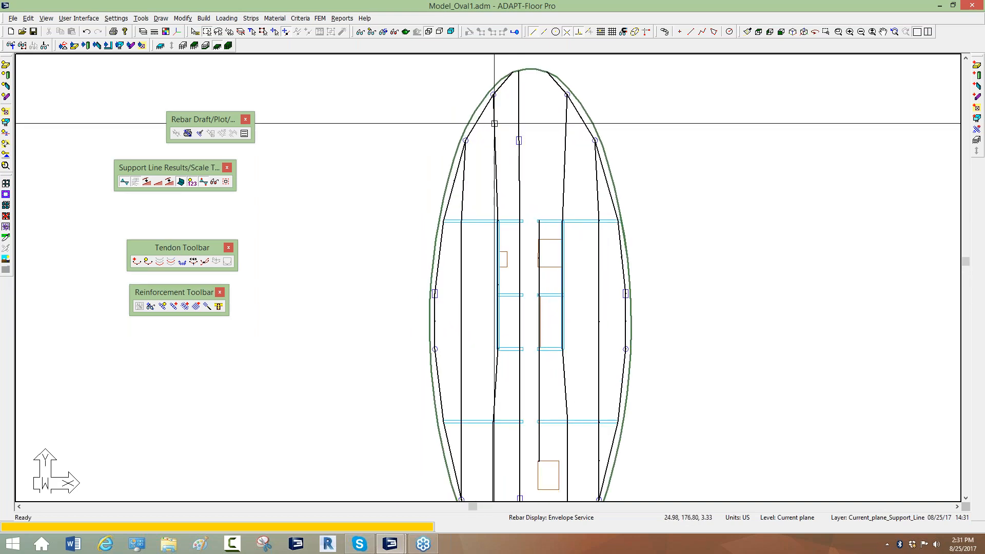
scroll(495, 128, "up", 2)
scroll(497, 127, "up", 2)
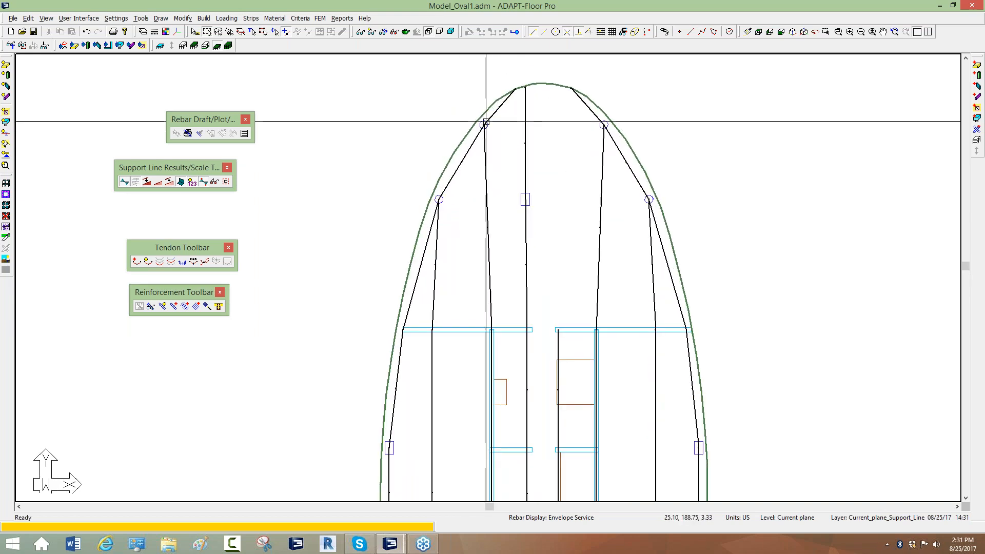
left_click(498, 110)
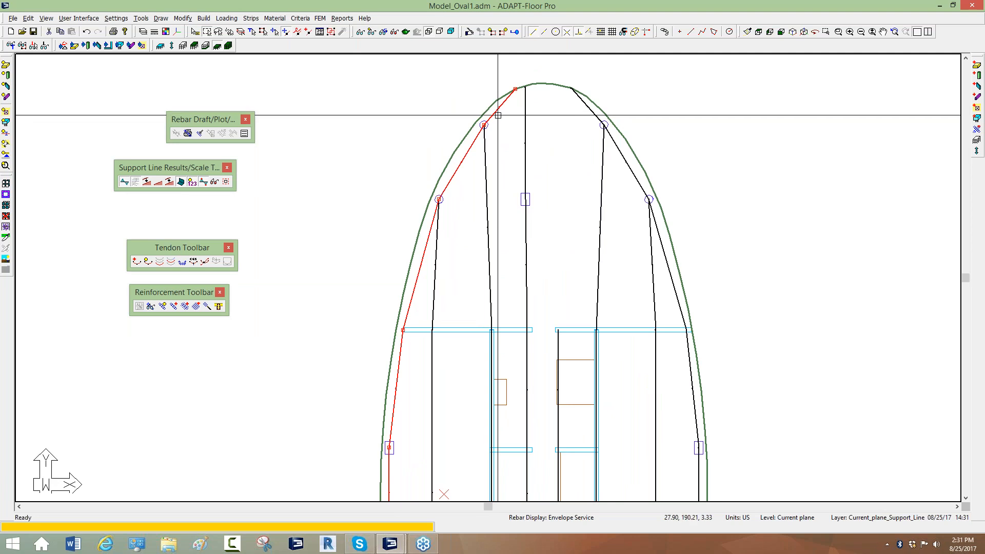
key("Escape")
scroll(502, 128, "down", 3)
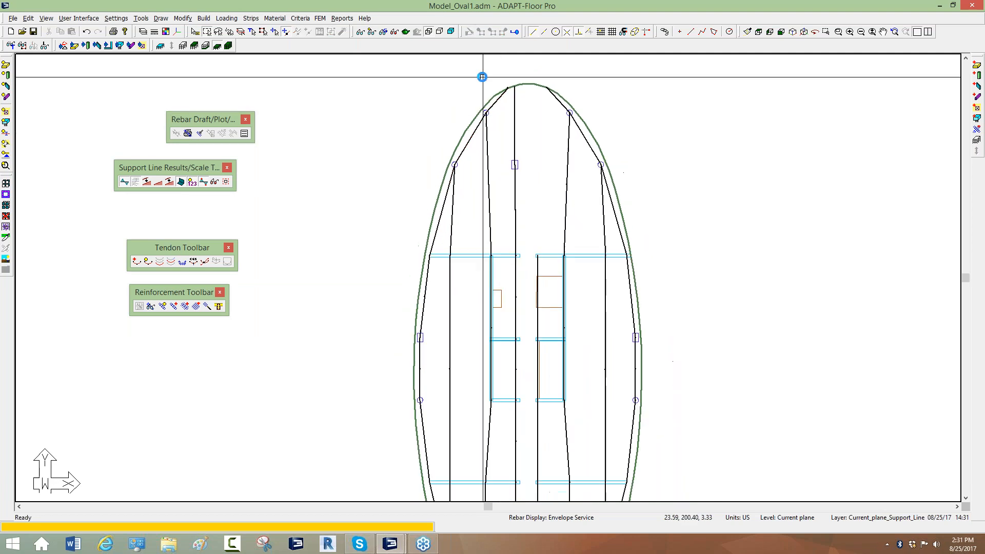
- Examine the straight support line that runs along the western side of the eastern core openings
scroll(498, 297, "down", 1)
scroll(498, 159, "up", 2)
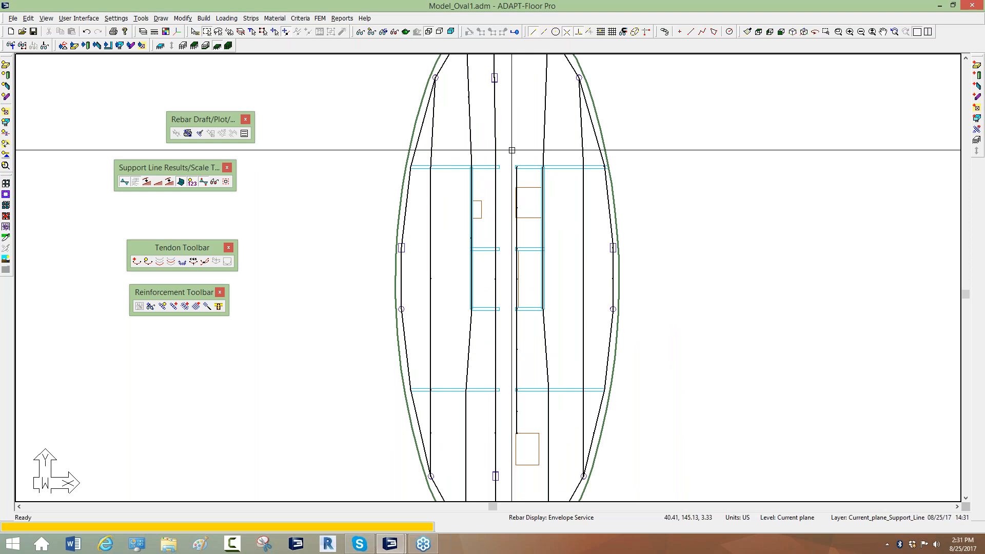
scroll(546, 239, "up", 2)
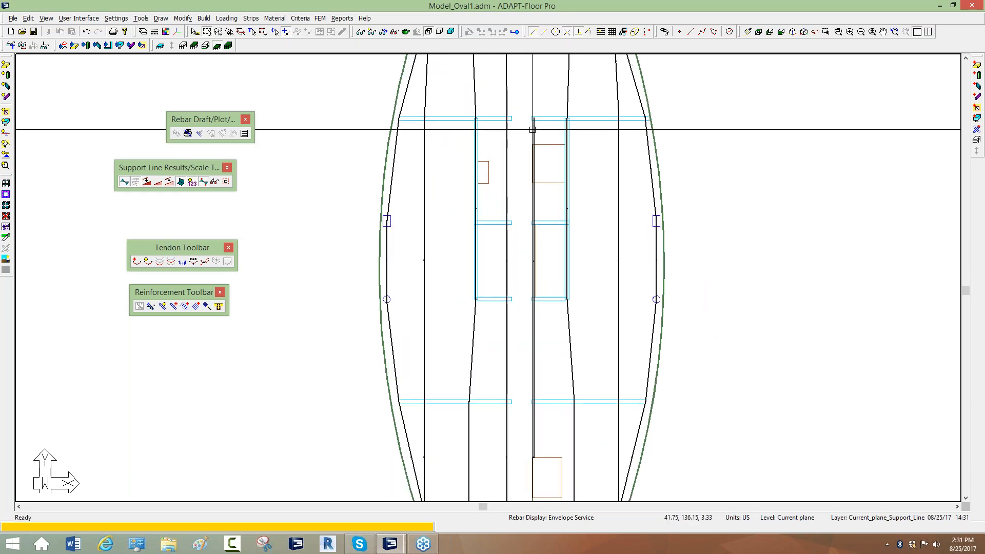
scroll(534, 89, "down", 2)
scroll(544, 354, "up", 2)
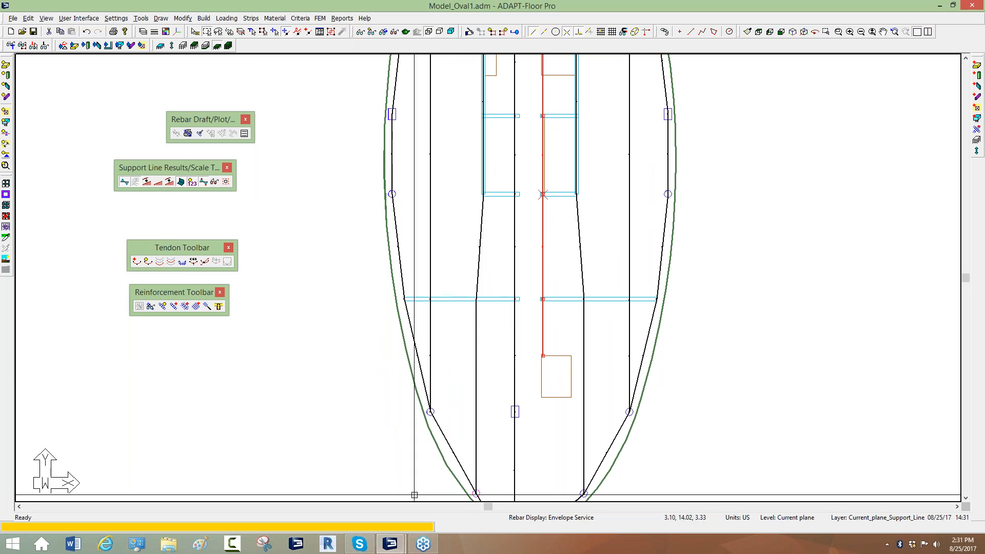
scroll(527, 365, "down", 2)
scroll(529, 240, "up", 2)
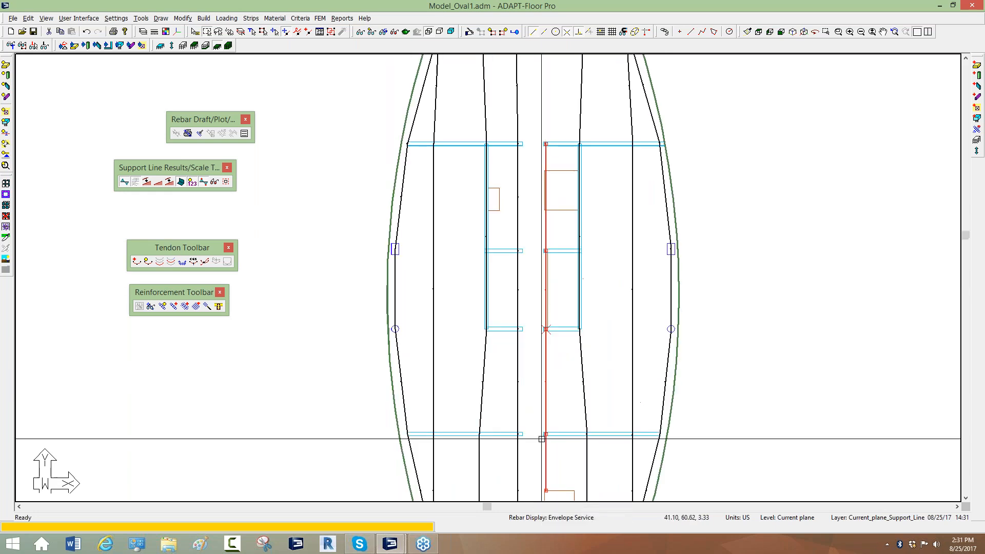
key("Escape")
scroll(545, 172, "down", 1)
scroll(532, 210, "up", 3)
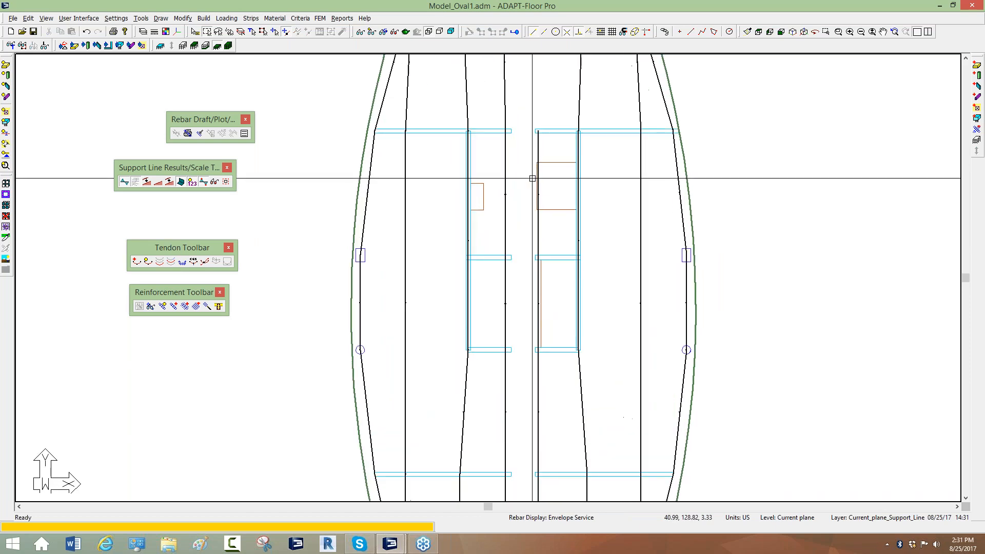
left_click(845, 257)
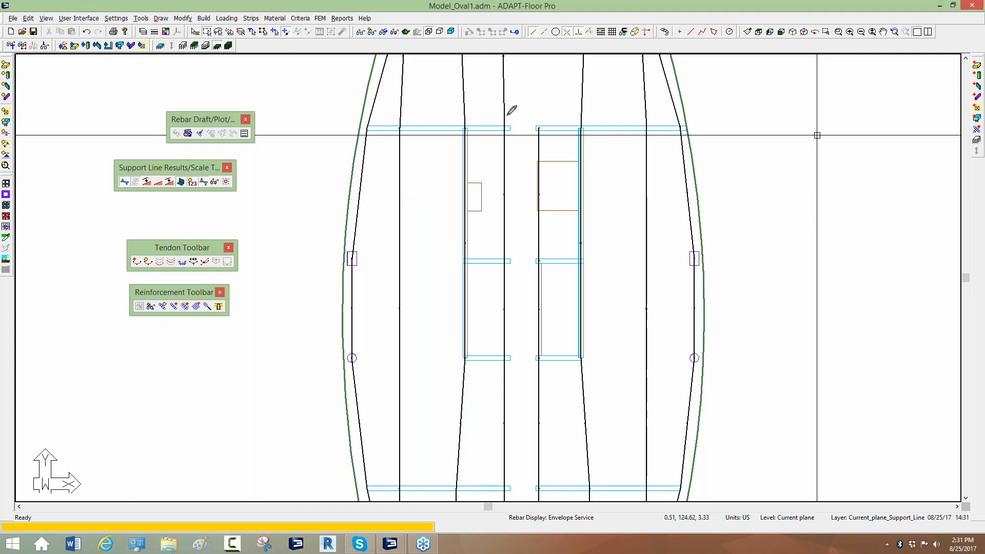
left_click_drag(505, 112, 503, 212)
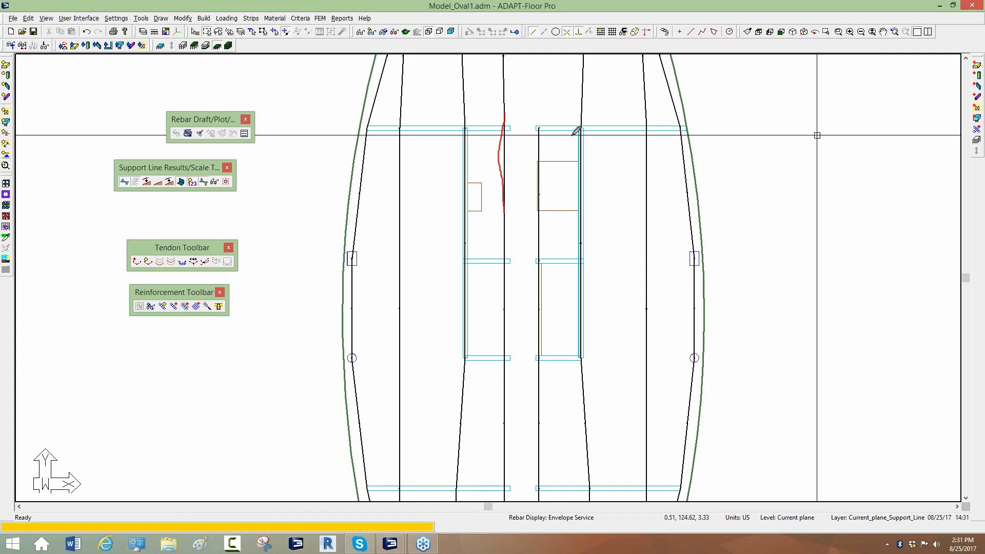
left_click_drag(582, 129, 593, 257)
left_click_drag(519, 134, 521, 266)
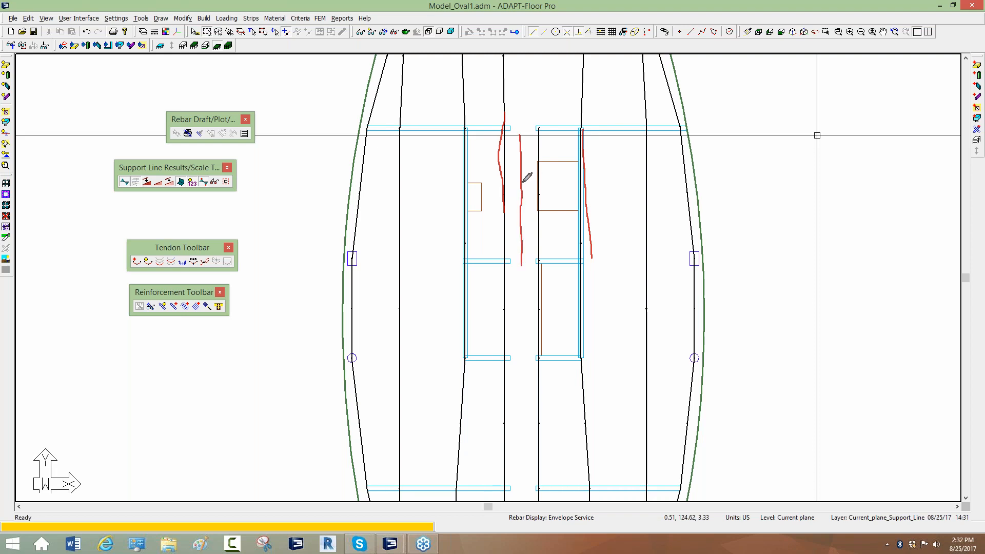
mouse_move(505, 184)
left_mouse_down()
mouse_move(541, 188)
mouse_move(519, 211)
mouse_move(584, 187)
mouse_move(565, 207)
left_mouse_up()
mouse_move(559, 137)
left_mouse_down()
mouse_move(564, 244)
mouse_move(517, 256)
left_mouse_up()
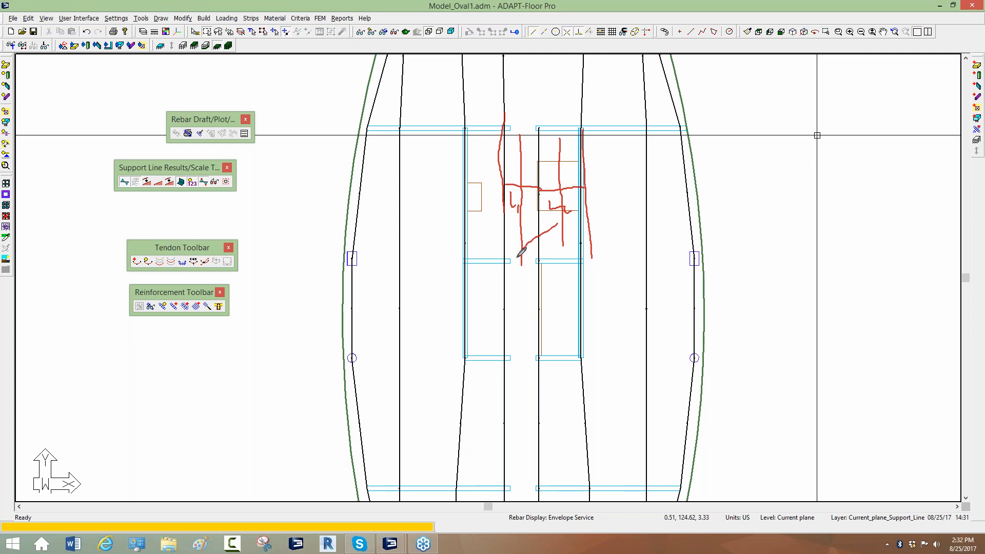
left_click_drag(572, 186, 529, 219)
mouse_move(553, 164)
left_mouse_down()
mouse_move(517, 191)
mouse_move(526, 158)
left_mouse_up()
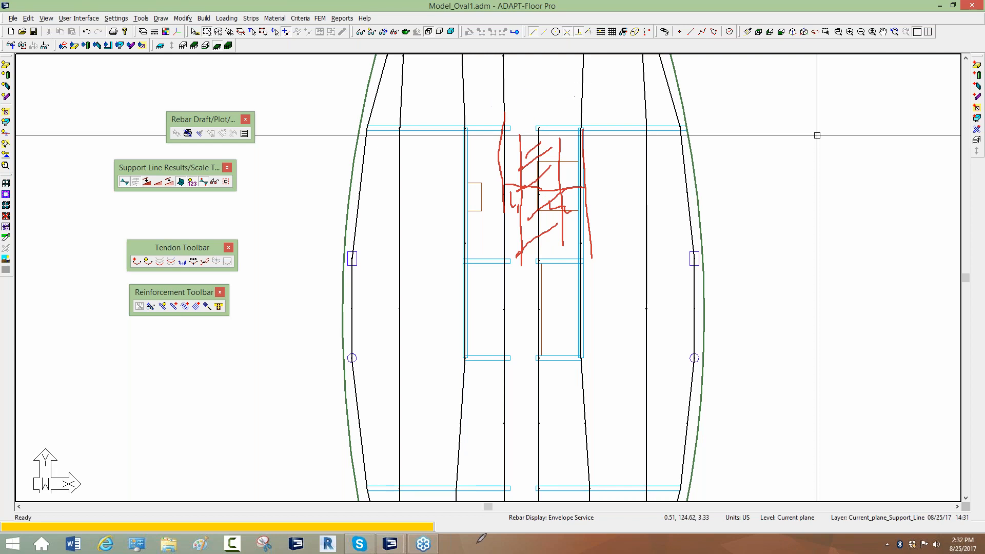
mouse_move(594, 145)
left_mouse_down()
mouse_move(635, 170)
mouse_move(642, 188)
left_mouse_up()
mouse_move(578, 133)
left_mouse_down()
mouse_move(551, 125)
mouse_move(509, 132)
mouse_move(448, 192)
left_mouse_up()
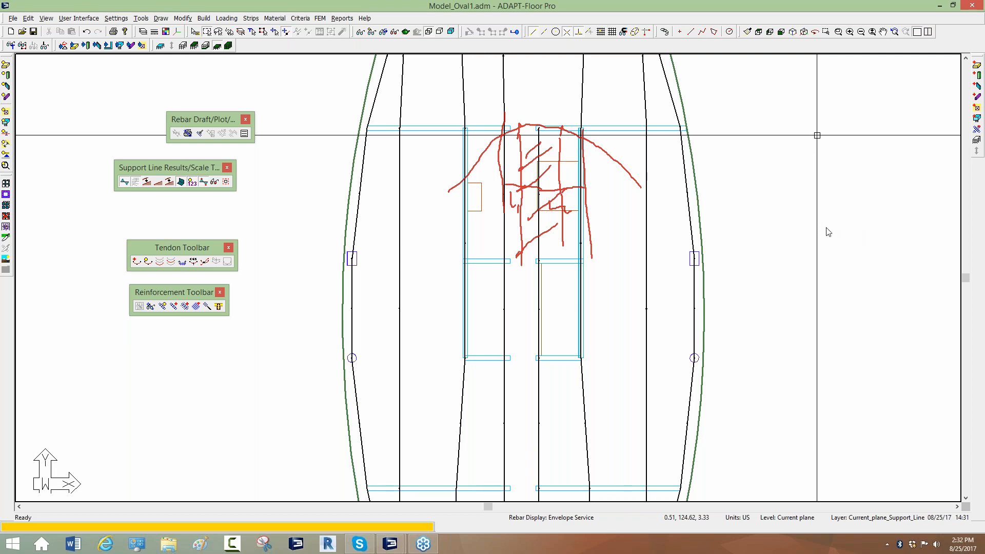
key("Escape")
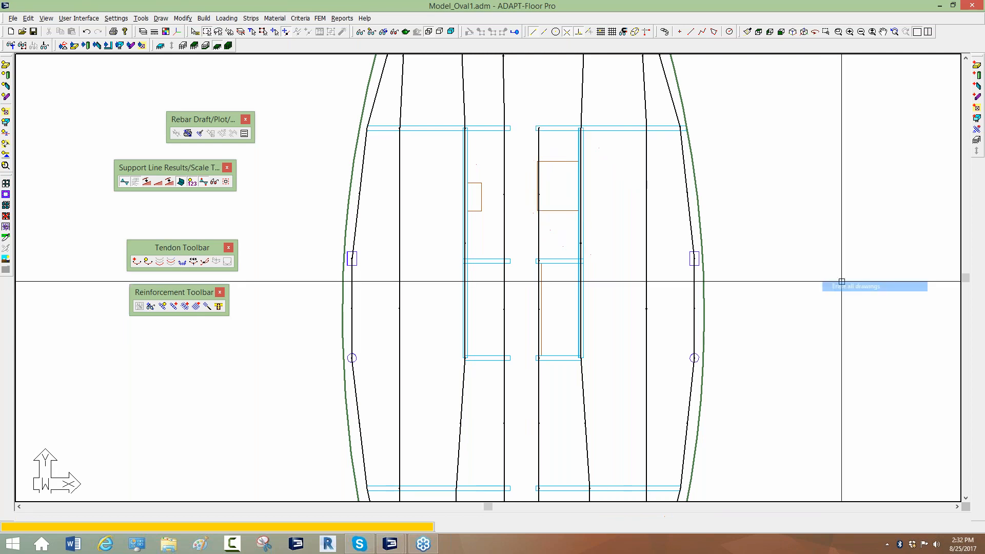
- Inspect the extent of the support line beside the eastern core openings, from the northern wall to the southern opening
left_click(538, 358)
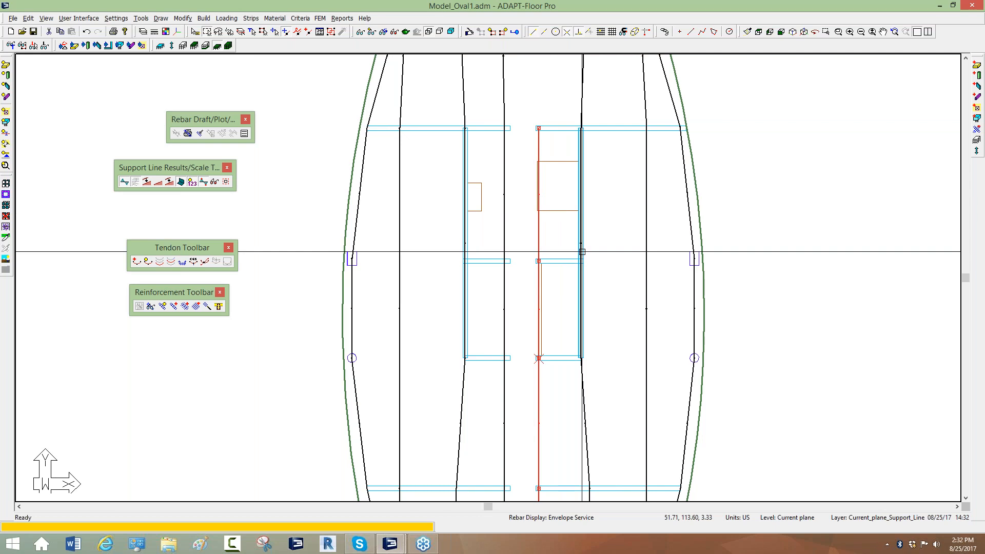
middle_click_drag(506, 418, 543, 130)
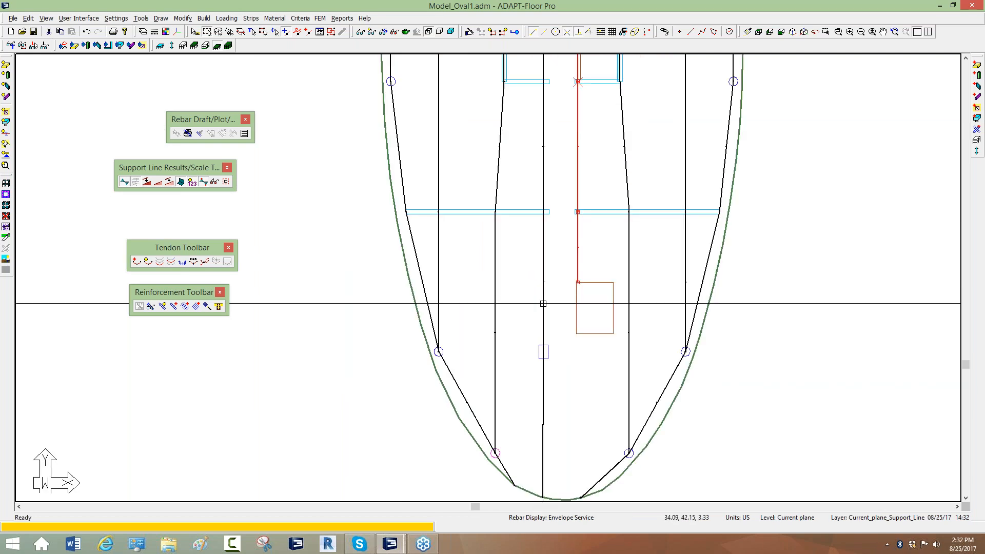
middle_click_drag(596, 262, 569, 389)
scroll(494, 429, "down", 3)
scroll(493, 428, "down", 1)
left_click(348, 278)
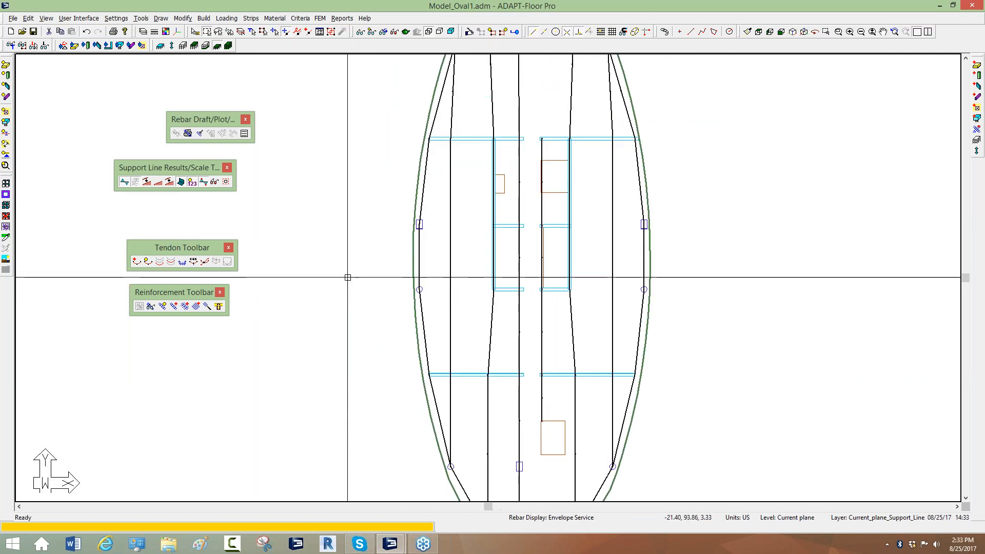
middle_click_drag(279, 159, 255, 239)
scroll(580, 184, "up", 3)
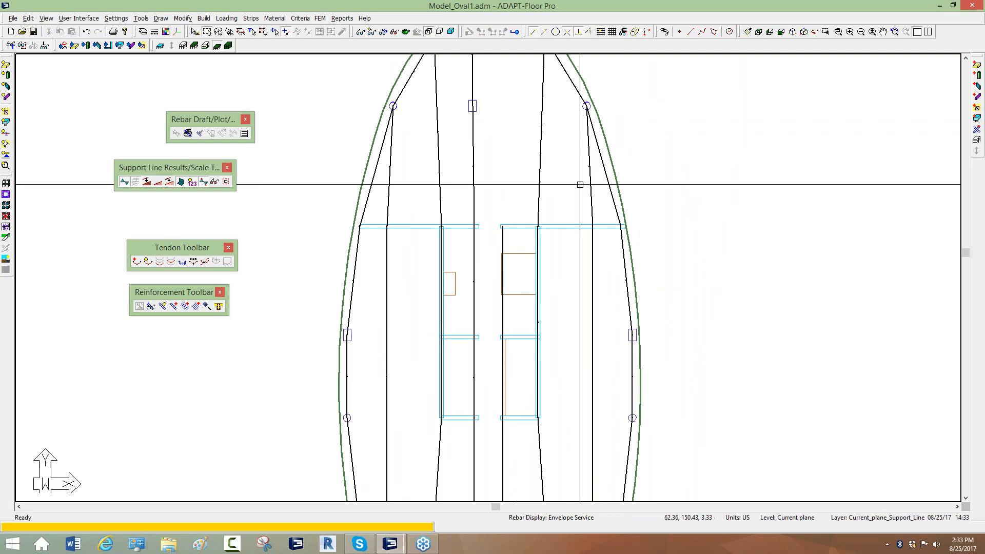
- Start a new splitter and check in its properties that it applies to Y-direction support lines
left_click(251, 18)
left_click(263, 66)
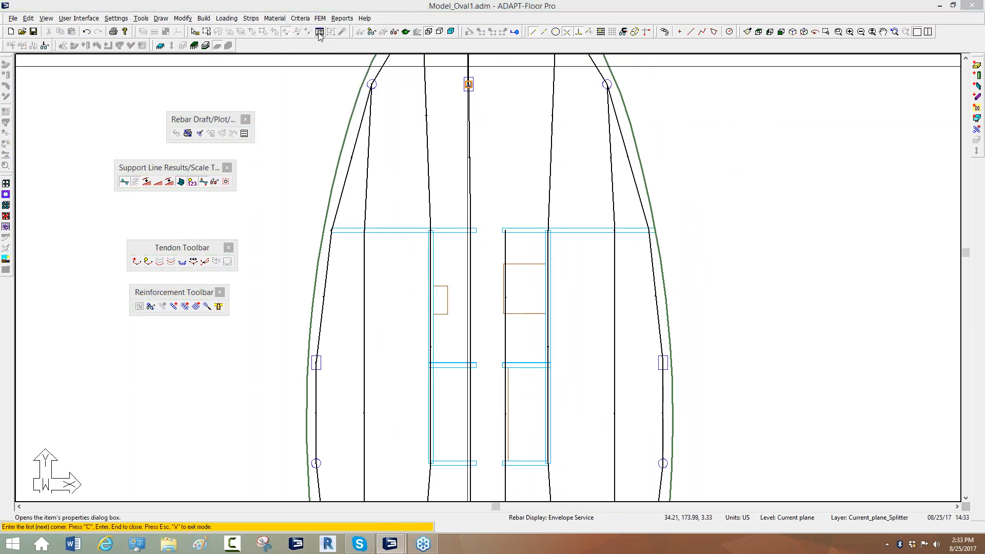
left_click(204, 65)
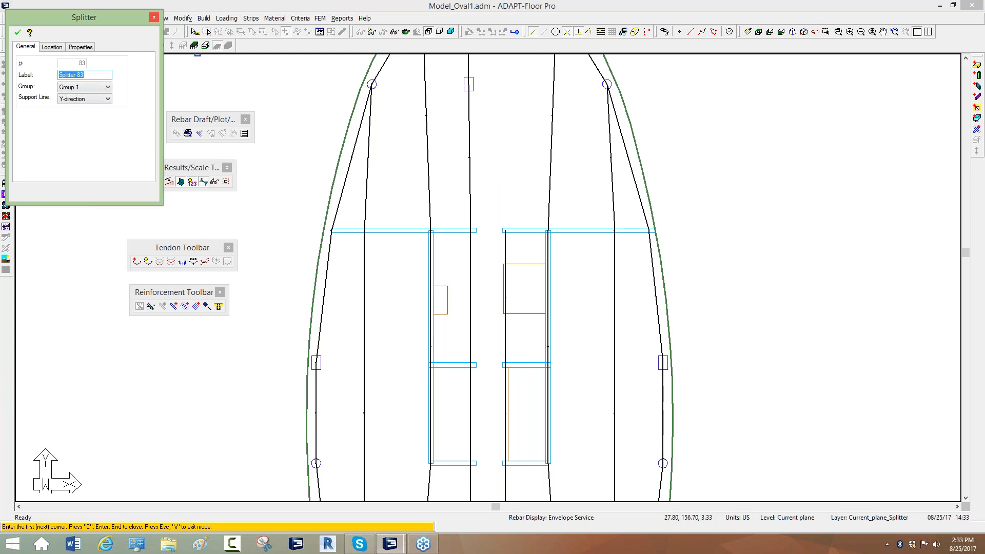
left_click(154, 15)
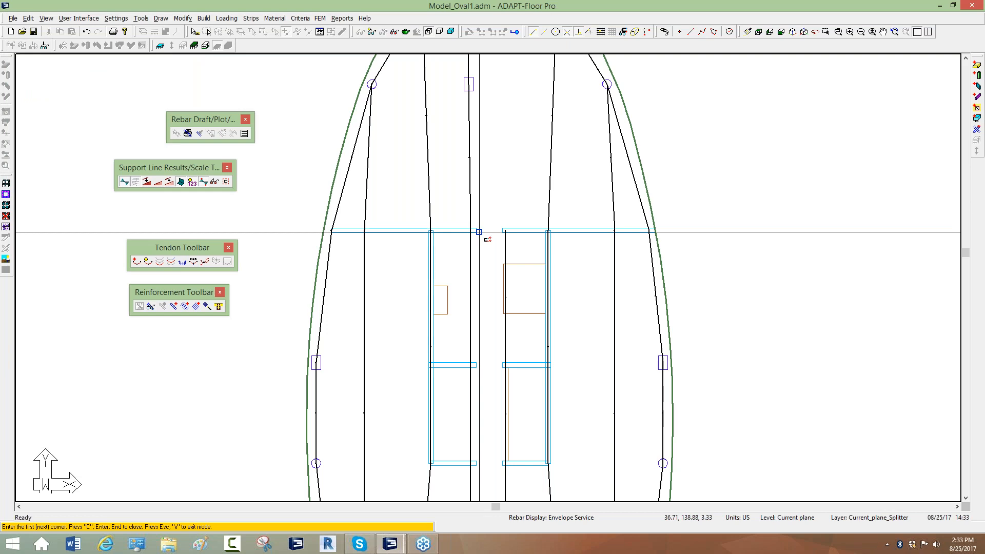
- Draw splitters along the core's northern wall line, joining the short support line's northern end to the central line and the eastern core wall's line
scroll(479, 231, "up", 4)
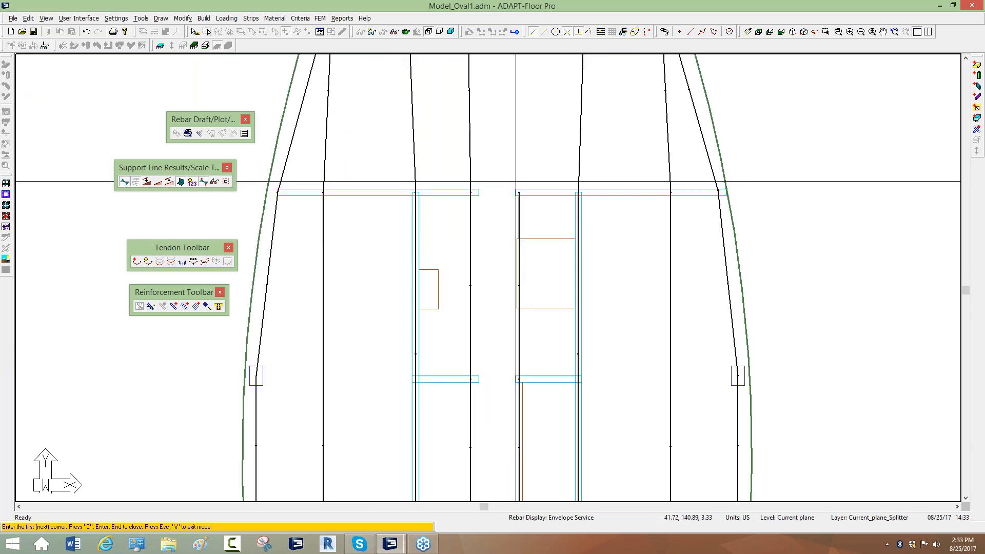
left_click(521, 205)
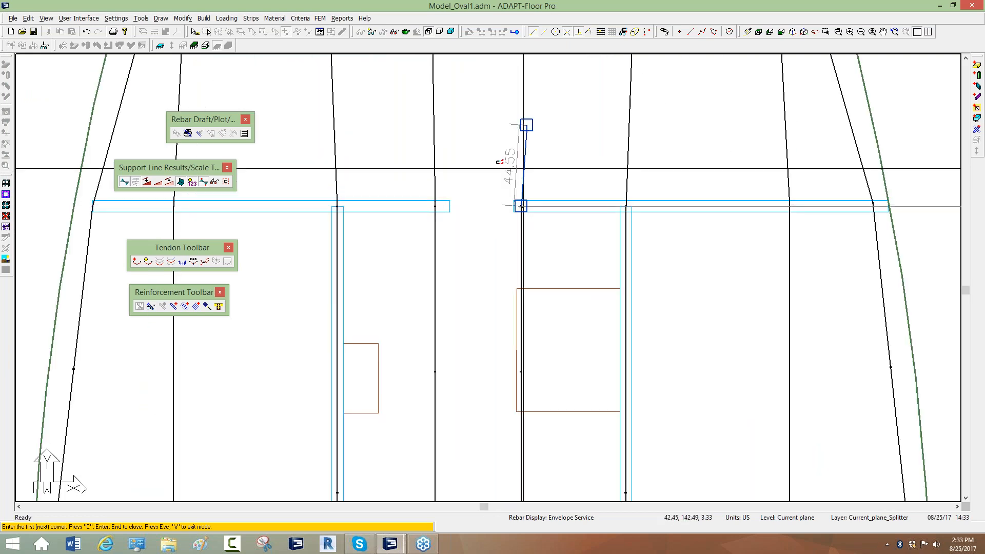
left_click(435, 206)
middle_click_drag(454, 232, 495, 218)
scroll(495, 218, "down", 2)
scroll(493, 217, "down", 1)
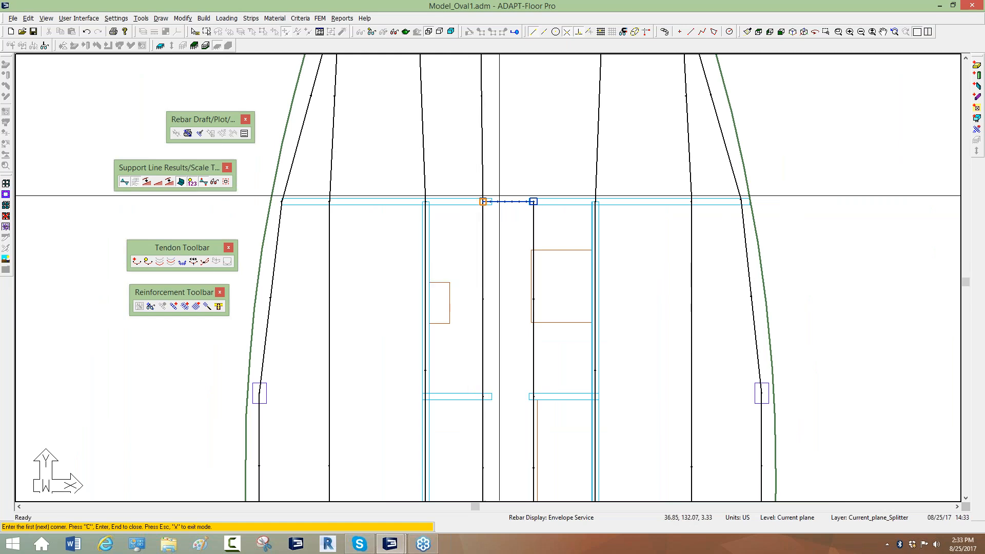
scroll(489, 190, "up", 2)
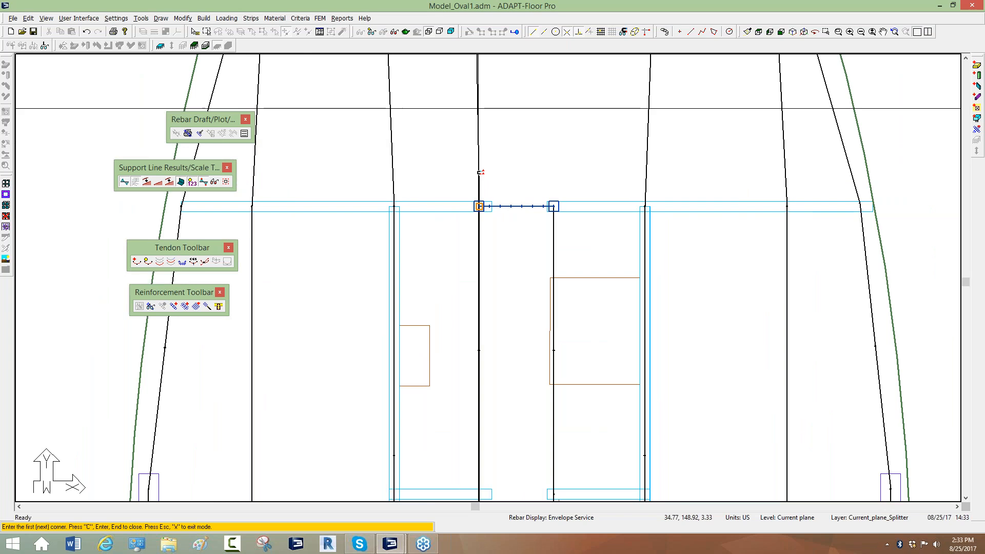
left_click(554, 206)
left_click(645, 207)
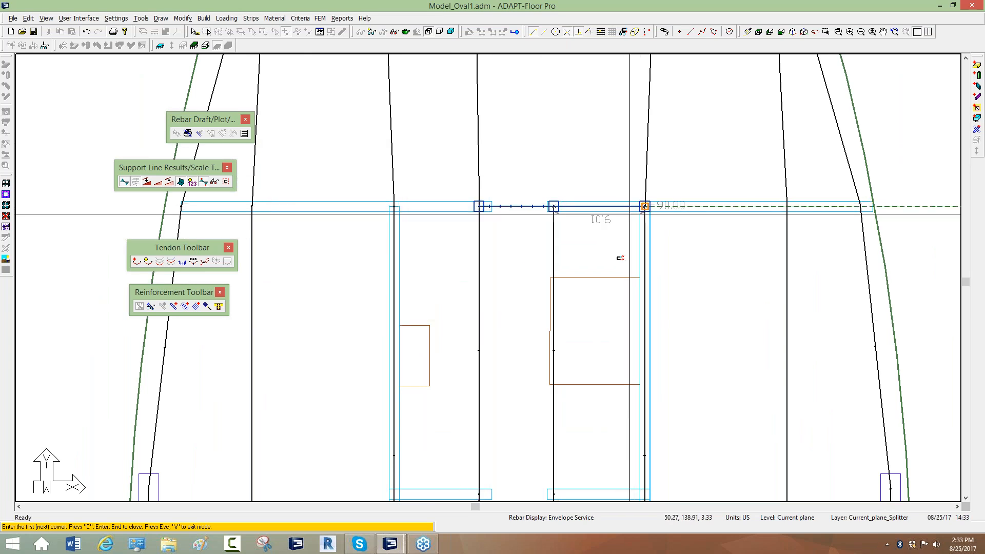
scroll(564, 170, "down", 1)
scroll(577, 166, "down", 4)
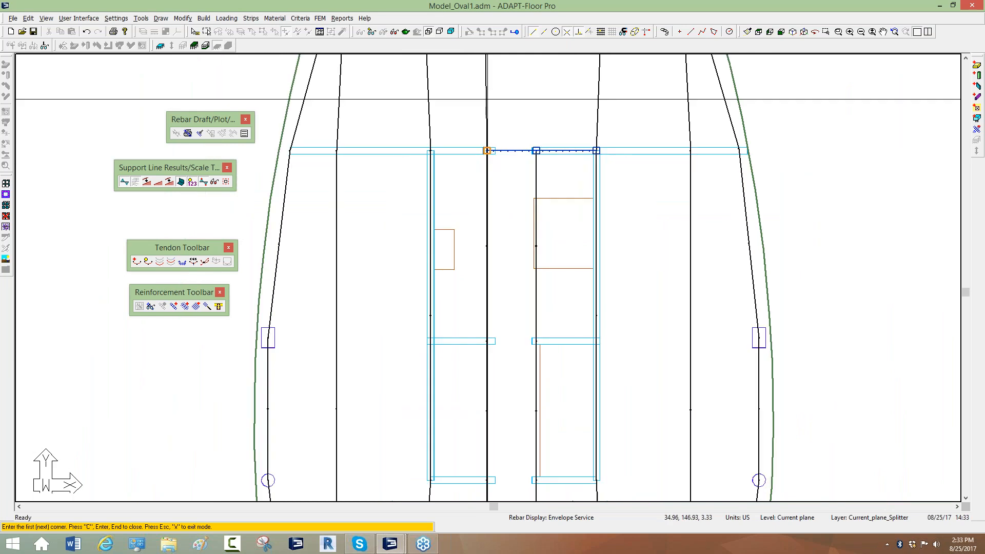
- Draw splitters along the southern opening's northern edge, from the short support line's end to the central and eastern support lines, and exit the command
middle_click_drag(506, 304, 508, 156)
scroll(502, 219, "up", 6)
scroll(542, 222, "up", 1)
left_click(551, 227)
left_click(445, 228)
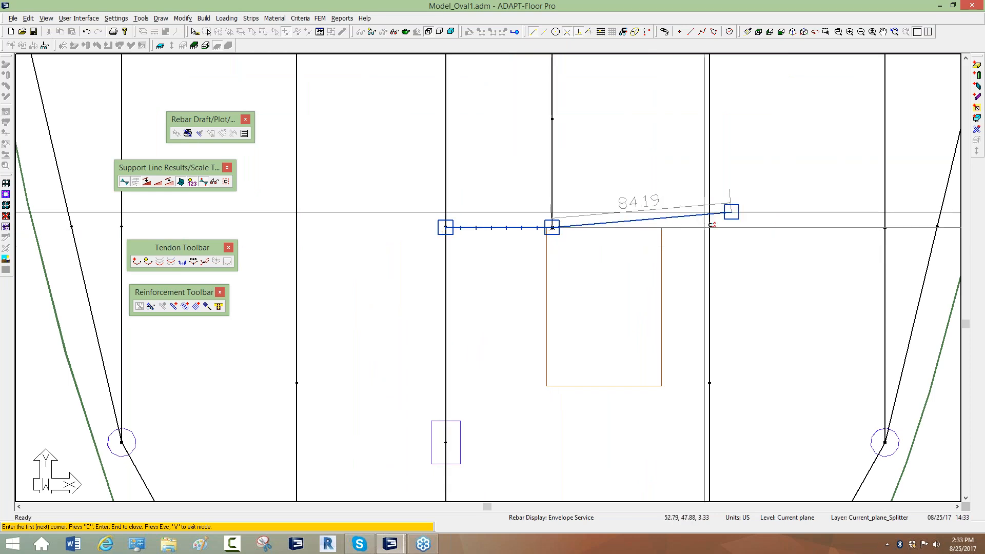
left_click(709, 227)
middle_click_drag(602, 303, 567, 352)
scroll(567, 353, "down", 6)
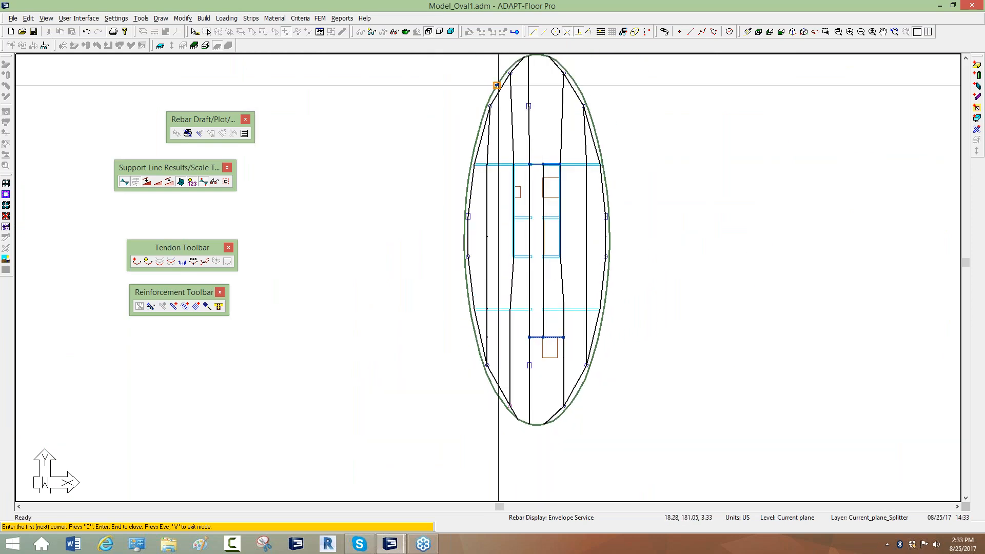
key("Escape")
middle_click_drag(528, 146, 546, 213)
scroll(530, 152, "up", 6)
scroll(529, 152, "up", 2)
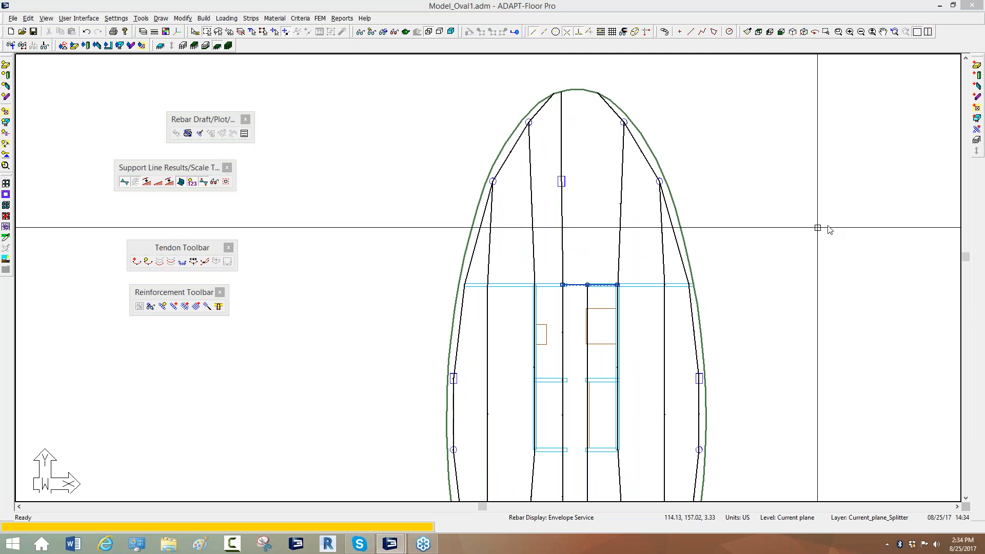
left_click(840, 257)
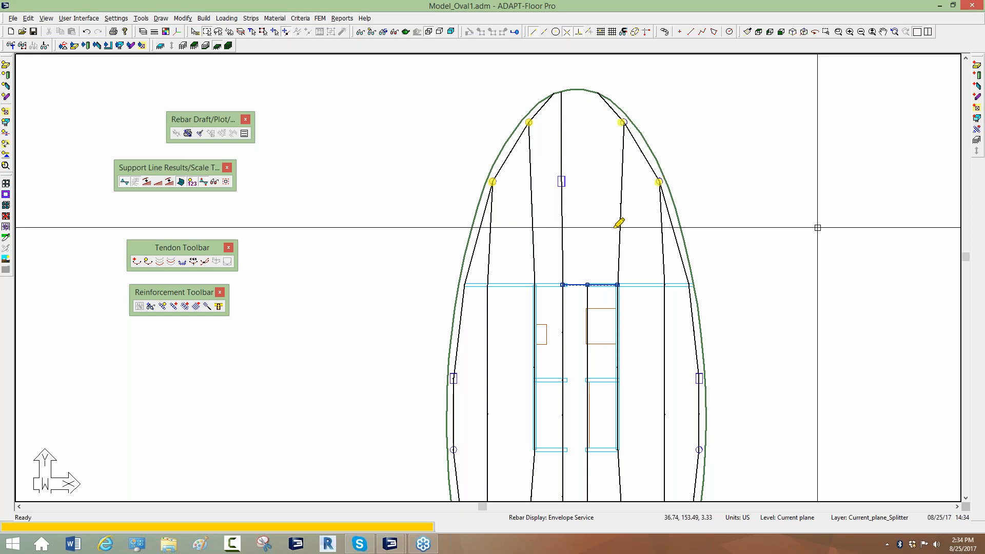
mouse_move(467, 280)
left_mouse_down()
mouse_move(472, 226)
mouse_move(558, 86)
left_mouse_up()
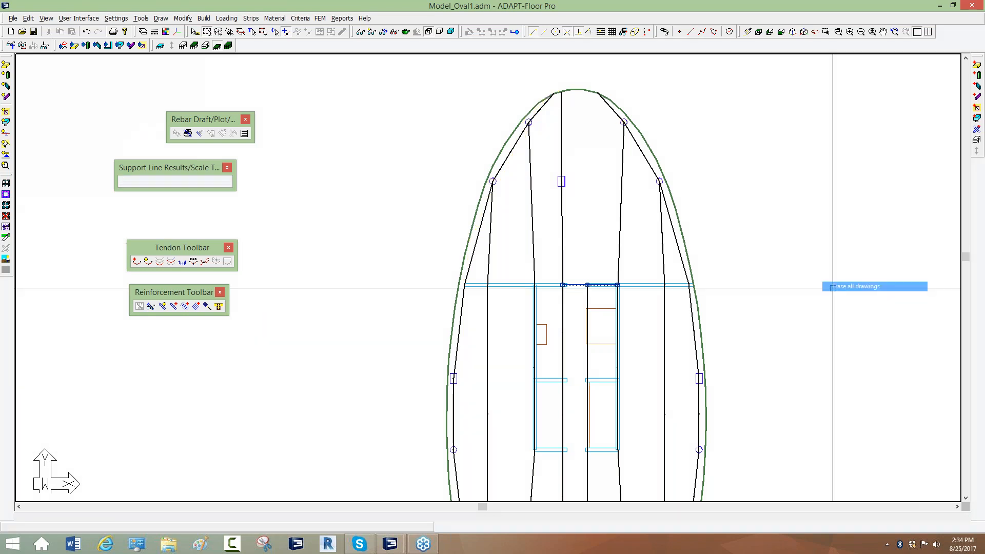
- Draw splitters from the outer northwestern column to the neighbouring support line and to the slab edge
left_click(319, 19)
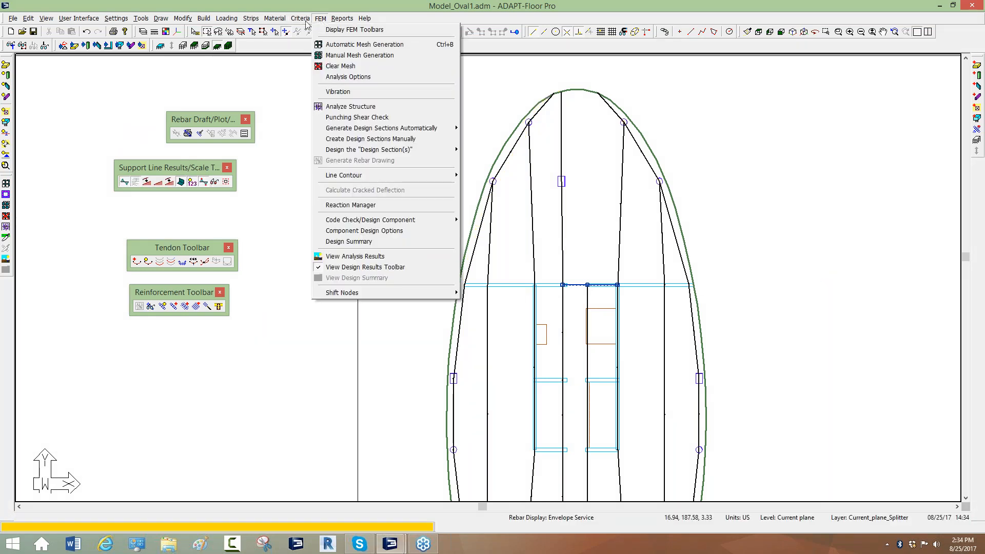
left_click(252, 19)
left_click(271, 69)
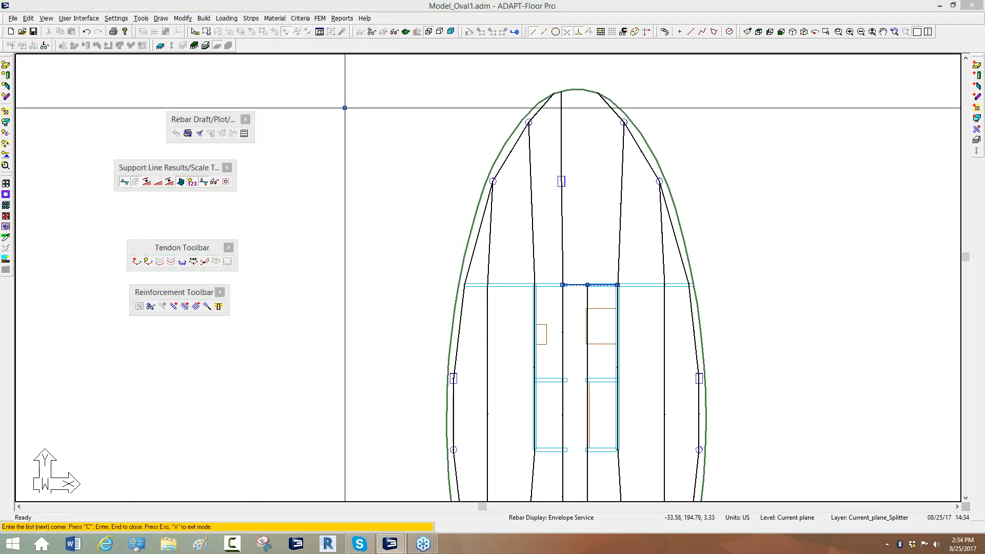
scroll(410, 154, "up", 1)
scroll(509, 188, "up", 3)
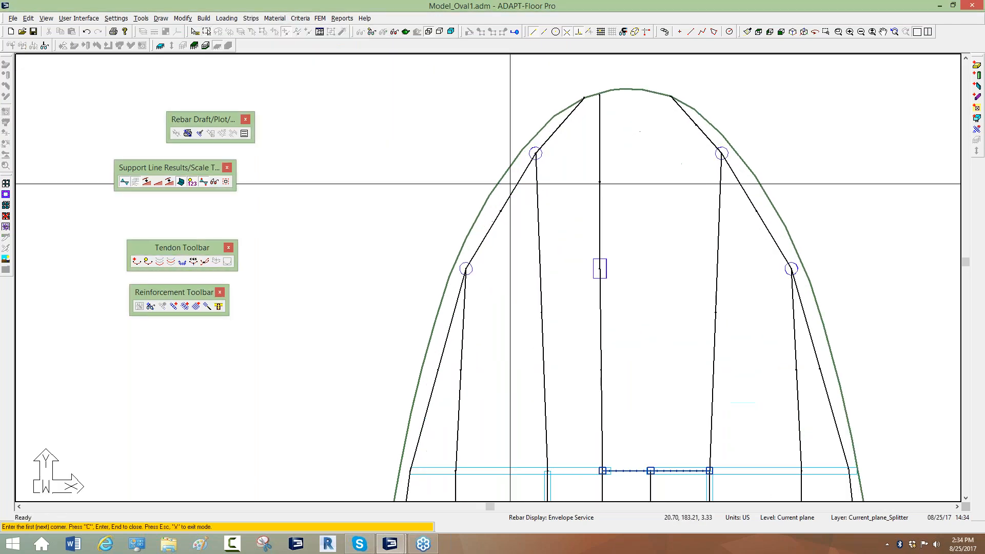
scroll(451, 321, "up", 1)
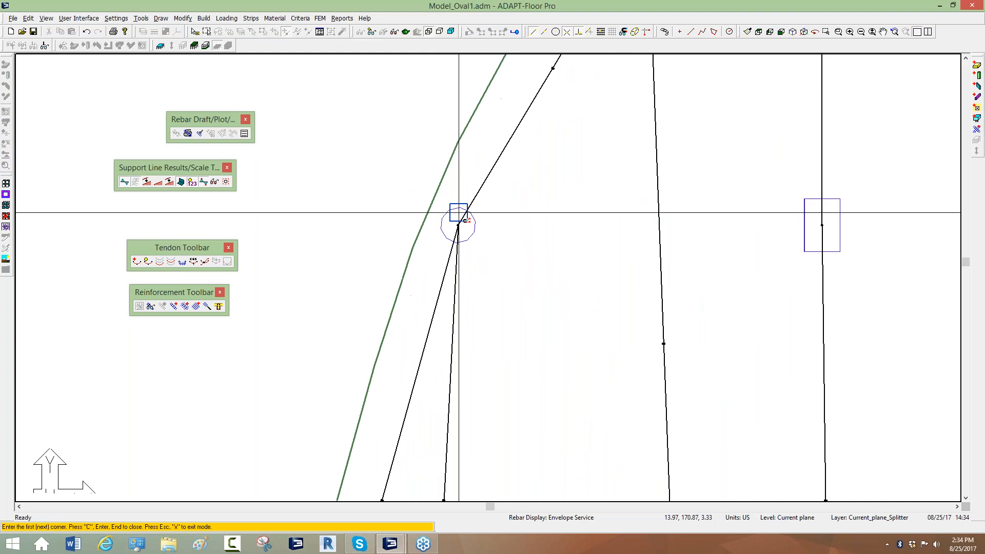
left_click(458, 225)
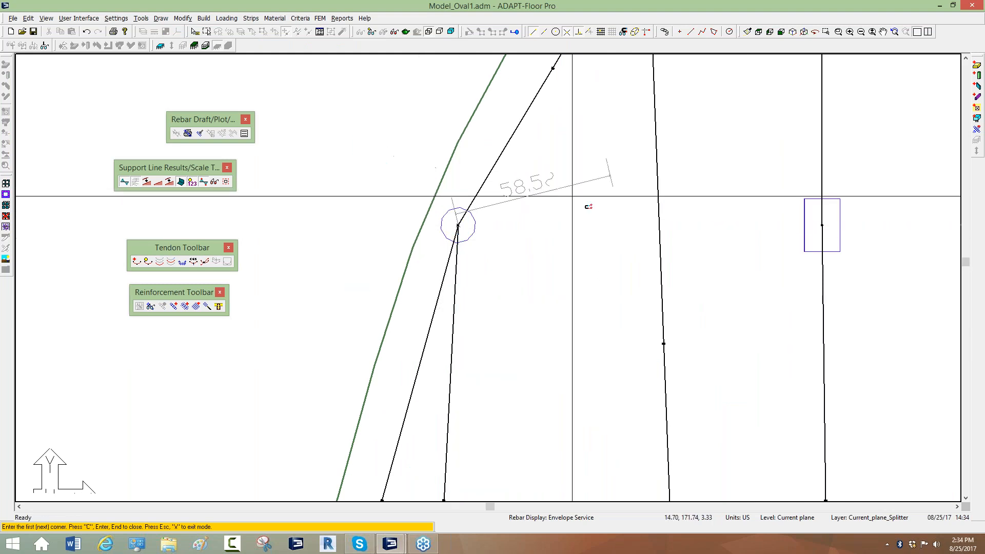
left_click(659, 218)
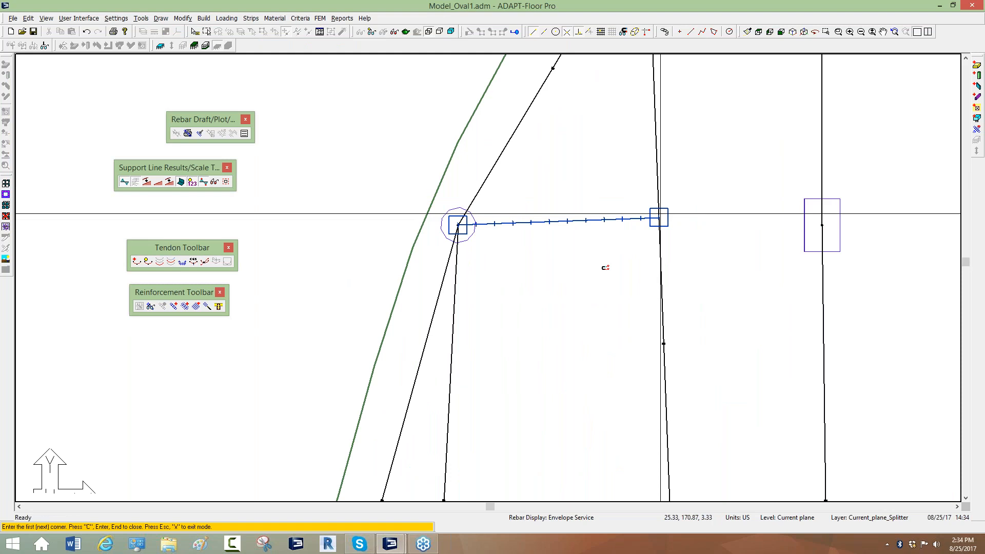
left_click(458, 225)
left_click(427, 212)
left_click(454, 230)
- Draw splitters from the northernmost western column to the central support line and the slab edge, and exit the command
middle_click_drag(517, 119, 452, 365)
left_click(583, 158)
left_click(757, 158)
middle_click_drag(614, 138, 407, 249)
scroll(382, 229, "down", 5)
scroll(478, 154, "up", 4)
scroll(475, 135, "up", 4)
key("Escape")
- Extend the northern end of the central support line to the slab's northern edge
left_click(464, 111)
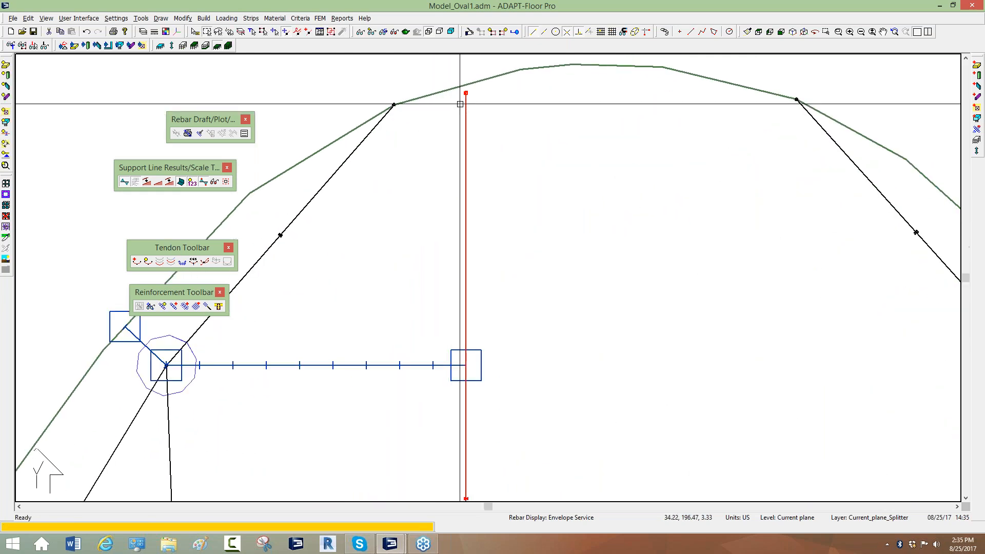
left_click(466, 93)
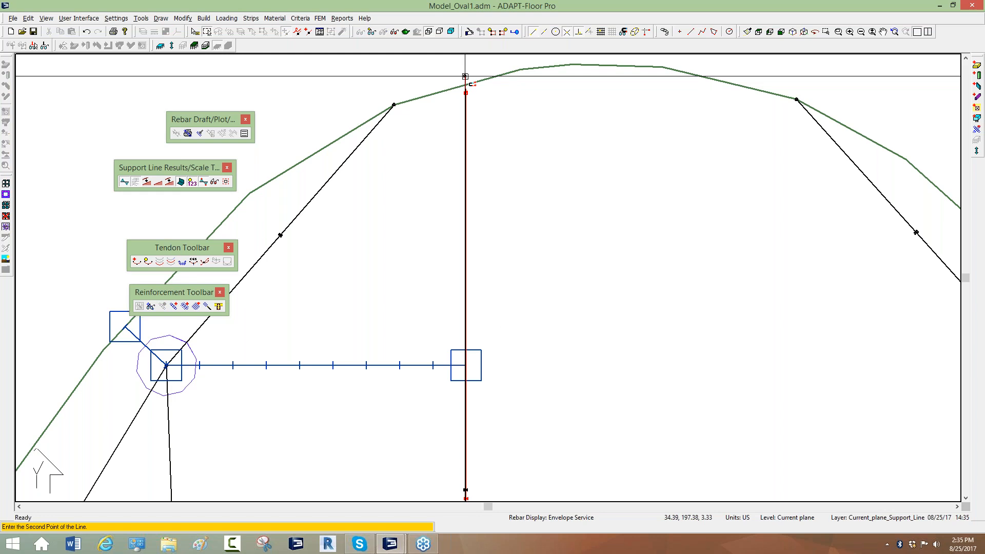
left_click(464, 77)
key("Escape")
- Align the eastern end of the northernmost western splitter with the central support line
scroll(503, 170, "down", 6)
scroll(532, 192, "up", 4)
scroll(483, 264, "down", 3)
scroll(343, 236, "up", 5)
scroll(364, 206, "up", 2)
left_click_drag(379, 304, 344, 113)
left_click(429, 193)
left_click(425, 186)
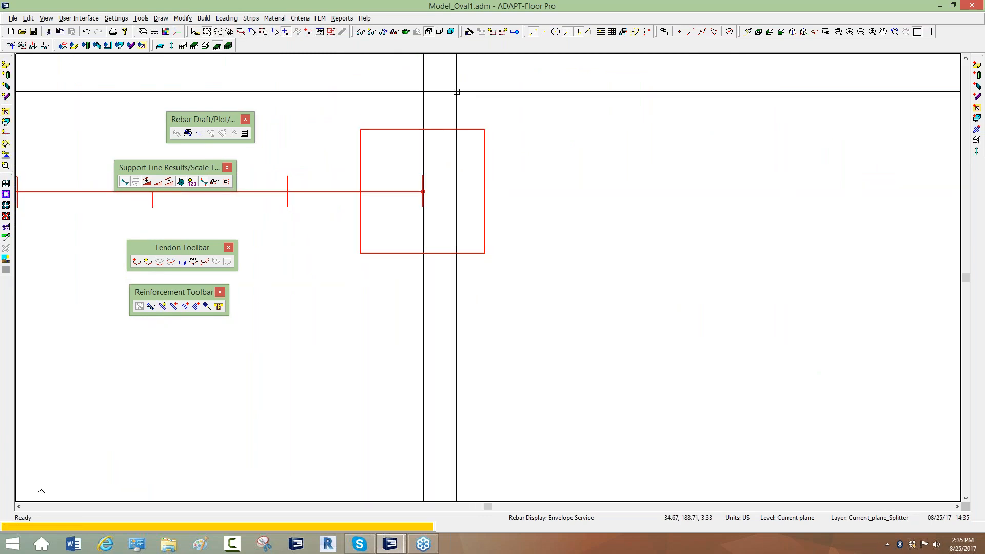
scroll(422, 121, "down", 5)
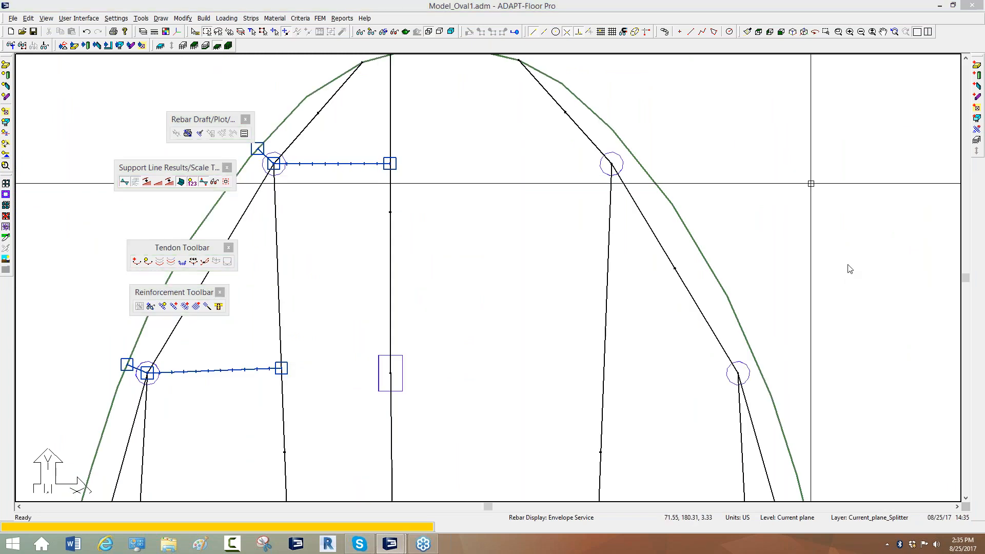
- Draw splitters from the northernmost eastern column to the central support line and to the slab edge
left_click(252, 18)
left_click(283, 54)
left_click(611, 163)
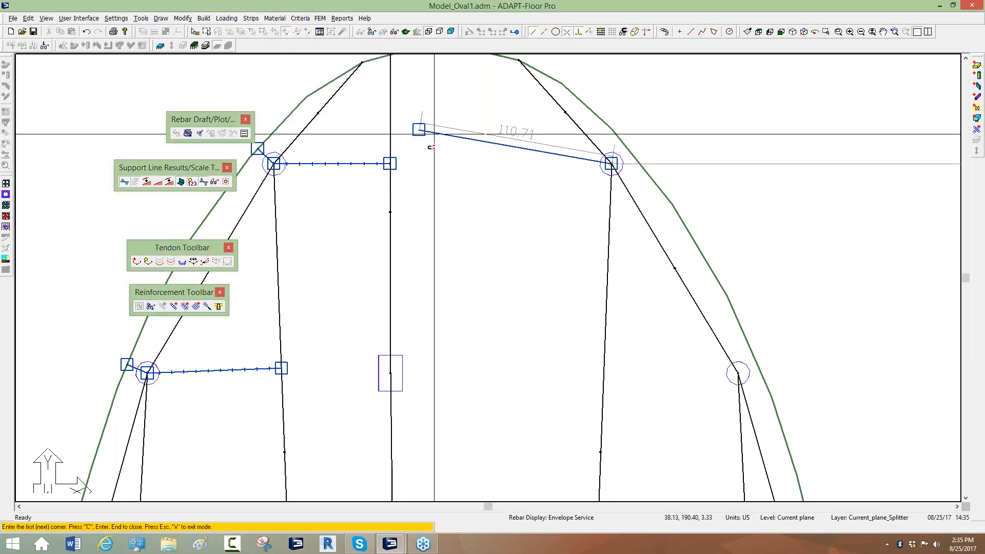
left_click(390, 164)
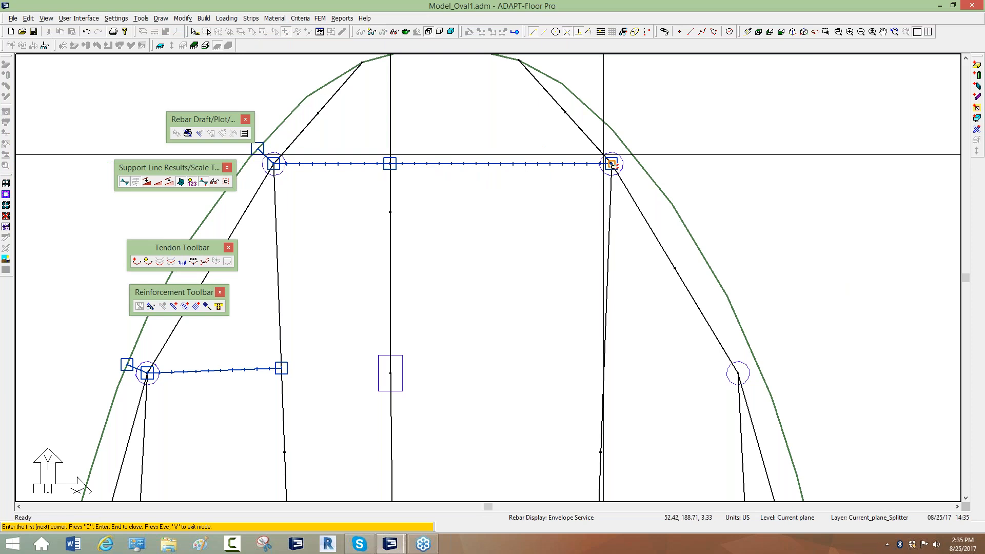
left_click(628, 151)
key("c")
- Draw a splitter from the slab edge through the outer northeastern column to the neighbouring support line
middle_click_drag(647, 302, 582, 72)
scroll(583, 73, "down", 2)
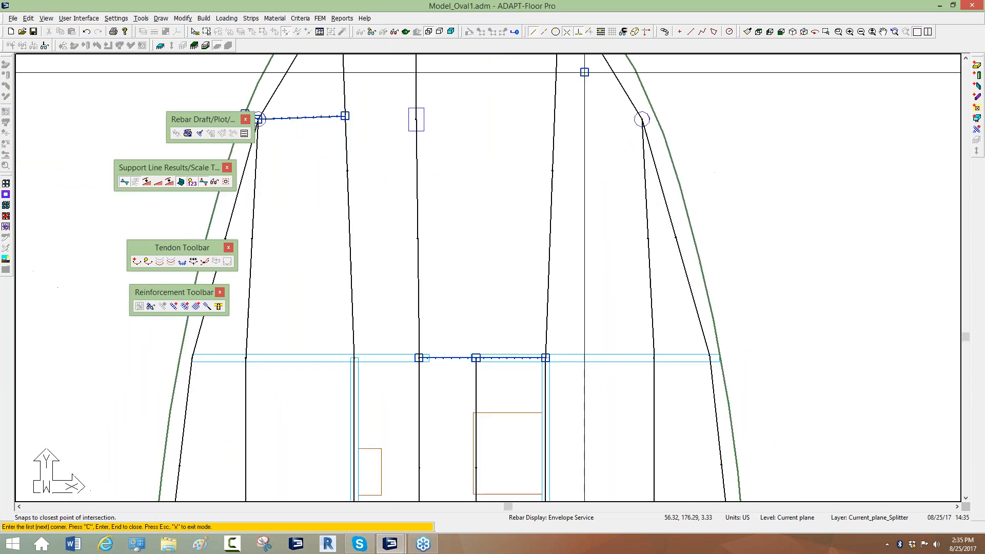
scroll(613, 120, "up", 1)
left_click(650, 118)
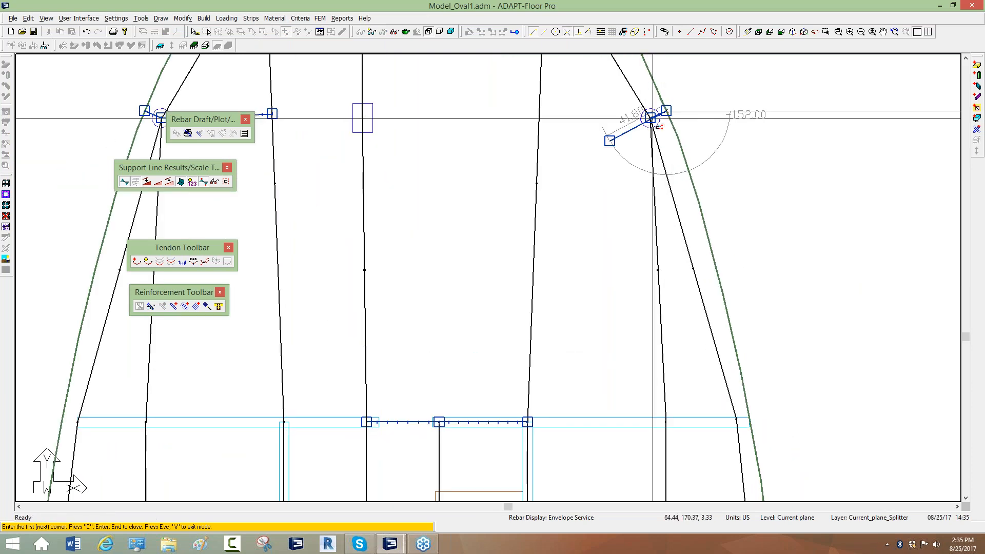
left_click(539, 114)
key("c")
- Draw a splitter from the slab edge through the outer southwestern column to the neighbouring support line
middle_click_drag(586, 255, 587, 77)
scroll(587, 77, "down", 2)
scroll(587, 77, "down", 2)
middle_click_drag(467, 340, 503, 75)
scroll(530, 239, "up", 1)
scroll(530, 240, "up", 1)
scroll(469, 121, "up", 2)
scroll(469, 159, "up", 1)
left_click(456, 207)
left_click(483, 194)
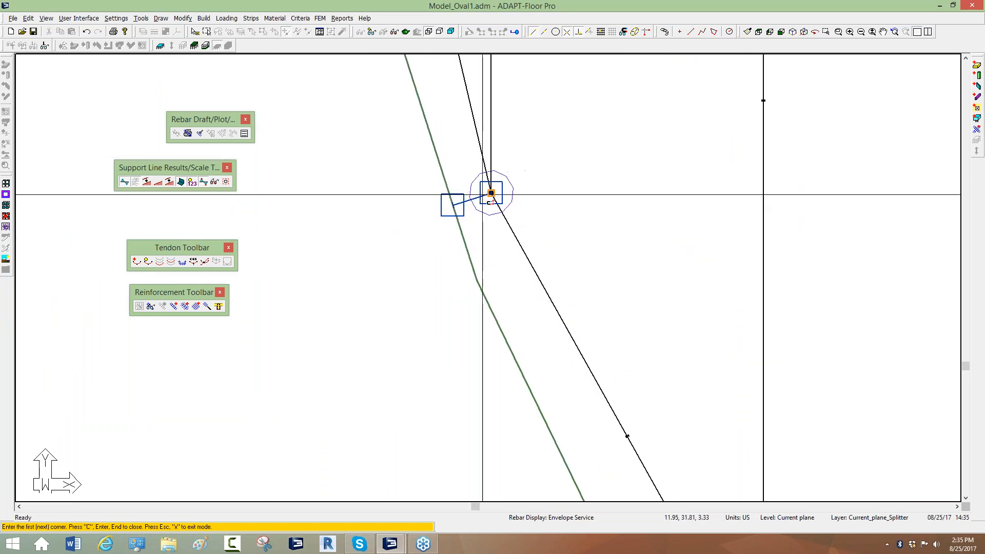
left_click(763, 193)
- Draw splitters from the southernmost western column to the slab edge and to the central support line
middle_click_drag(764, 193, 683, 158)
scroll(584, 440, "down", 2)
scroll(584, 440, "down", 1)
middle_click_drag(584, 440, 510, 296)
left_click(510, 296)
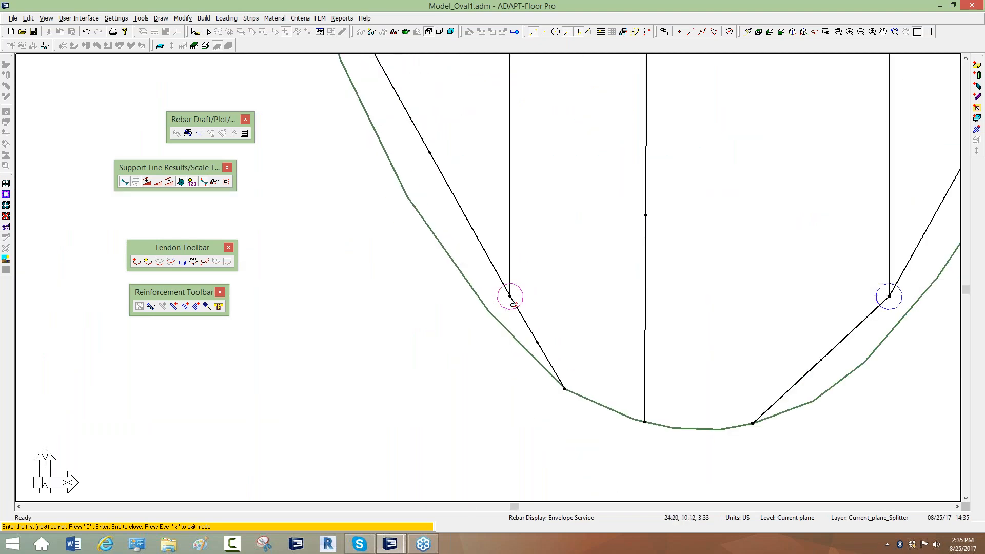
left_click(488, 311)
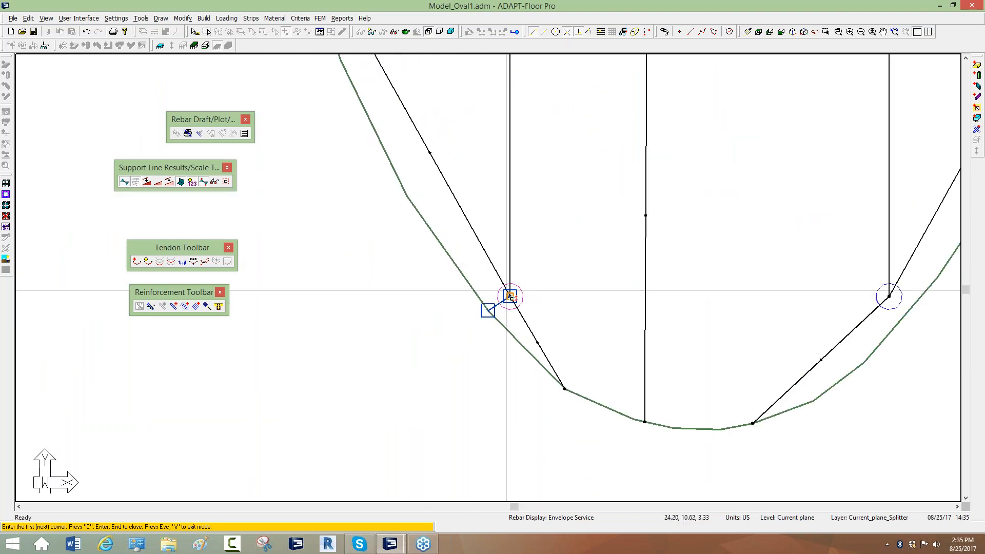
left_click(645, 296)
- Draw splitters from the southernmost eastern column to the central support line and to the slab edge
middle_click_drag(684, 303, 360, 317)
left_click(565, 311)
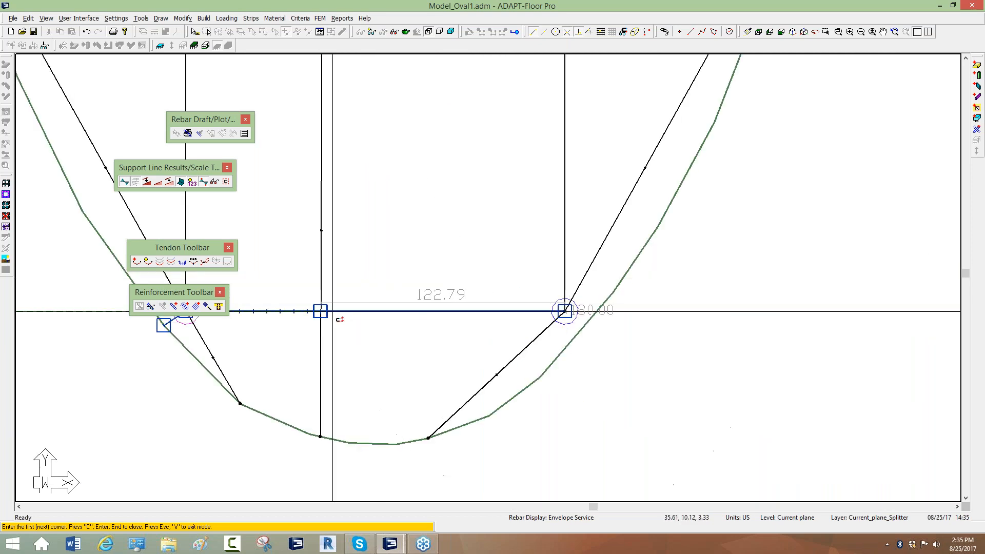
scroll(518, 321, "up", 2)
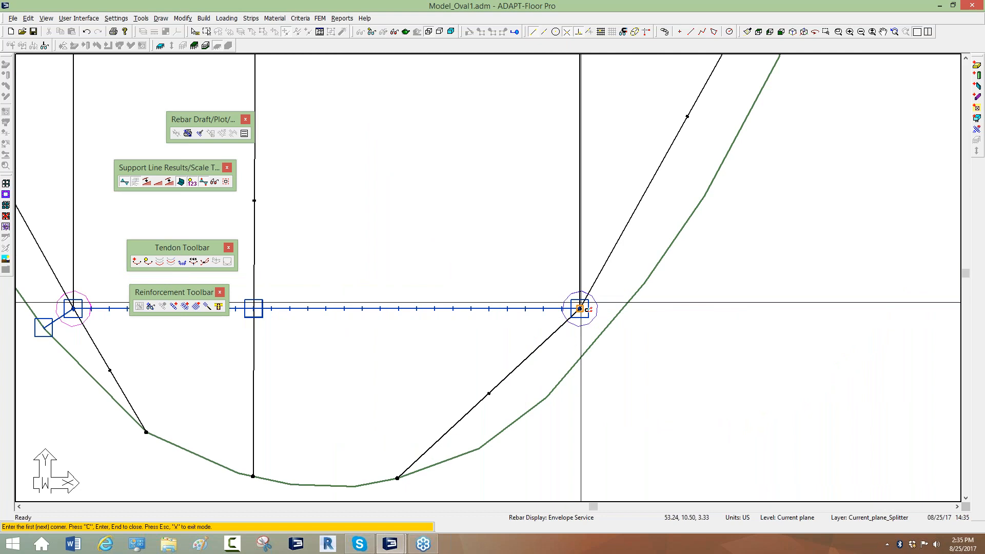
left_click(603, 328)
key("c")
- Draw splitters from the outer southeastern column to the neighbouring support line and to the slab edge
middle_click_drag(534, 200, 529, 493)
scroll(530, 493, "down", 8)
scroll(629, 367, "up", 1)
left_click(650, 368)
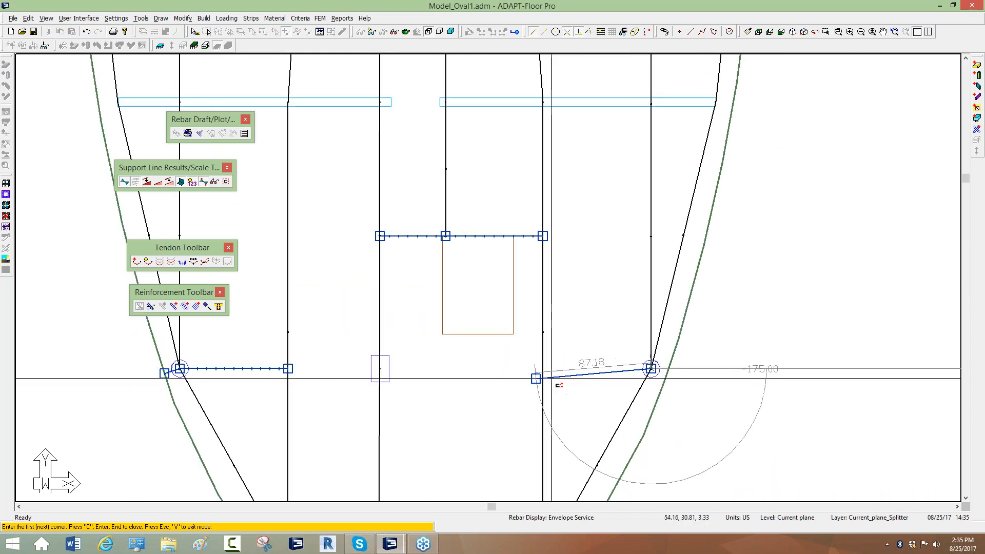
left_click(543, 368)
left_click(650, 368)
left_click(666, 374)
key("c")
middle_click_drag(656, 382, 673, 422)
scroll(672, 421, "down", 1)
scroll(663, 422, "down", 3)
middle_click_drag(585, 317, 594, 440)
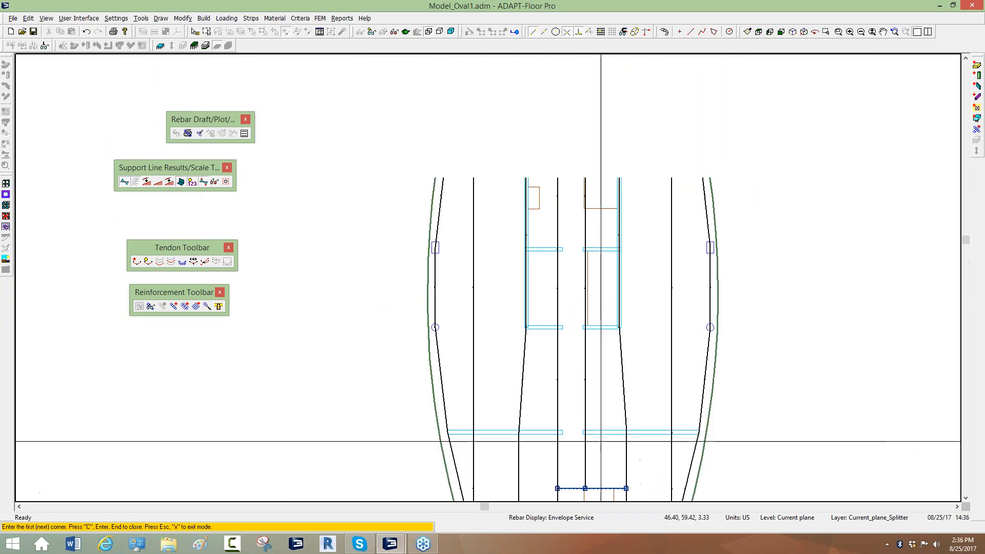
- Examine the splitters at the northern columns and the tributary limits they set along the western edge support line
middle_click_drag(512, 117, 516, 474)
scroll(524, 411, "up", 1)
scroll(519, 412, "up", 2)
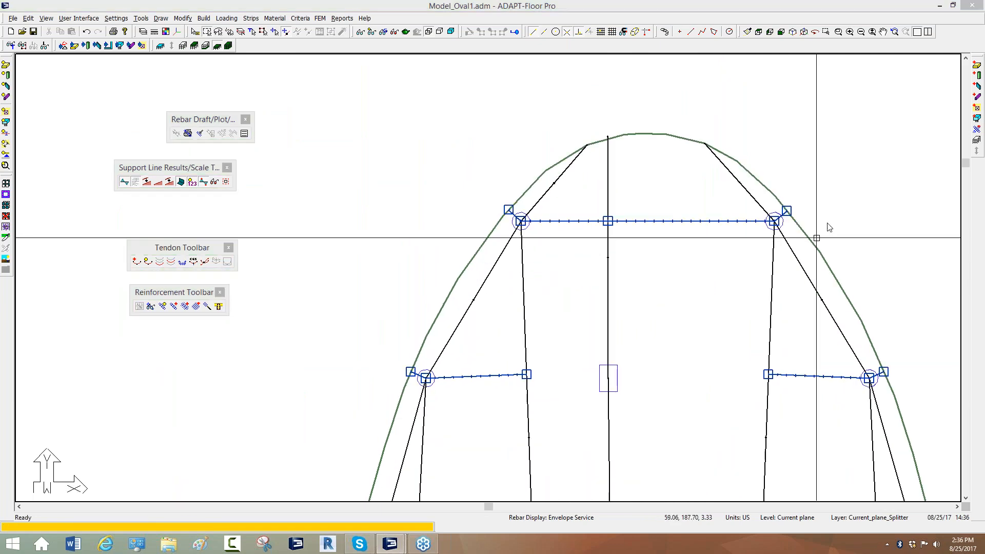
left_click(835, 256)
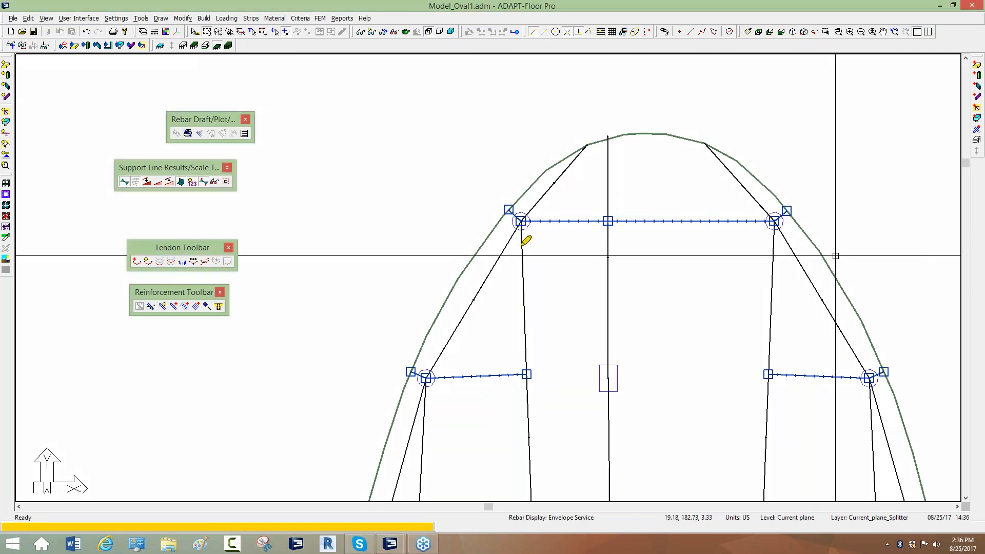
mouse_move(585, 146)
left_mouse_down()
mouse_move(517, 220)
mouse_move(412, 416)
left_mouse_up()
key("Escape")
left_click(836, 248)
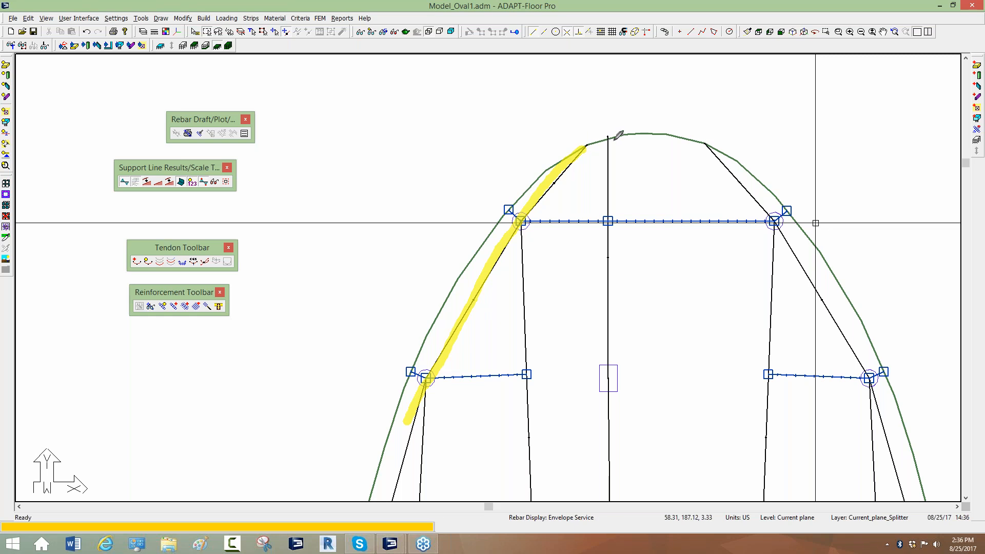
left_click_drag(592, 165, 570, 218)
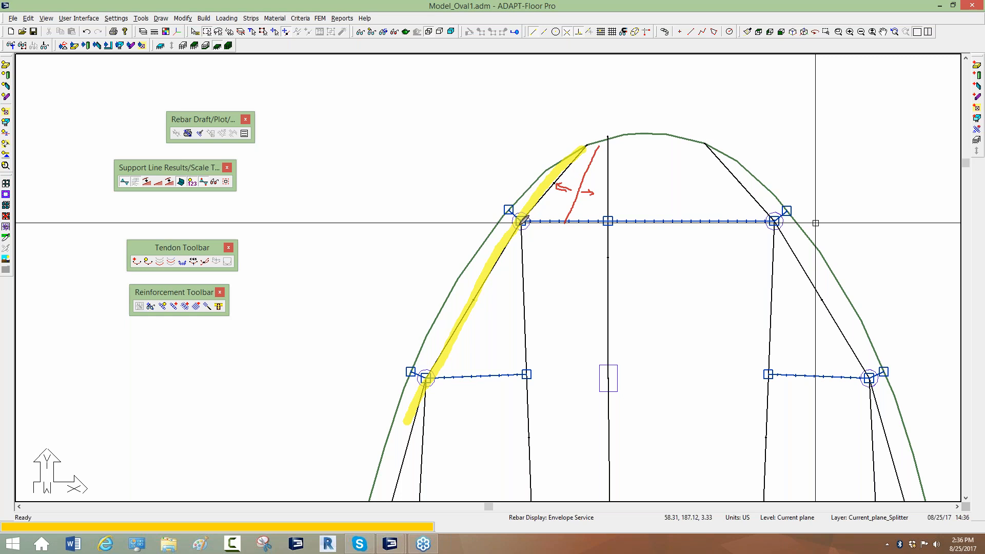
left_click_drag(520, 223, 487, 357)
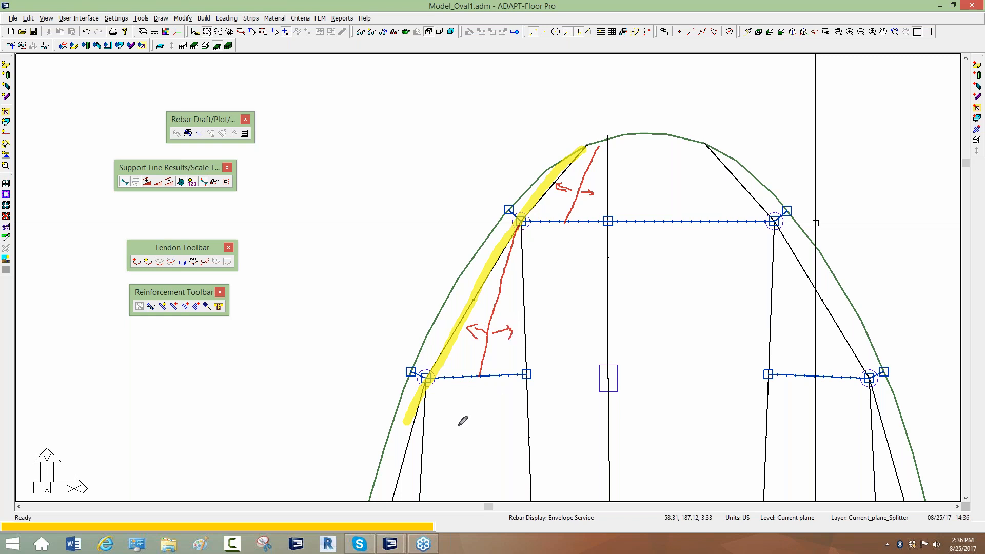
left_click_drag(425, 387, 405, 490)
mouse_move(455, 478)
middle_mouse_down()
mouse_move(470, 203)
mouse_move(458, 313)
middle_mouse_up()
scroll(463, 400, "down", 1)
scroll(427, 153, "down", 1)
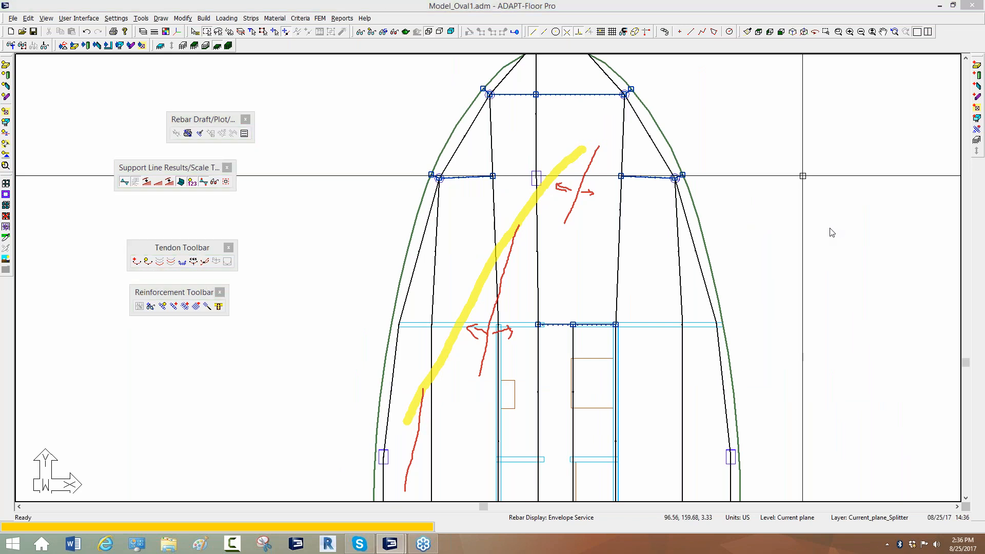
left_click(850, 286)
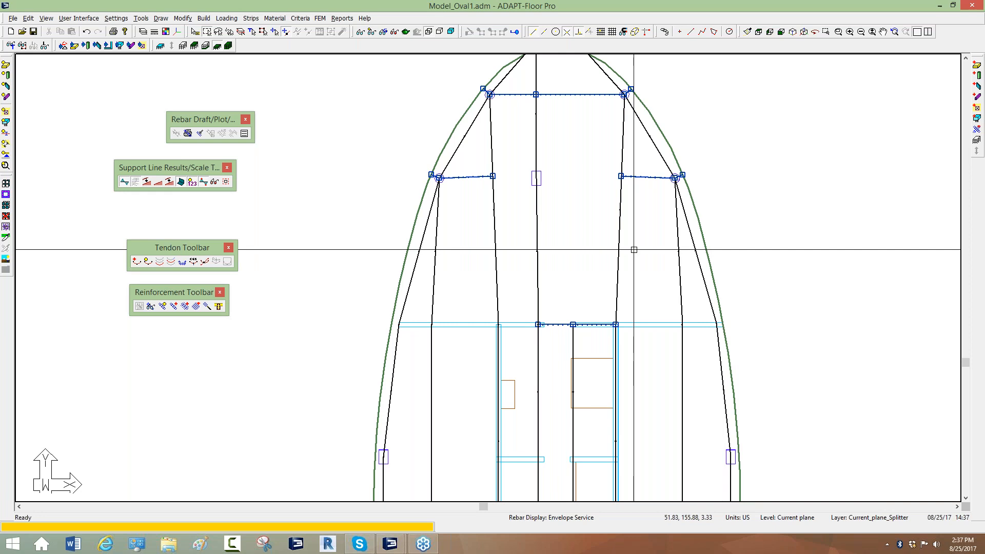
- Generate the design sections automatically for the whole slab with regenerated tributaries
scroll(490, 264, "down", 3)
middle_click_drag(467, 266, 497, 229)
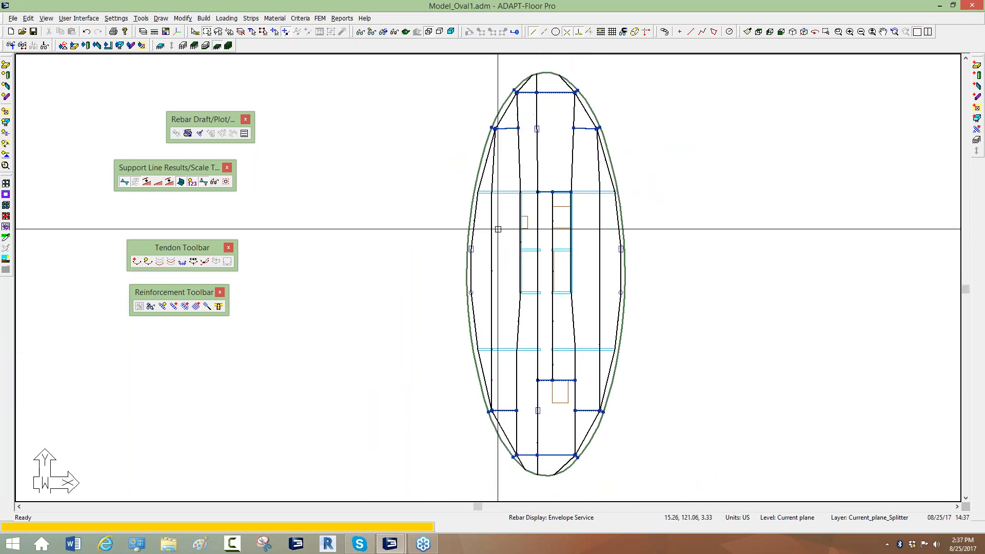
left_click(251, 18)
mouse_move(308, 91)
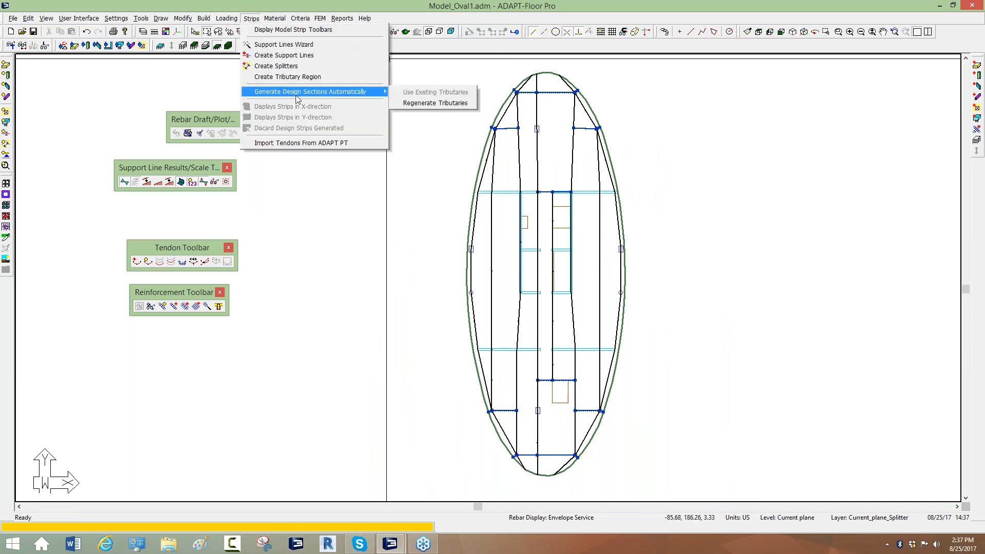
left_click(410, 101)
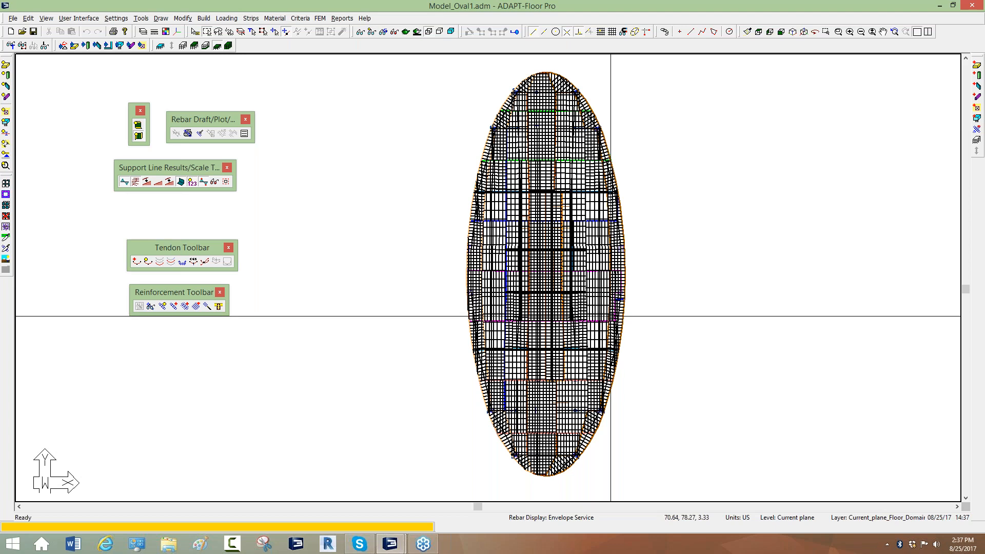
- Reset to the default display and show the Y-direction support lines with their design sections
left_click(371, 31)
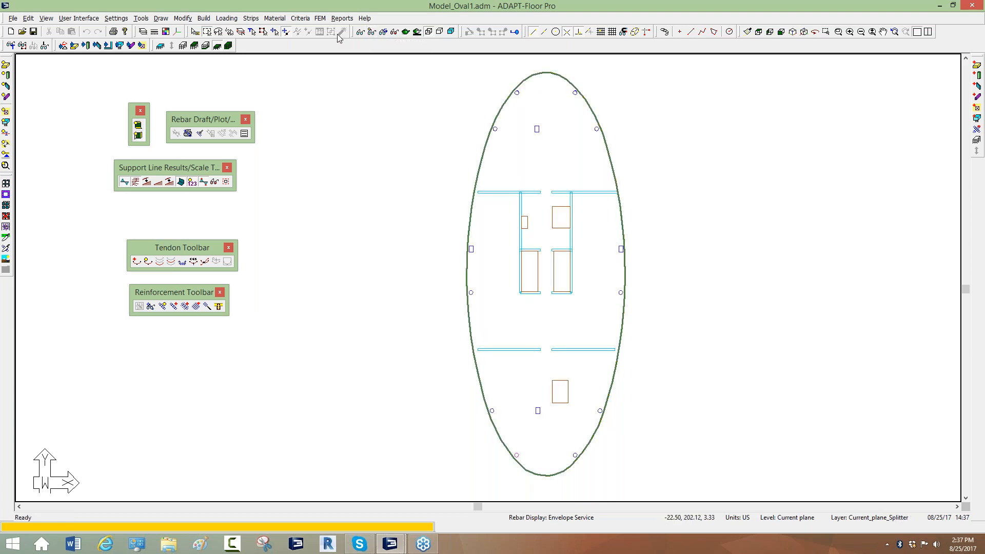
left_click(137, 136)
scroll(461, 169, "up", 2)
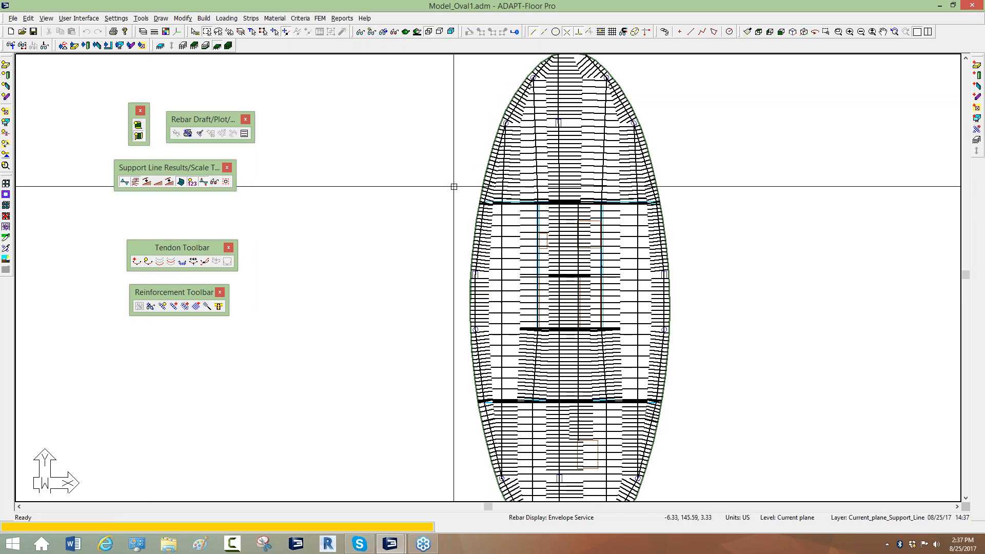
scroll(461, 169, "up", 1)
- Highlight individual Y-direction support lines one after another to examine the extent of their design sections
left_click(507, 158)
left_click(522, 150)
left_click(548, 132)
scroll(547, 133, "down", 4)
left_click(571, 135)
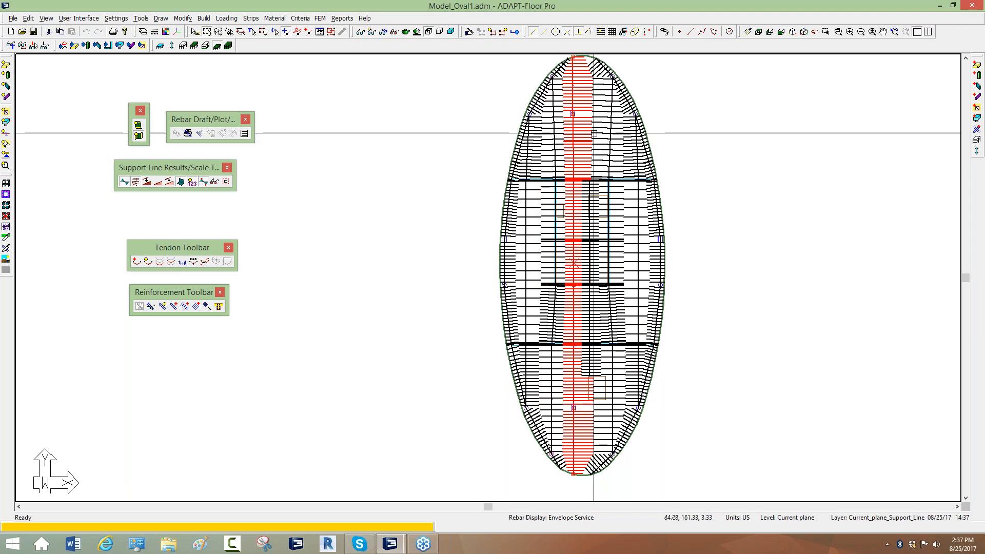
left_click(604, 133)
left_click(631, 135)
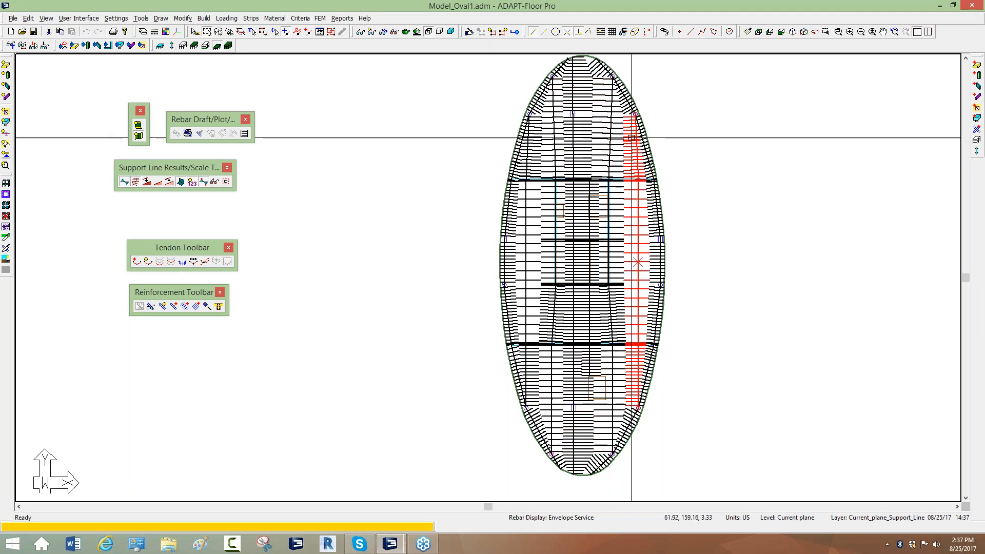
left_click(650, 166)
left_click(684, 337)
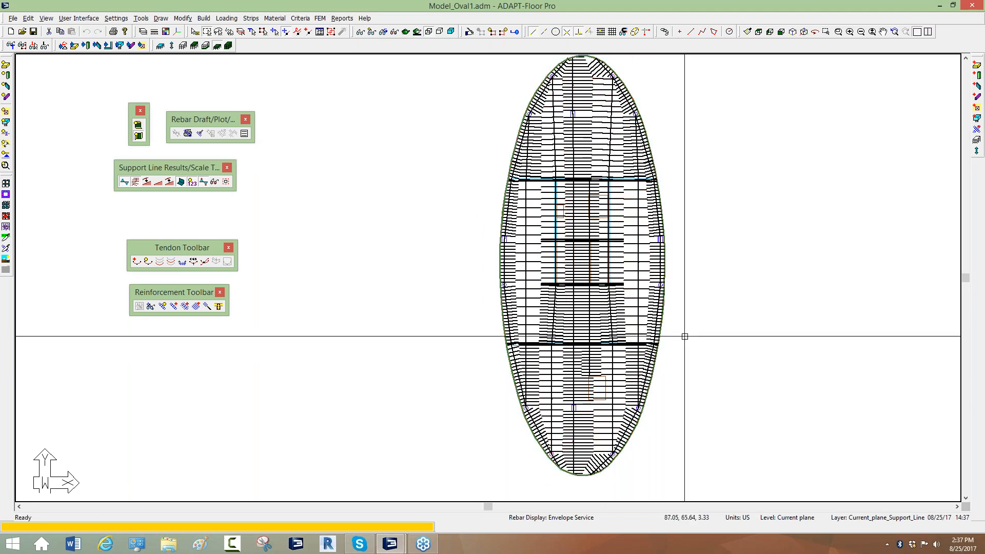
left_click(659, 302)
left_click(638, 304)
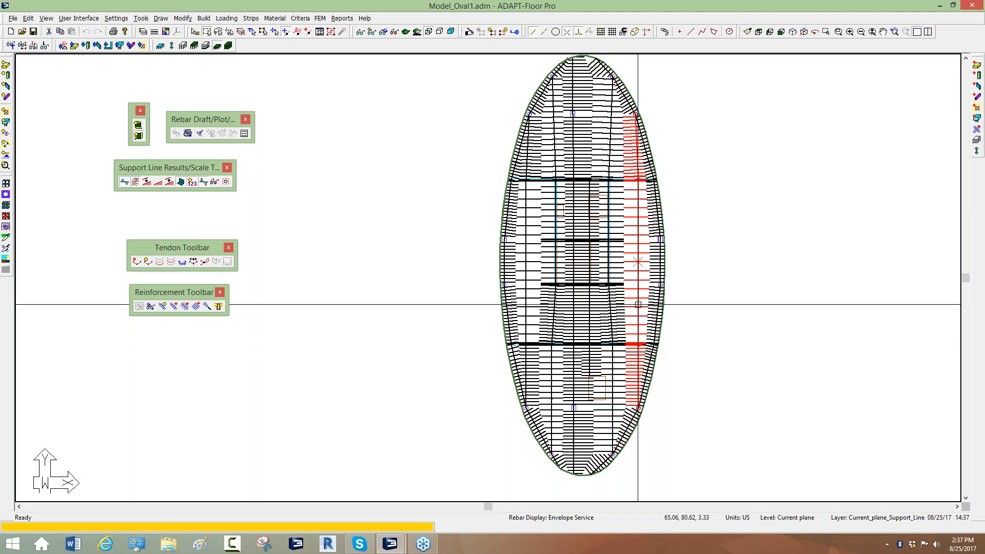
left_click(610, 314)
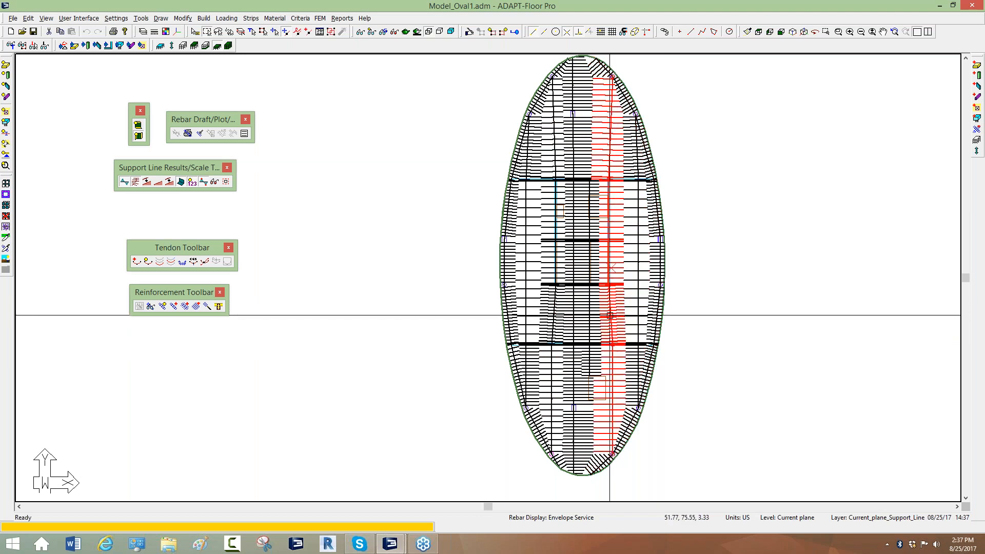
left_click(581, 319)
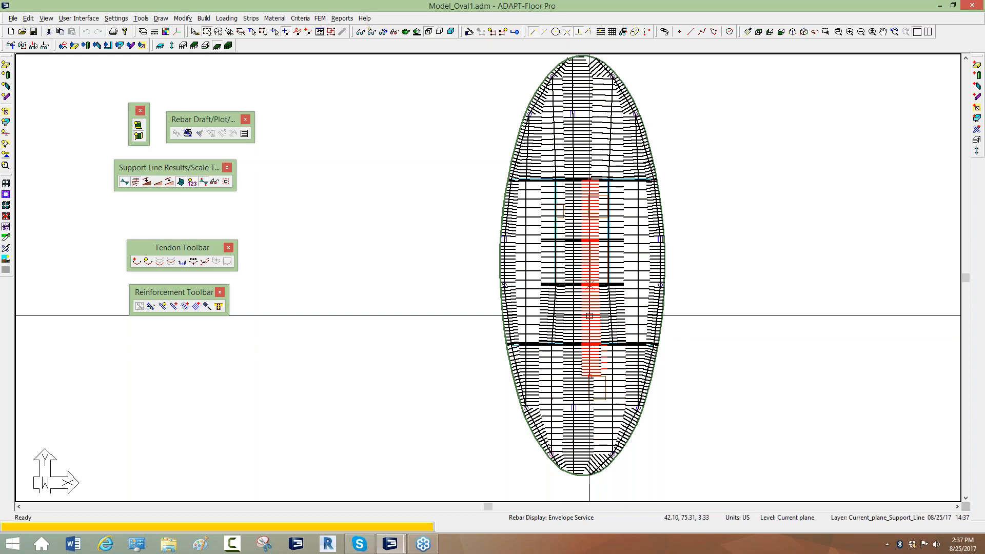
left_click(574, 324)
left_click(424, 299)
middle_click_drag(482, 106, 471, 130)
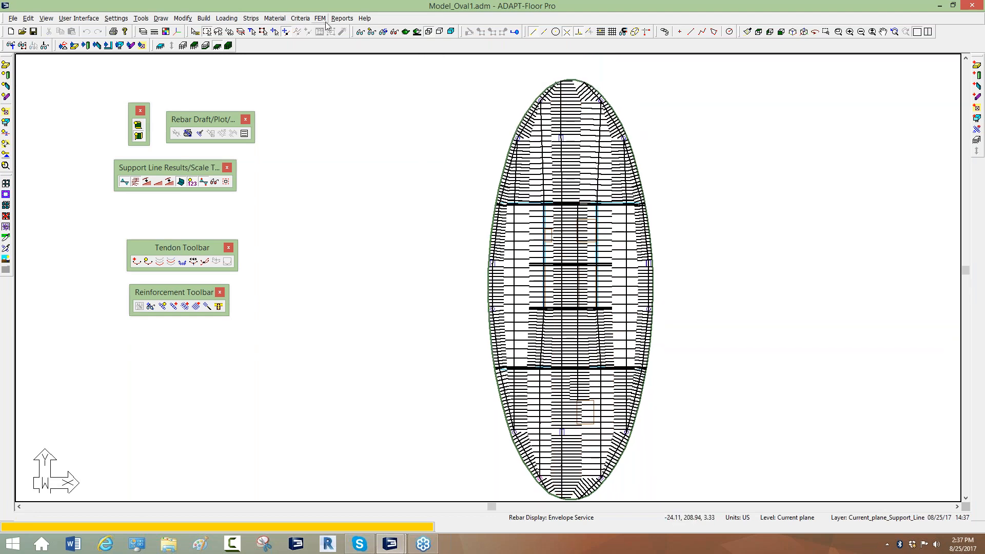
- Generate the graphical report Idealized Tributary Plan for Support Lines in Y-Direction without a user comment
left_click(342, 18)
mouse_move(425, 45)
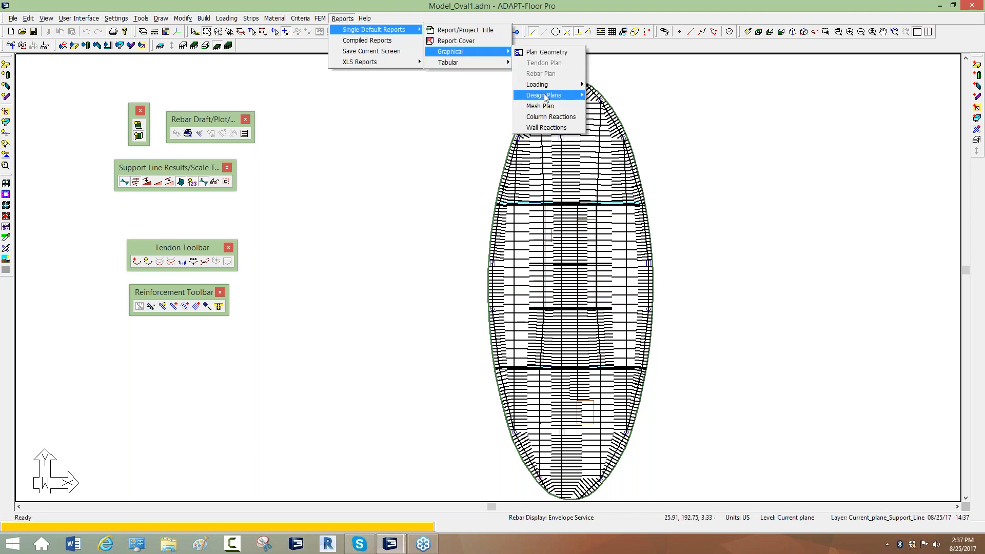
mouse_move(544, 95)
left_click(628, 118)
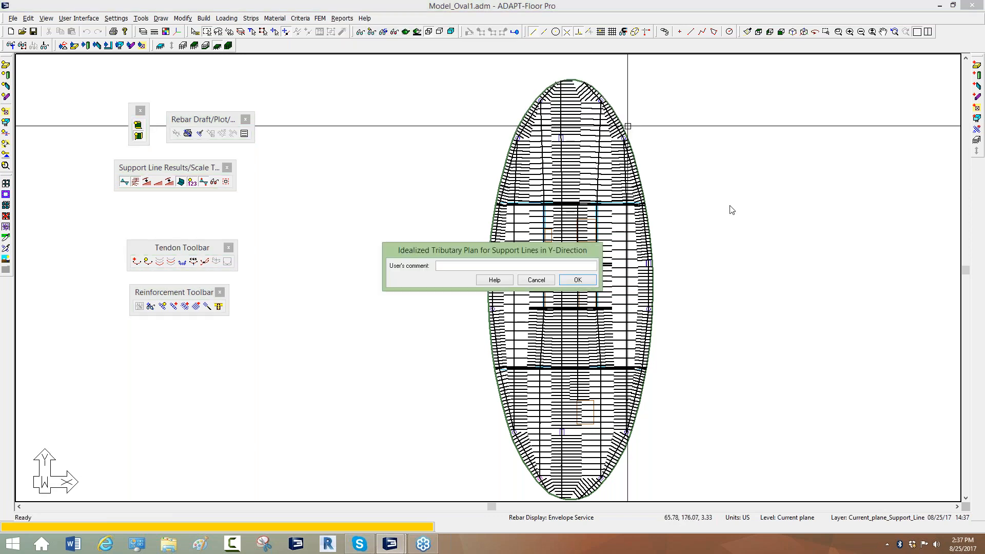
key("Return")
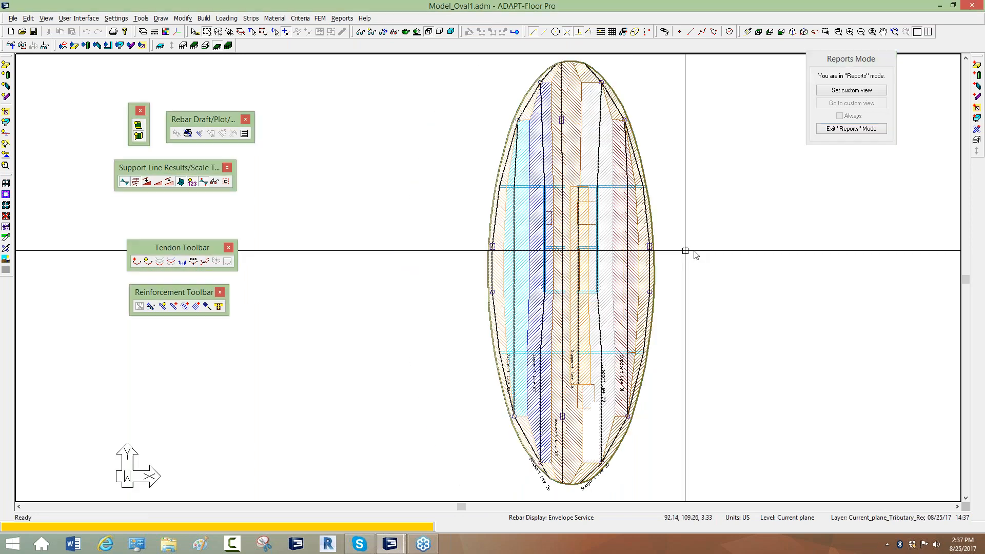
- Examine the tributary regions in the plan, highlighting those of the eastern and western slab-edge support lines
scroll(607, 130, "up", 2)
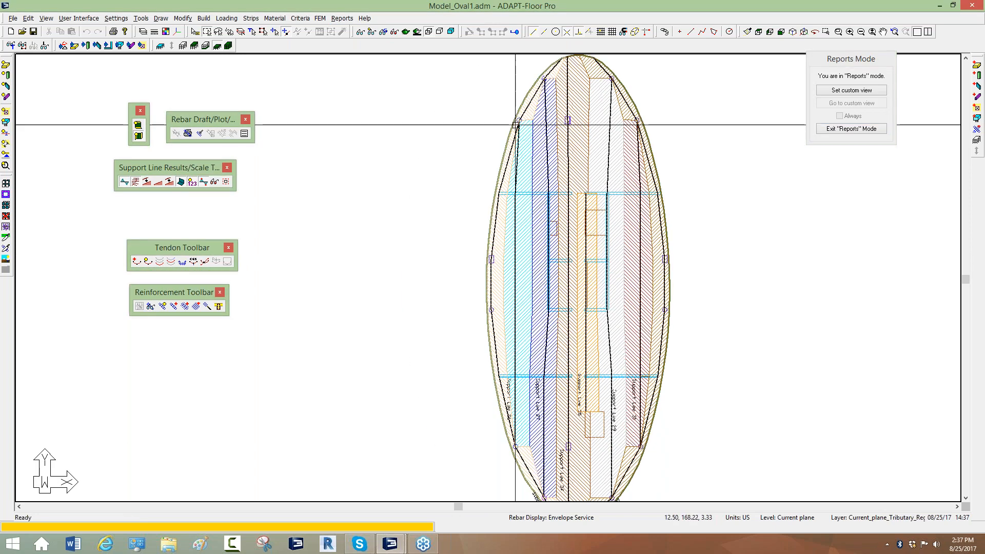
scroll(536, 137, "up", 1)
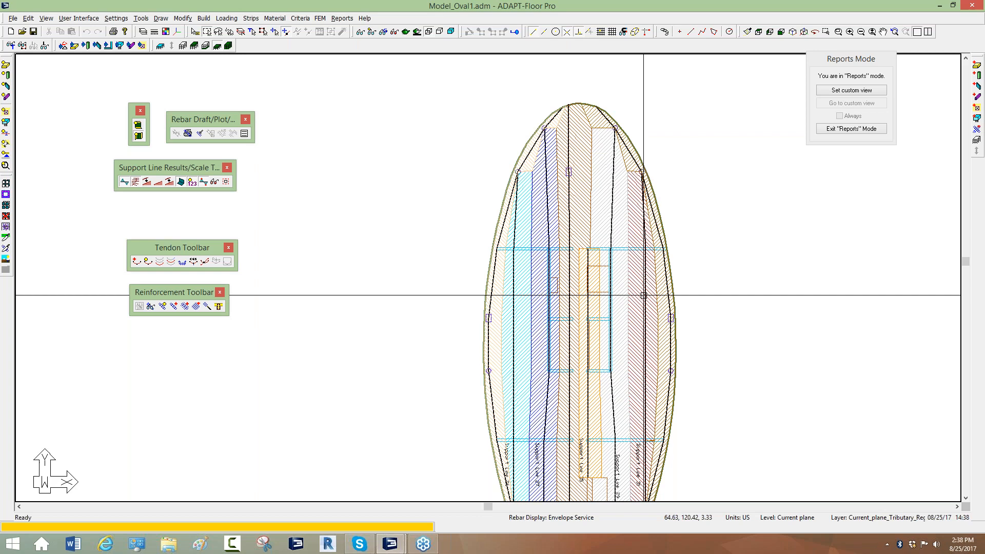
scroll(677, 266, "down", 2)
middle_click_drag(692, 418, 681, 319)
scroll(589, 339, "up", 3)
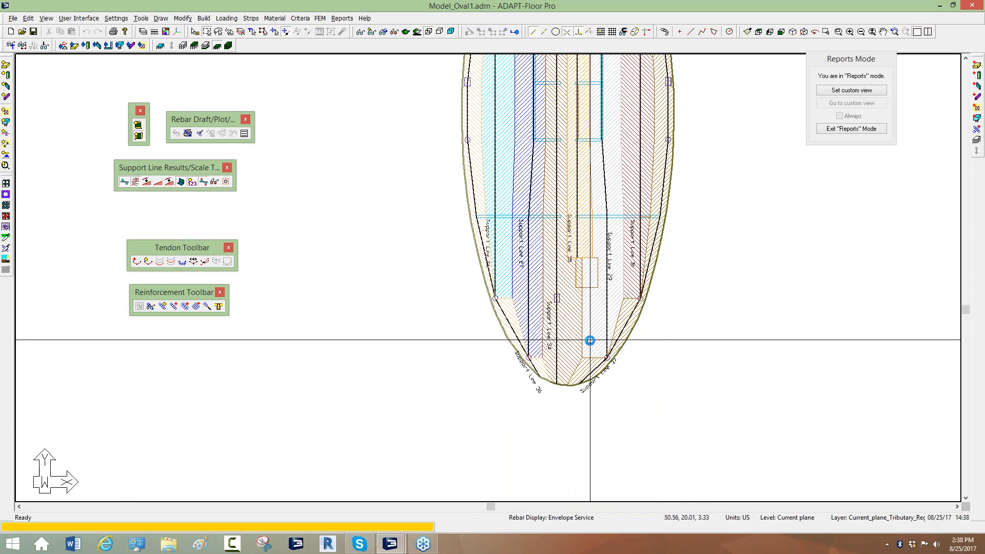
left_click(652, 280)
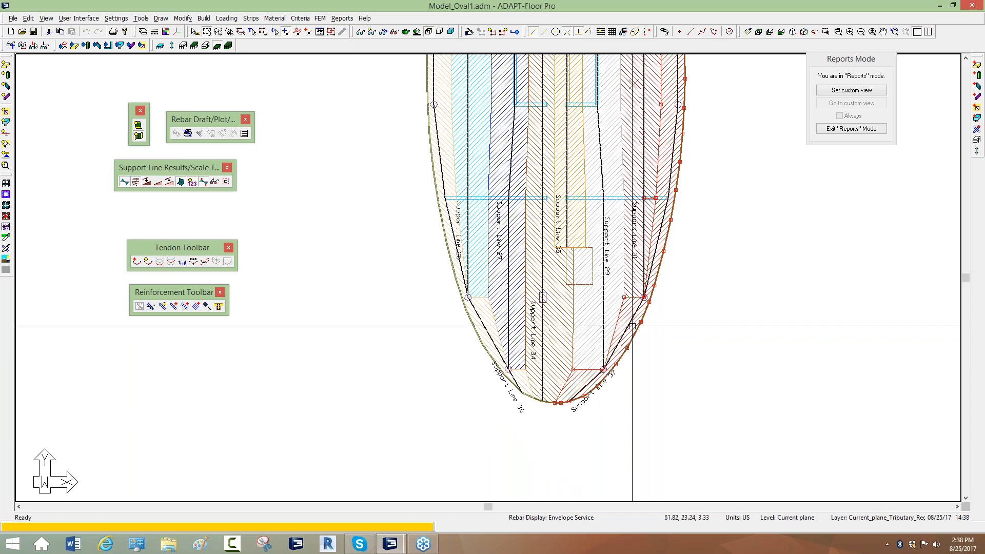
left_click(484, 308)
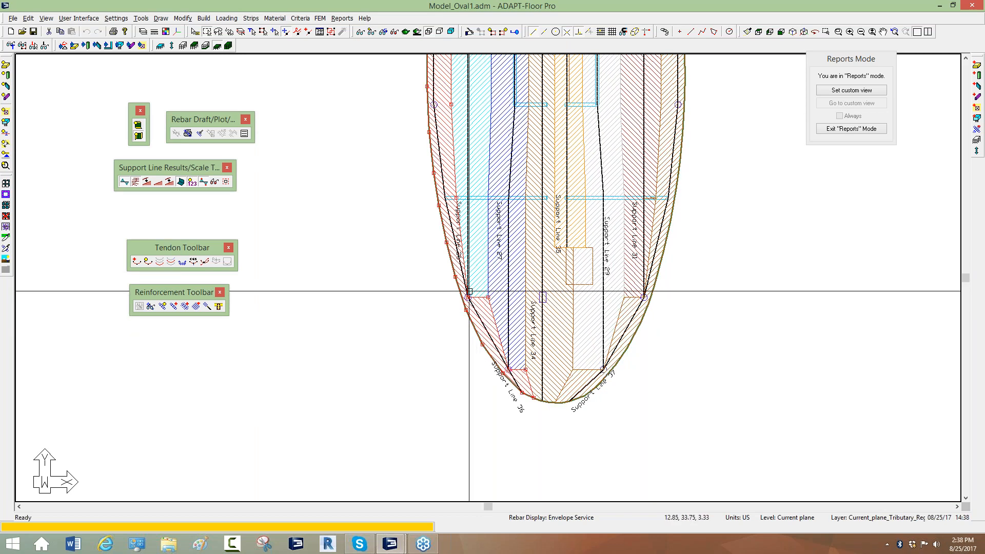
middle_click_drag(493, 252, 484, 414)
scroll(485, 414, "down", 5)
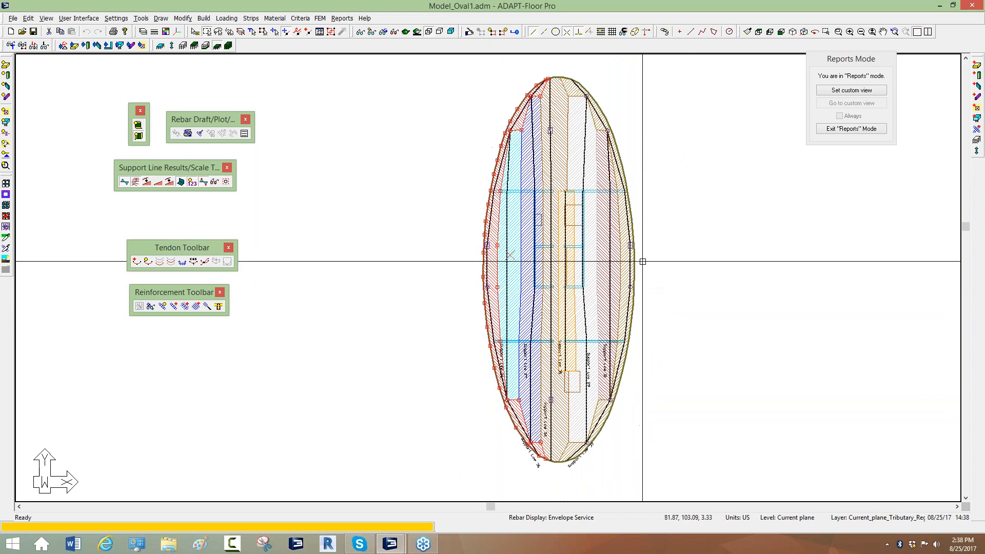
left_click(690, 249)
left_click(511, 254)
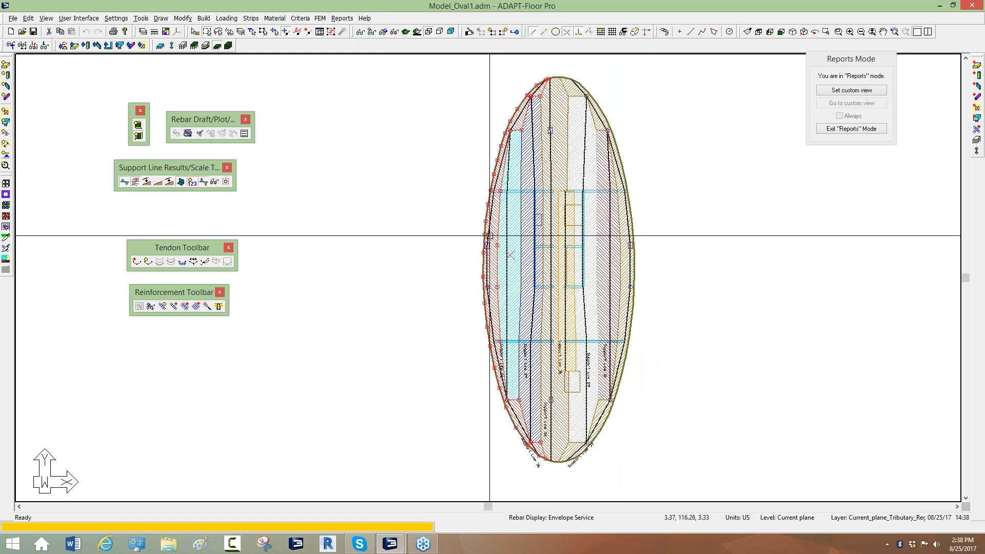
left_click(432, 221)
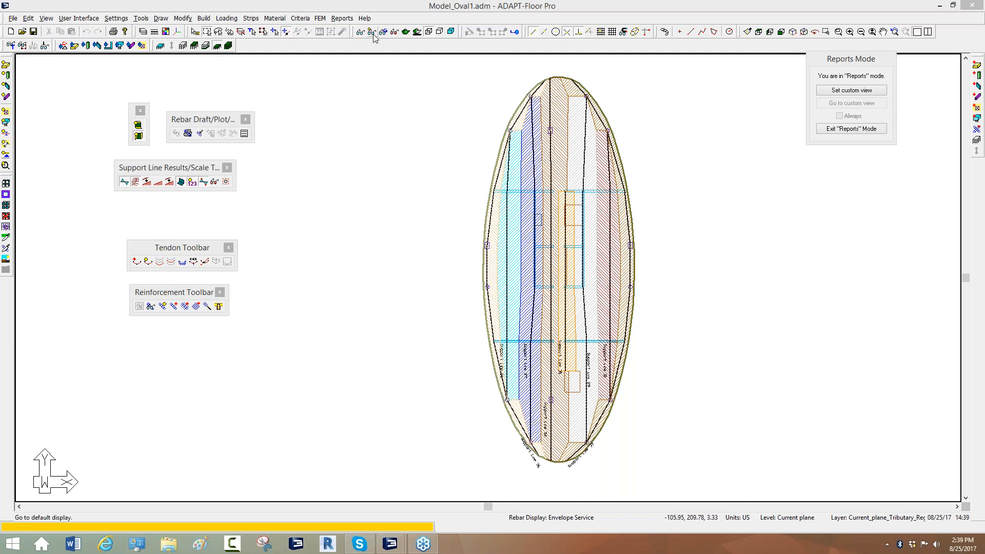
- Compare the X- and Y-direction support lines by switching between them, leaving the X-direction lines displayed
left_click(138, 125)
left_click(137, 126)
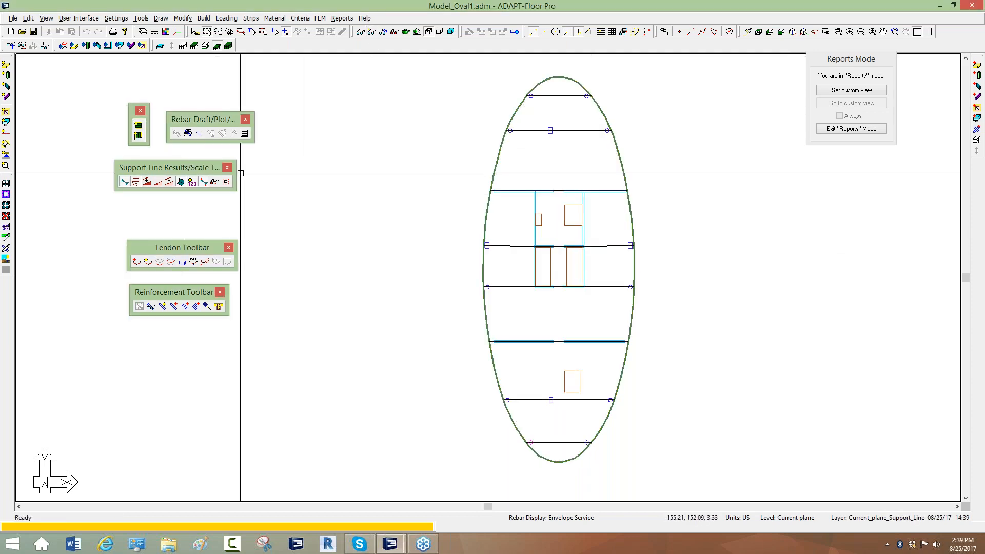
left_click(138, 135)
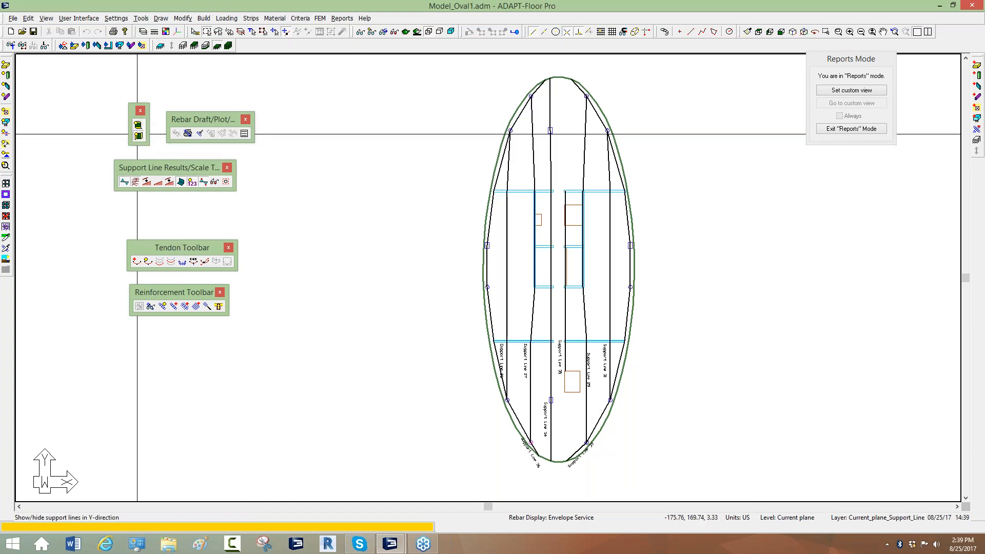
left_click(138, 124)
- Rerun the automatic design section generation with regenerated tributaries
left_click(252, 19)
mouse_move(283, 98)
left_click(436, 102)
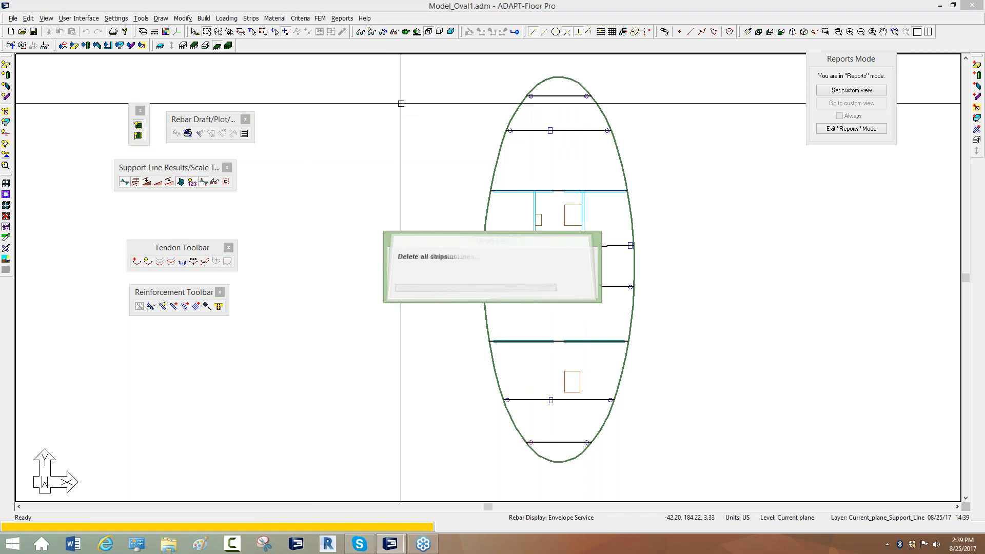
- Reset to the default display, showing only the X-direction support lines over the slab
left_click(373, 32)
middle_click_drag(337, 185, 329, 176)
left_click(138, 123)
left_click(136, 181)
middle_click_drag(355, 228, 401, 231)
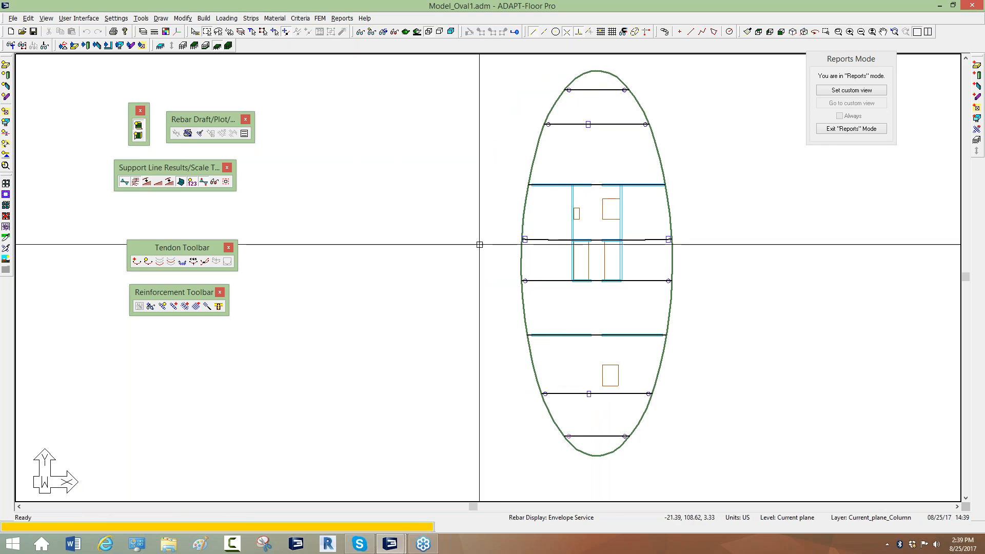
left_click_drag(860, 55, 687, 46)
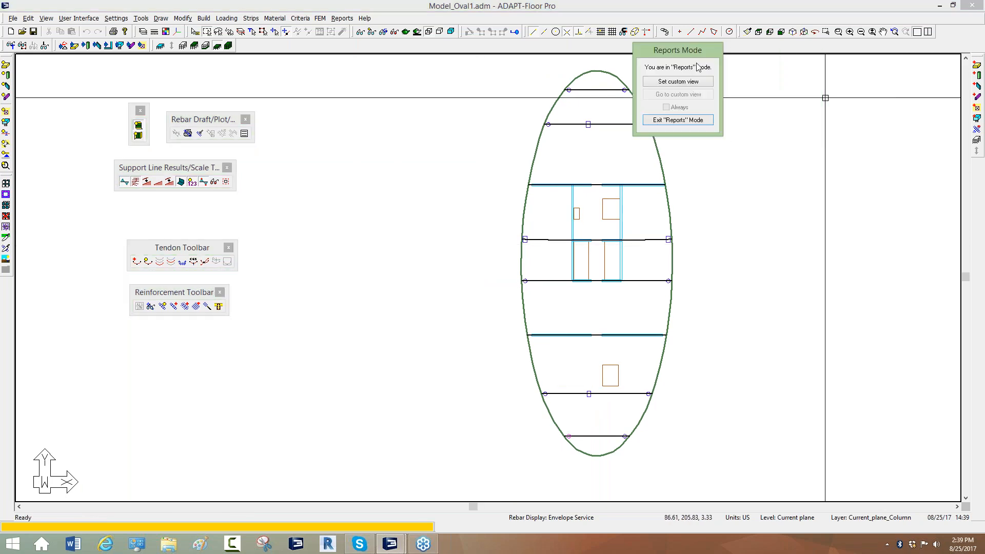
- Leave Reports mode and switch the plan to the X-direction design sections
left_click(679, 120)
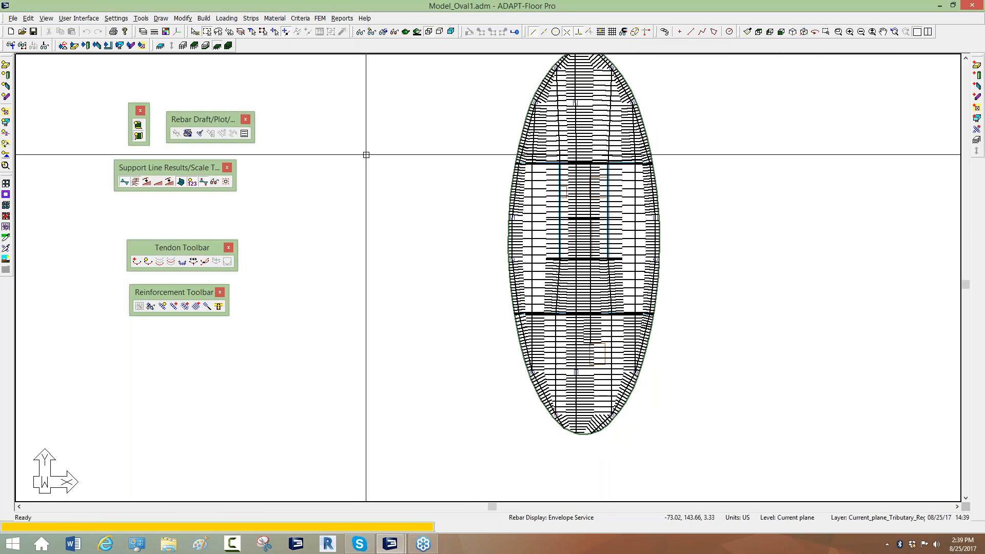
left_click(138, 135)
scroll(573, 212, "up", 2)
scroll(572, 236, "down", 1)
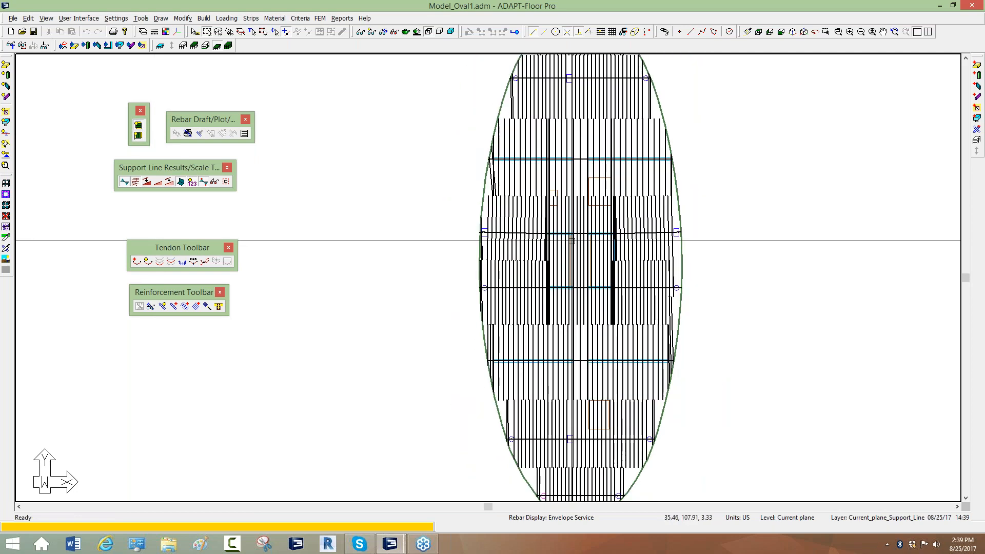
- Examine the X-direction design sections of the support line along the northern wall, focusing on the one crossing the large opening
scroll(587, 175, "up", 1)
scroll(589, 173, "up", 1)
left_click(605, 163)
scroll(607, 190, "up", 1)
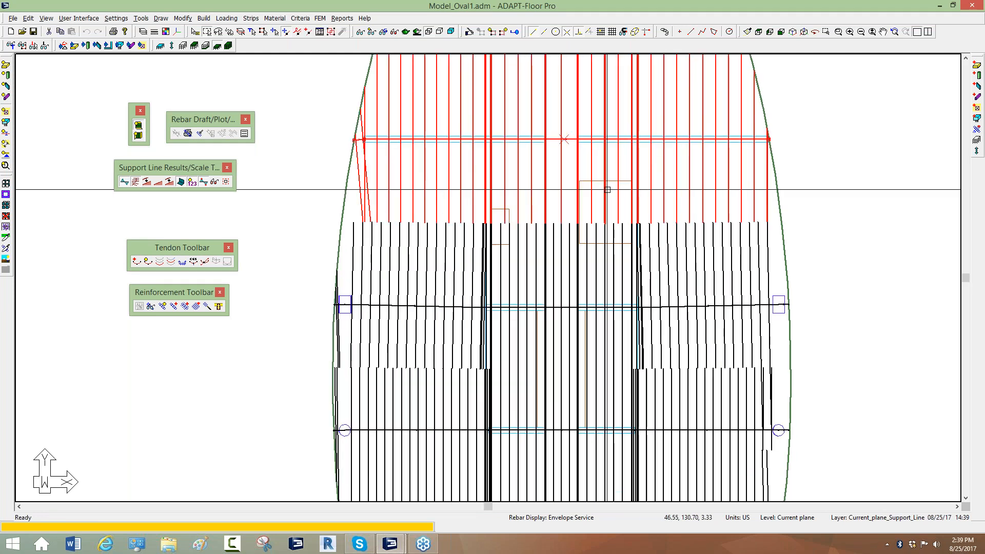
scroll(597, 189, "up", 1)
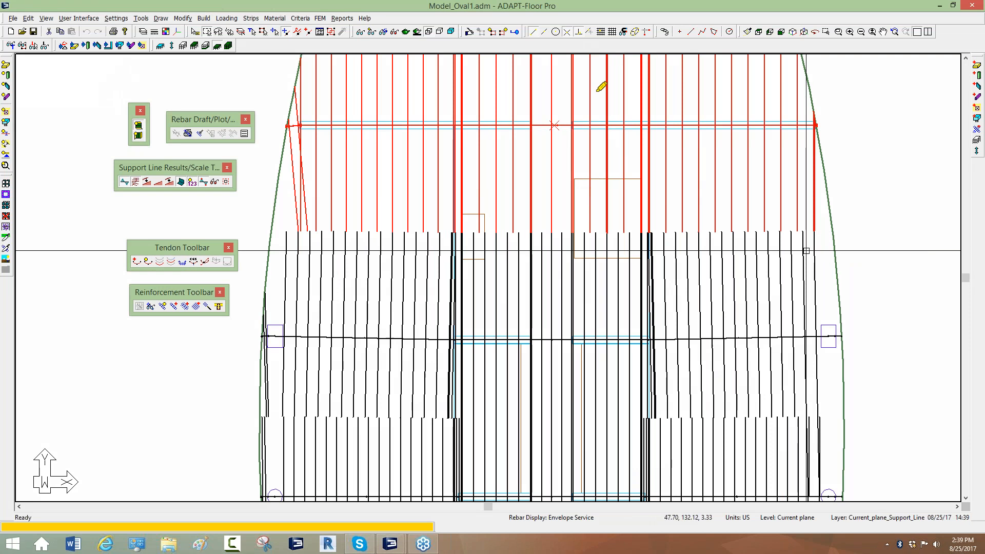
left_click_drag(611, 51, 606, 232)
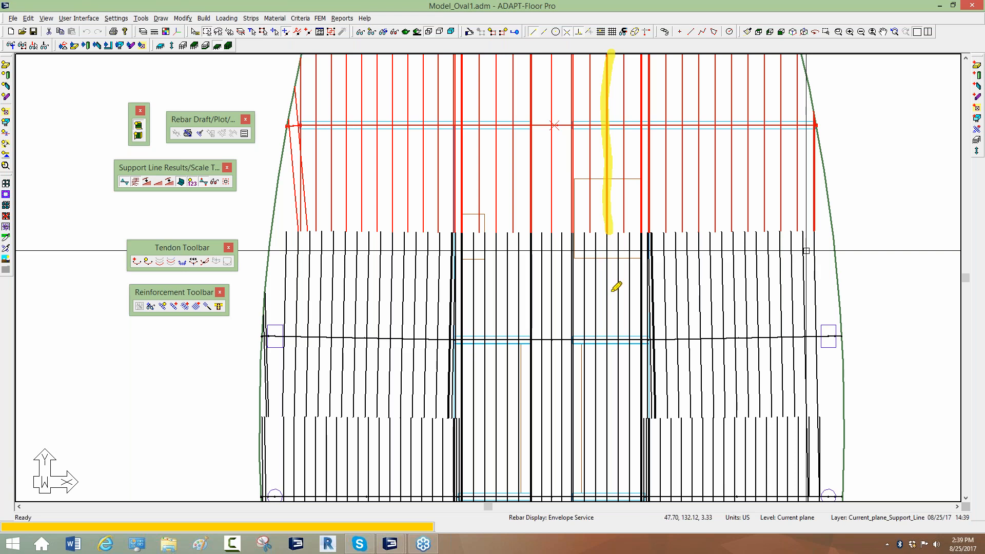
mouse_move(610, 193)
left_mouse_down()
mouse_move(609, 202)
mouse_move(618, 189)
mouse_move(585, 212)
left_mouse_up()
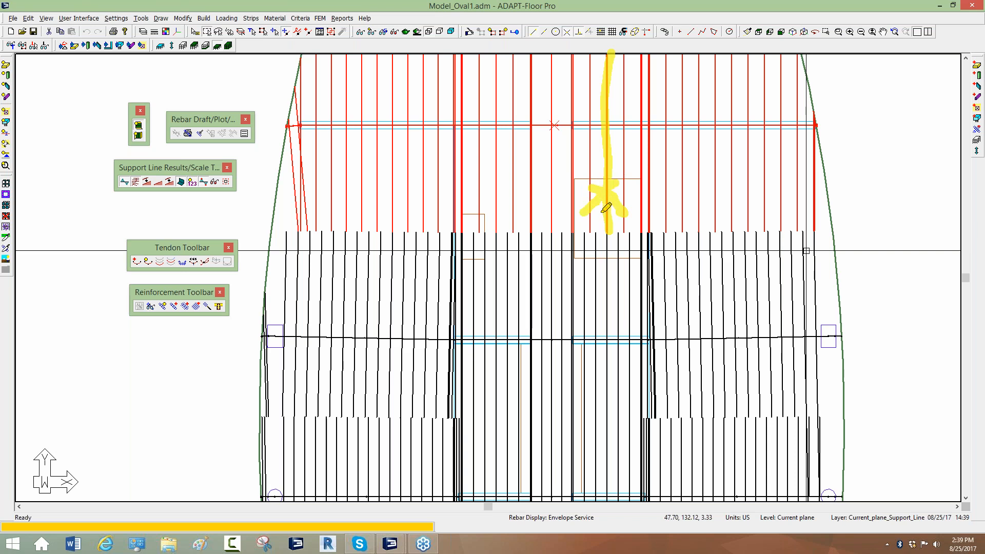
left_click_drag(604, 342, 609, 234)
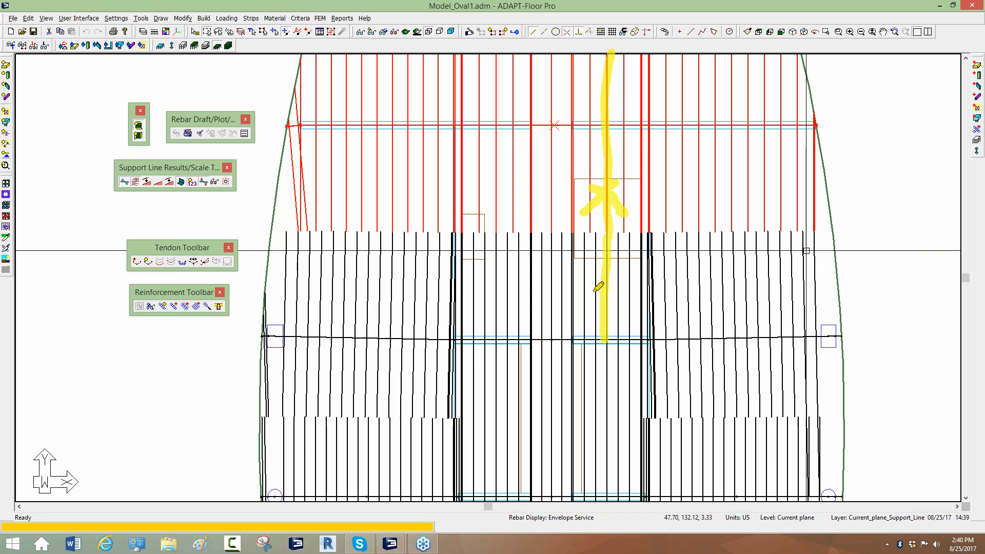
scroll(568, 349, "down", 3)
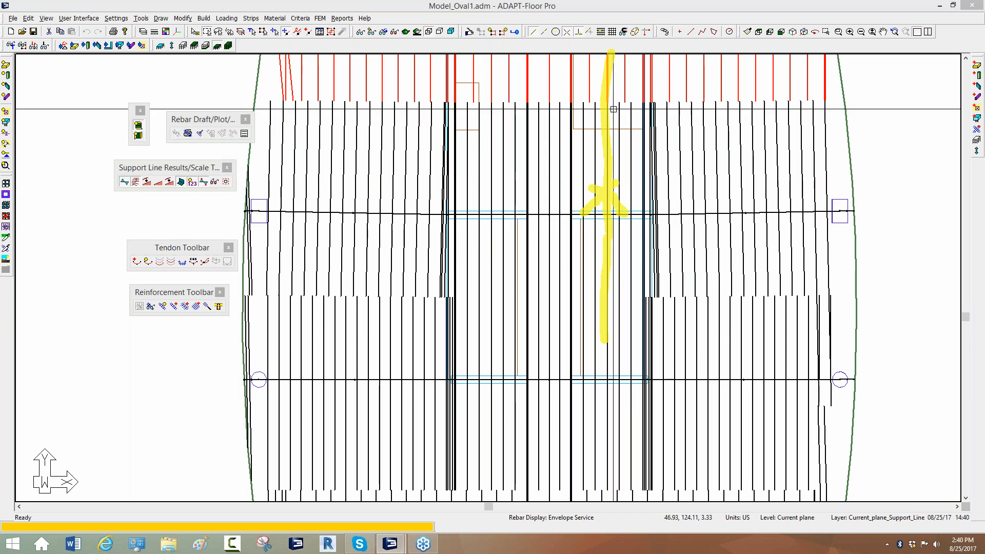
left_click(861, 290)
middle_click_drag(684, 343, 682, 323)
scroll(616, 252, "down", 3)
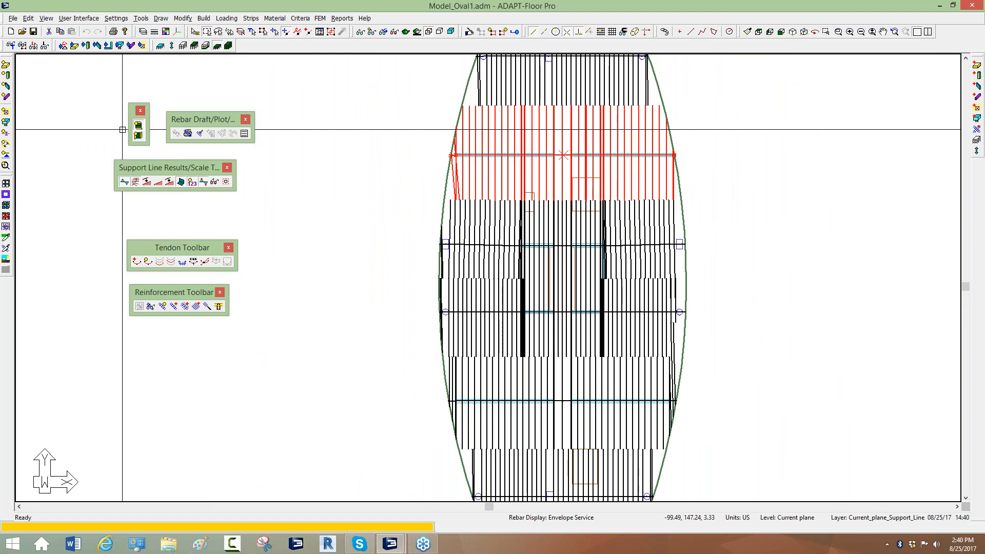
- Toggle the displayed strips from the X-direction to the Y-direction design sections
left_click(138, 135)
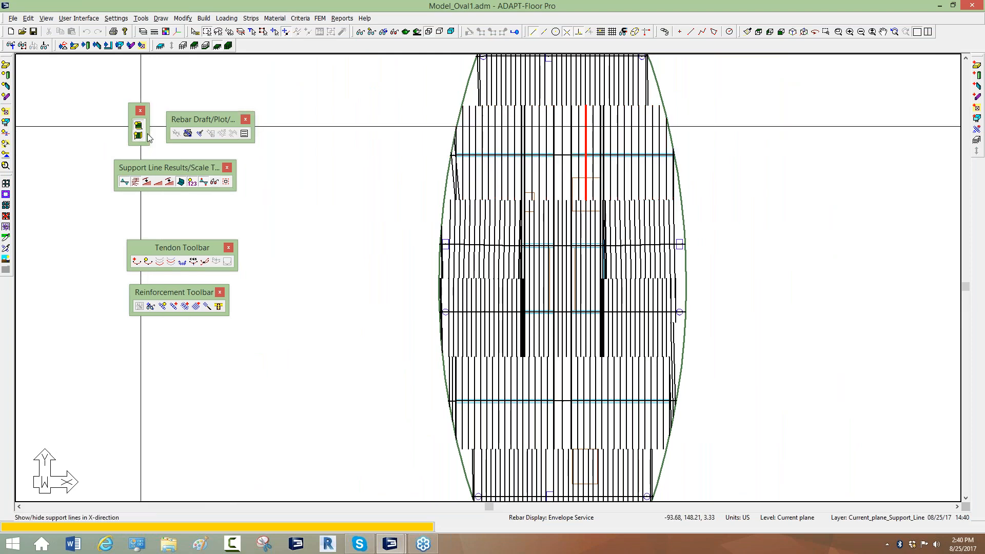
left_click(139, 135)
left_click(139, 126)
left_click(139, 135)
scroll(550, 234, "up", 4)
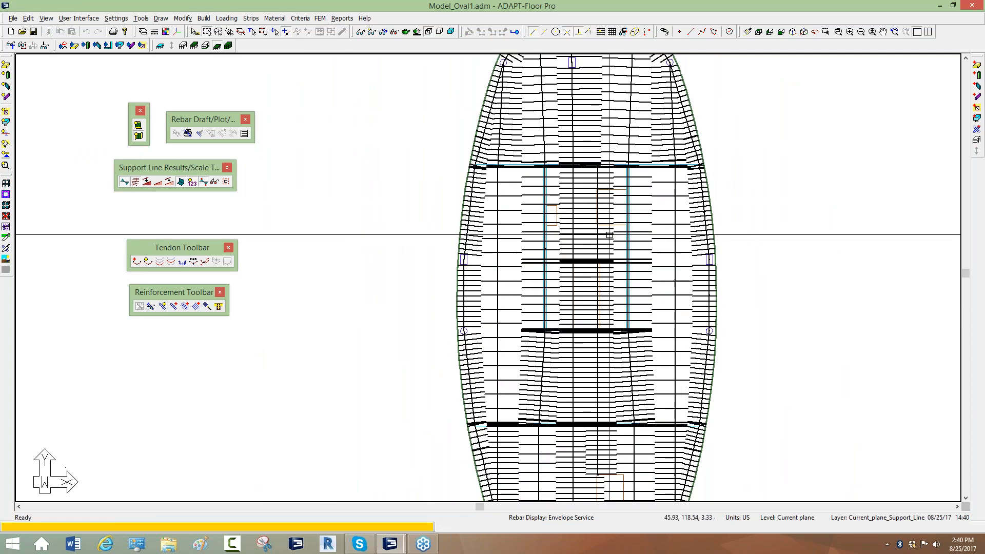
- Examine the Y-direction design sections of the western core wall's support line where they cross the small opening
scroll(550, 234, "up", 4)
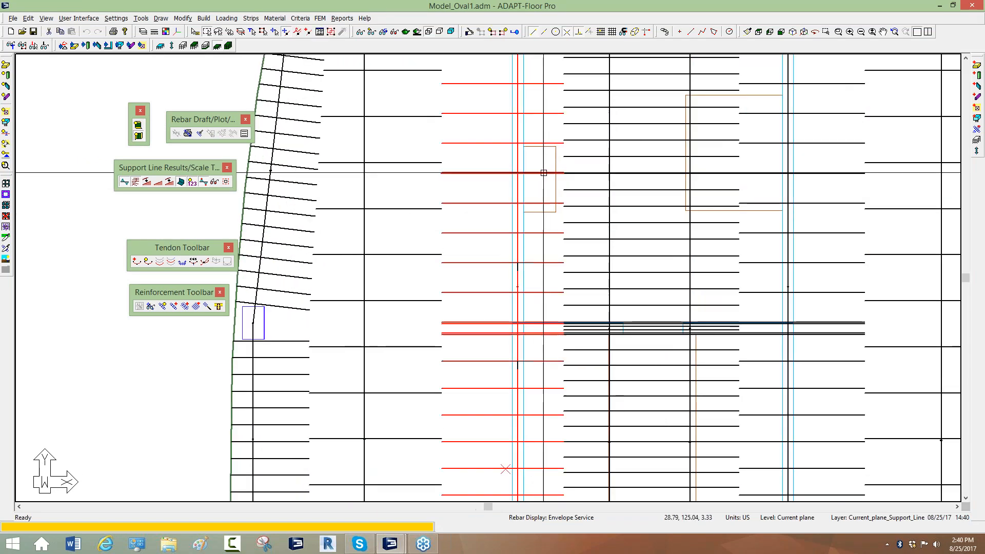
scroll(548, 190, "up", 1)
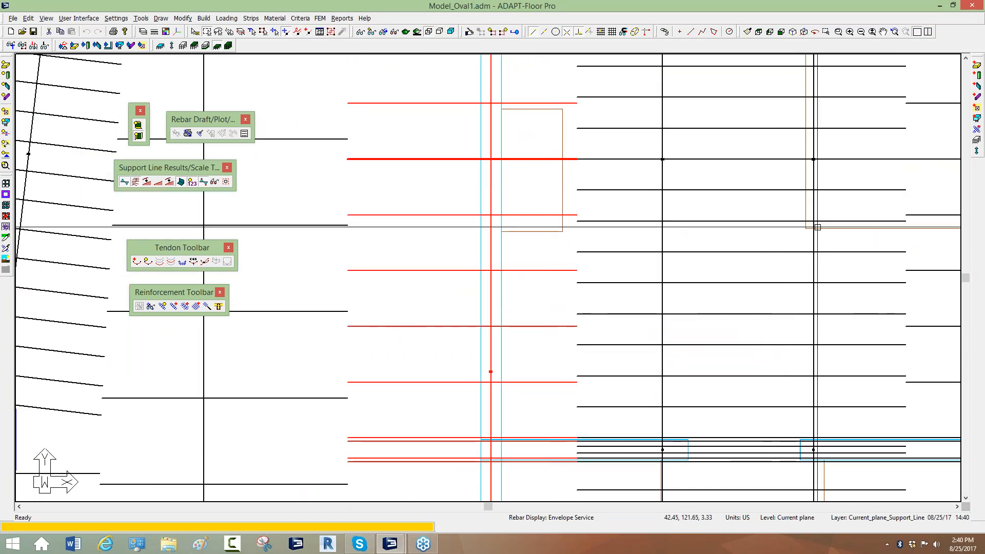
left_click(866, 258)
mouse_move(493, 107)
left_mouse_down()
mouse_move(574, 109)
mouse_move(568, 210)
mouse_move(521, 222)
mouse_move(507, 133)
left_mouse_up()
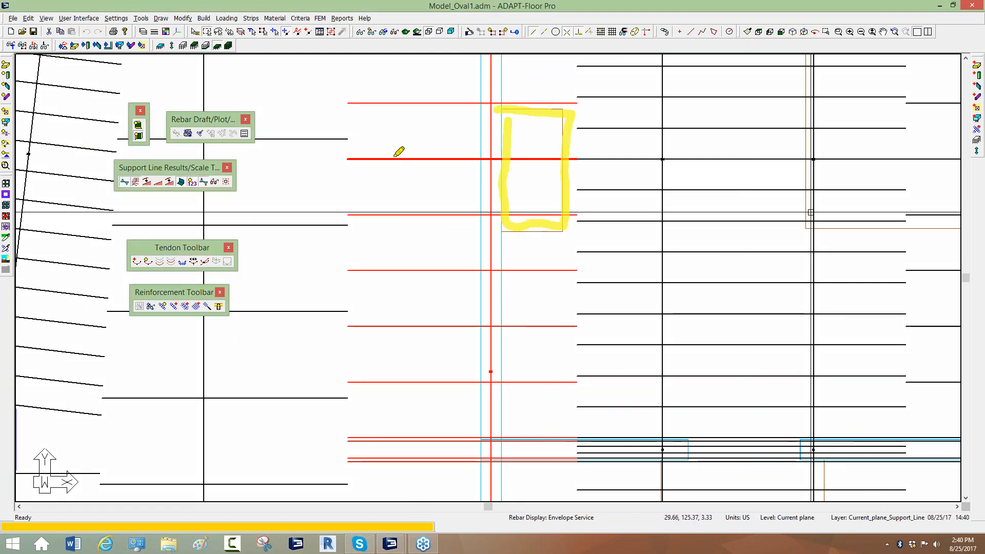
left_click_drag(344, 159, 589, 157)
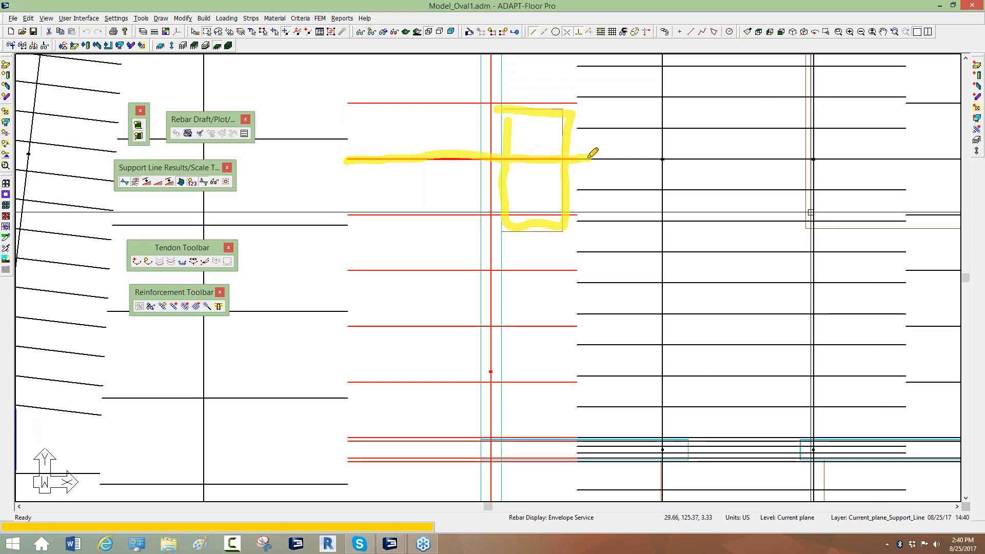
key("Escape")
middle_click_drag(534, 271, 557, 247)
scroll(557, 246, "down", 2)
scroll(557, 246, "down", 3)
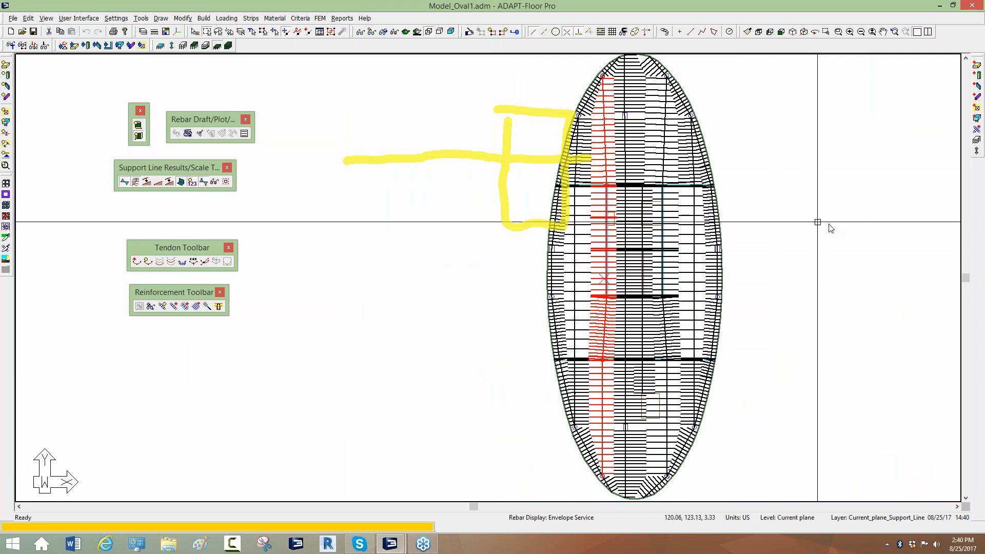
- Sketch a slab cross-section interrupted by an opening as a freehand annotation and erase all drawings
left_click(843, 253)
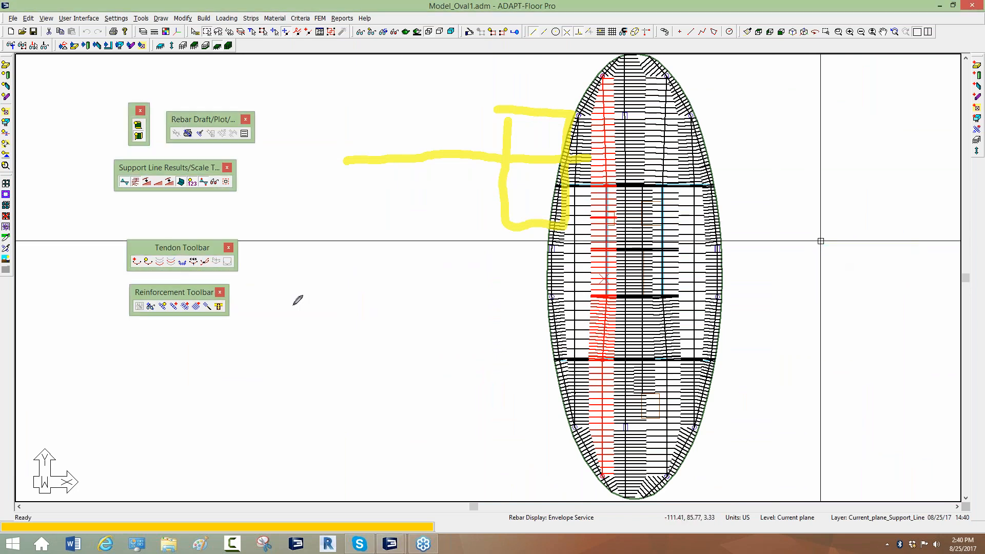
mouse_move(364, 303)
left_mouse_down()
mouse_move(475, 293)
mouse_move(486, 330)
mouse_move(360, 329)
mouse_move(354, 307)
left_mouse_up()
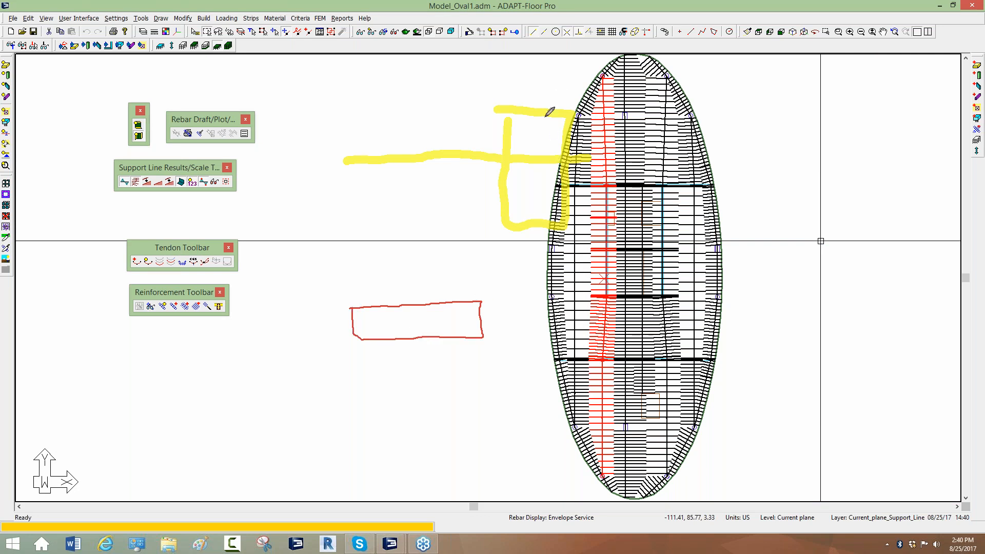
mouse_move(556, 308)
left_mouse_down()
mouse_move(594, 324)
mouse_move(591, 290)
mouse_move(553, 297)
left_mouse_up()
mouse_move(484, 354)
left_mouse_down()
mouse_move(493, 384)
mouse_move(501, 371)
mouse_move(473, 399)
left_mouse_up()
mouse_move(393, 433)
left_mouse_down()
mouse_move(548, 431)
mouse_move(563, 454)
mouse_move(410, 455)
mouse_move(389, 425)
left_mouse_up()
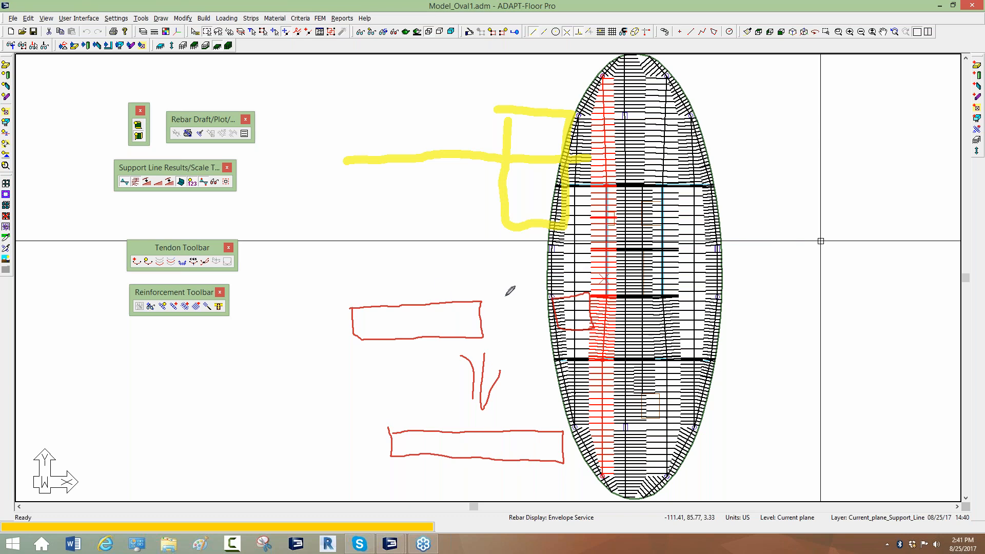
left_click_drag(344, 320, 596, 314)
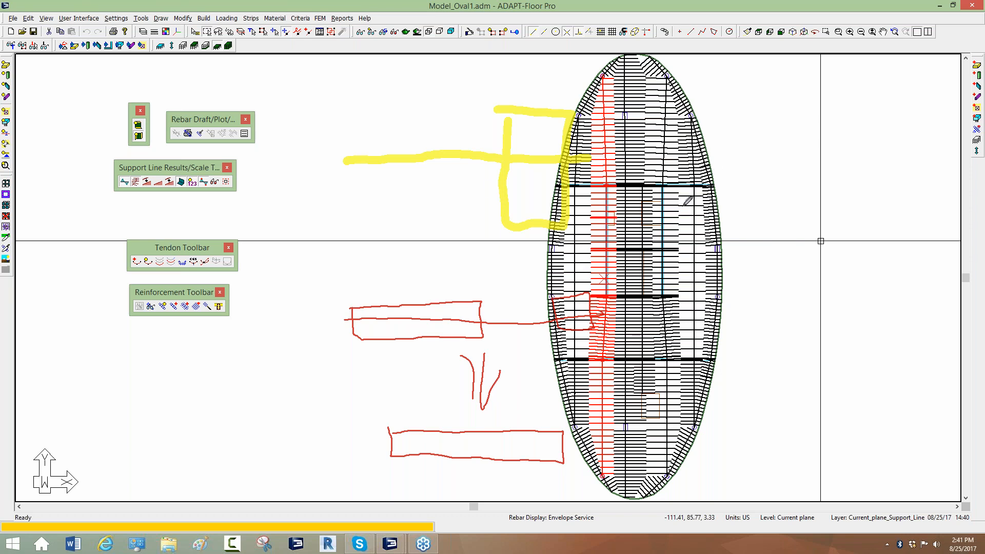
key("Escape")
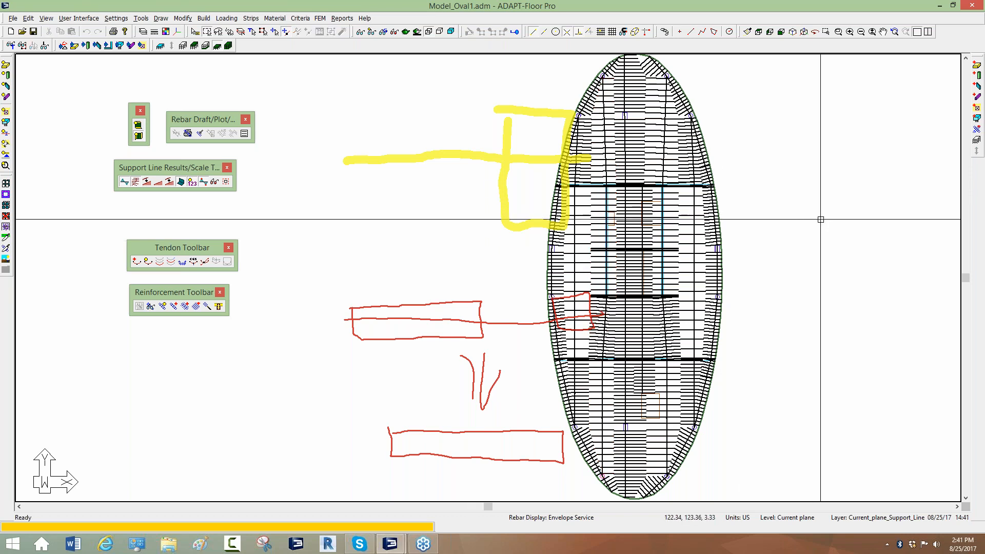
right_click(821, 220)
left_click(829, 285)
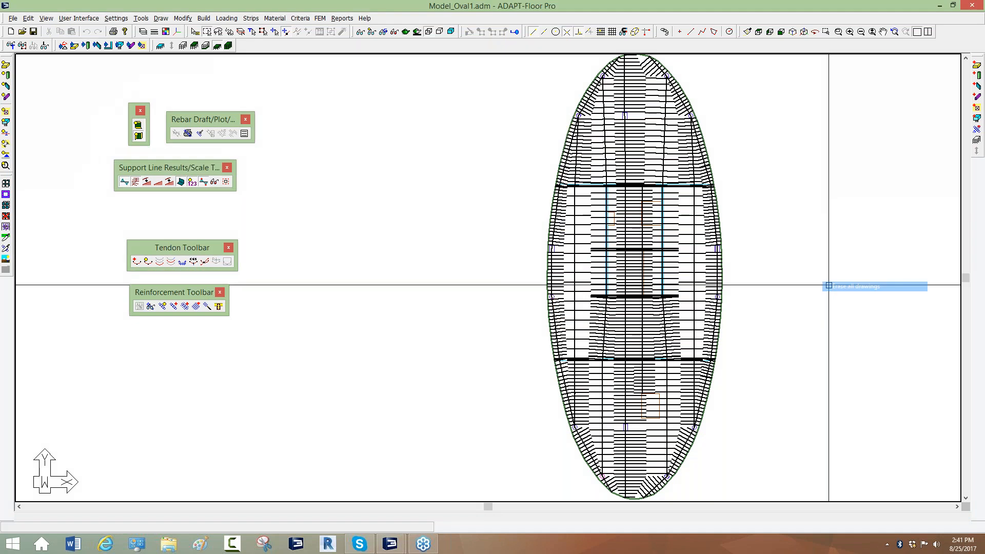
- Discard the generated design strips, accepting that the strip modeling work is cleared
left_click(251, 18)
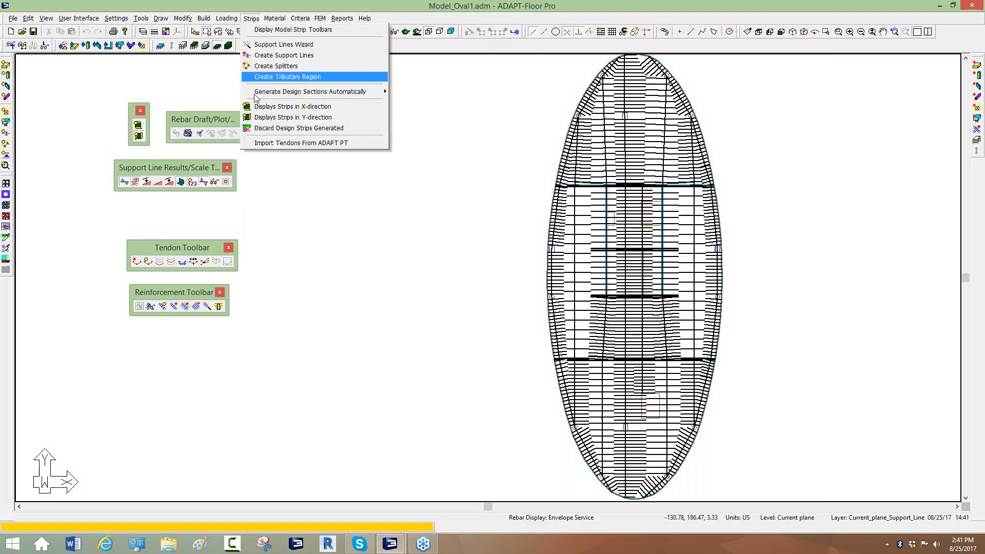
left_click(277, 127)
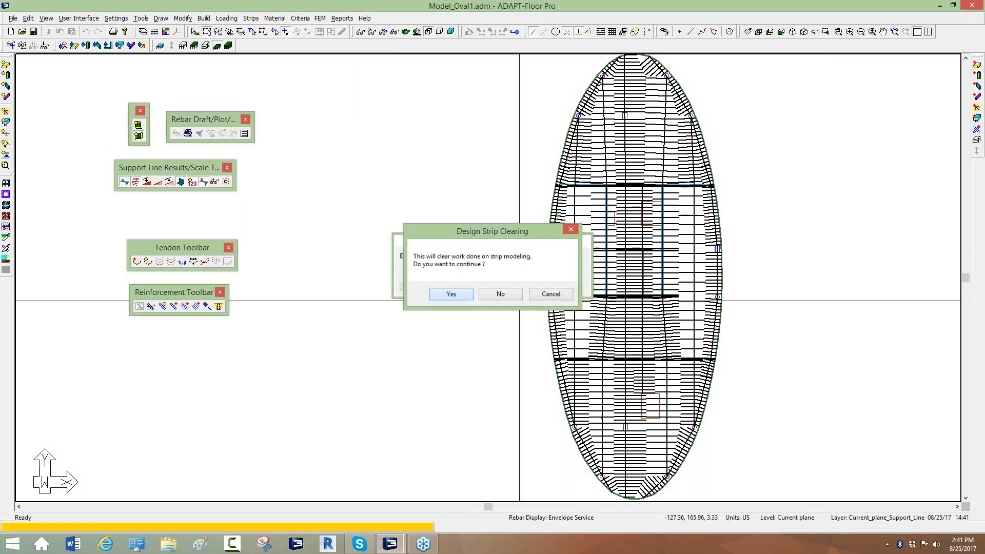
left_click(450, 294)
- Display the Y-direction splitters together with the Y-direction support lines around the core openings
scroll(507, 227, "up", 3)
scroll(507, 226, "up", 2)
left_click(360, 32)
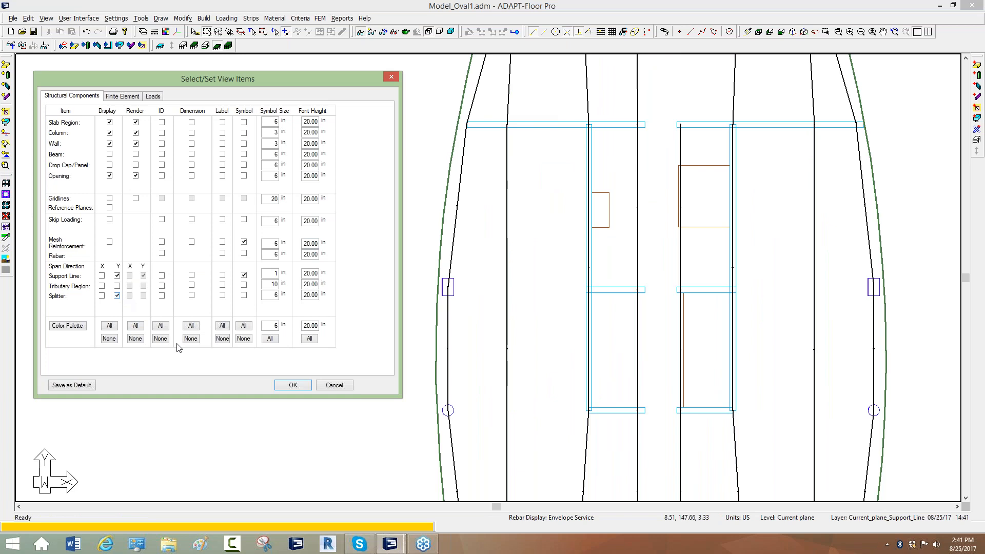
left_click(293, 385)
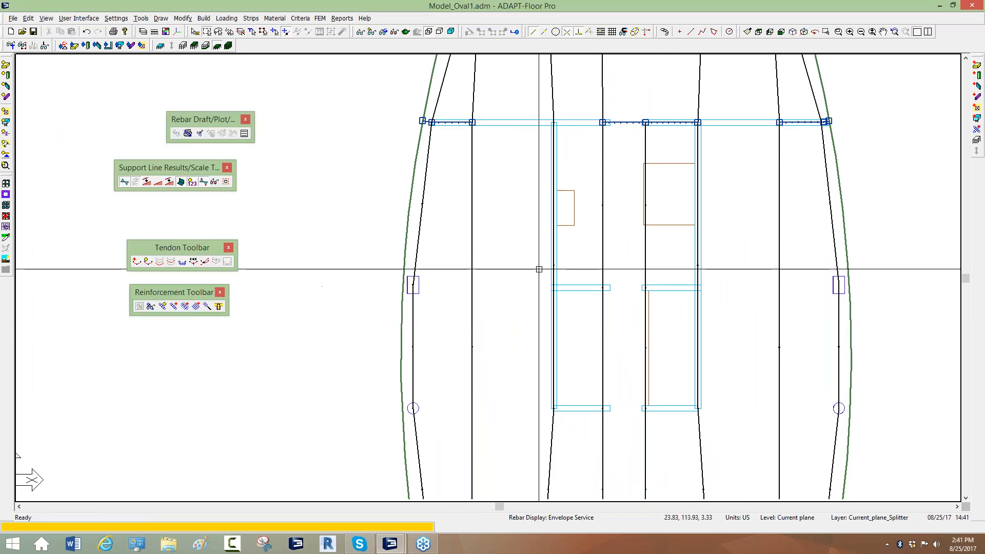
scroll(540, 269, "up", 2)
scroll(468, 240, "up", 2)
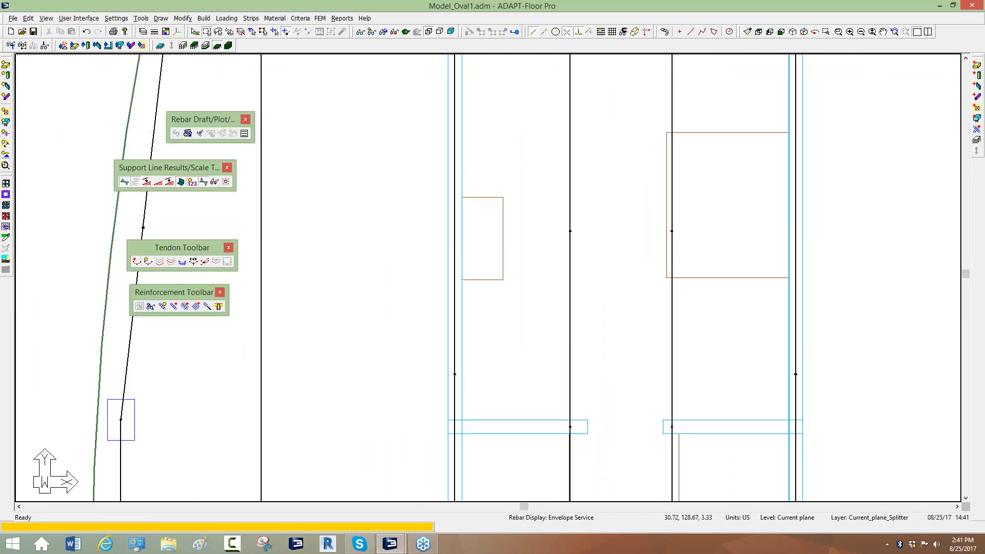
scroll(459, 206, "up", 1)
scroll(496, 207, "down", 3)
- Sketch a tributary boundary stepping in to the edge of the small opening as a freehand annotation and erase all drawings
left_click(826, 222)
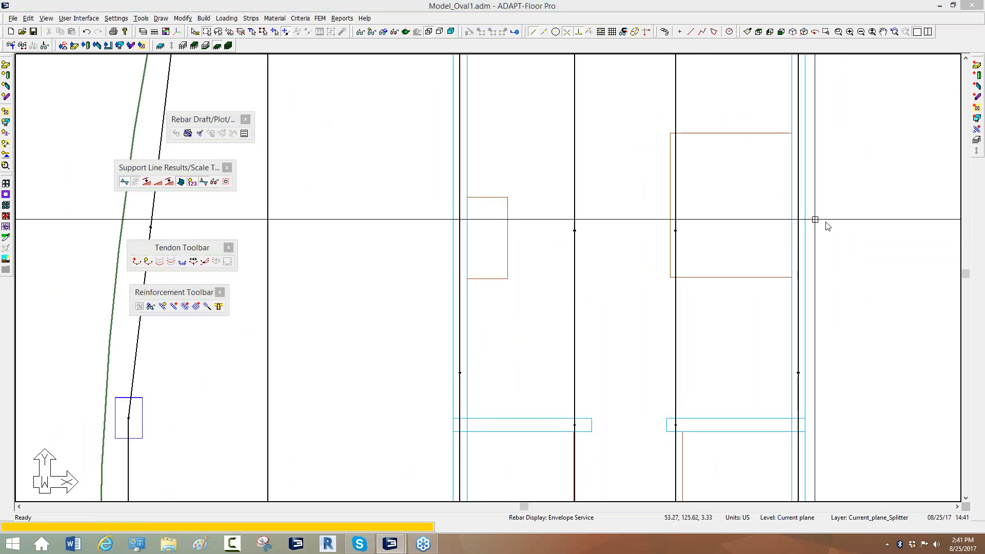
left_click_drag(533, 86, 536, 177)
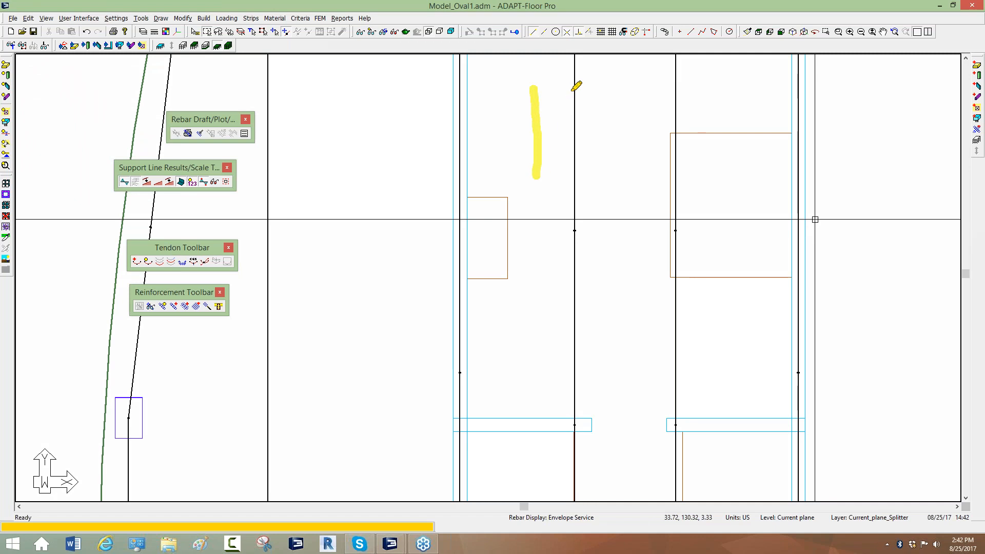
left_click_drag(572, 89, 569, 161)
left_click_drag(626, 78, 627, 210)
mouse_move(528, 88)
left_mouse_down()
mouse_move(537, 185)
mouse_move(515, 190)
mouse_move(507, 272)
mouse_move(535, 277)
mouse_move(533, 426)
left_mouse_up()
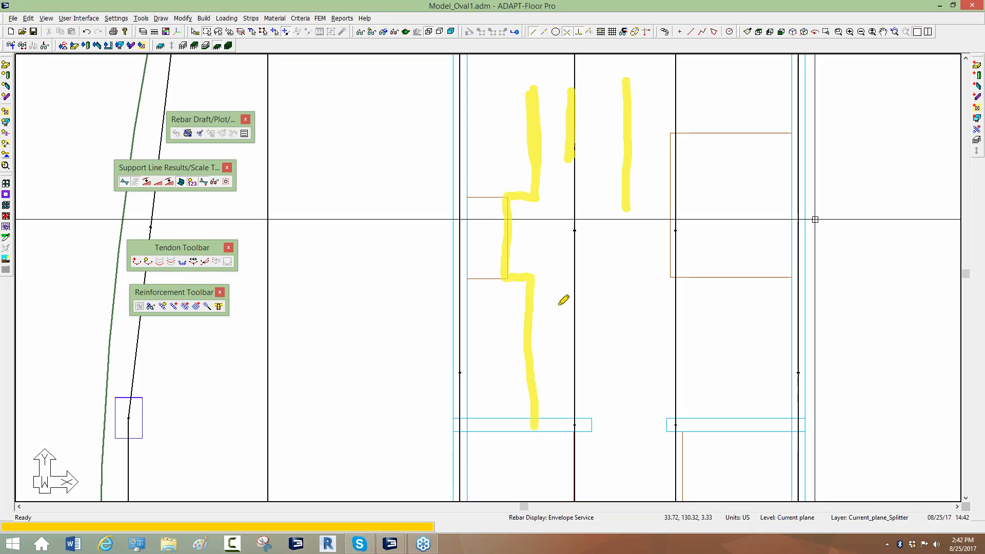
mouse_move(610, 81)
left_mouse_down()
mouse_move(547, 117)
mouse_move(543, 132)
left_mouse_up()
left_click_drag(614, 114, 541, 186)
left_click(609, 188)
left_click_drag(609, 190, 492, 291)
mouse_move(566, 194)
left_mouse_down()
mouse_move(517, 228)
mouse_move(639, 230)
left_mouse_up()
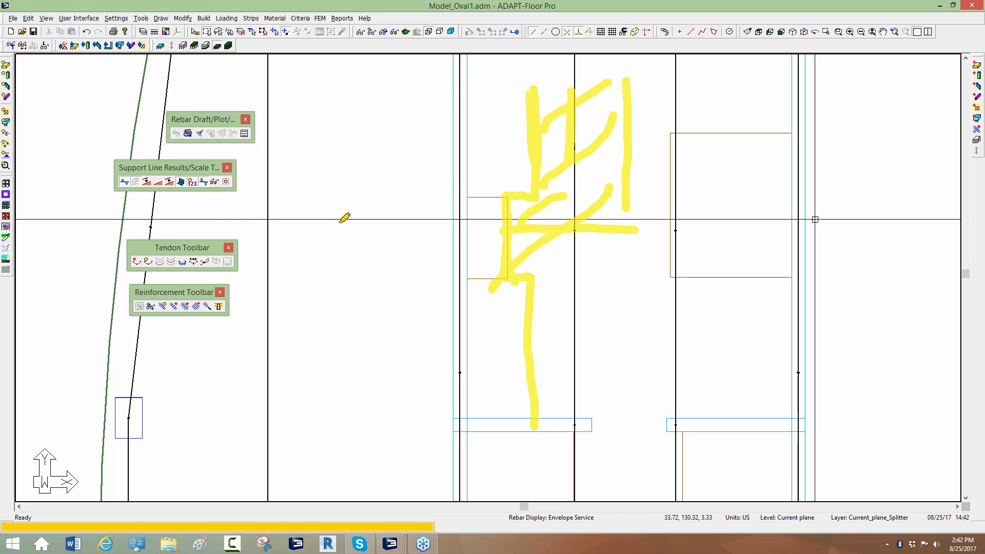
mouse_move(371, 242)
left_mouse_down()
mouse_move(463, 243)
mouse_move(471, 285)
left_mouse_up()
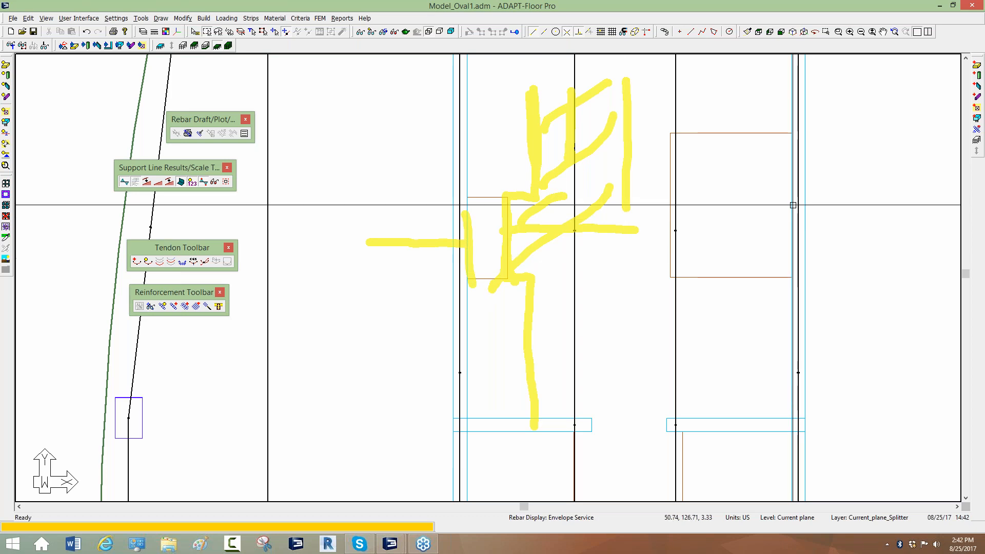
key("Escape")
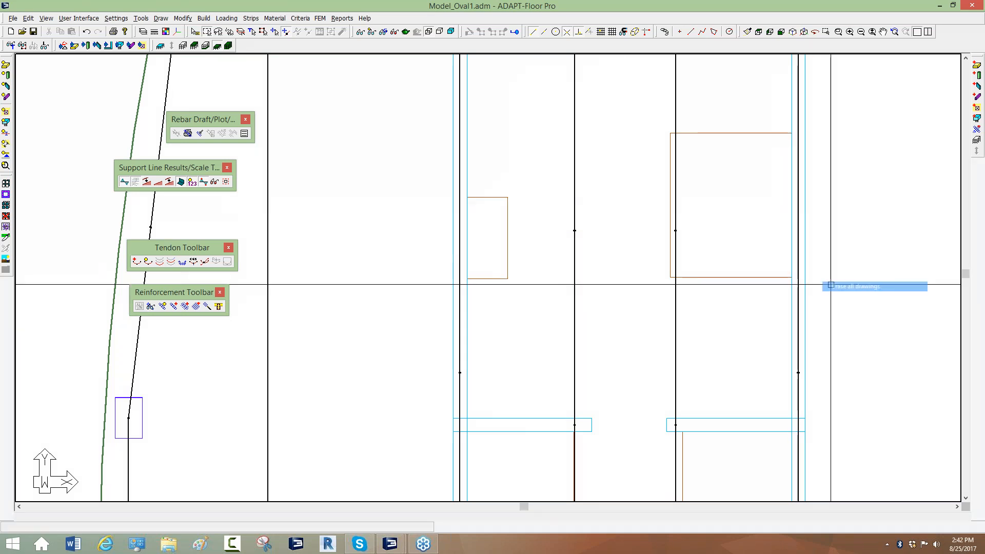
- Create splitters along the small opening's upper edge and extend them to the wall's support line and the neighboring support line
left_click(251, 18)
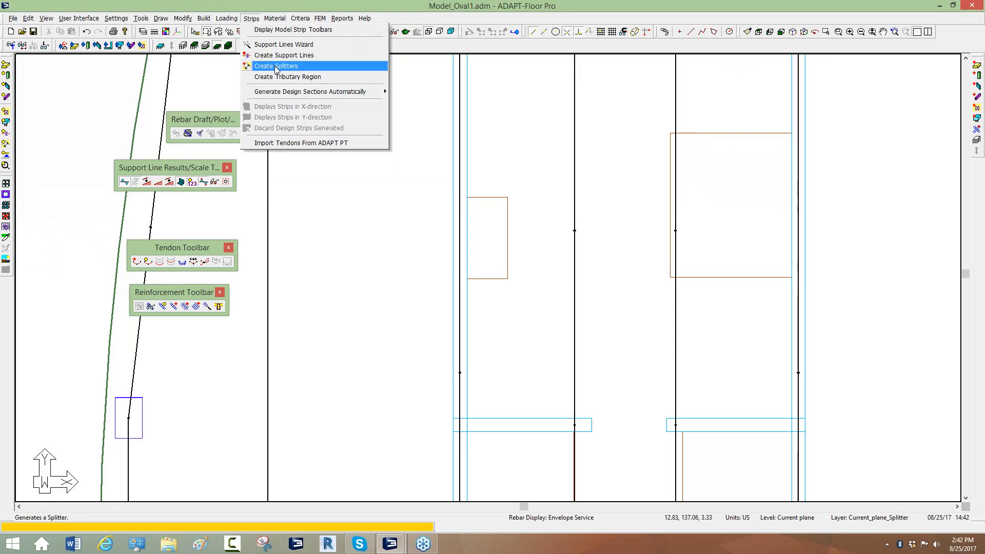
left_click(271, 55)
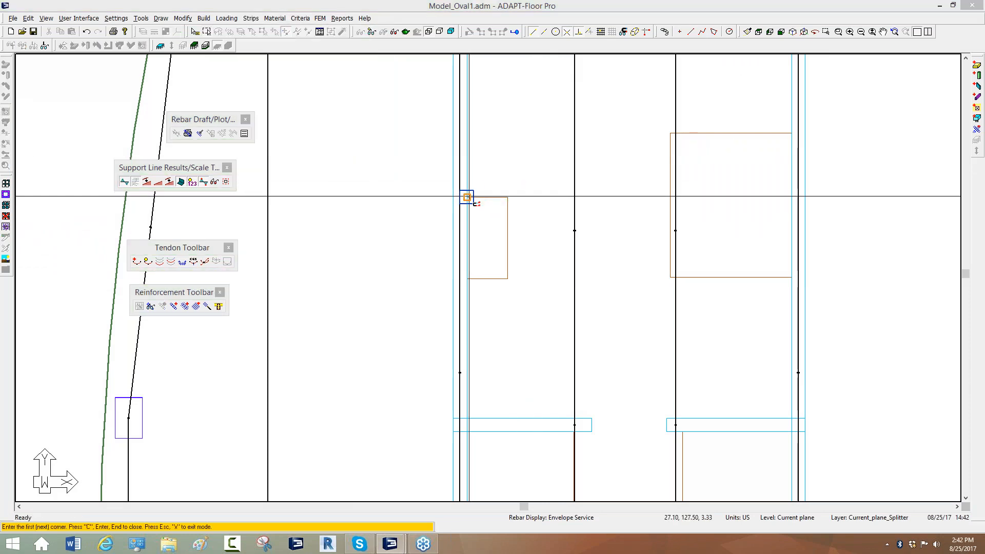
scroll(466, 217, "up", 5)
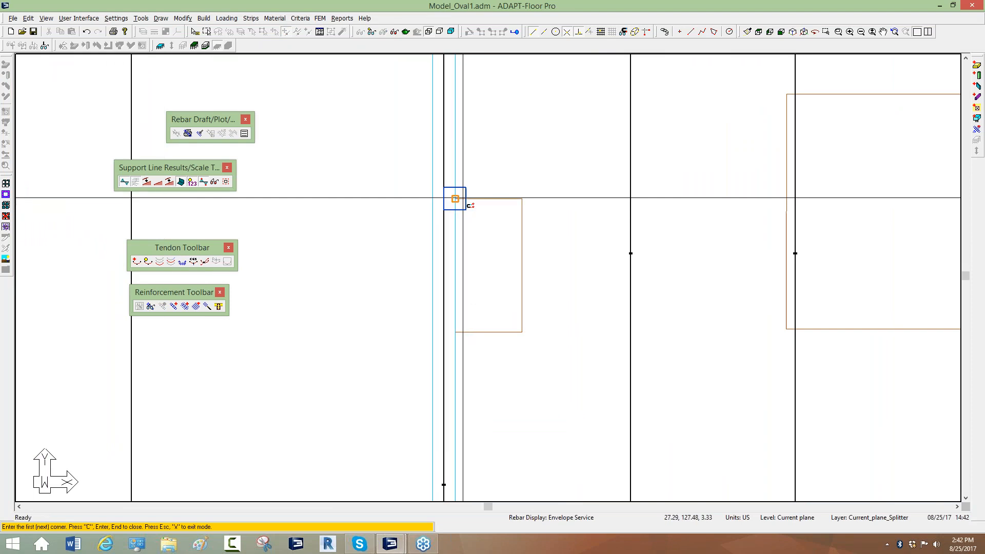
left_click(455, 198)
left_click(522, 199)
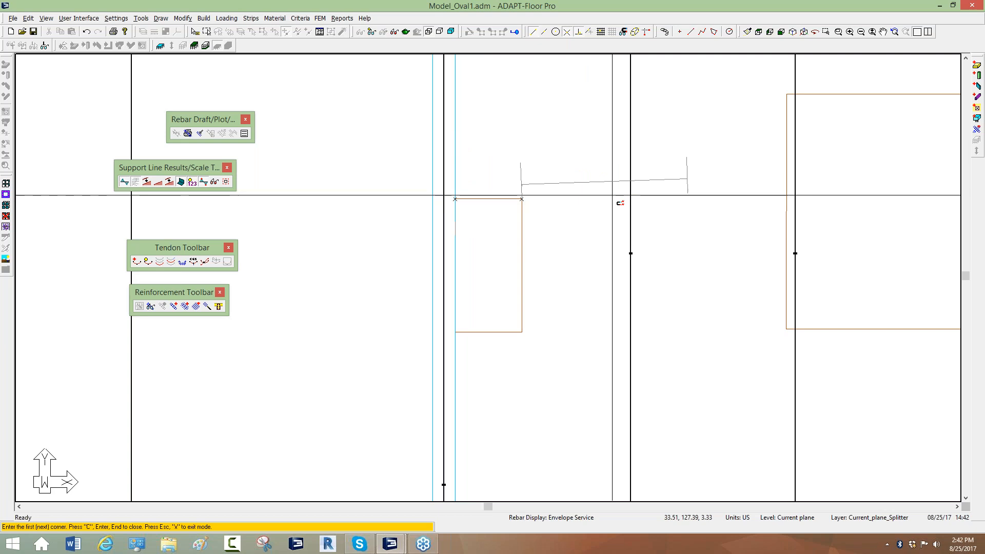
left_click(631, 198)
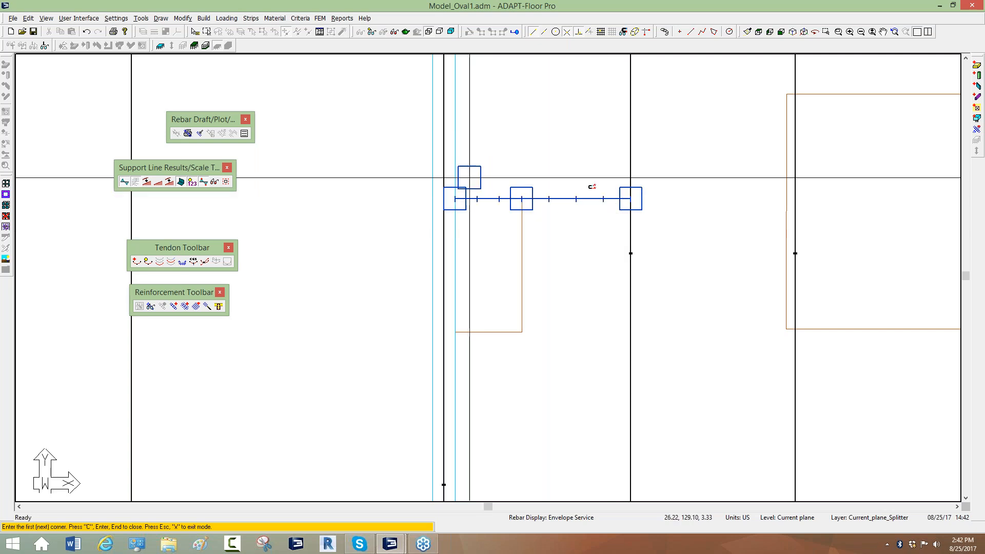
mouse_move(498, 219)
middle_mouse_down()
mouse_move(502, 119)
mouse_move(509, 141)
middle_mouse_up()
scroll(570, 193, "up", 3)
left_click(569, 205)
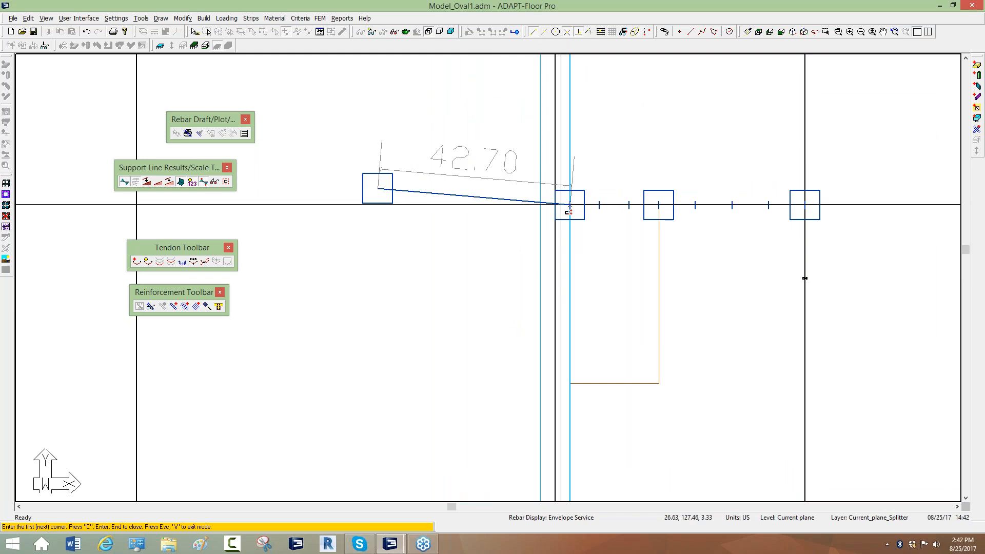
- Add splitters along the small opening's lower edge, reaching the support lines on both sides
middle_click_drag(582, 195, 554, 148)
scroll(554, 146, "down", 2)
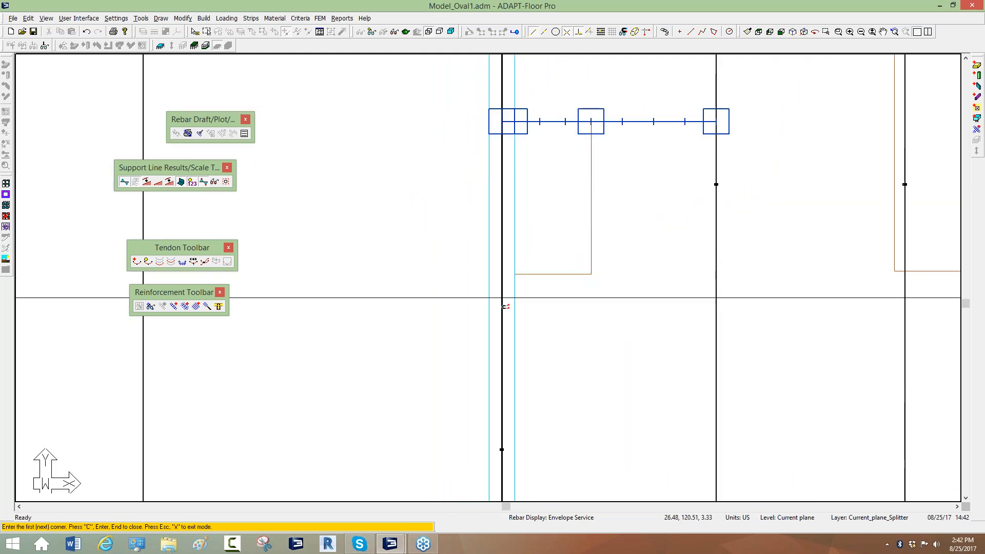
left_click(591, 274)
left_click(715, 274)
key("Return")
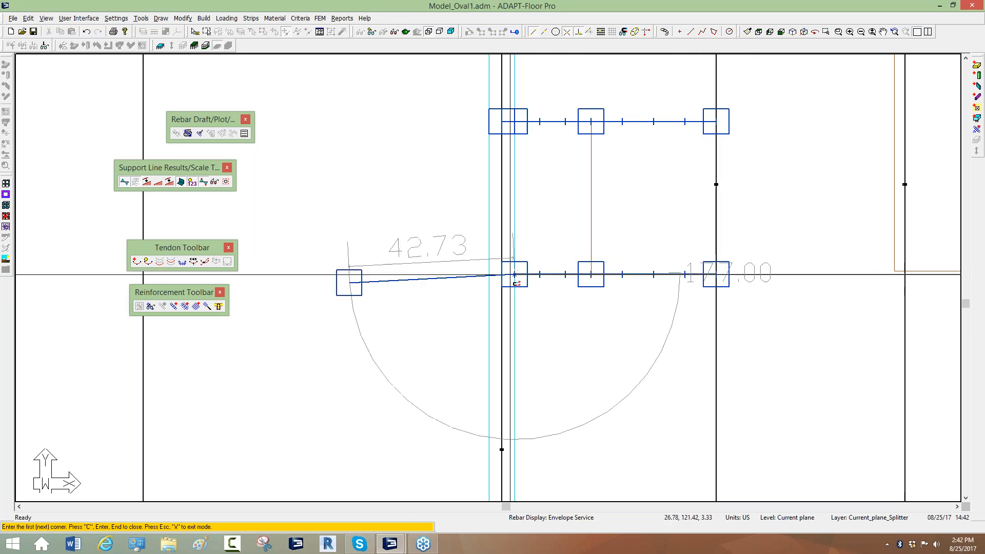
left_click(503, 274)
key("c")
- Draw vertical splitters along both sides of the small opening between its upper and lower splitters
scroll(458, 241, "down", 3)
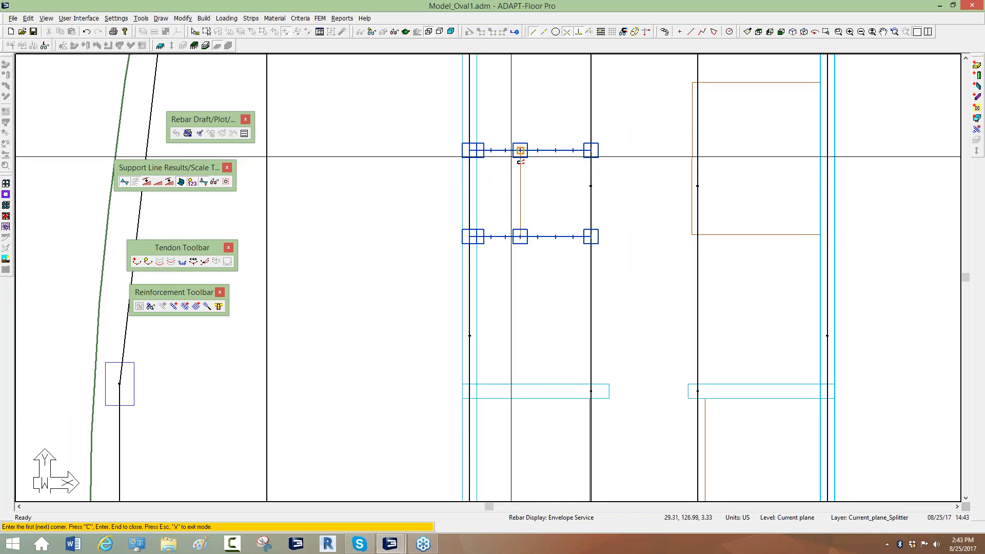
left_click(521, 151)
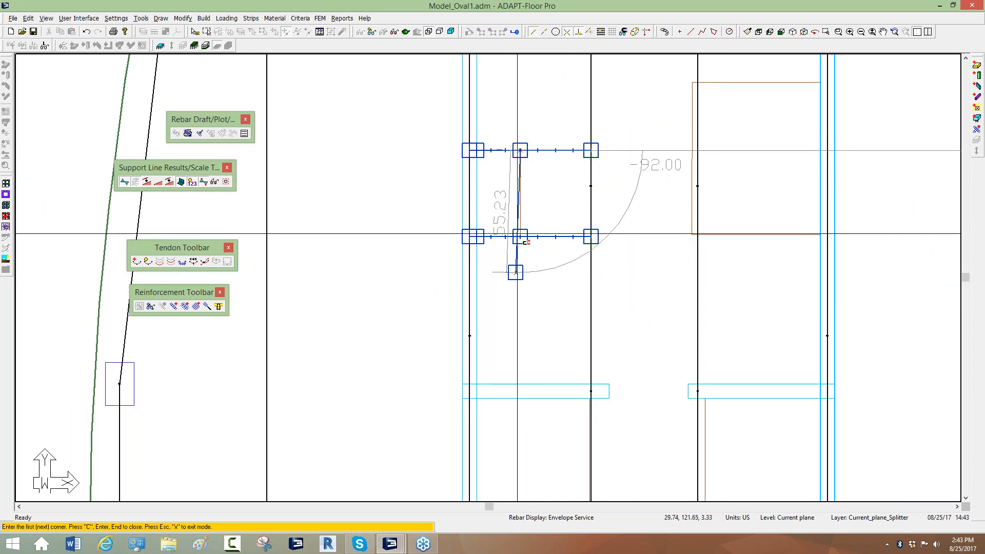
left_click(521, 230)
key("c")
left_click(481, 153)
scroll(458, 131, "up", 5)
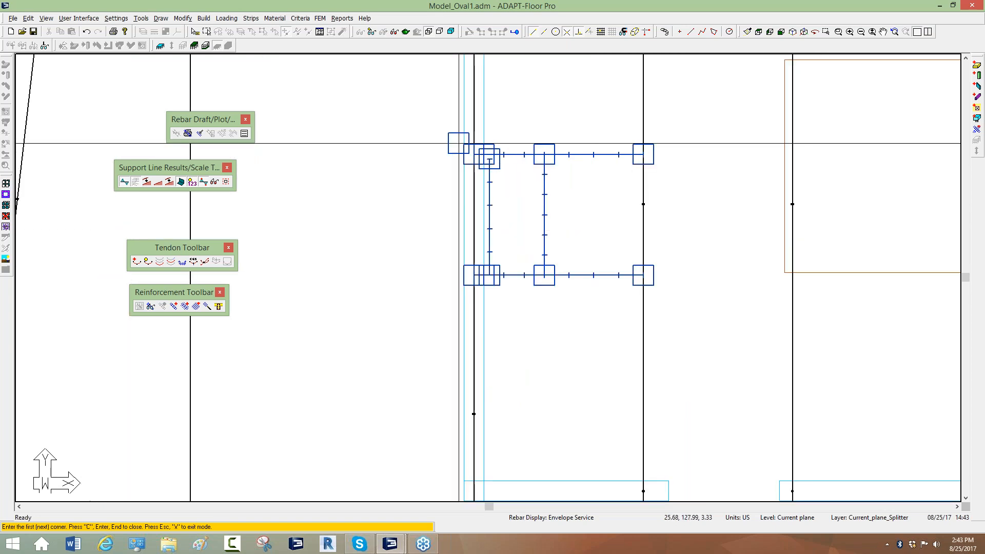
- Move both ends of the vertical splitter beside the wall onto the small opening's corners at the wall face
right_click(512, 108)
left_click(532, 114)
left_click(498, 185)
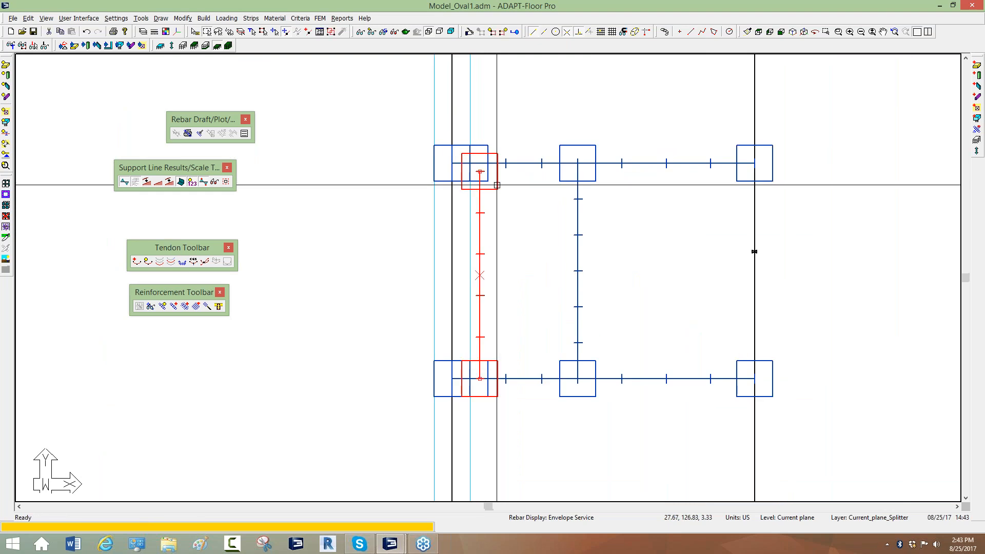
left_click(480, 171)
left_click(471, 163)
scroll(480, 169, "down", 2)
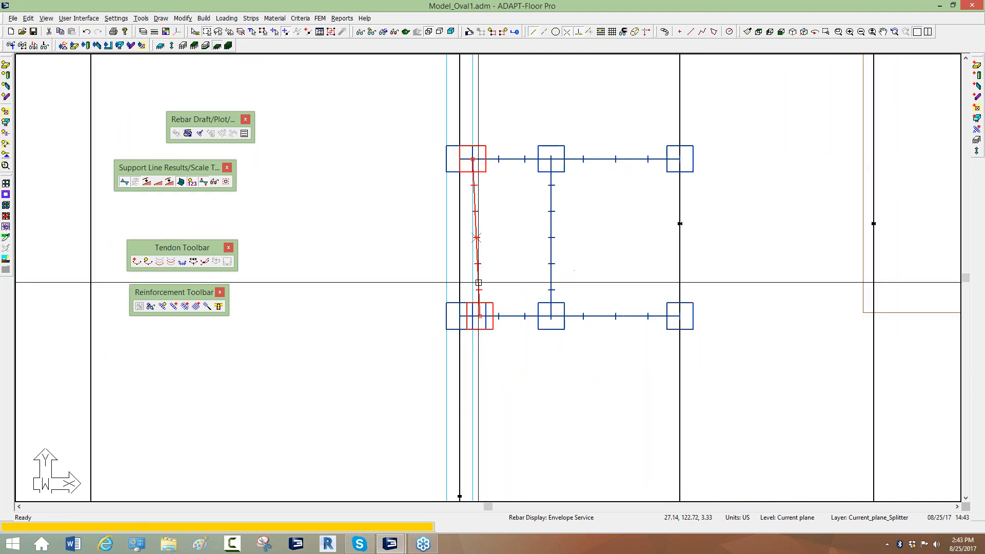
left_click(480, 316)
left_click(473, 317)
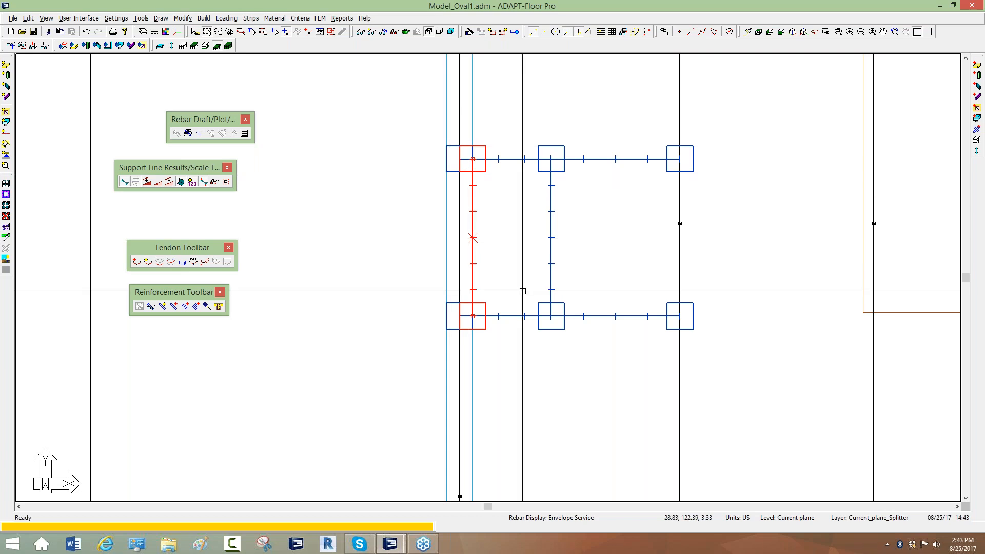
left_click(567, 372)
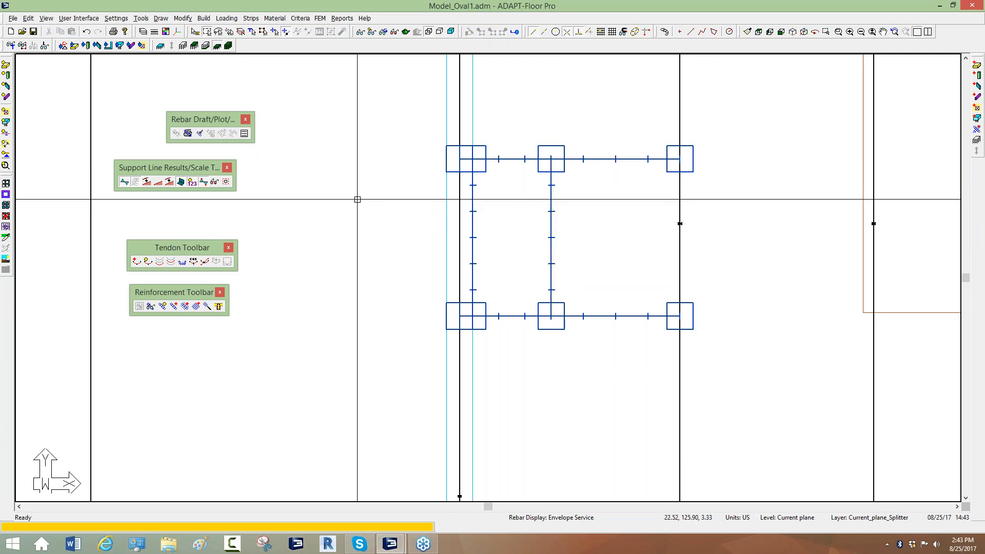
- Highlight the tributary region beside the small opening and its vertical splitters with freehand strokes and erase all drawings
scroll(358, 199, "down", 4)
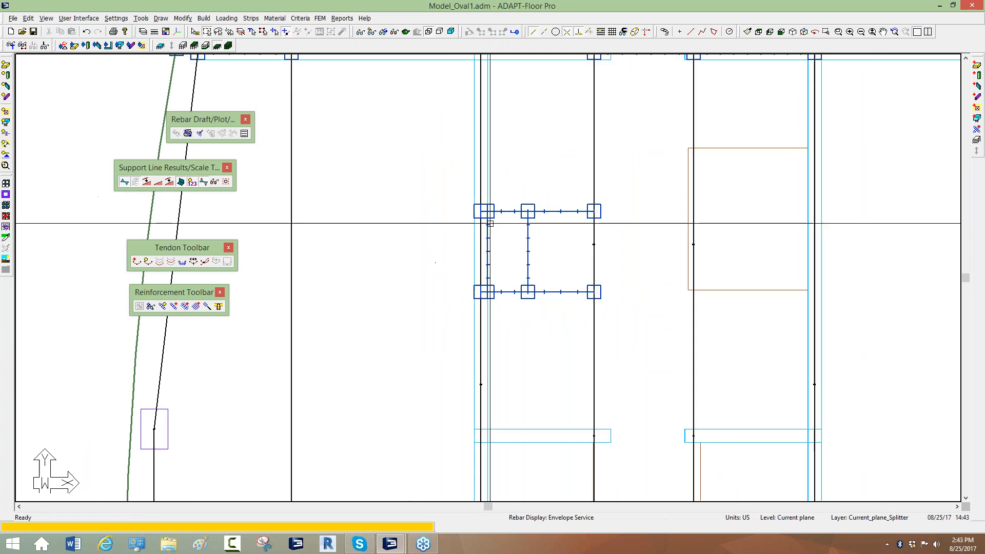
middle_click_drag(556, 274, 524, 256)
scroll(534, 239, "up", 1)
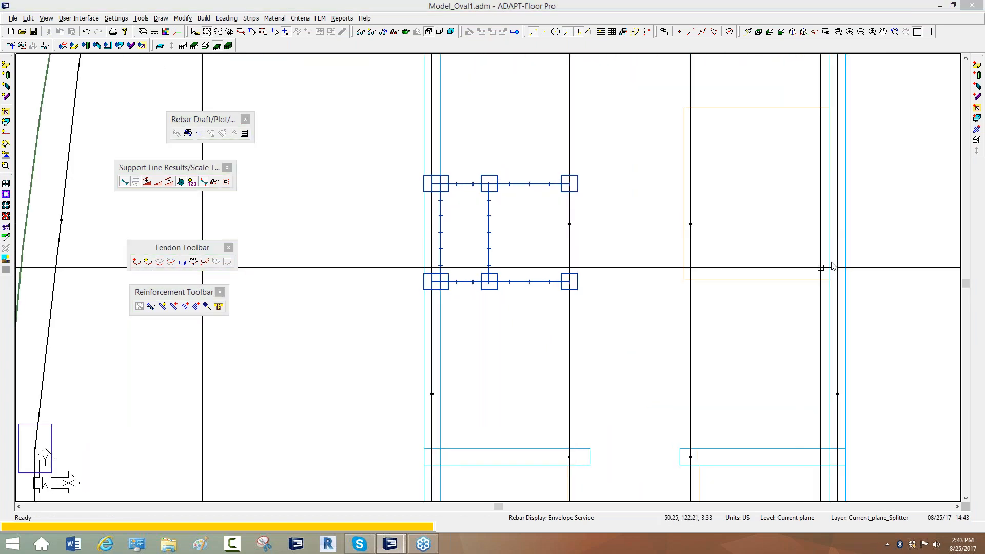
mouse_move(570, 177)
left_mouse_down()
mouse_move(570, 262)
mouse_move(570, 181)
mouse_move(496, 178)
mouse_move(494, 268)
mouse_move(558, 284)
left_mouse_up()
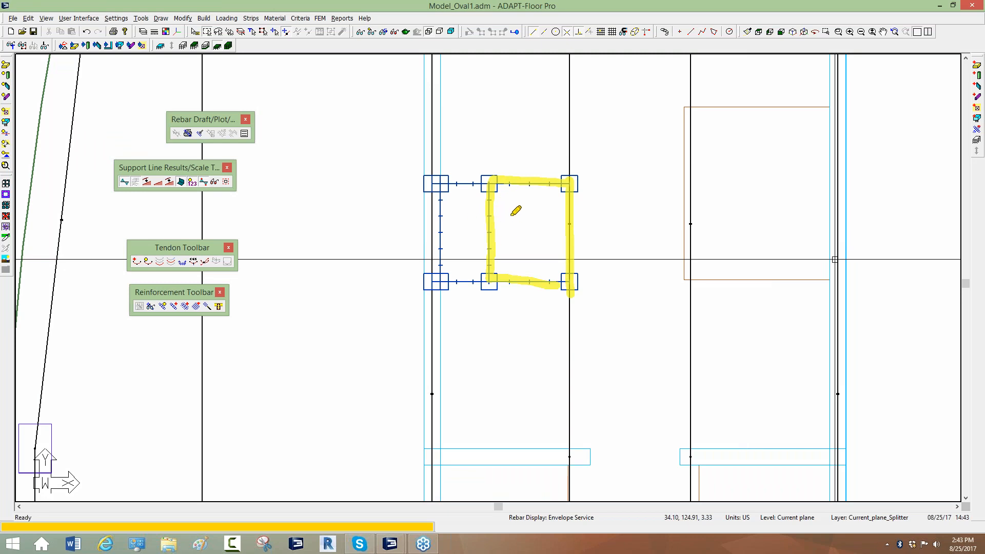
left_click_drag(429, 175, 452, 318)
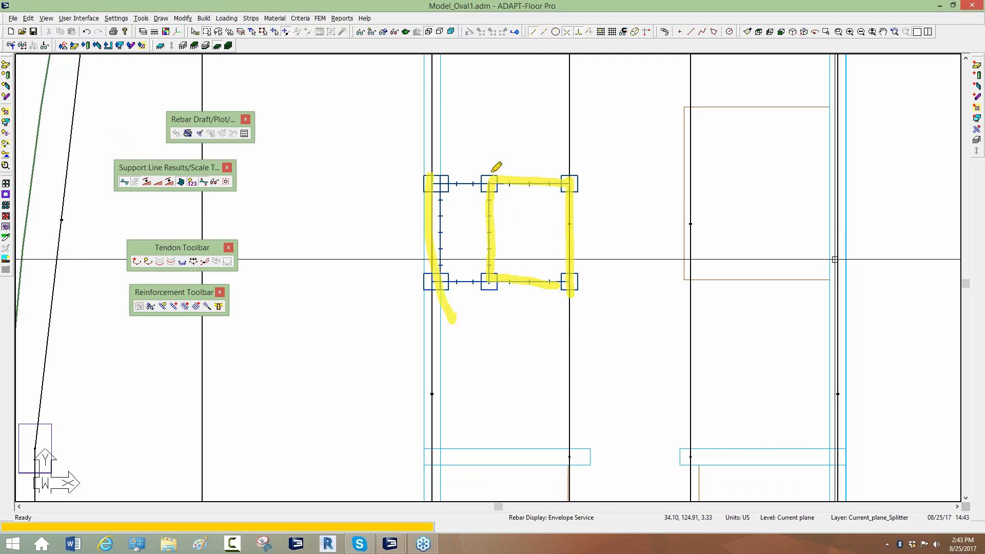
left_click_drag(486, 164, 491, 309)
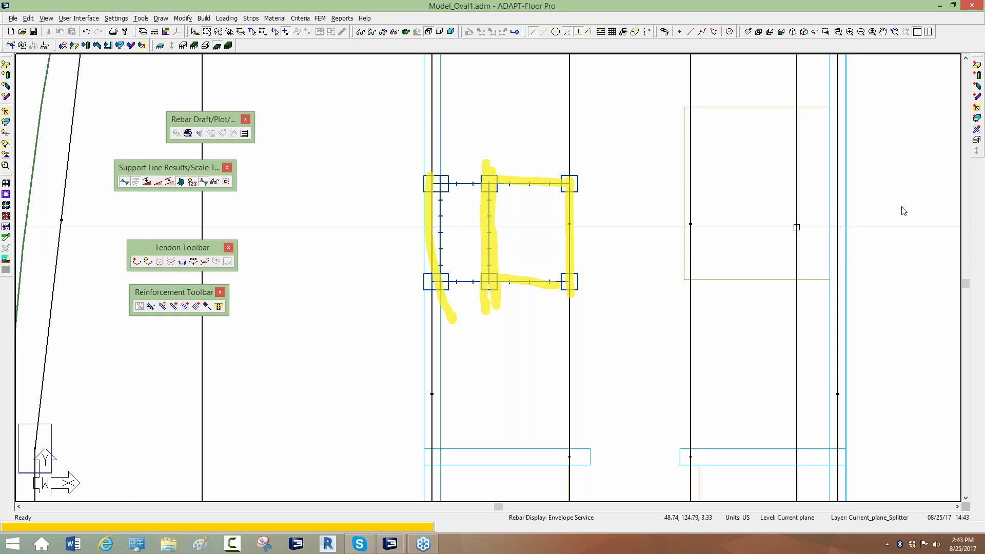
left_click(843, 286)
- Generate the design sections automatically and display the resulting strips in the Y-direction around the core
left_click(252, 18)
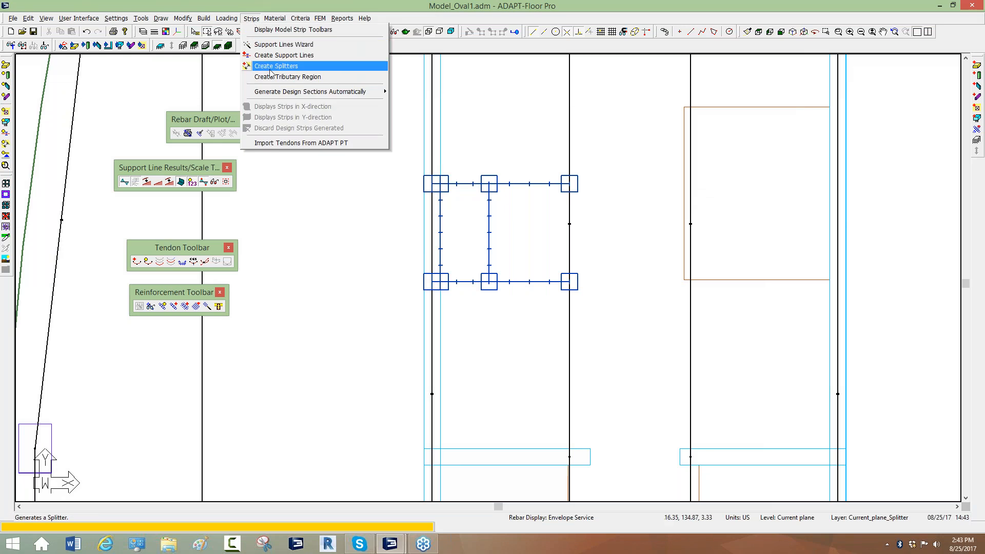
mouse_move(359, 91)
left_click(443, 103)
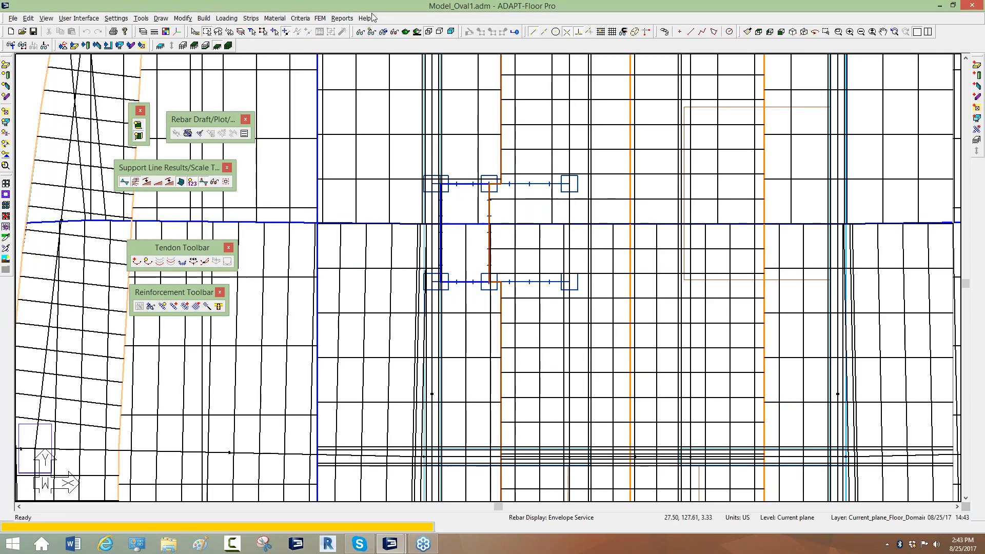
left_click(139, 136)
middle_click_drag(429, 259, 434, 239)
scroll(468, 225, "down", 1)
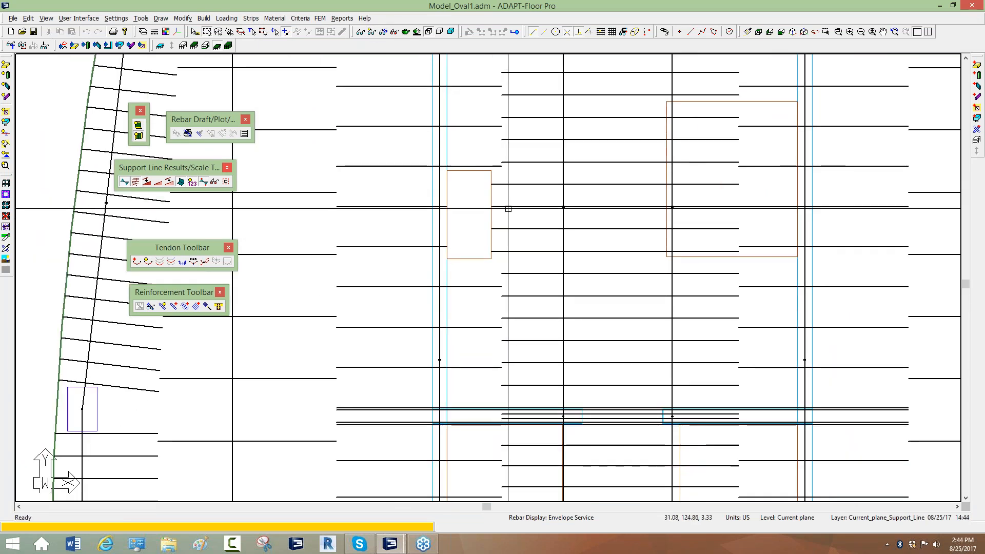
- Select the Y-direction design strips on each side of the small opening in turn to examine where their sections end
left_click(508, 208)
scroll(508, 209, "down", 3)
left_click(449, 207)
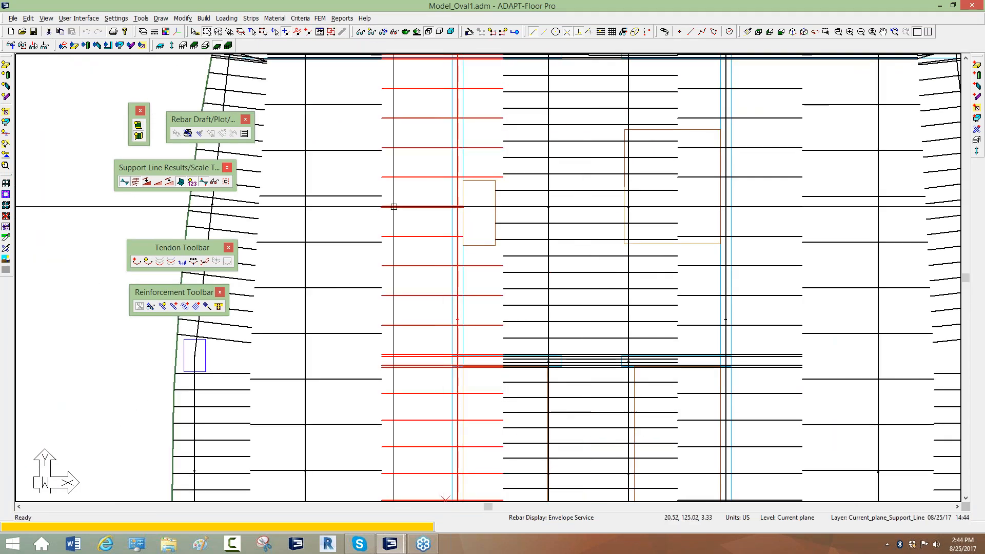
left_click(521, 207)
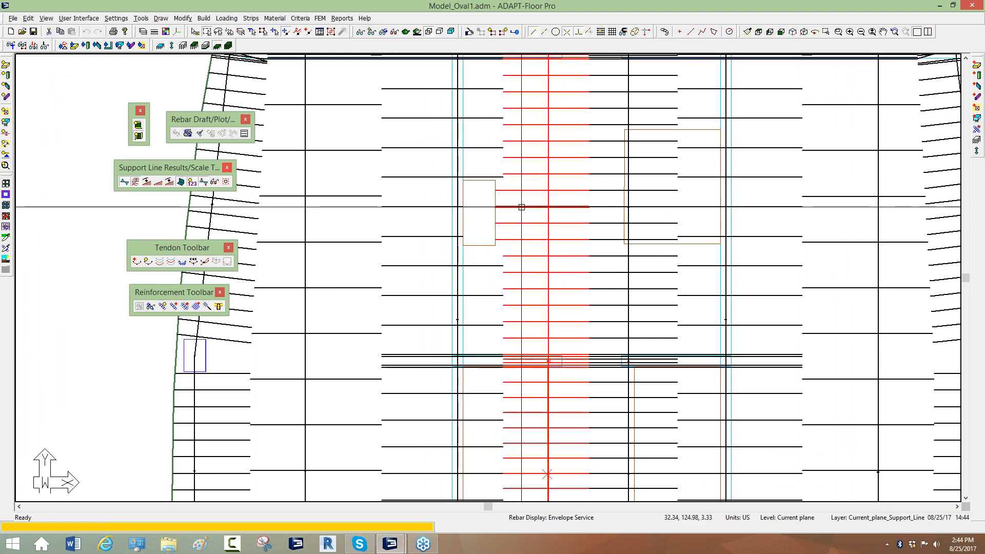
scroll(488, 240, "down", 4)
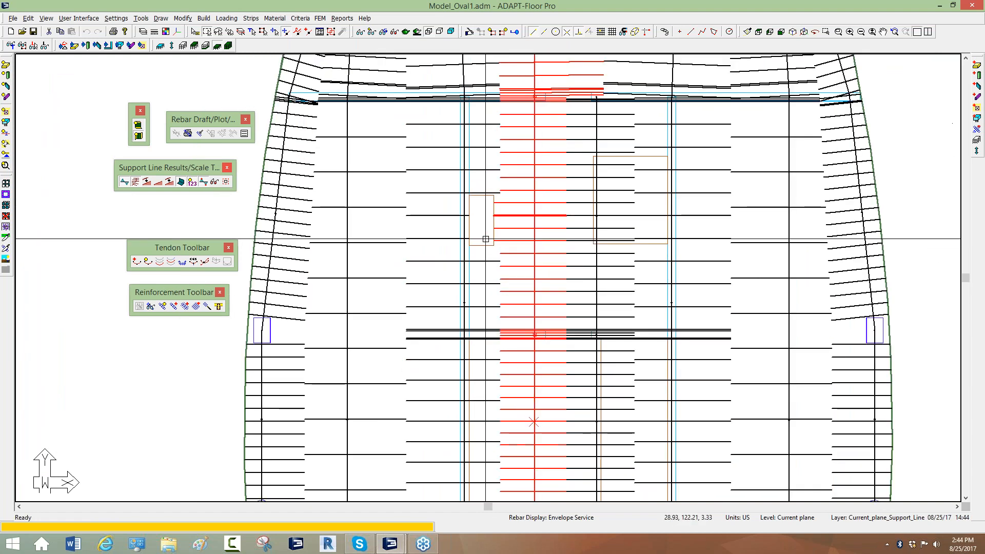
left_click(298, 192)
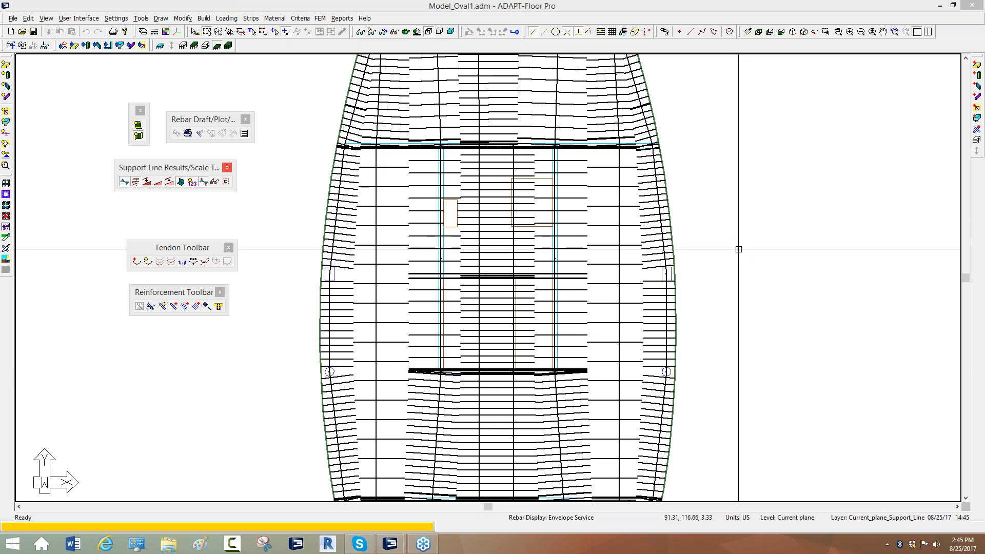
- Open the model file Model_Oval1_wTEndons.adm from the Two-Way_PT_Floor Pro 2017 folder
middle_click_drag(737, 247, 723, 211)
scroll(690, 198, "down", 4)
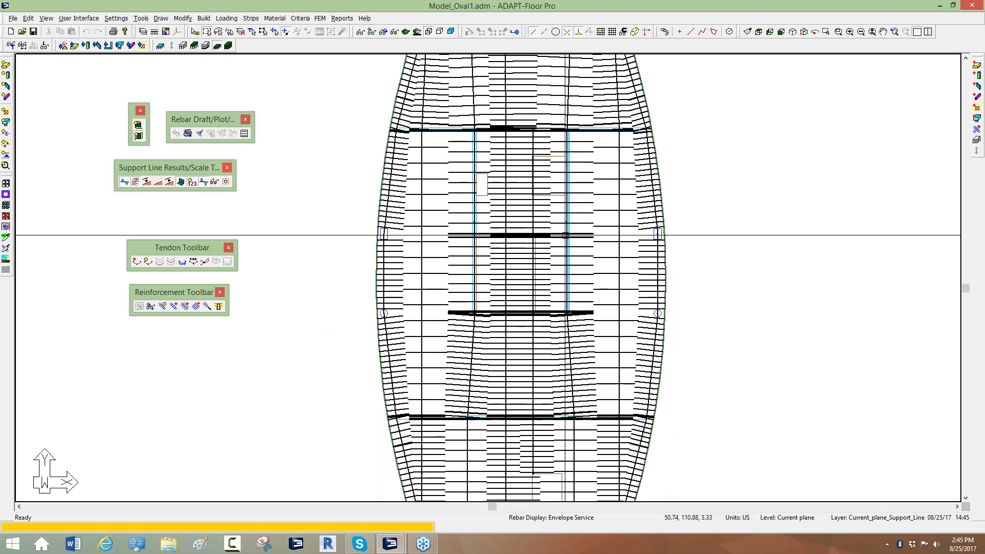
scroll(565, 235, "down", 1)
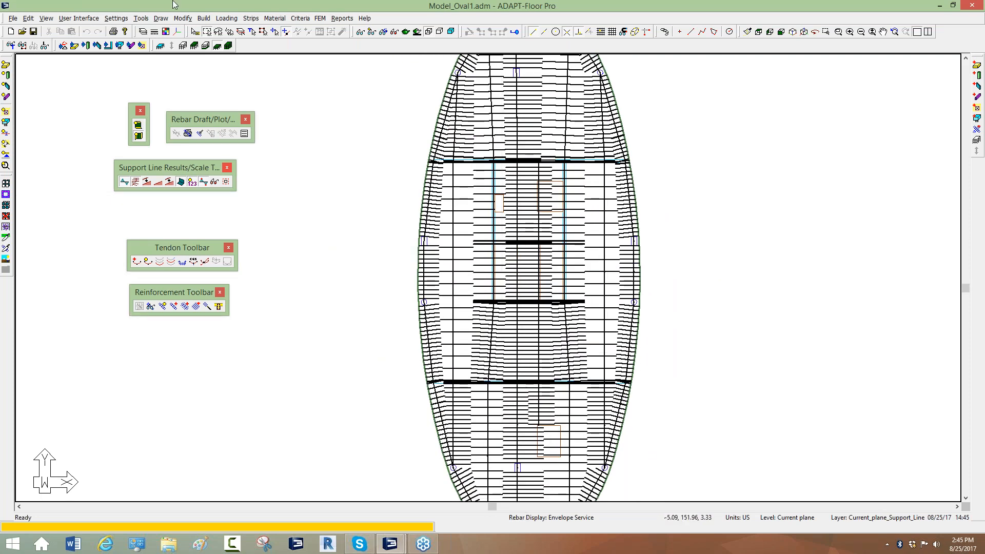
left_click(13, 19)
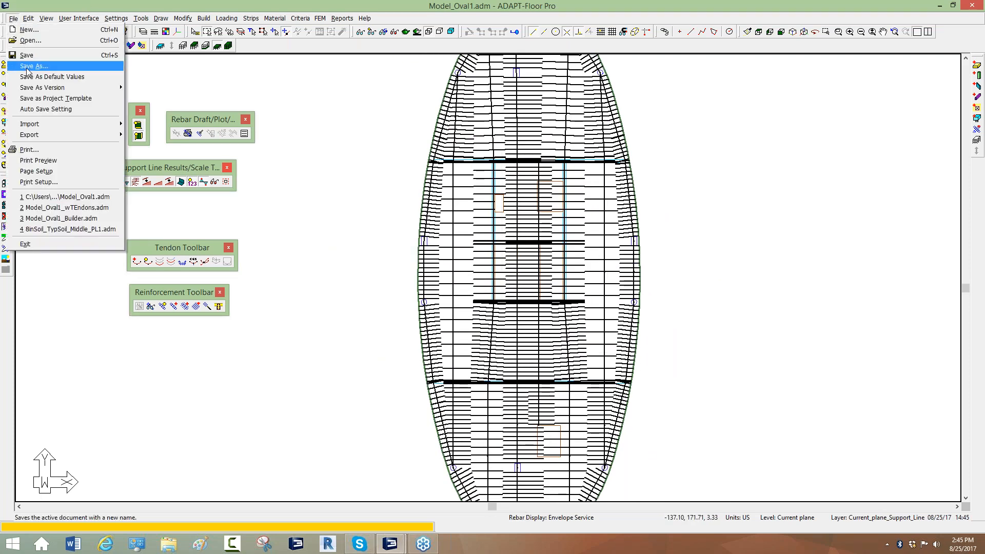
left_click(31, 40)
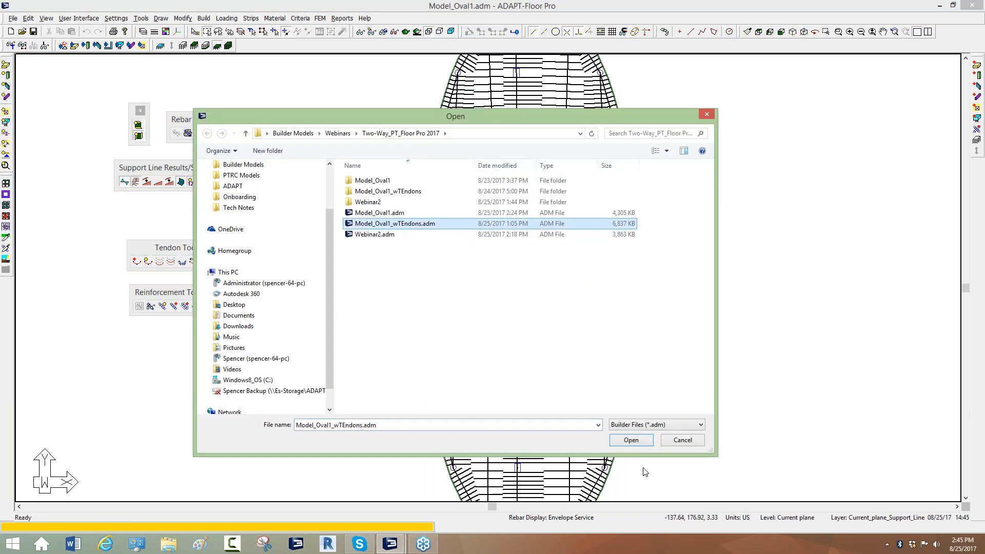
left_click(630, 441)
left_click(451, 291)
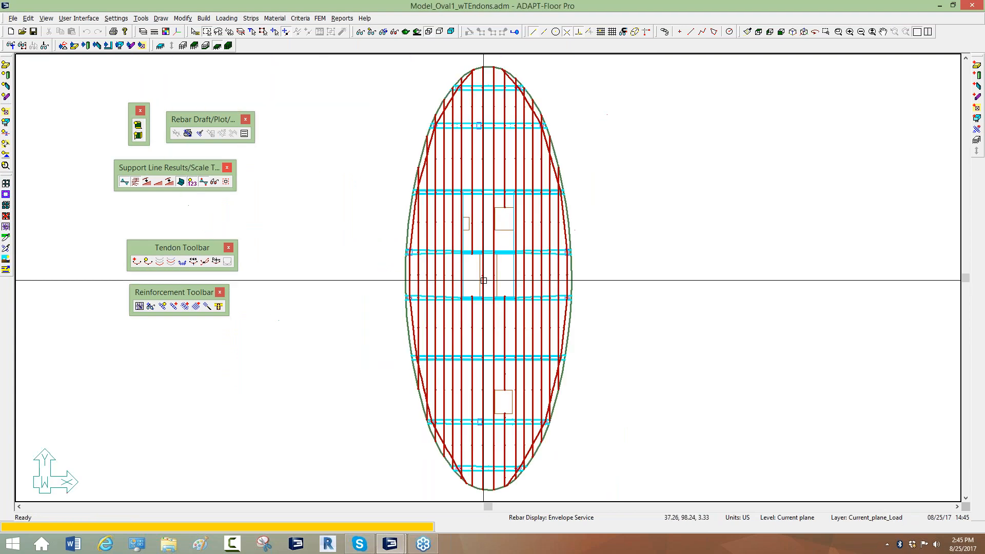
- Check the view item settings without changes and display the tendon model's design strips in the Y-direction
left_click(361, 32)
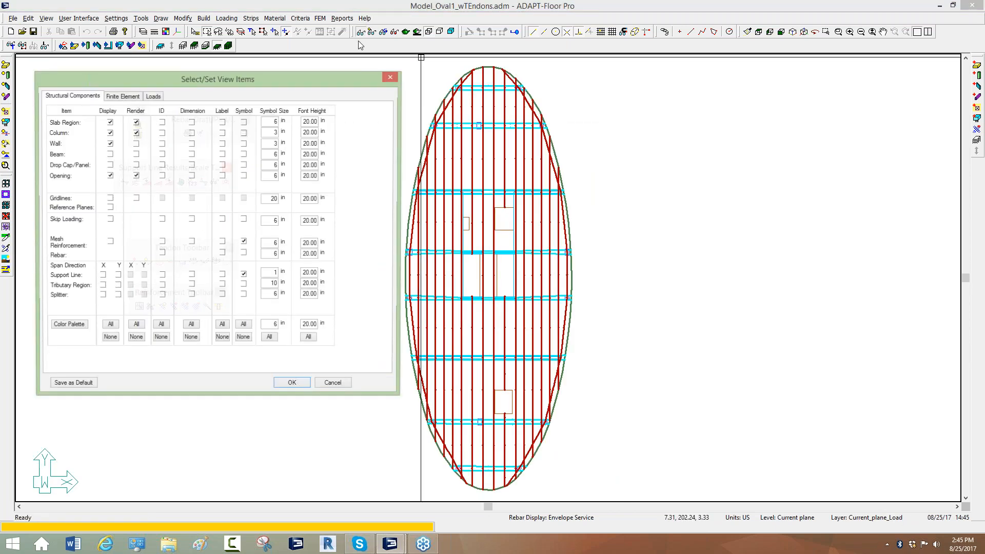
key("Return")
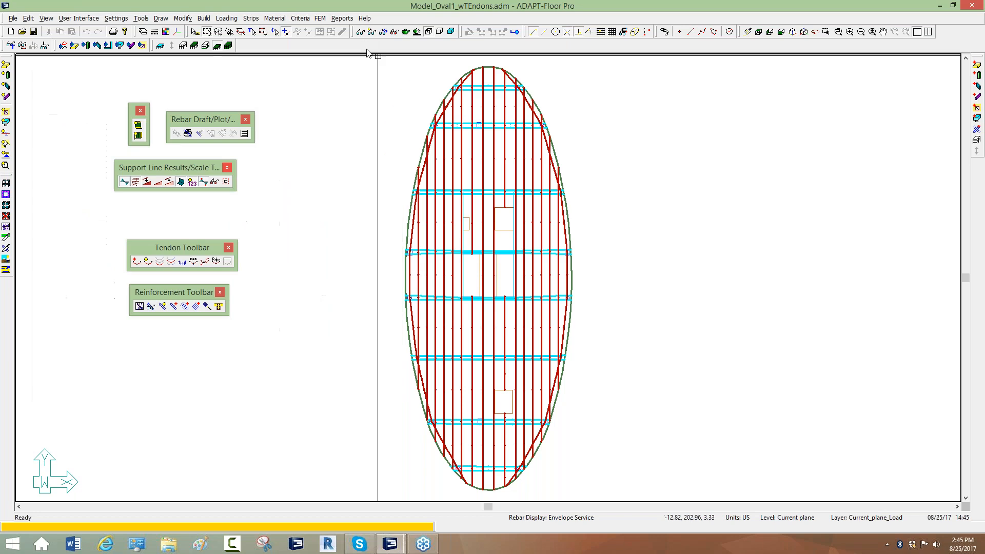
left_click(138, 135)
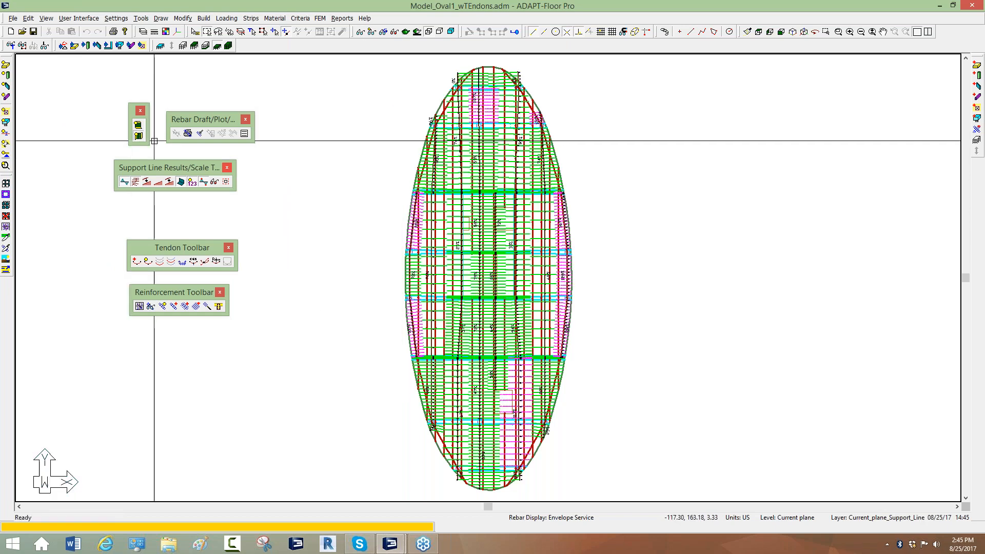
- Hide the Y-direction design strips and display only the tendons on the slab plan
left_click(372, 32)
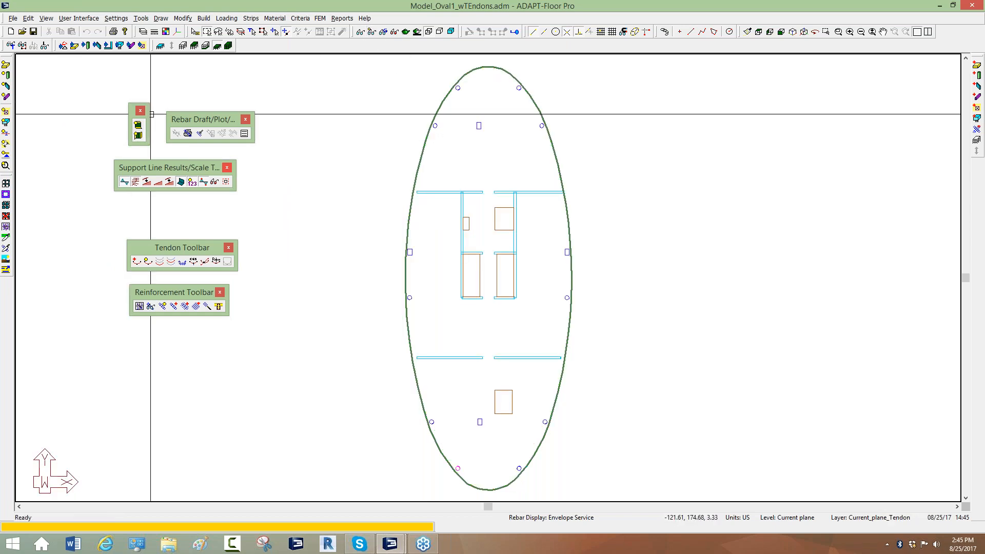
left_click(147, 262)
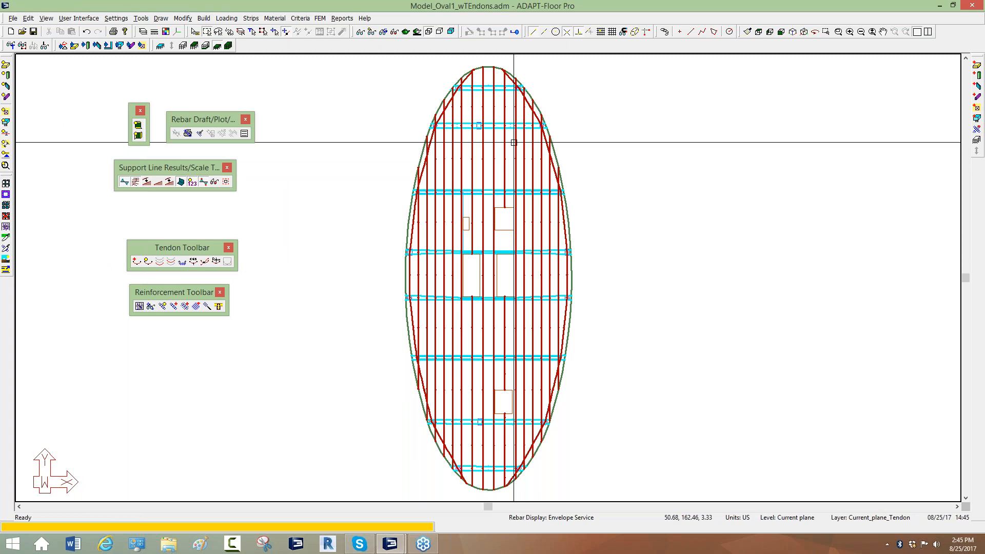
- Hide the tendons and display the Y-direction support lines with their design sections
left_click(372, 32)
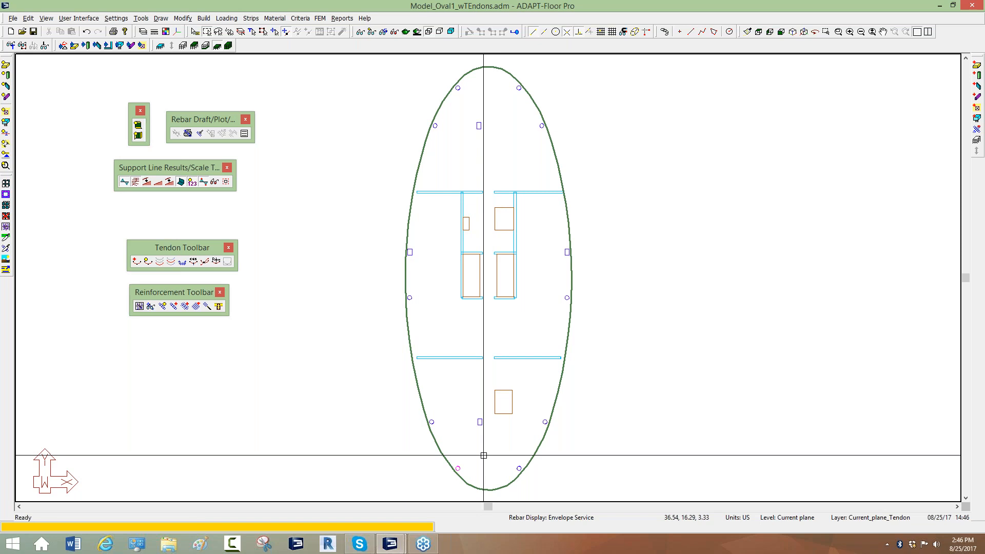
left_click(138, 136)
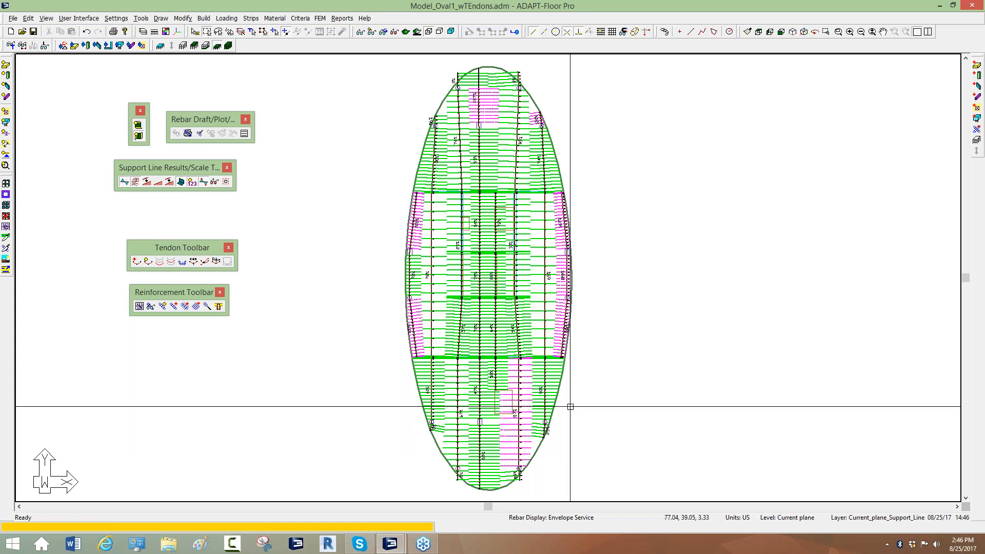
middle_click_drag(716, 407, 775, 395)
scroll(453, 66, "up", 1)
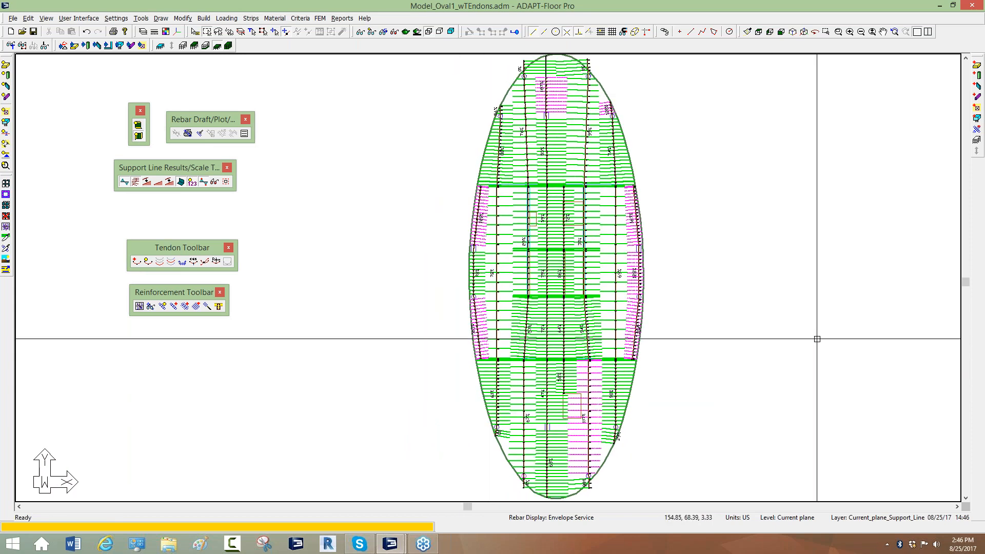
- Display the design sections' bottom stresses for the Service(Total Load) combination and examine them along the Y-direction strips
left_click(395, 32)
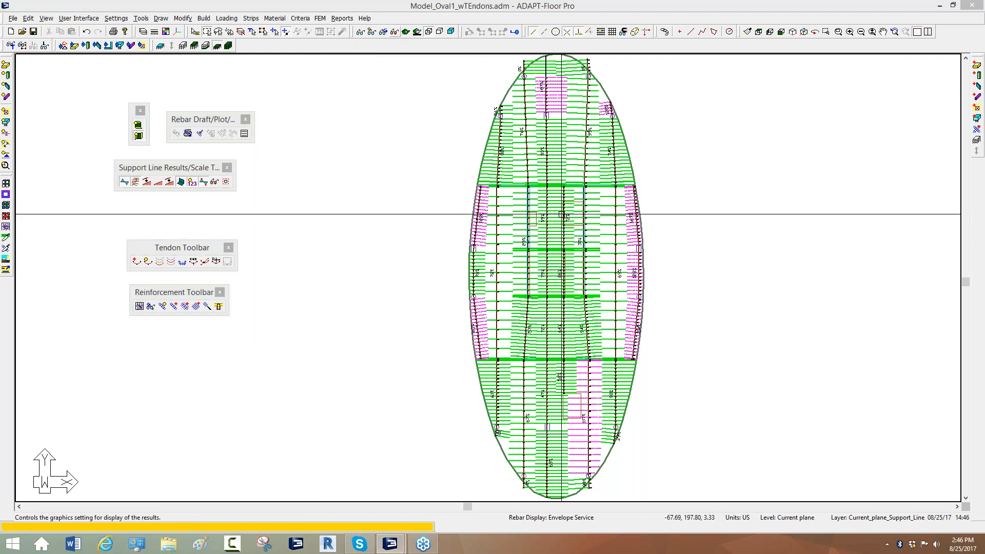
mouse_move(653, 59)
left_mouse_down()
mouse_move(356, 99)
mouse_move(289, 58)
left_mouse_up()
left_click(306, 294)
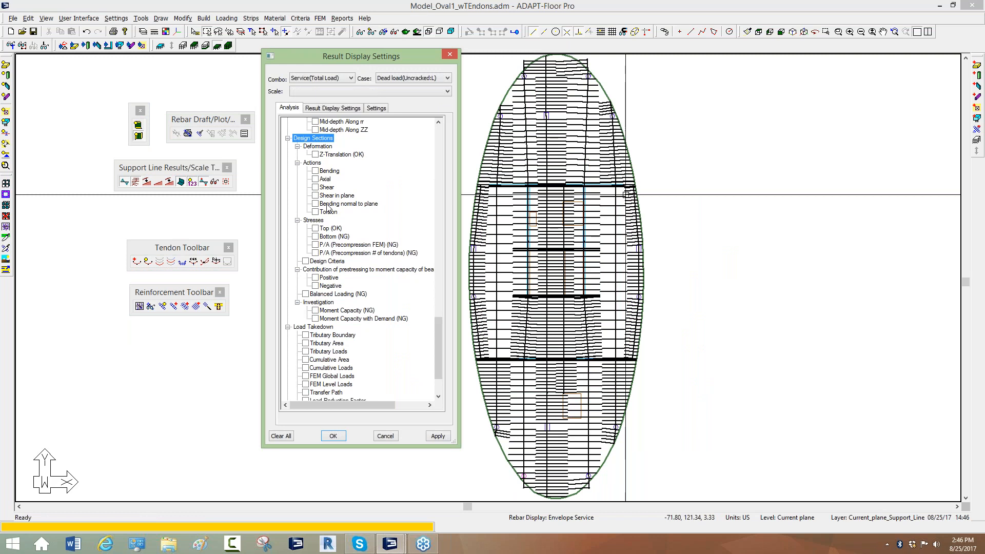
left_click(316, 237)
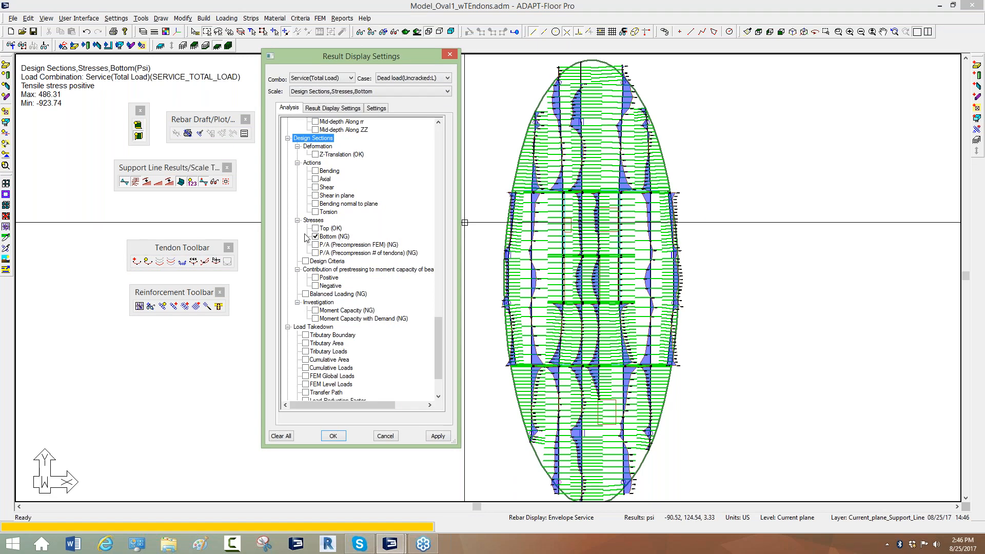
middle_click_drag(739, 396, 745, 390)
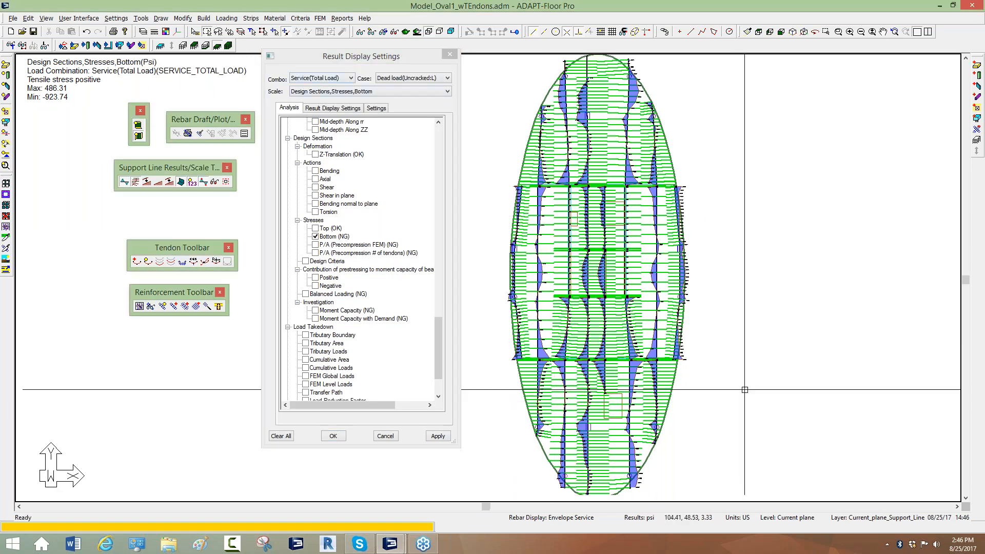
scroll(559, 111, "up", 2)
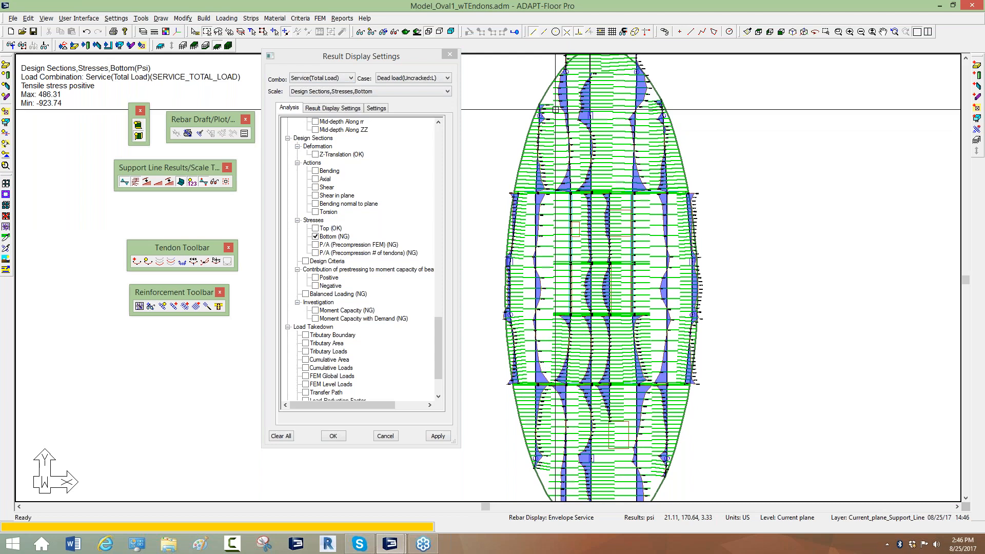
middle_click_drag(523, 209, 543, 184)
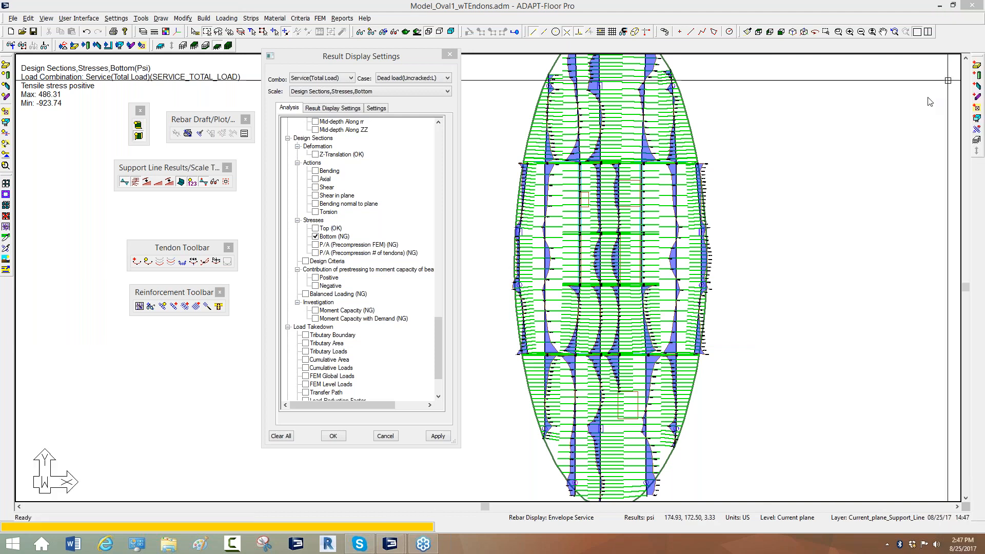
- Leave the GoToWebinar session by choosing to end the webinar for all attendees
left_click(974, 95)
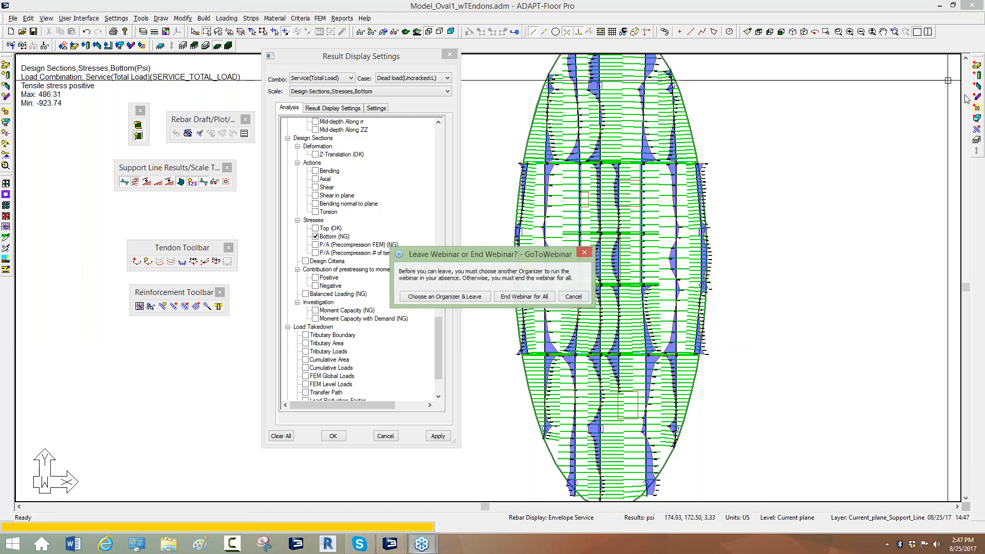
left_click(535, 295)
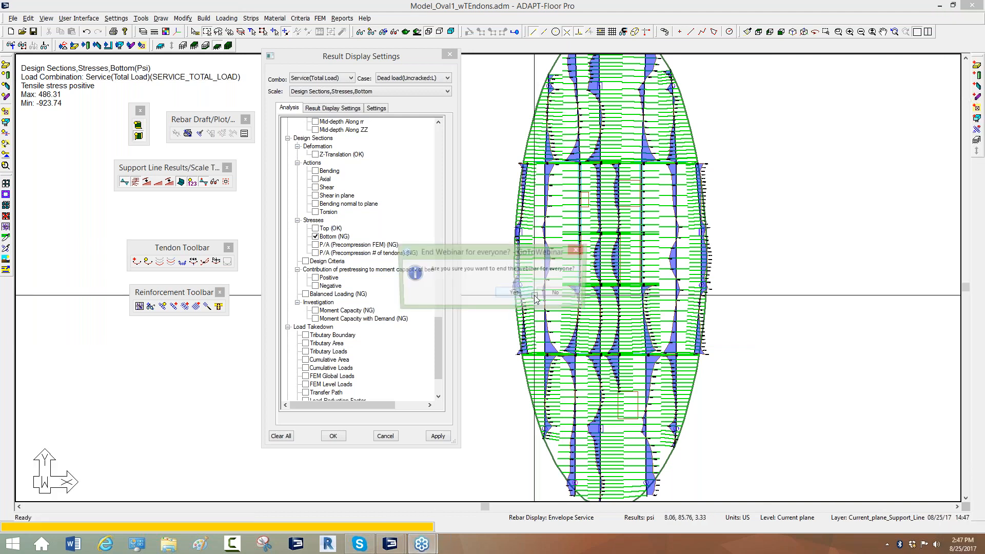